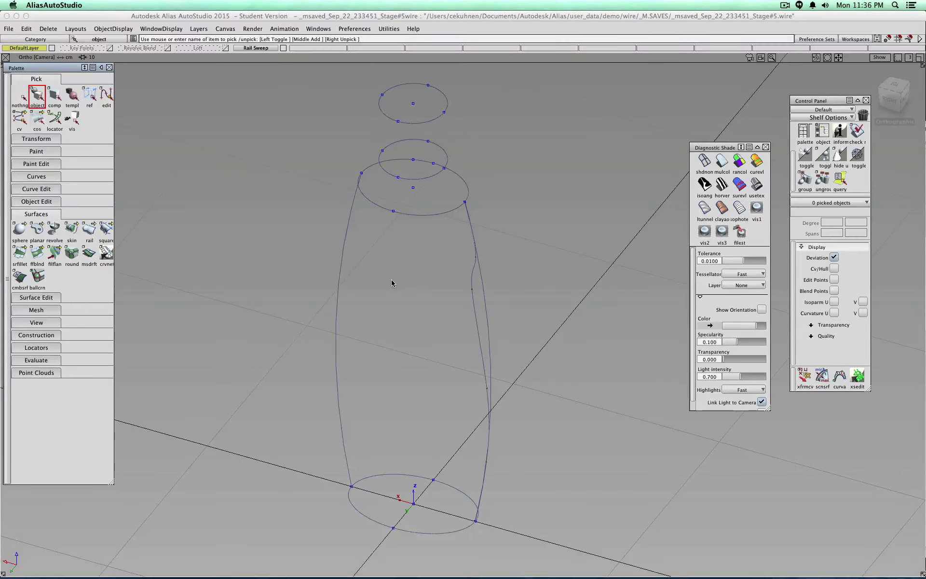
Try a two-rail surface with 2 generation curves, using the two side profiles as generations and the base and shoulder ellipses as rails.
click(88, 230)
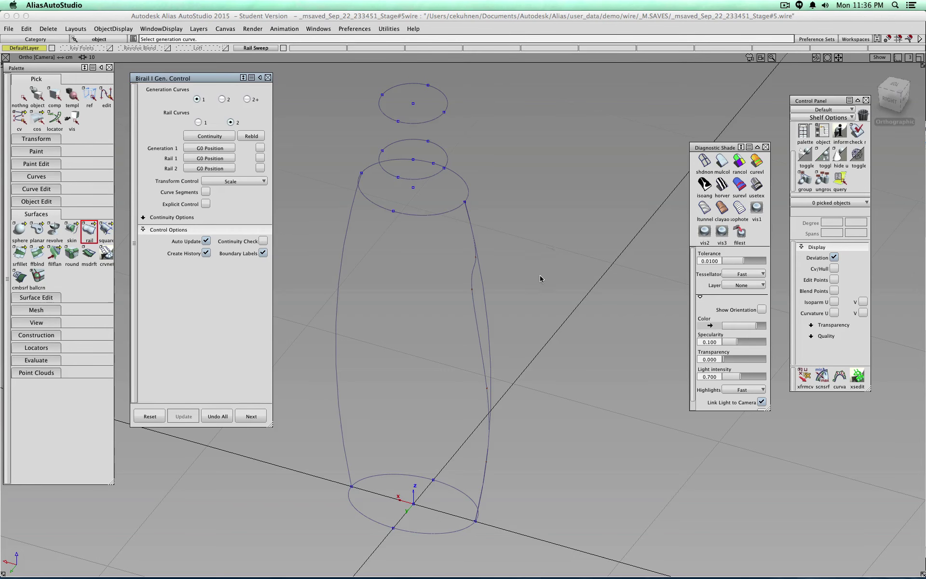
alt+shift+middle_drag(555, 340, 602, 288)
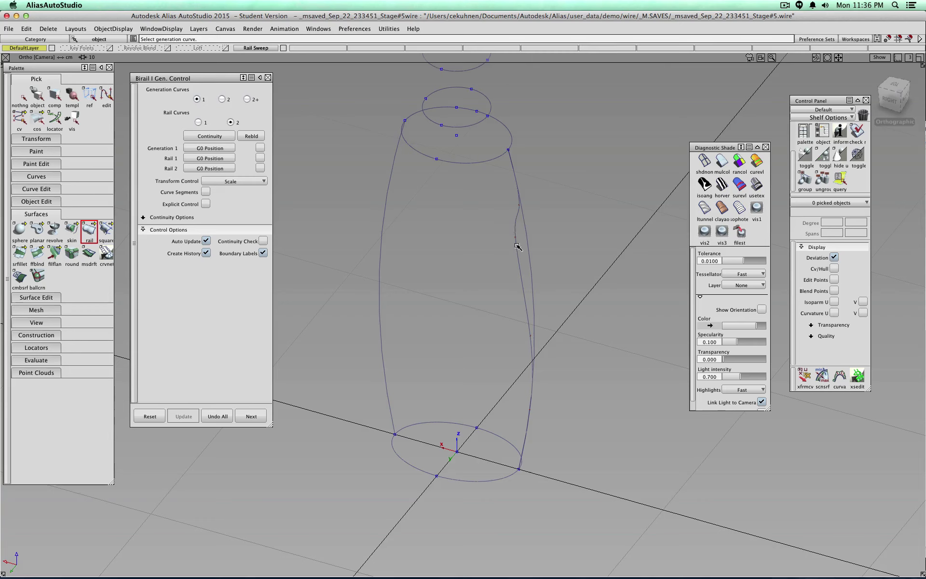
click(221, 98)
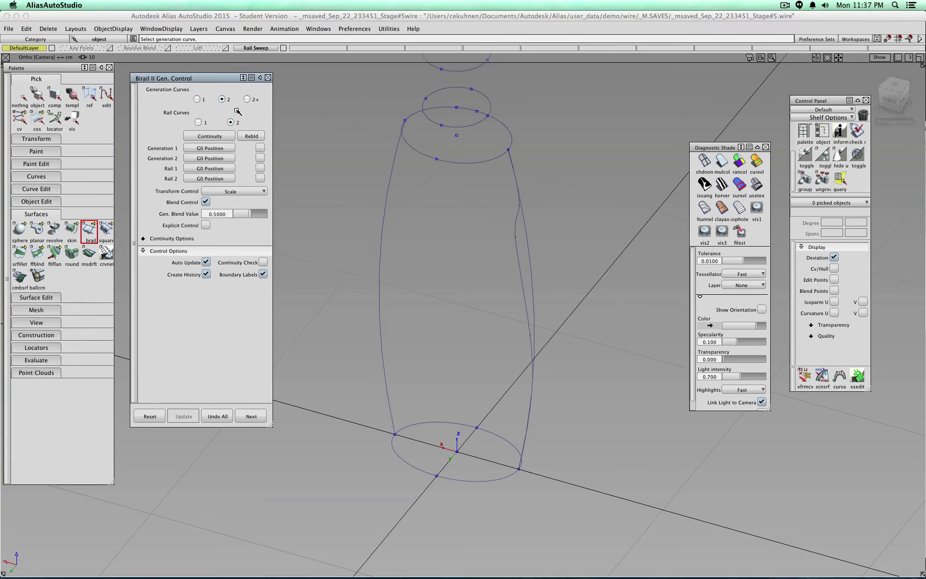
click(389, 188)
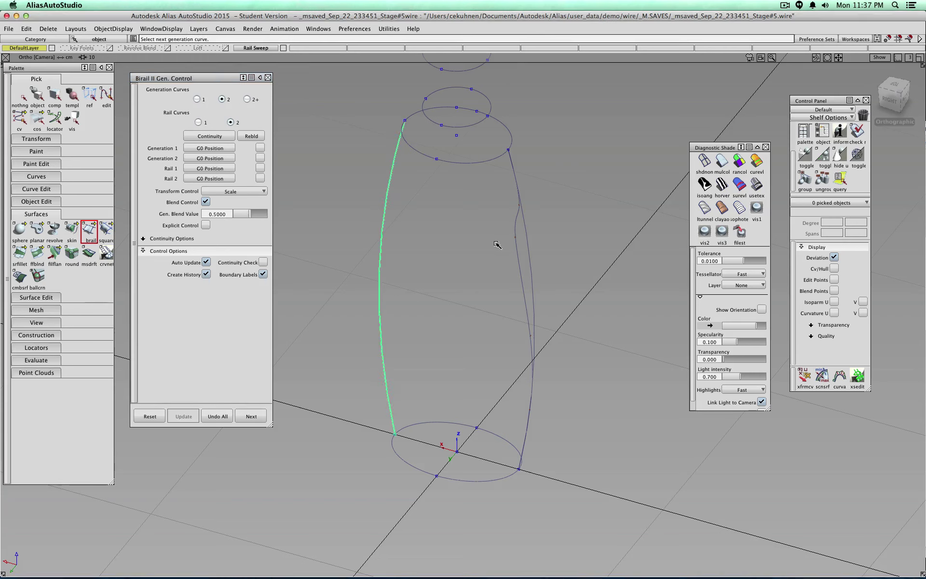
click(516, 249)
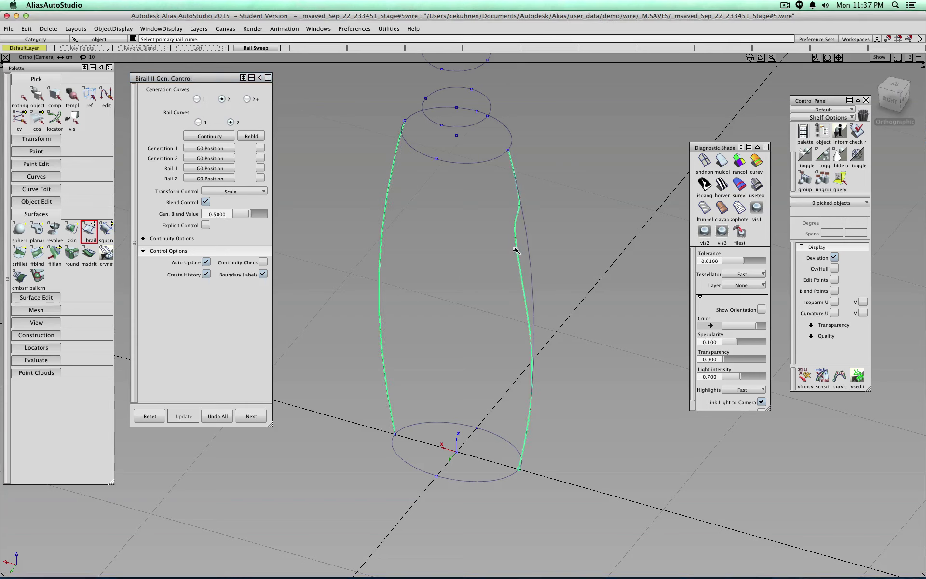
click(433, 474)
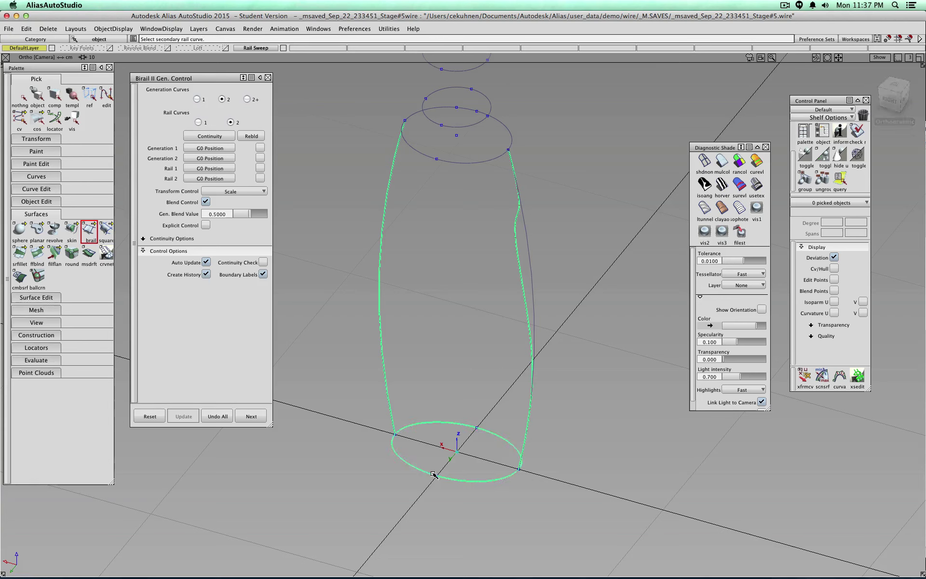
click(465, 160)
ctrl+shift+right_drag(619, 186, 647, 188)
mouse_move(563, 227)
alt+shift+mouse_down()
mouse_move(900, 208)
mouse_move(473, 182)
mouse_move(285, 159)
mouse_move(755, 145)
mouse_move(487, 252)
mouse_move(694, 202)
mouse_move(675, 173)
mouse_move(327, 164)
mouse_move(847, 164)
mouse_move(603, 191)
alt+shift+mouse_up()
alt+shift+drag(549, 206, 434, 244)
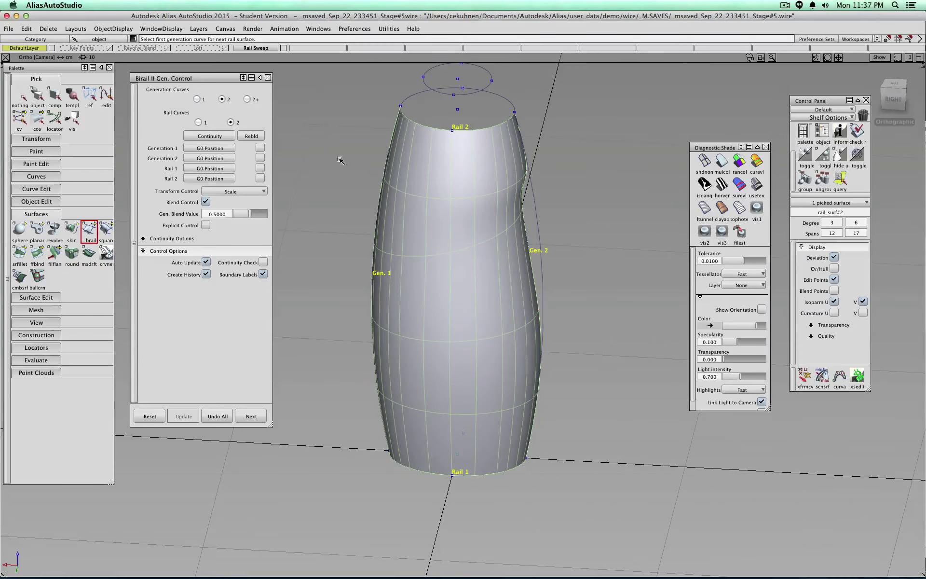
click(223, 415)
Pick the smooth side profile on the positive X side and duplicate it in place with copy and paste.
click(20, 95)
click(388, 244)
alt+shift+drag(407, 255, 424, 258)
click(22, 99)
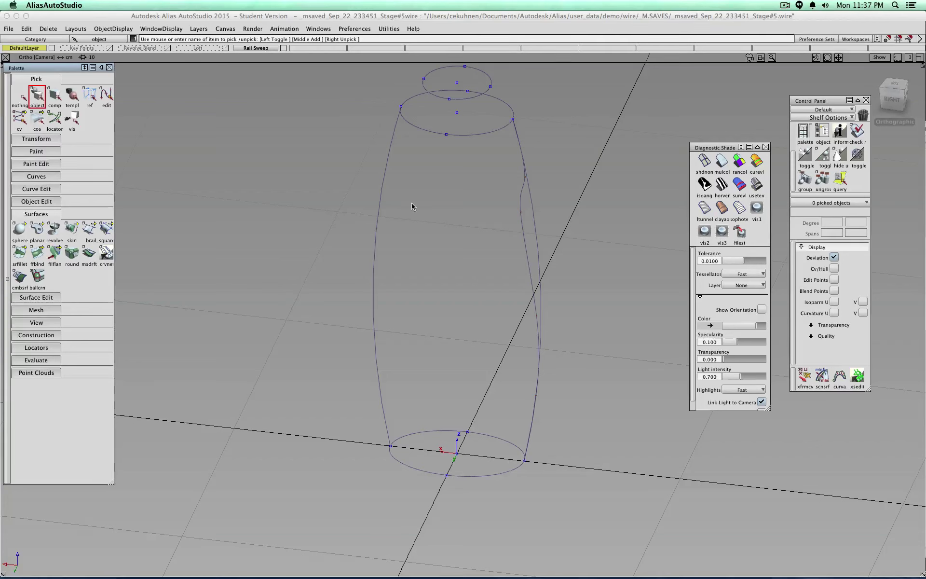
alt+shift+drag(475, 331, 400, 352)
drag(395, 263, 361, 295)
key(super+c)
key(super+v)
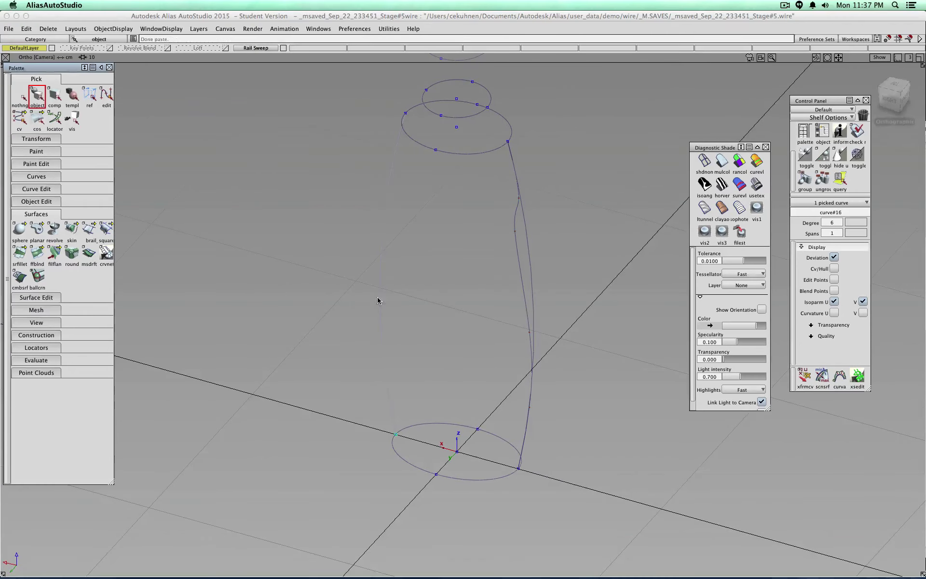
alt+shift+right_drag(429, 256, 399, 275)
click(43, 138)
click(24, 159)
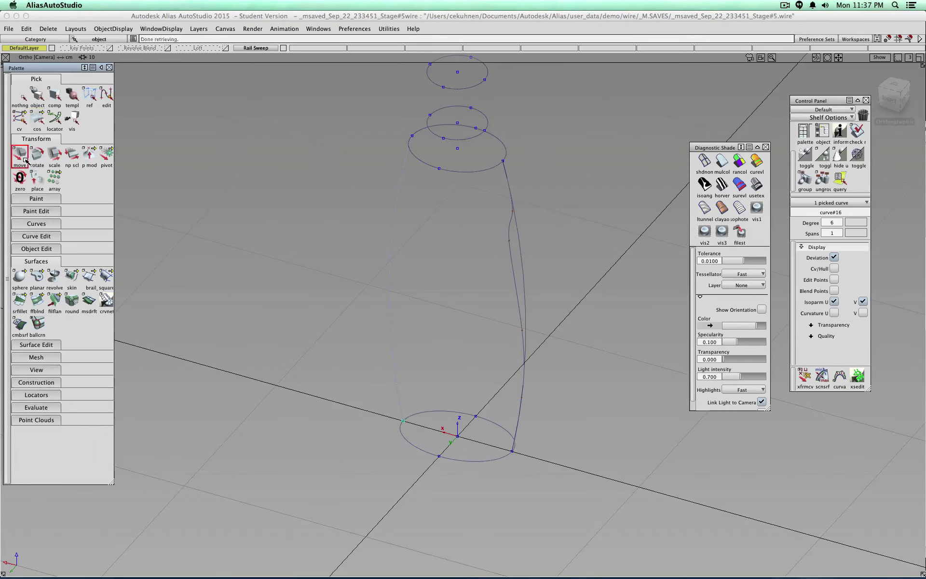
click(888, 40)
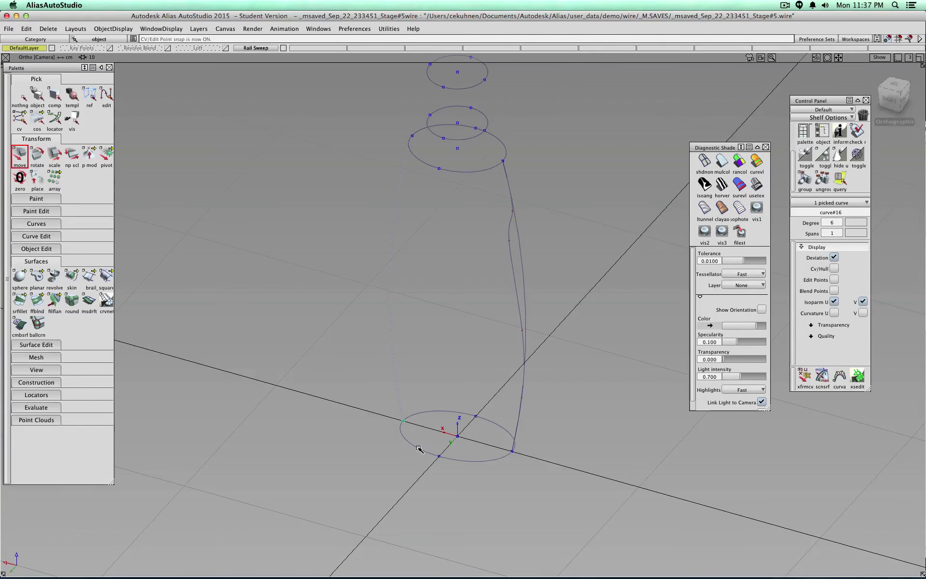
key(super+z)
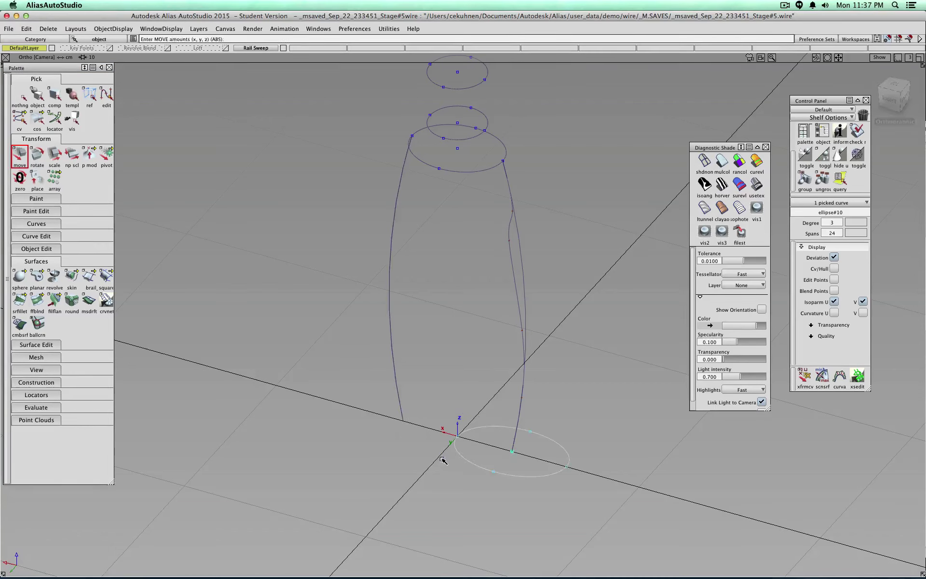
click(393, 366)
click(395, 369)
key(super+z)
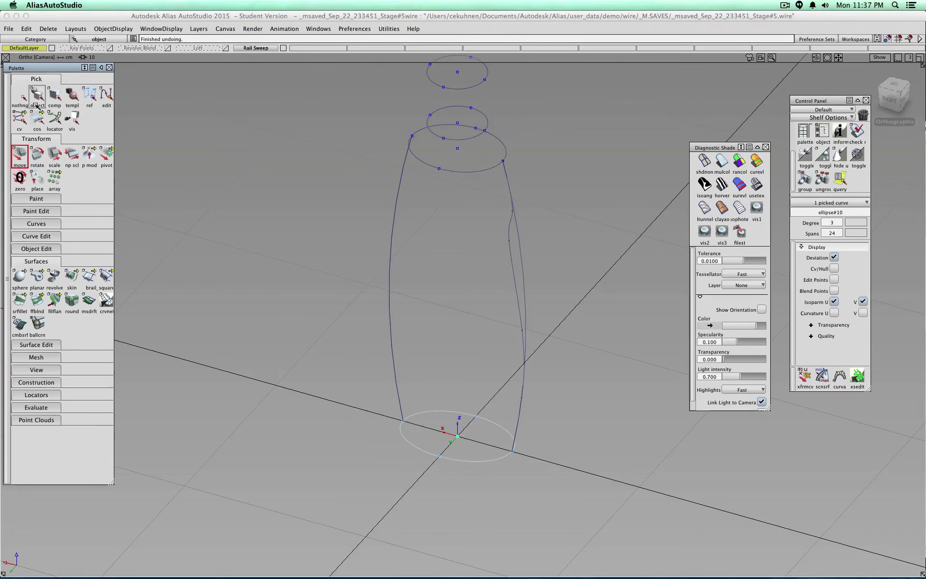
click(22, 98)
click(38, 99)
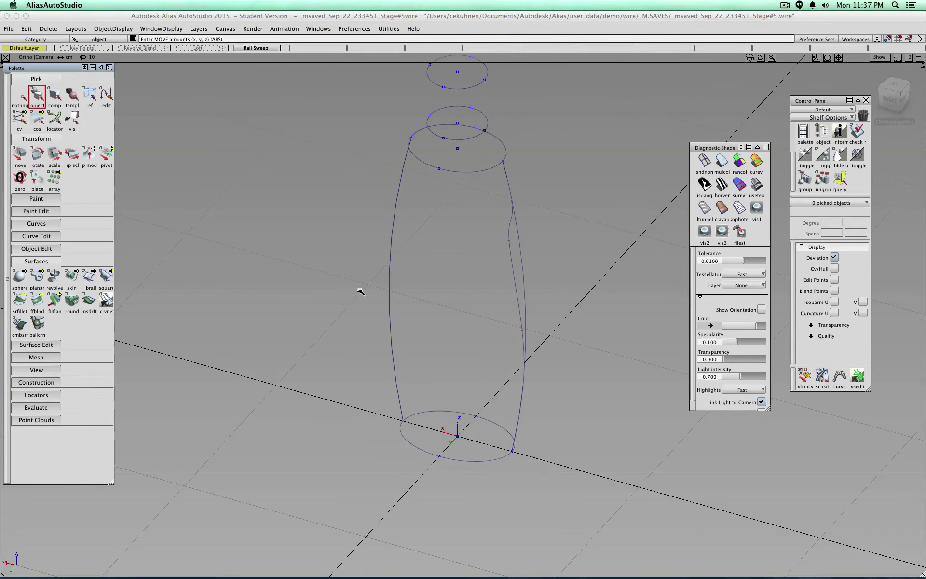
Move one of the coincident positive-X side profiles onto the base ellipse with curve snap enabled.
click(391, 270)
click(403, 277)
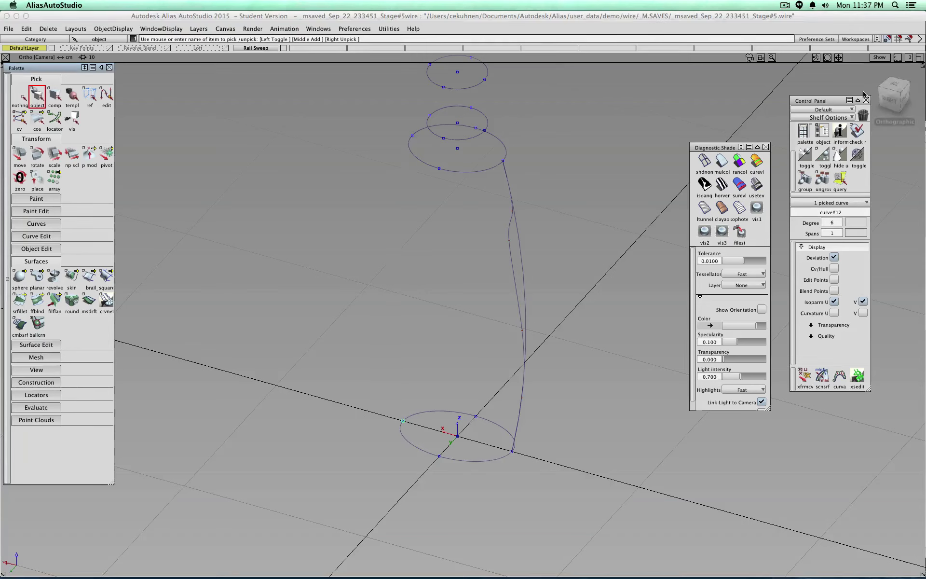
click(897, 38)
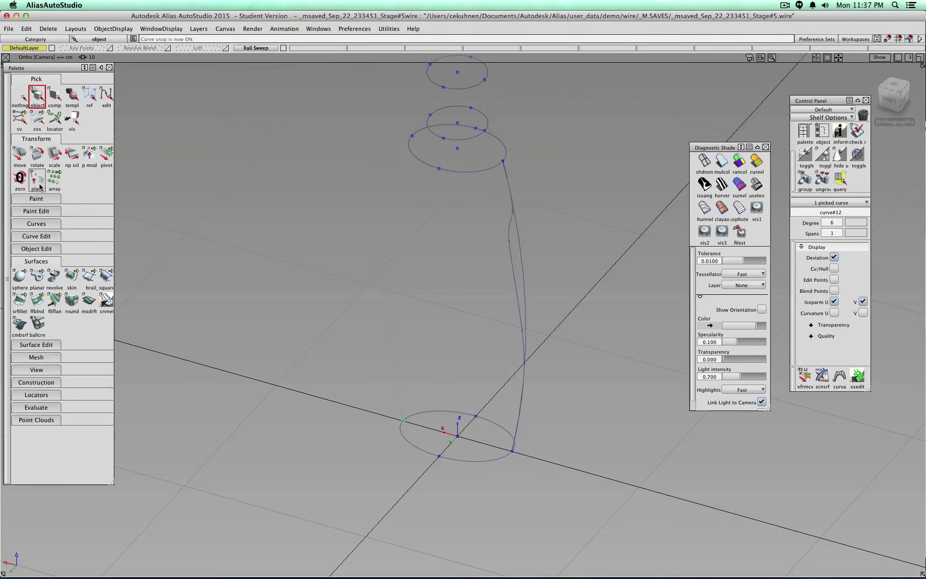
click(20, 153)
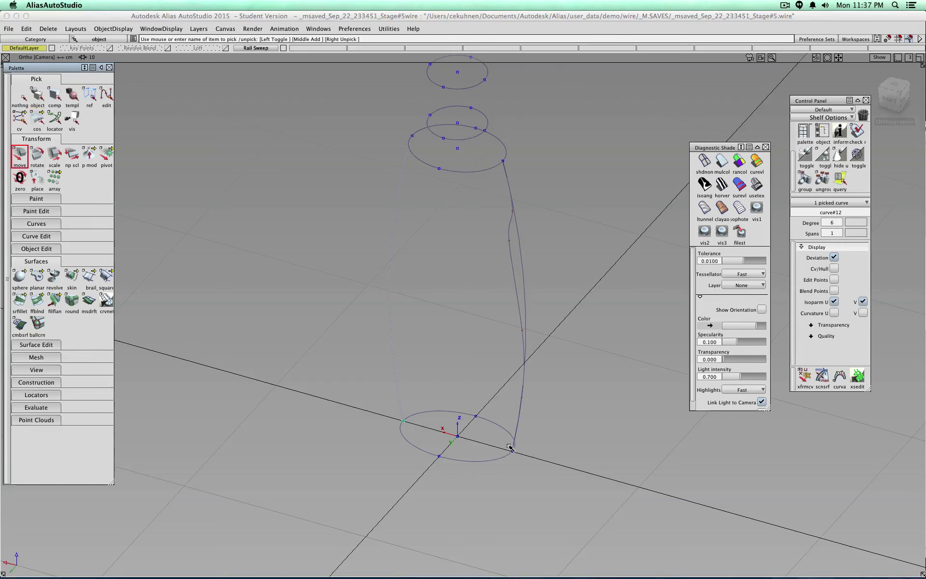
mouse_move(417, 450)
mouse_down()
mouse_move(450, 460)
mouse_move(426, 453)
mouse_up()
Set the curve snap divisions to 2 and slide the moved profile along the base ellipse.
click(919, 39)
click(919, 39)
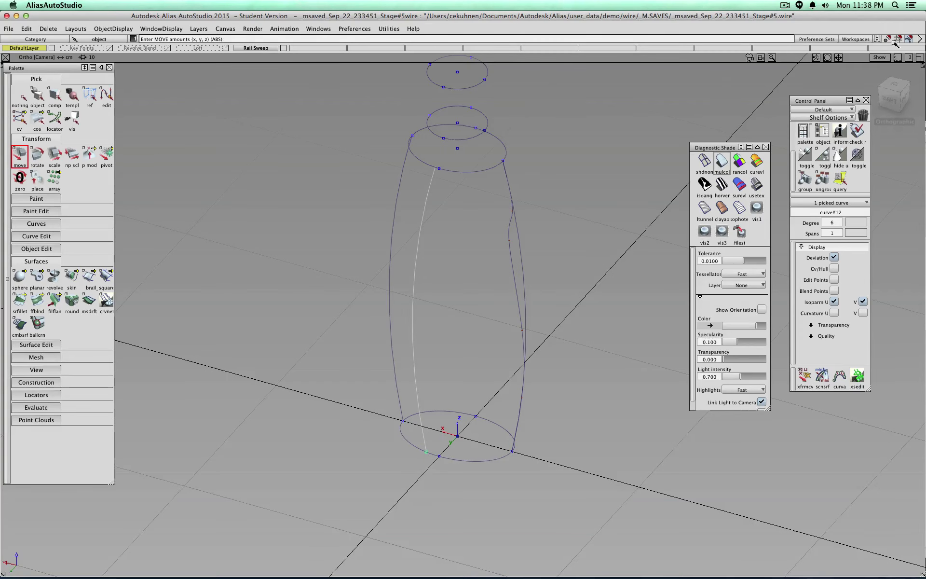
click(919, 39)
drag(895, 56, 587, 79)
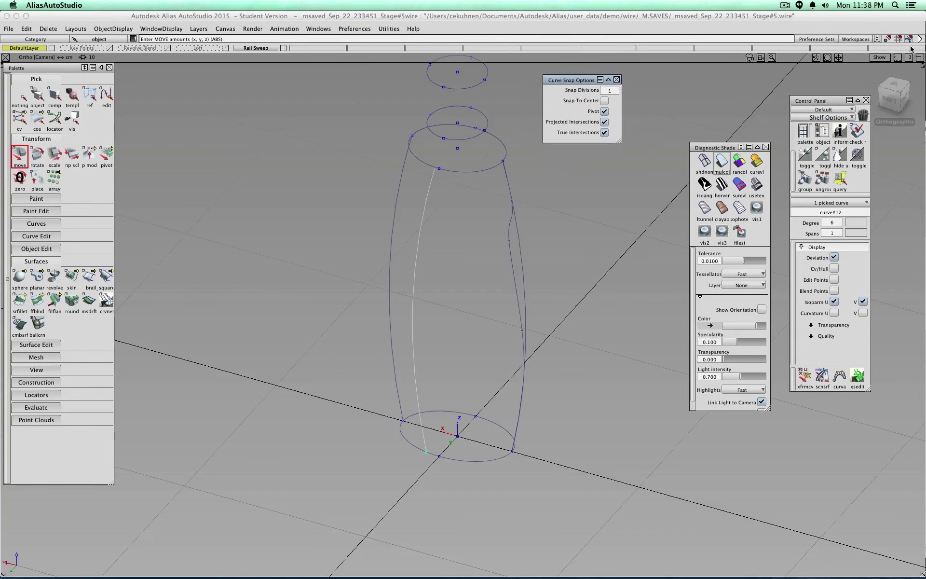
click(610, 91)
key(BackSpace)
text(2)
drag(458, 463, 403, 437)
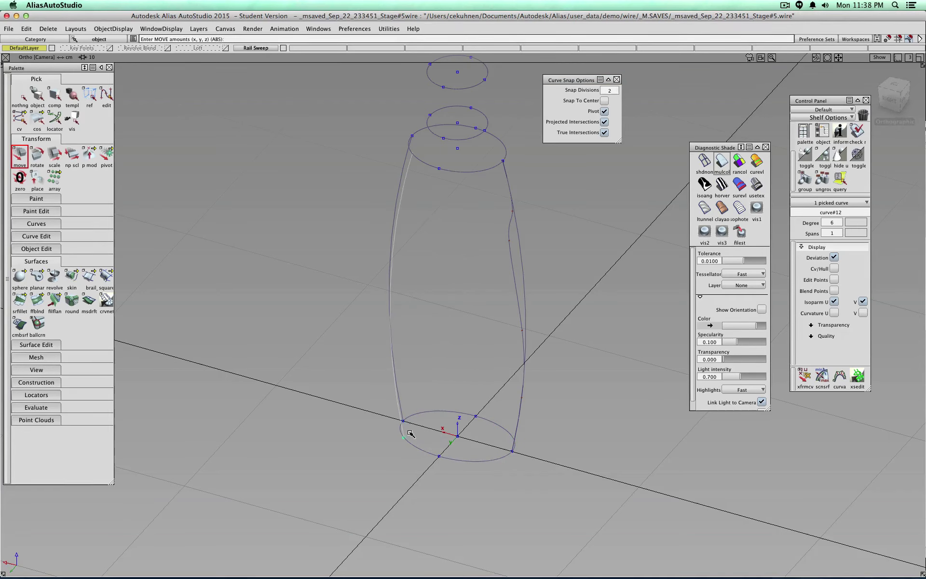
Set Snap Divisions to 4 and snap the moved profile to the base ellipse's quarter point on the positive Y side.
click(613, 91)
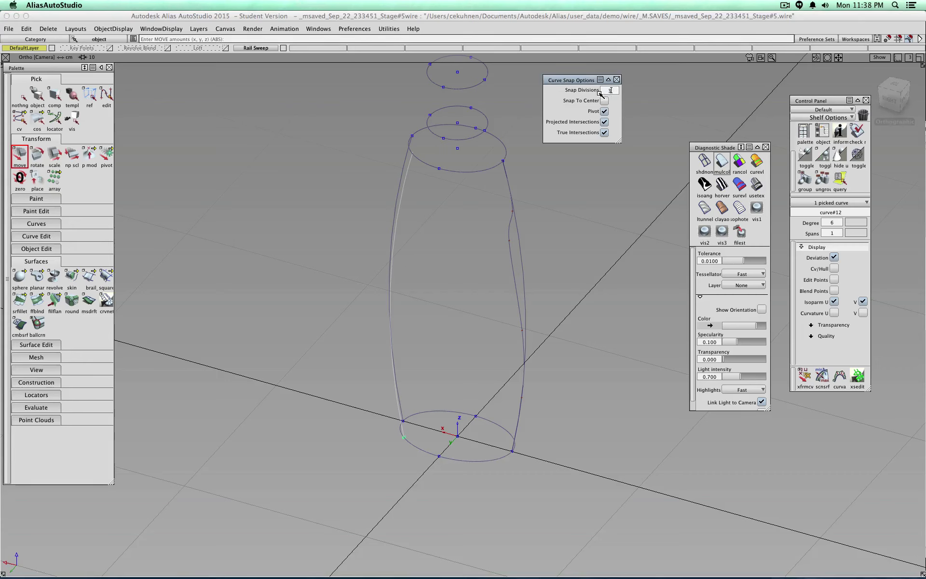
key(Return)
mouse_move(476, 461)
mouse_down()
mouse_move(492, 463)
mouse_move(463, 450)
mouse_move(491, 432)
mouse_move(460, 459)
mouse_up()
click(604, 92)
text(4)
key(Return)
drag(492, 462, 439, 455)
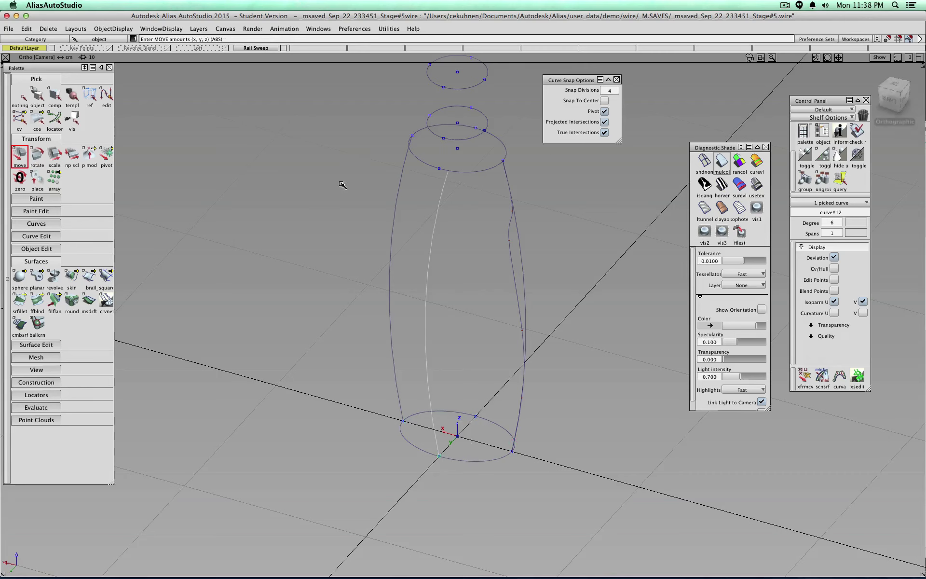
Clear the selection, then collapse the Curve Snap Options window and move it out of the modelling view.
click(20, 96)
click(37, 95)
click(606, 80)
drag(584, 80, 584, 28)
Rotate the positive-Y profile about the vertical axis in the top view so it bulges outward from the base ellipse.
alt+shift+drag(548, 174, 400, 330)
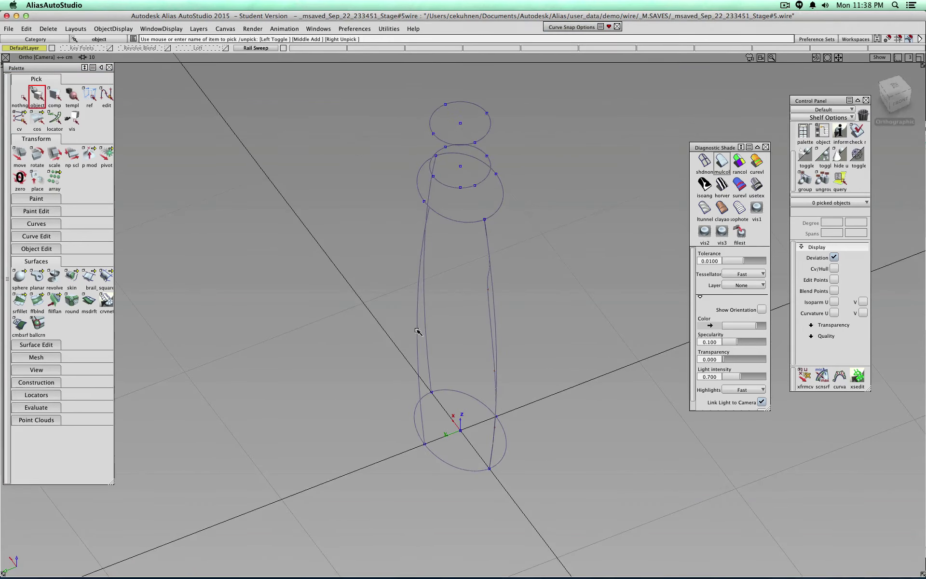
click(417, 331)
click(894, 86)
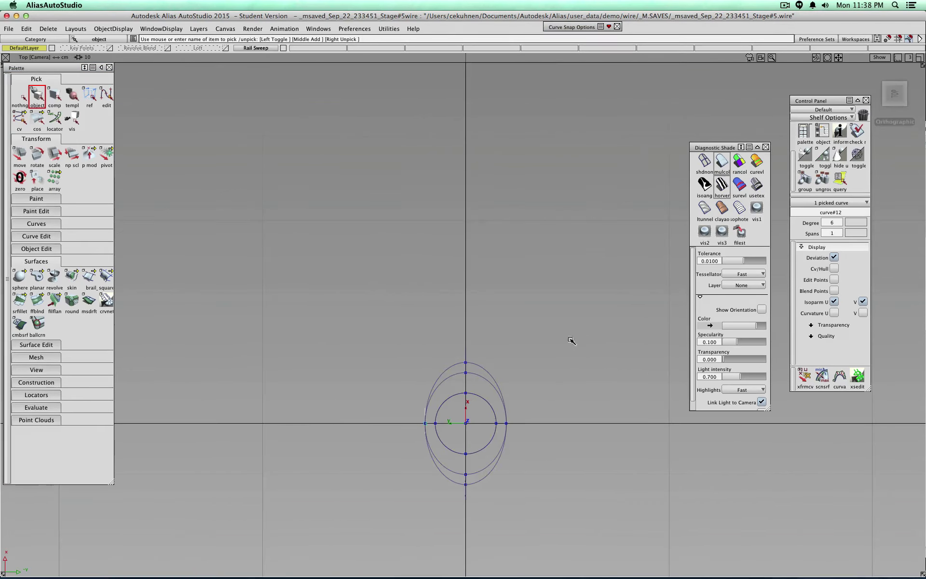
click(37, 155)
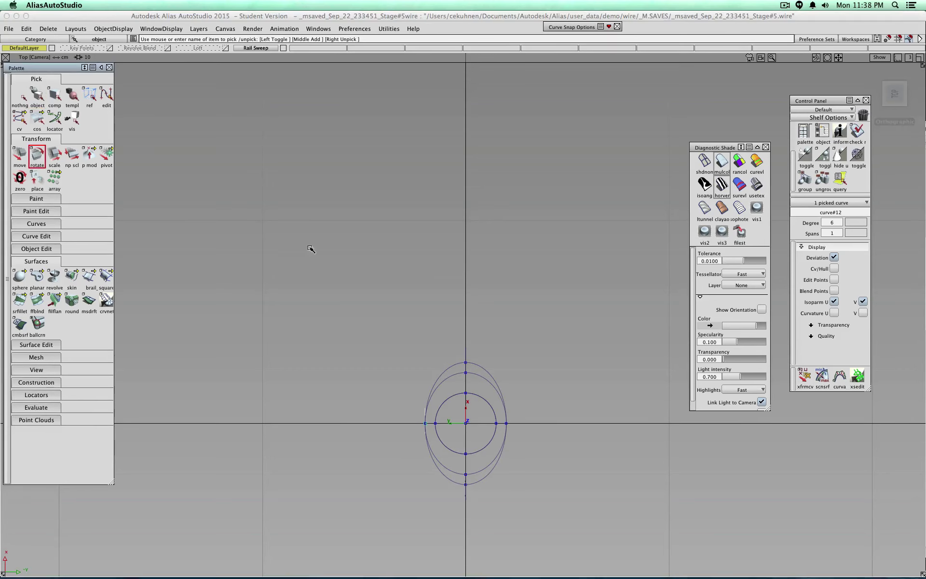
right_drag(534, 275, 925, 352)
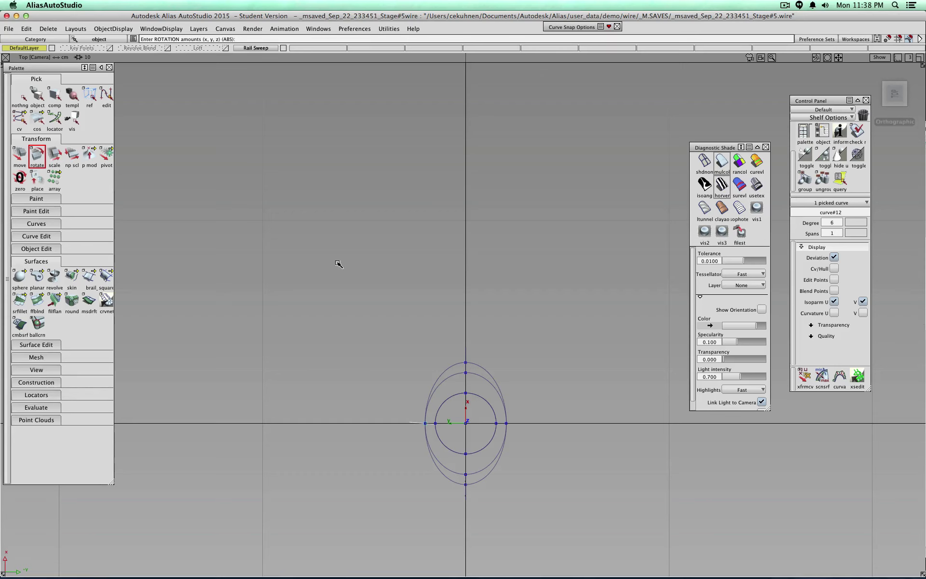
text(0 -)
Paste another copy of the profile and snap it to the base ellipse's quarter point on the negative Y side.
alt+shift+drag(339, 263, 528, 247)
key(super+v)
click(20, 155)
alt+shift+drag(165, 243, 486, 406)
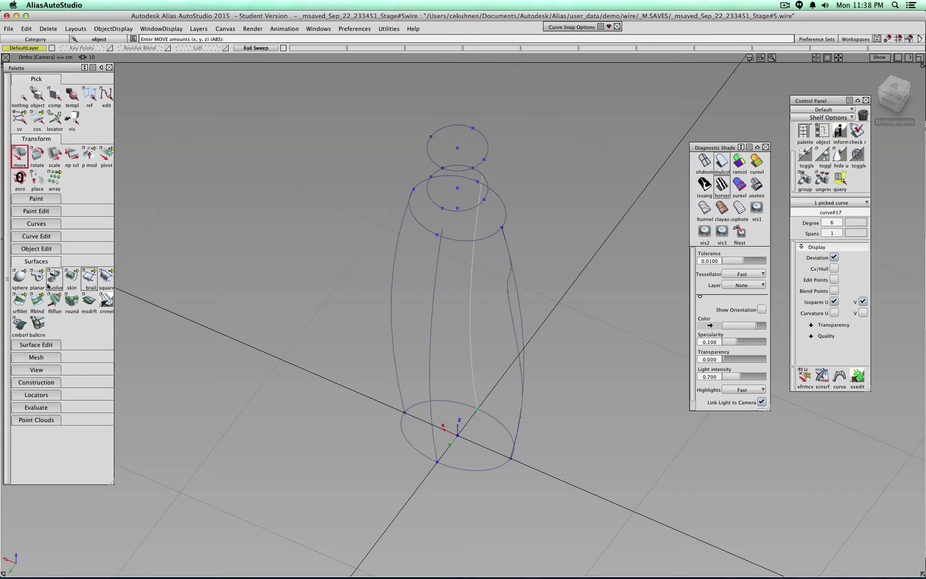
Rotate the negative-Y profile about the vertical axis to bulge outward opposite the other copy, and briefly display its control vertices.
click(38, 155)
alt+shift+drag(570, 241, 388, 324)
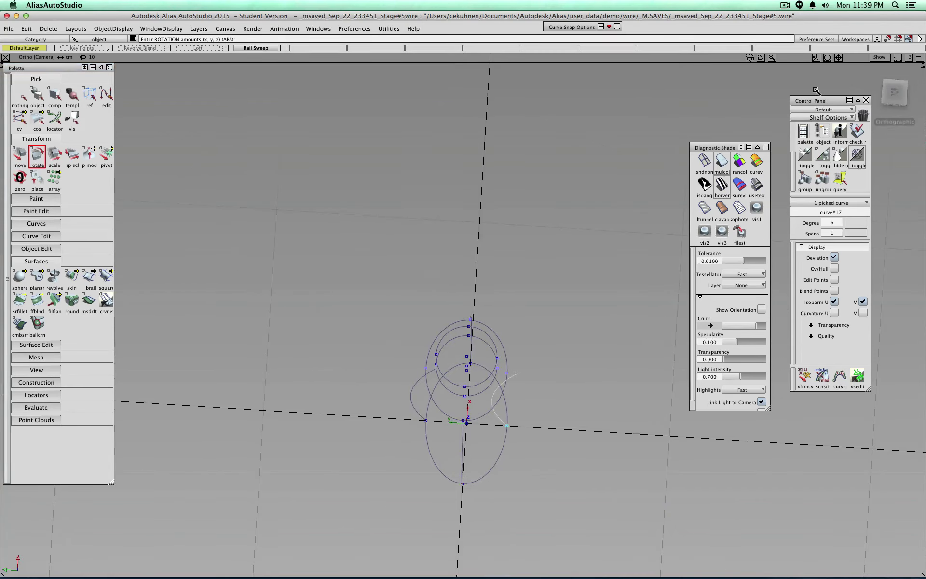
text(0 0-)
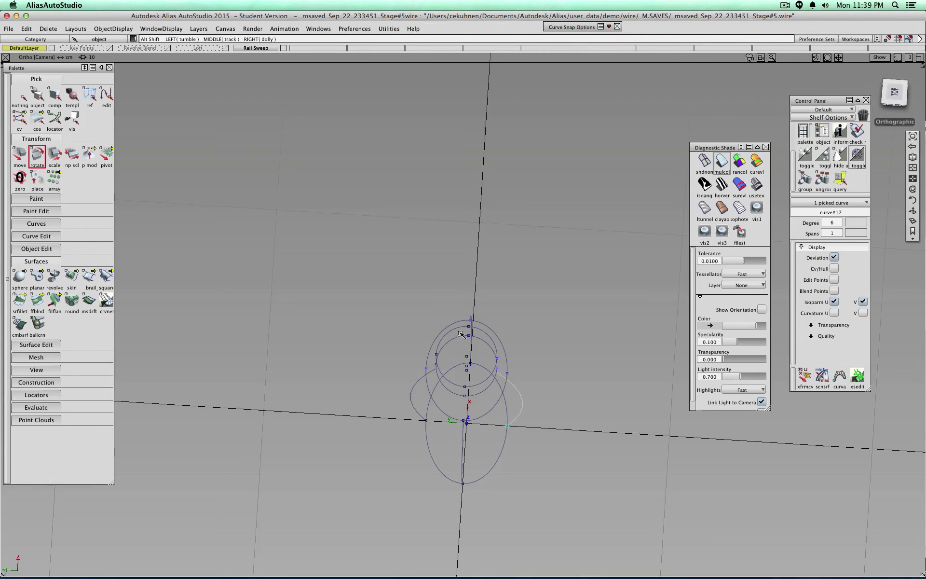
drag(894, 92, 480, 210)
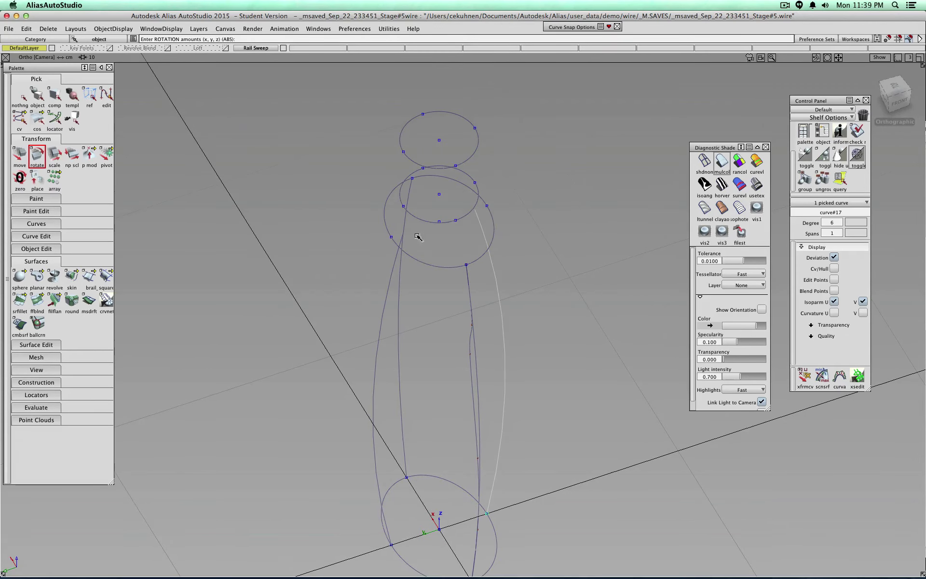
click(834, 268)
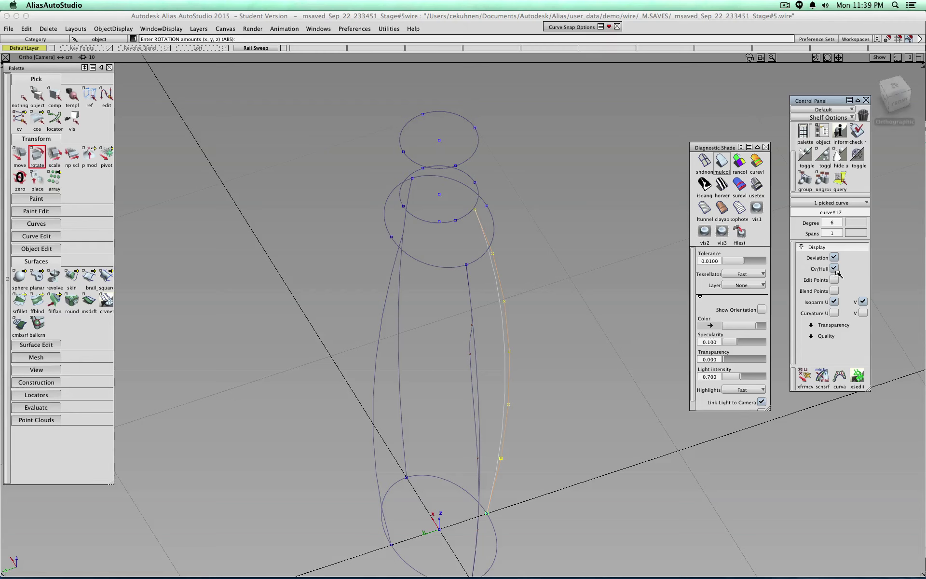
click(20, 97)
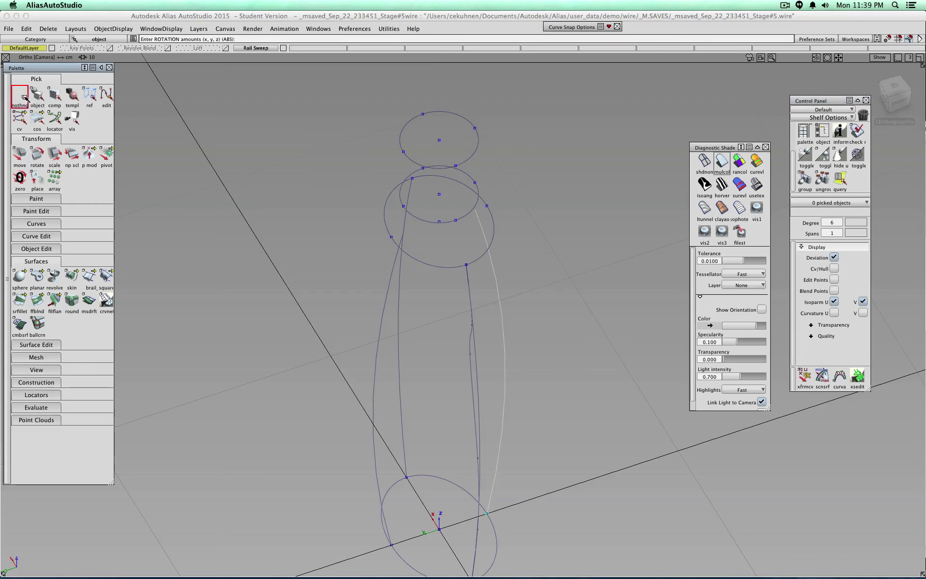
Stretch the positive-Y profile so its upper end snaps onto the shoulder ellipse's quarter point, with its lower end kept on the base ellipse.
click(36, 235)
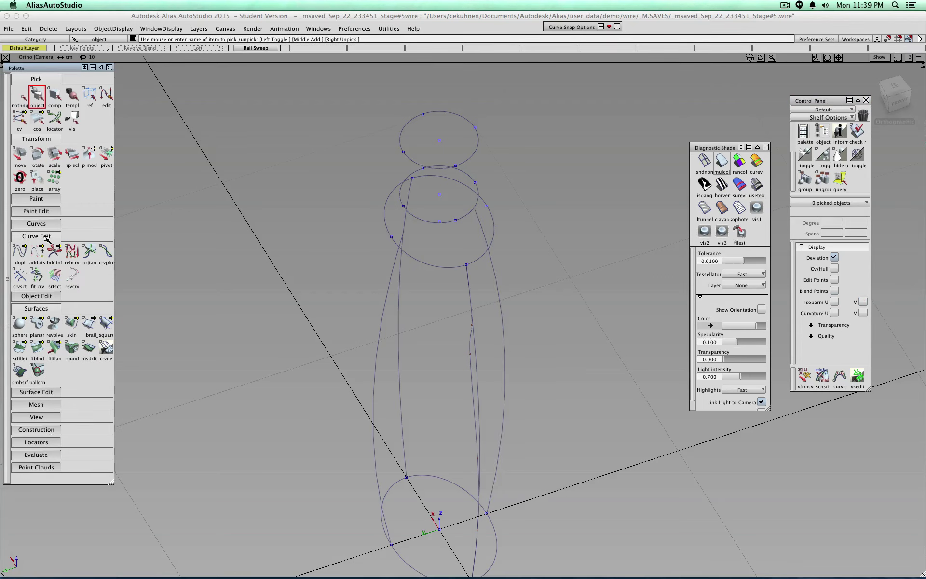
click(40, 251)
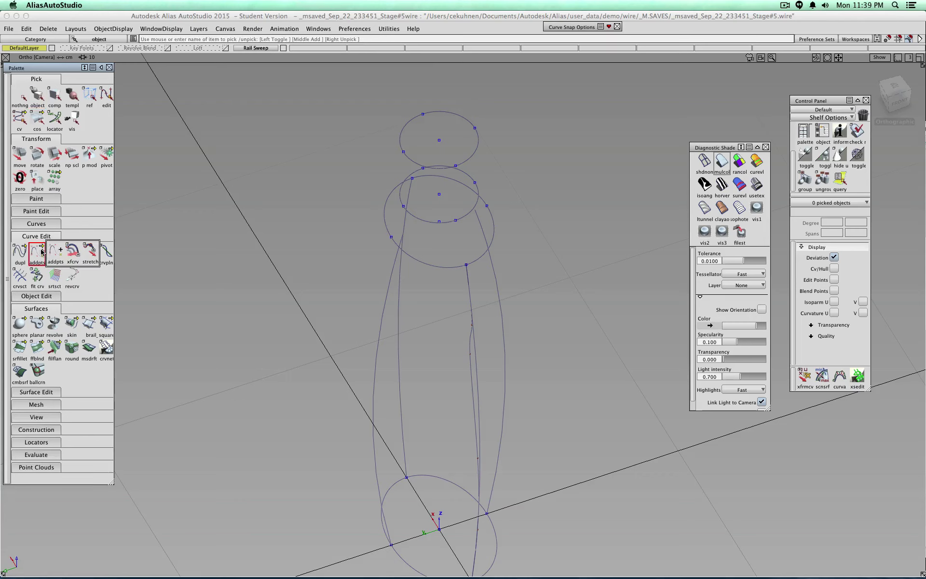
drag(37, 255, 88, 255)
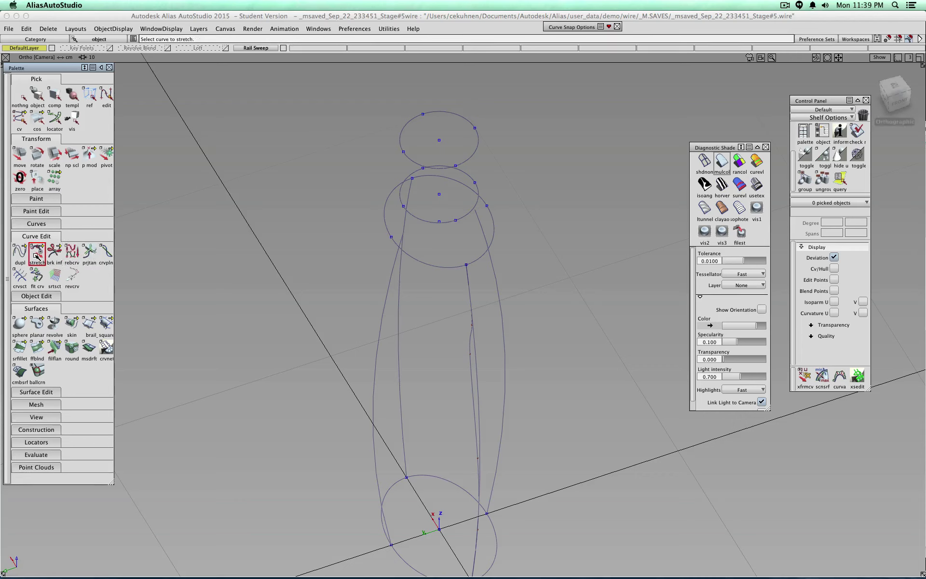
click(371, 410)
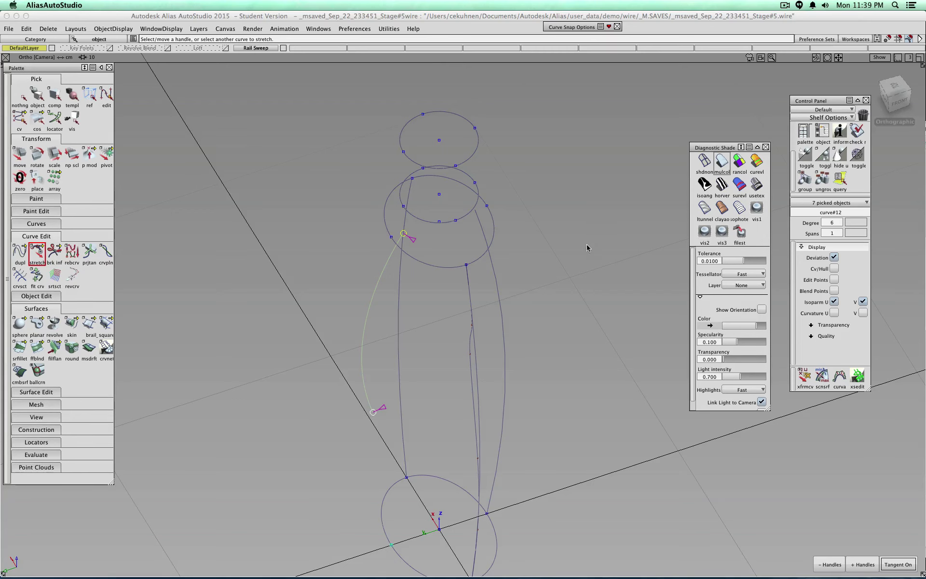
key(super+z)
click(909, 40)
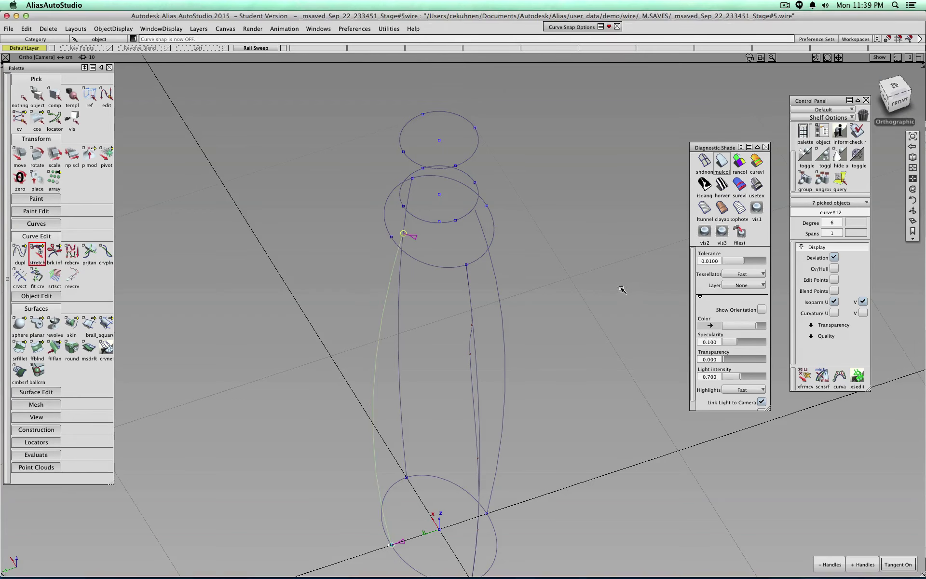
alt+shift+middle_drag(588, 291, 597, 252)
drag(420, 194, 398, 198)
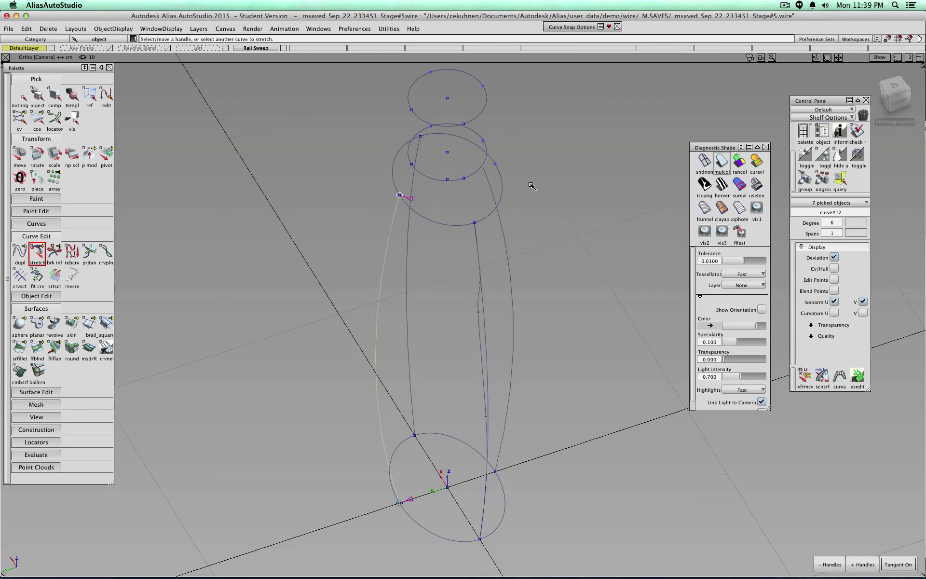
Stretch the negative-Y profile so its upper end snaps onto the shoulder ellipse's opposite quarter point, then show its control vertices and deselect it.
ctrl+shift+drag(529, 200, 531, 188)
click(27, 97)
click(37, 98)
click(476, 182)
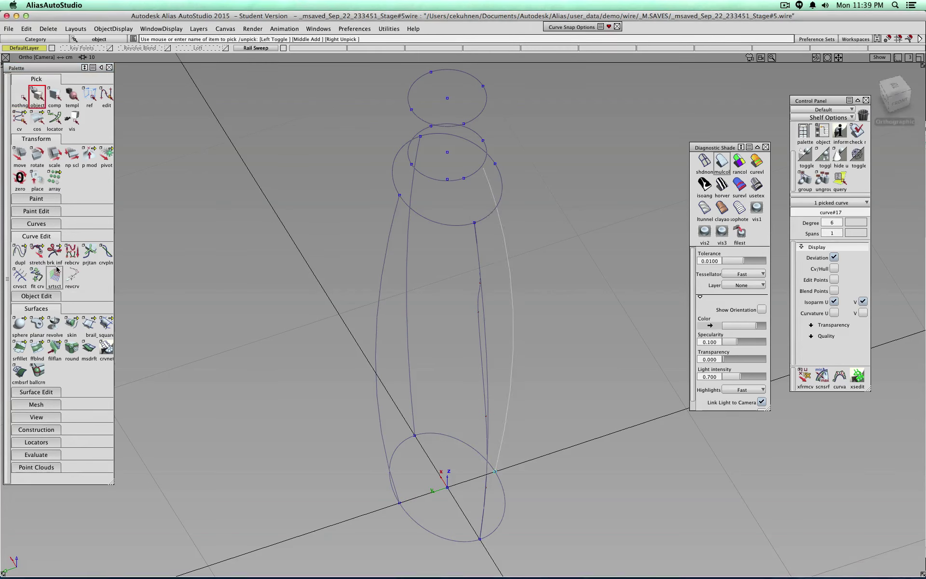
click(39, 252)
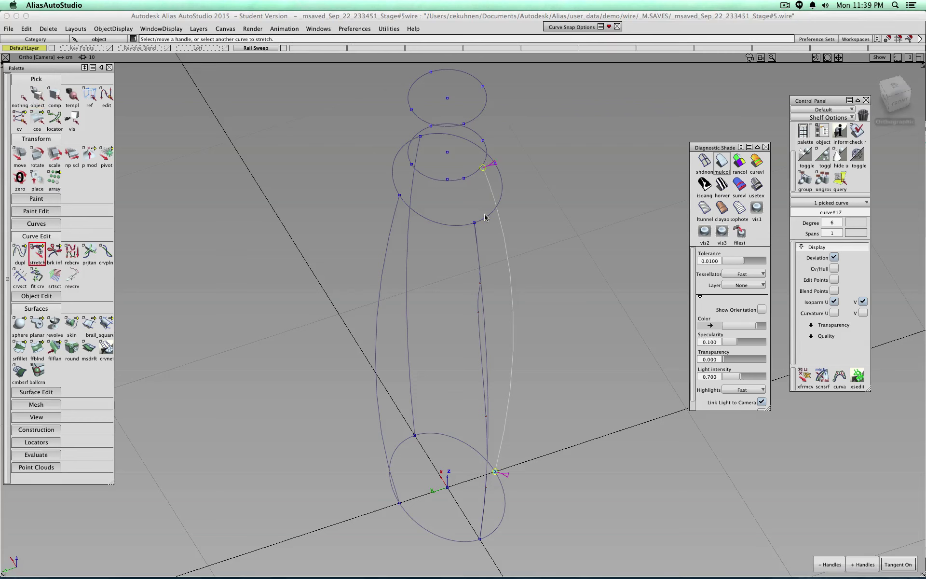
drag(483, 170, 499, 166)
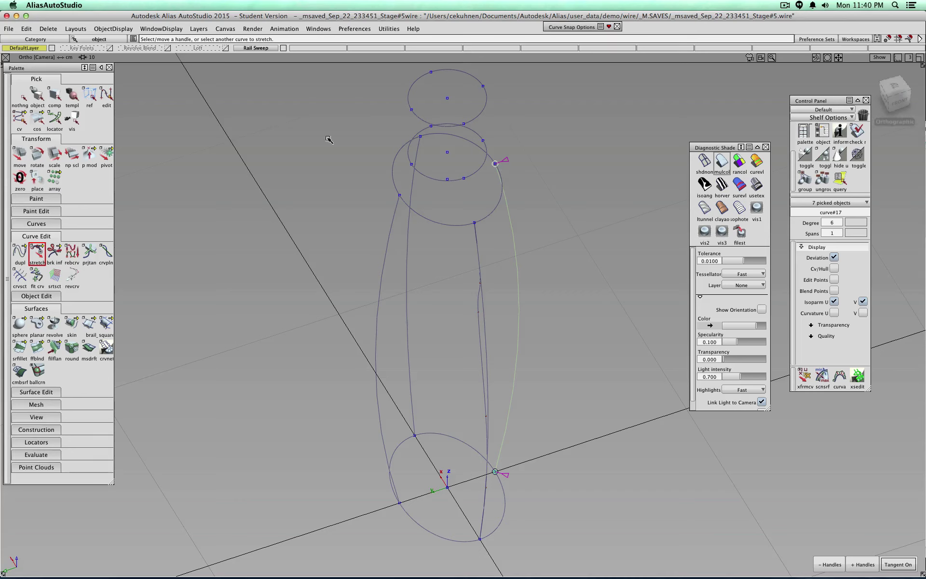
click(834, 268)
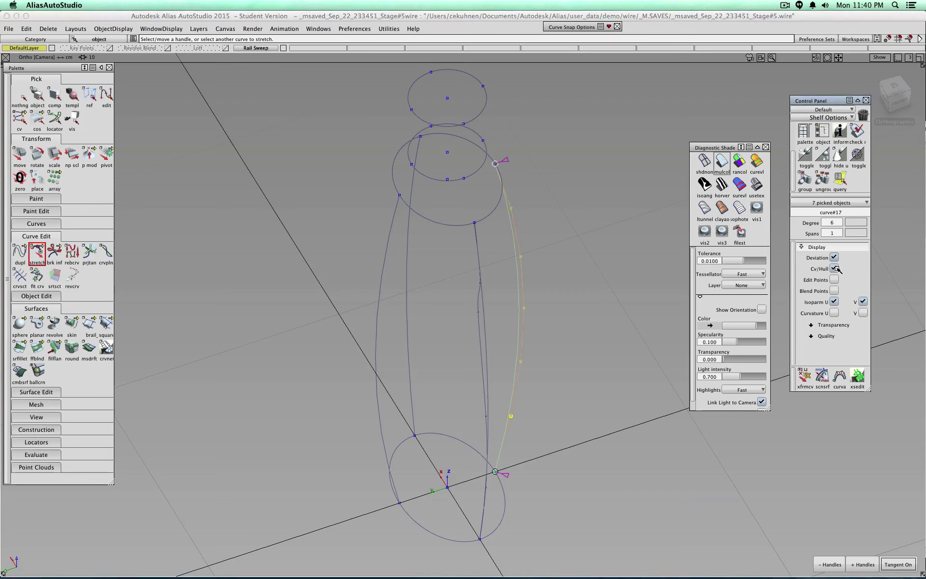
click(21, 99)
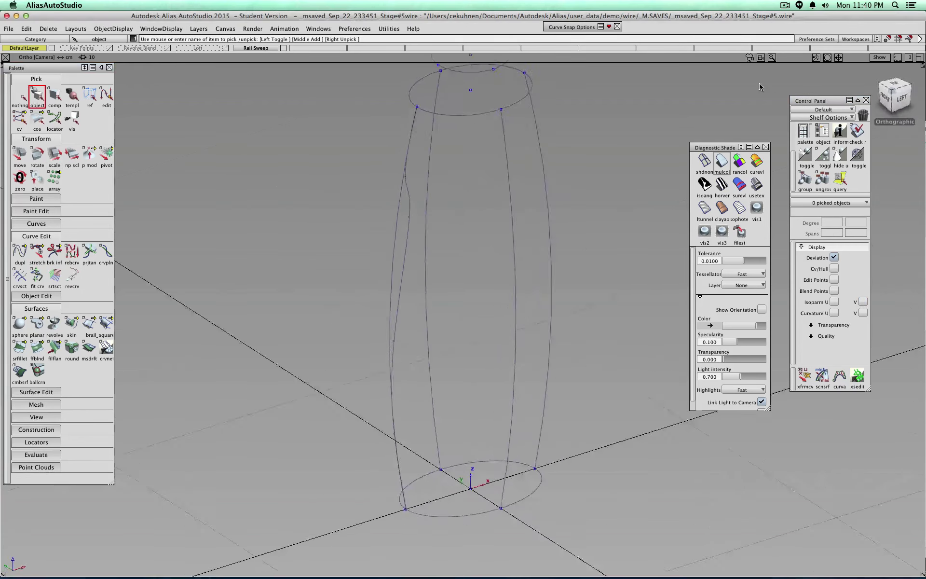
Set up the Birail surface for 2+ generation curves and two rails, discarding the first two curve picks.
alt+shift+drag(750, 87, 358, 316)
alt+shift+drag(296, 320, 437, 302)
click(89, 325)
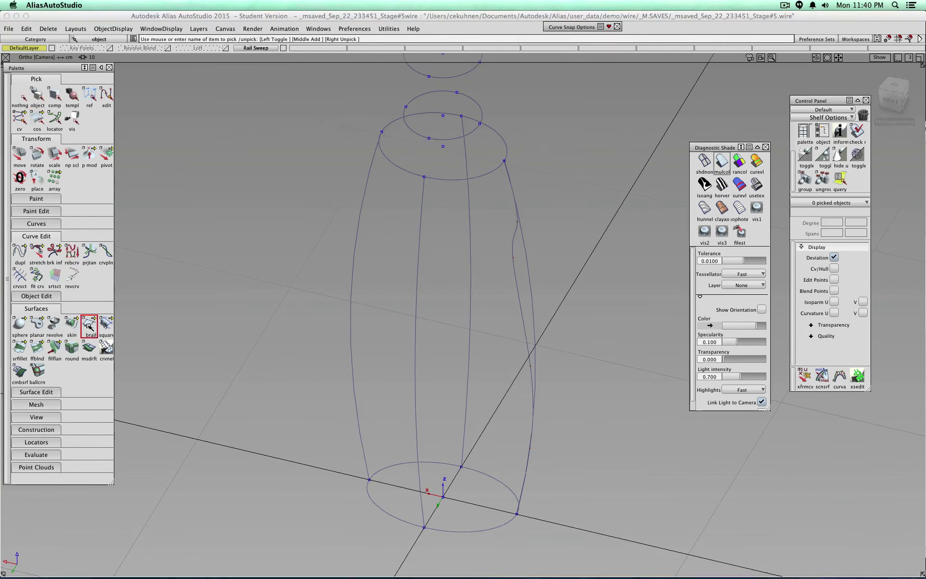
click(351, 296)
click(418, 311)
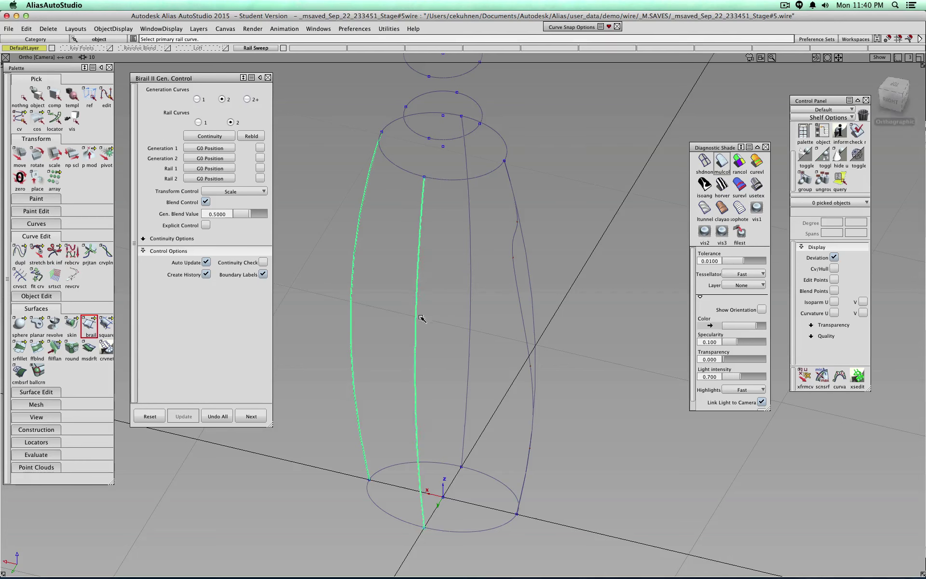
click(226, 417)
click(248, 100)
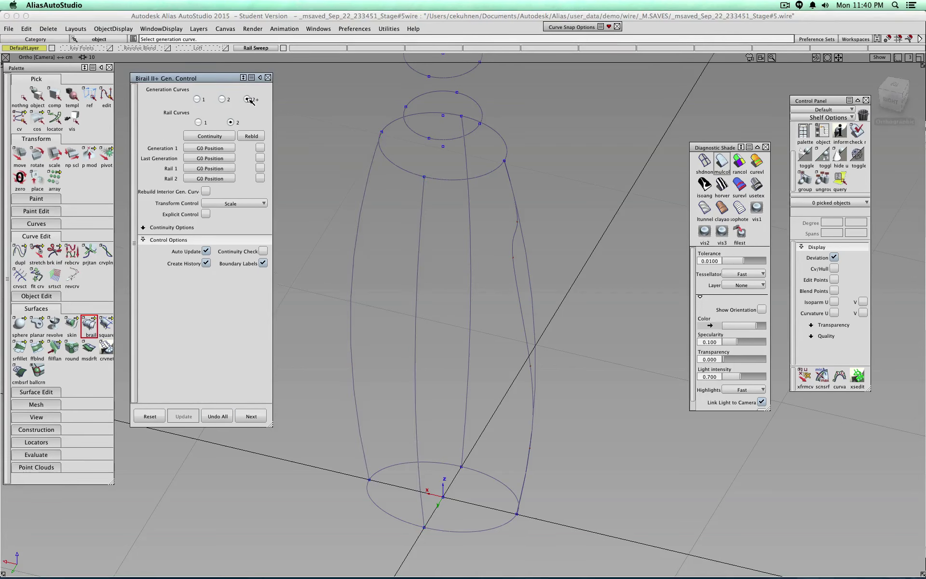
Build half of the bottle body from three side profiles including the wavy one, using the base and shoulder ellipses as rails, and accept it.
click(353, 311)
click(415, 333)
click(518, 293)
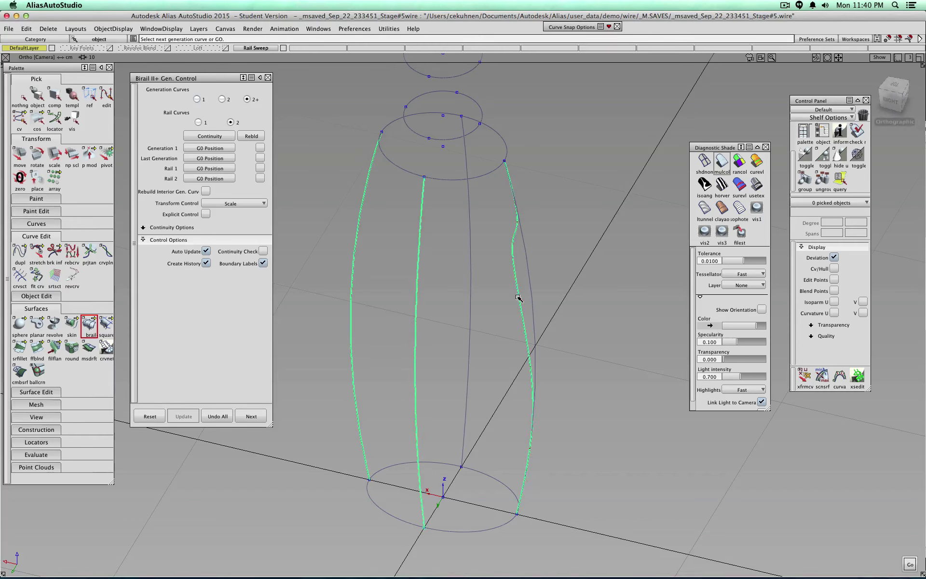
click(481, 531)
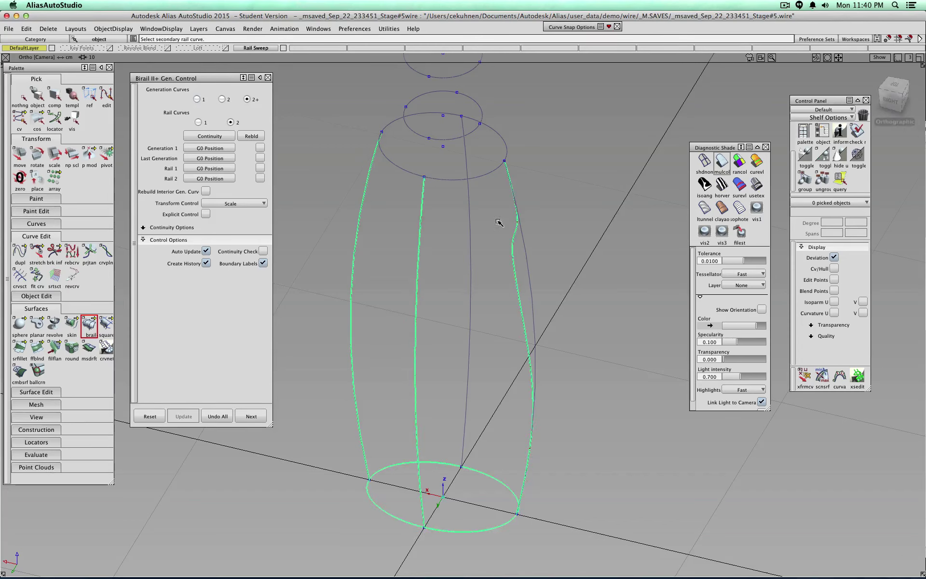
click(489, 173)
alt+shift+drag(544, 263, 299, 193)
click(898, 98)
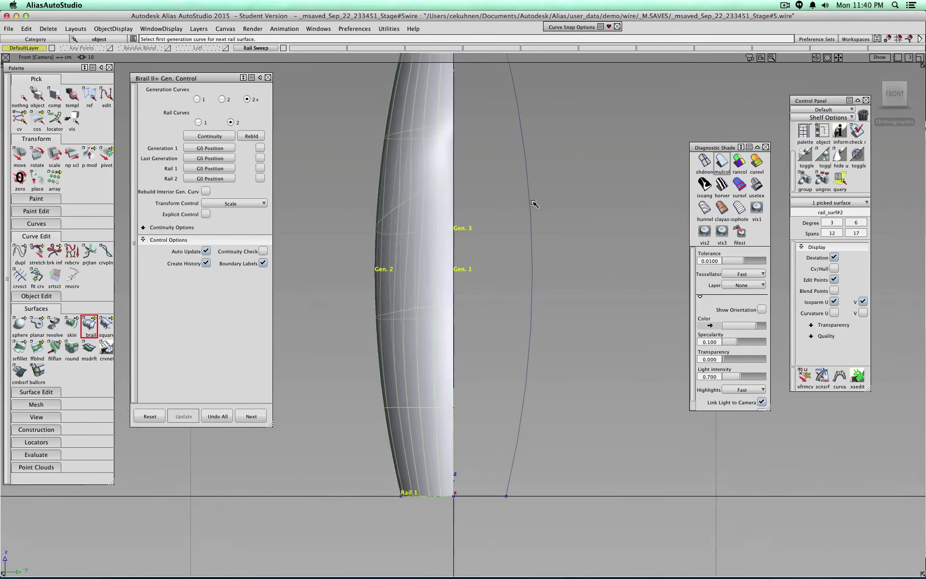
alt+shift+drag(463, 225, 83, 217)
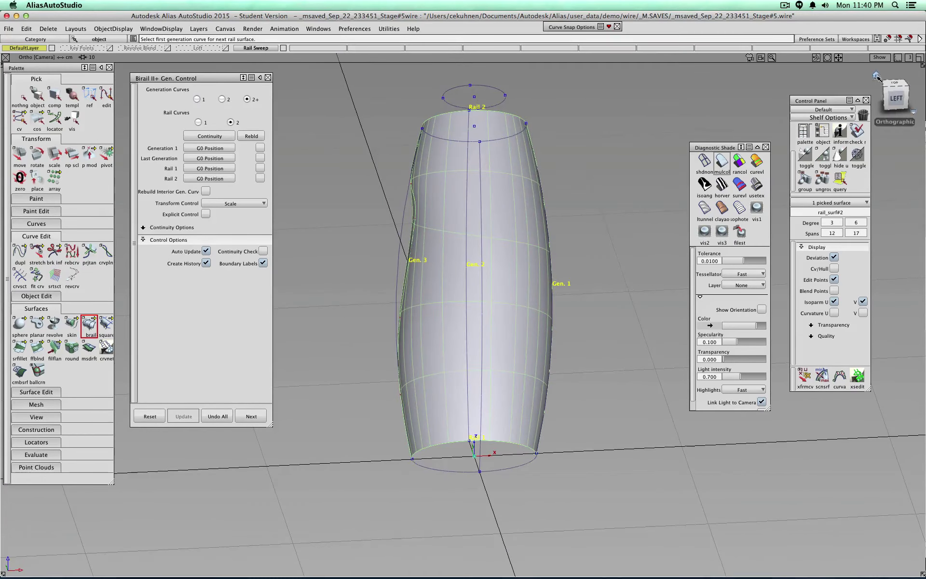
click(893, 83)
alt+shift+drag(631, 401, 202, 151)
click(240, 418)
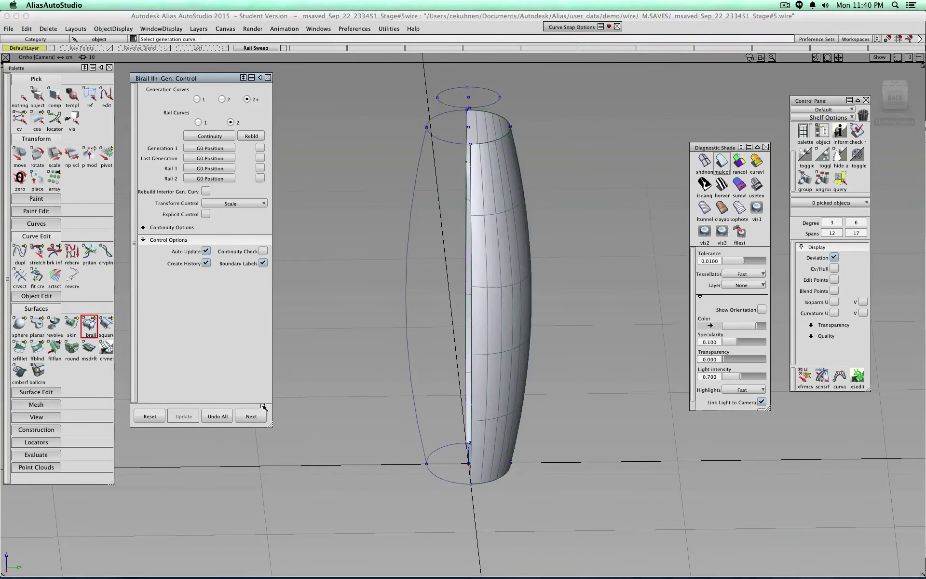
Turn on symmetry for the Rail Sweep layer.
click(38, 95)
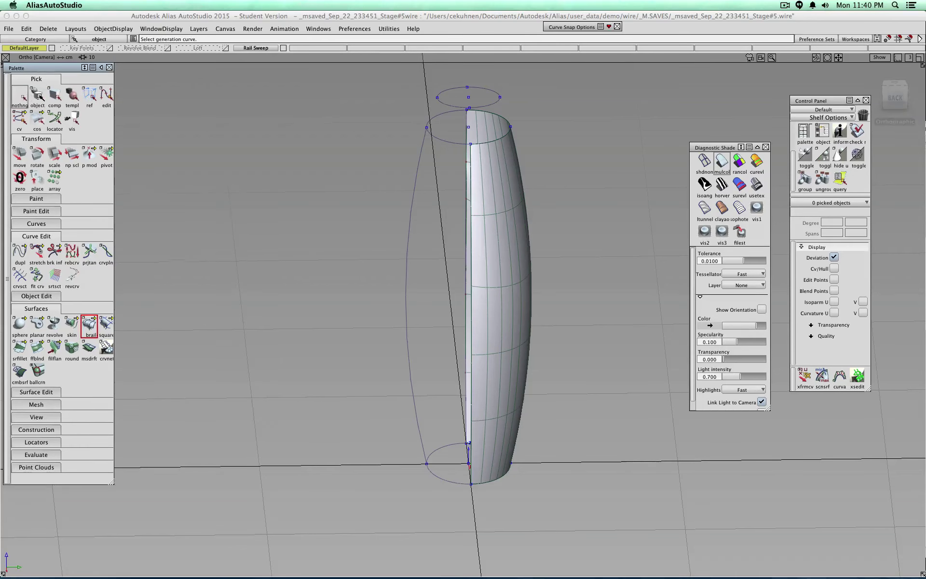
click(506, 189)
click(268, 48)
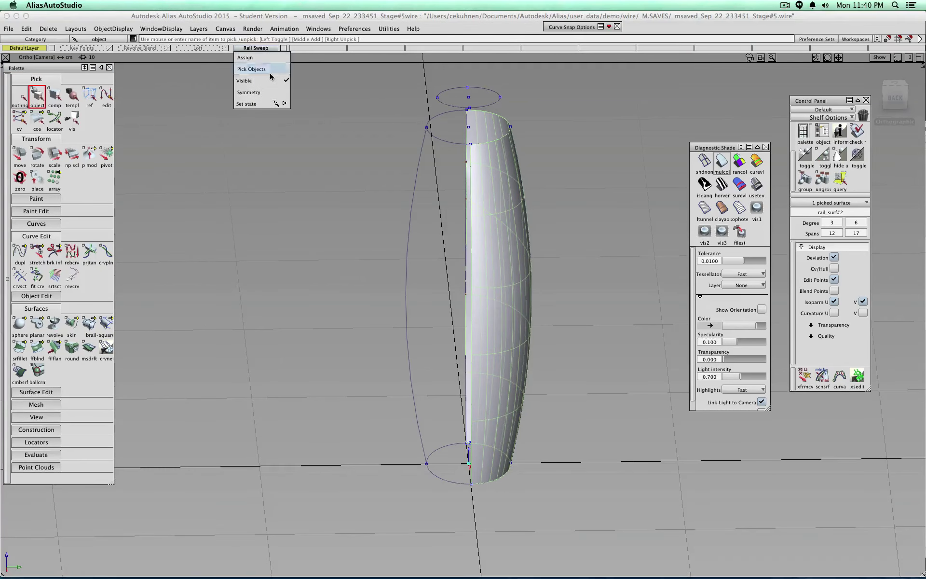
click(271, 91)
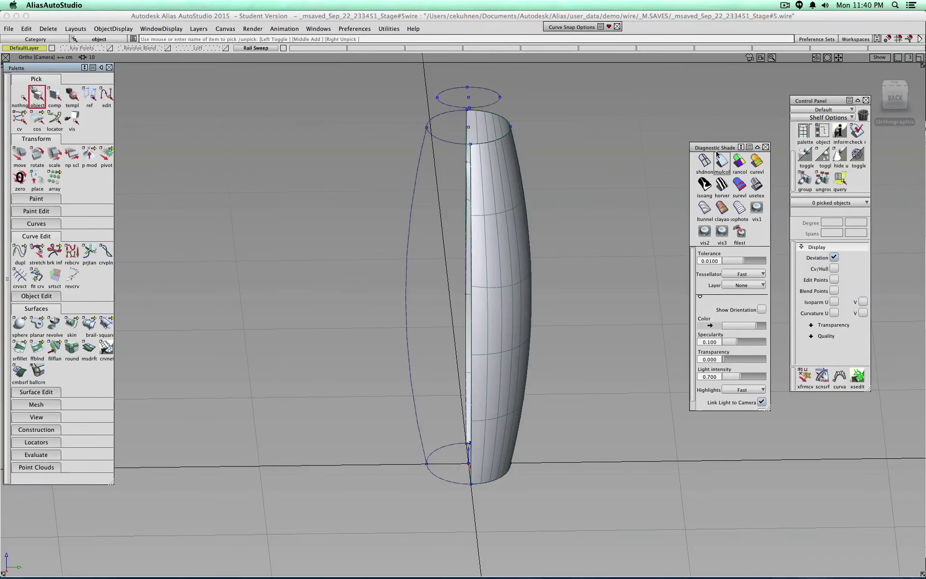
alt+shift+drag(430, 265, 487, 284)
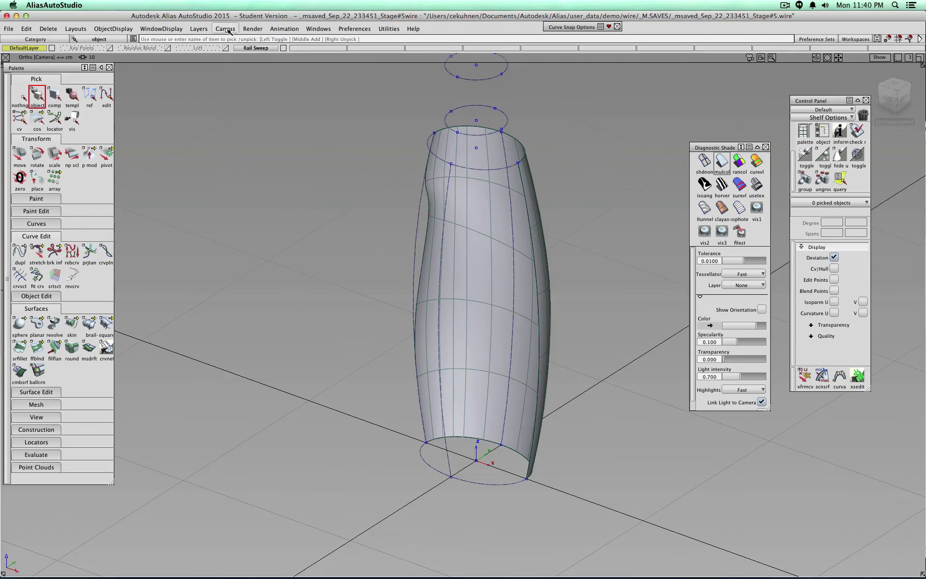
Make Rail Sweep the active layer and reorient its symmetry plane at the origin.
click(203, 30)
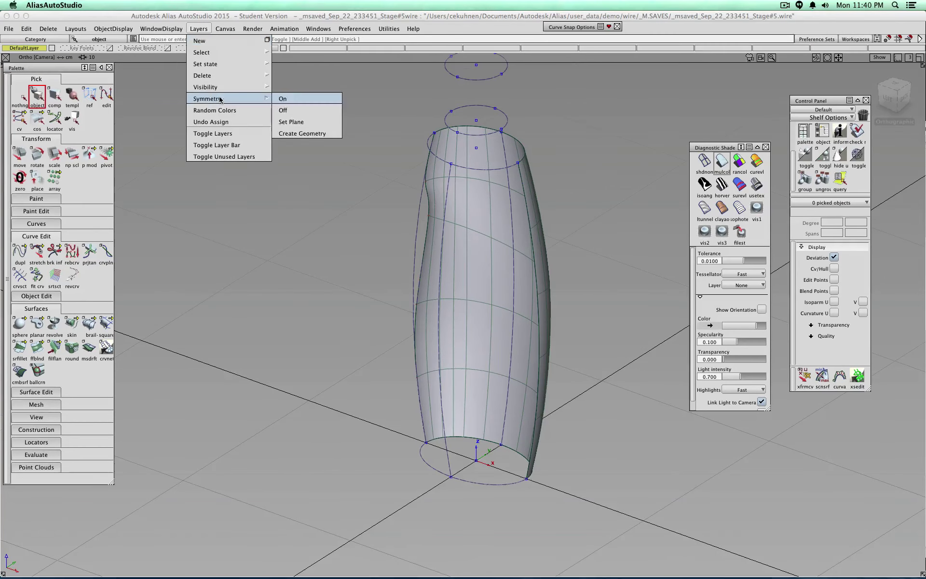
click(332, 99)
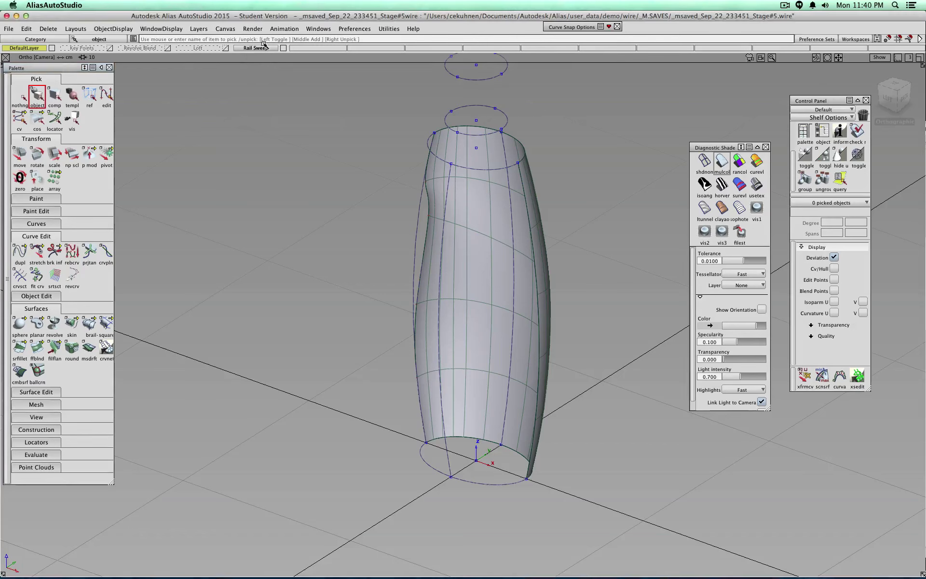
click(225, 28)
mouse_move(198, 29)
mouse_move(241, 98)
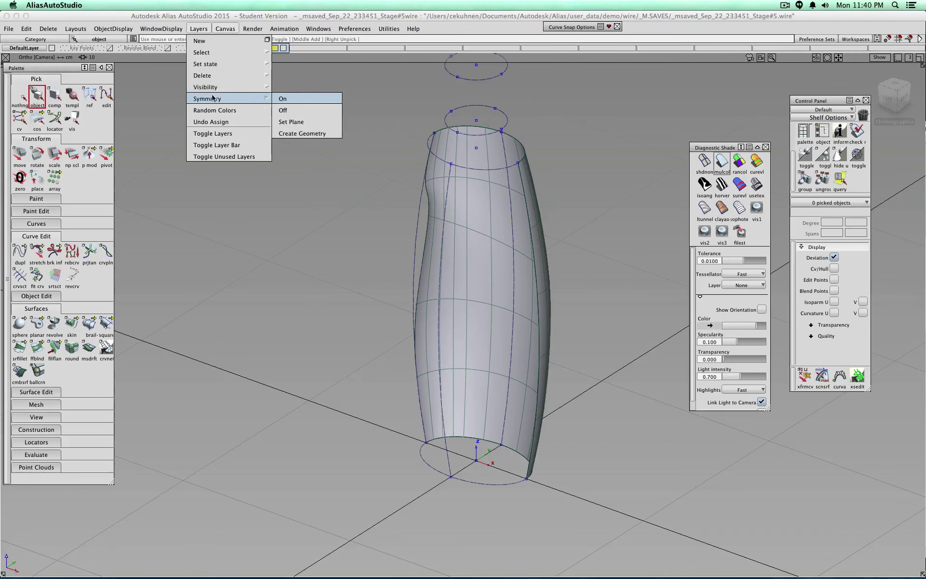
click(294, 122)
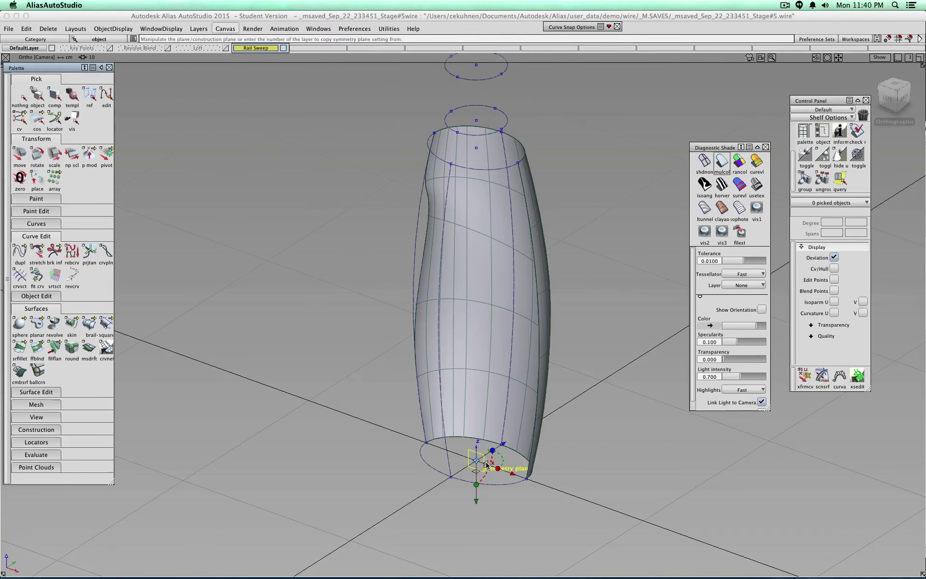
alt+shift+middle_drag(489, 490, 501, 389)
alt+shift+right_drag(501, 389, 380, 114)
click(263, 50)
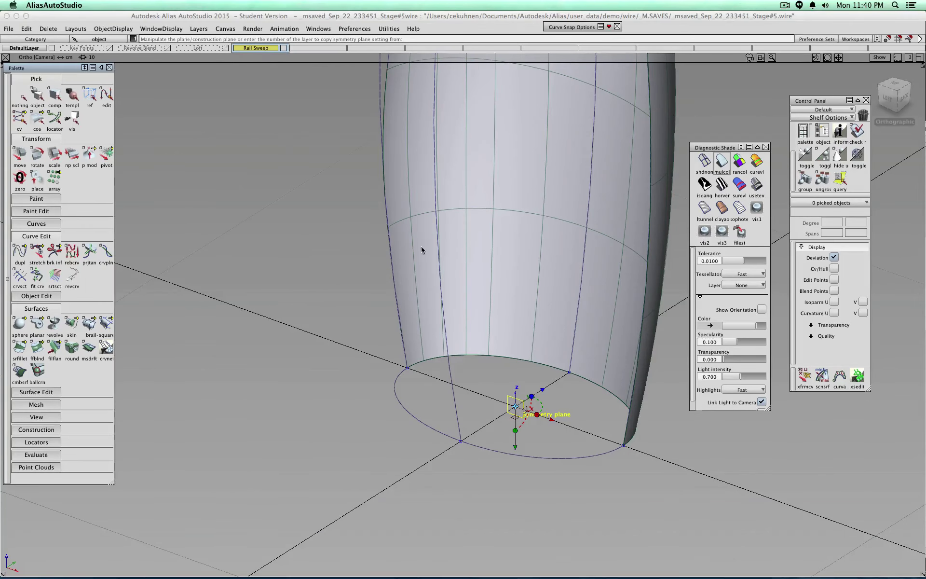
mouse_move(539, 415)
mouse_down()
mouse_move(499, 411)
mouse_move(524, 413)
mouse_up()
scroll(534, 418, down, 4)
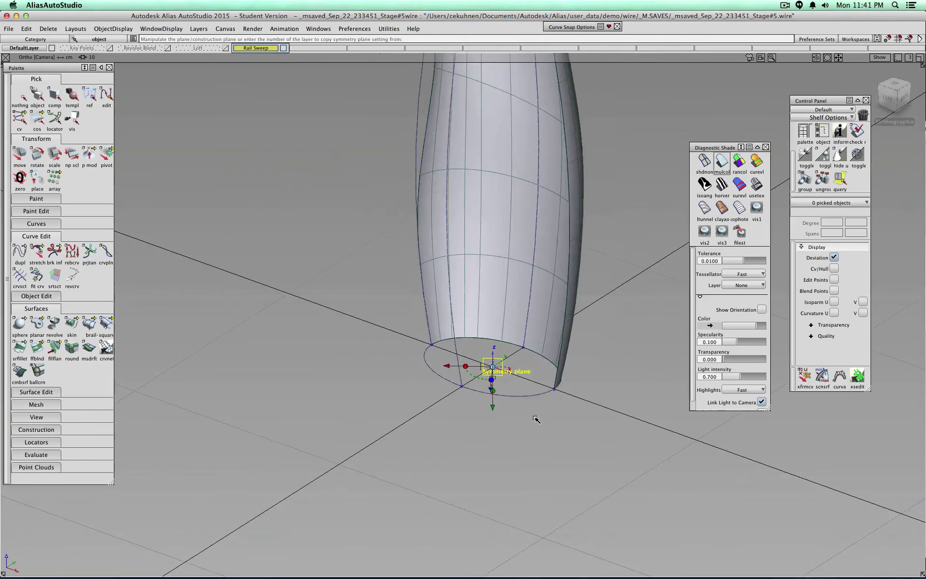
click(38, 98)
Turn off symmetry for the Rail Sweep layer.
scroll(452, 311, down, 4)
alt+shift+drag(429, 325, 548, 386)
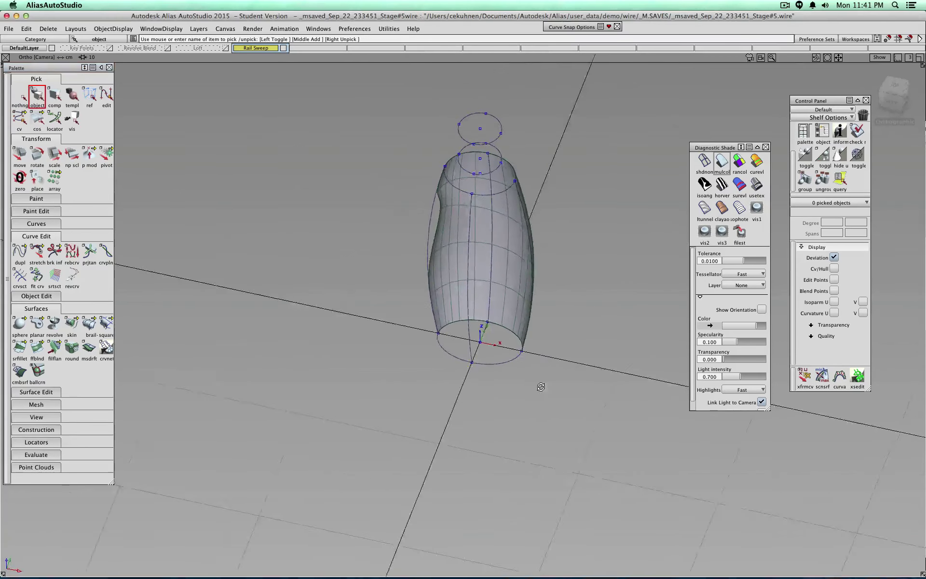
scroll(439, 229, up, 1)
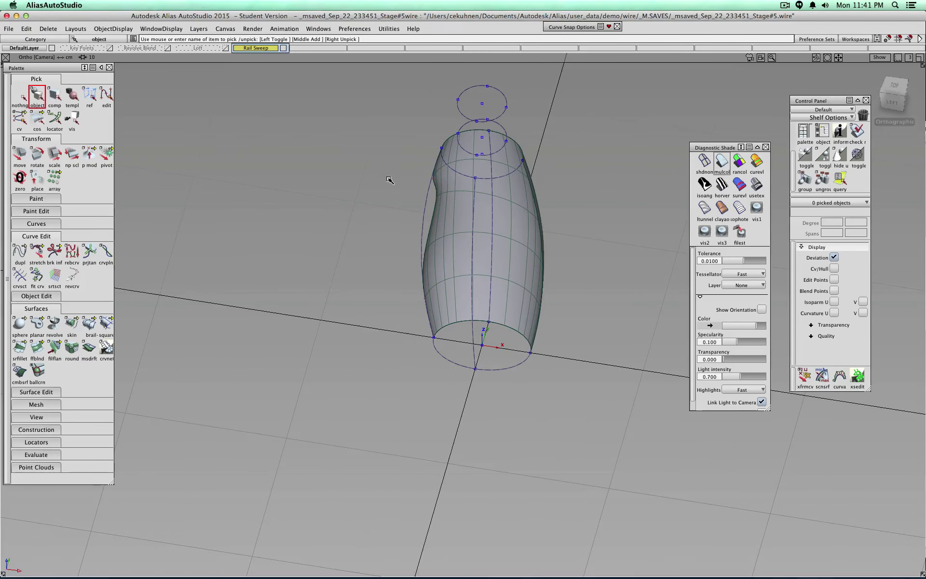
drag(247, 49, 259, 95)
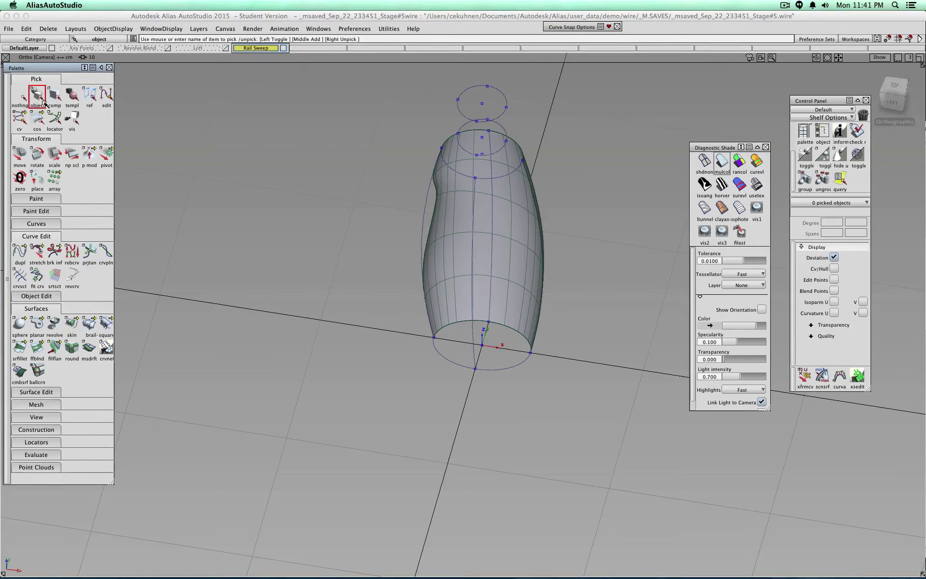
Assign the half-body surface to the Rail Sweep layer and enable the layer's symmetry to mirror it.
click(443, 225)
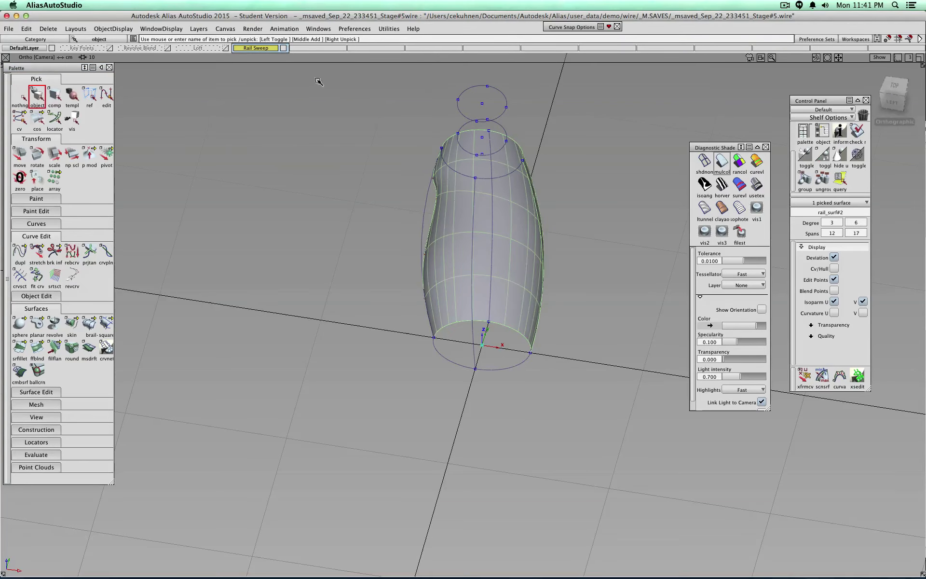
right_click(260, 50)
click(264, 57)
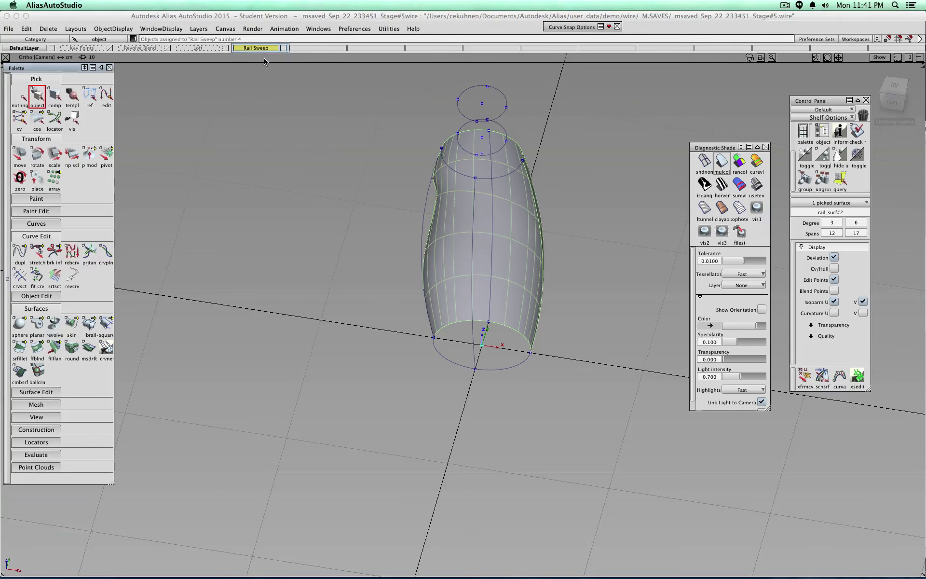
click(283, 49)
click(283, 49)
right_click(262, 50)
click(263, 93)
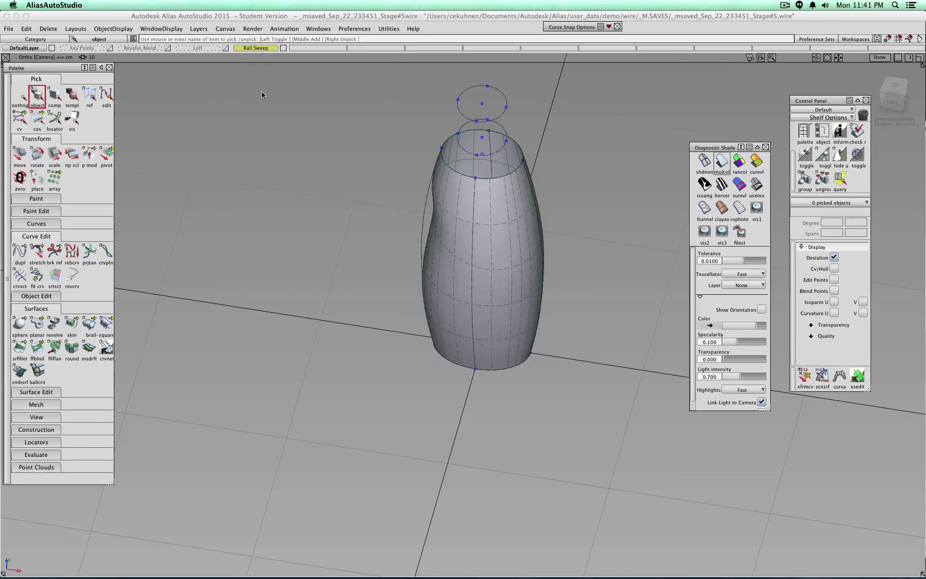
Examine the mirrored bottle body from several angles and check its seam with horizontal/vertical zebra stripe shading.
alt+shift+drag(603, 198, 103, 362)
alt+shift+right_drag(484, 353, 596, 372)
alt+shift+drag(596, 371, 501, 309)
alt+shift+right_drag(502, 309, 578, 267)
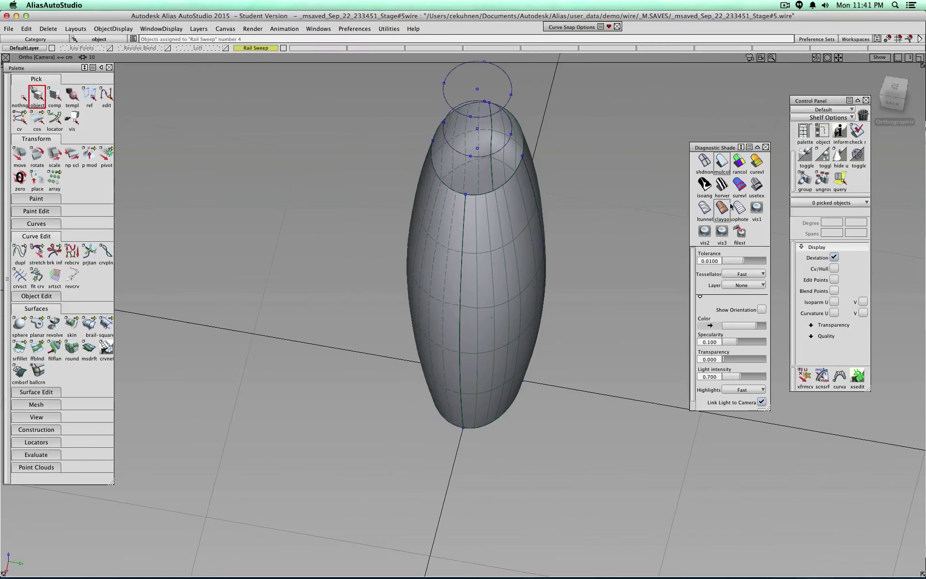
click(722, 186)
mouse_move(599, 316)
alt+shift+mouse_down()
mouse_move(706, 298)
mouse_move(258, 269)
mouse_move(296, 320)
mouse_move(888, 269)
alt+shift+mouse_up()
Edit the half-body rail surface so its first and last generation curves use Implied Tangent continuity.
click(20, 97)
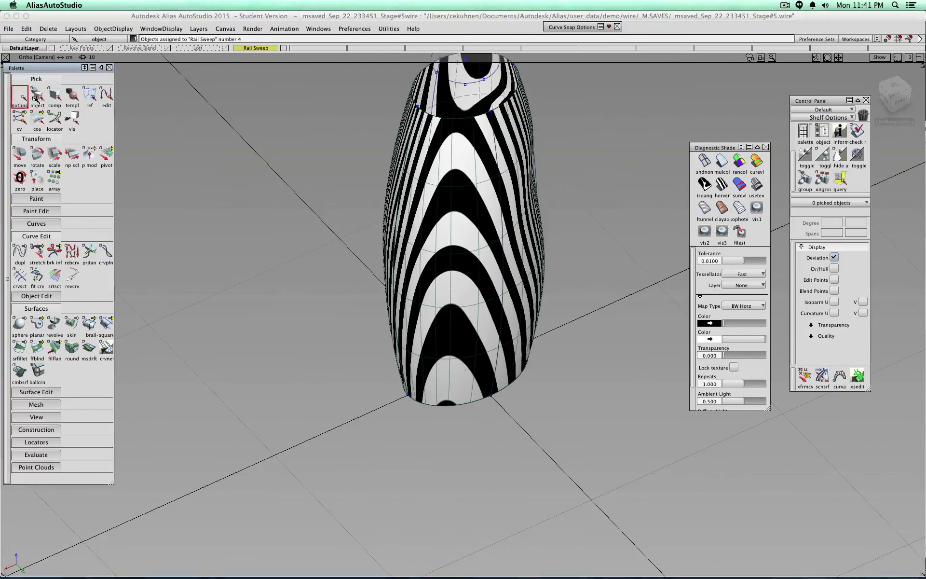
click(37, 99)
click(427, 188)
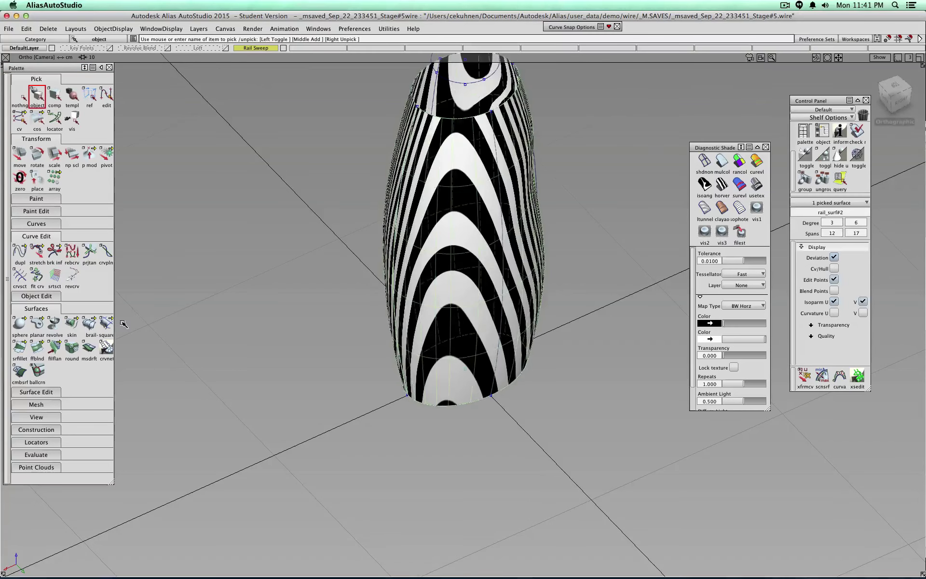
click(90, 329)
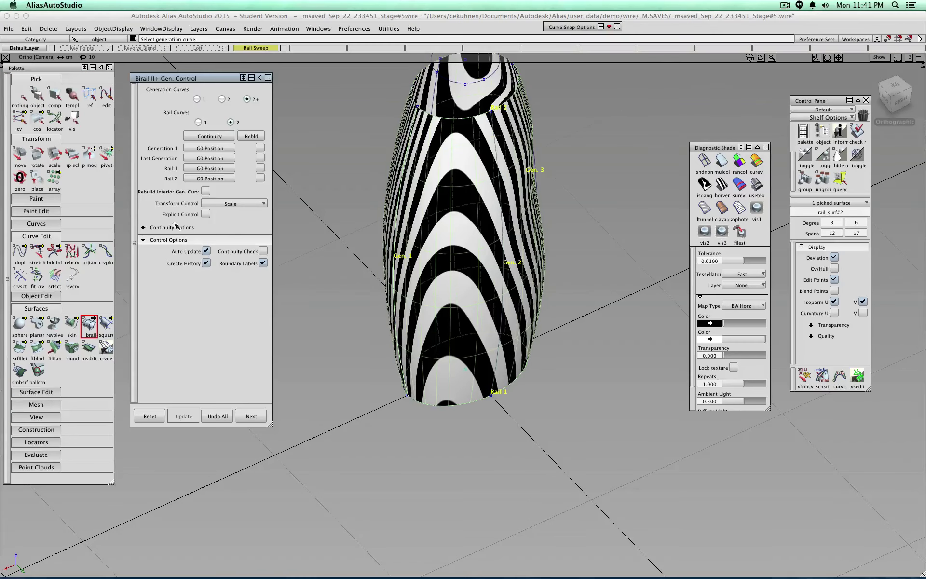
click(217, 153)
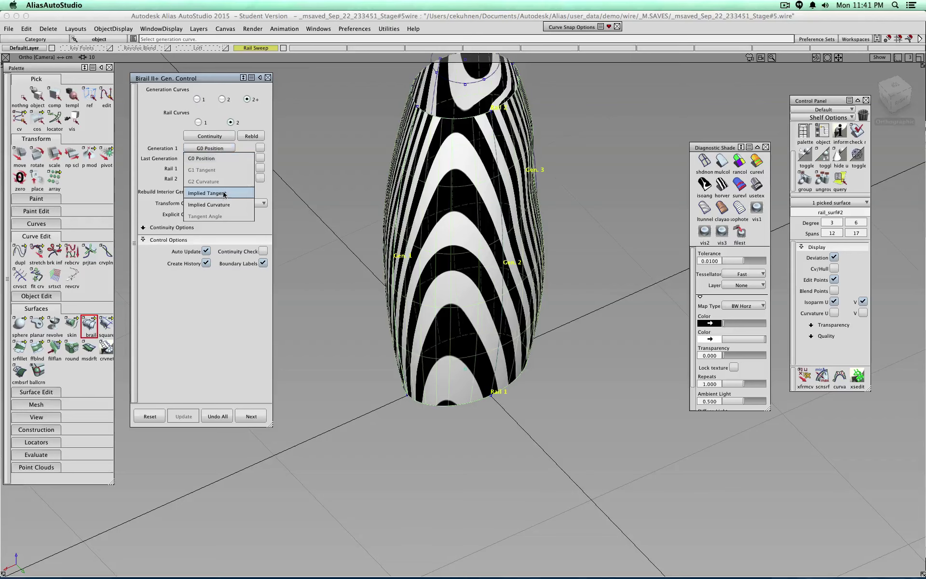
click(225, 197)
click(217, 158)
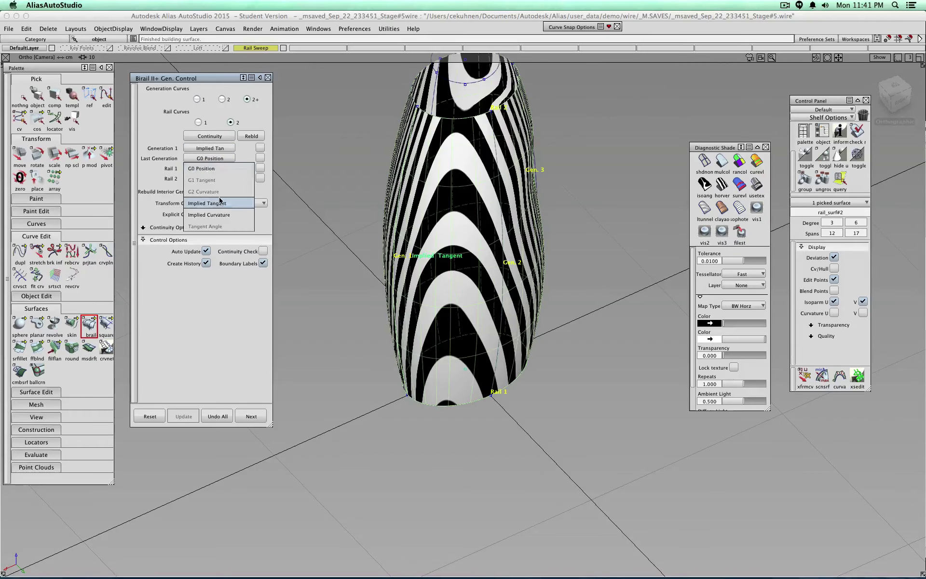
click(219, 202)
Set the continuity of the rail surface's first and last generation curves to Implied Curvature.
alt+shift+drag(449, 222, 429, 195)
alt+shift+drag(599, 233, 540, 202)
alt+shift+right_drag(463, 226, 551, 264)
alt+shift+drag(552, 264, 528, 260)
click(220, 149)
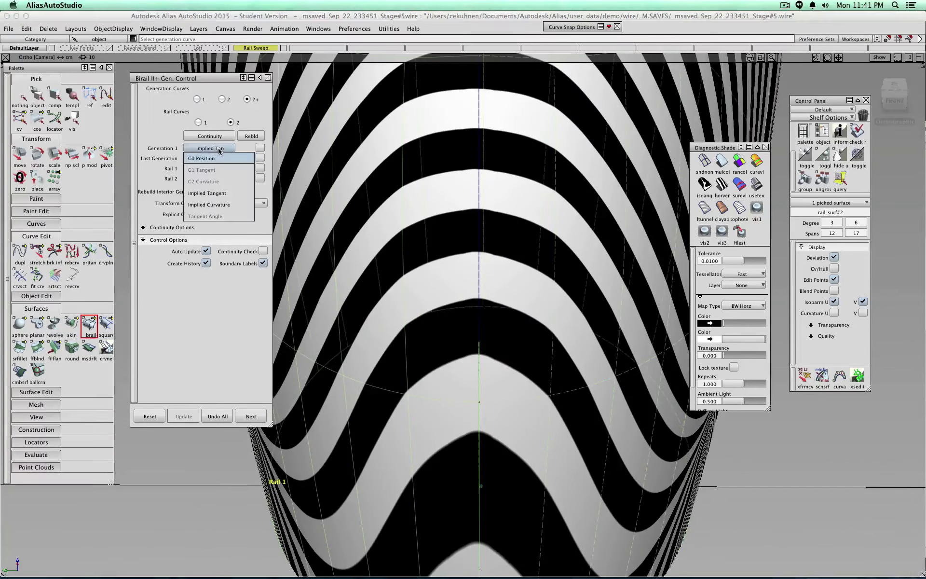
click(227, 204)
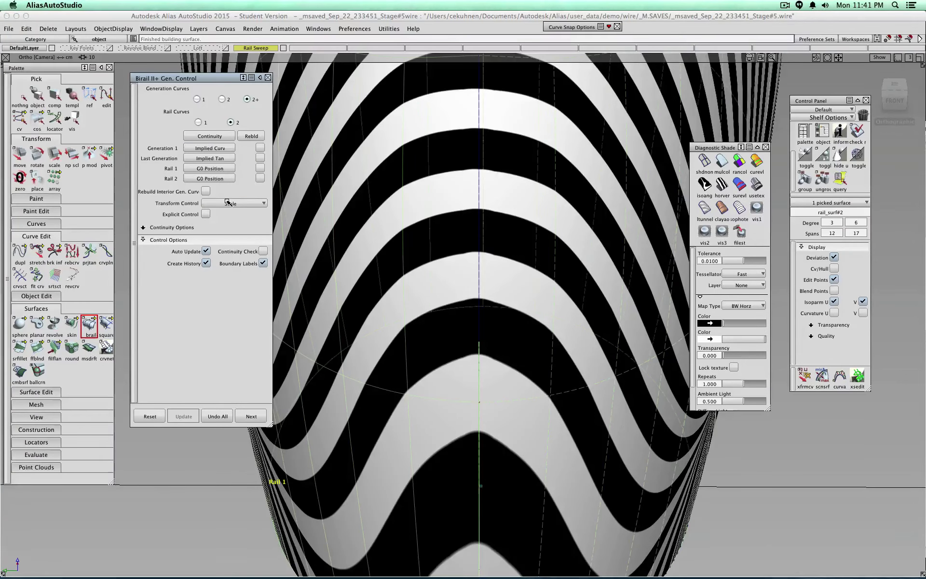
click(236, 158)
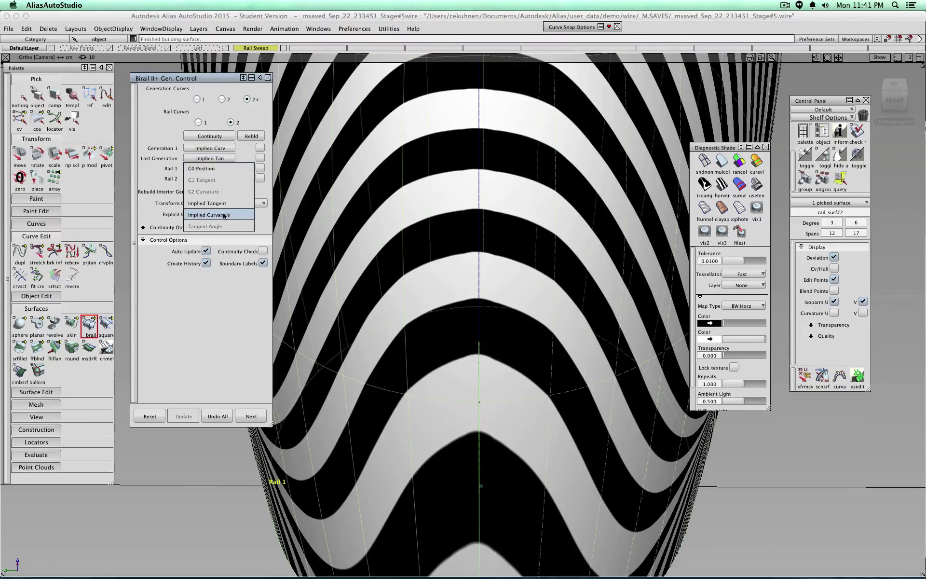
click(224, 214)
Inspect the seam from other angles, switching from zebra stripes to multi-color shading to check the body's form.
alt+shift+right_drag(470, 268, 419, 268)
alt+shift+drag(463, 261, 616, 259)
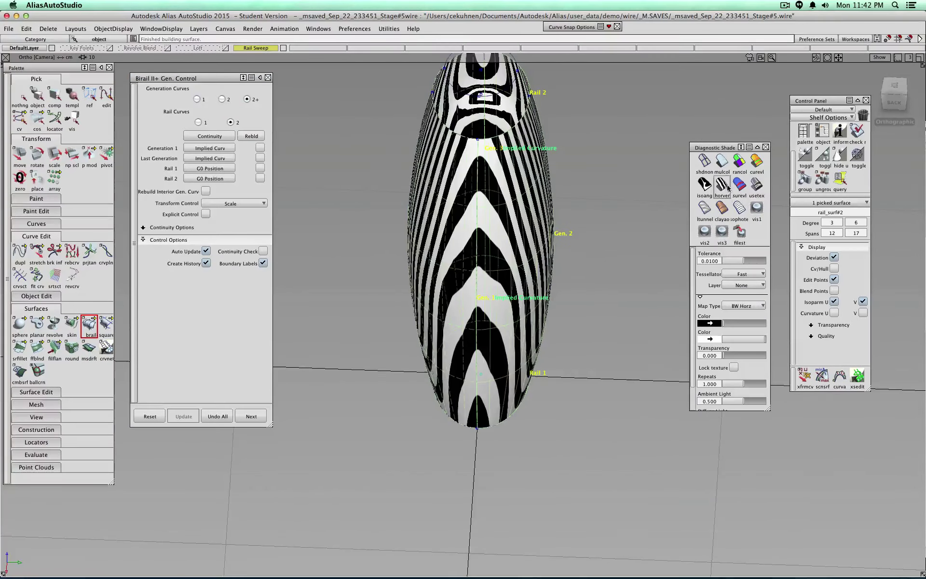
click(722, 161)
mouse_move(550, 217)
alt+shift+mouse_down()
mouse_move(542, 238)
mouse_move(414, 266)
alt+shift+mouse_up()
mouse_move(550, 270)
alt+shift+mouse_down()
mouse_move(390, 287)
mouse_move(405, 308)
mouse_move(416, 292)
alt+shift+mouse_up()
ctrl+shift+right_drag(558, 243, 514, 231)
alt+shift+drag(540, 238, 425, 240)
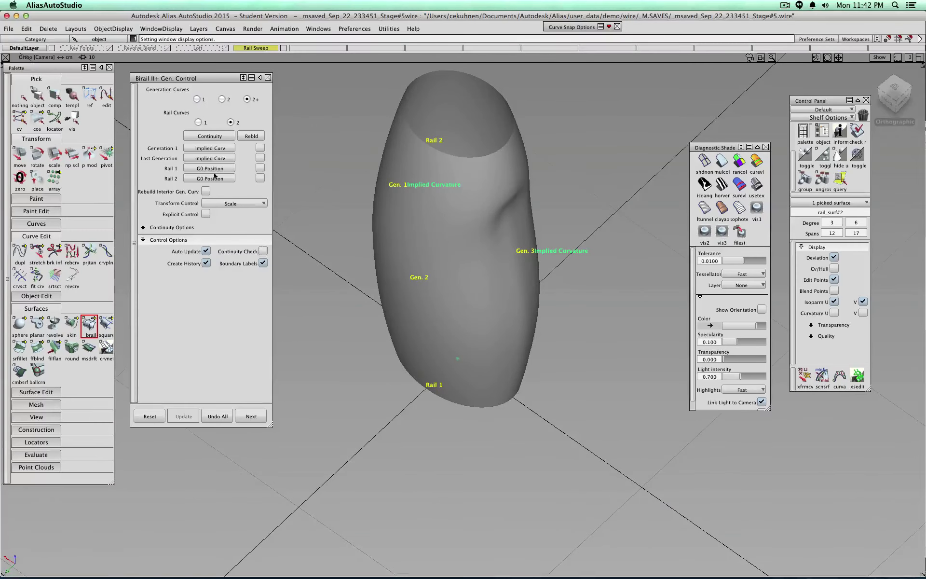
Set the first and last generation curves of the rail surface back to Implied Tangent continuity.
click(209, 149)
click(218, 191)
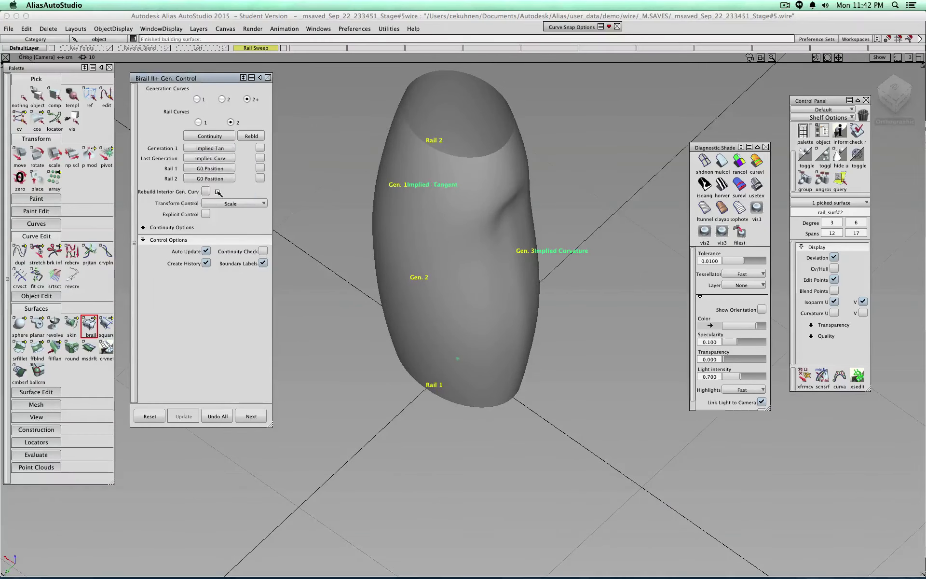
click(221, 168)
click(225, 202)
alt+shift+drag(662, 238, 614, 196)
Undo the whole birail surface build and leave the rail surface tool with nothing picked.
click(217, 416)
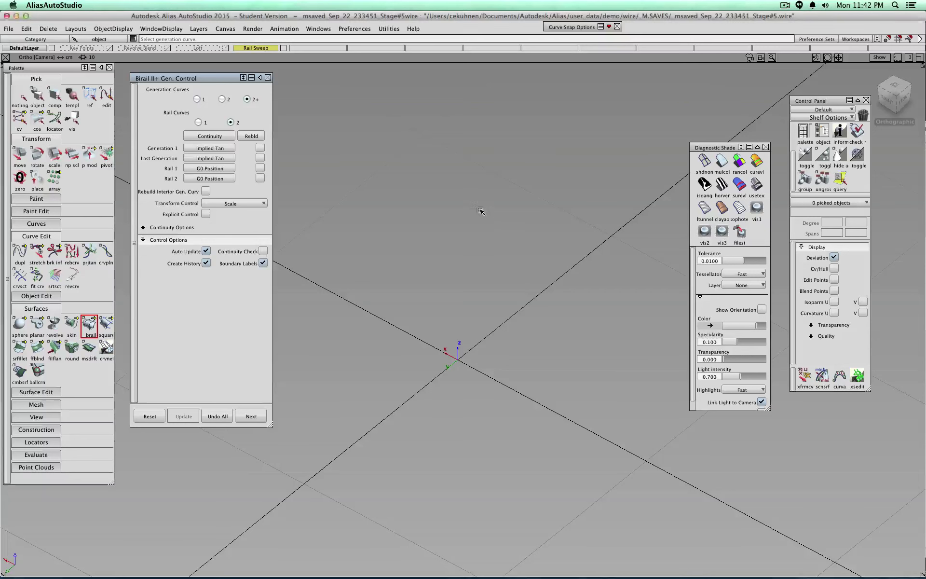
ctrl+shift+right_drag(480, 211, 461, 204)
click(20, 97)
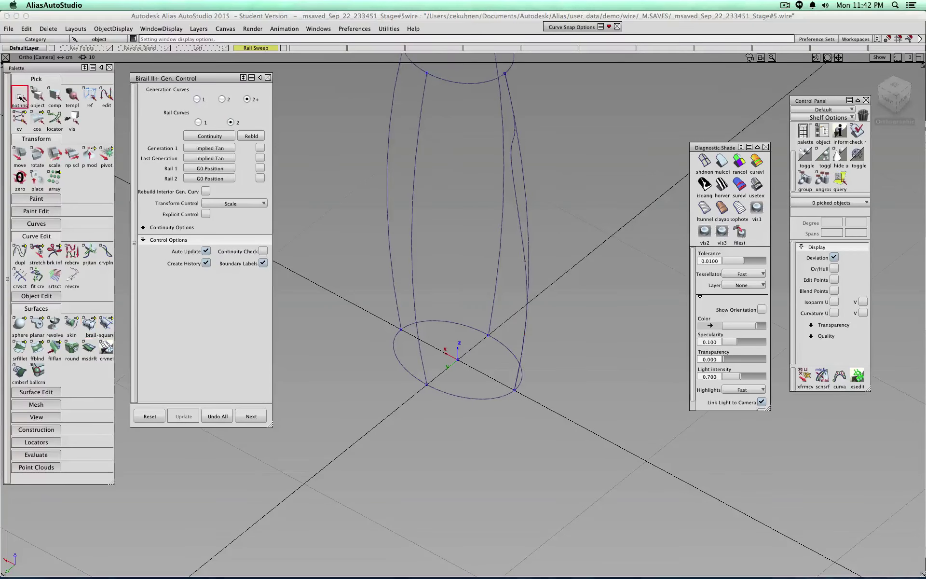
alt+shift+middle_drag(640, 202, 642, 307)
Turn off the diagnostic shading and disable symmetry on the Rail Sweep layer.
click(718, 163)
click(705, 162)
ctrl+shift+right_drag(565, 226, 613, 225)
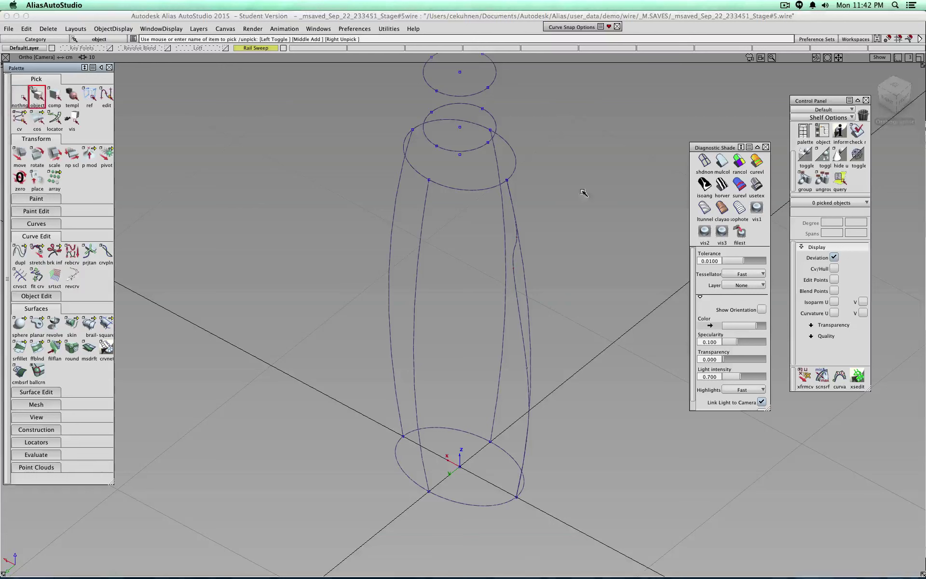
click(704, 162)
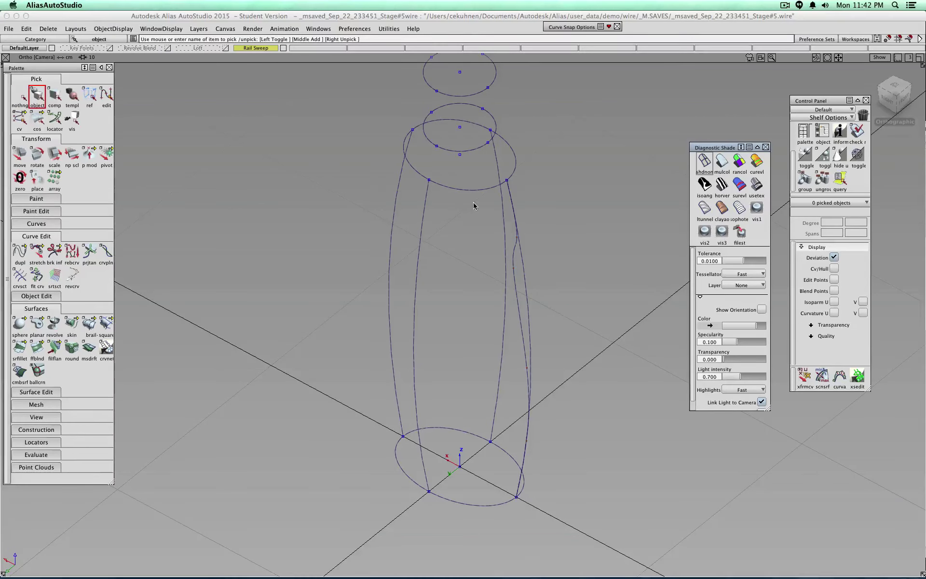
click(255, 49)
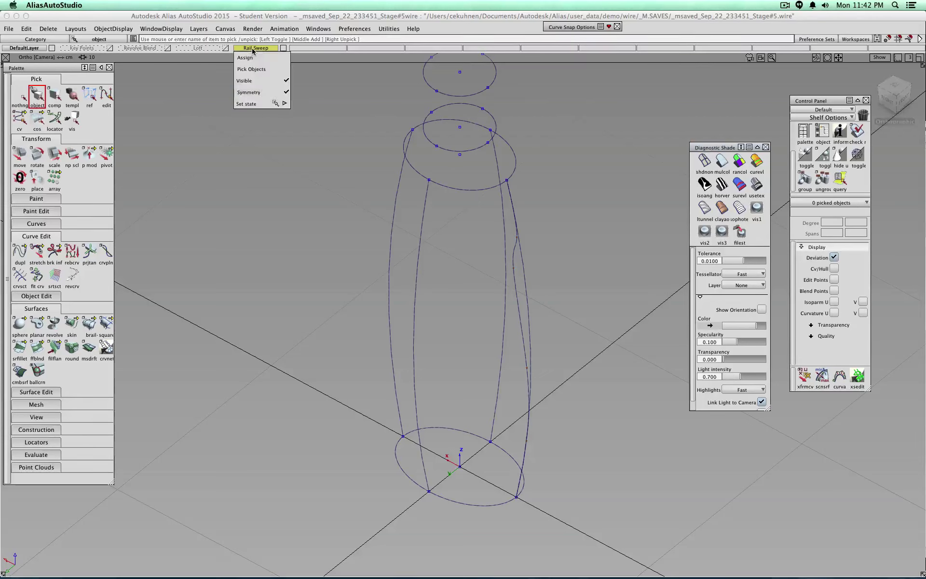
click(256, 94)
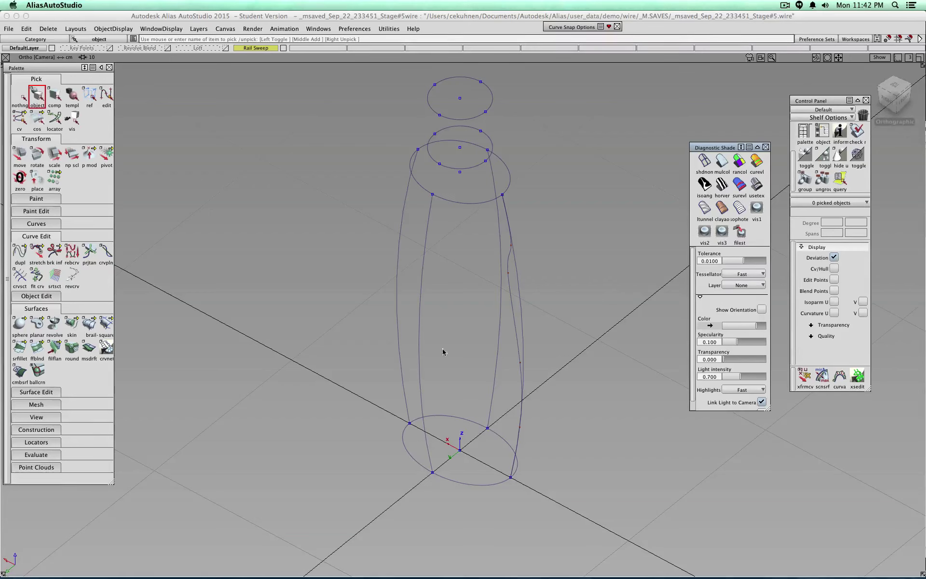
click(426, 247)
click(405, 239)
click(499, 241)
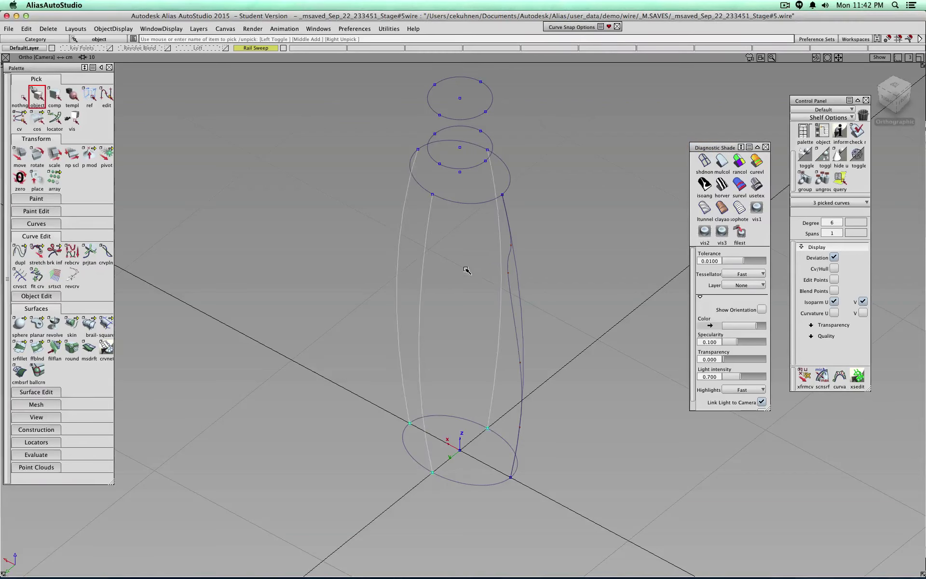
ctrl+shift+drag(467, 270, 465, 246)
click(423, 284)
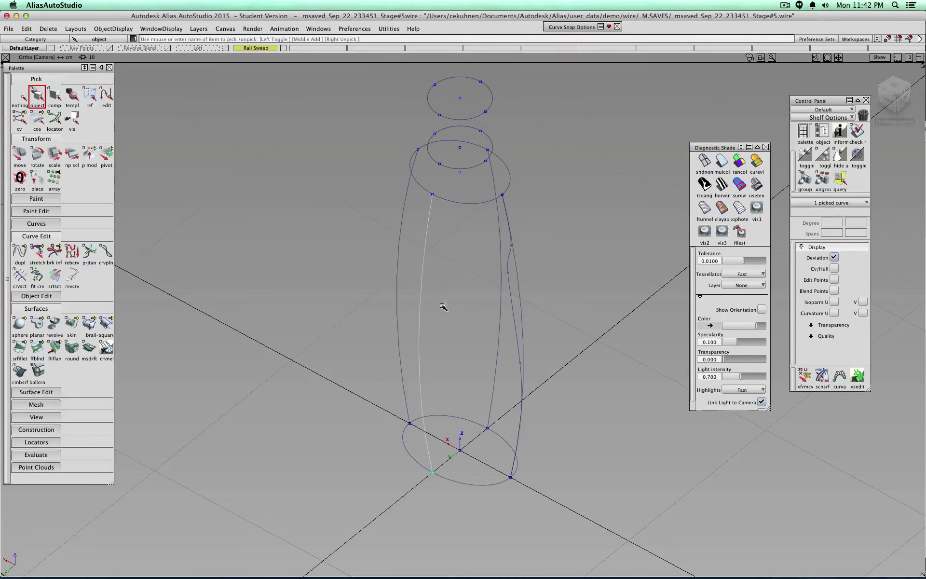
click(510, 323)
click(499, 318)
ctrl+shift+drag(454, 314, 461, 297)
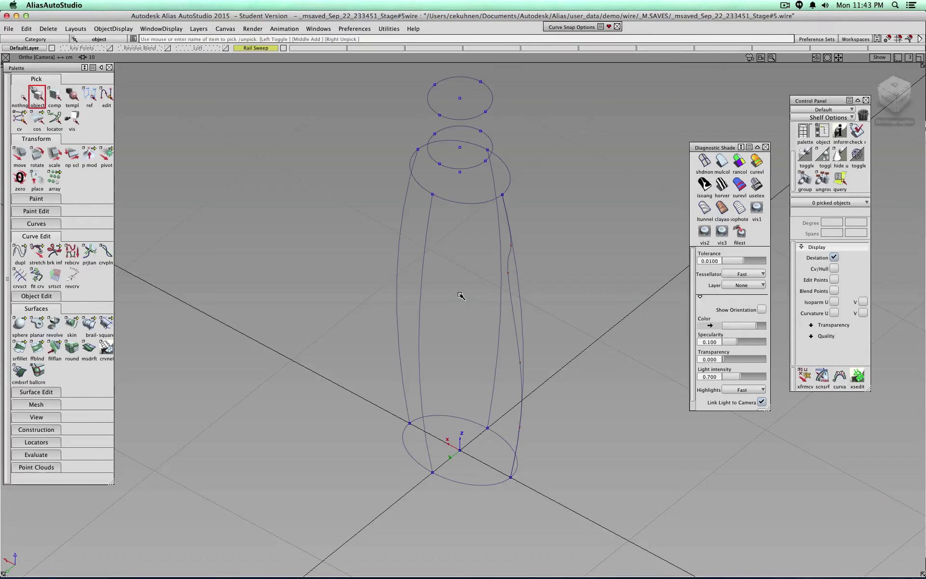
Try to build a birail surface from three side profiles along the full base and upper body ellipses.
double_click(91, 325)
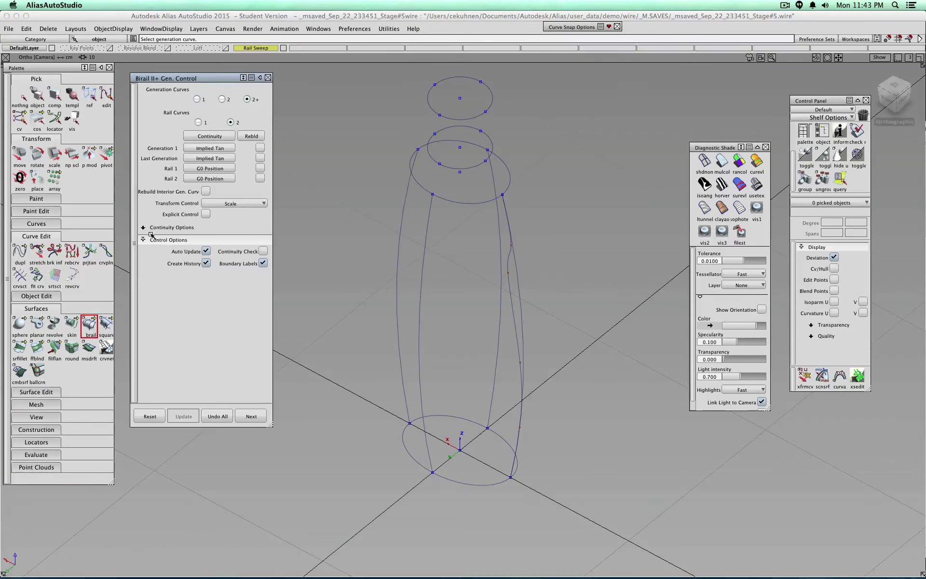
click(420, 331)
click(399, 314)
click(496, 361)
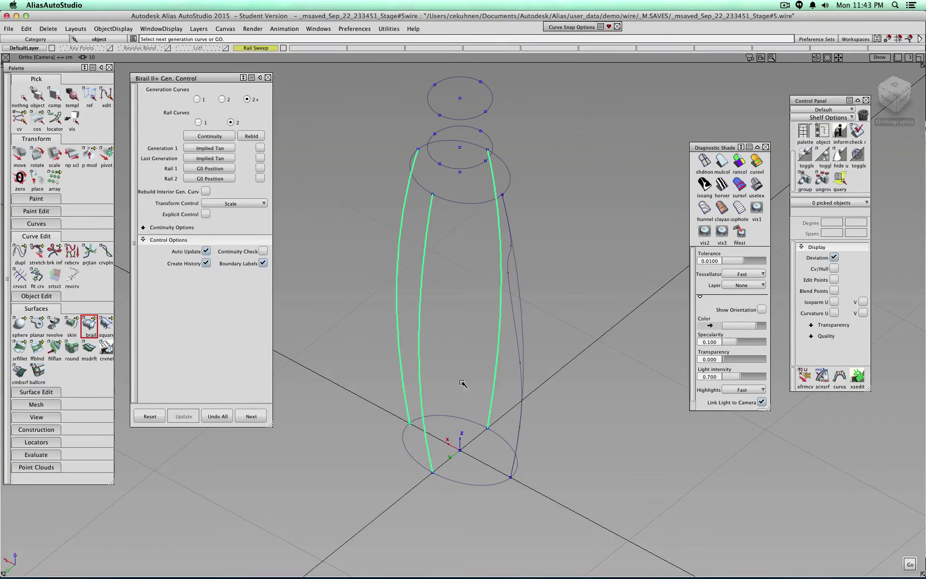
click(407, 449)
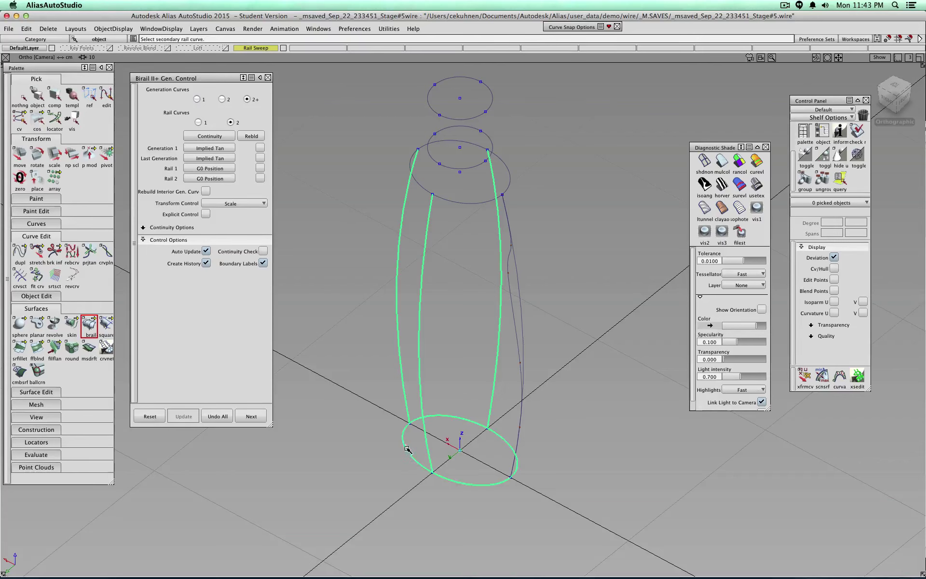
click(450, 204)
Try rebuilding all generation and rail curves of the birail, turn rebuild off for all, and leave the tool.
click(260, 130)
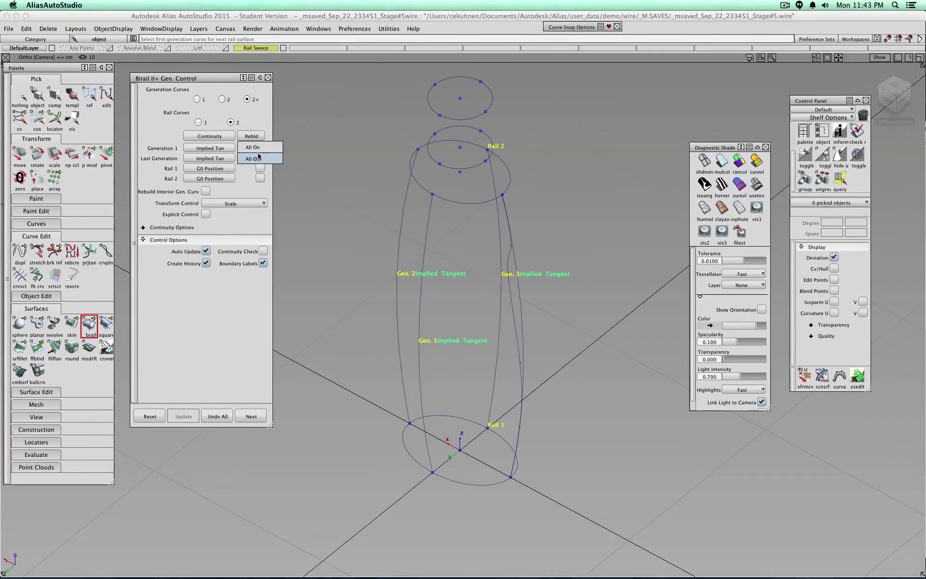
click(260, 148)
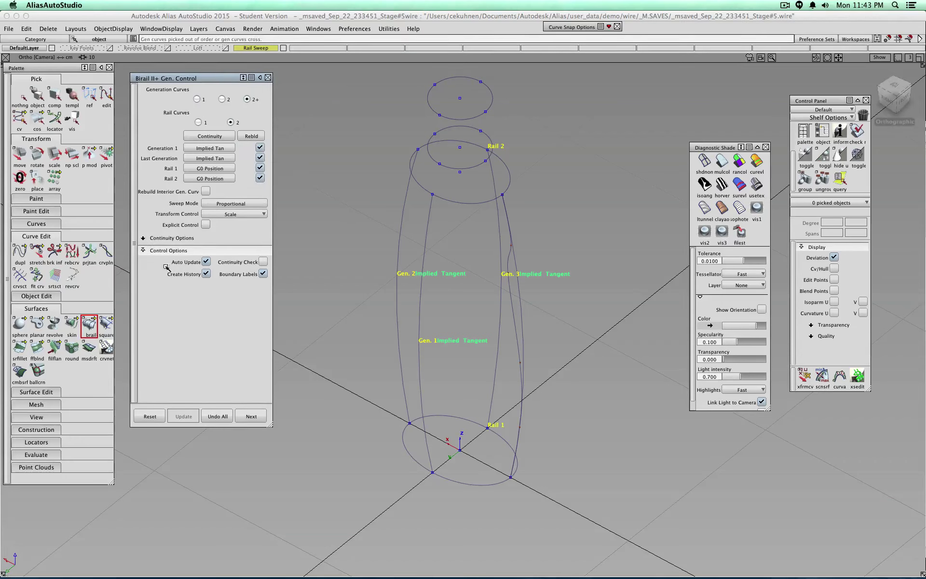
click(251, 135)
click(253, 158)
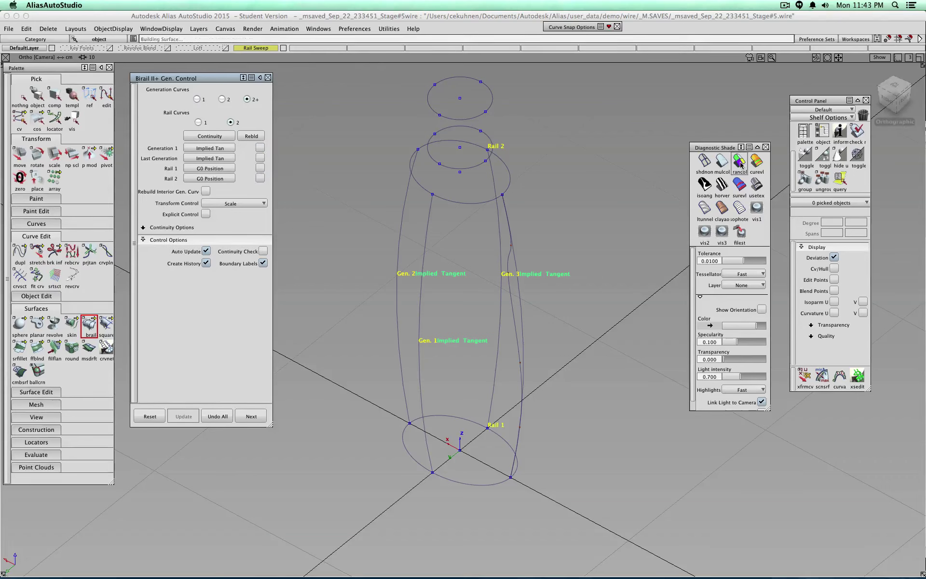
click(705, 161)
click(721, 162)
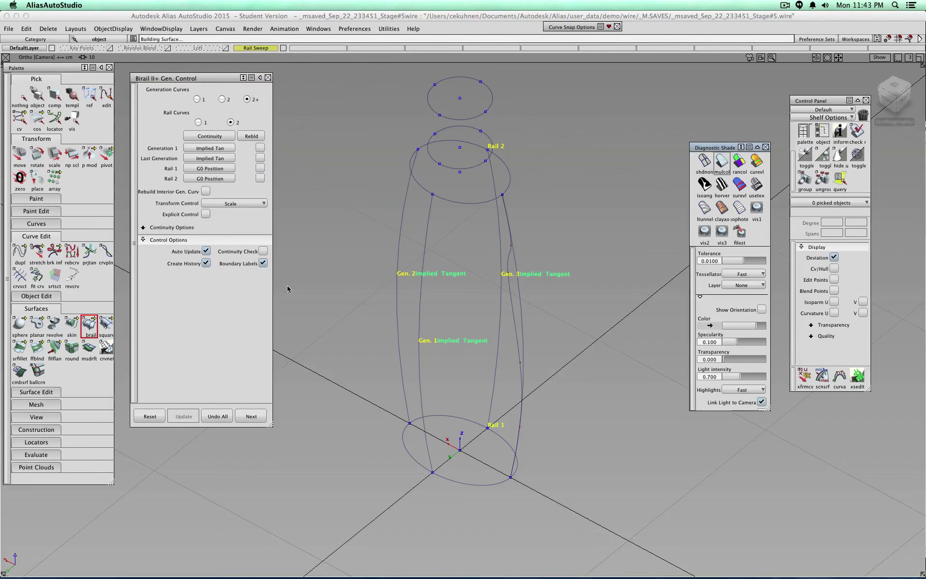
click(19, 96)
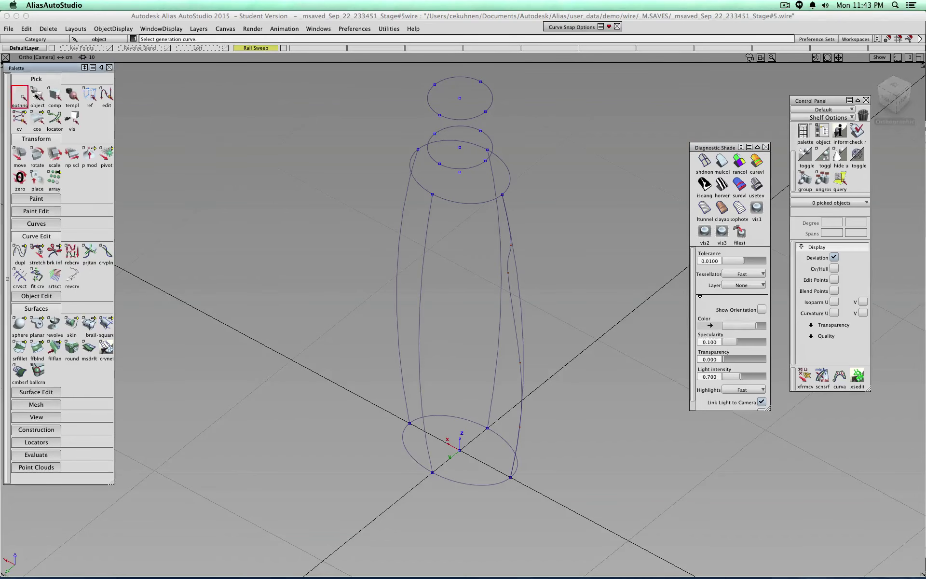
Segment the upper body and base ellipses where the front and rear profile curves meet them, using Curve Section with the Geometry criterion.
click(35, 95)
alt+shift+drag(332, 309, 385, 307)
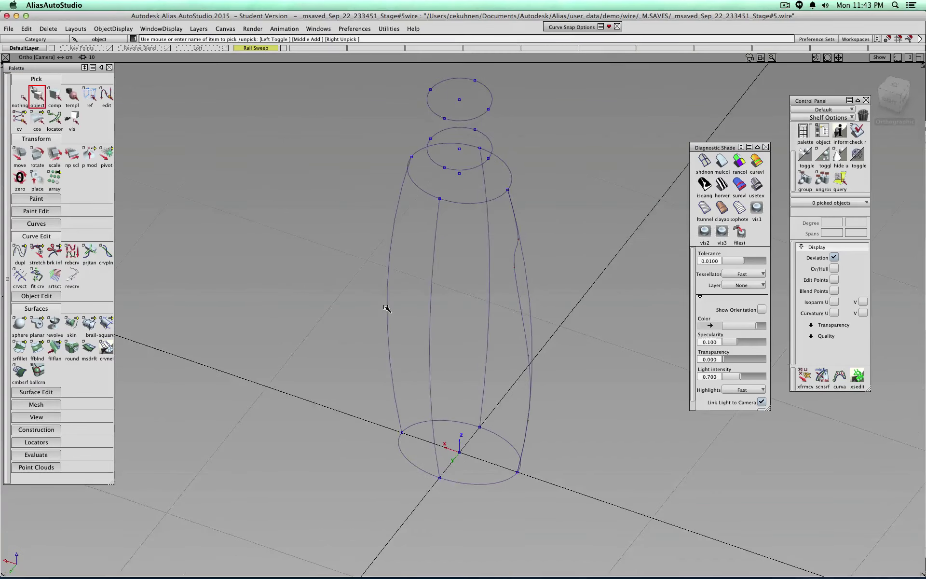
click(460, 204)
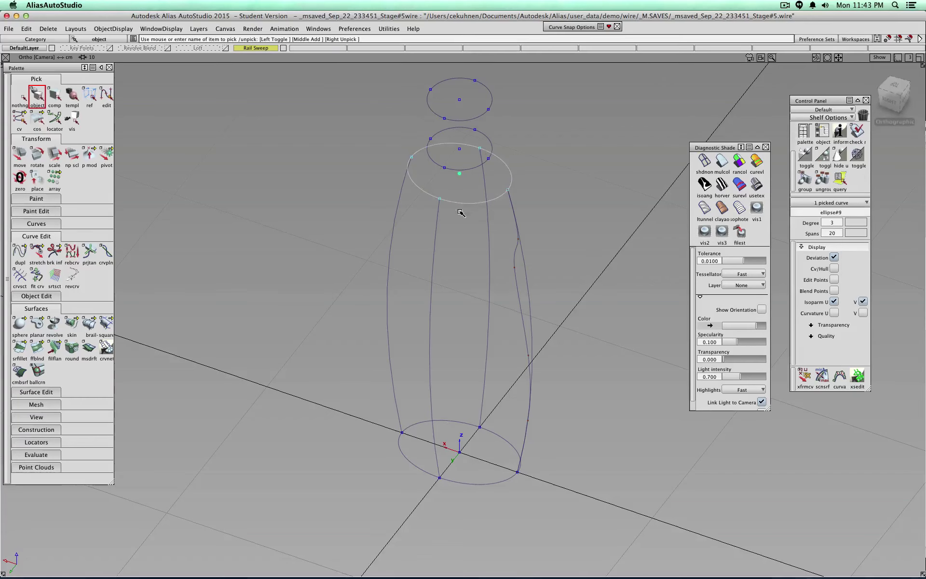
click(470, 486)
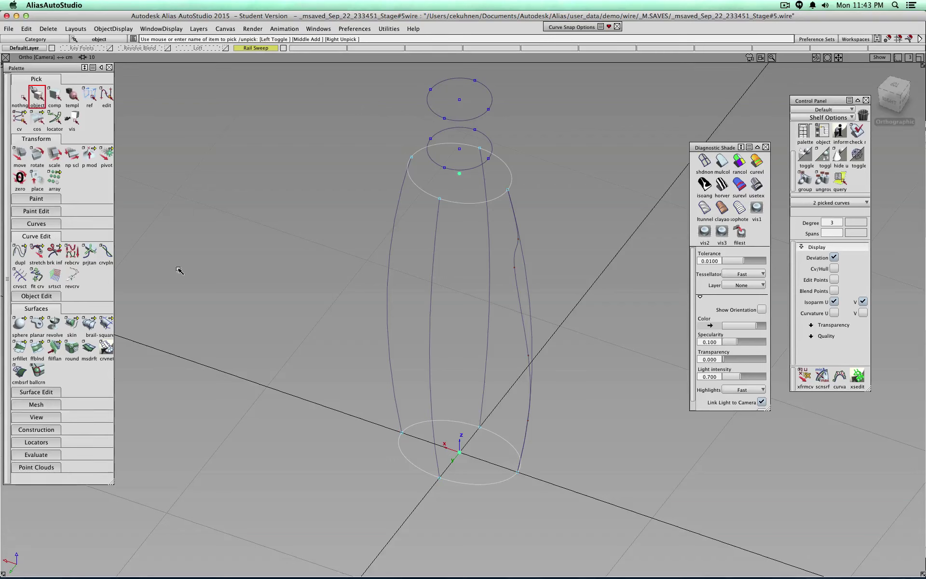
double_click(20, 275)
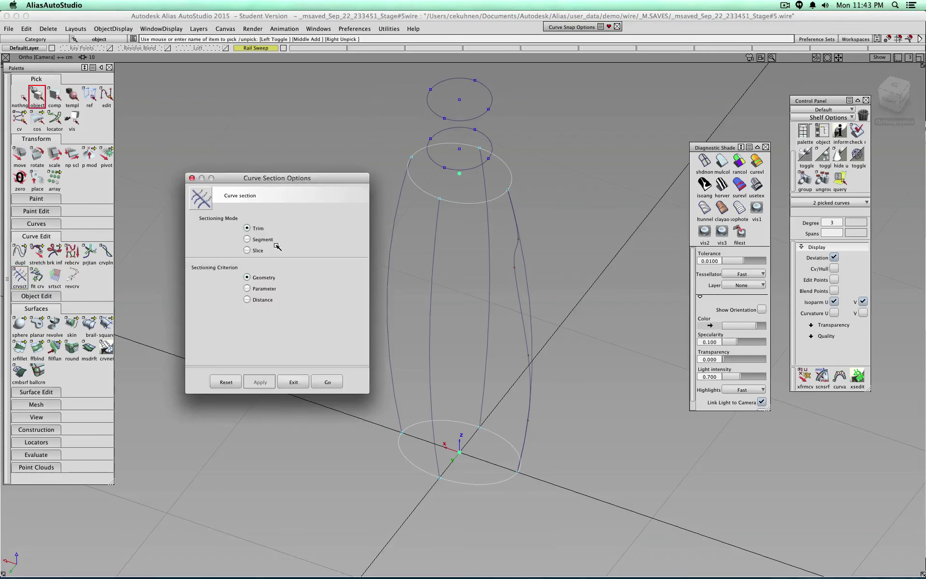
click(268, 240)
click(327, 381)
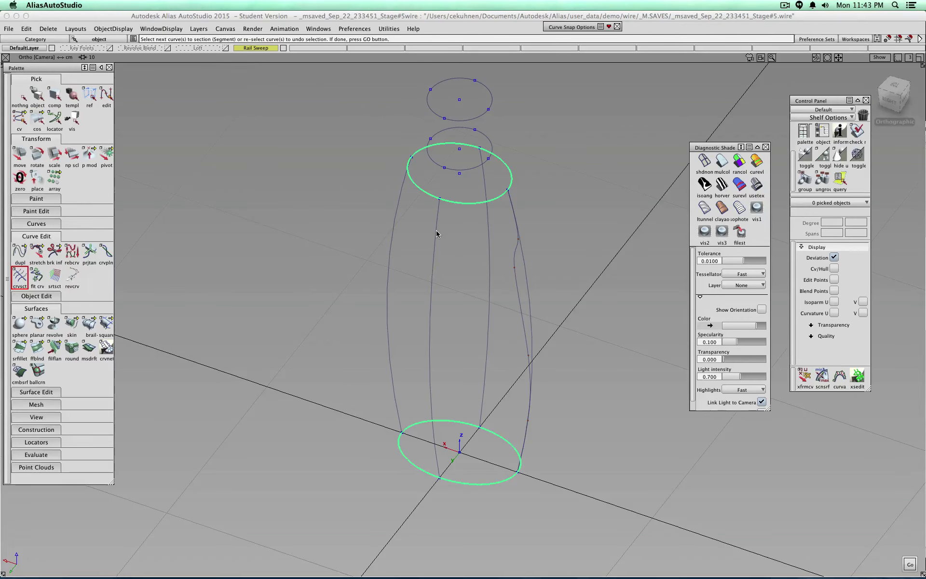
click(436, 234)
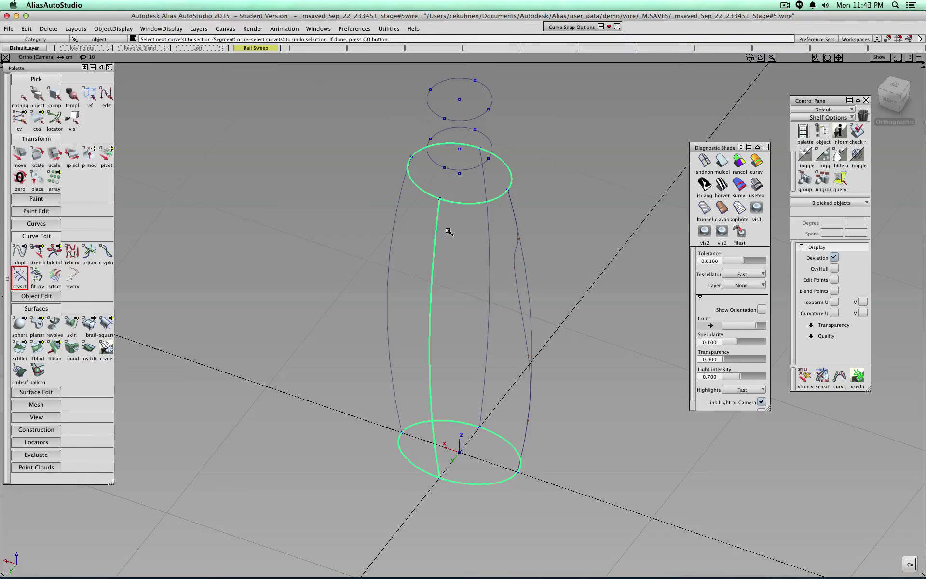
click(437, 226)
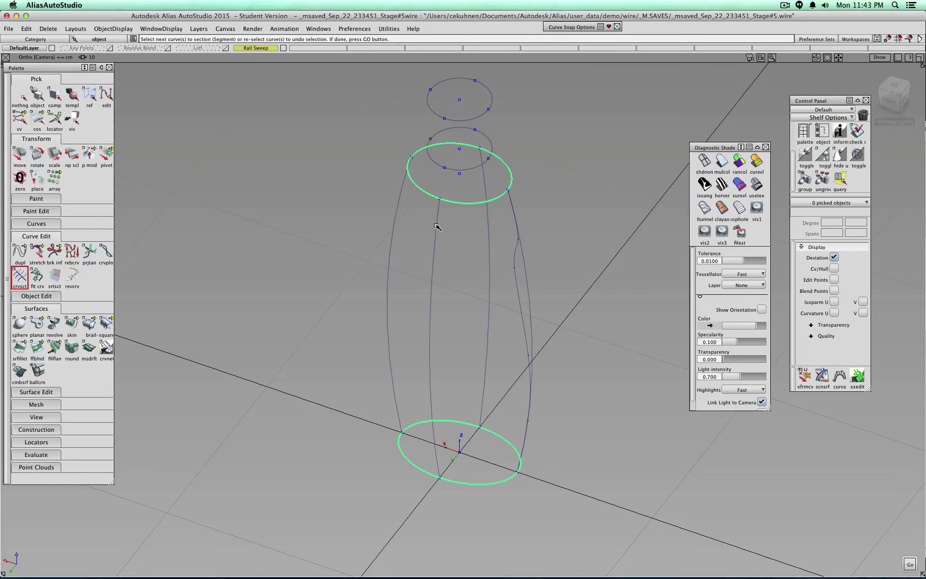
key(space)
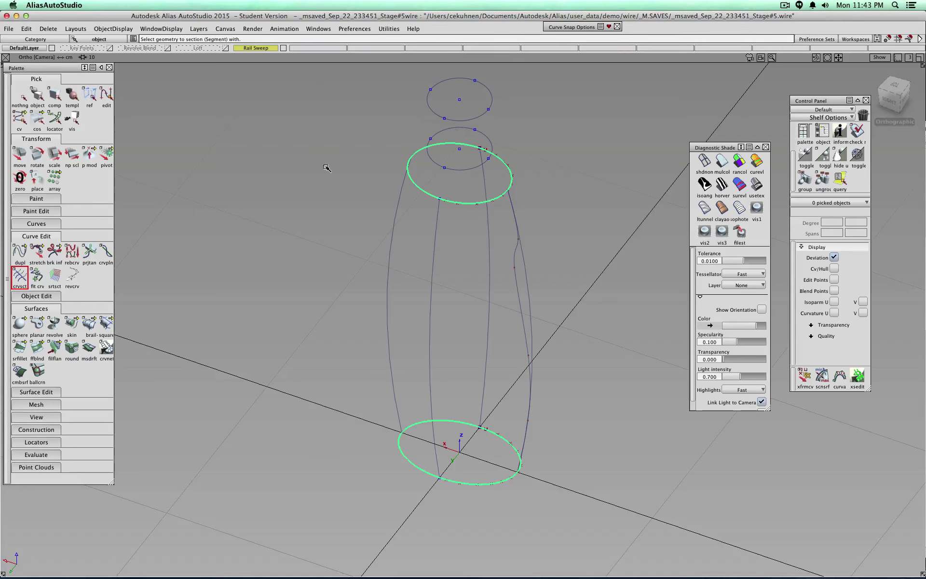
Turn off the CV/hull and edit point display on the new half-ellipse segments and leave nothing picked.
click(24, 97)
click(38, 98)
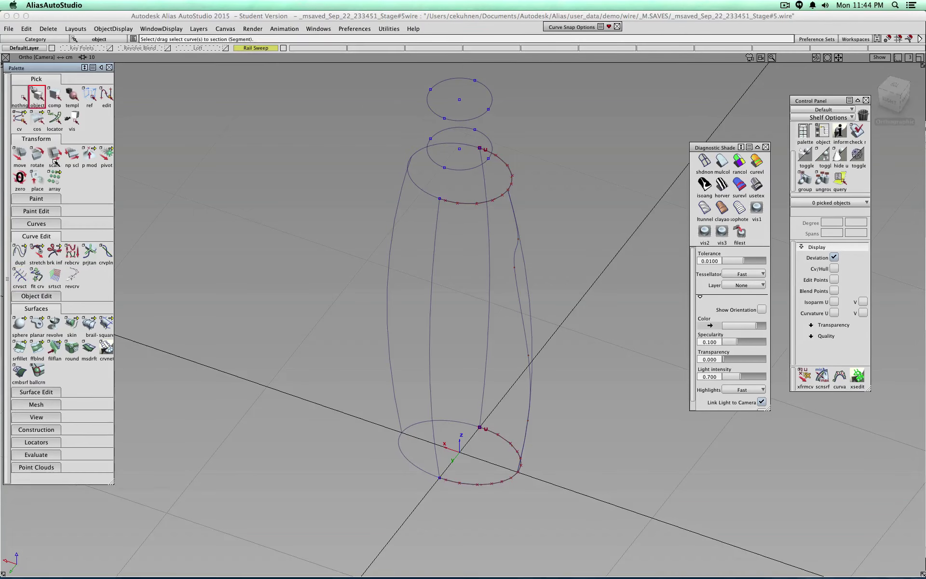
click(466, 205)
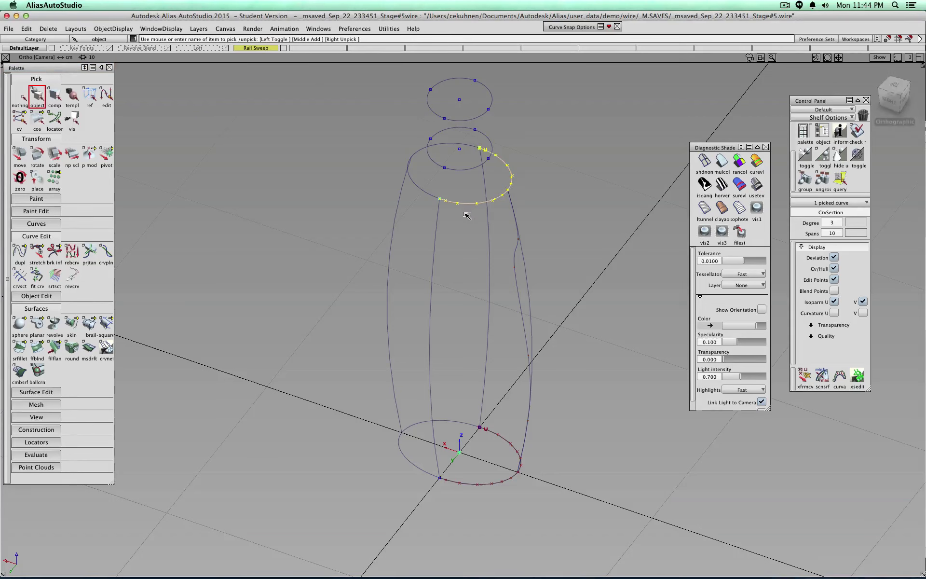
click(474, 484)
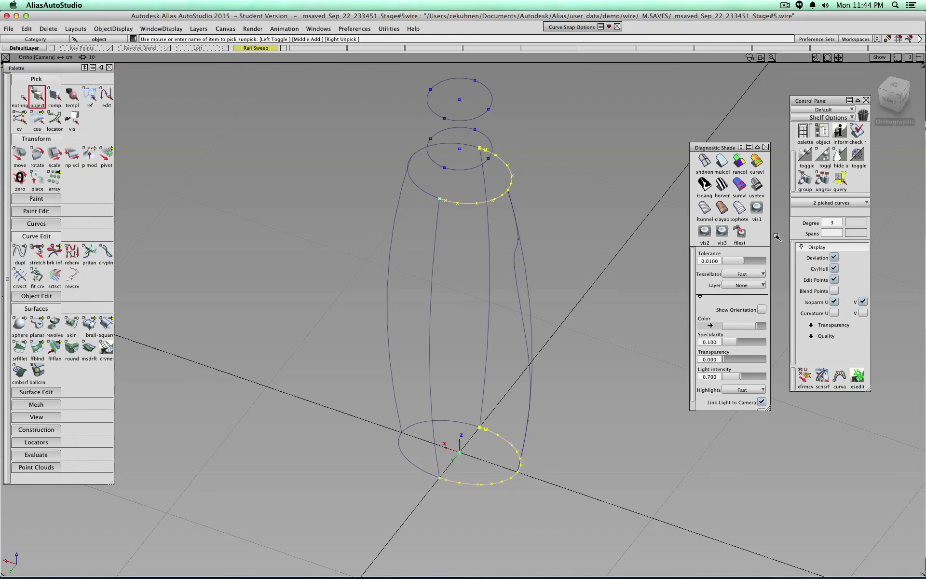
click(833, 269)
click(834, 279)
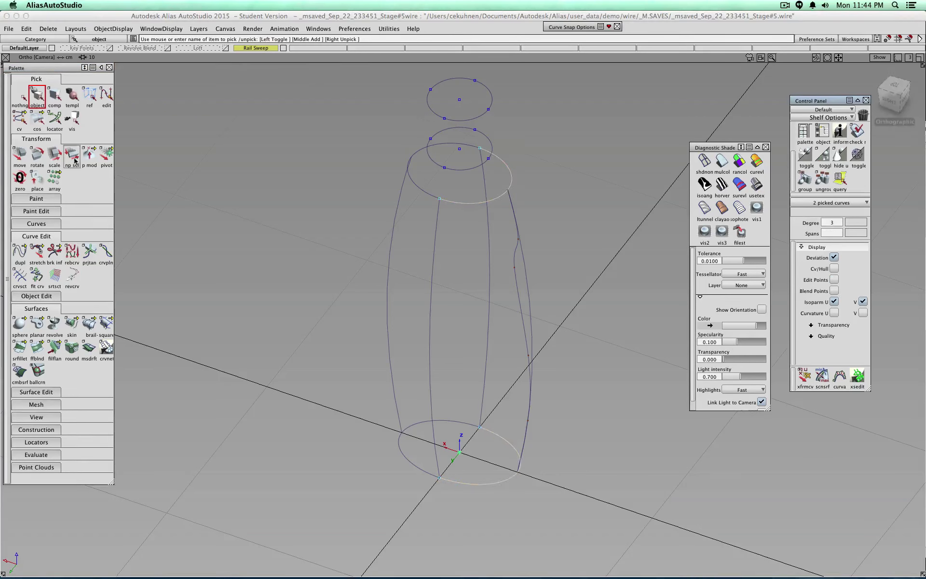
click(20, 100)
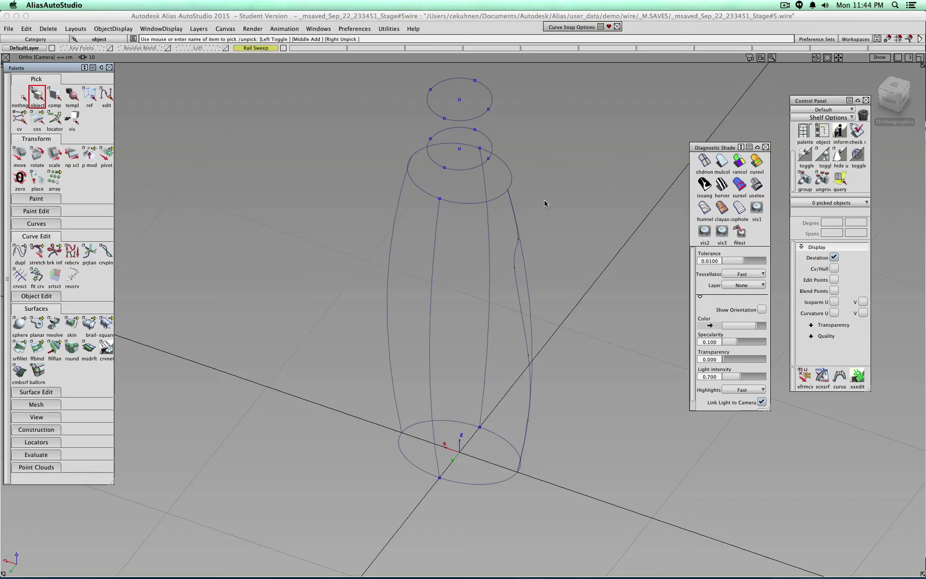
click(420, 192)
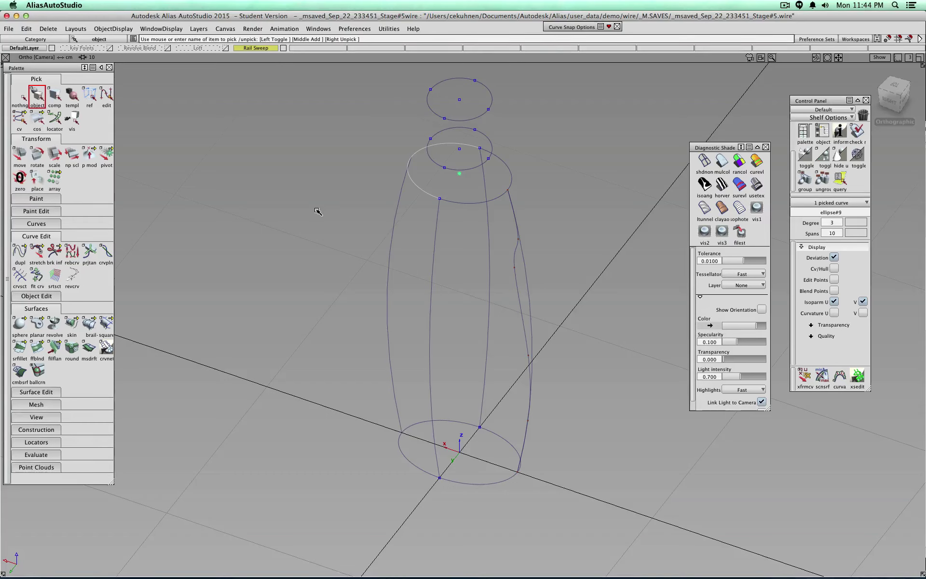
ctrl+shift+drag(316, 211, 317, 195)
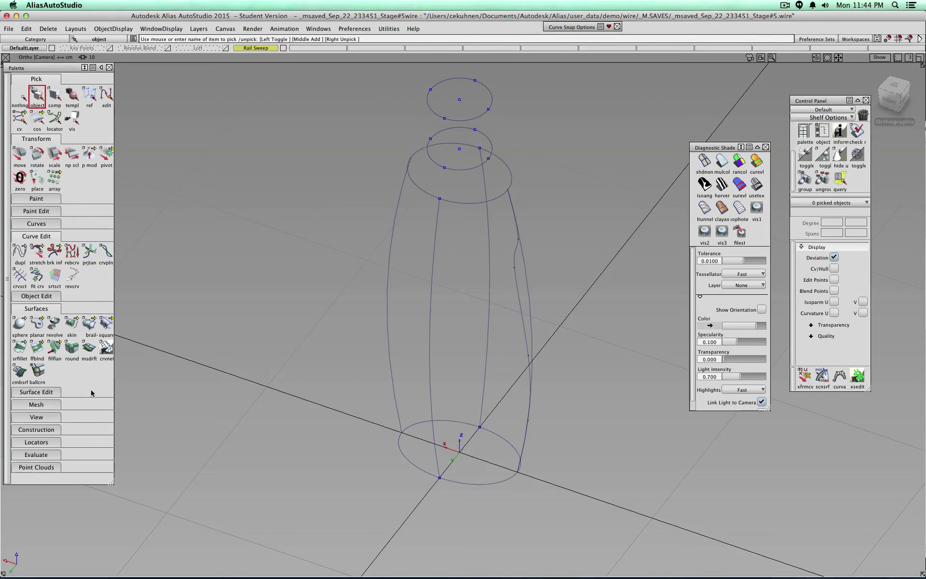
Build a birail surface through three profiles on the smooth side, using the matching base and upper half-ellipses as rails.
click(85, 327)
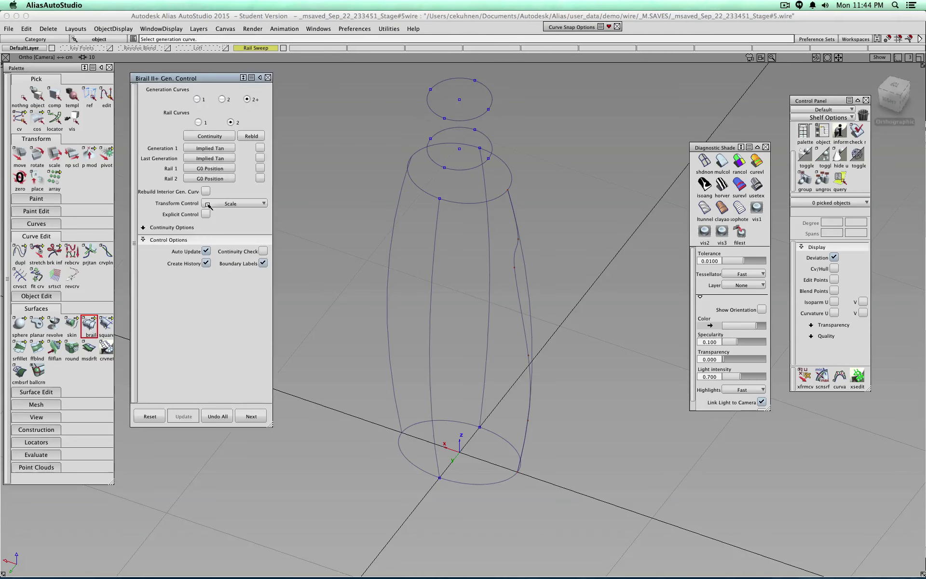
click(430, 333)
click(388, 328)
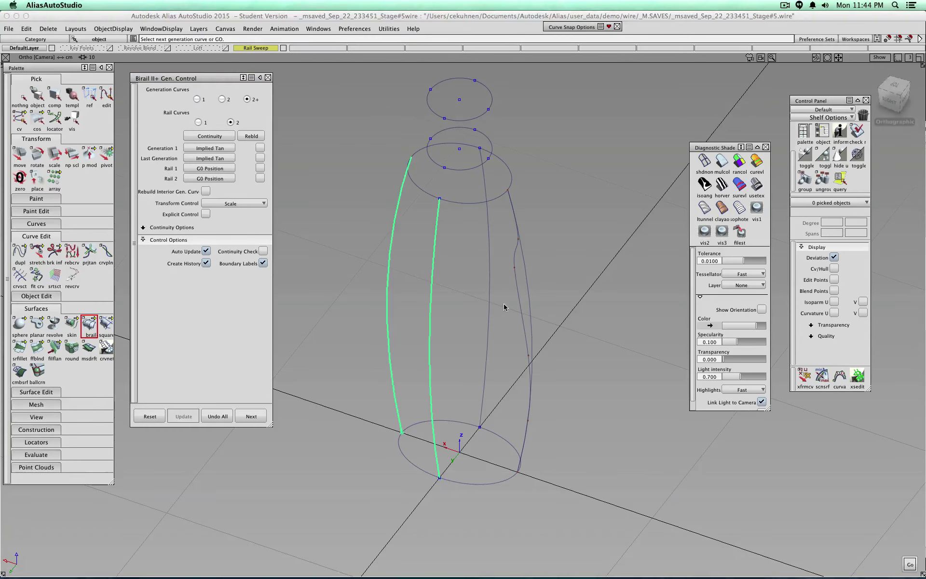
click(489, 313)
key(space)
click(410, 462)
click(423, 189)
ctrl+shift+right_drag(348, 260, 366, 259)
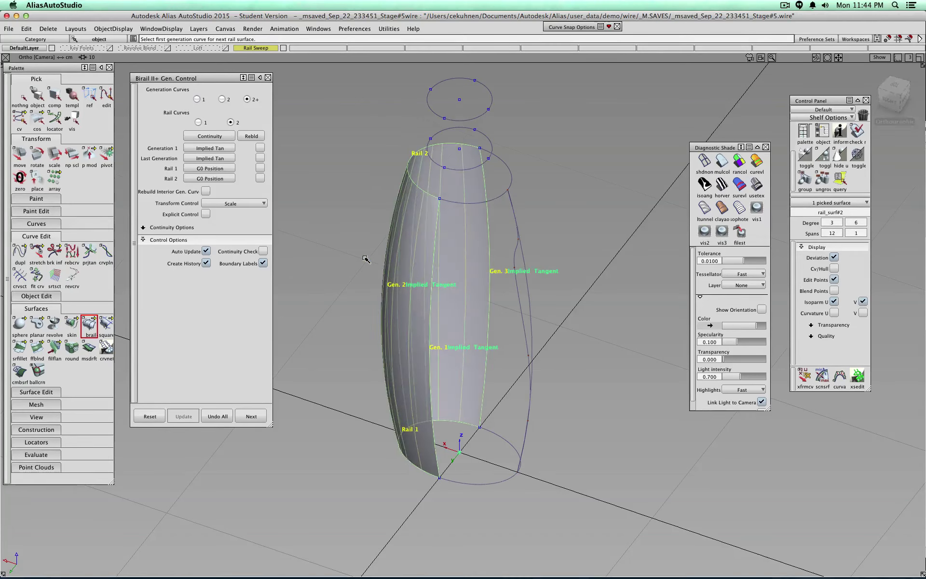
Set the birail surface's first and last generation curves to G0 Position continuity.
click(215, 146)
click(215, 147)
click(215, 168)
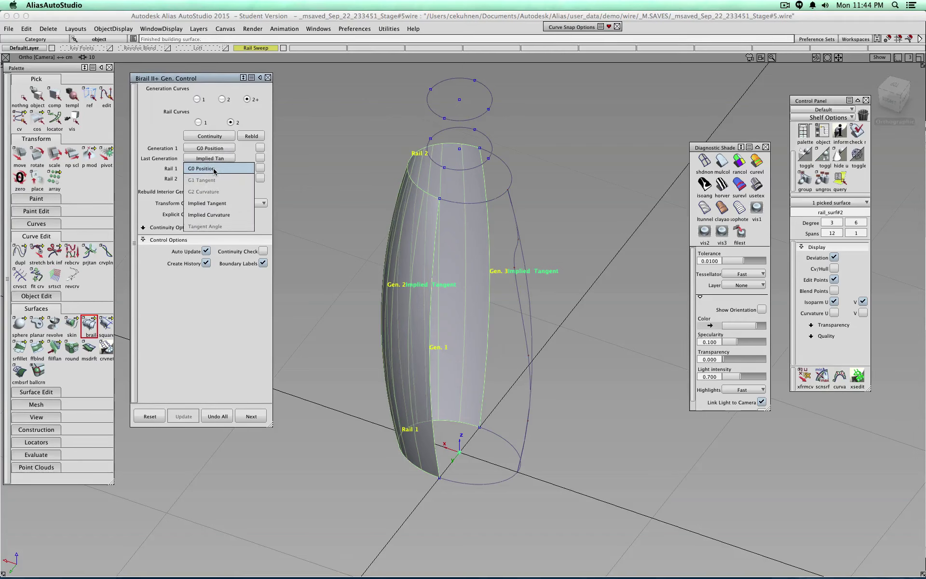
click(215, 169)
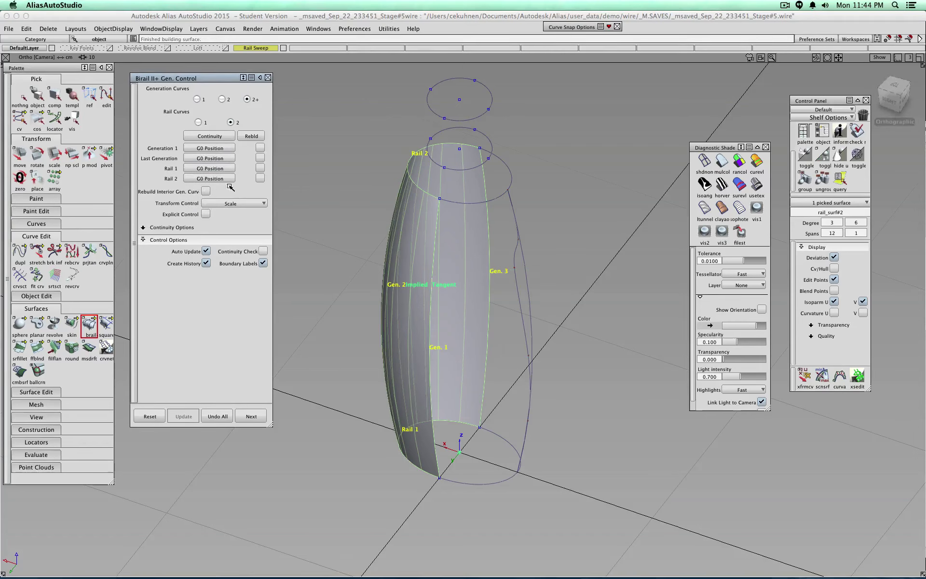
click(212, 145)
click(213, 147)
Try rebuilding all generation and rail curves of the half-body surface, inspect it from the other side, and turn rebuild off.
click(251, 136)
click(260, 144)
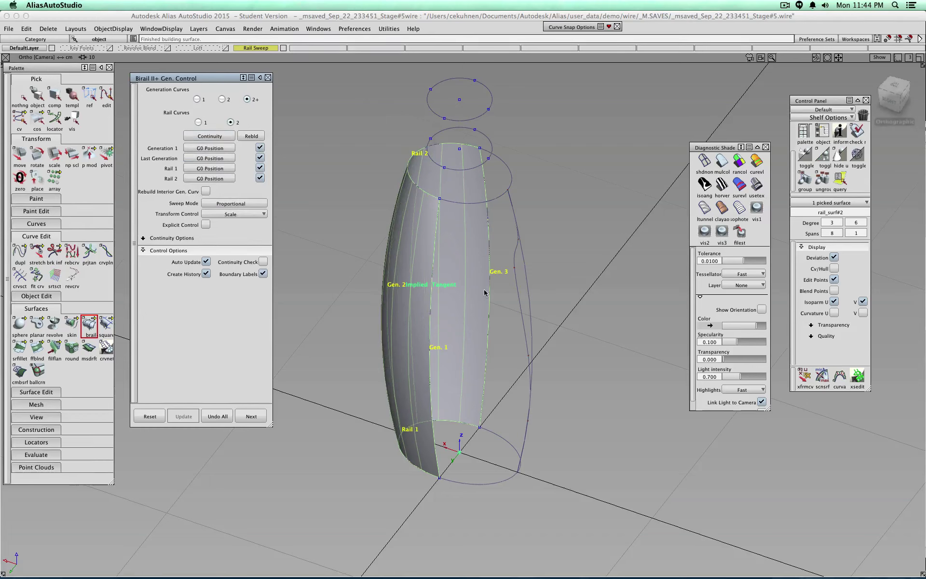
alt+shift+drag(526, 343, 639, 395)
alt+shift+drag(512, 386, 645, 412)
click(249, 137)
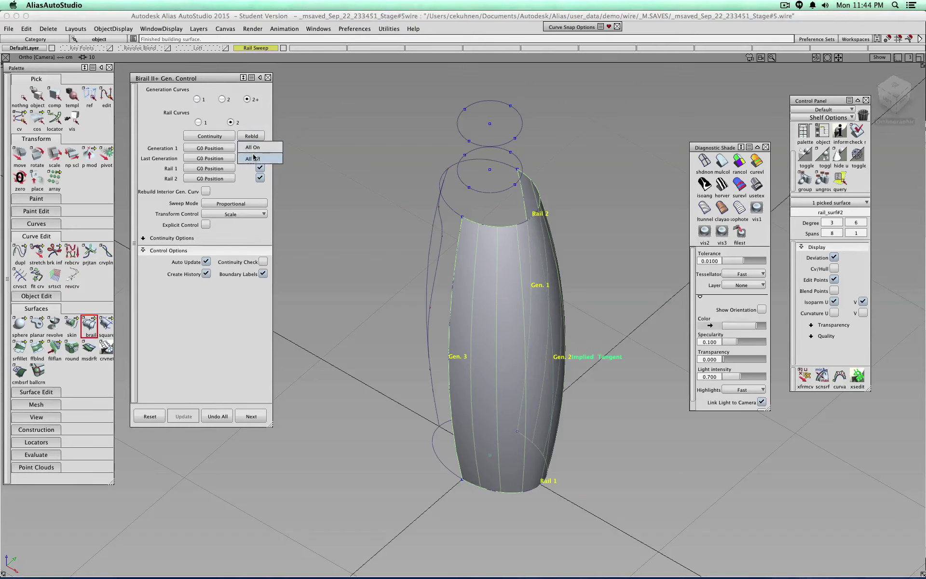
click(254, 148)
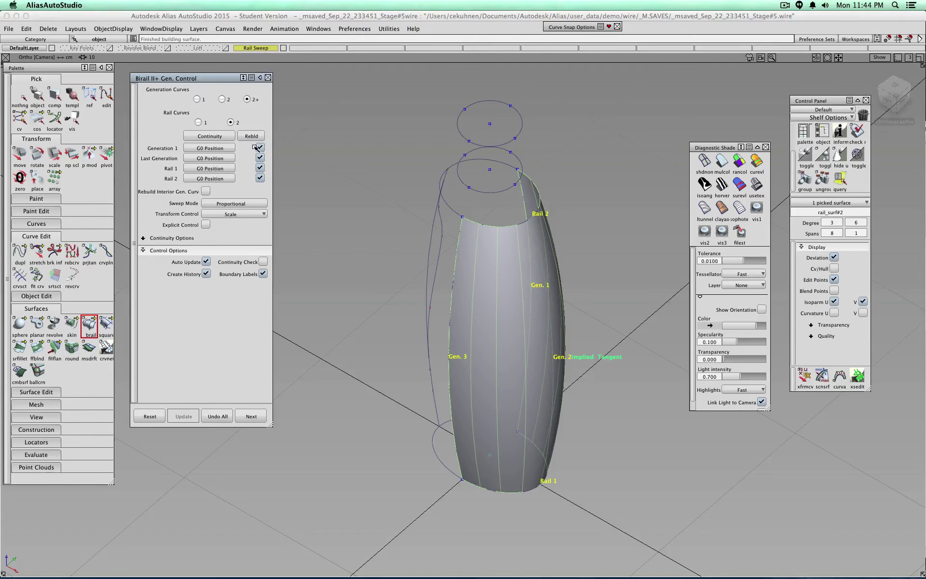
click(250, 146)
click(253, 159)
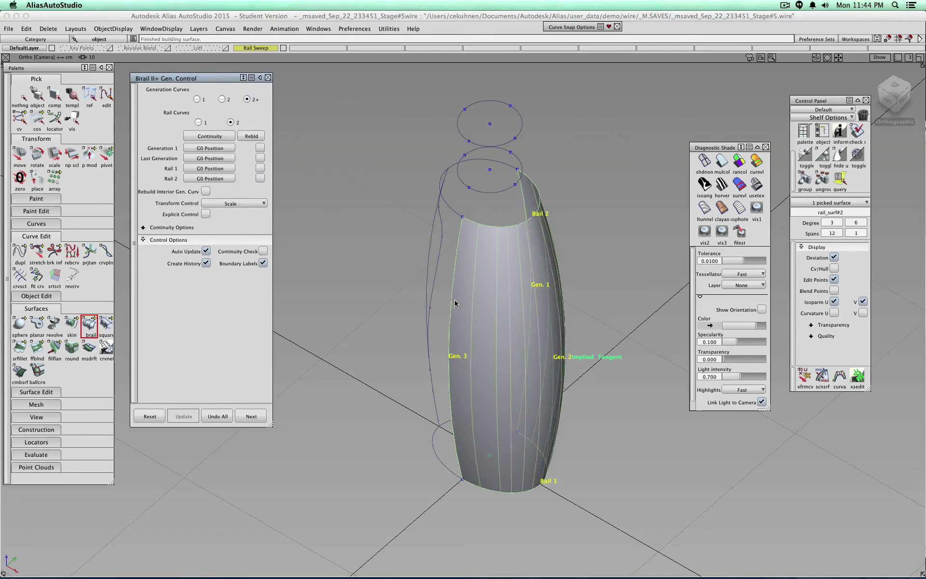
Turn rebuild on for all curves again, examine the isoparms near the upper rail up close, and turn rebuild off for all.
alt+shift+drag(492, 306, 406, 366)
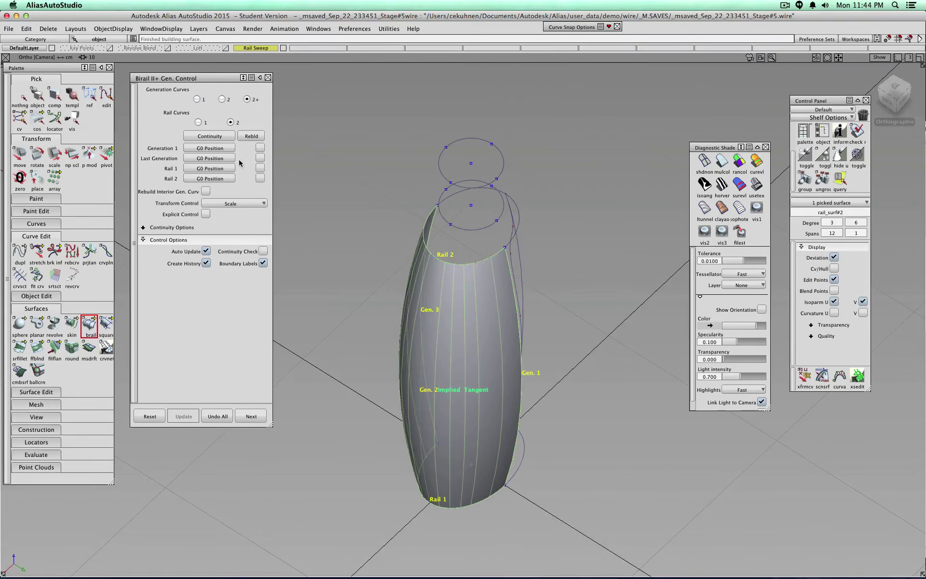
click(251, 148)
click(253, 149)
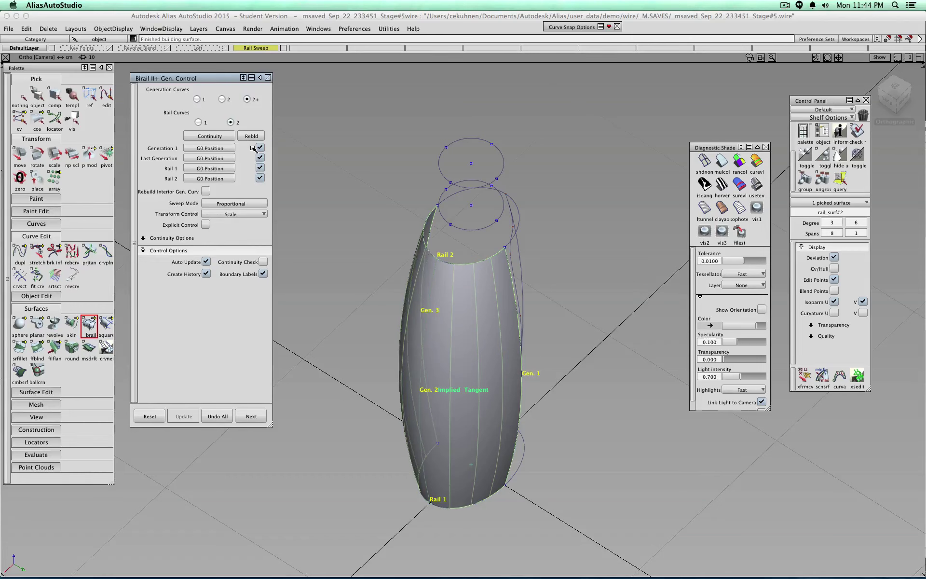
alt+shift+right_drag(553, 270, 426, 268)
click(259, 148)
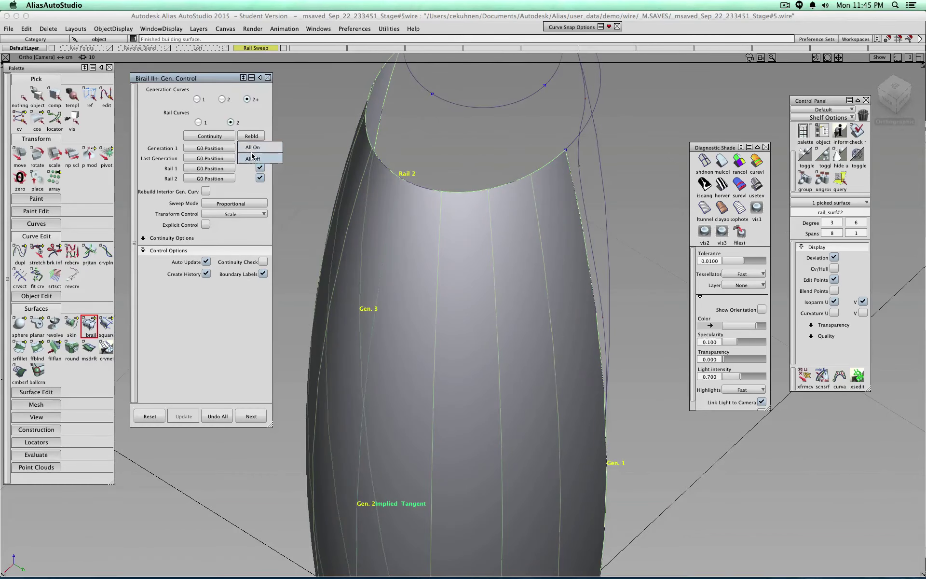
click(252, 157)
scroll(528, 223, down, 5)
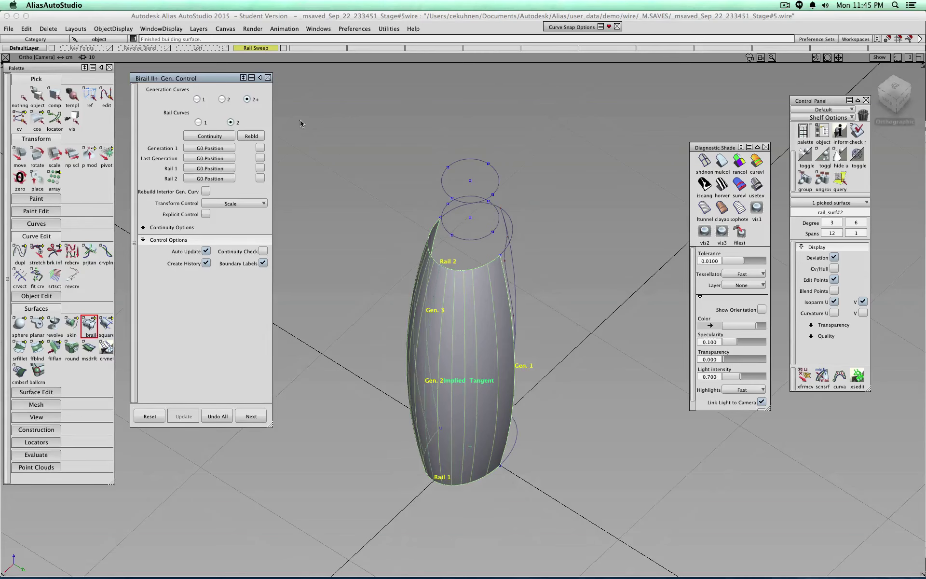
Build a second birail surface between the first surface's two edges through the indented side profile, along the remaining base and upper half-ellipses.
click(258, 417)
alt+shift+drag(533, 316, 429, 340)
click(429, 351)
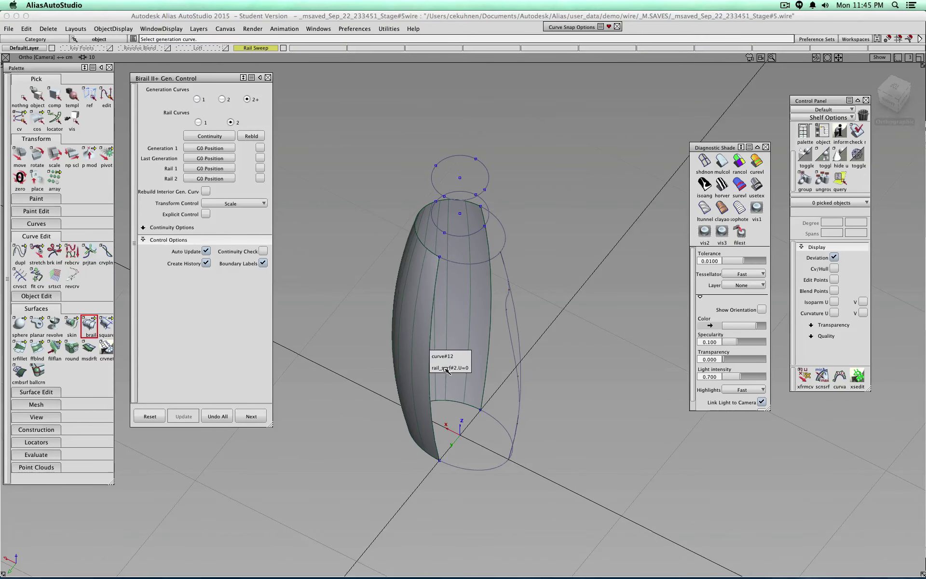
click(446, 368)
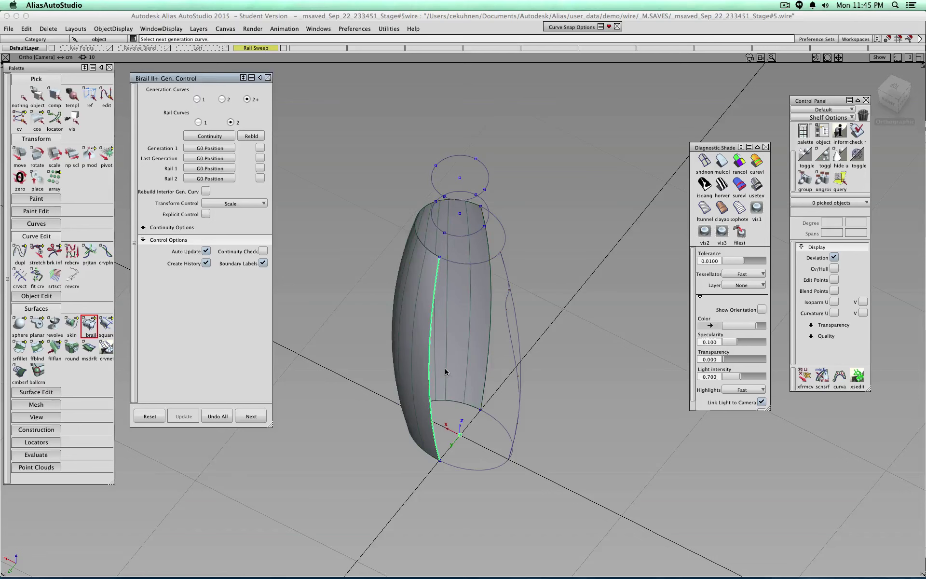
click(508, 329)
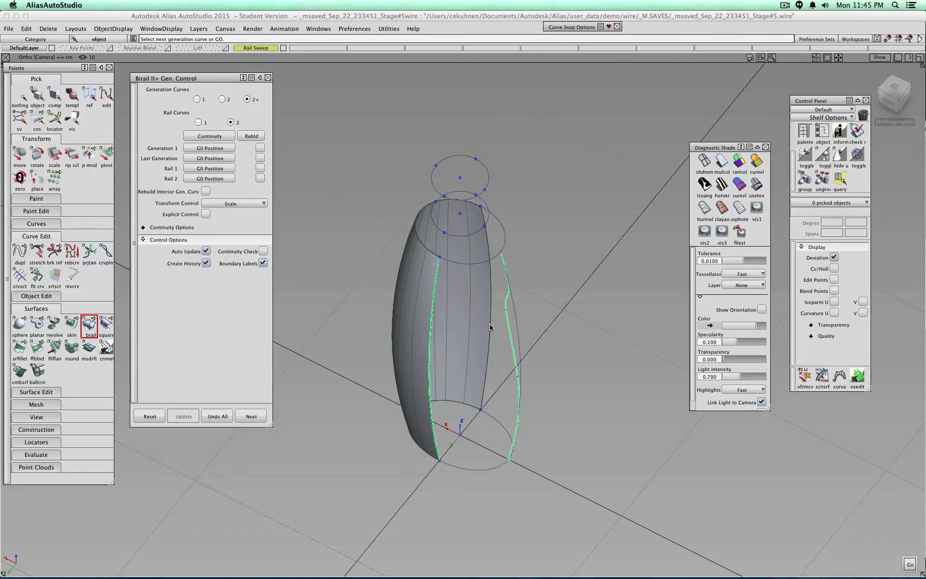
click(491, 325)
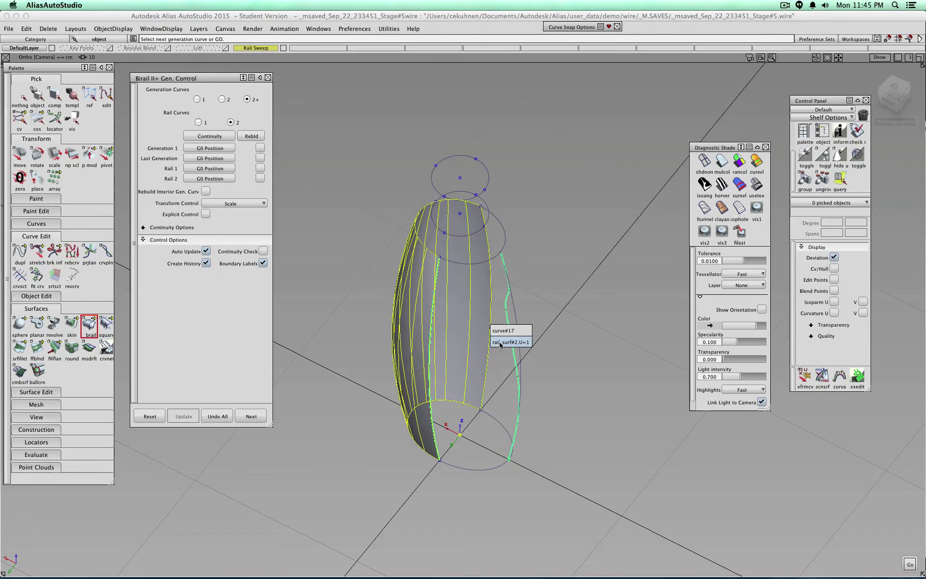
click(500, 343)
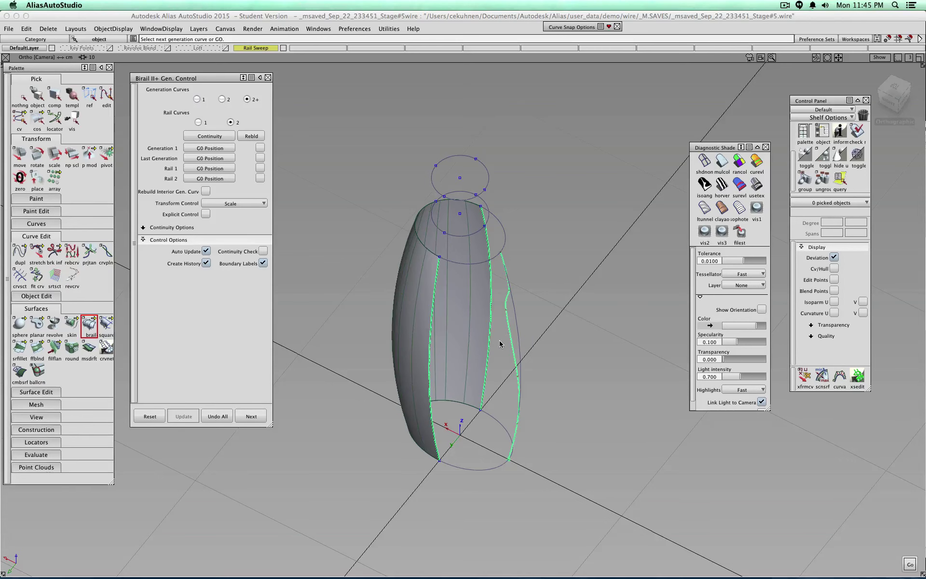
click(472, 469)
click(461, 264)
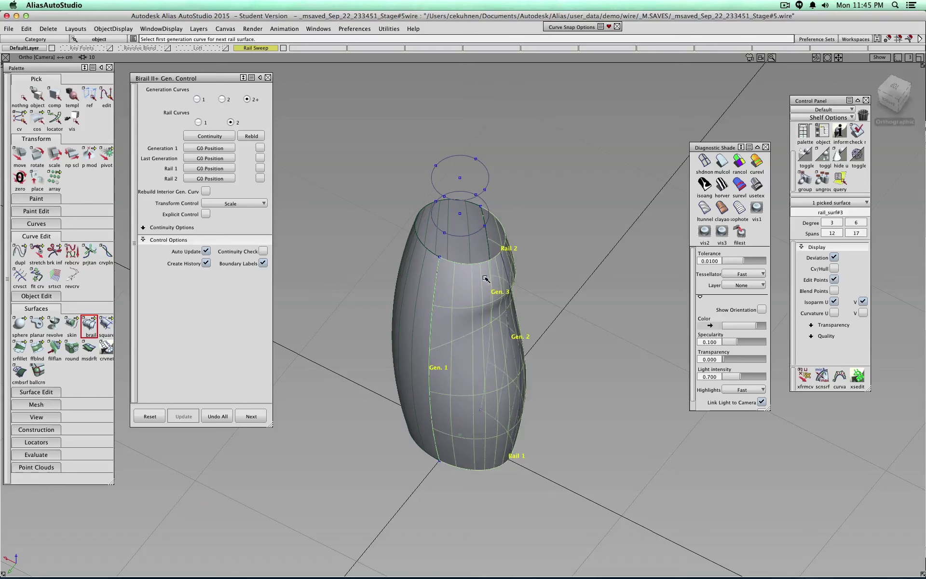
alt+shift+drag(372, 334, 465, 289)
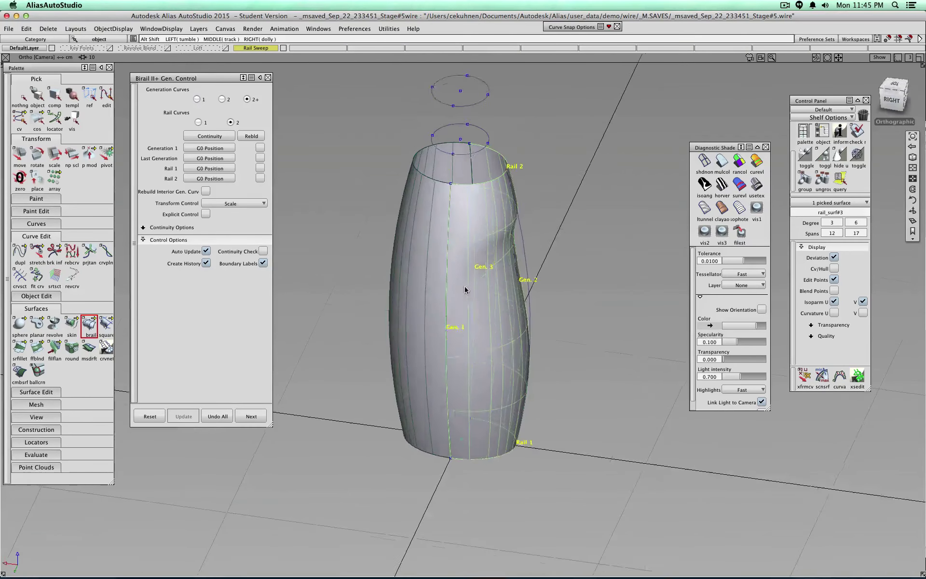
Set the second birail surface's Generation 1 and Last Generation continuity to G2 Curvature and finish the surface.
click(212, 155)
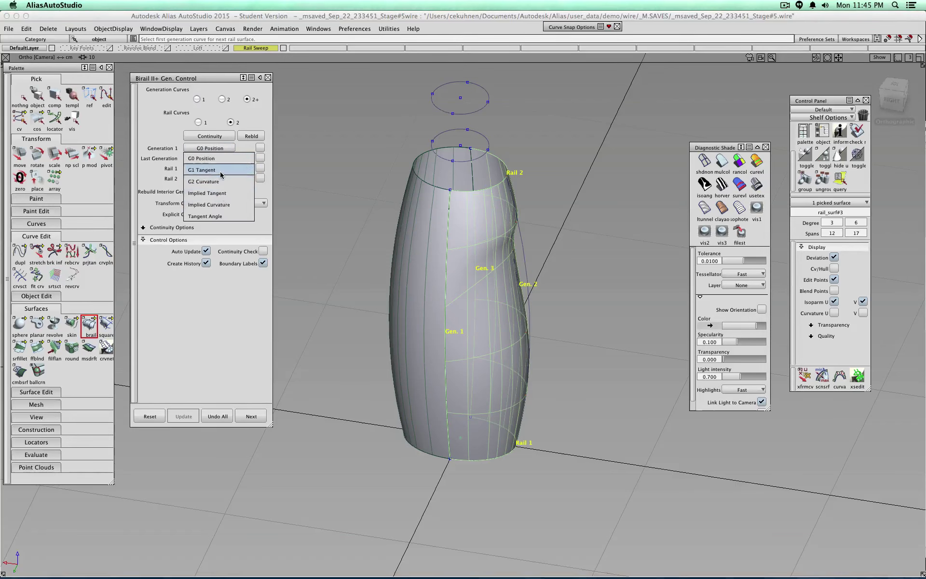
click(220, 172)
click(217, 160)
click(219, 181)
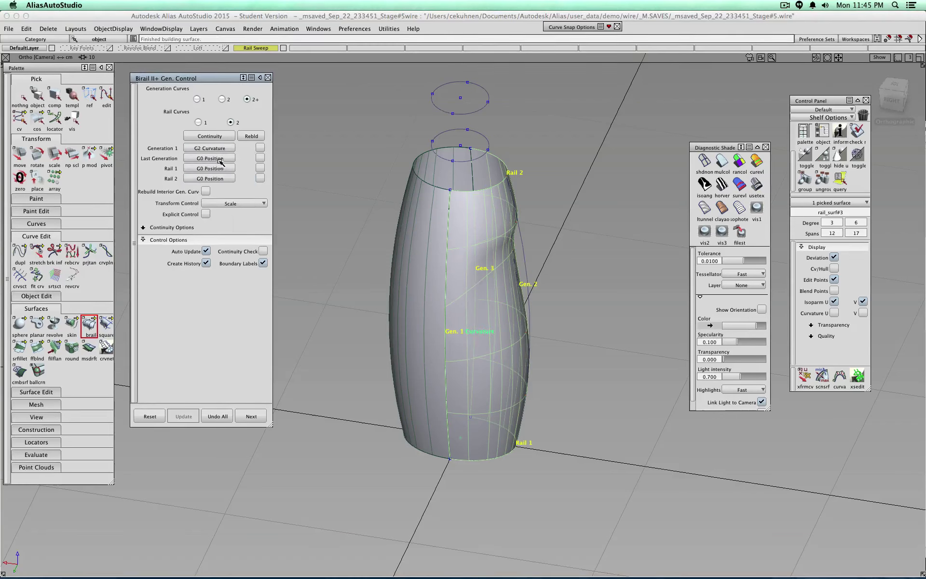
click(219, 159)
click(219, 182)
alt+shift+drag(536, 228, 287, 402)
click(251, 415)
Hide the curves and examine the bottle's seams and indentation under diagnostic shading, including the Showroom reflection map.
click(42, 98)
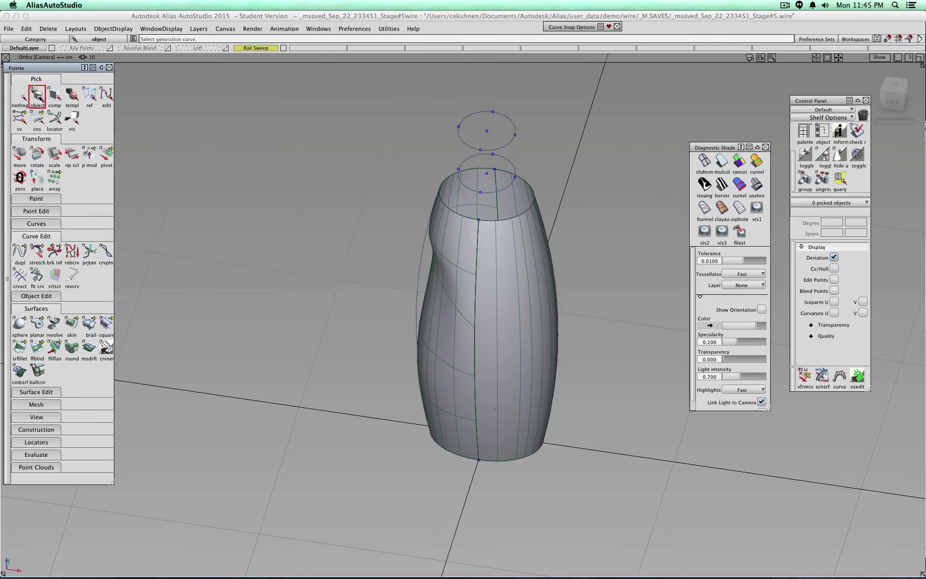
ctrl+shift+drag(372, 198, 341, 182)
mouse_move(339, 229)
alt+shift+mouse_down()
mouse_move(582, 268)
mouse_move(632, 314)
mouse_move(185, 121)
mouse_move(213, 176)
mouse_move(876, 225)
mouse_move(761, 233)
alt+shift+mouse_up()
click(729, 188)
mouse_move(599, 259)
alt+shift+mouse_down()
mouse_move(450, 265)
mouse_move(605, 262)
mouse_move(389, 210)
mouse_move(542, 275)
mouse_move(562, 533)
mouse_move(596, 285)
alt+shift+mouse_up()
click(756, 185)
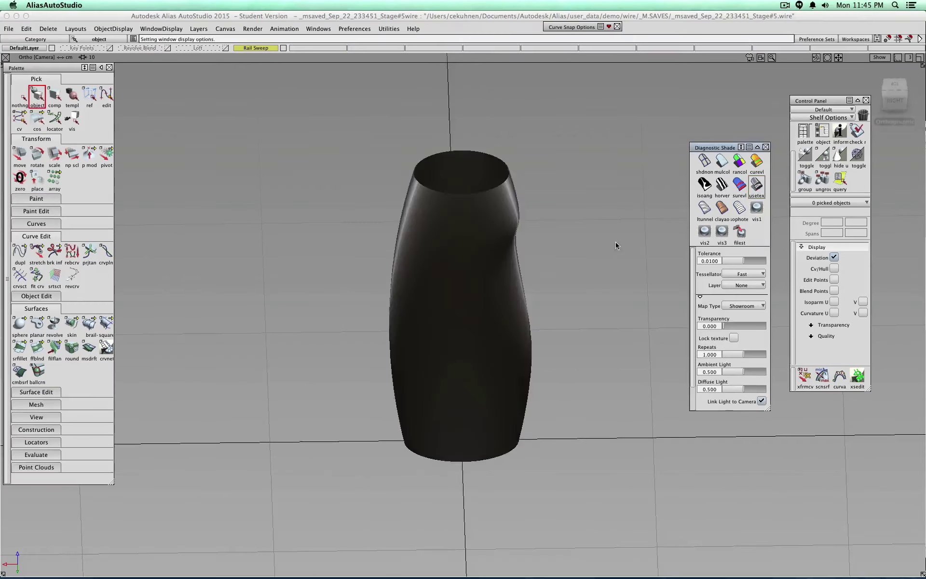
mouse_move(618, 246)
alt+shift+mouse_down()
mouse_move(431, 232)
mouse_move(388, 140)
mouse_move(310, 177)
alt+shift+mouse_up()
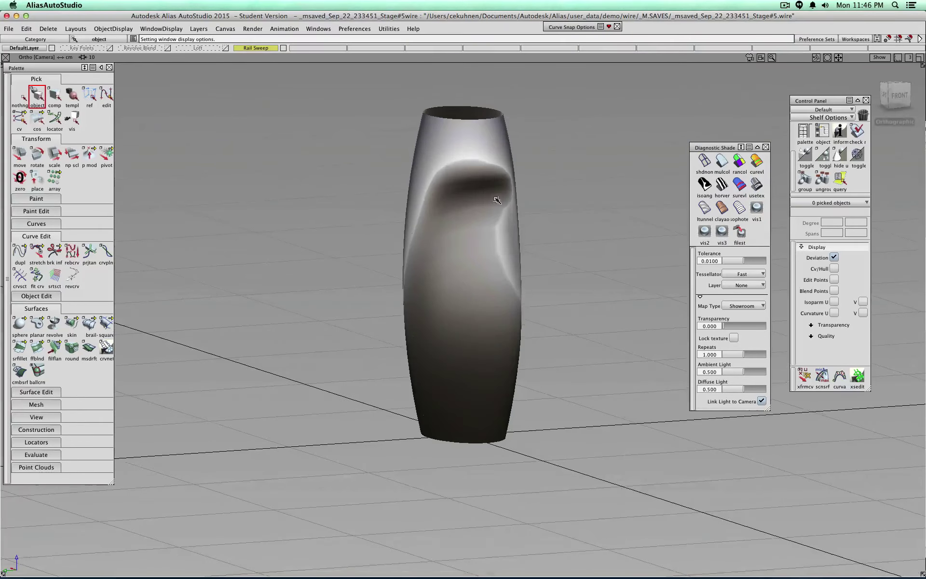
mouse_move(501, 201)
alt+shift+mouse_down()
mouse_move(558, 190)
mouse_move(486, 213)
mouse_move(606, 219)
mouse_move(343, 170)
mouse_move(386, 183)
alt+shift+mouse_up()
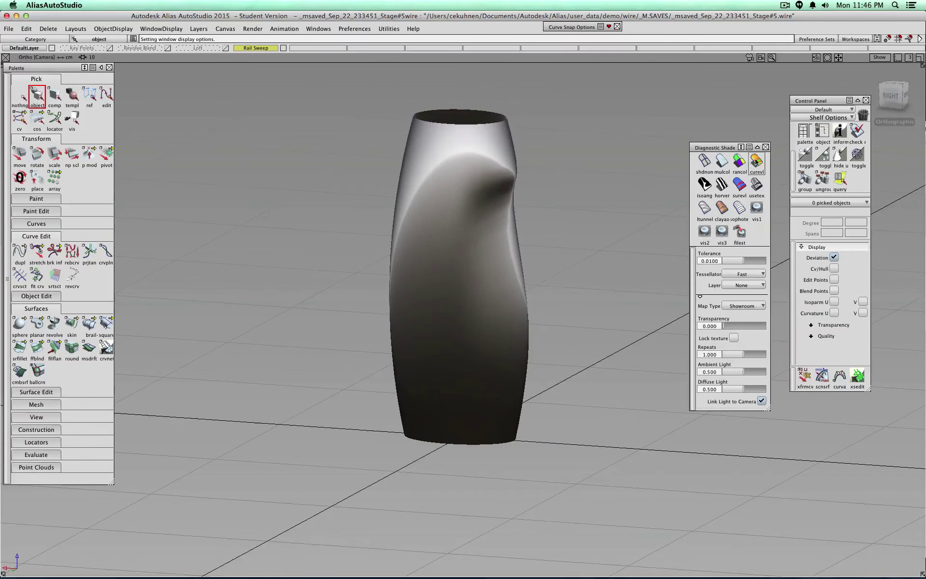
Return the bottle to multi-color shading and show its curves and isoparms again.
click(722, 161)
mouse_move(589, 224)
alt+shift+mouse_down()
mouse_move(475, 285)
mouse_move(643, 284)
mouse_move(555, 284)
alt+shift+mouse_up()
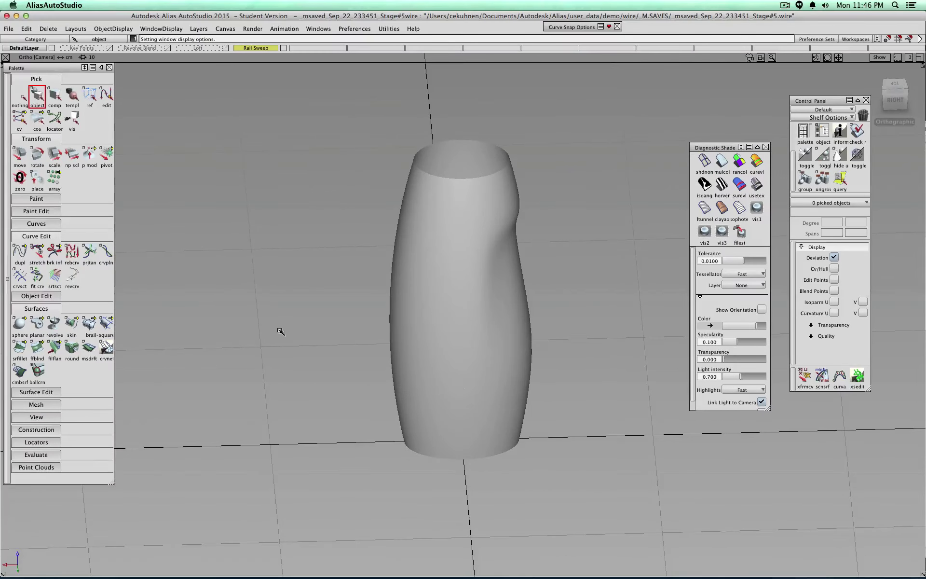
ctrl+shift+right_drag(264, 330, 245, 322)
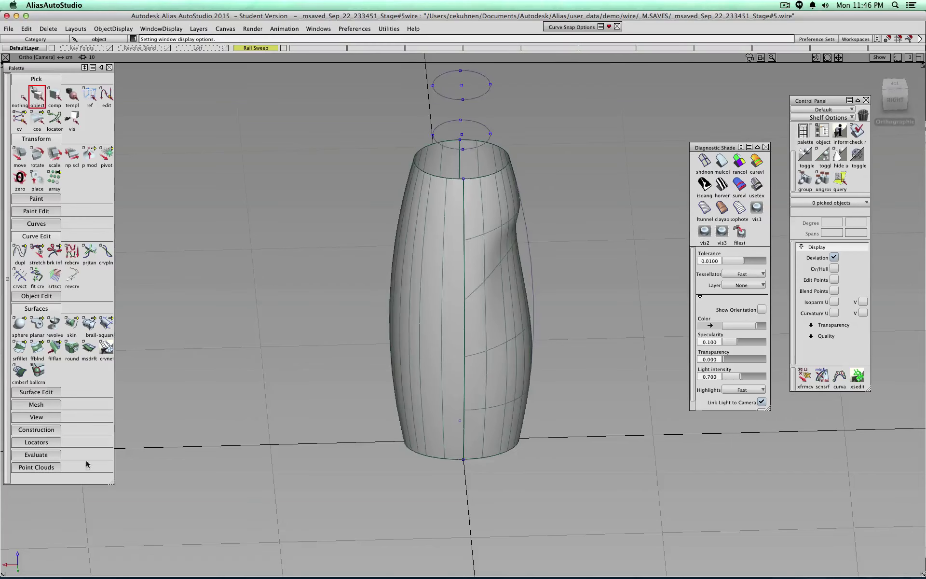
Run a dynamic section through both bottle surfaces with its curvature comb on and the curvature scale at 3.5.
click(37, 454)
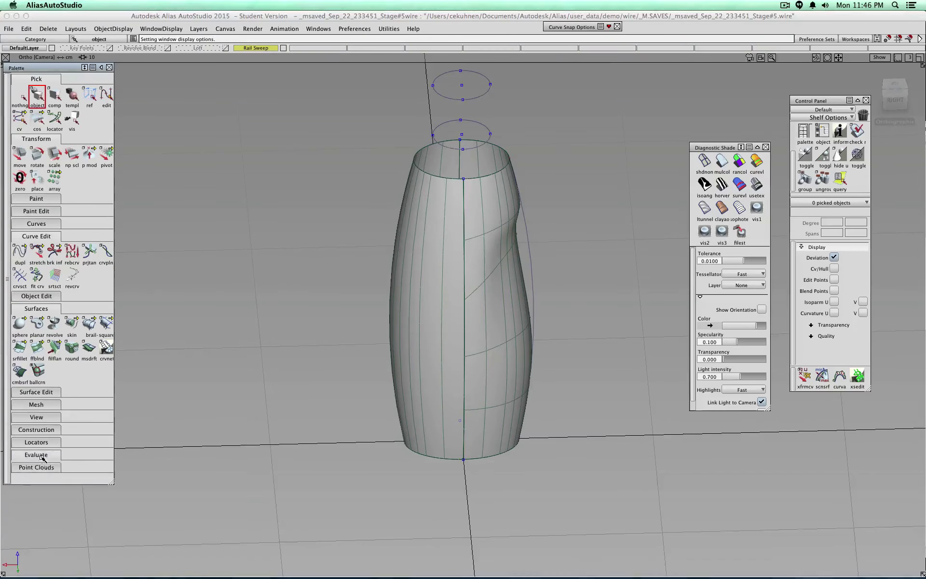
click(51, 439)
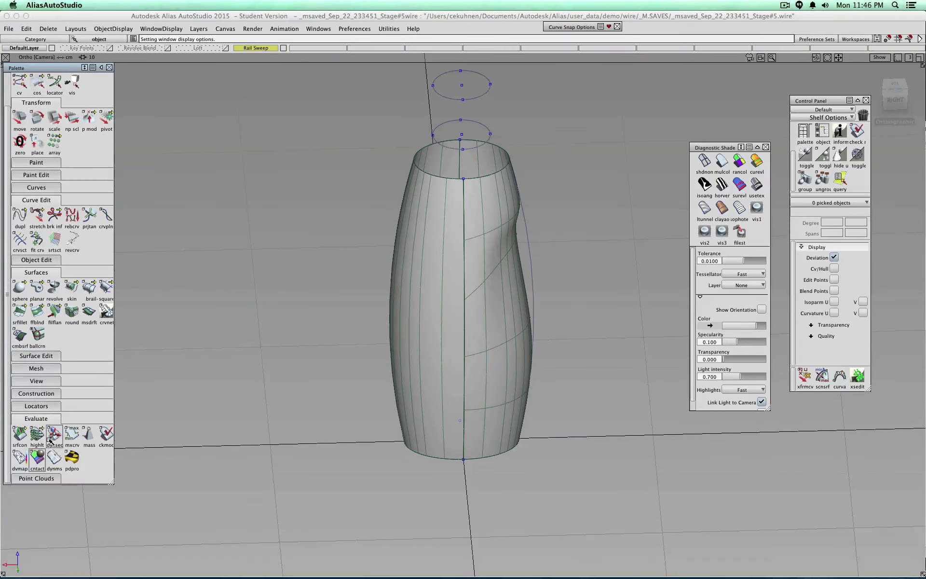
click(423, 371)
click(528, 374)
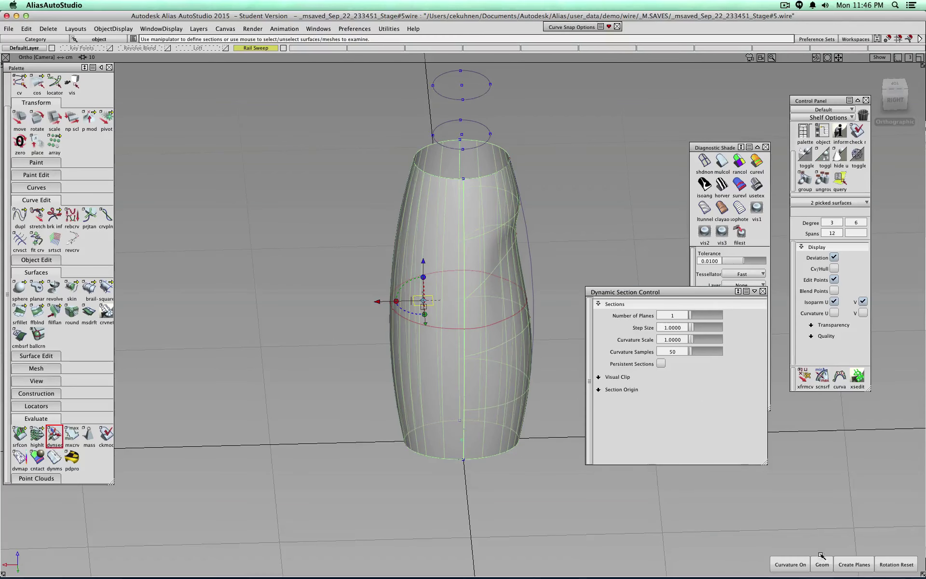
click(790, 564)
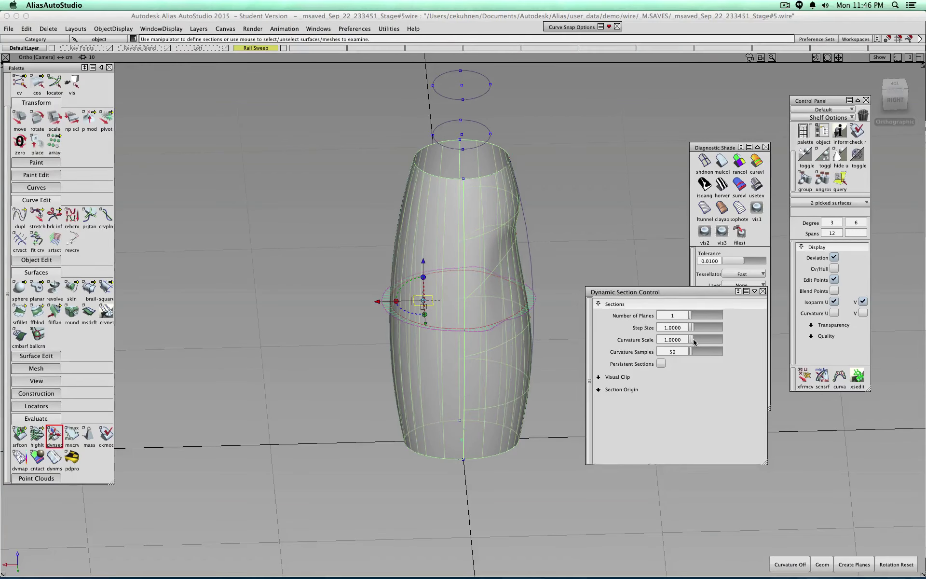
drag(694, 342, 703, 339)
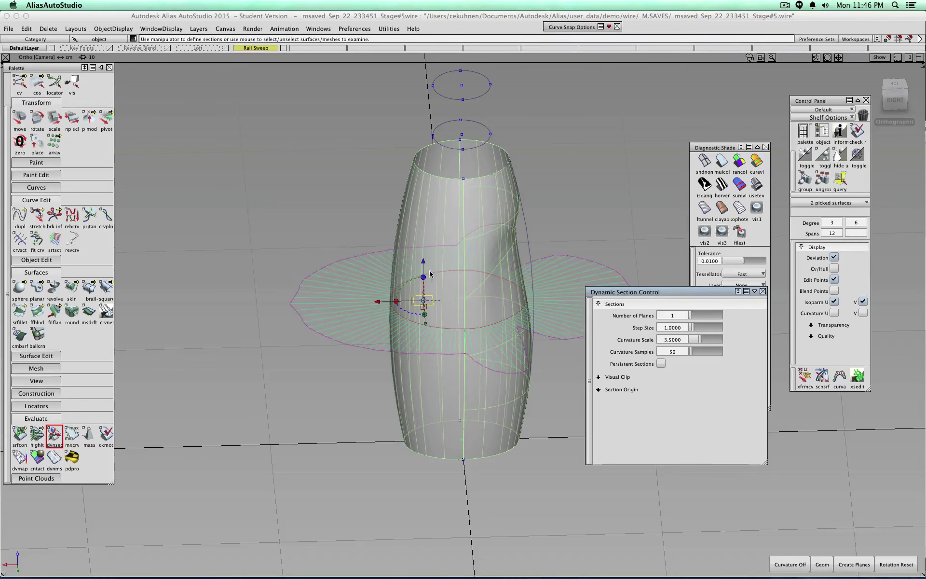
Examine the curvature comb at upper and lower heights of the bottle with 214 curvature samples, and end the section analysis.
drag(428, 269, 482, 208)
drag(692, 350, 697, 351)
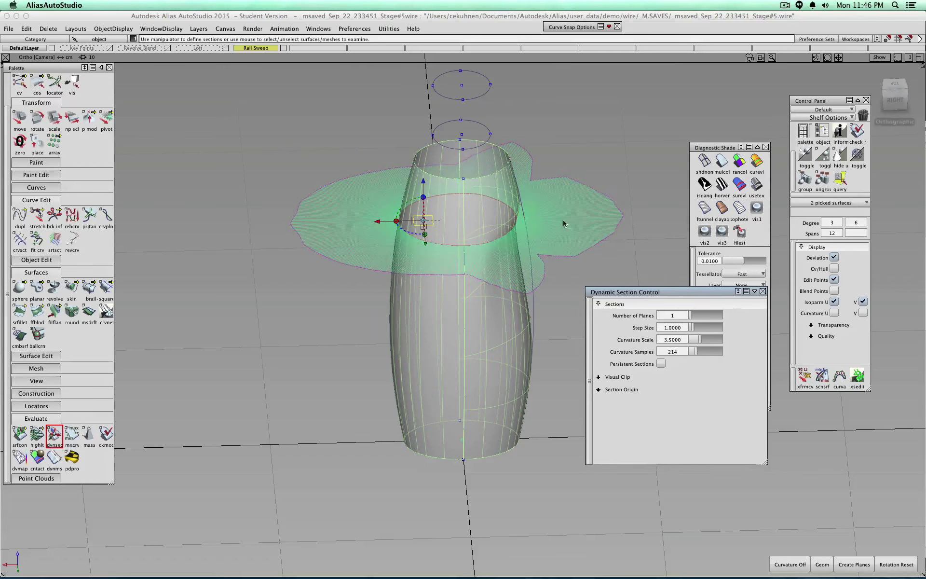
drag(441, 190, 463, 310)
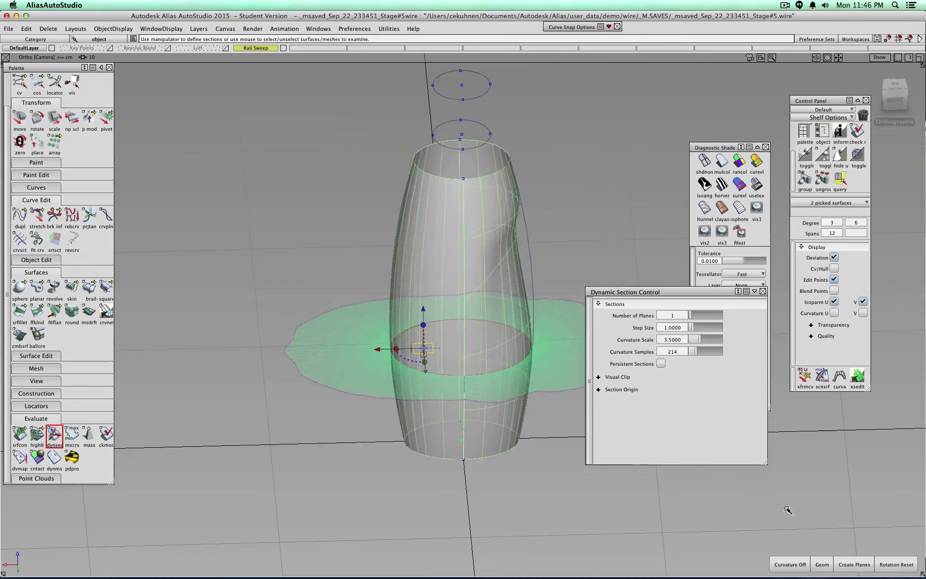
scroll(58, 145, up, 2)
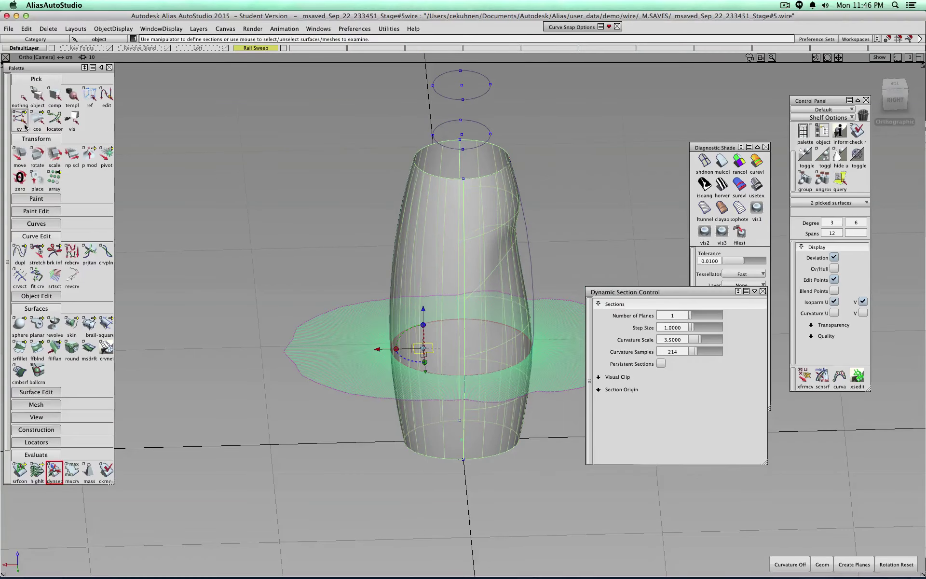
click(19, 96)
click(38, 97)
Try moving the edit point above the indentation in the side profile outward in the right view, and undo the changes.
alt+shift+drag(480, 271, 605, 320)
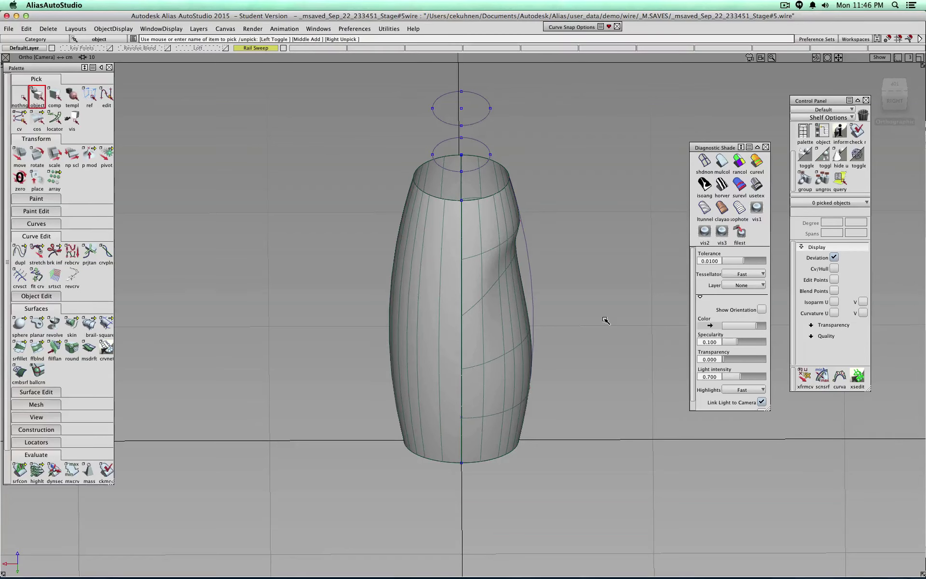
click(894, 110)
click(893, 86)
ctrl+shift+drag(568, 288, 569, 272)
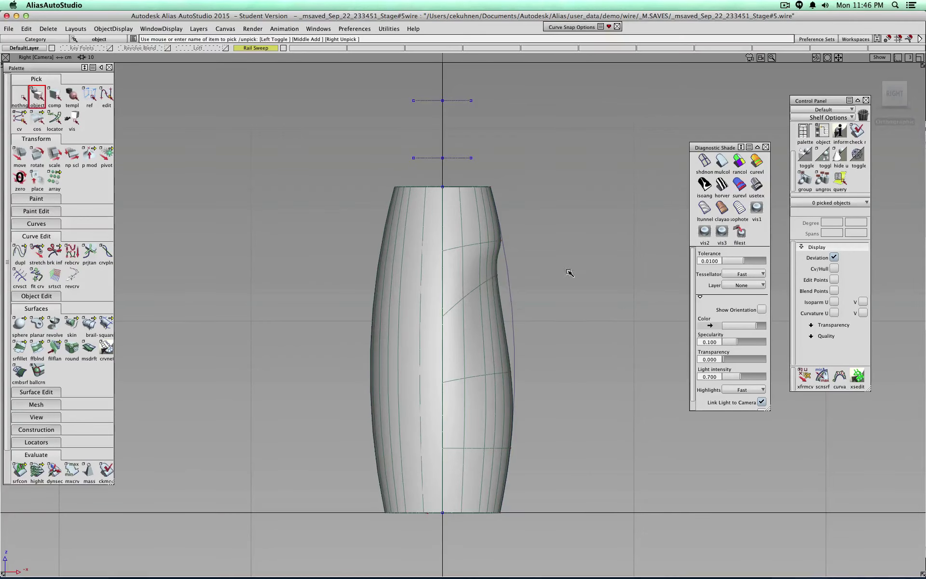
click(106, 95)
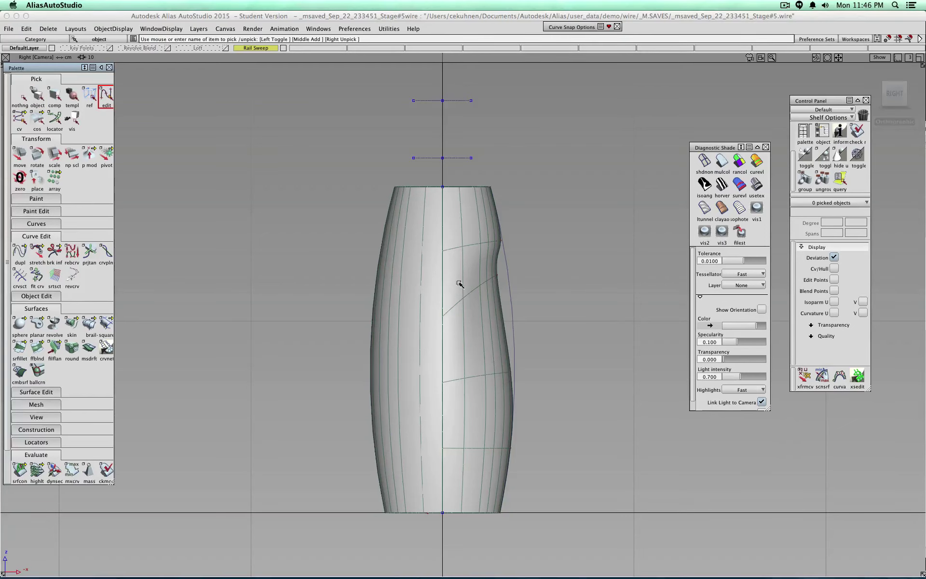
click(501, 244)
mouse_move(542, 253)
ctrl+shift+mouse_down()
mouse_move(541, 265)
mouse_move(540, 253)
ctrl+shift+mouse_up()
ctrl+shift+middle_drag(540, 252, 539, 244)
drag(540, 247, 510, 274)
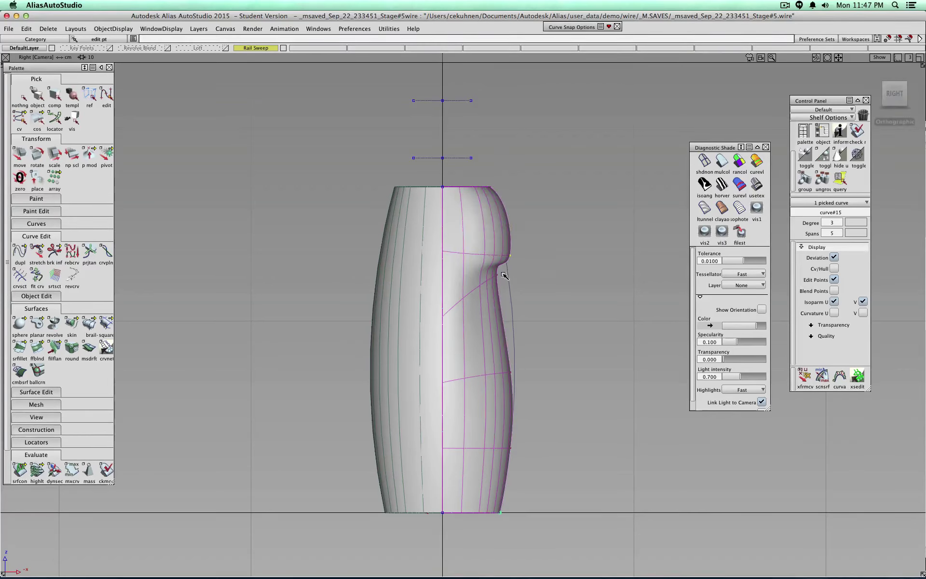
key(ctrl+z)
key(ctrl+z)
key(ctrl+z)
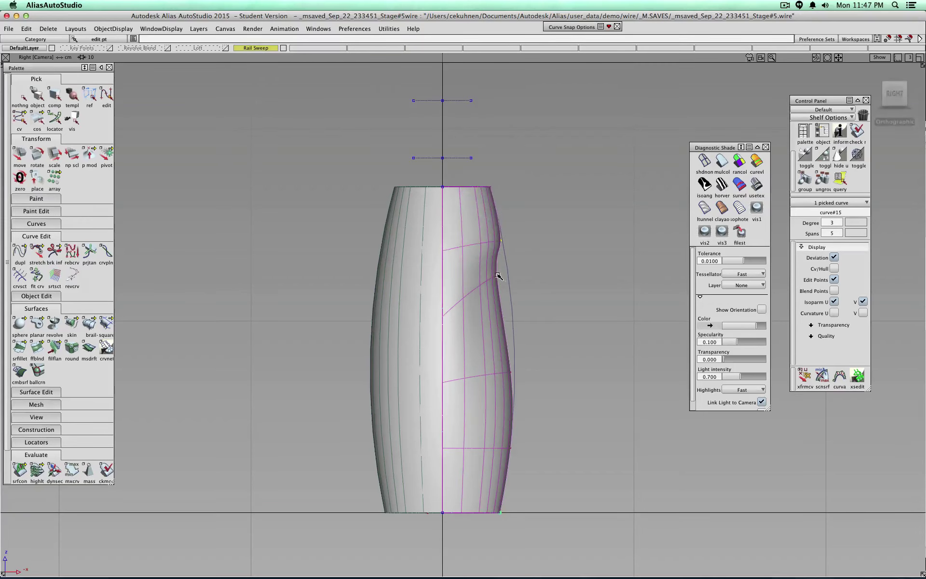
Adjust the edit point at the deepest part of the indented side profile and view the updated surface in perspective.
click(498, 275)
drag(533, 277, 540, 354)
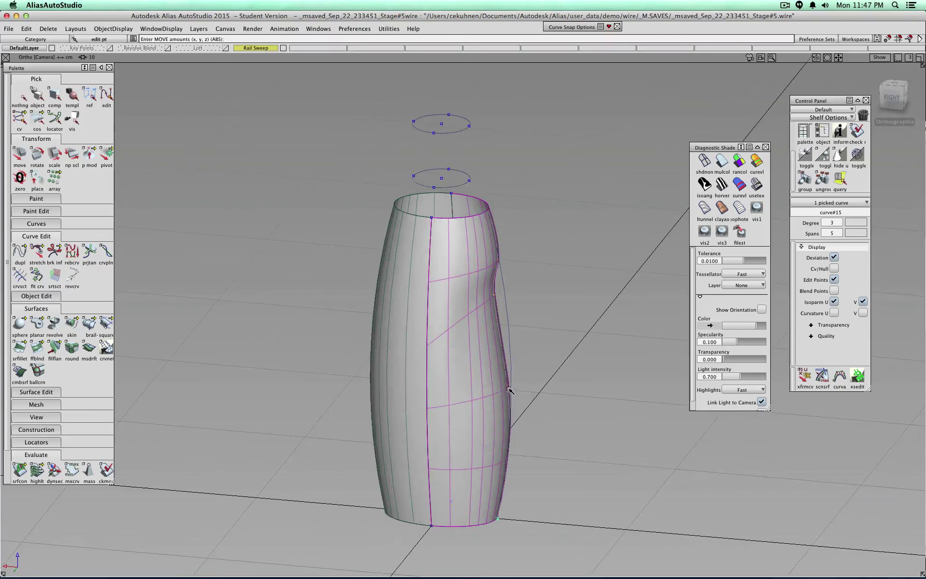
Reopen the indented half's birail settings, try rebuilding Rail 1 and Rail 2, and inspect the seams from several sides.
click(37, 96)
click(444, 318)
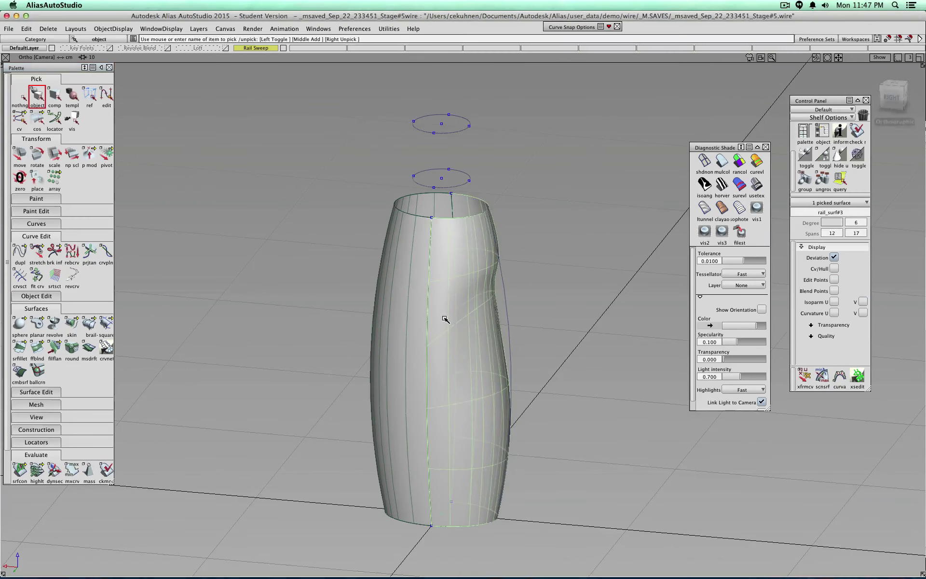
double_click(90, 324)
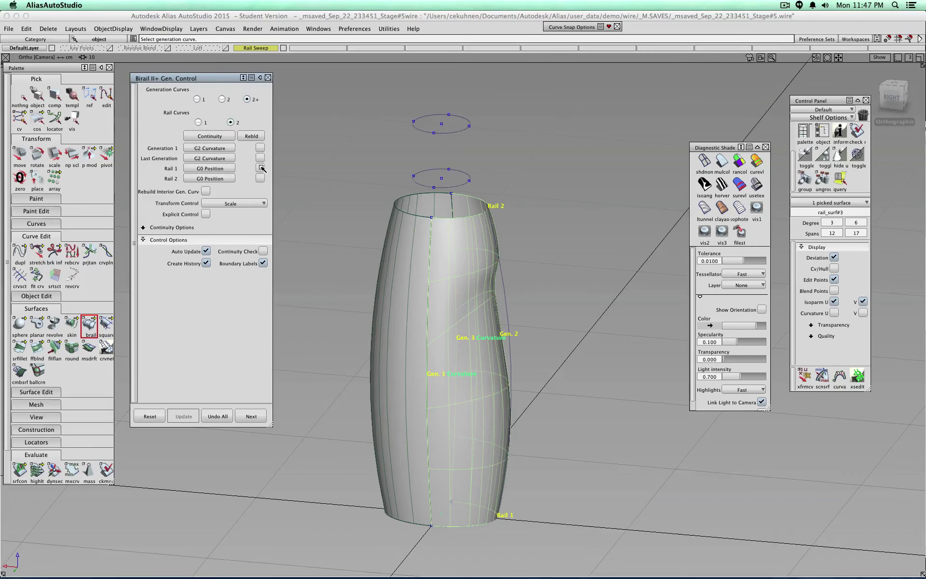
click(260, 167)
click(260, 178)
alt+shift+right_drag(483, 242, 562, 254)
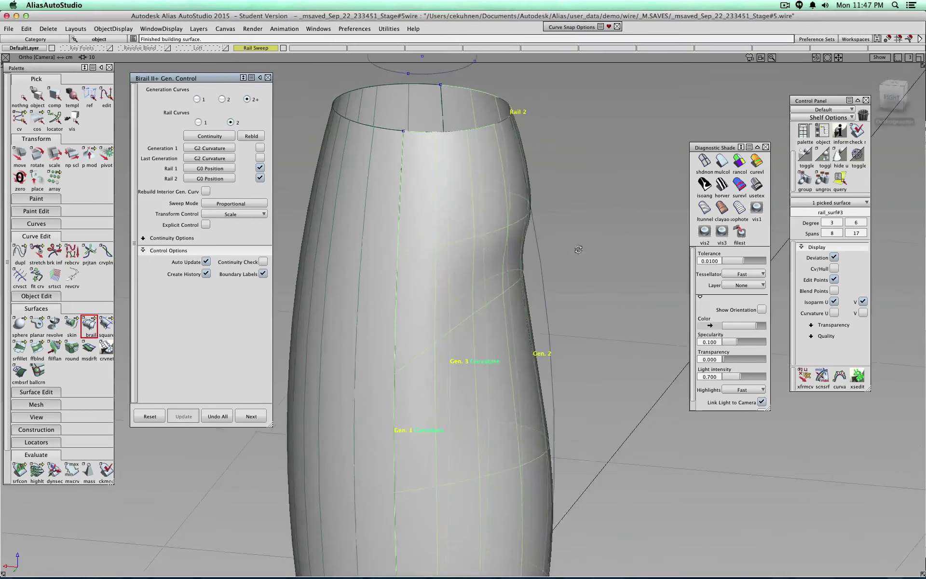
alt+shift+drag(562, 254, 289, 277)
alt+shift+drag(478, 285, 285, 293)
alt+shift+drag(478, 313, 447, 329)
Toggle the rail rebuilds, try rebuilding the generation curves as well, inspect the surface, and turn rebuild off for all.
click(260, 168)
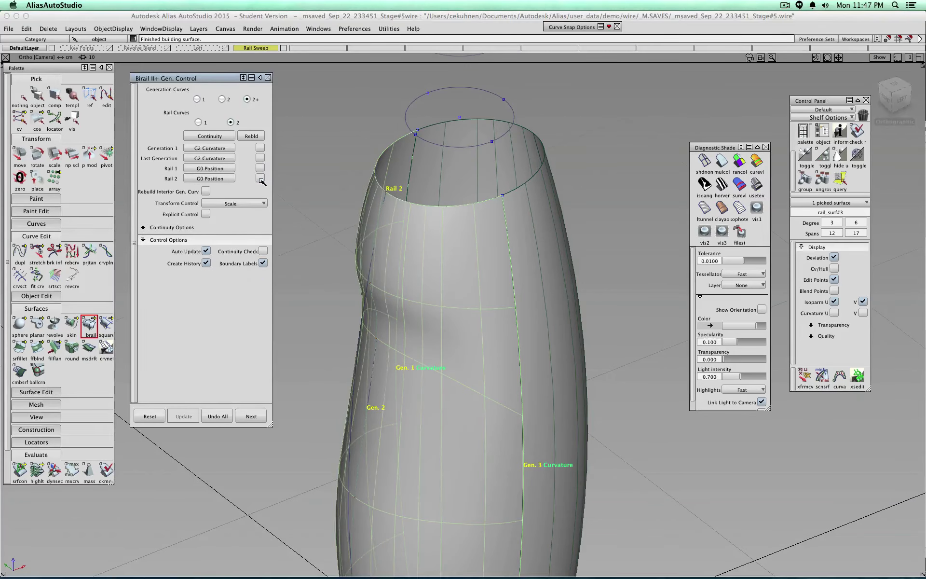
click(260, 168)
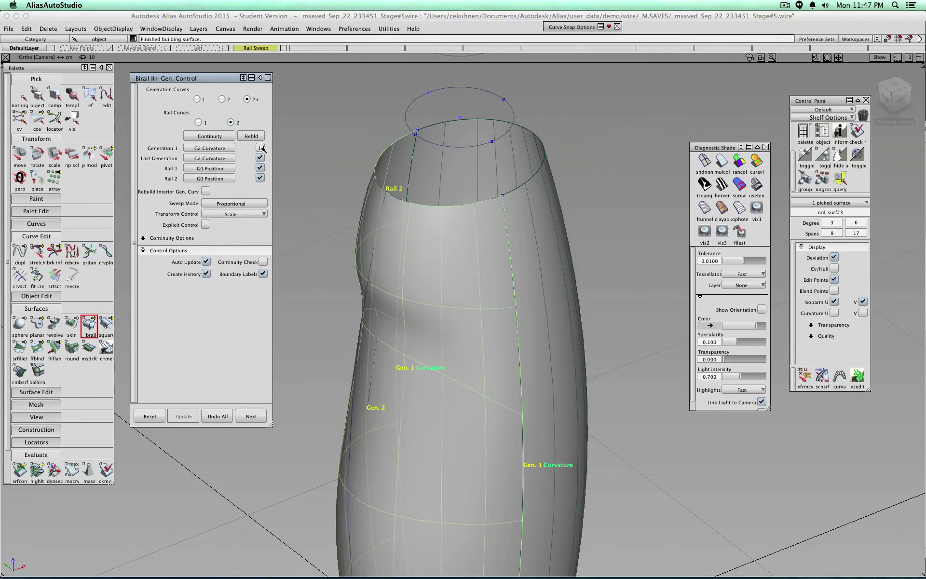
click(261, 148)
alt+shift+drag(371, 263, 476, 205)
click(255, 139)
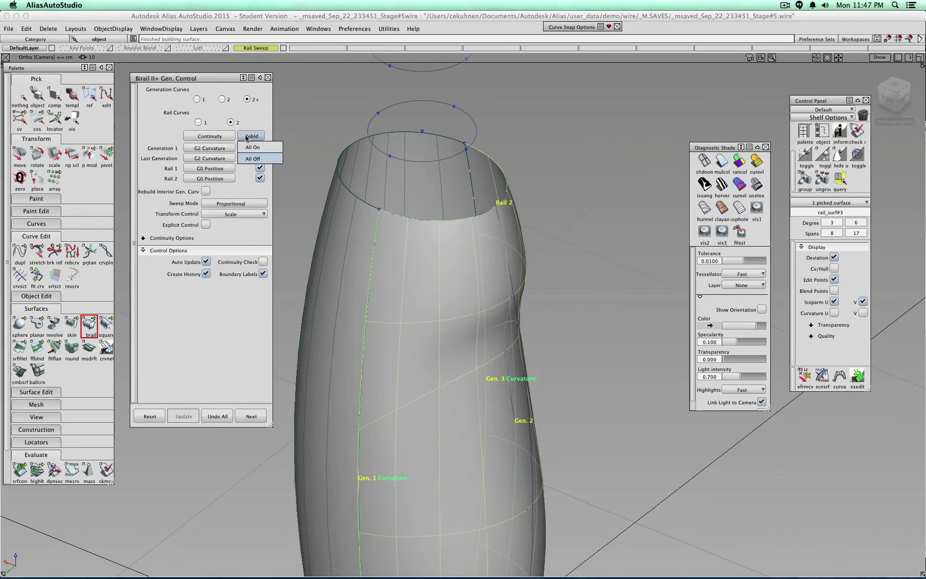
click(254, 158)
alt+shift+drag(281, 144, 424, 244)
Compare rebuilding the rails and generation curves one at a time, leave every rebuild option off, and close the birail settings.
click(260, 167)
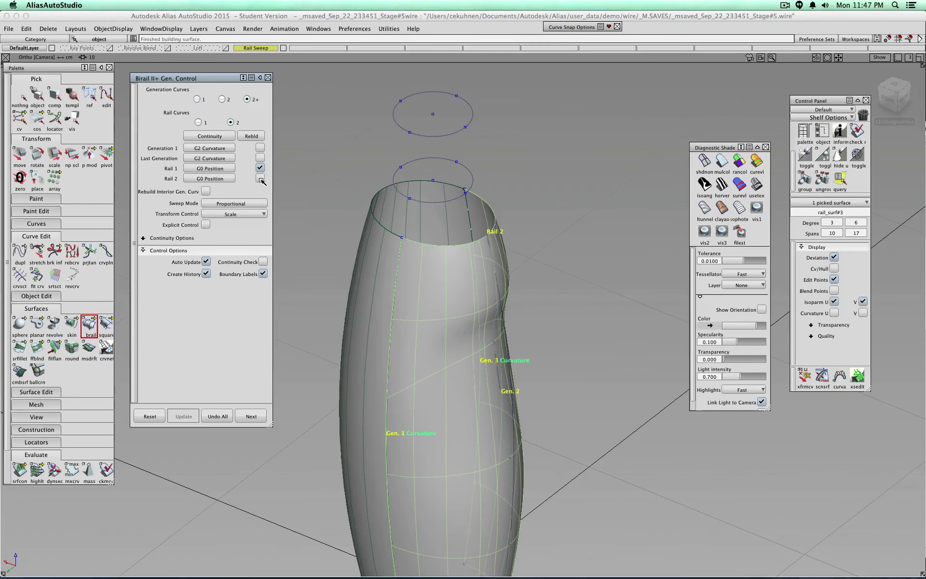
click(260, 178)
click(260, 148)
click(261, 159)
click(260, 168)
click(260, 178)
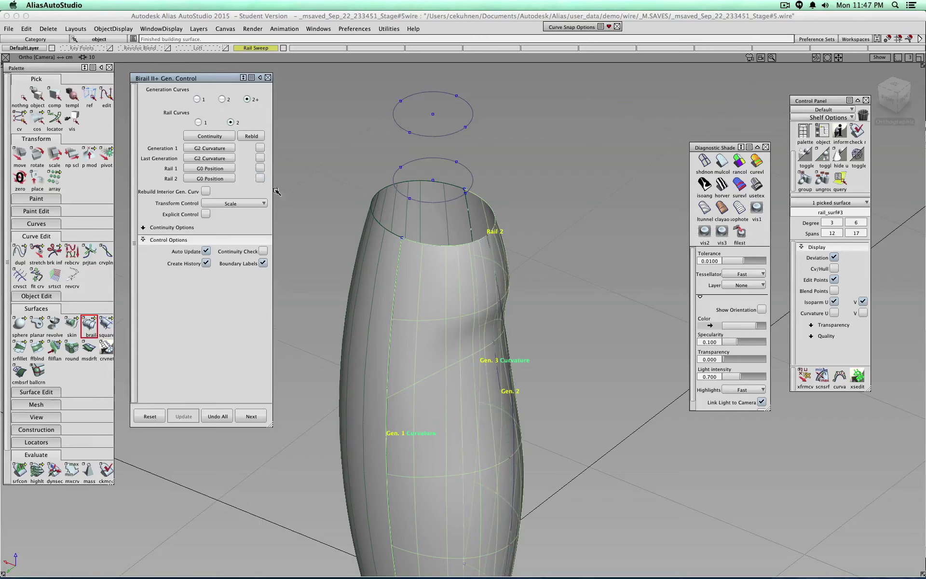
scroll(304, 190, down, 3)
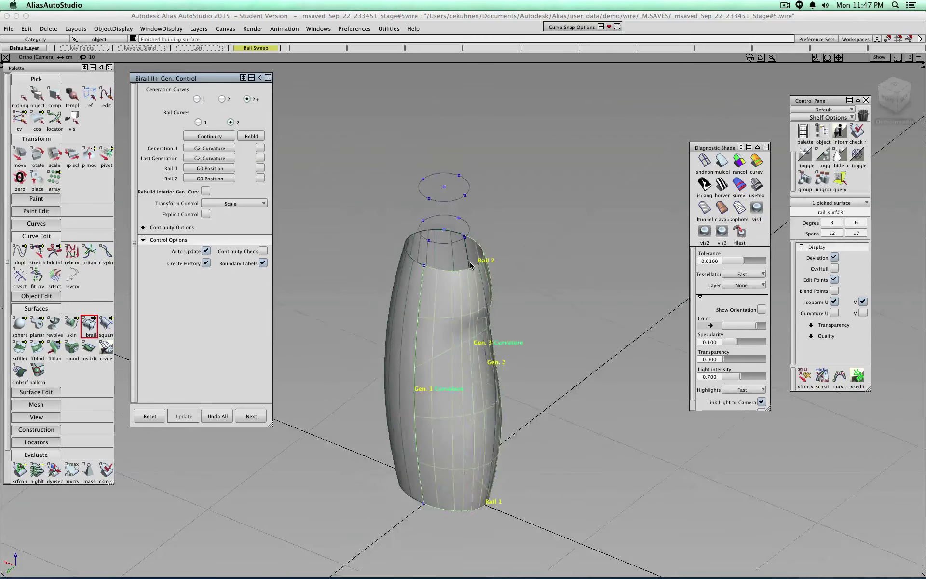
click(268, 77)
click(20, 97)
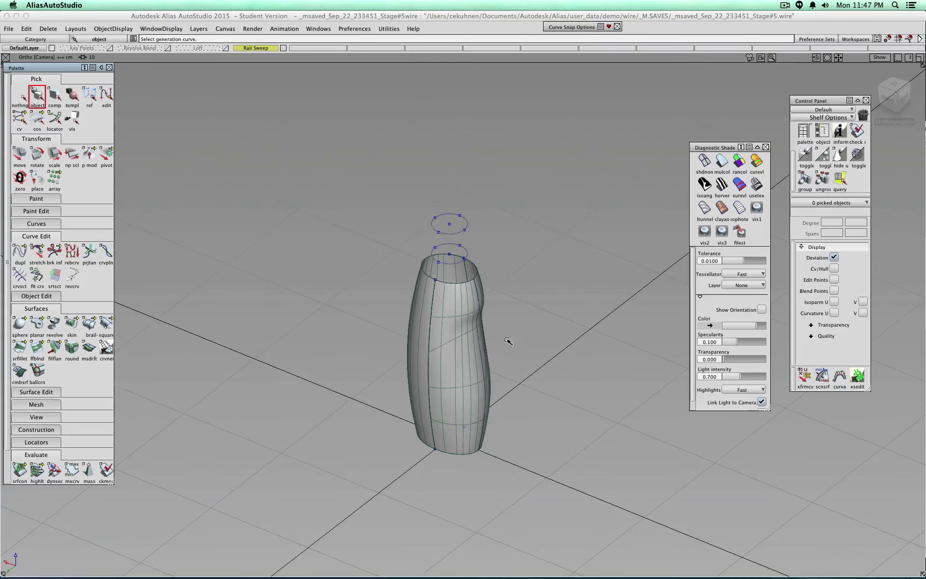
Create a new layer and hide the Rail Sweep layer.
alt+shift+drag(510, 356, 663, 317)
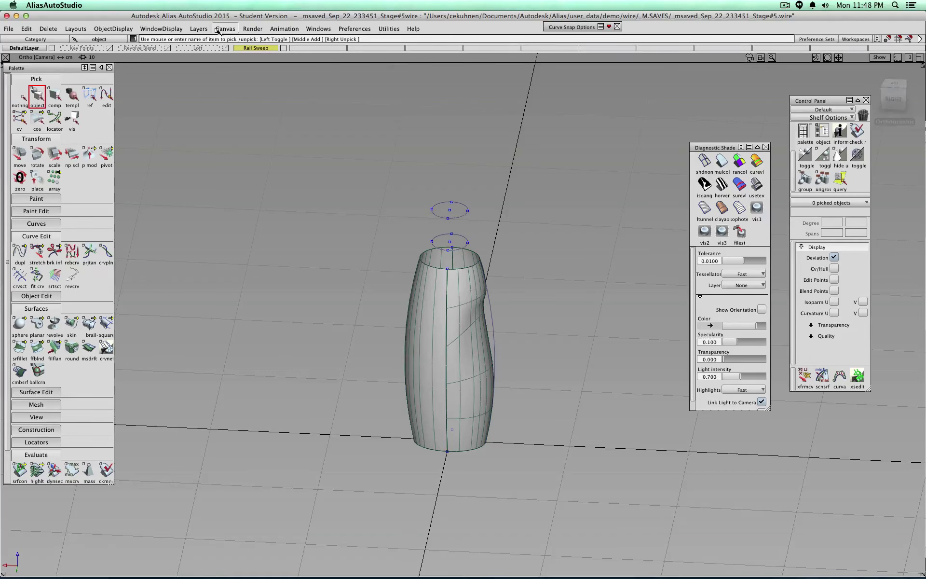
click(198, 28)
click(205, 68)
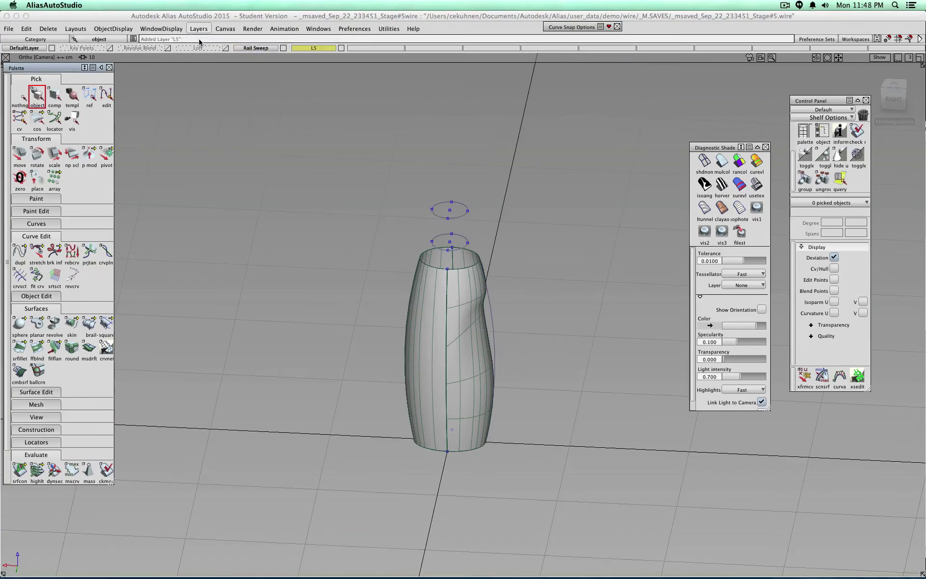
click(283, 48)
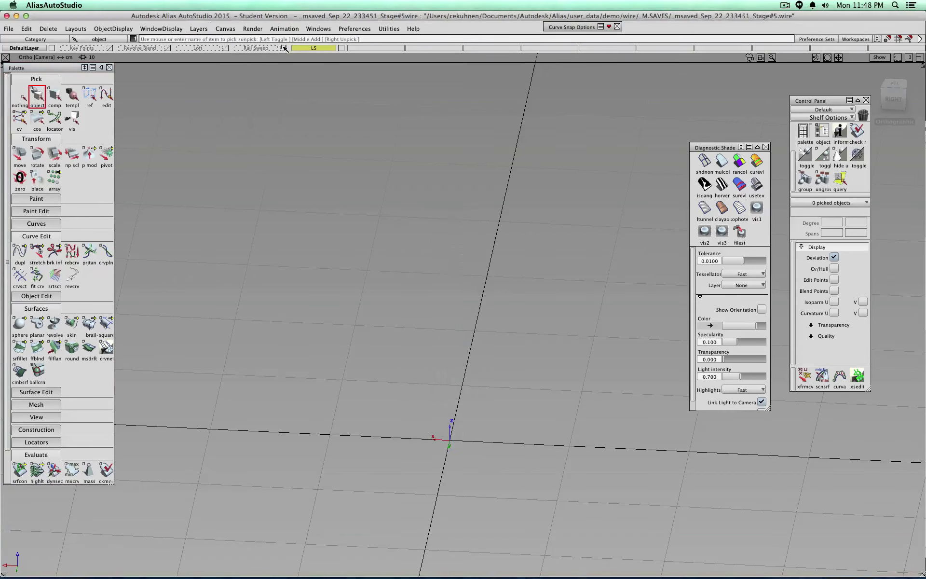
Copy the bottle's side profile curve onto layer L5, with the Rail Sweep layer hidden and L5 shown.
click(343, 48)
click(283, 48)
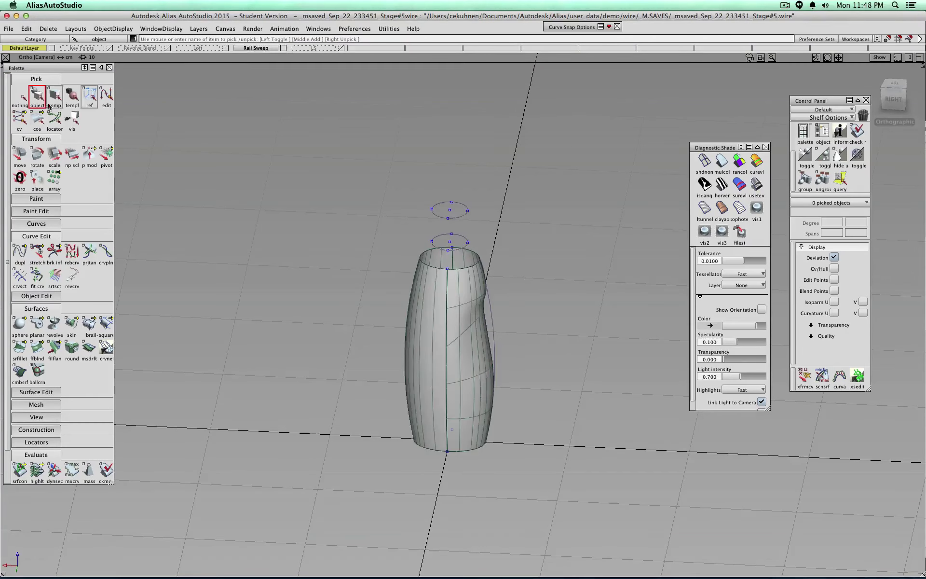
scroll(510, 331, up, 5)
click(517, 307)
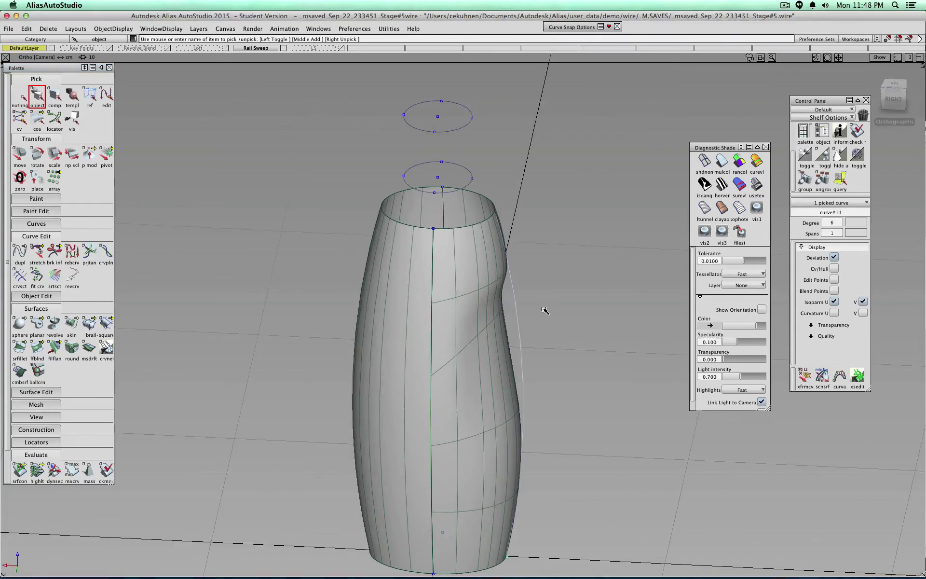
key(super+c)
key(super+v)
drag(314, 47, 322, 81)
click(318, 57)
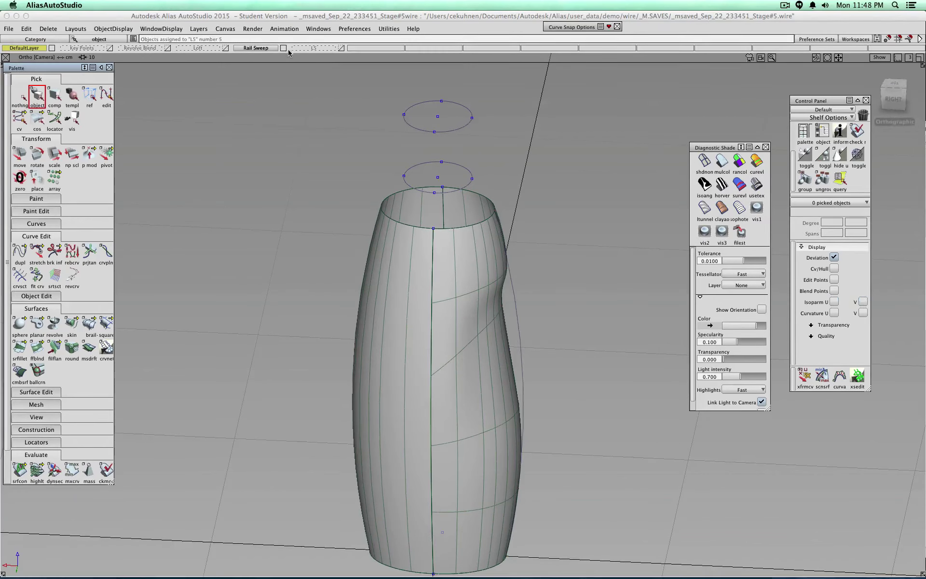
click(283, 49)
click(341, 49)
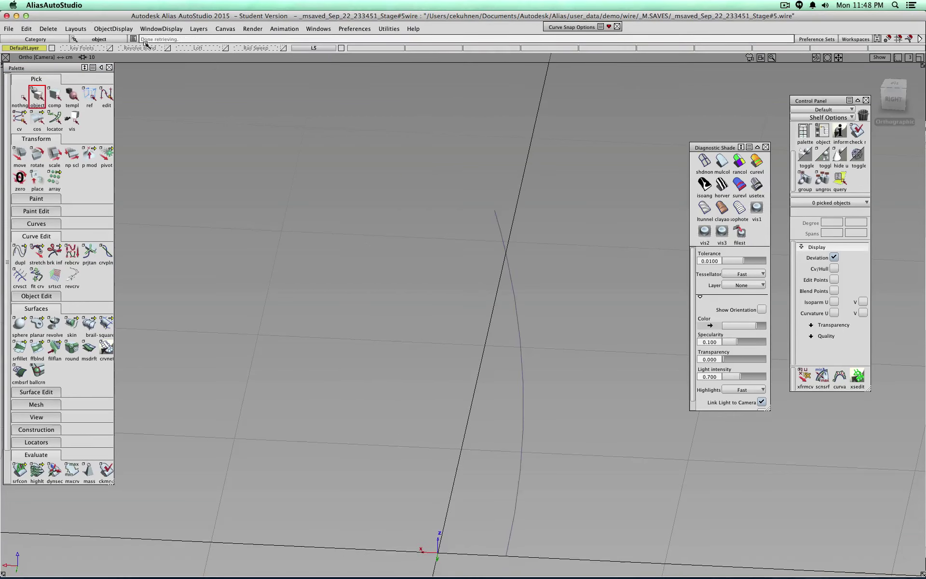
Show the Key Points layer and create a birail with the side profile as the single generation curve and the body's bottom and top ellipses as rails.
click(110, 48)
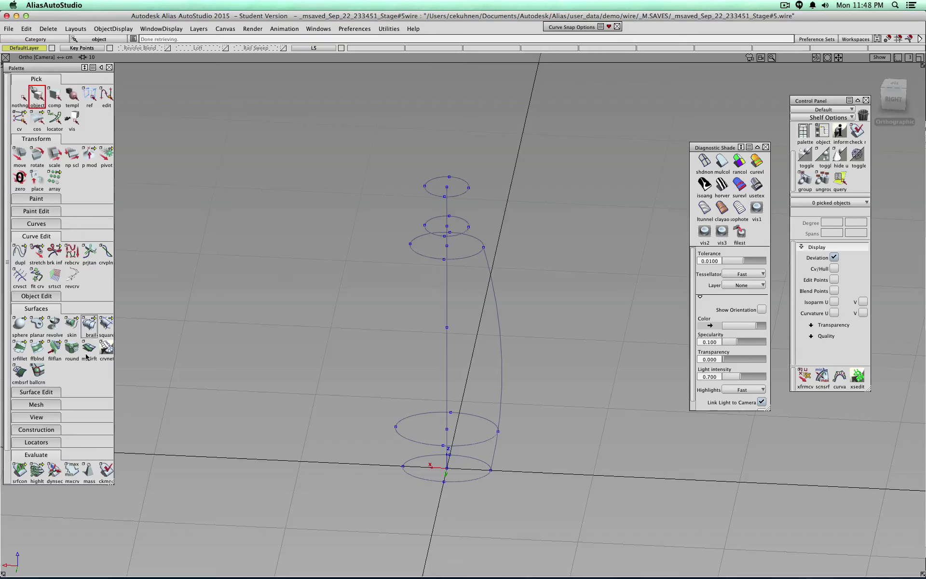
click(89, 324)
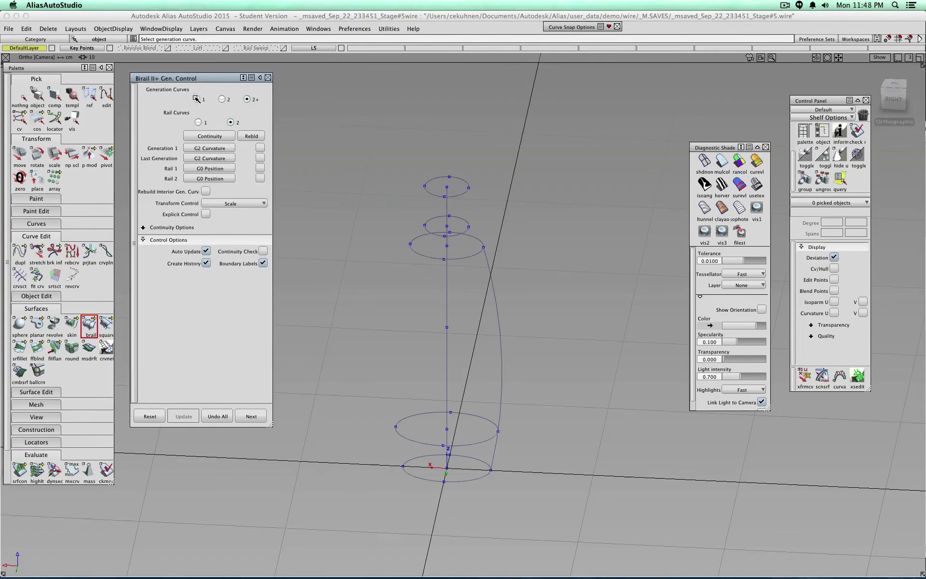
click(197, 98)
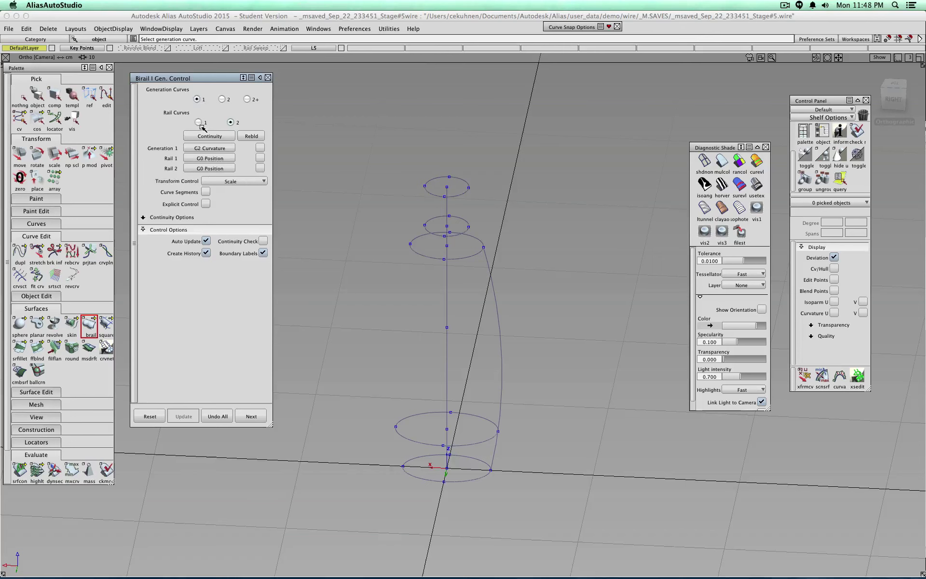
click(501, 404)
click(476, 478)
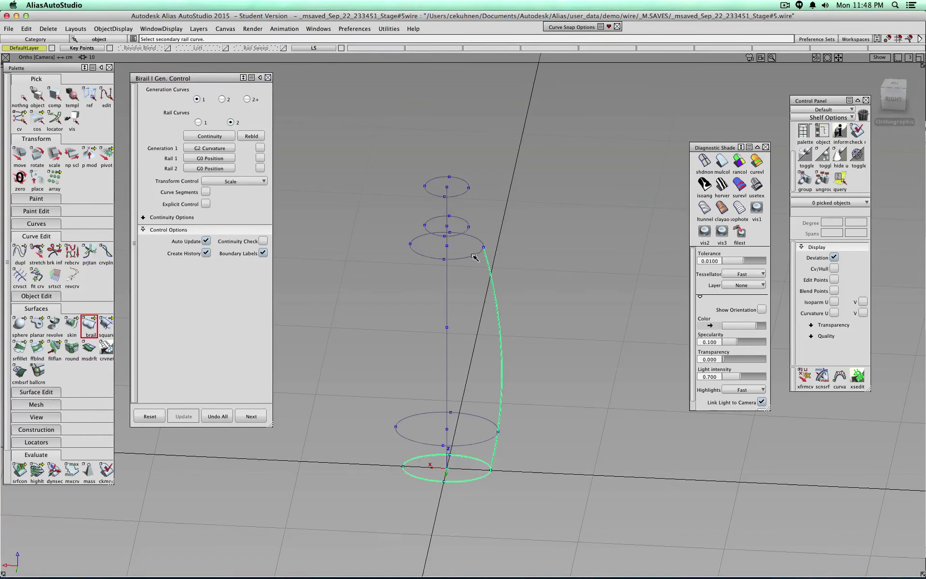
click(475, 258)
click(250, 418)
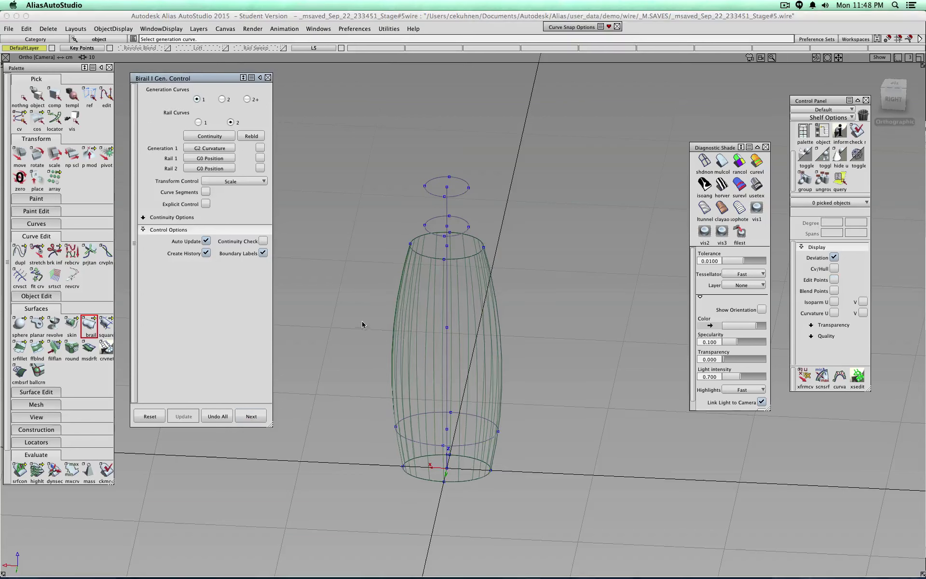
ctrl+shift+right_drag(362, 321, 380, 310)
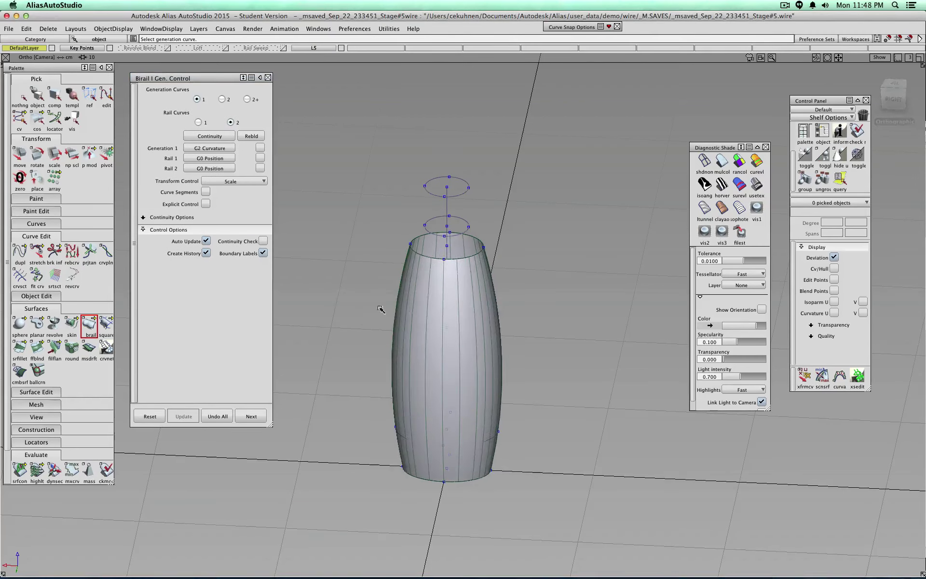
click(268, 78)
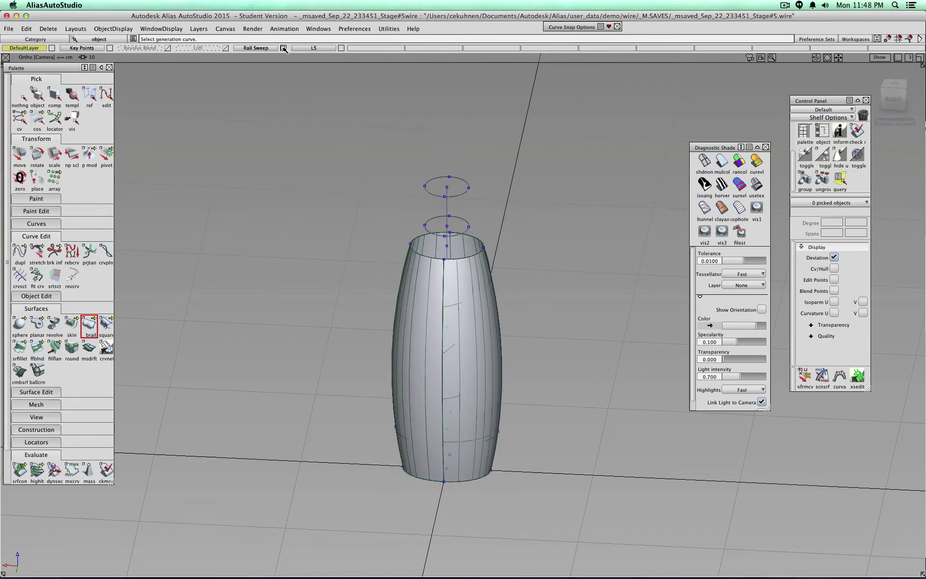
Toggle the Rail Sweep layer and compare the single-profile birail surface with the two-half body from several sides.
click(283, 48)
click(284, 48)
alt+shift+drag(426, 200, 572, 292)
alt+shift+right_drag(572, 291, 469, 352)
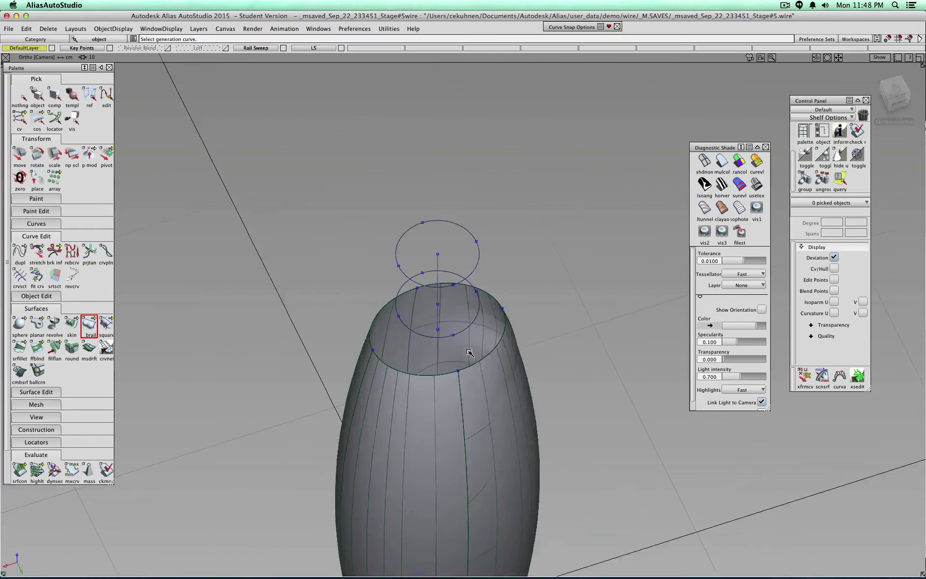
alt+shift+drag(470, 352, 291, 399)
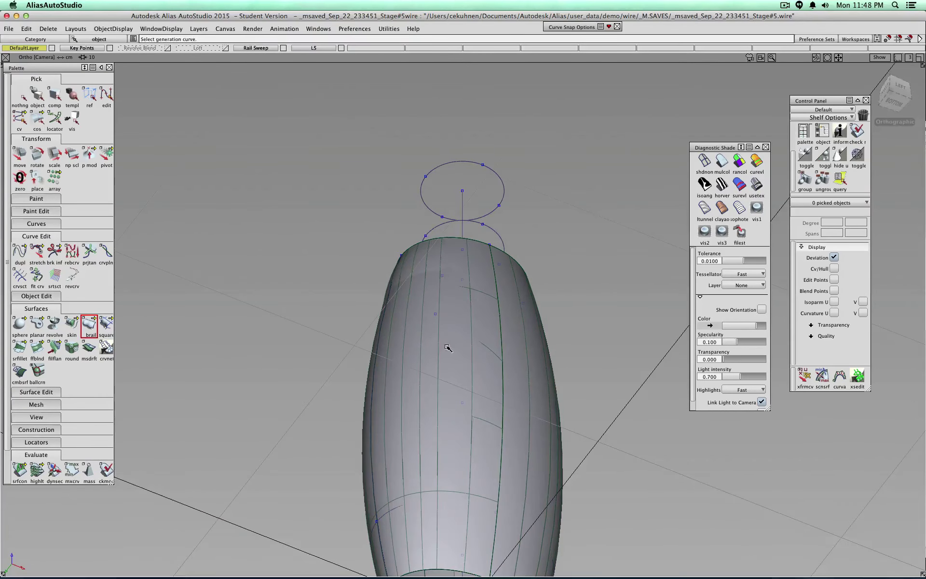
alt+shift+drag(502, 286, 325, 362)
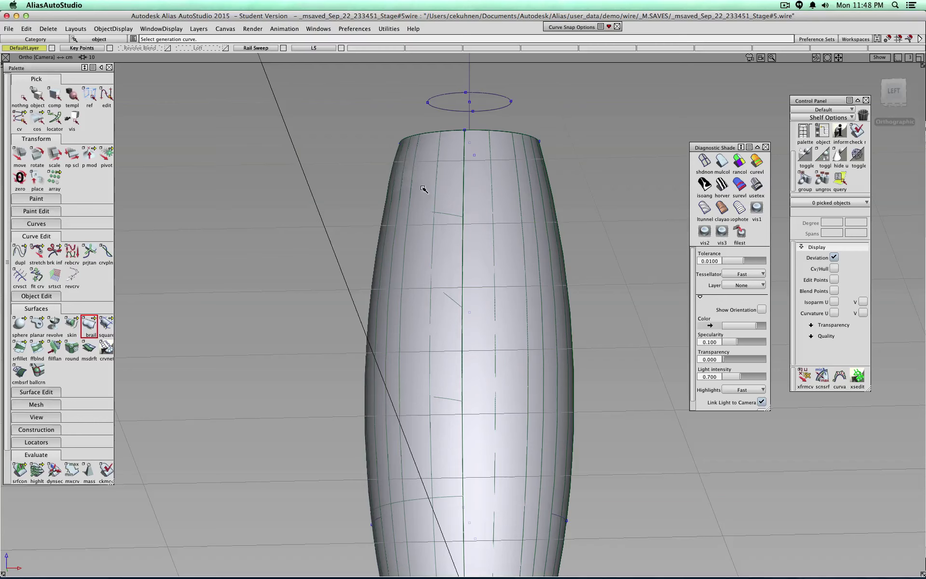
alt+shift+drag(530, 289, 797, 277)
alt+shift+drag(325, 318, 646, 337)
click(285, 48)
click(285, 49)
Delete the single-profile birail surface and the copied side profile curve.
click(20, 96)
click(36, 94)
click(376, 229)
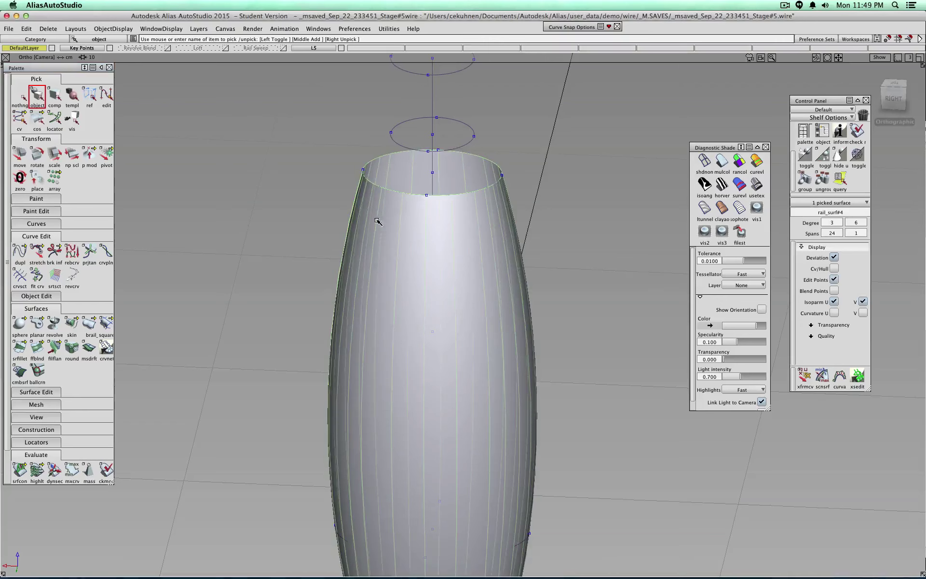
key(Delete)
drag(532, 236, 507, 275)
scroll(506, 275, down, 5)
scroll(506, 275, up, 2)
key(Delete)
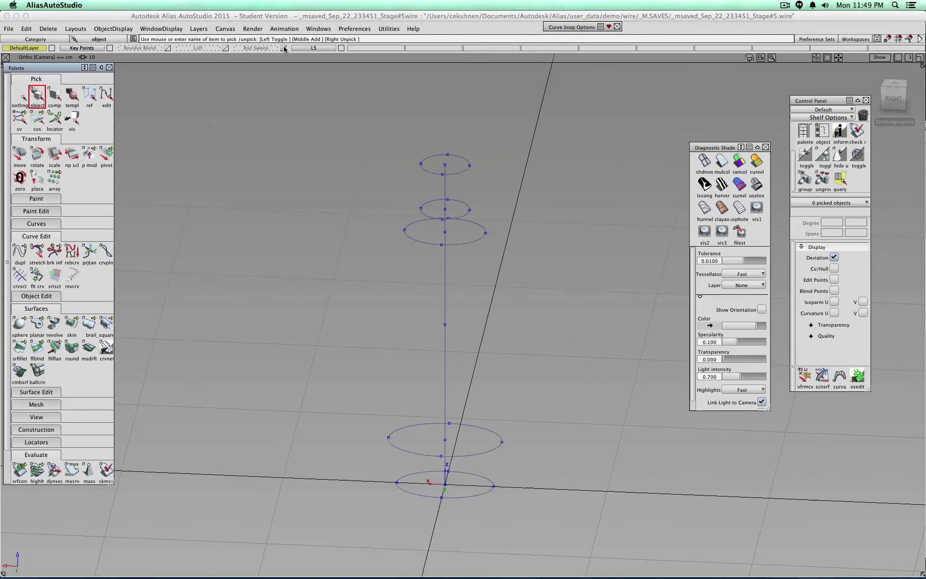
Show the Rail Sweep layer and examine the body and the gap below the neck from several angles.
click(283, 48)
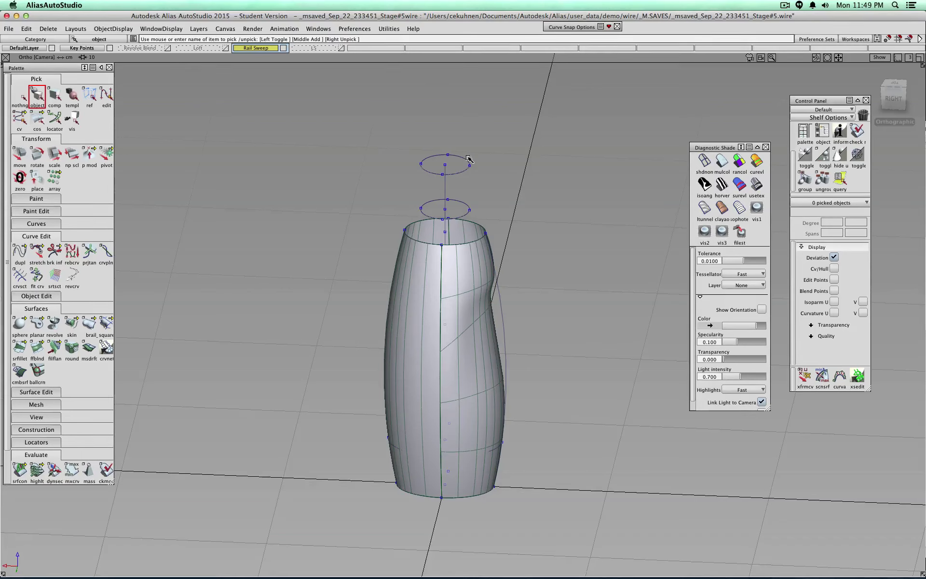
alt+shift+drag(502, 261, 560, 227)
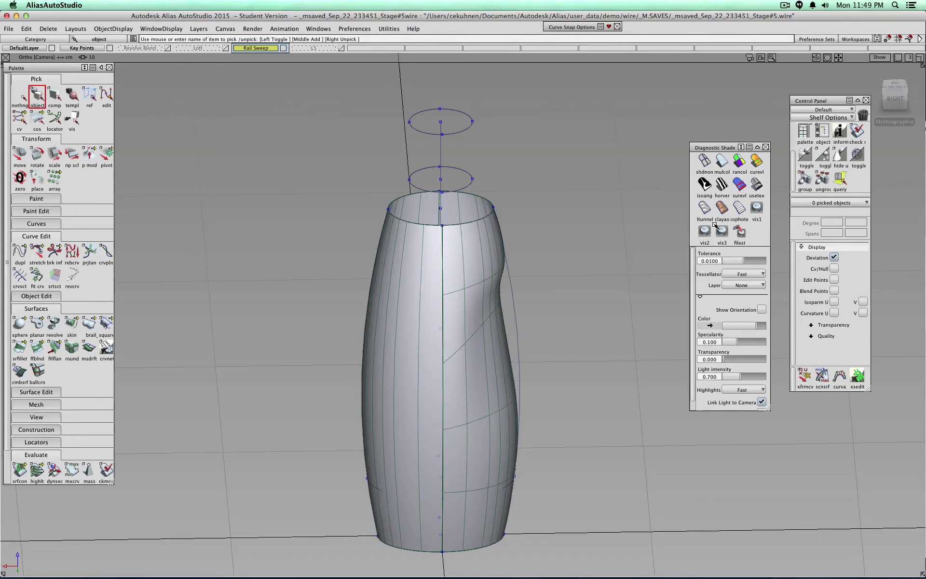
drag(888, 94, 810, 105)
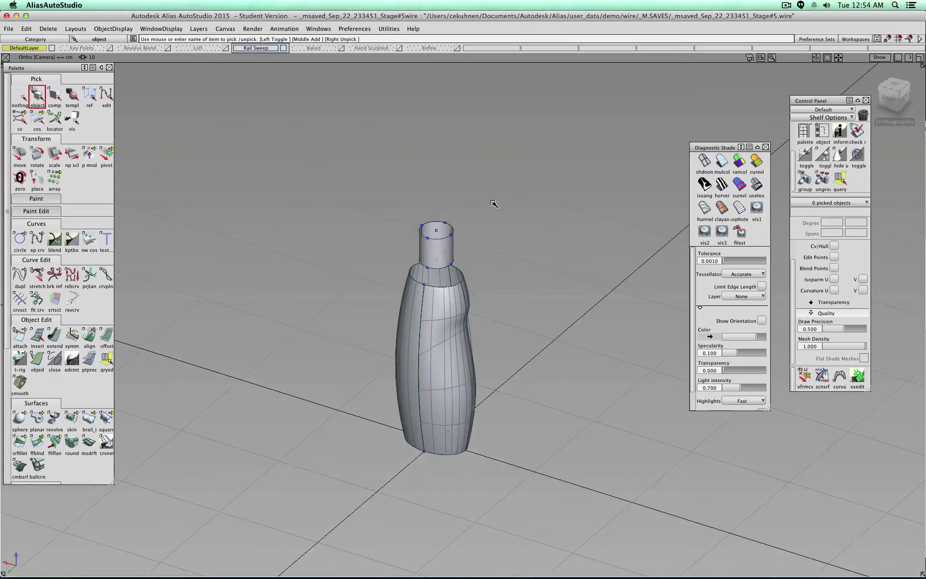
scroll(488, 248, up, 5)
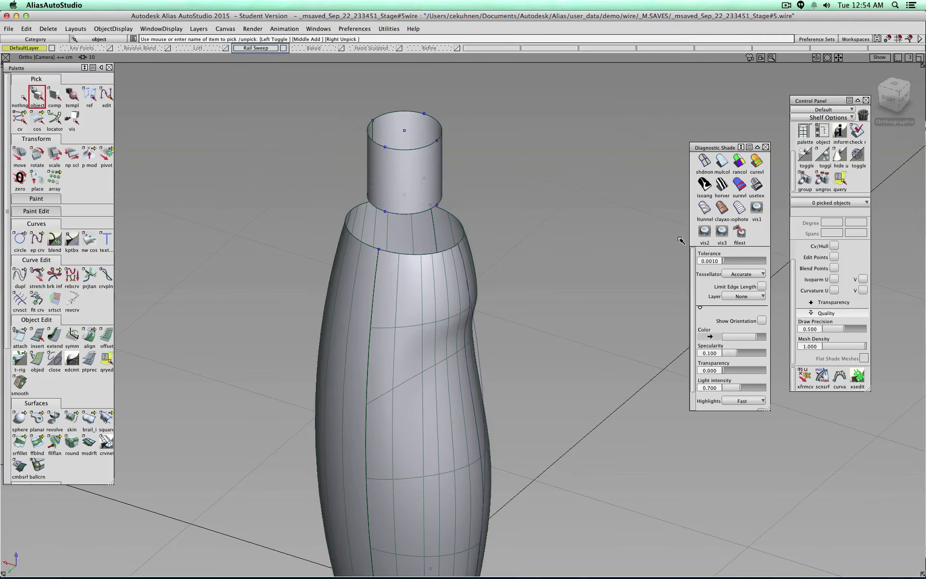
click(892, 99)
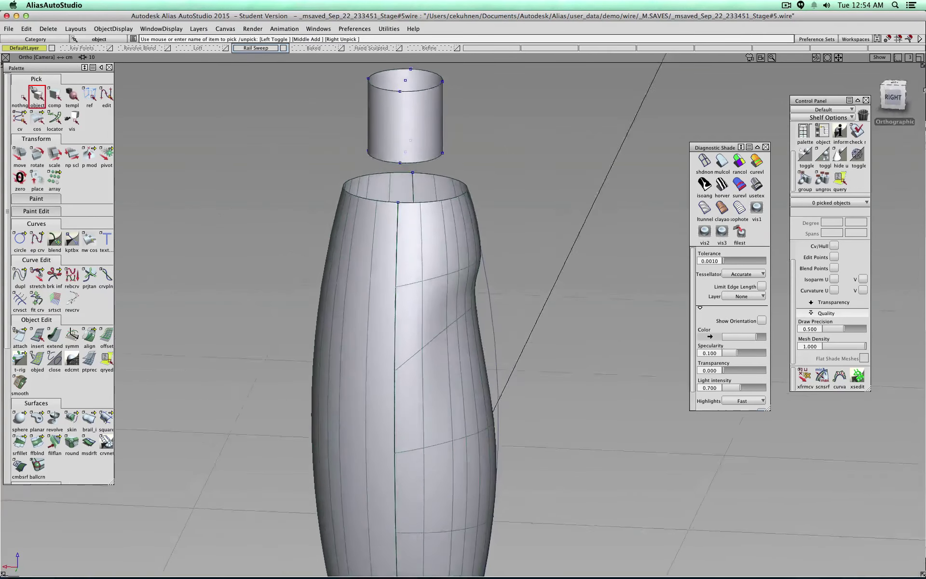
drag(924, 90, 901, 82)
alt+shift+drag(259, 182, 429, 195)
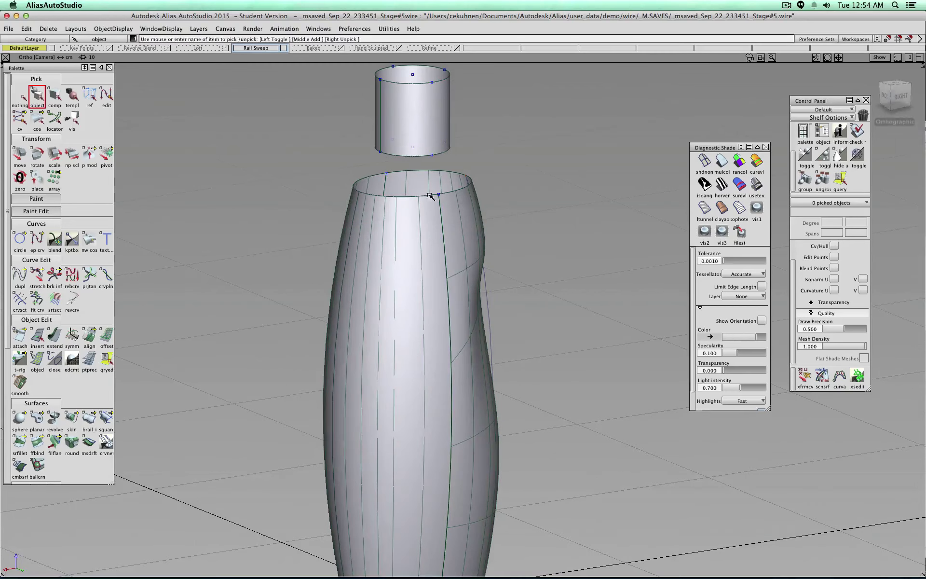
Compare the neck's lower circle and the body's top ellipse, first among the Key Points curves and again on the Rail Sweep surfaces, and clear the selection.
click(283, 48)
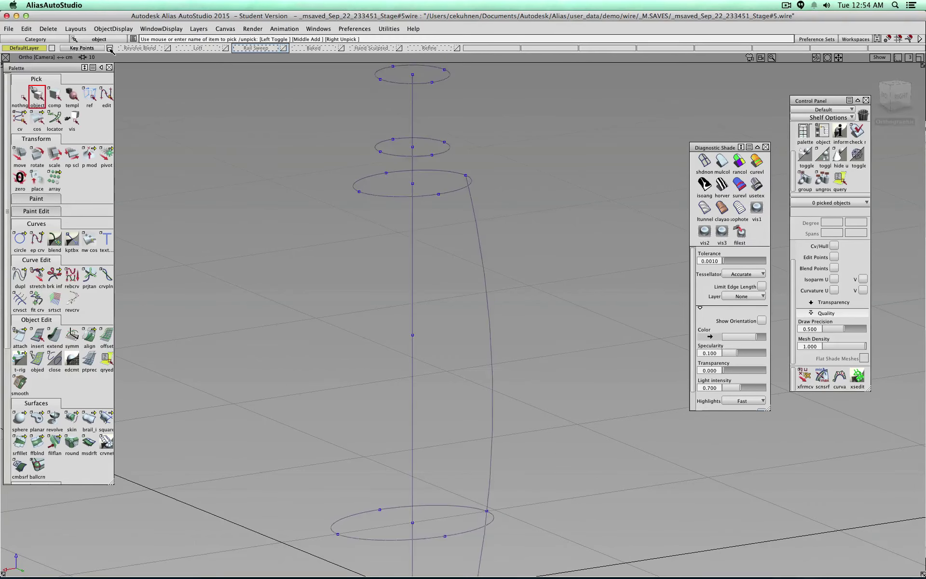
click(394, 154)
click(393, 187)
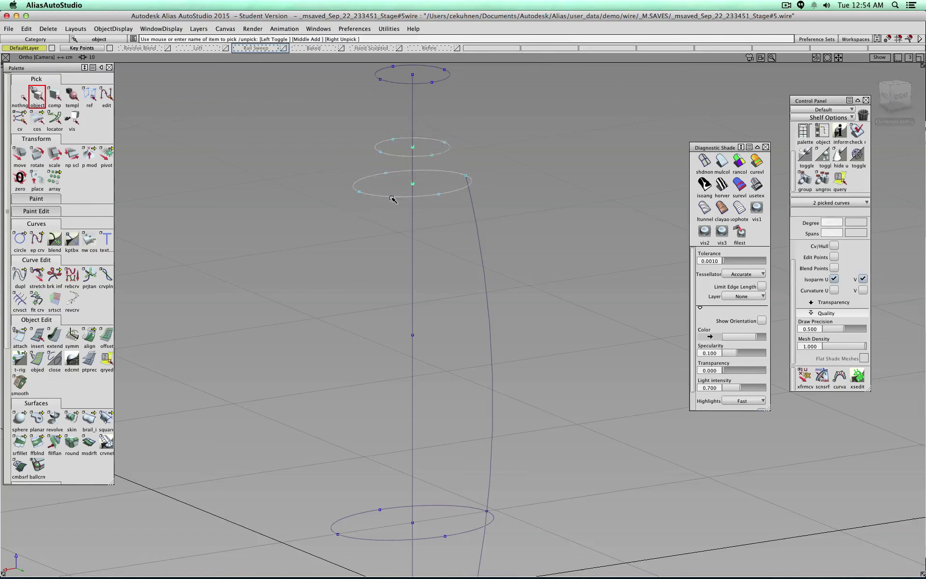
click(21, 98)
click(110, 48)
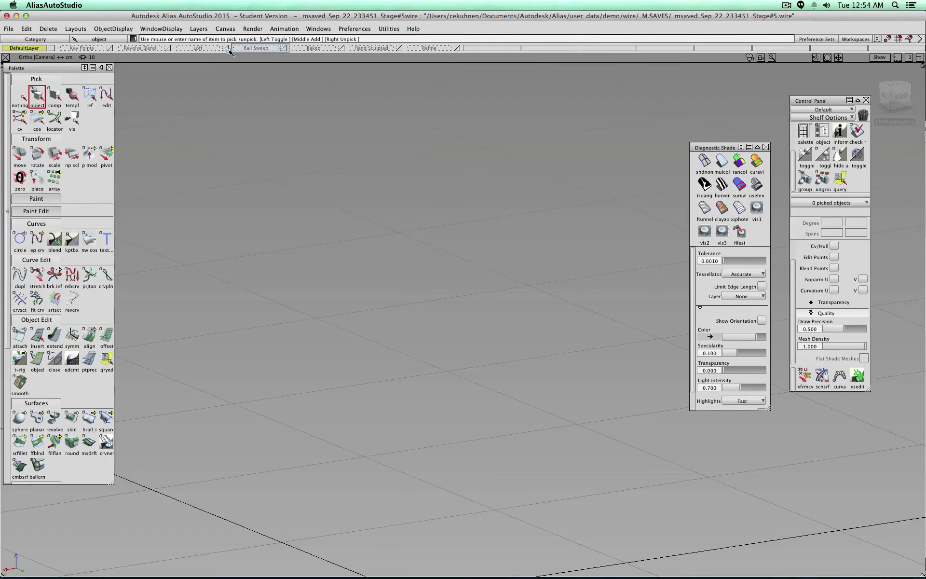
click(283, 48)
alt+shift+drag(453, 135, 414, 173)
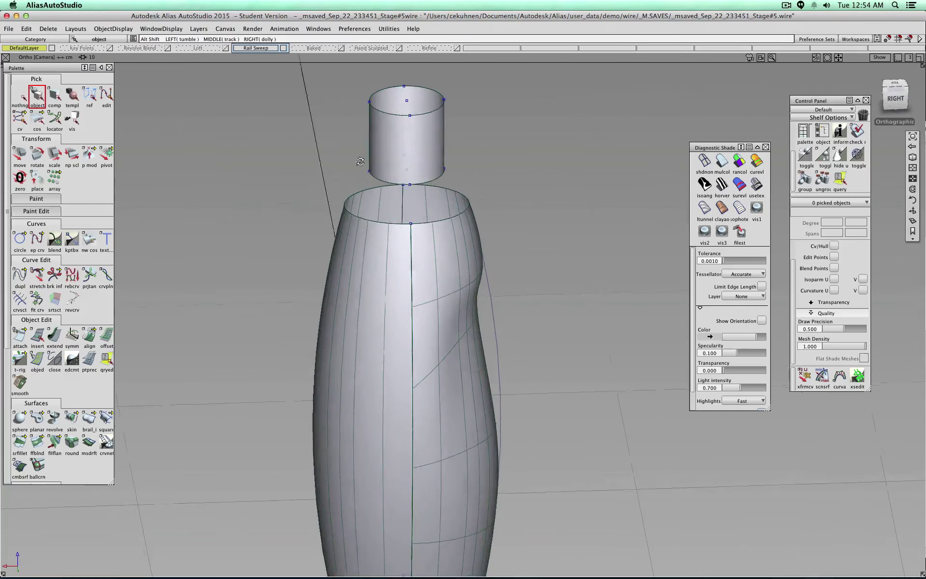
click(400, 224)
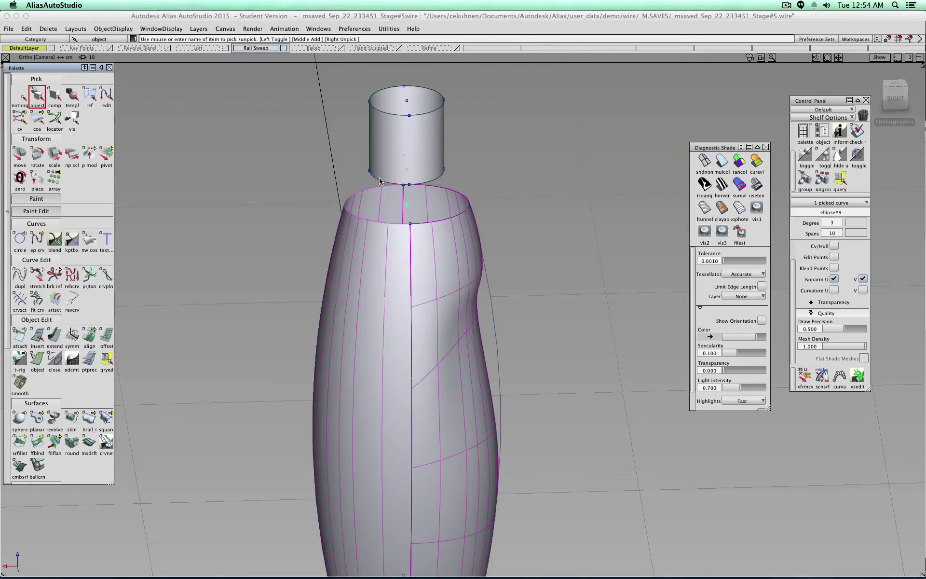
click(387, 187)
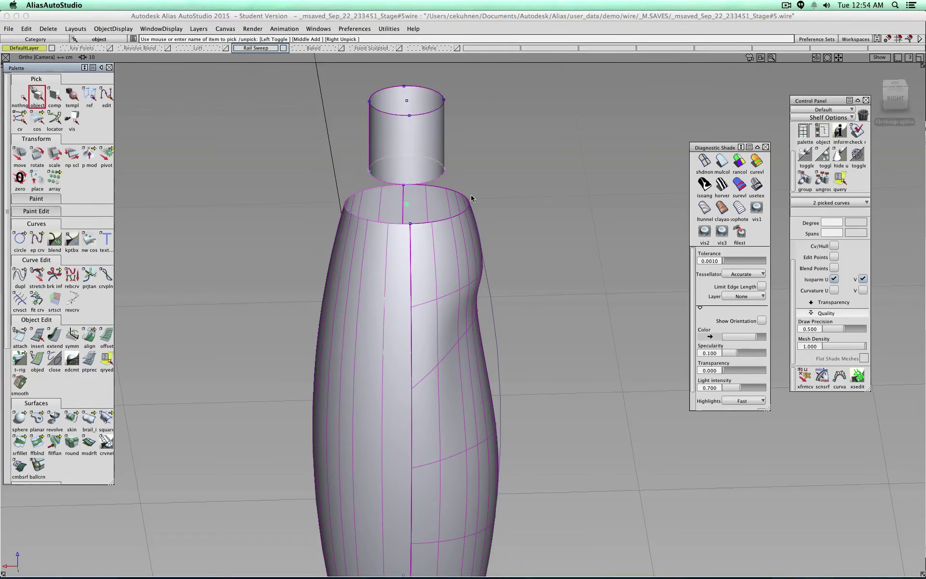
click(19, 91)
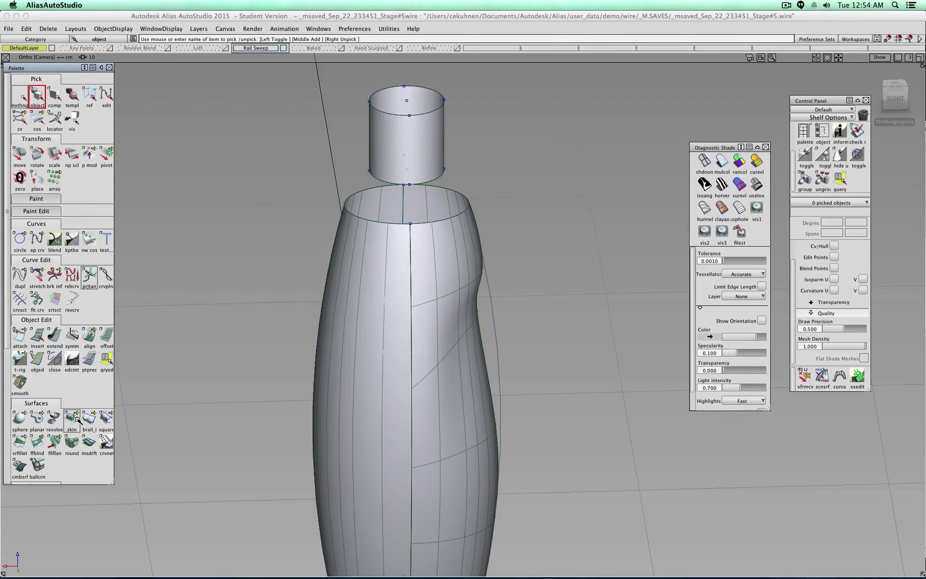
Create a Freeform Blend from the neck's lower edge to the body's top edge, with G2 Curvature on side 1, G1 Tangent on side 2 and Chain Select on.
click(37, 443)
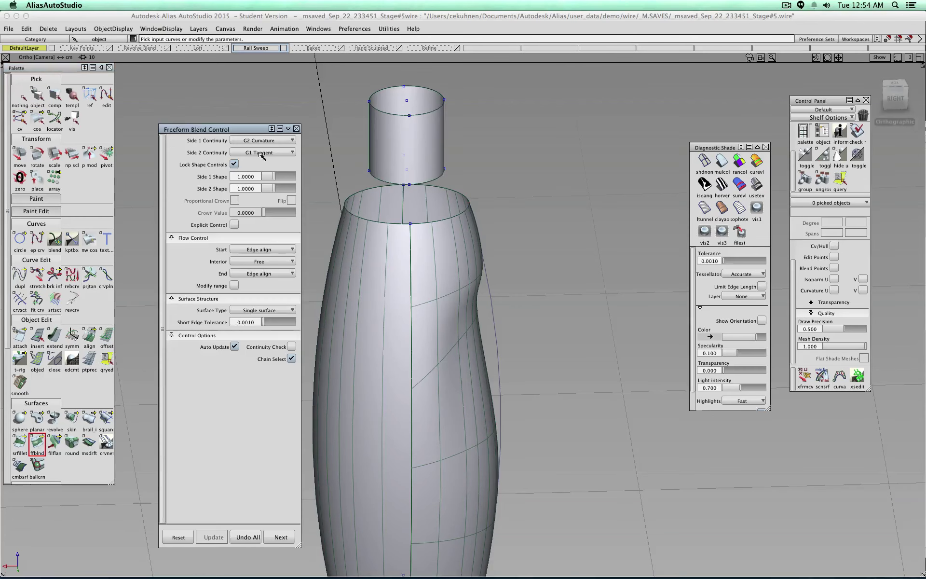
drag(254, 129, 229, 76)
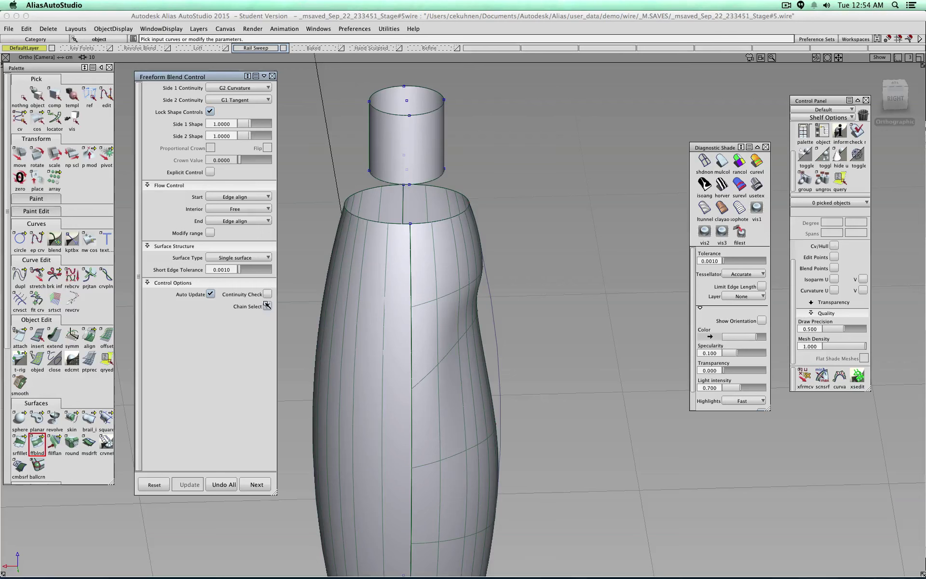
click(384, 186)
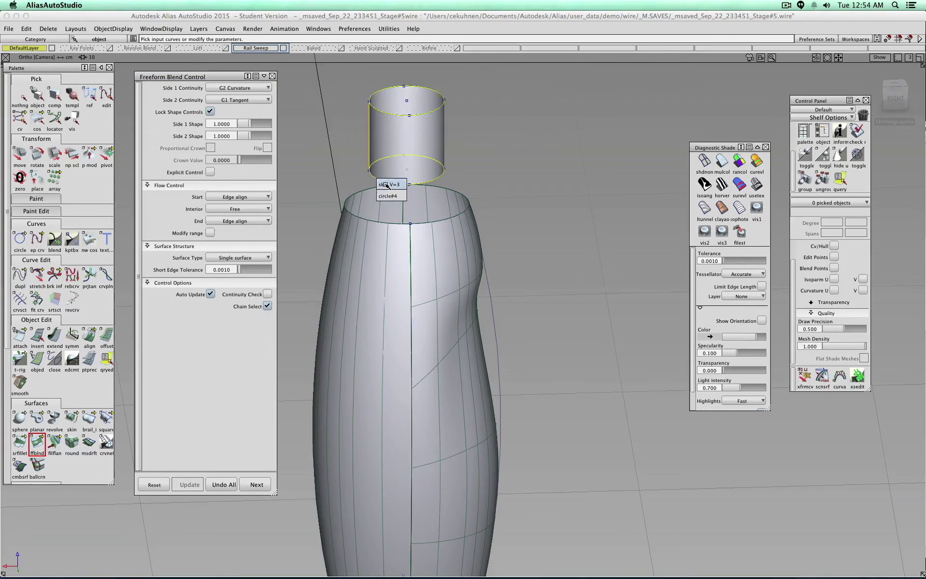
click(388, 196)
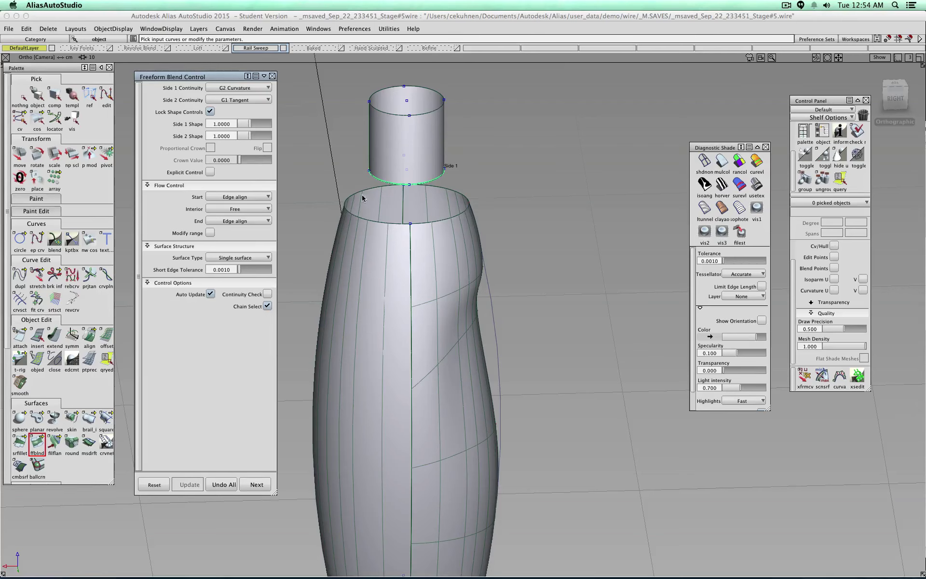
click(397, 225)
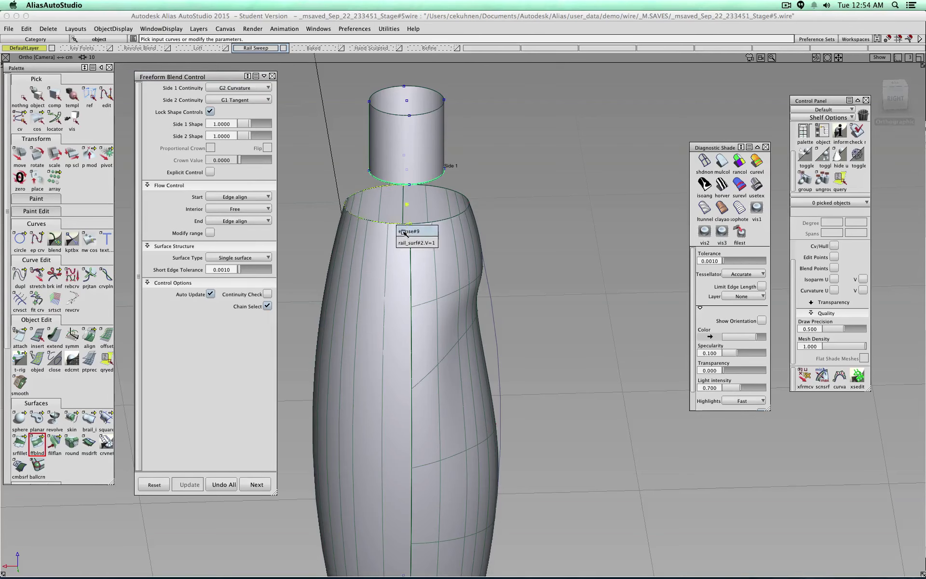
click(408, 242)
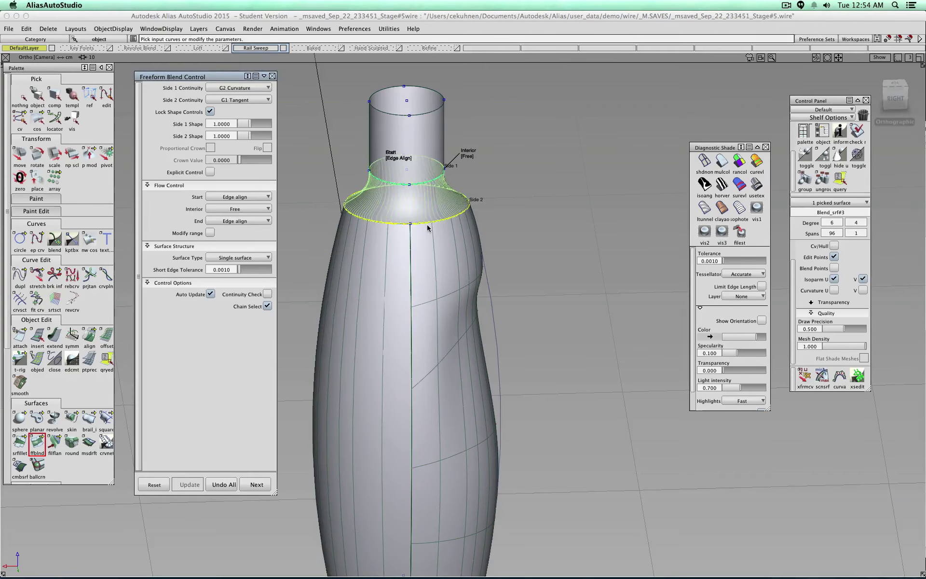
Set the neck blend's Side 1 continuity to G1 Tangent and examine the transition's shape up close and from an angle.
click(885, 86)
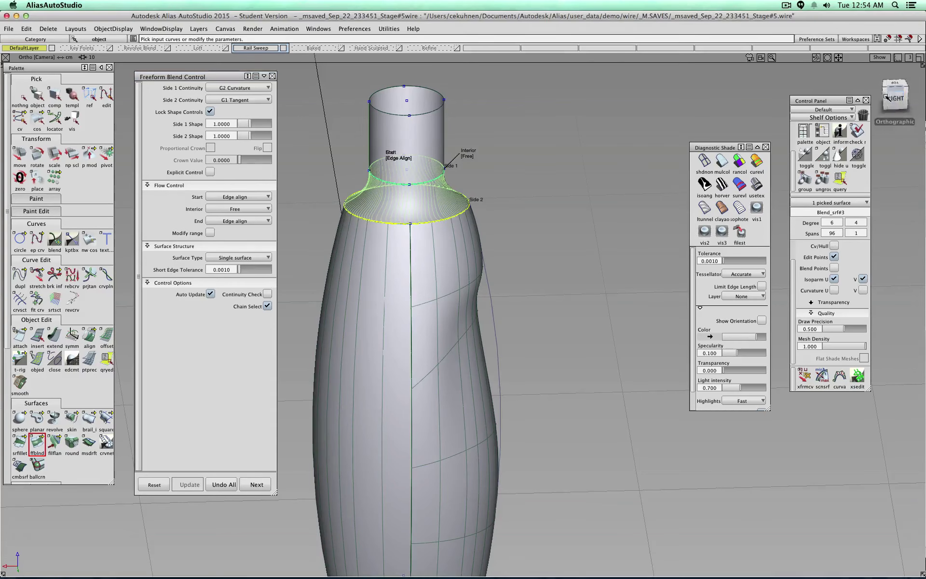
drag(885, 86, 880, 90)
click(247, 88)
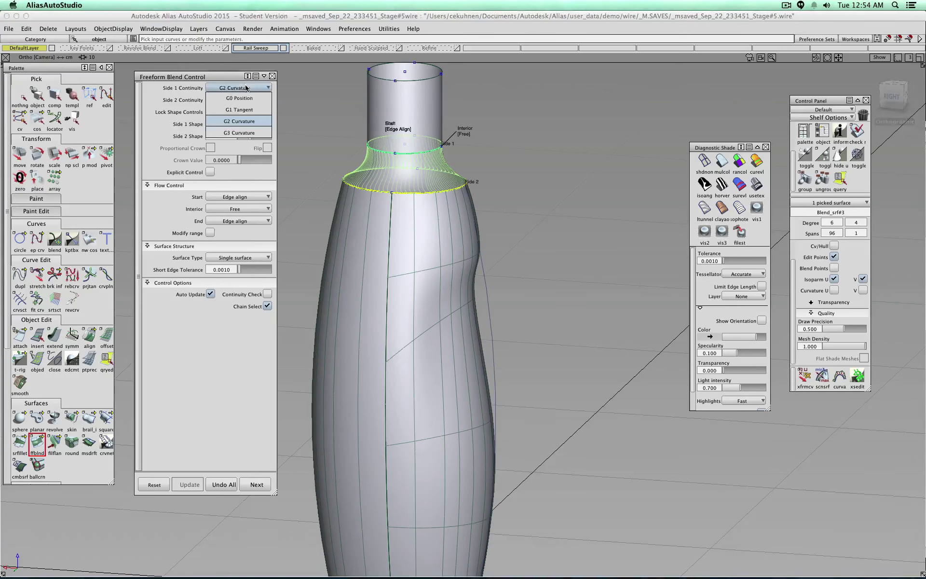
click(247, 108)
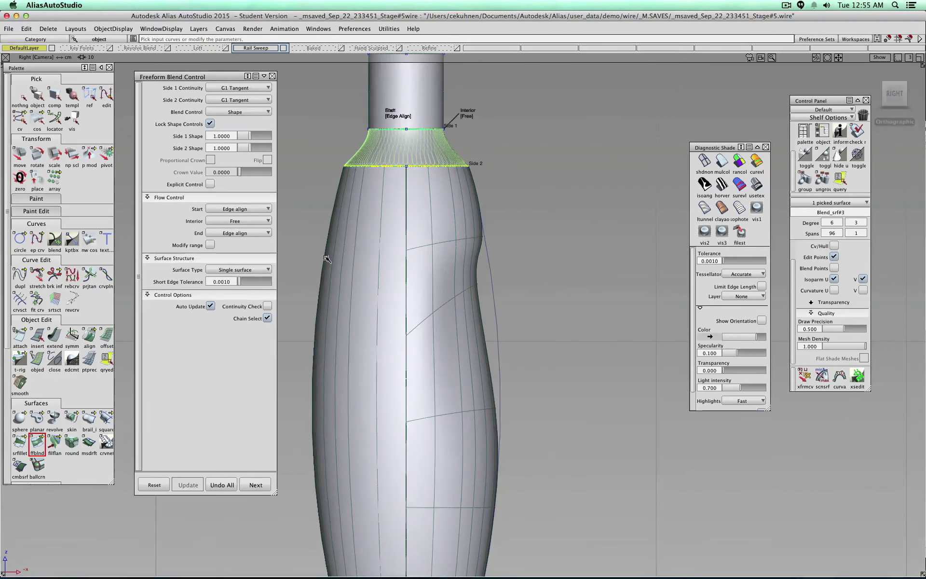
key(alt+shift)
alt+shift+middle_drag(465, 216, 548, 352)
alt+shift+right_drag(548, 352, 561, 298)
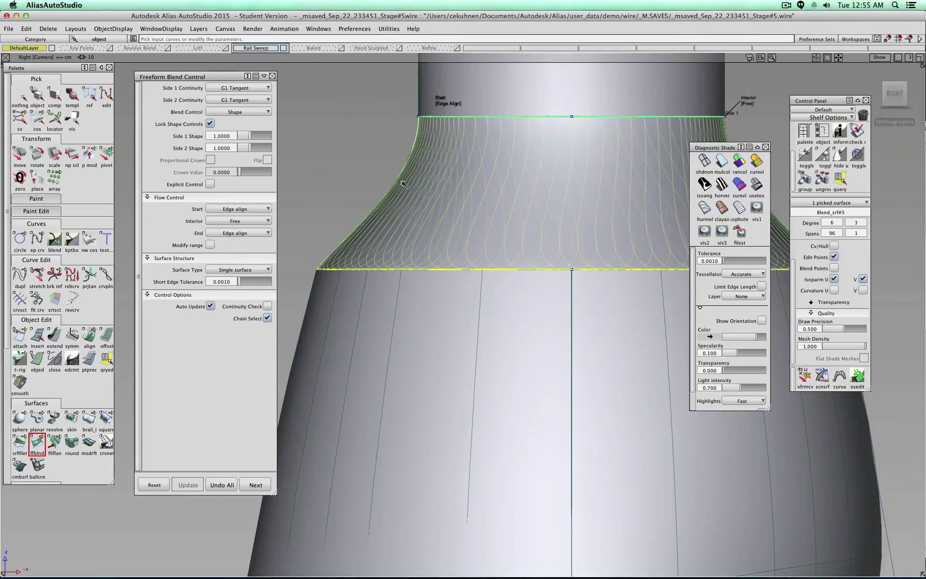
mouse_move(907, 91)
drag(905, 89, 519, 271)
scroll(519, 271, down, 5)
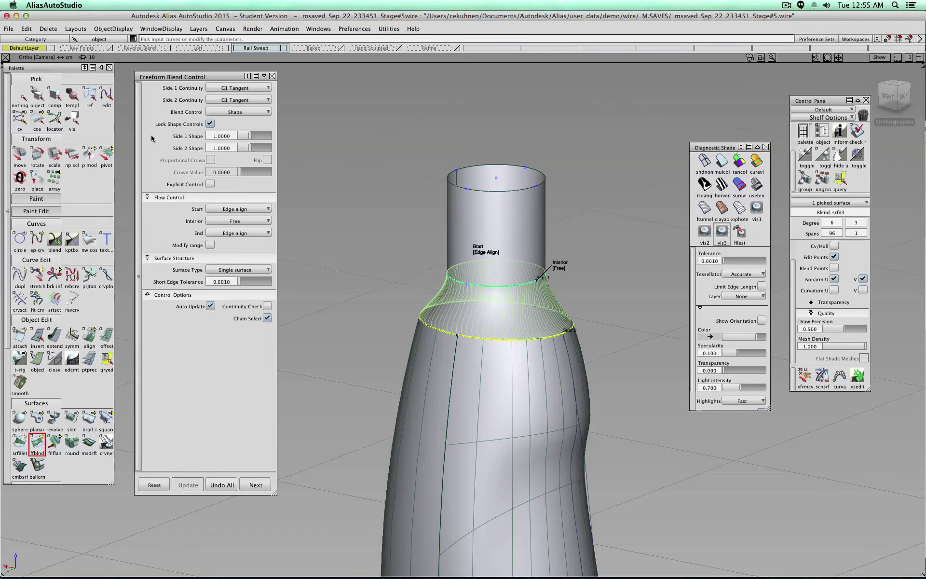
Delete the Freeform Blend surface between the neck and the body.
click(20, 97)
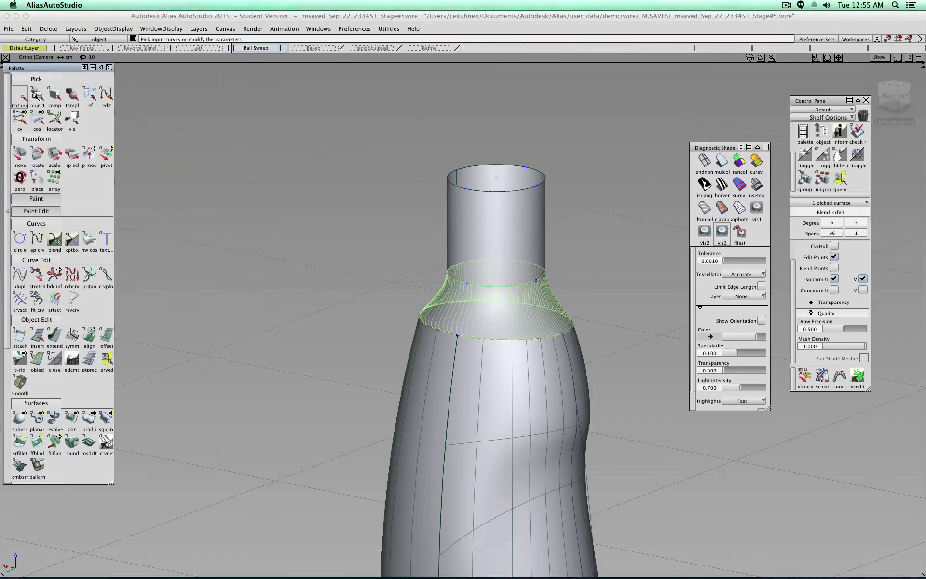
click(509, 312)
key(Delete)
Check the degree and spans of the neck surface and both body halves, clear the selection, and view the whole bottle.
click(479, 245)
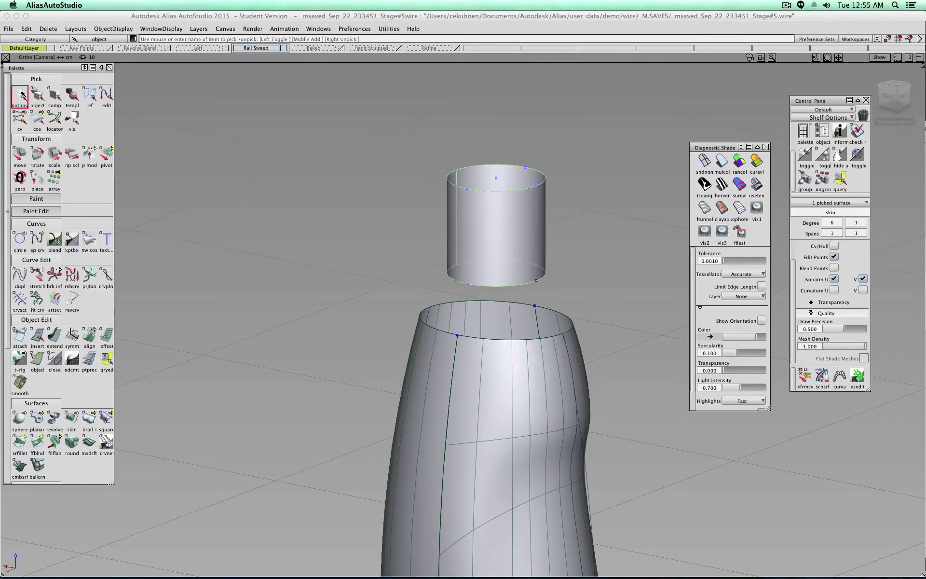
click(20, 96)
click(509, 368)
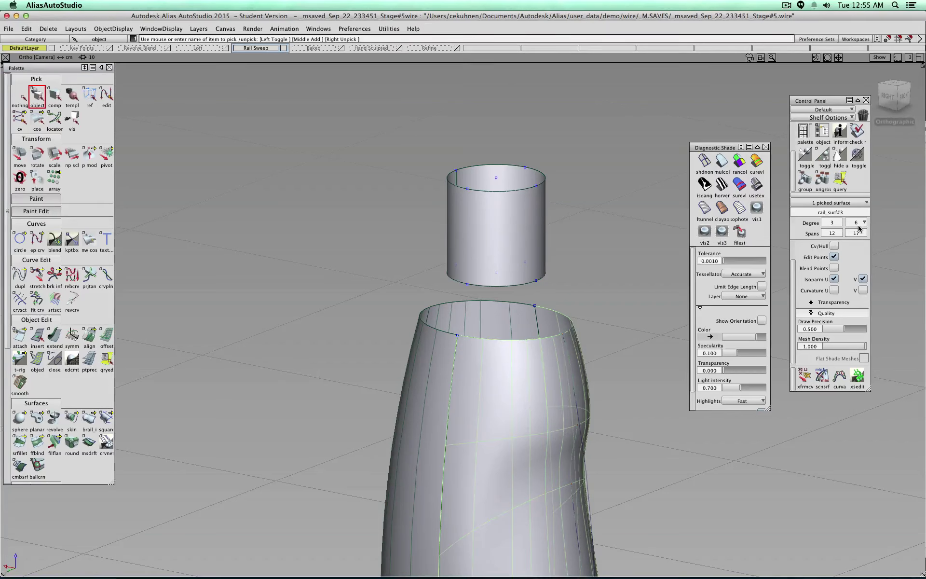
click(439, 356)
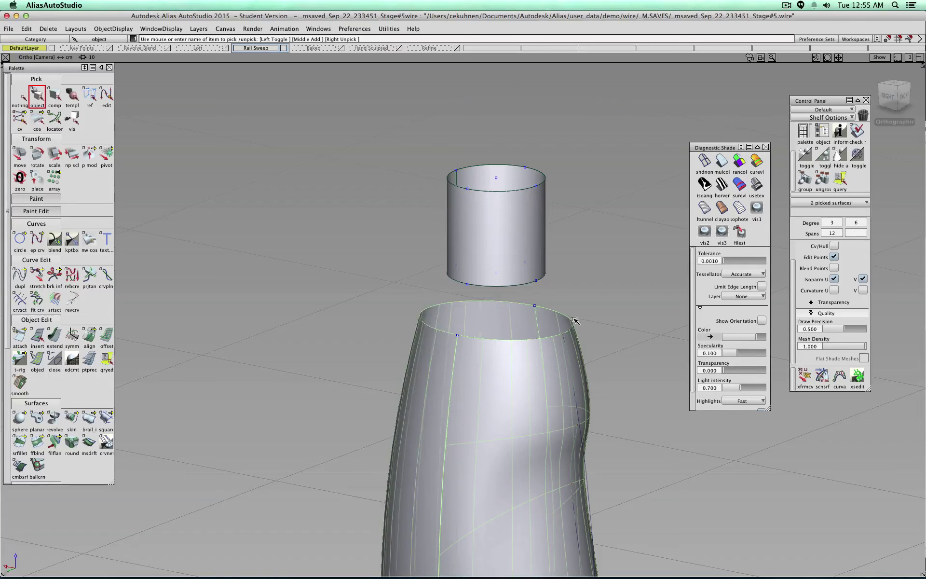
click(21, 94)
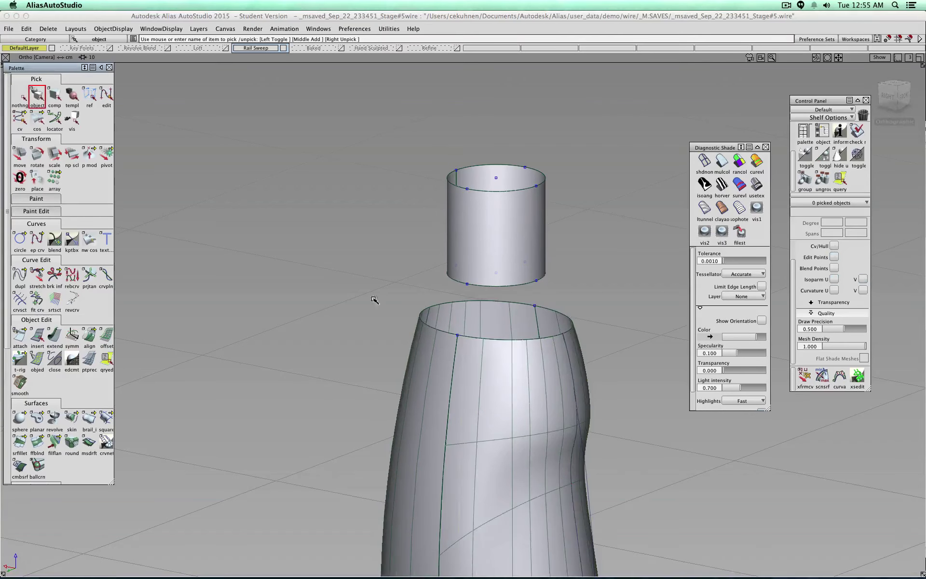
scroll(504, 409, down, 5)
scroll(530, 416, up, 2)
alt+shift+middle_drag(576, 411, 541, 348)
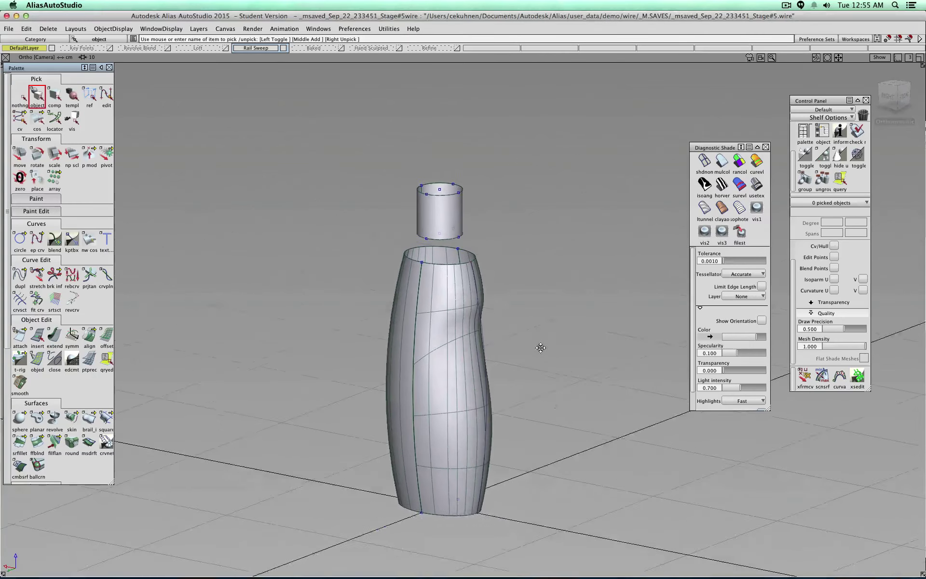
Duplicate both birail body halves in place and assign the copies to the Baked layer.
click(890, 95)
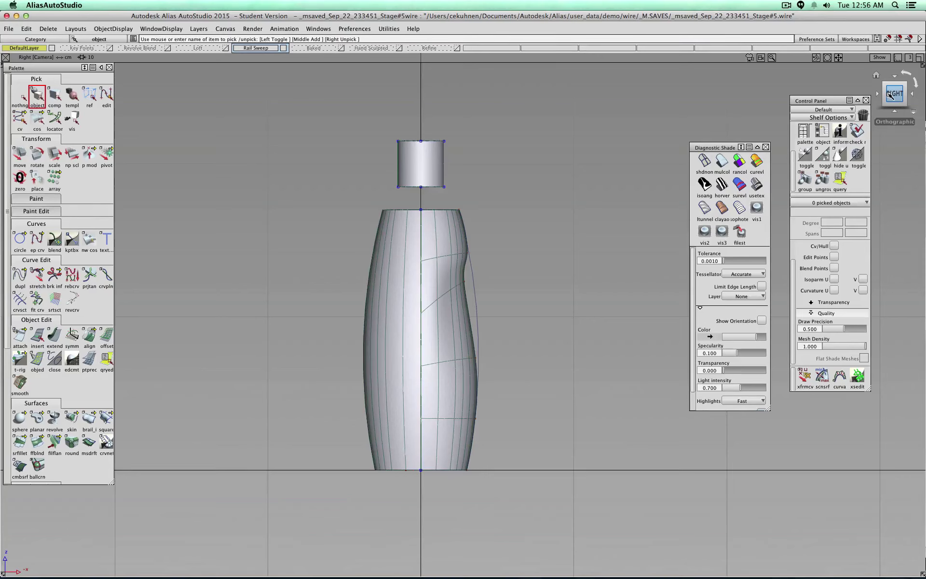
drag(895, 93, 826, 123)
alt+shift+right_drag(447, 202, 434, 217)
alt+shift+middle_drag(502, 169, 534, 257)
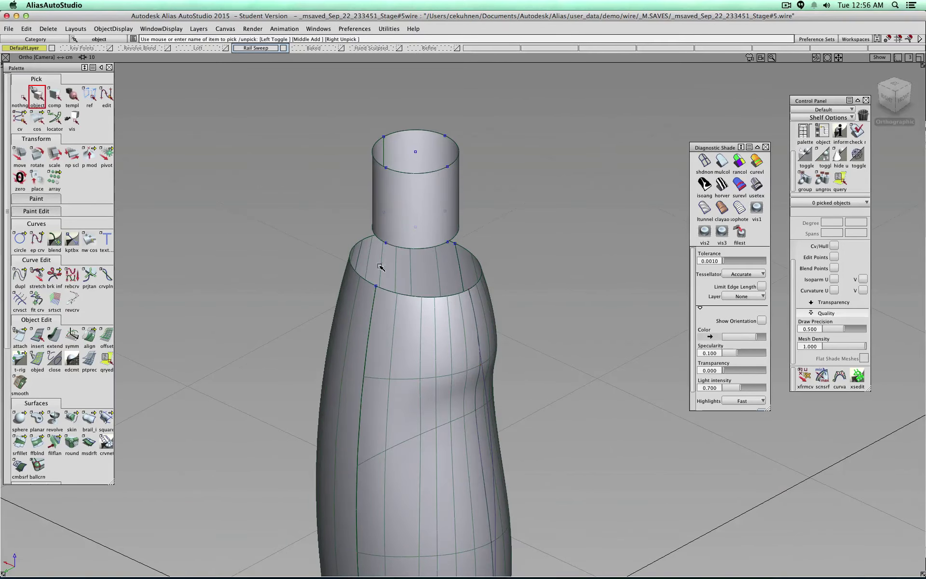
click(365, 289)
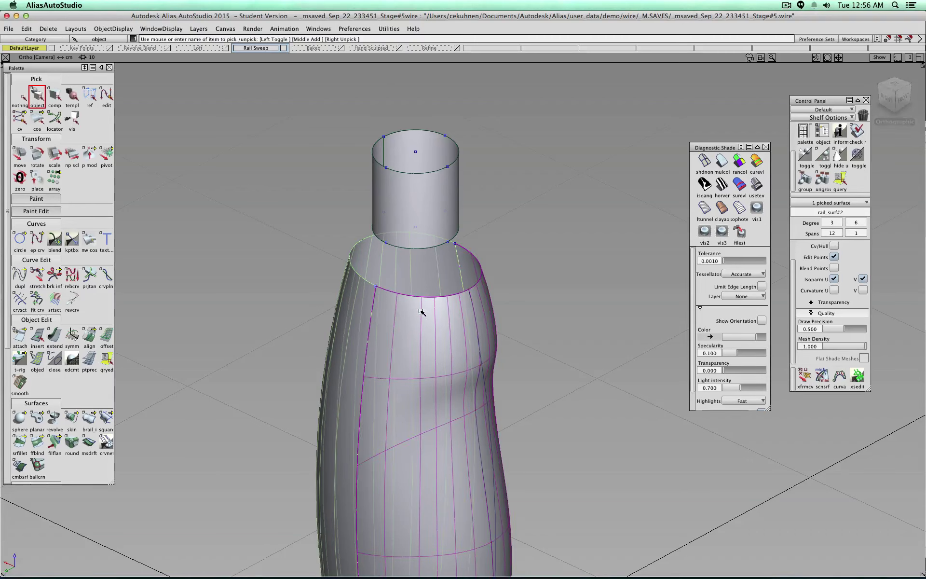
click(474, 269)
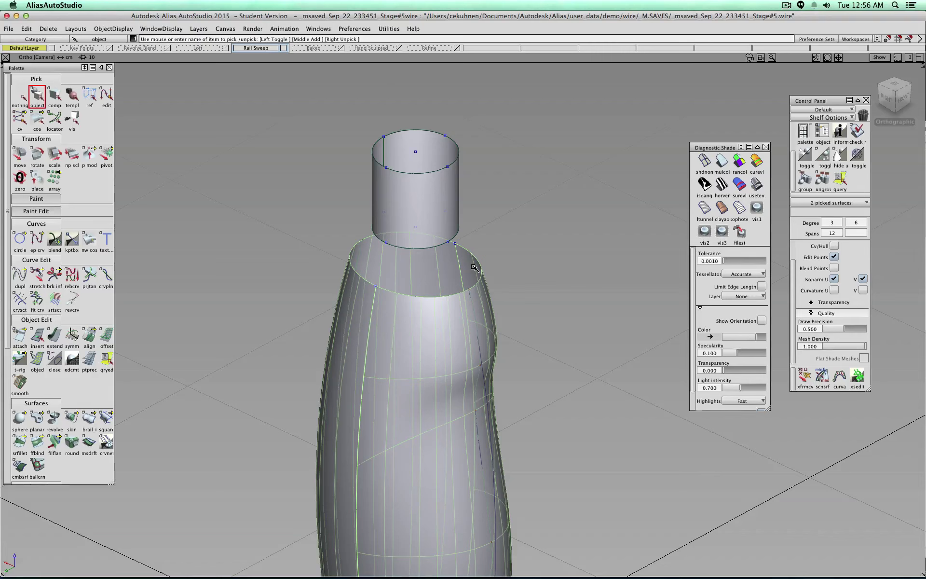
key(super+v)
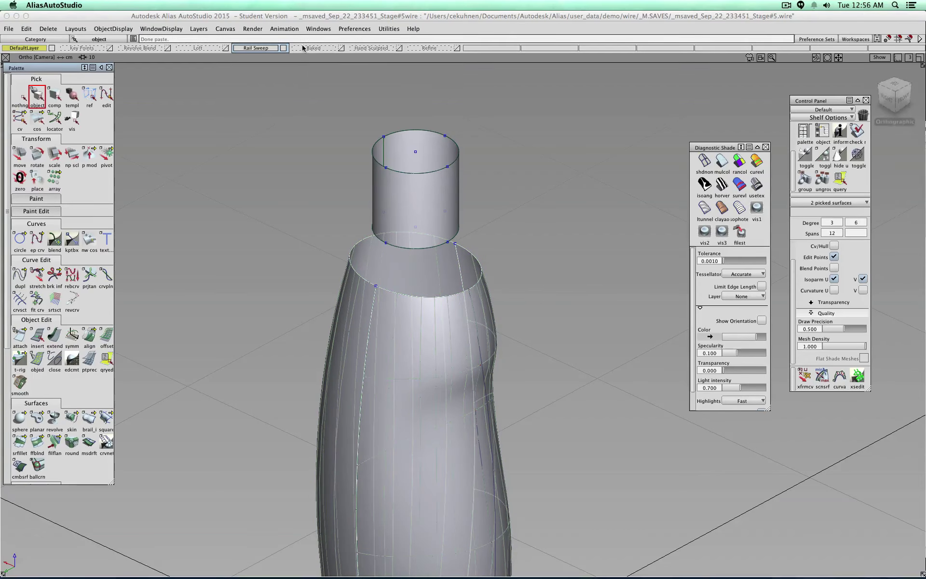
right_click(314, 48)
click(317, 58)
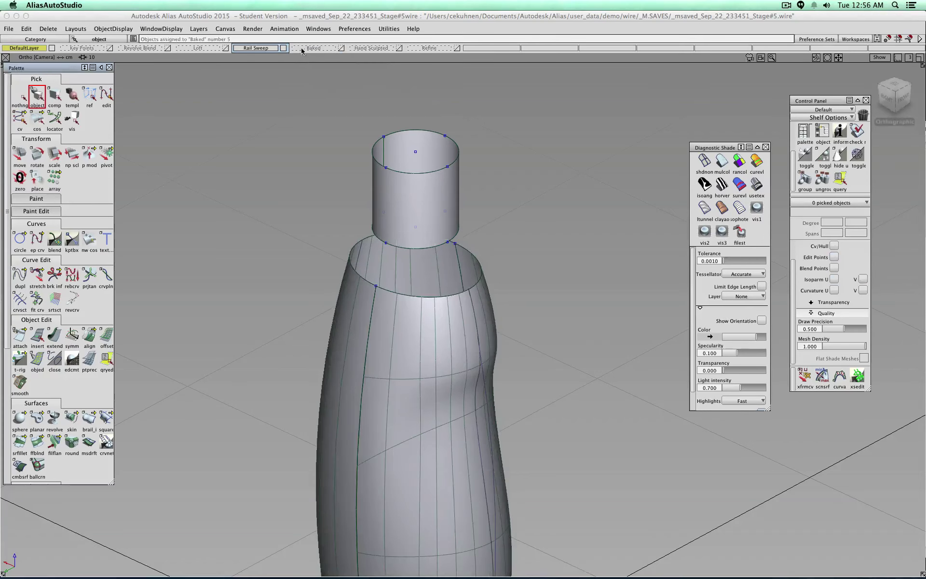
Hide the Rail Sweep layer, make the Baked layer visible and active, and examine the copied body halves.
click(284, 48)
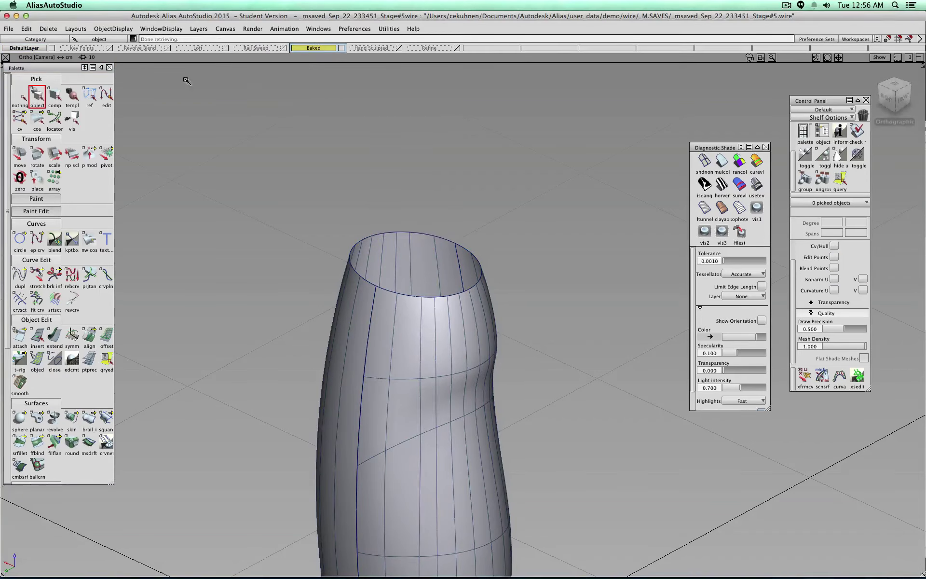
click(24, 93)
alt+shift+drag(283, 316, 384, 321)
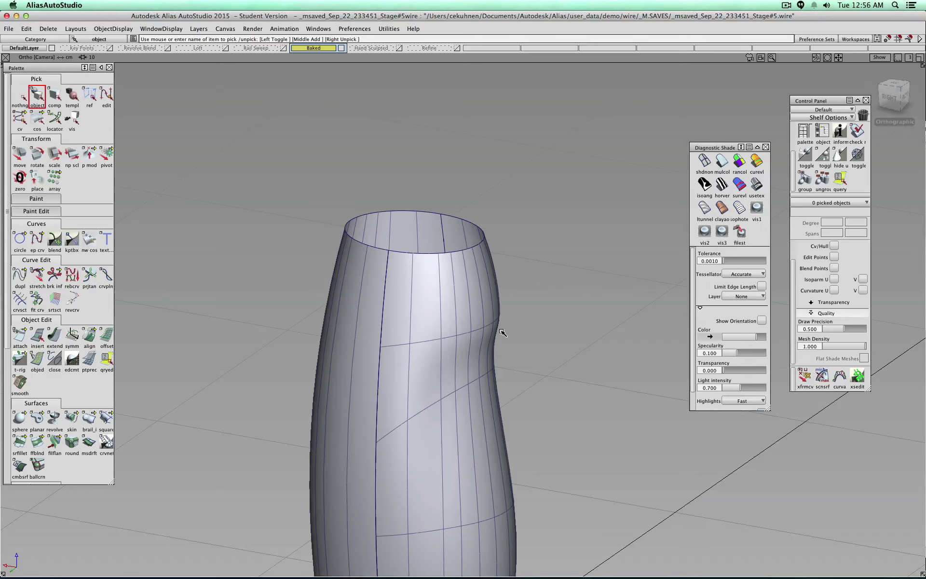
alt+shift+middle_drag(548, 368, 542, 230)
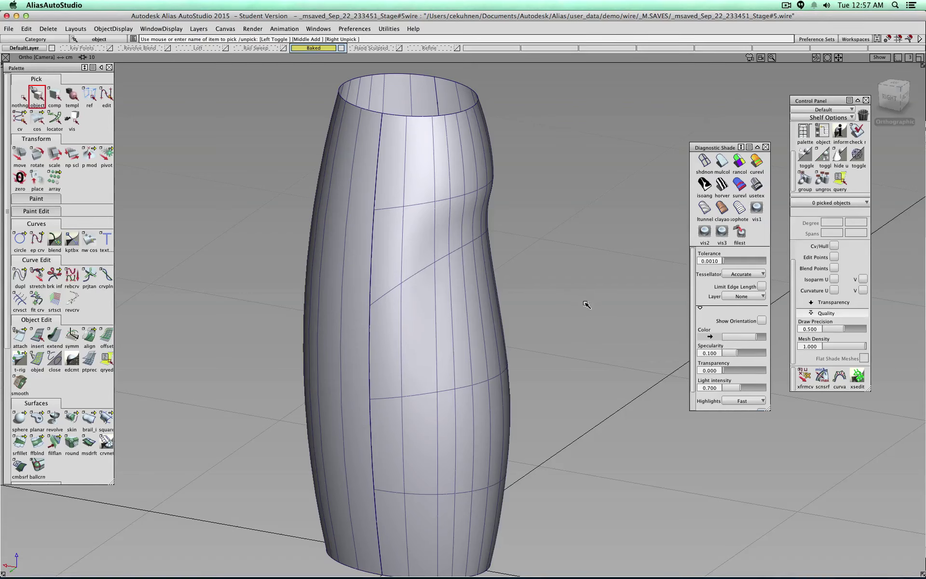
Attach the two copied body halves along their shared side seam, using the Blend type with Insert Spans and Keep Originals off.
click(24, 333)
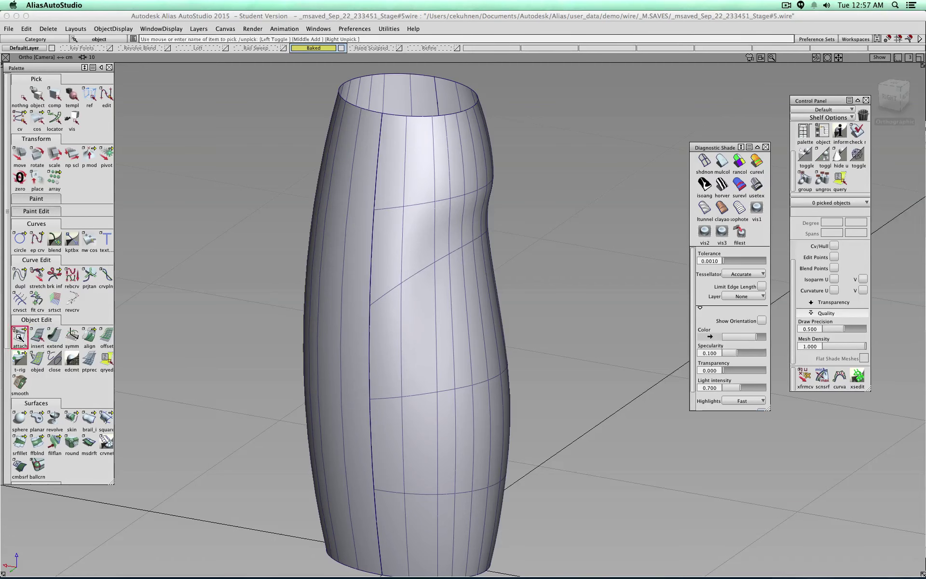
double_click(19, 338)
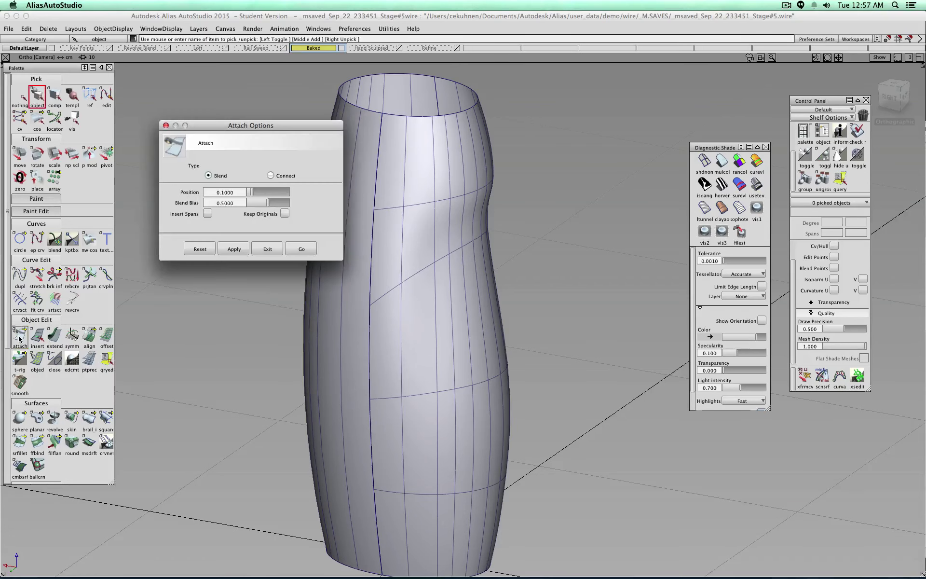
click(270, 175)
click(208, 176)
click(207, 213)
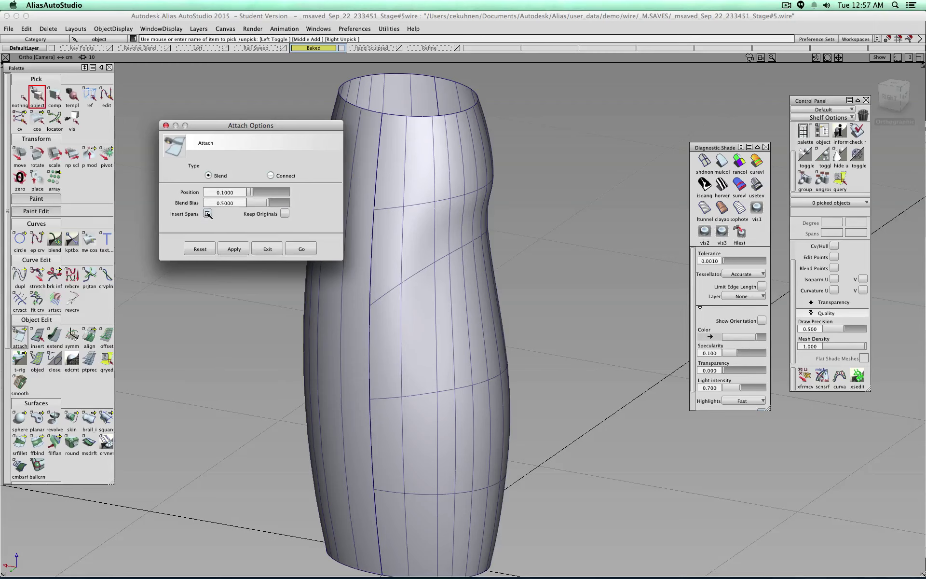
click(300, 249)
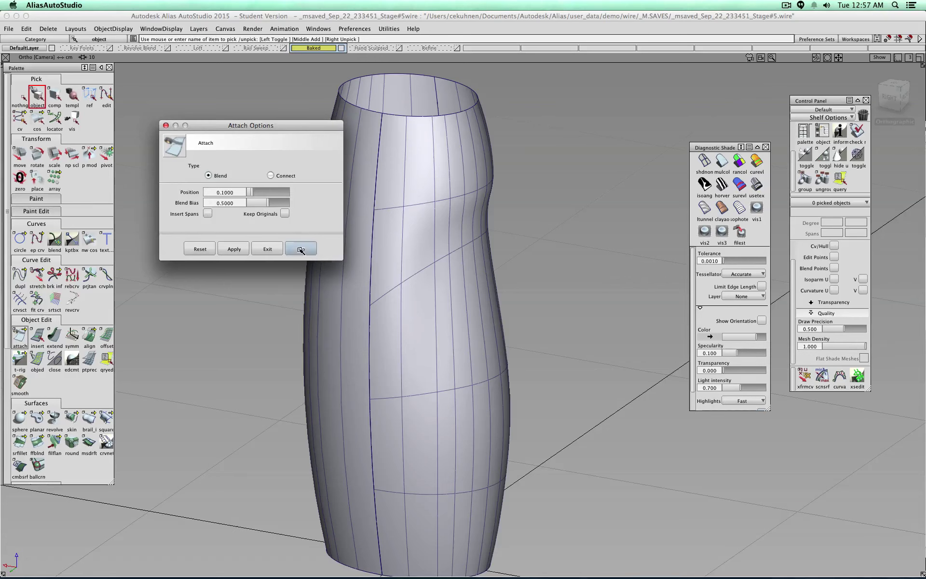
click(379, 155)
click(380, 161)
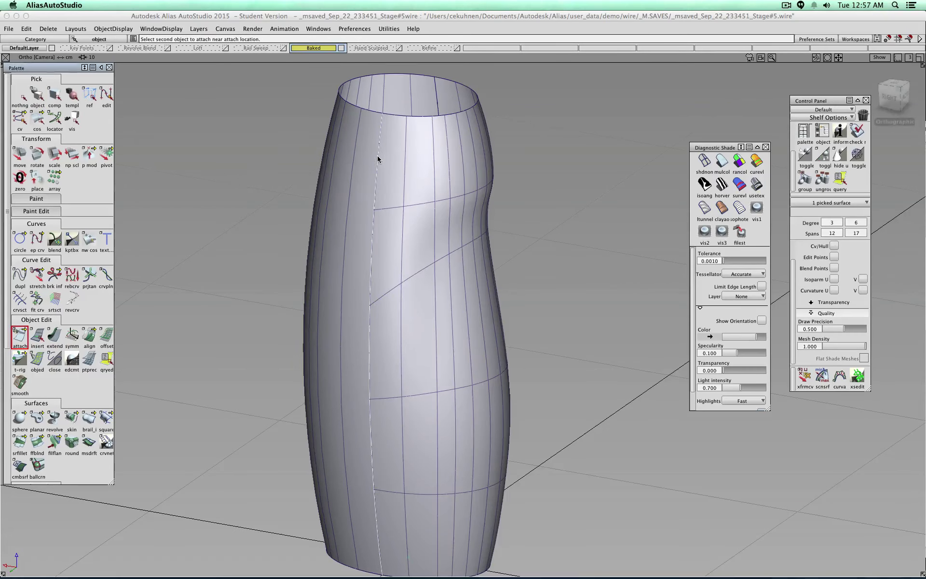
click(379, 158)
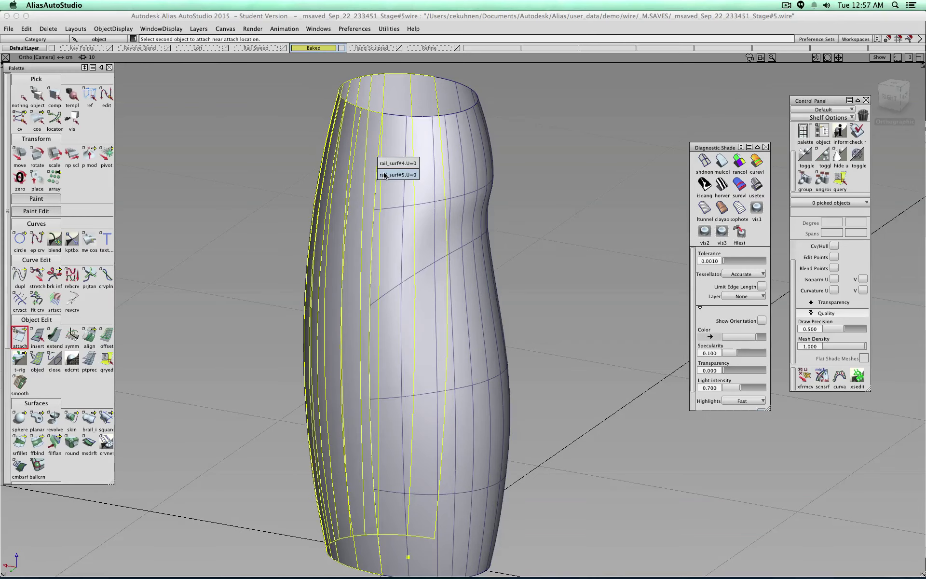
click(384, 174)
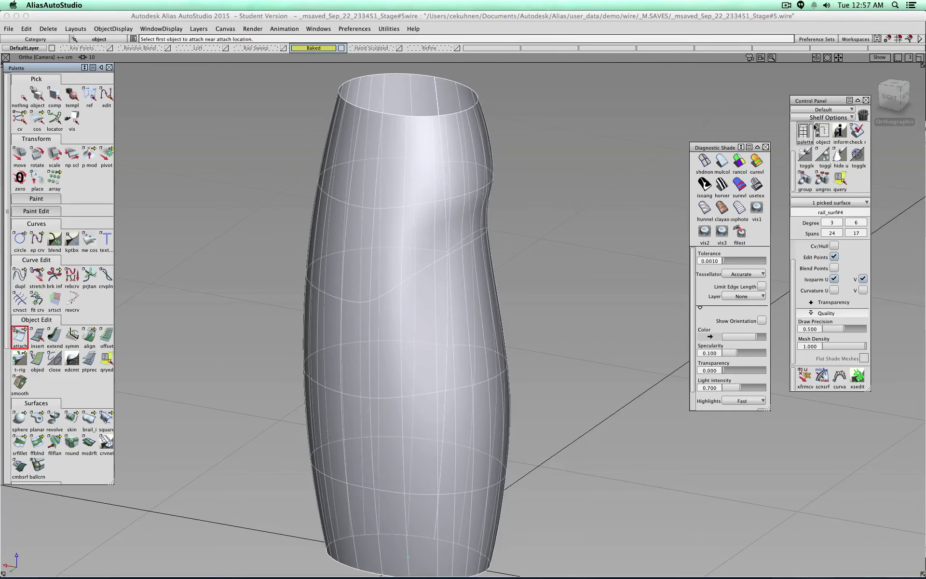
Detach the attached body surface lengthwise along its back and front centre isoparms.
drag(891, 96, 647, 123)
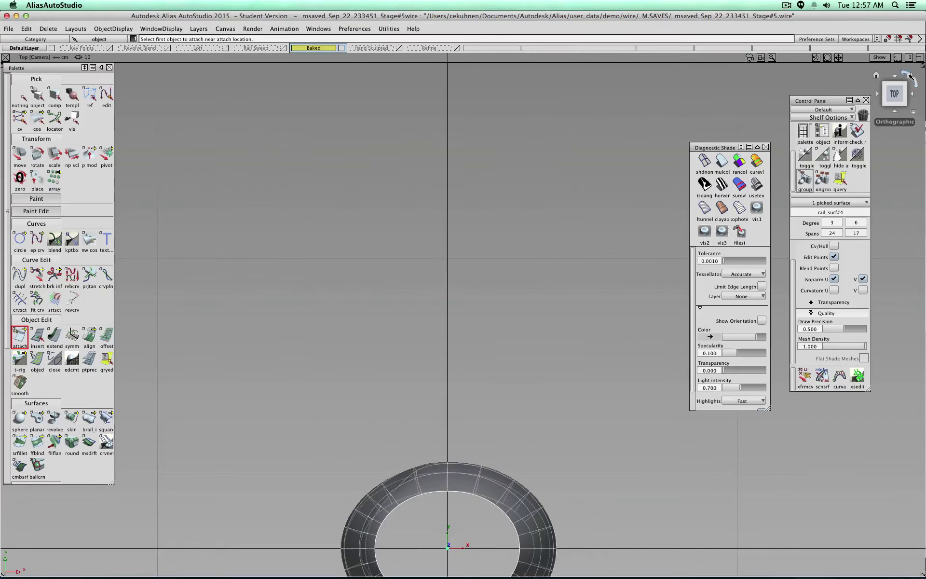
click(908, 75)
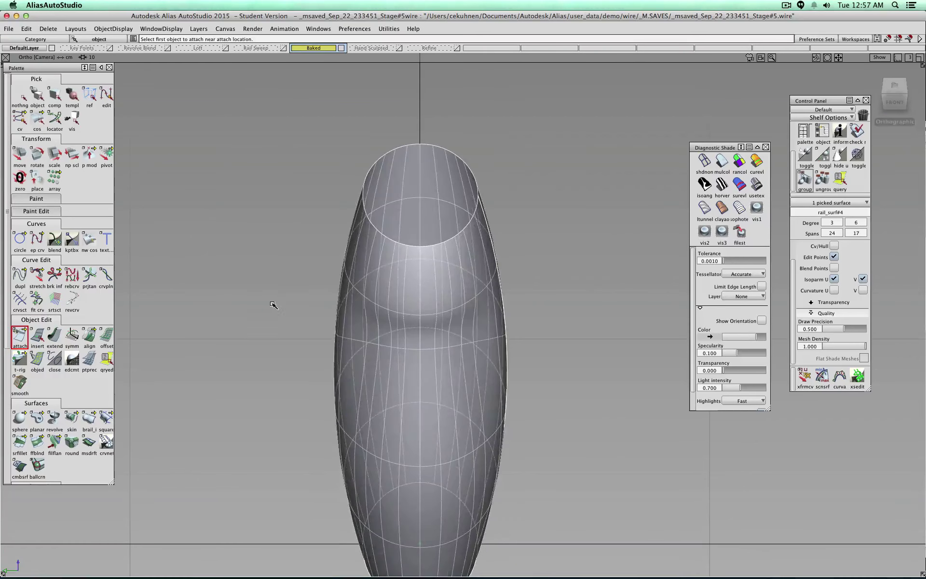
drag(20, 336, 56, 338)
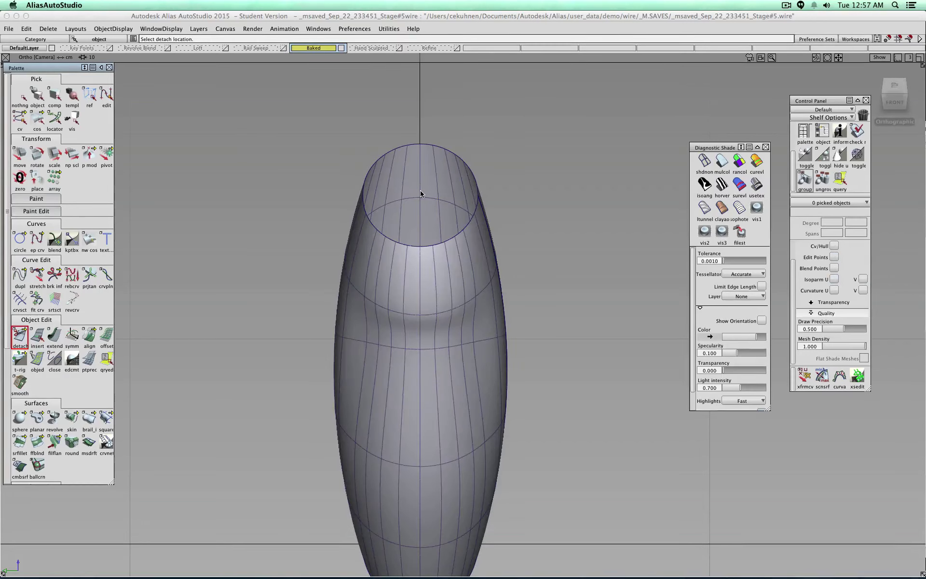
mouse_move(420, 194)
mouse_down()
mouse_move(434, 201)
mouse_move(399, 186)
mouse_move(419, 185)
mouse_up()
click(912, 561)
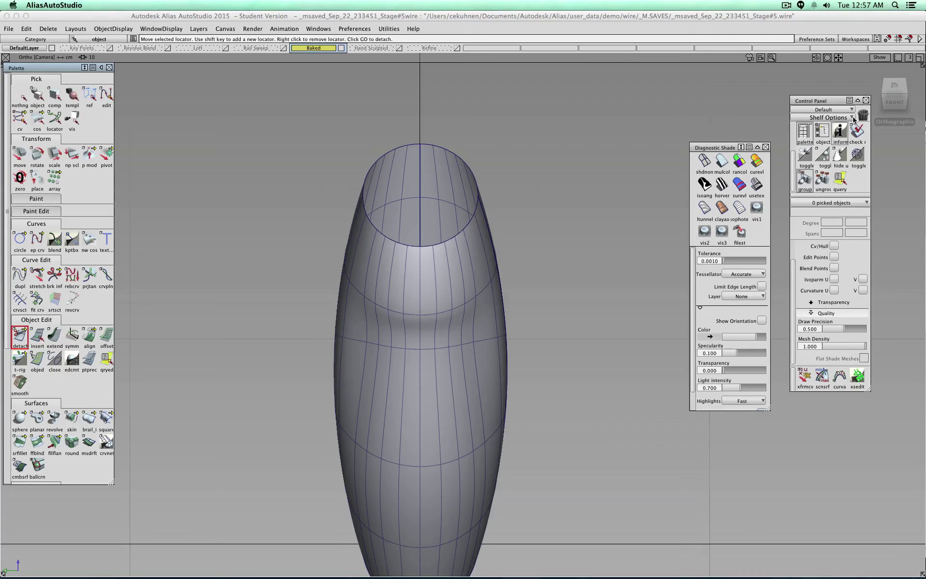
click(880, 99)
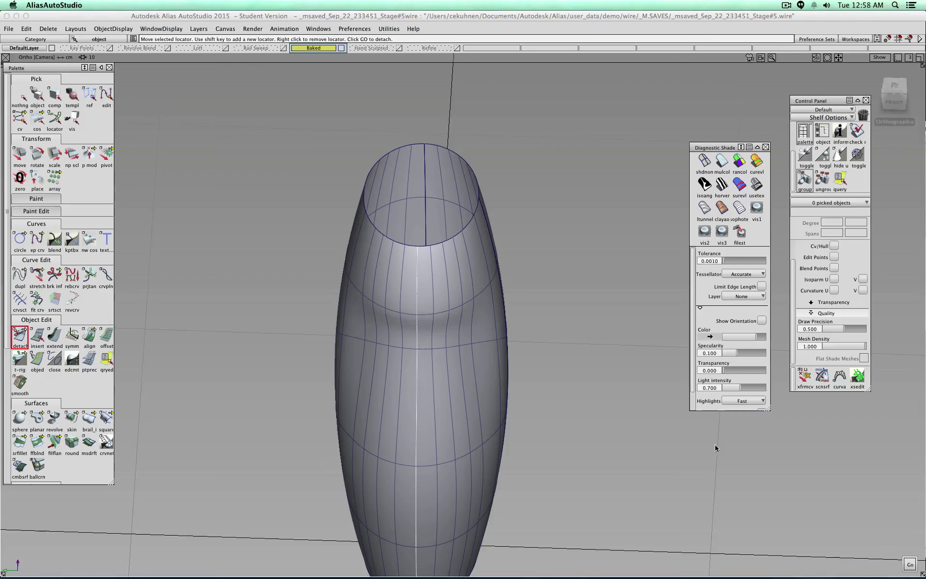
Delete the two detached body pieces that meet at the remaining side seam, leaving only the opposite half of the body.
click(37, 95)
click(464, 214)
click(464, 214)
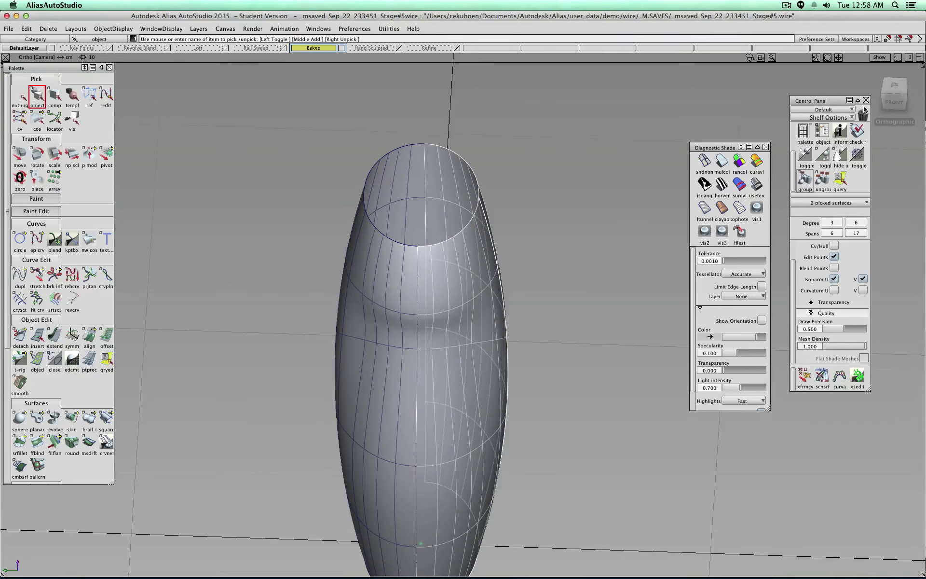
drag(893, 101, 766, 99)
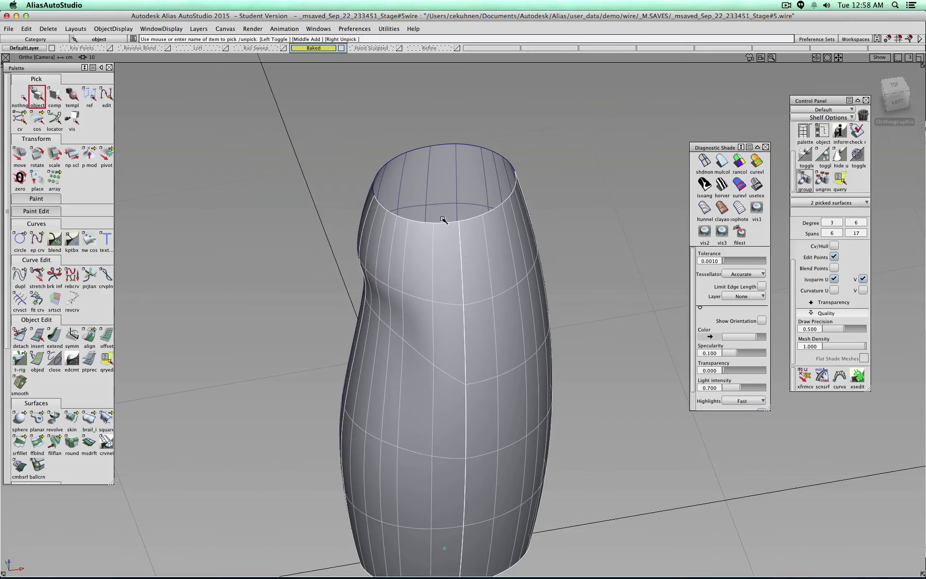
key(Delete)
click(425, 316)
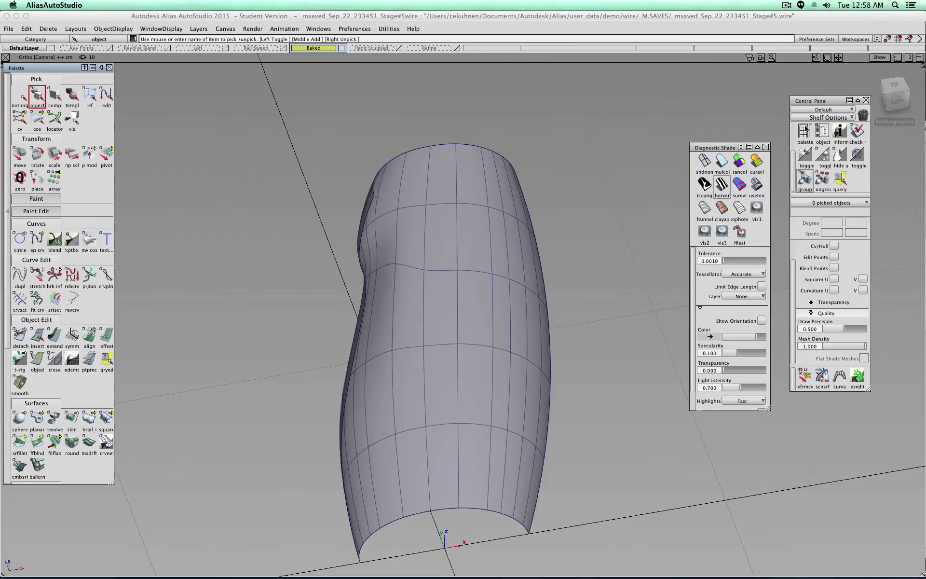
Check the remaining body half from above and at an angle, and turn on symmetry for the Baked layer.
drag(892, 99, 555, 91)
click(895, 87)
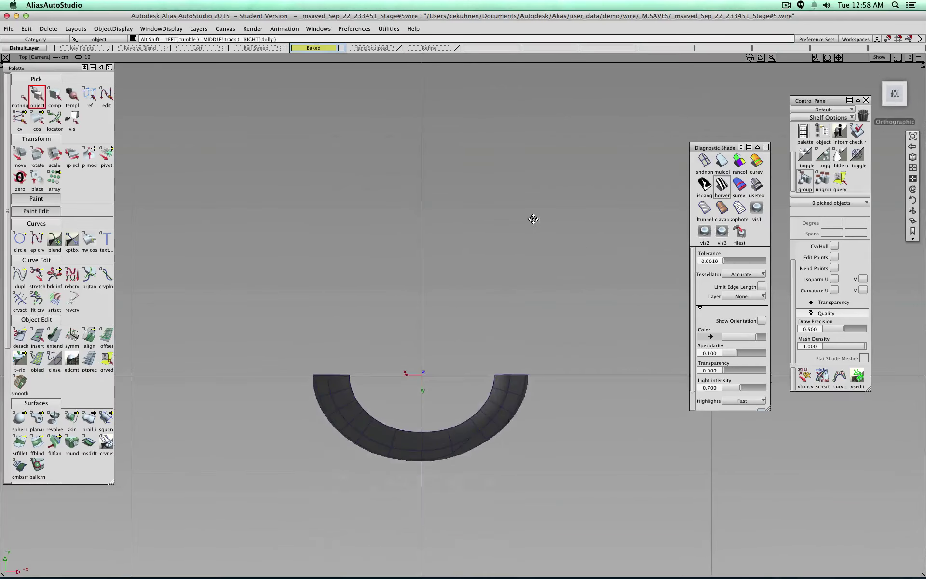
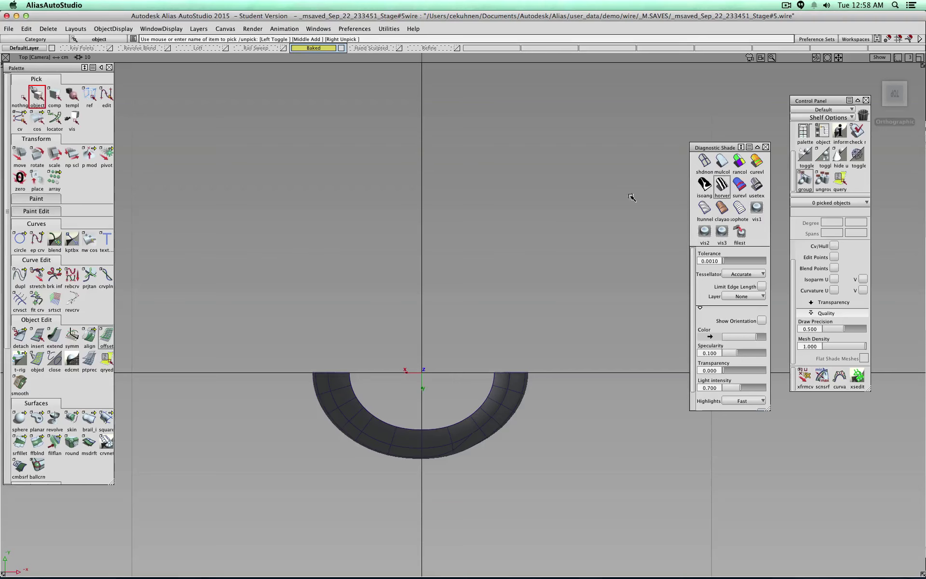
click(903, 101)
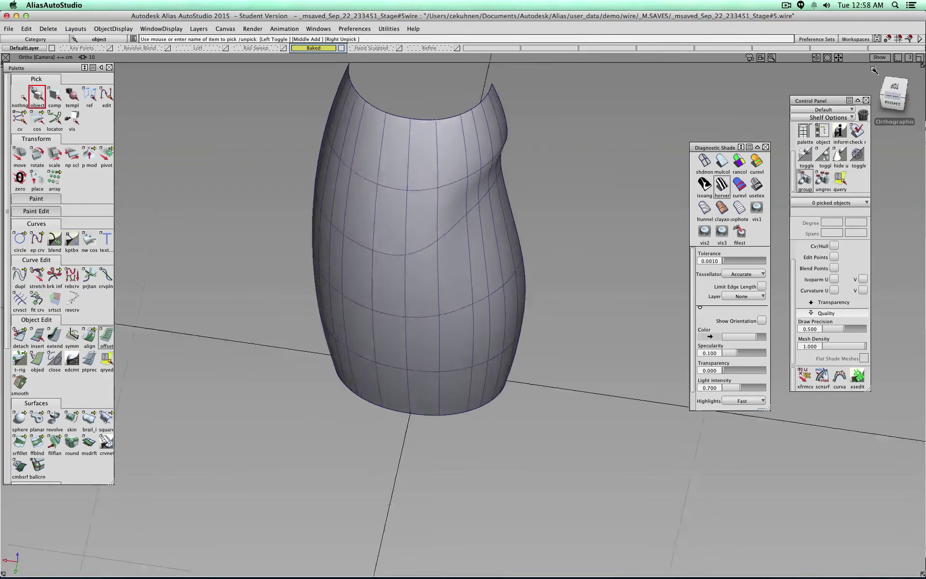
alt+shift+drag(605, 252, 405, 226)
drag(325, 49, 327, 93)
Evaluate the mirrored body with BW Horz stripe shading and Showroom reflection shading, and restore the multi-colour shading.
alt+shift+drag(654, 223, 629, 207)
click(721, 184)
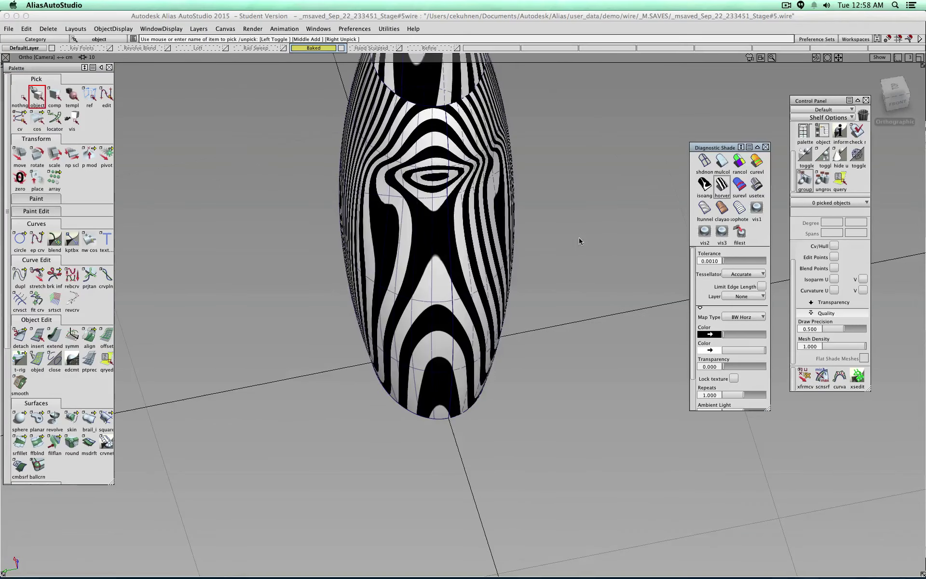
alt+shift+drag(567, 238, 418, 182)
click(757, 207)
mouse_move(583, 209)
alt+shift+mouse_down()
mouse_move(489, 119)
mouse_move(489, 87)
alt+shift+mouse_up()
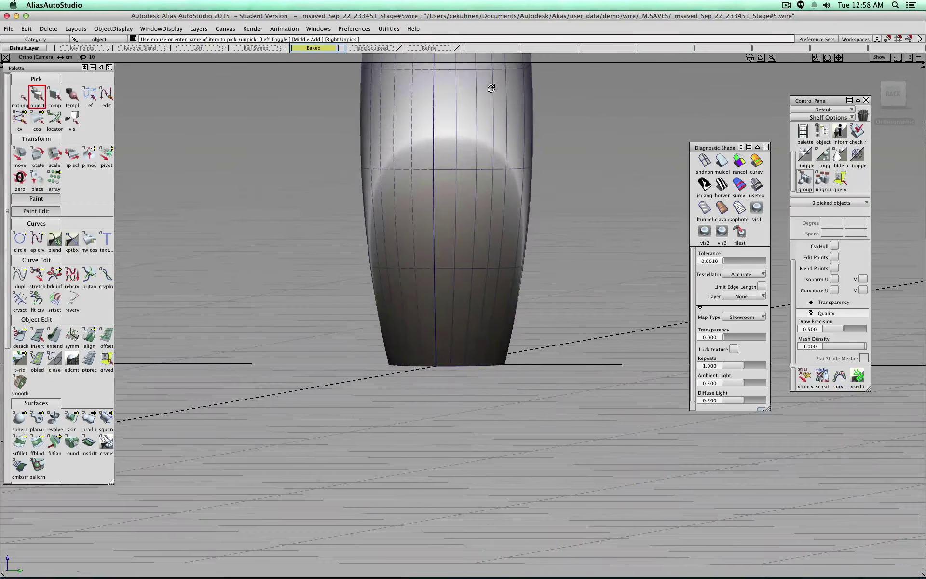
click(27, 98)
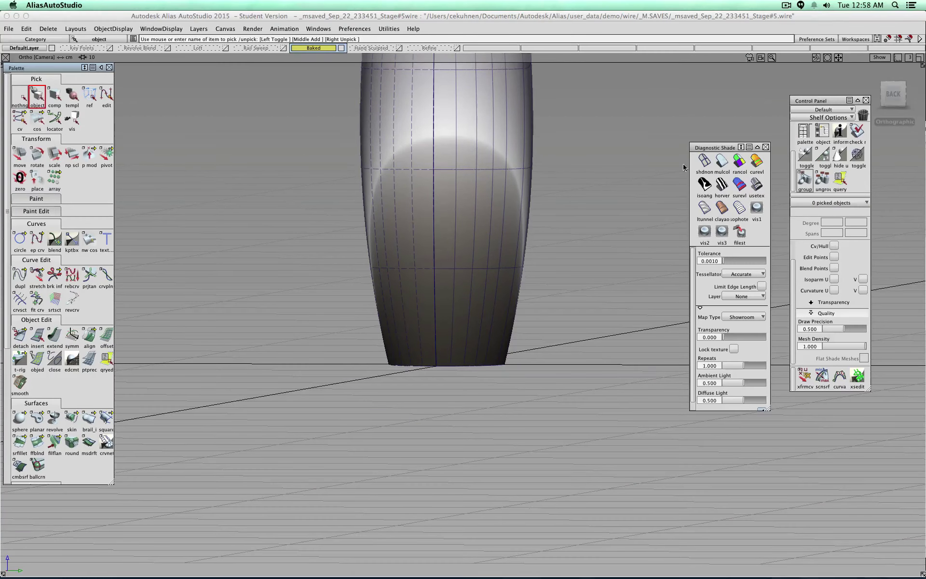
click(726, 168)
alt+shift+drag(612, 283, 175, 414)
Evaluate the body half with Dynamic Section curvature combs, moving the three section planes to a Z height of 4.06.
scroll(63, 385, down, 5)
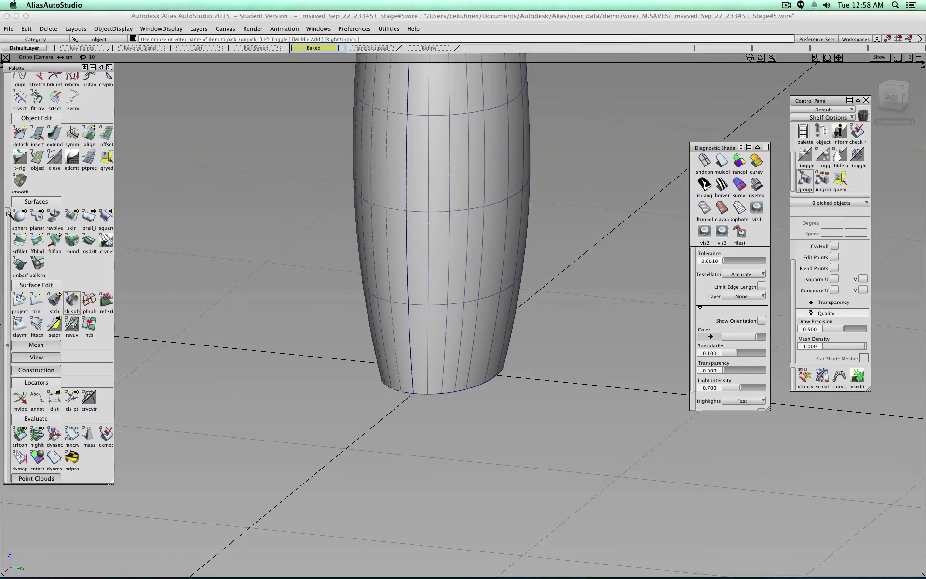
click(54, 445)
click(442, 331)
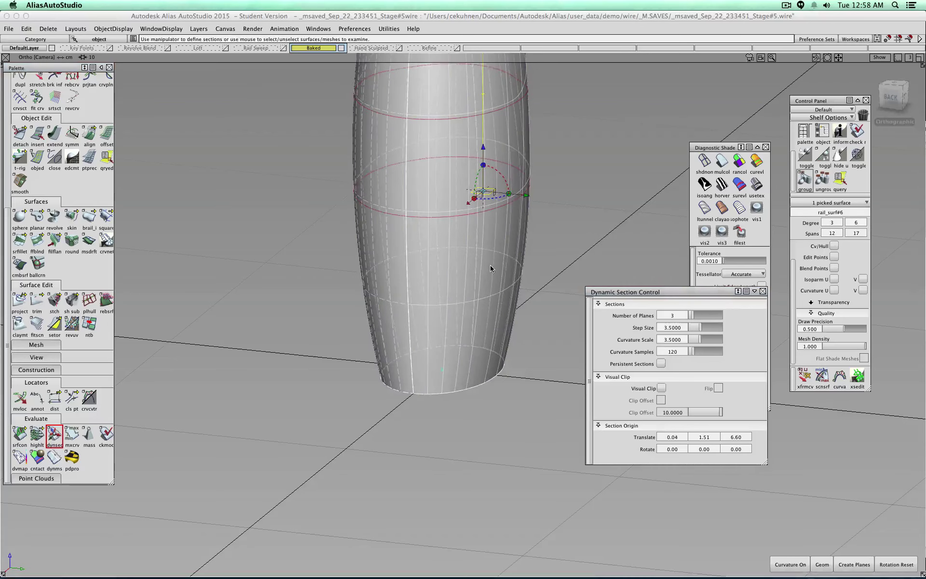
alt+shift+right_drag(490, 268, 564, 321)
click(800, 565)
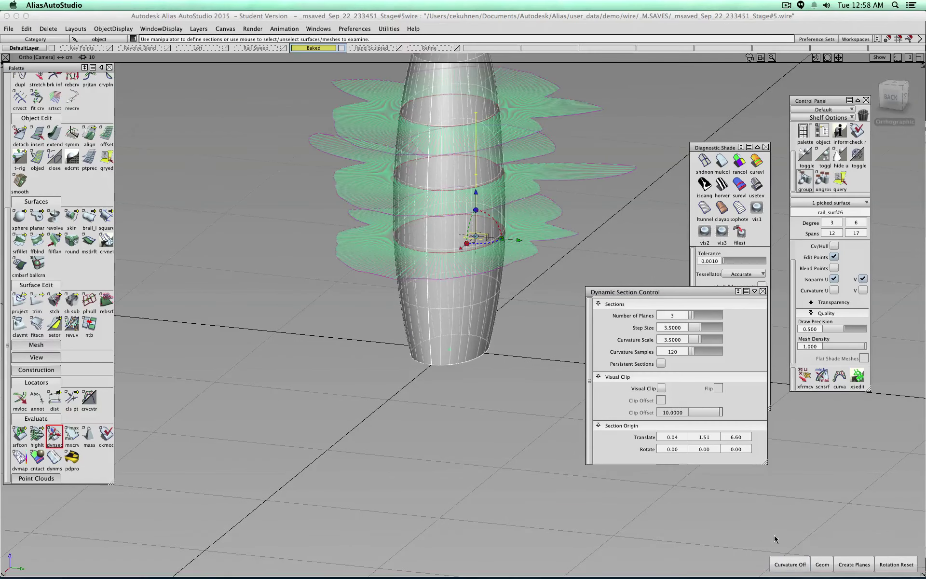
alt+shift+drag(633, 171, 463, 292)
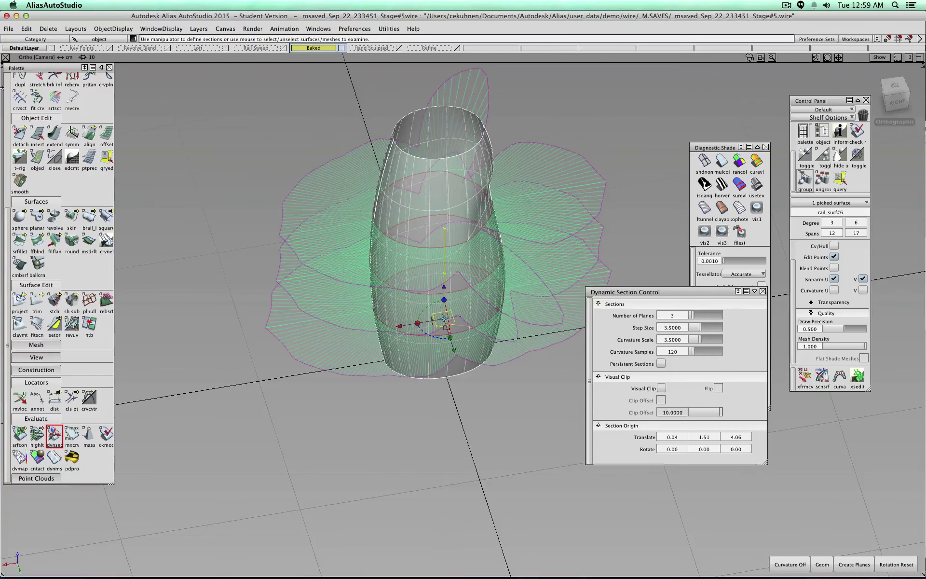
scroll(8, 125, up, 10)
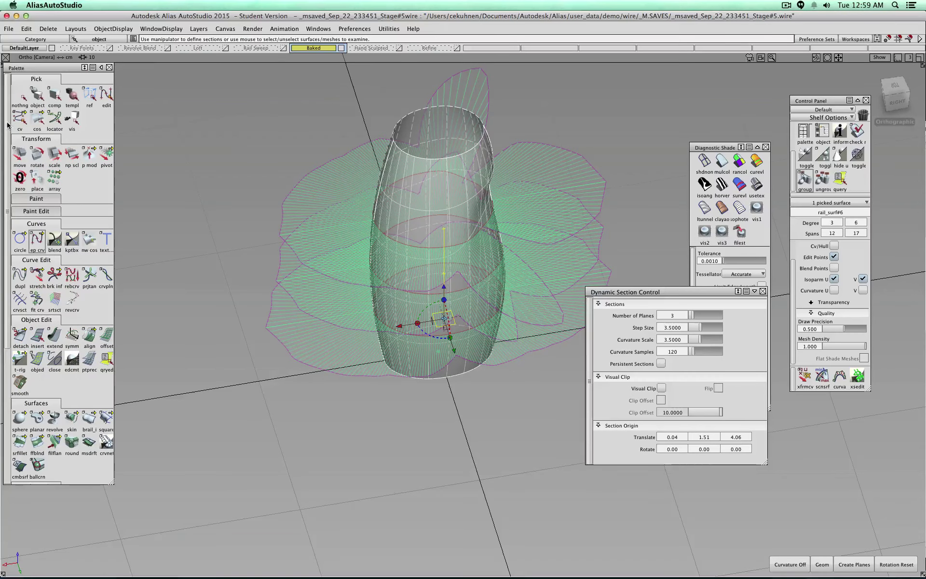
click(21, 99)
Display the CVs and hulls of the body half.
alt+shift+drag(556, 201, 427, 174)
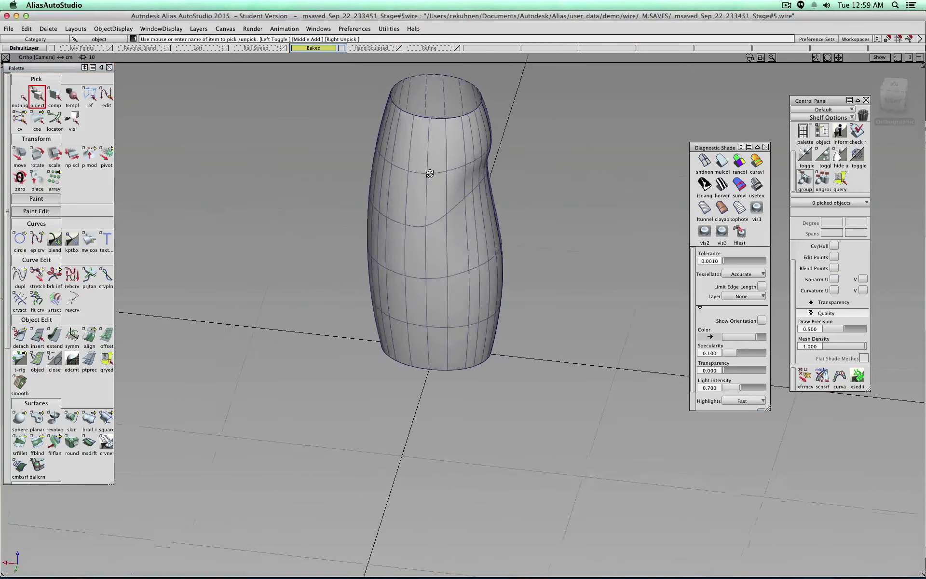
alt+shift+middle_drag(621, 145, 574, 204)
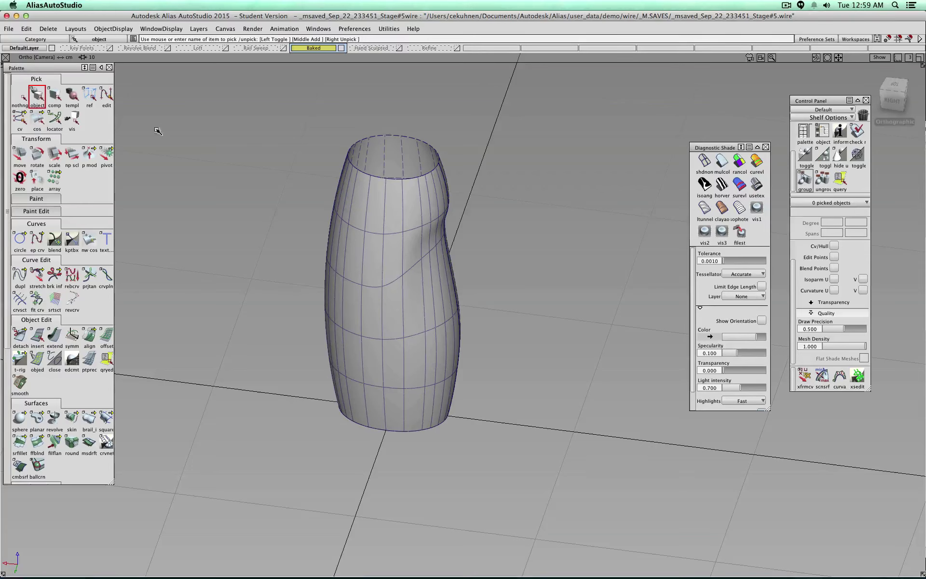
click(395, 202)
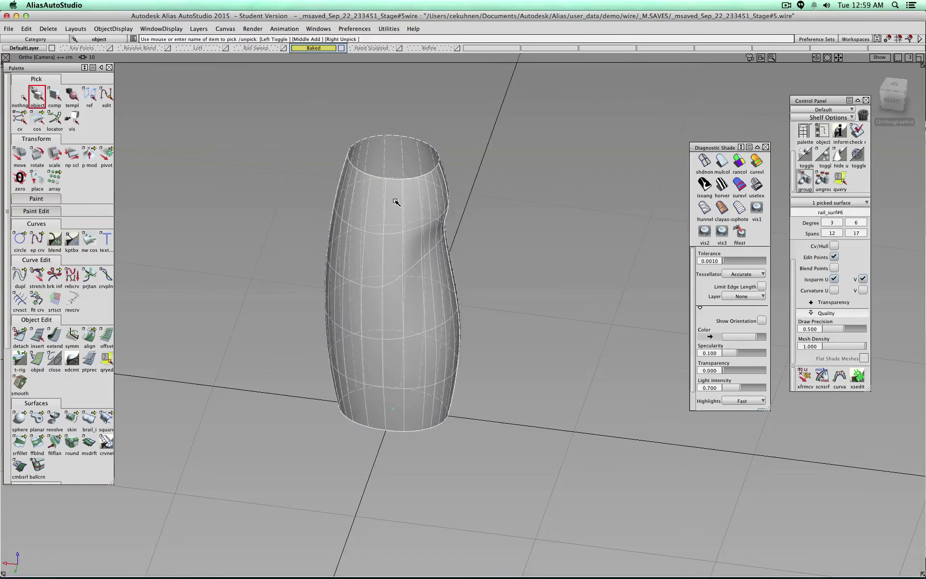
click(834, 245)
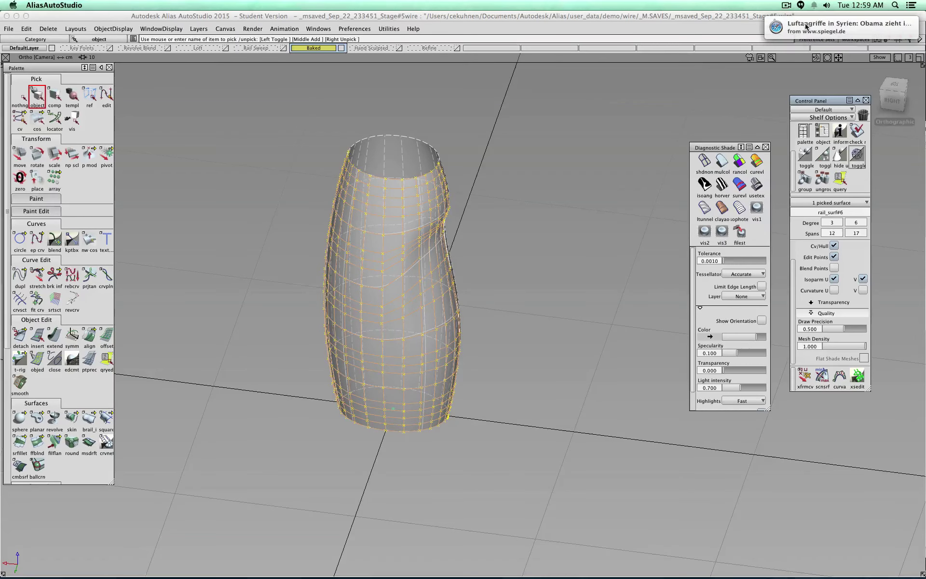
click(830, 31)
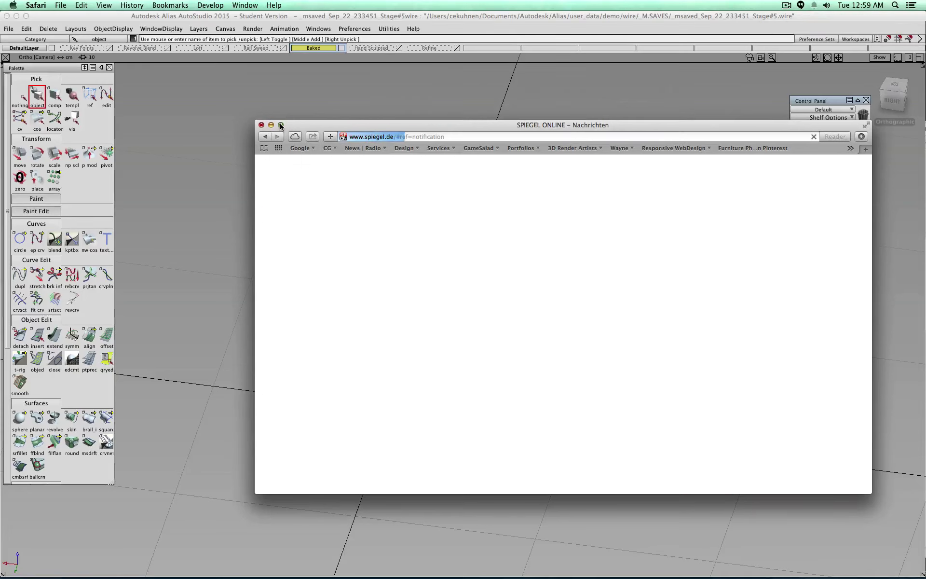
click(271, 125)
click(502, 125)
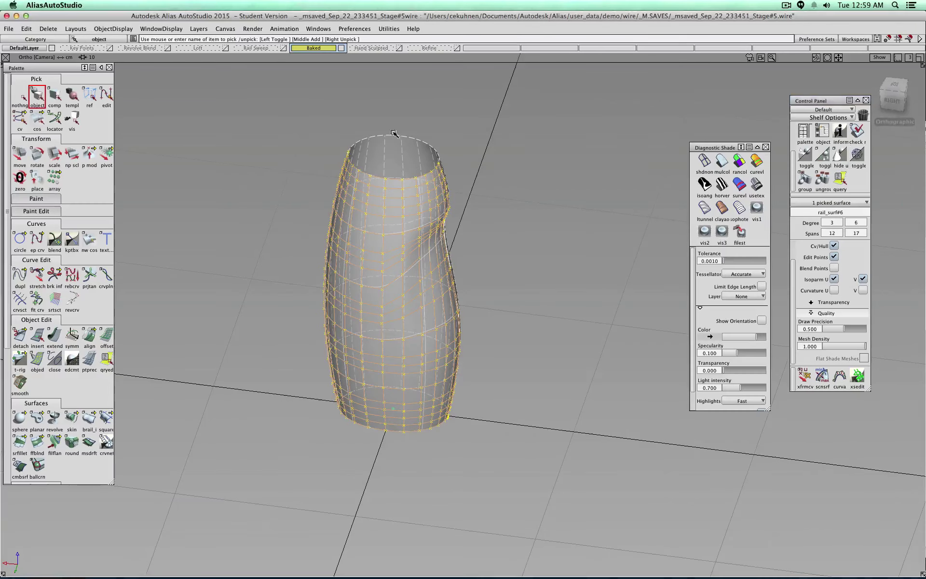
Examine the body half's CV rows along the front and across the former side seam.
click(21, 97)
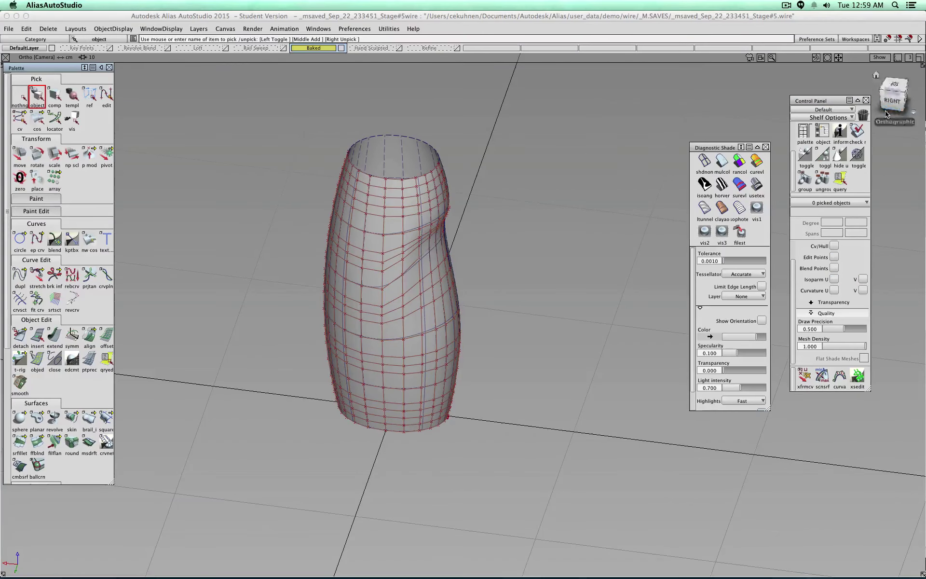
drag(890, 101, 782, 92)
scroll(535, 208, up, 5)
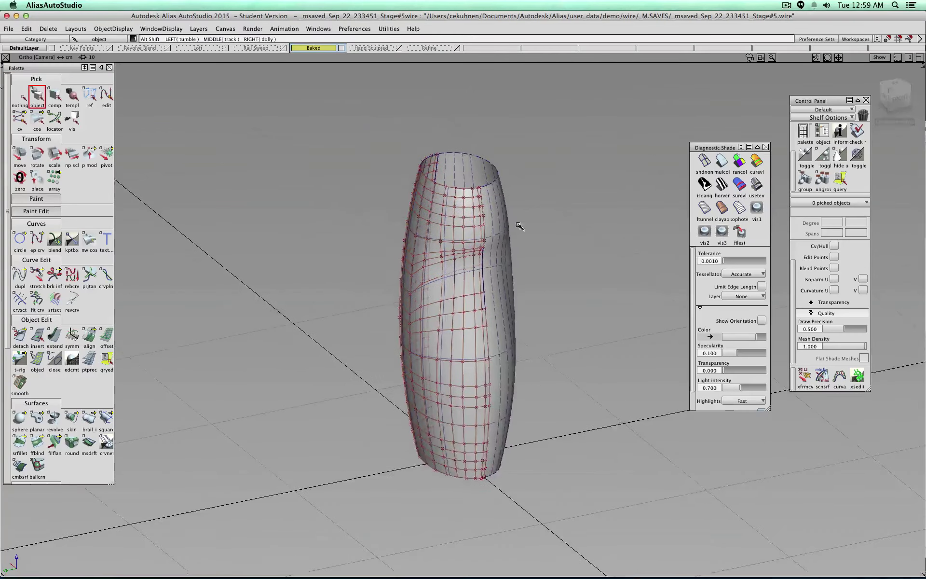
alt+shift+drag(634, 258, 924, 227)
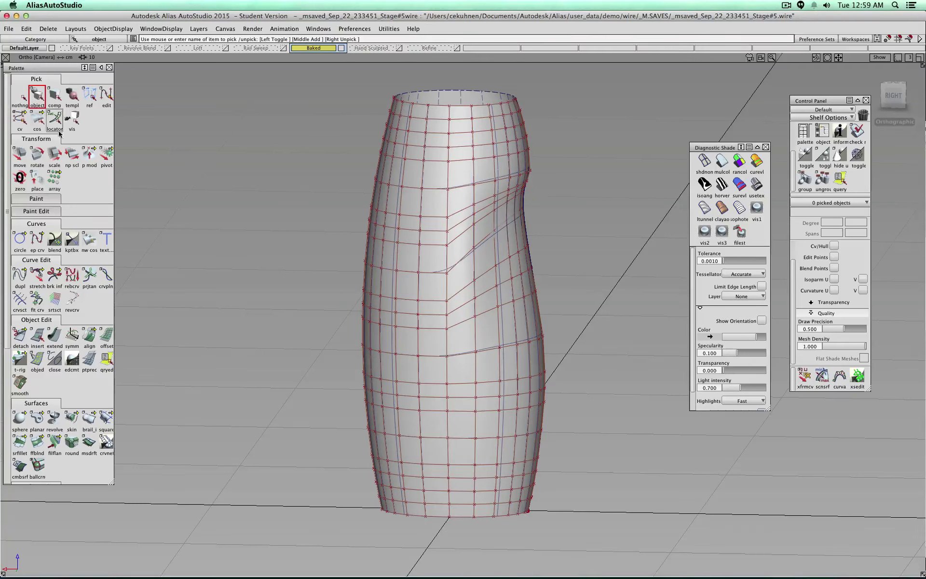
click(36, 99)
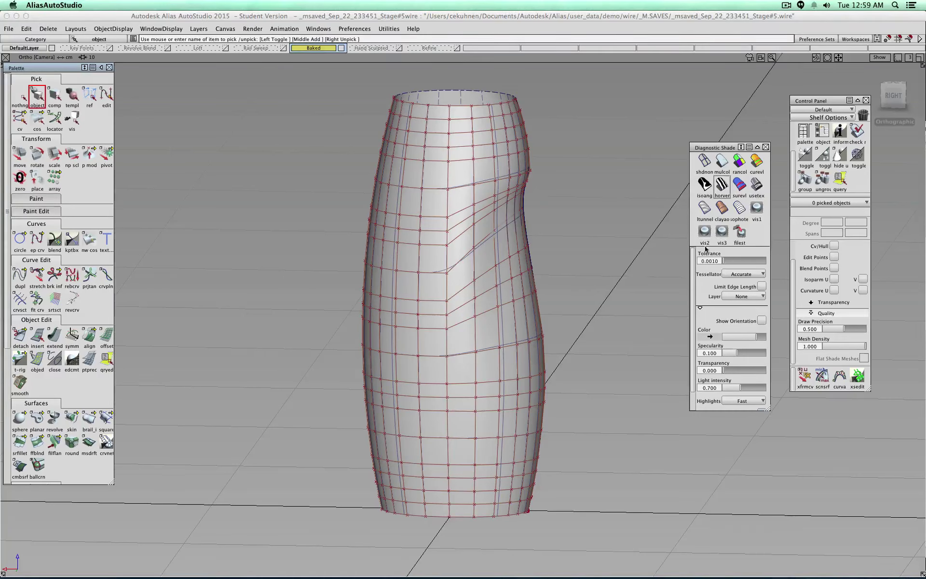
click(455, 181)
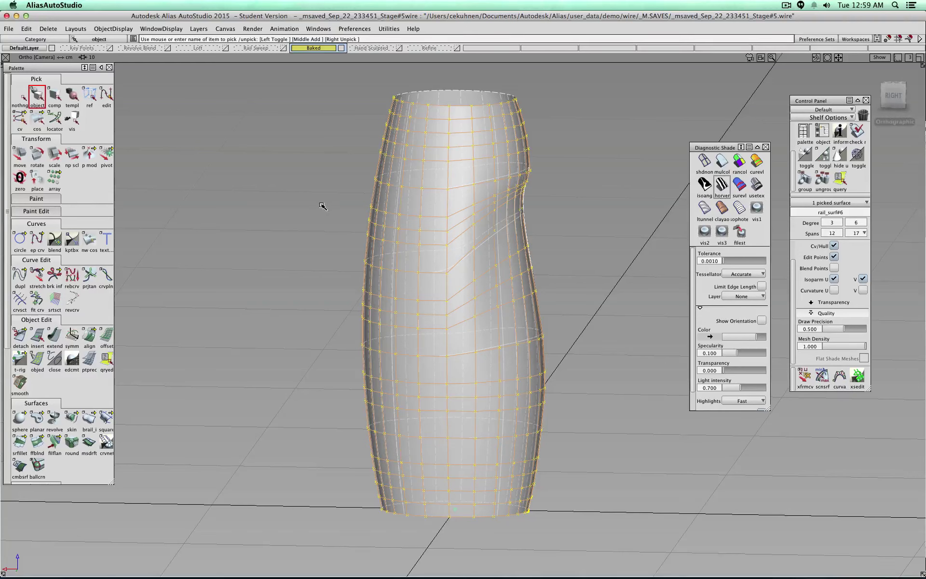
scroll(111, 220, down, 8)
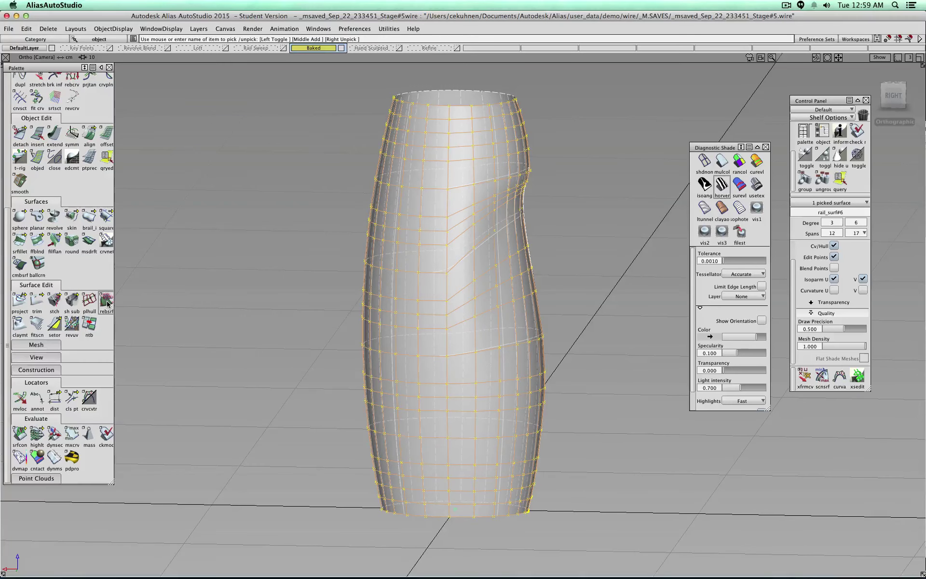
click(106, 302)
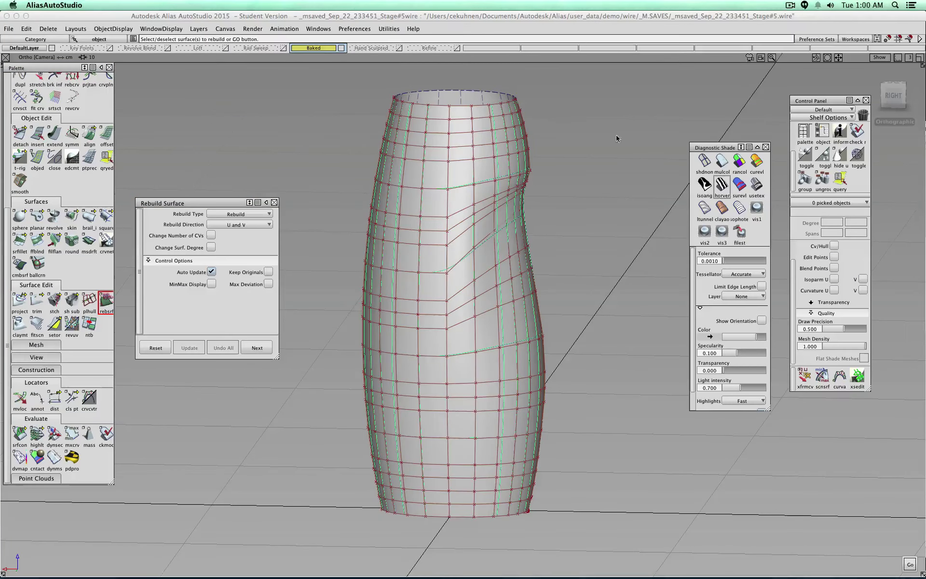
click(212, 271)
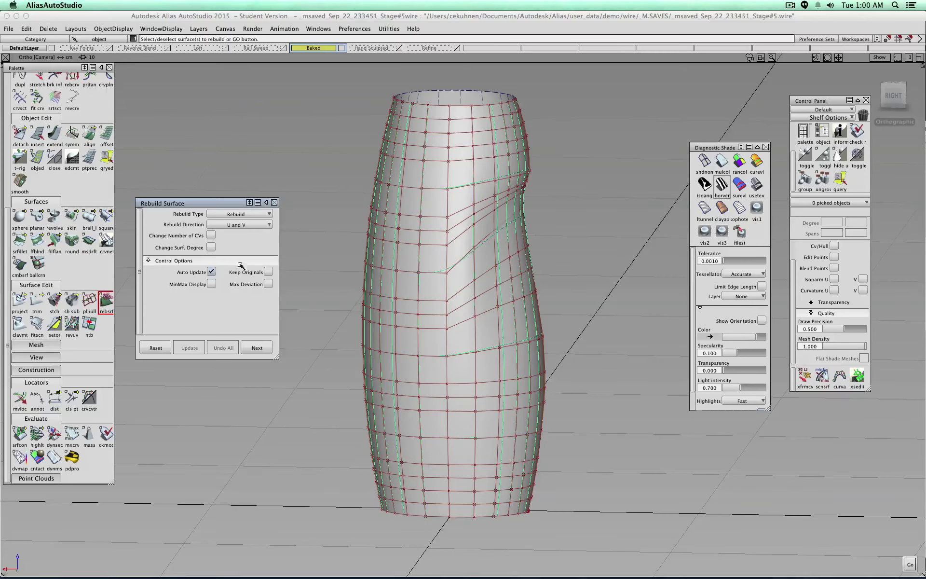
mouse_move(893, 91)
mouse_down()
mouse_move(659, 114)
mouse_move(815, 115)
mouse_move(892, 93)
mouse_up()
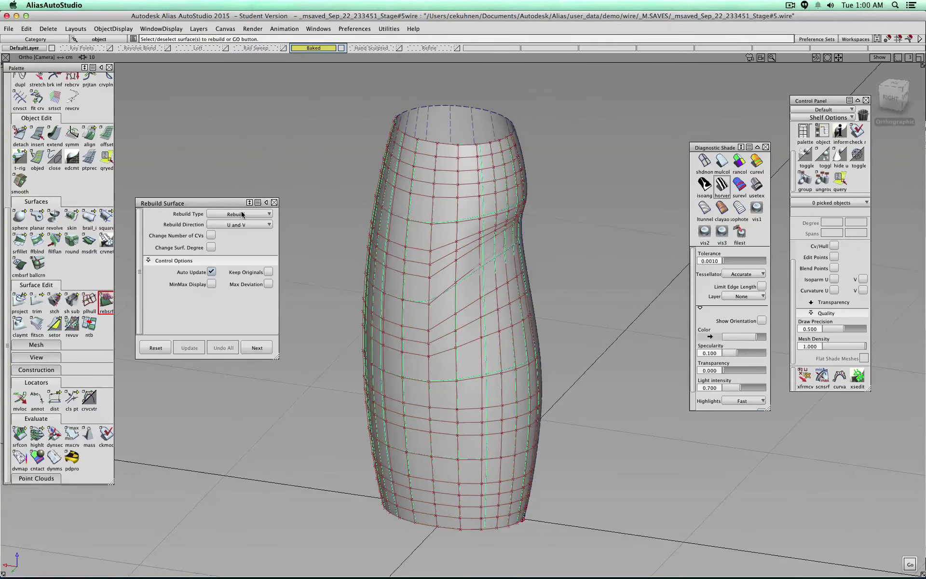
click(256, 347)
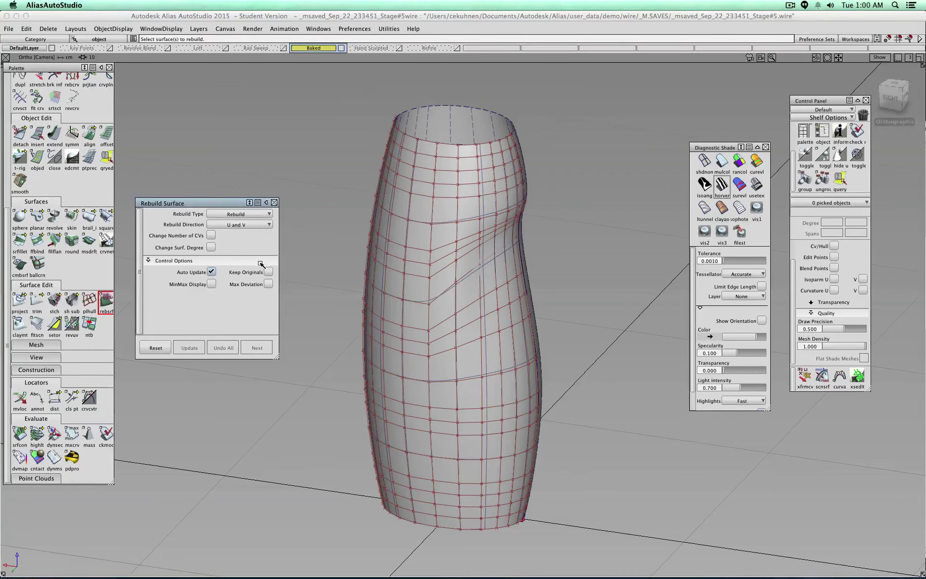
click(275, 202)
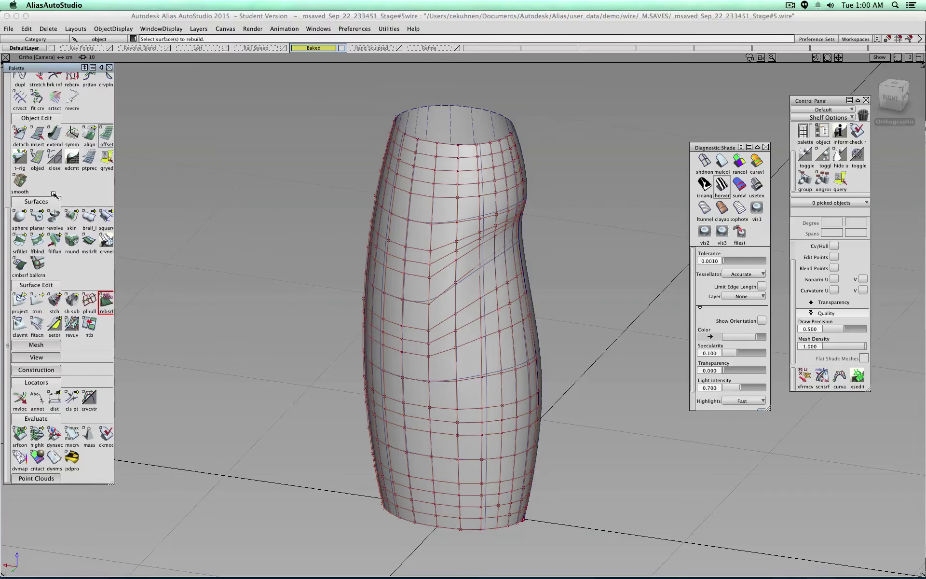
Hide the CVs and hulls of the body half and deselect it.
scroll(29, 112, up, 10)
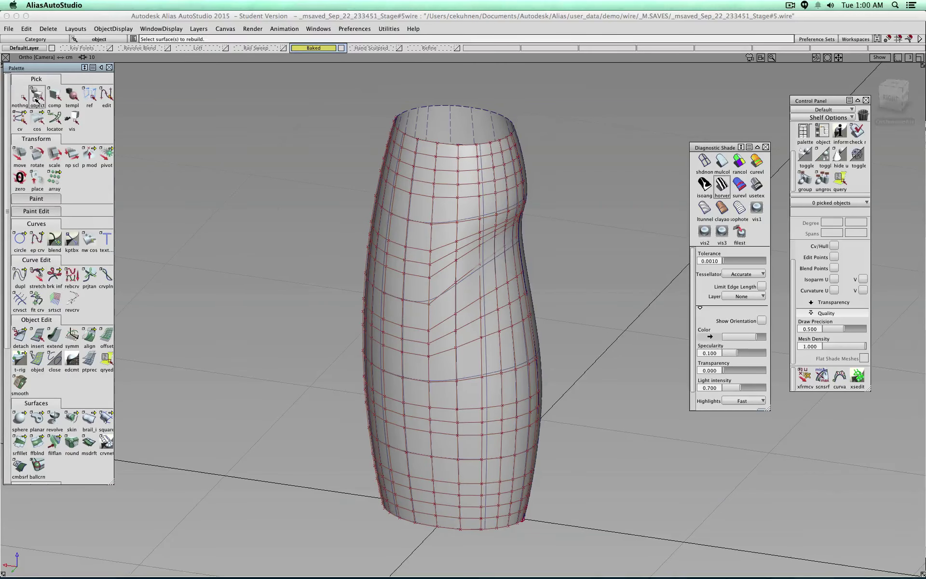
click(37, 95)
click(466, 300)
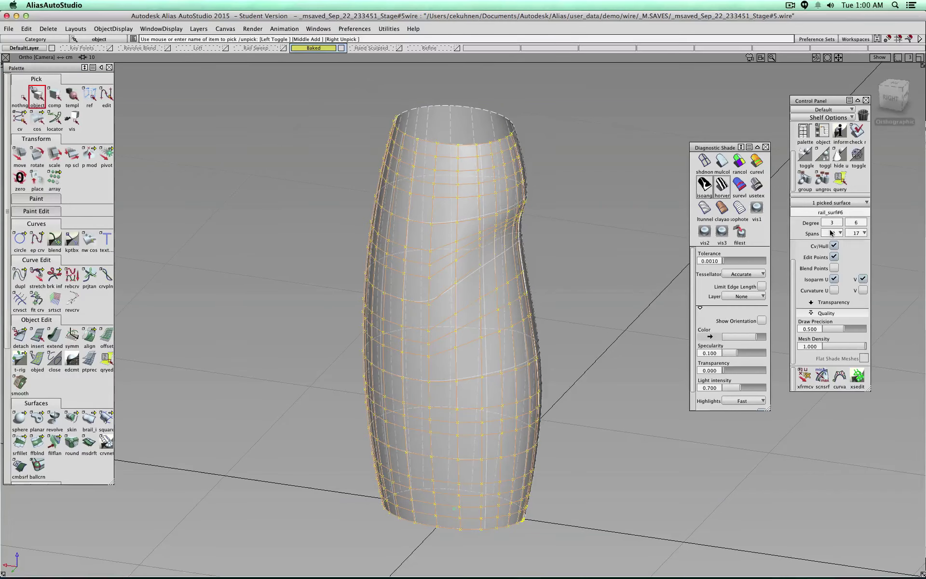
click(833, 246)
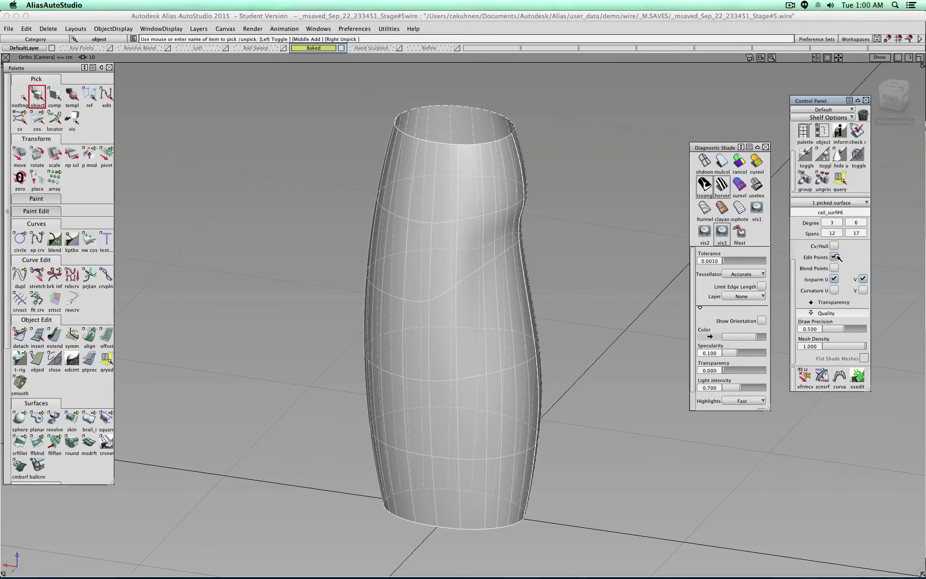
click(21, 95)
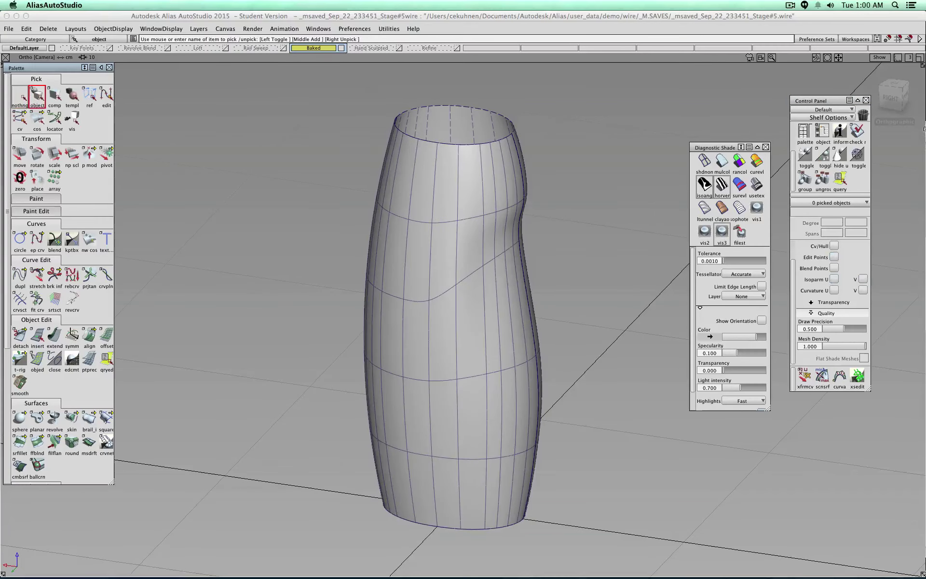
Turn off symmetry for the Baked layer.
alt+shift+drag(555, 120, 408, 128)
click(318, 49)
click(325, 93)
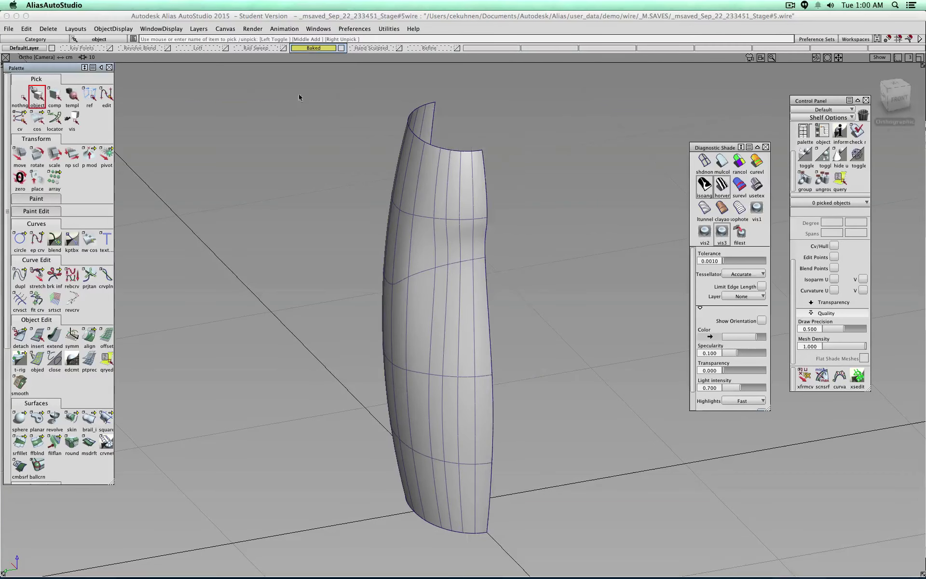
Open the surface rebuild options for the body half and choose the Non-rational rebuild type.
click(480, 172)
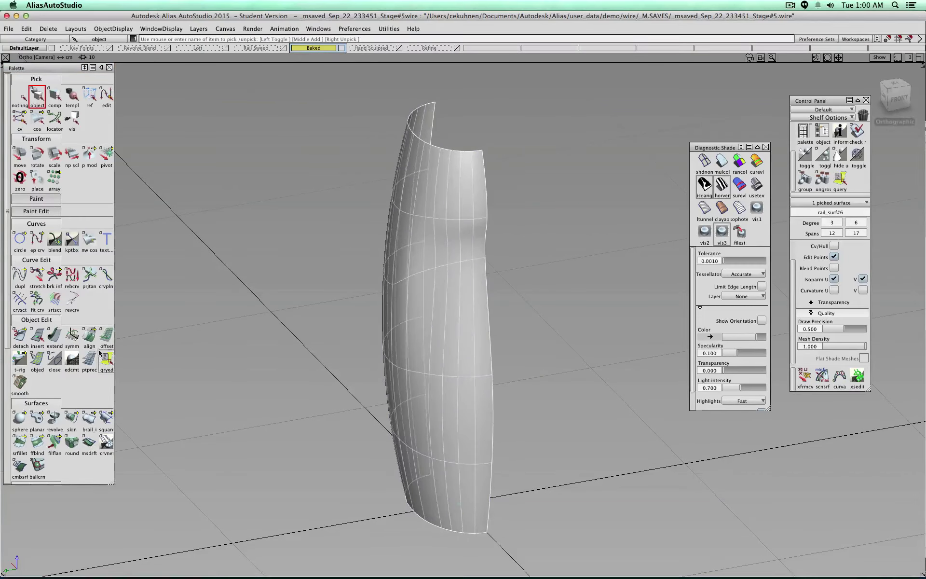
scroll(93, 390, down, 5)
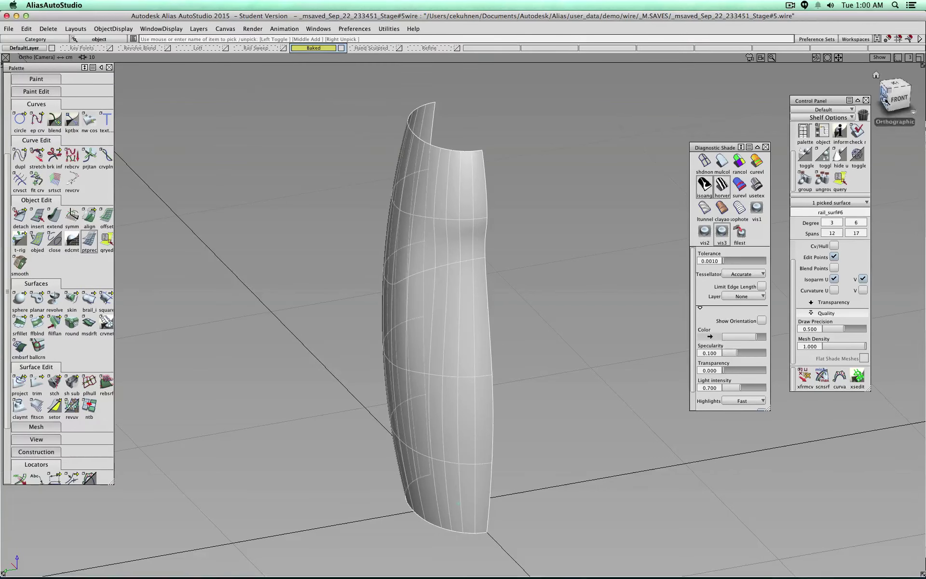
drag(884, 97, 907, 95)
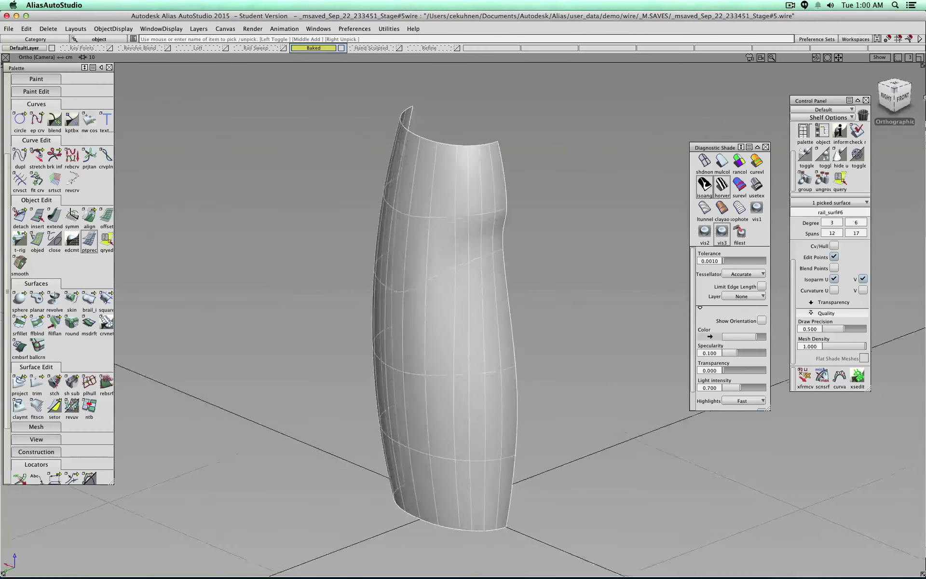
click(111, 386)
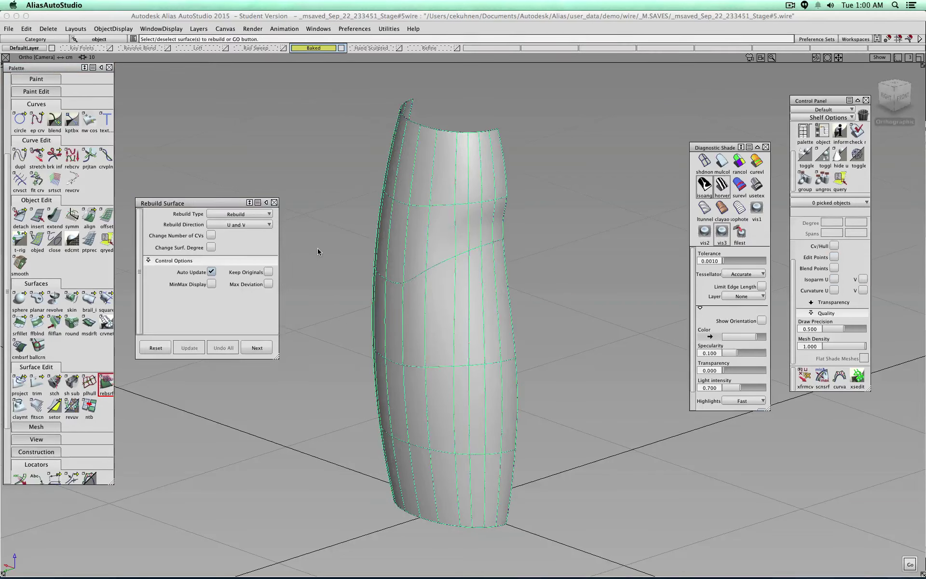
click(248, 216)
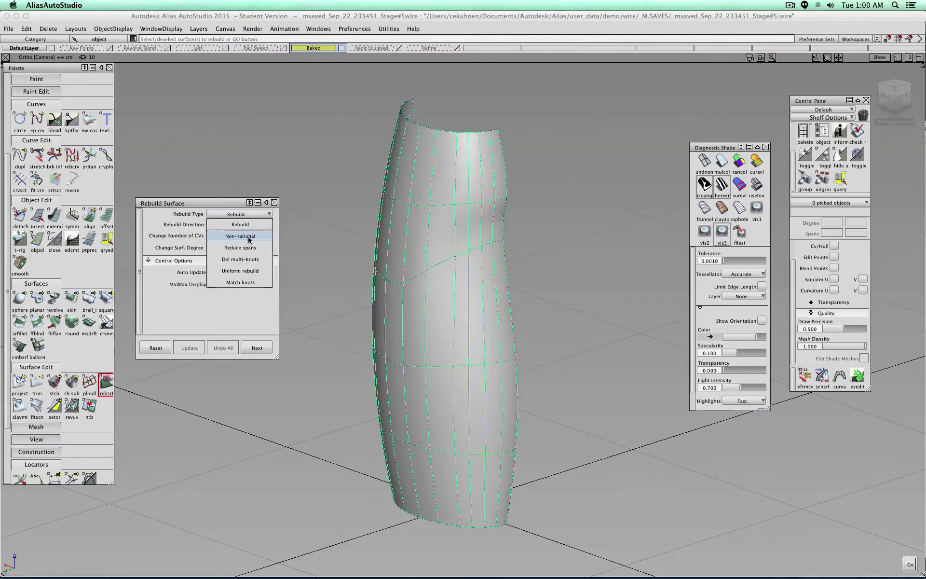
click(249, 236)
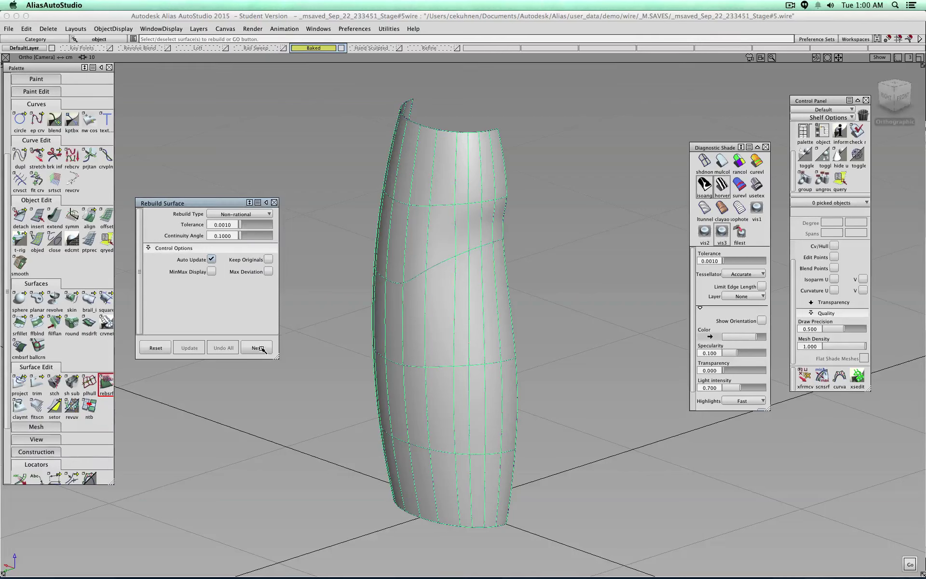
Set the rebuild type to Reduce spans in both U and V, and enable Keep Originals.
click(256, 214)
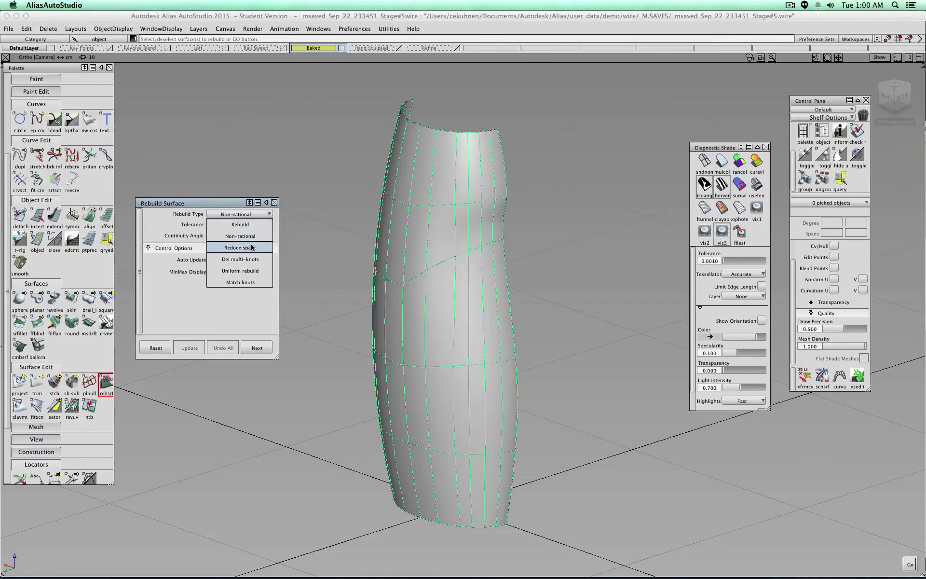
click(252, 246)
drag(242, 225, 245, 225)
click(244, 237)
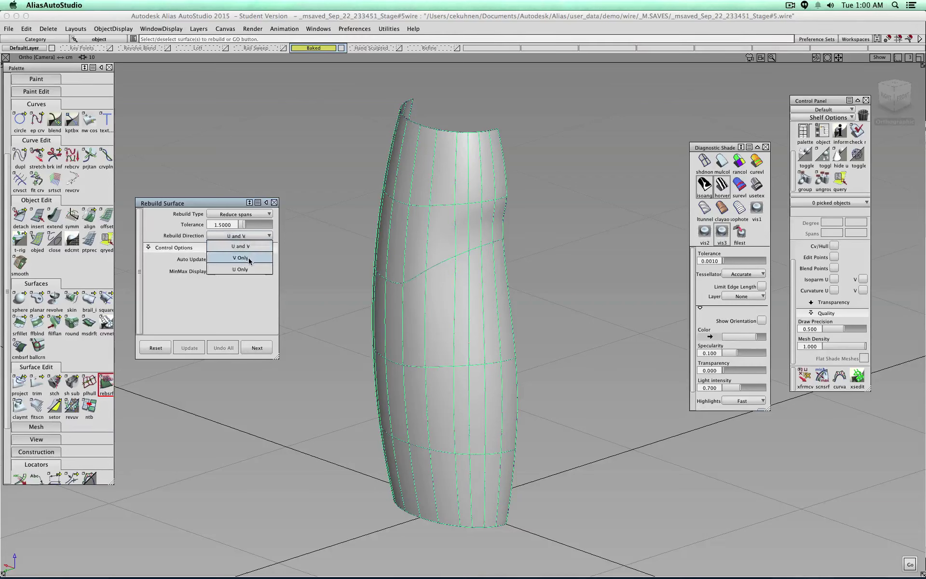
click(249, 259)
click(247, 237)
click(248, 245)
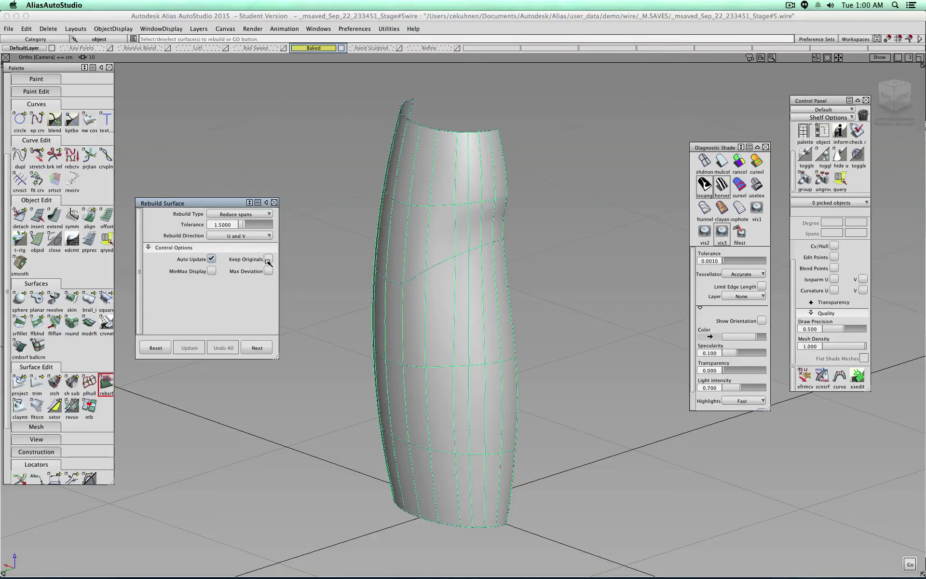
Try the Uniform rebuild and Non-rational types and close the rebuild options.
click(247, 214)
click(251, 272)
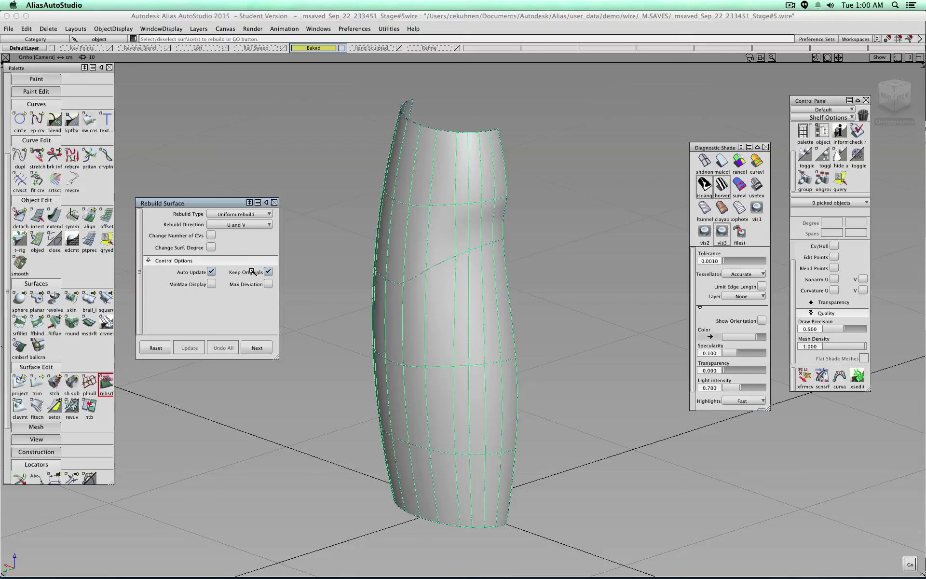
click(255, 215)
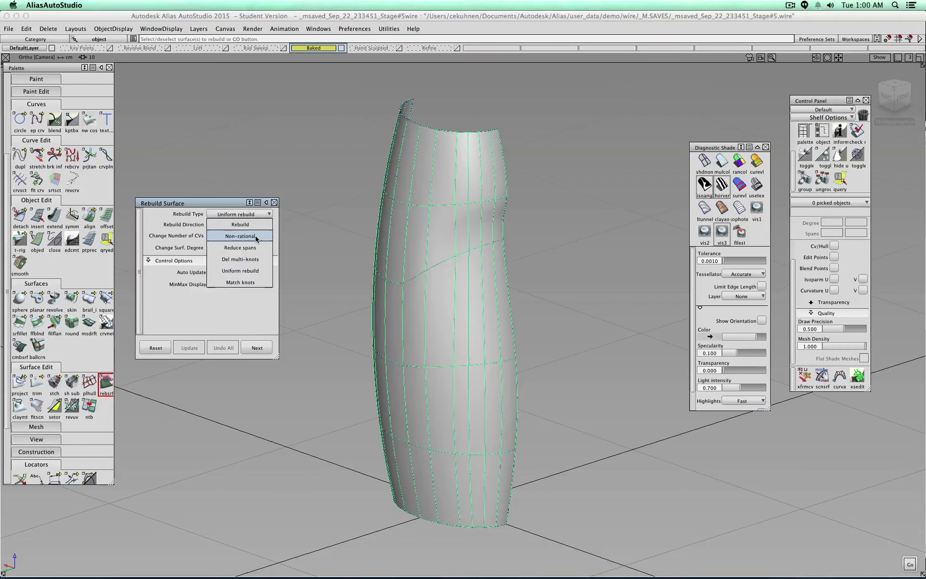
click(255, 238)
click(257, 347)
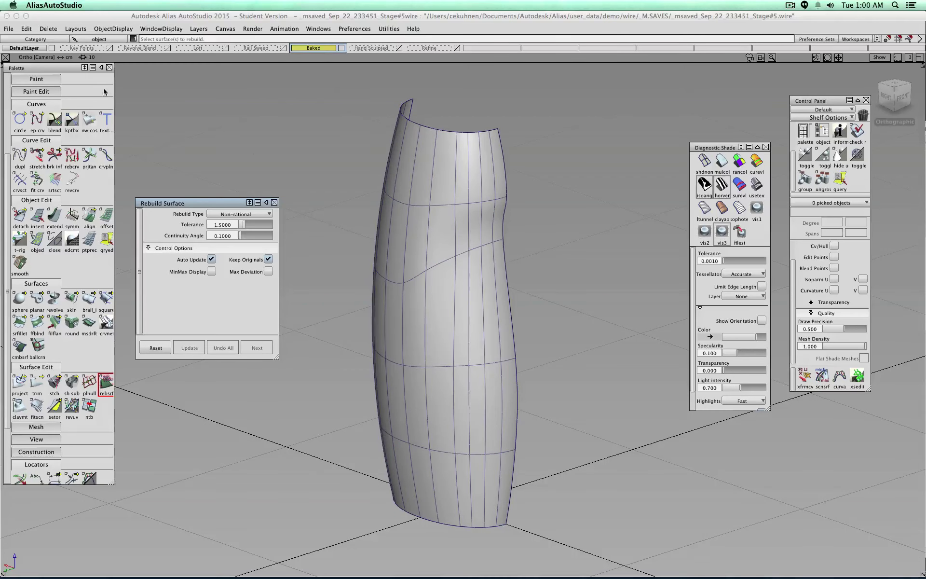
click(274, 202)
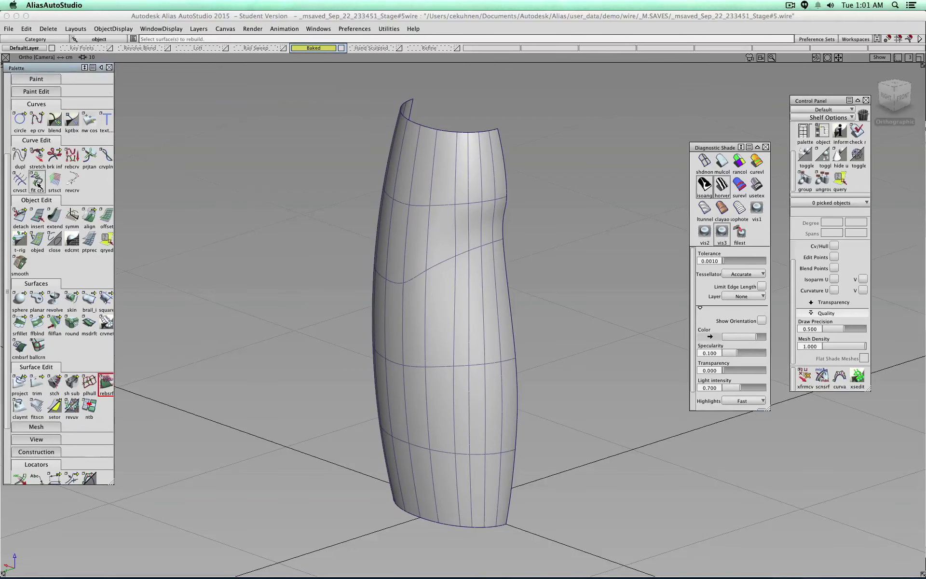
Pick the body half and display its CVs and hulls in the Right view.
scroll(34, 176, up, 5)
click(37, 95)
click(415, 181)
click(833, 246)
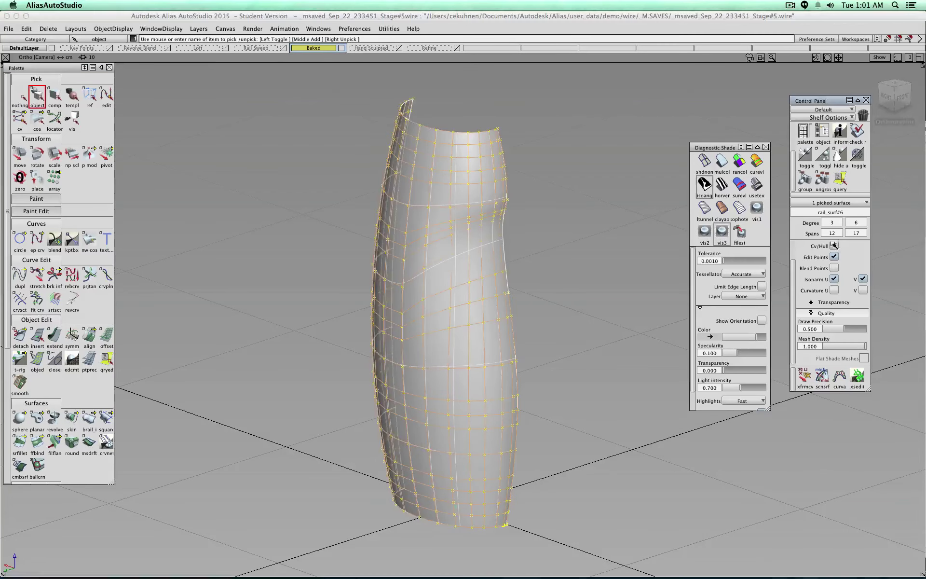
click(884, 96)
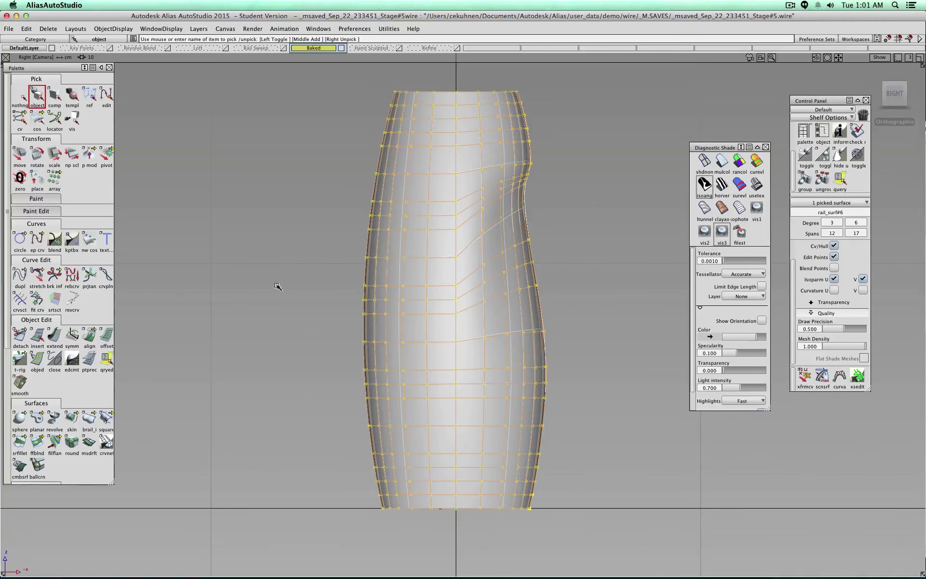
Rebuild the body half with the Rebuild type in U and V, keeping the original surface.
scroll(77, 388, down, 5)
click(106, 311)
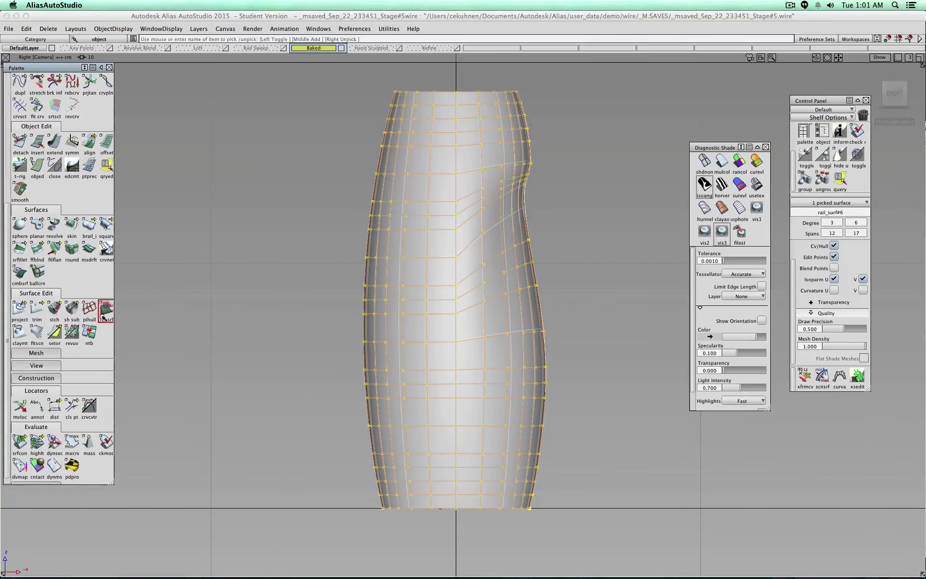
click(239, 214)
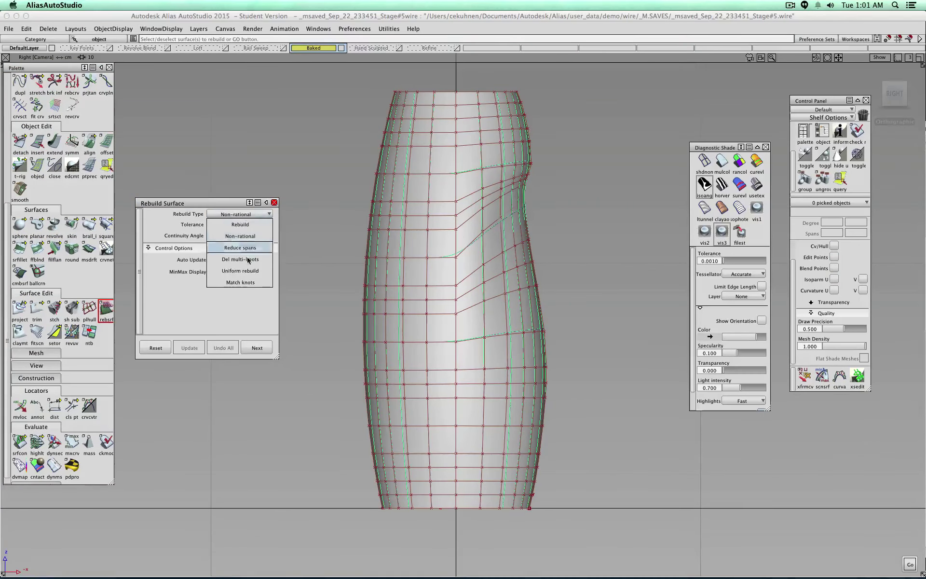
click(251, 281)
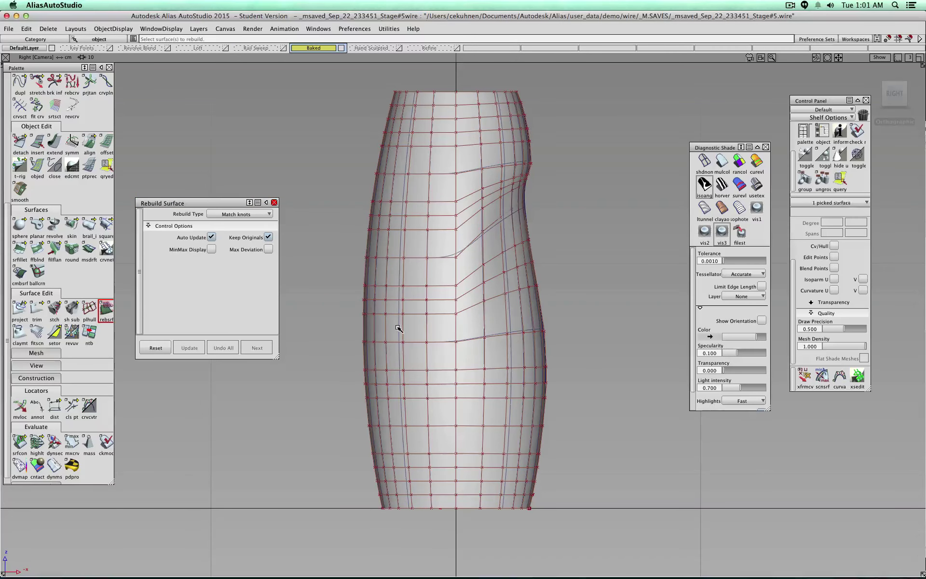
click(240, 214)
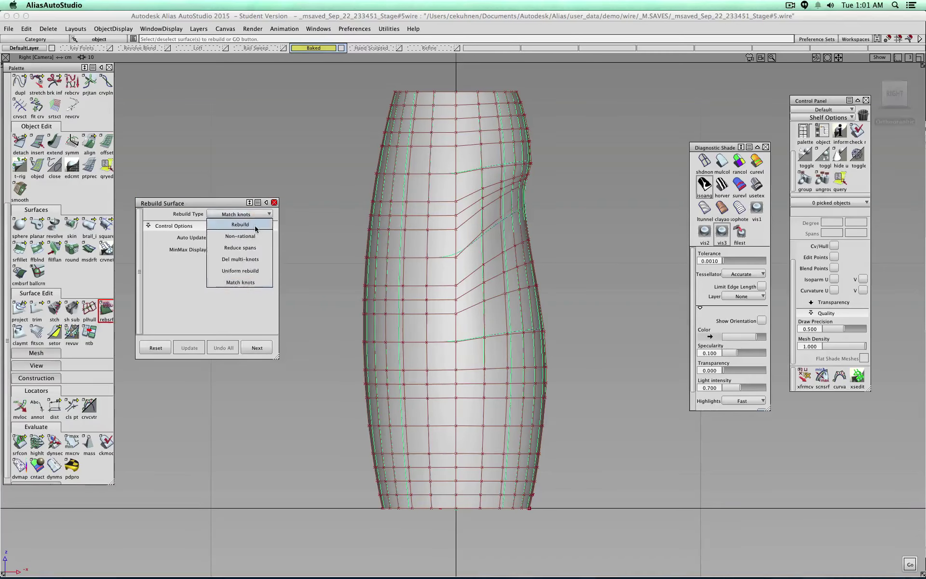
click(240, 224)
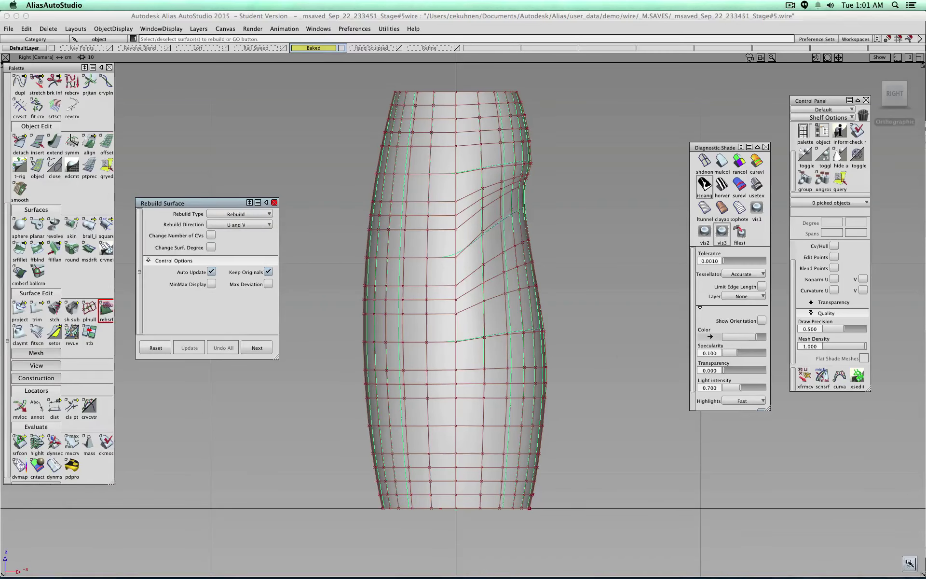
click(909, 564)
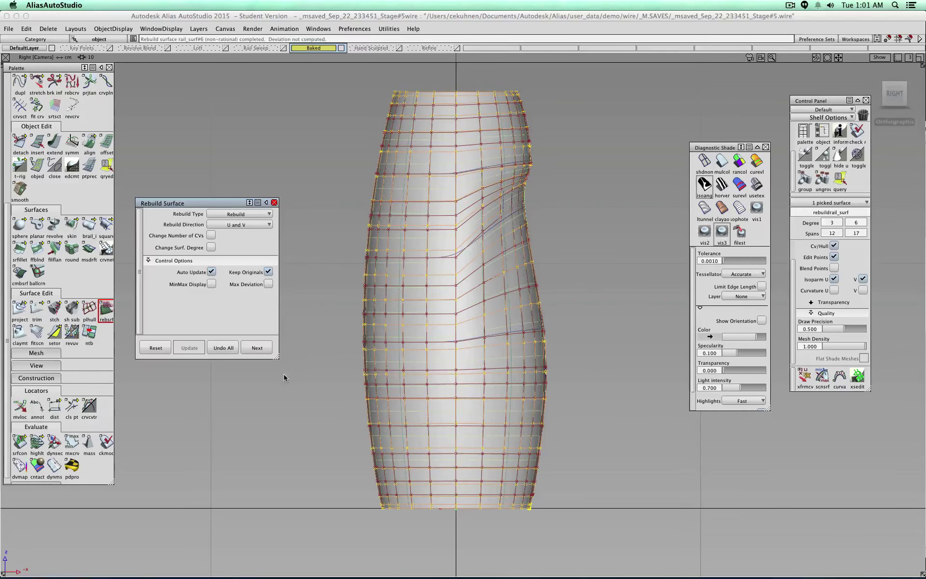
click(258, 347)
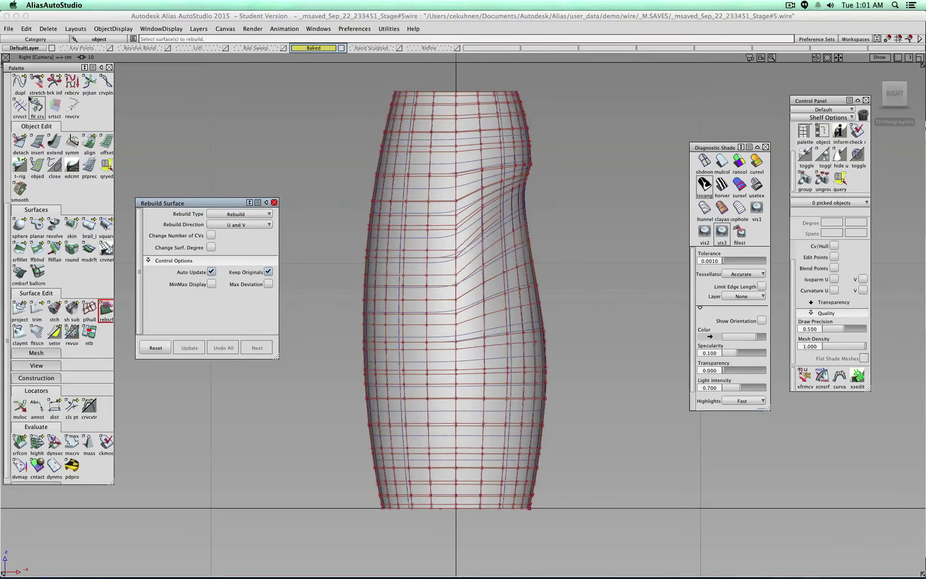
click(274, 202)
Pick the rebuilt copy among the two overlapping body halves in an angled view.
scroll(47, 137, up, 8)
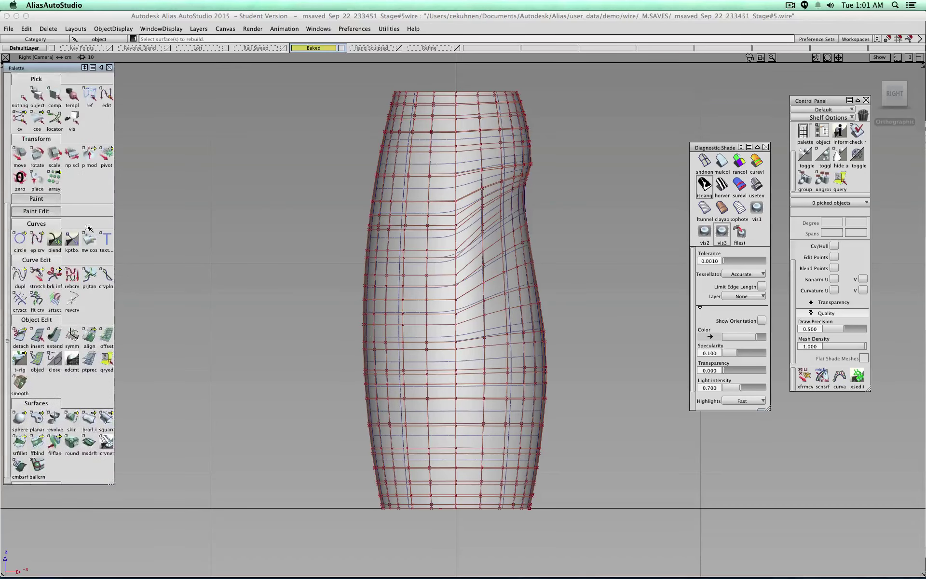
click(37, 95)
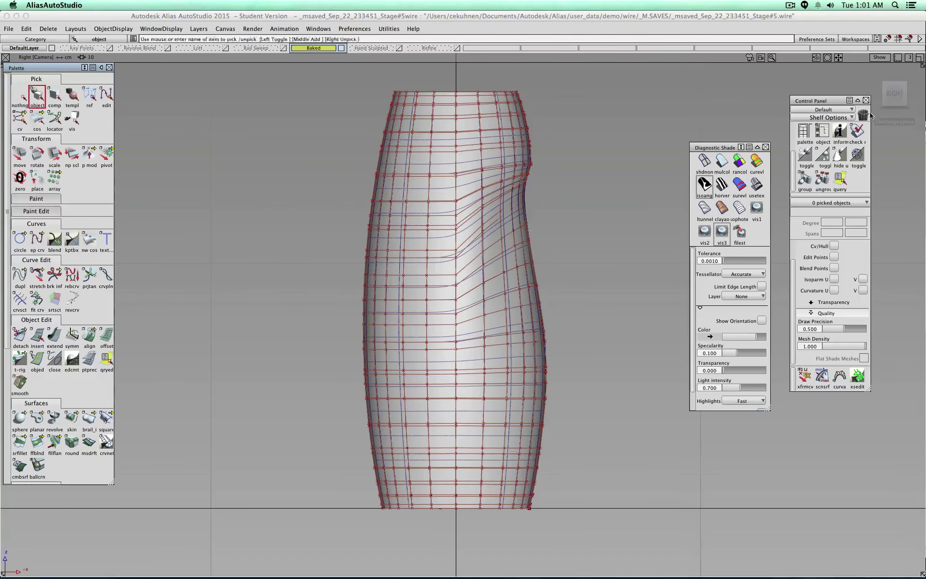
drag(878, 98, 577, 191)
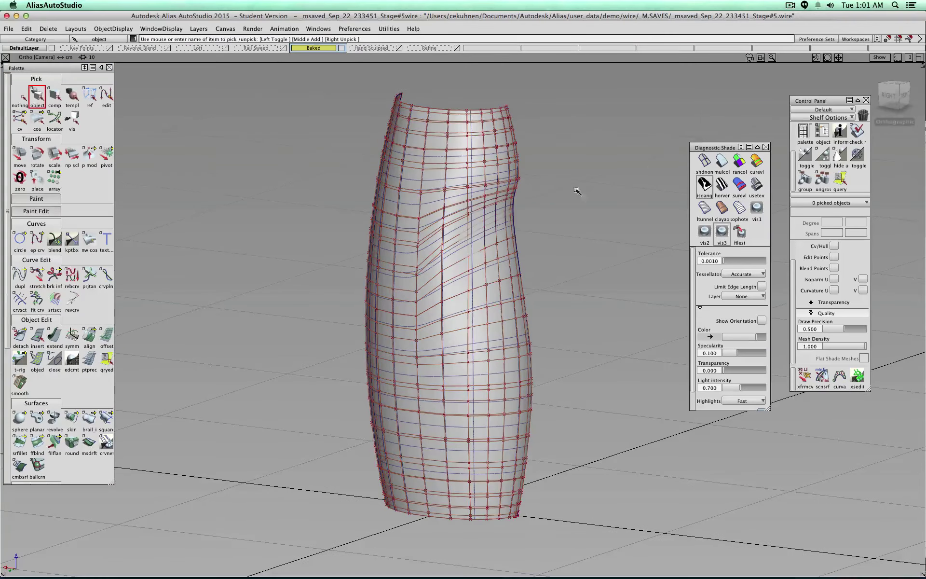
click(458, 270)
click(469, 276)
click(37, 154)
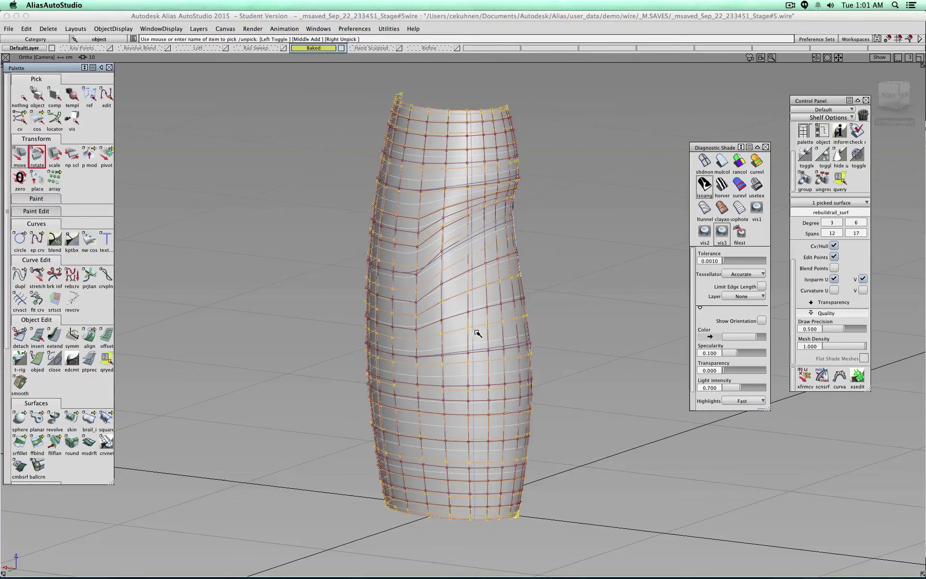
drag(446, 333, 577, 275)
key(super+z)
Move the rebuilt copy clear of the original half, apply multi-colour shading to it, and deselect it.
click(19, 166)
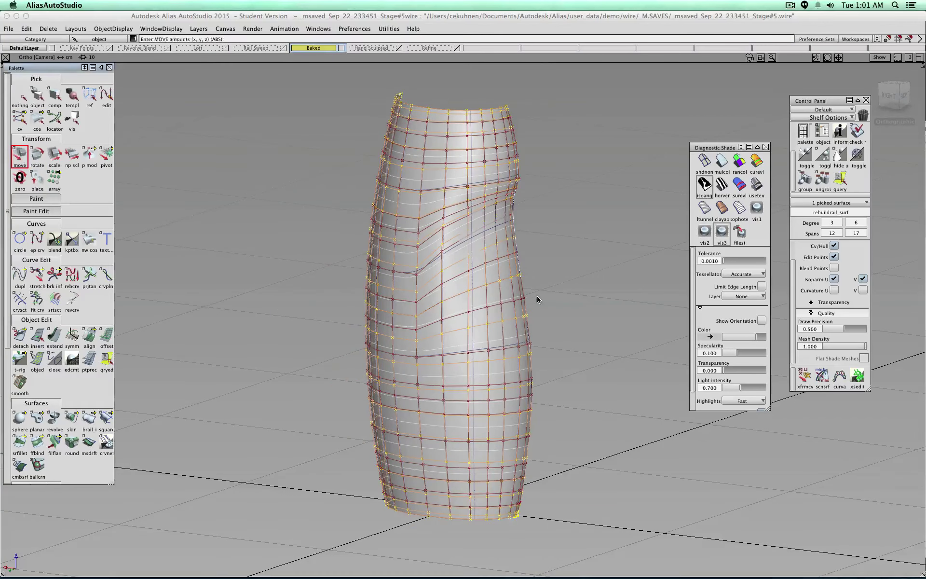
drag(539, 302, 699, 210)
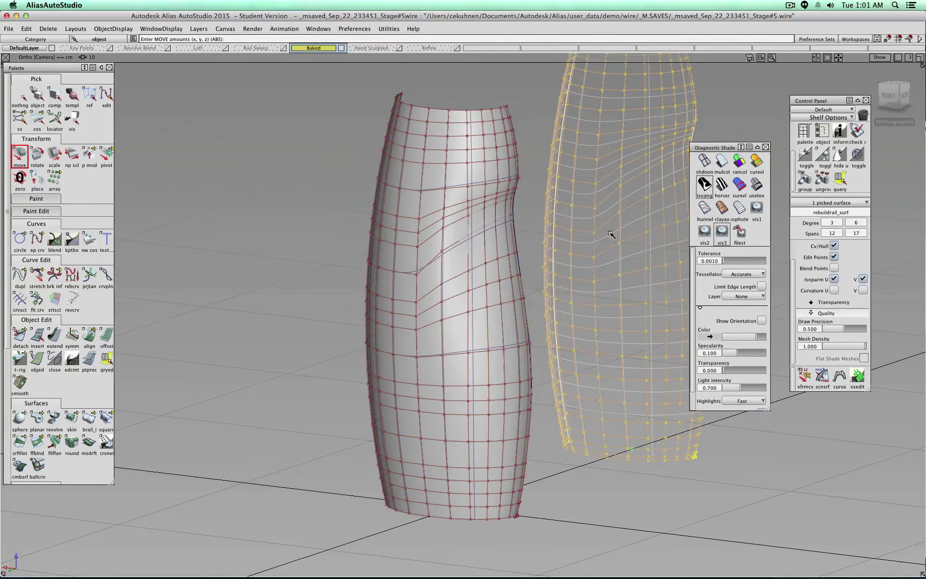
click(721, 162)
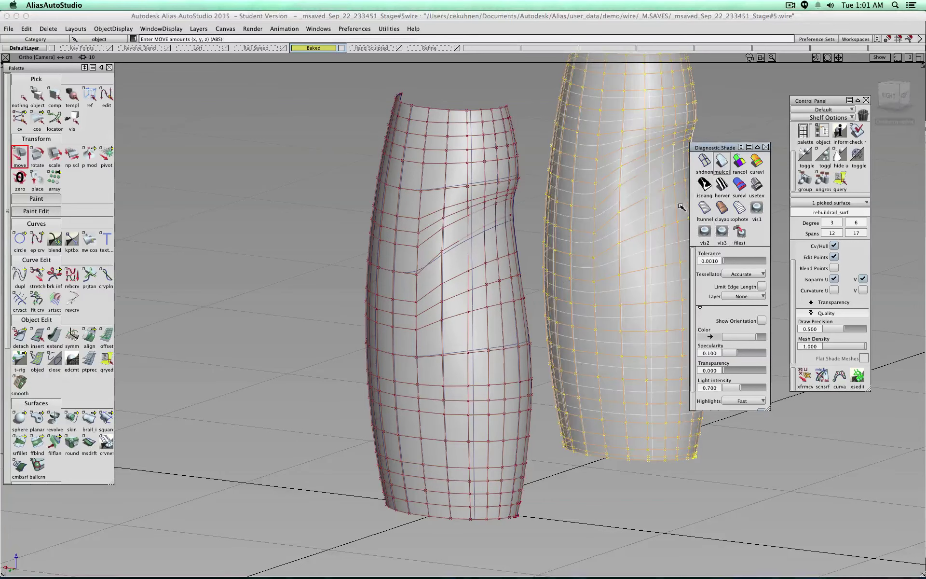
click(20, 96)
alt+shift+right_drag(442, 300, 529, 295)
alt+shift+middle_drag(528, 295, 471, 278)
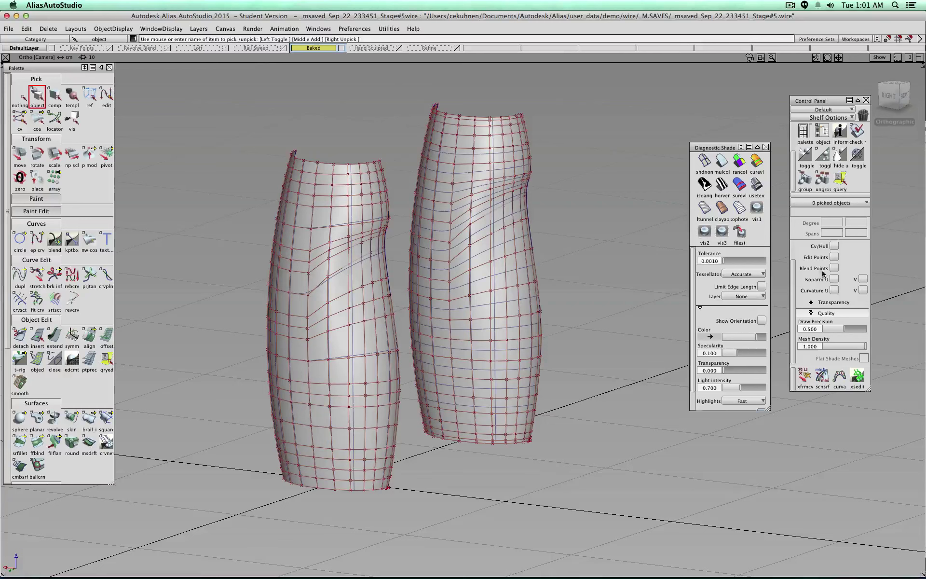
Apply horizontal zebra-stripe shading to both body halves and compare their reflections.
click(729, 193)
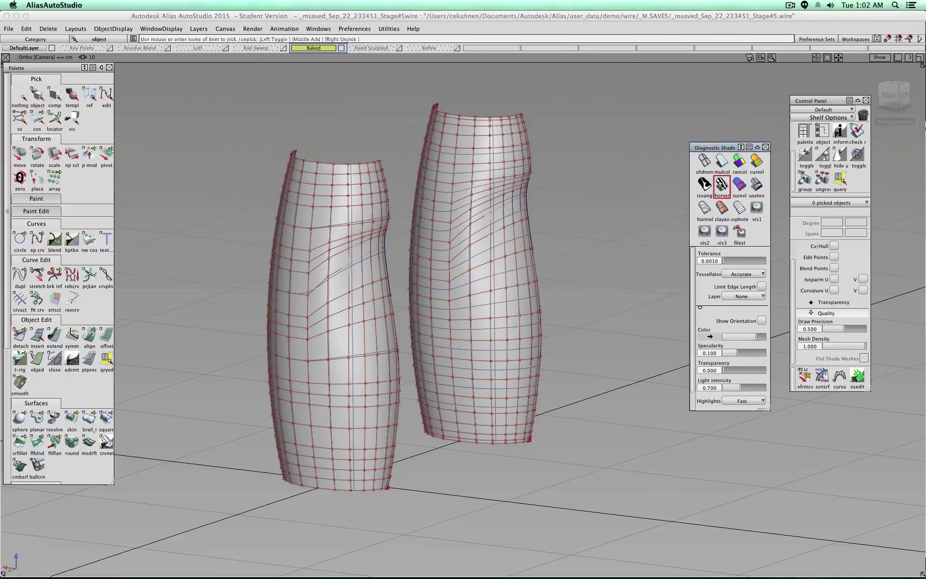
click(892, 96)
alt+shift+drag(798, 87, 880, 106)
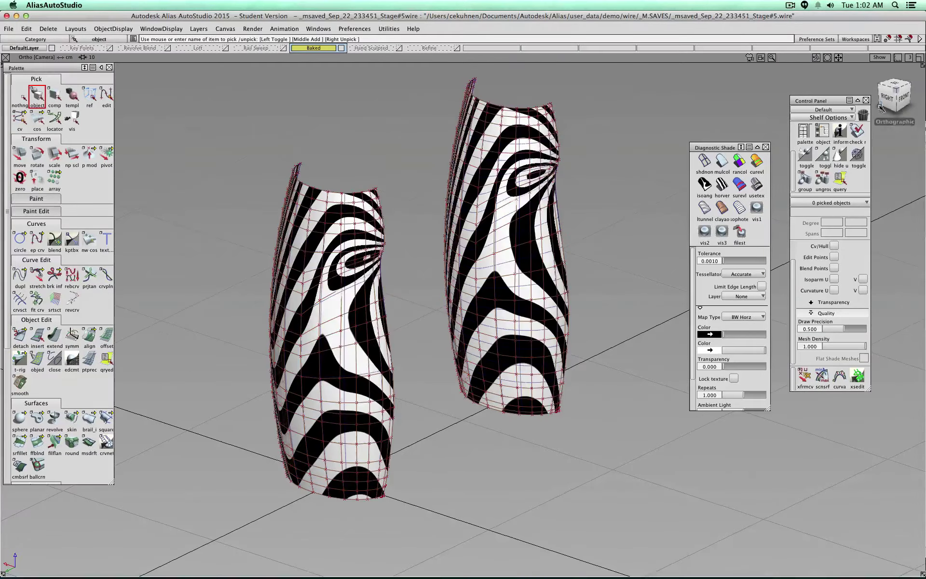
Start a dynamic section analysis on the original body half.
scroll(24, 376, down, 6)
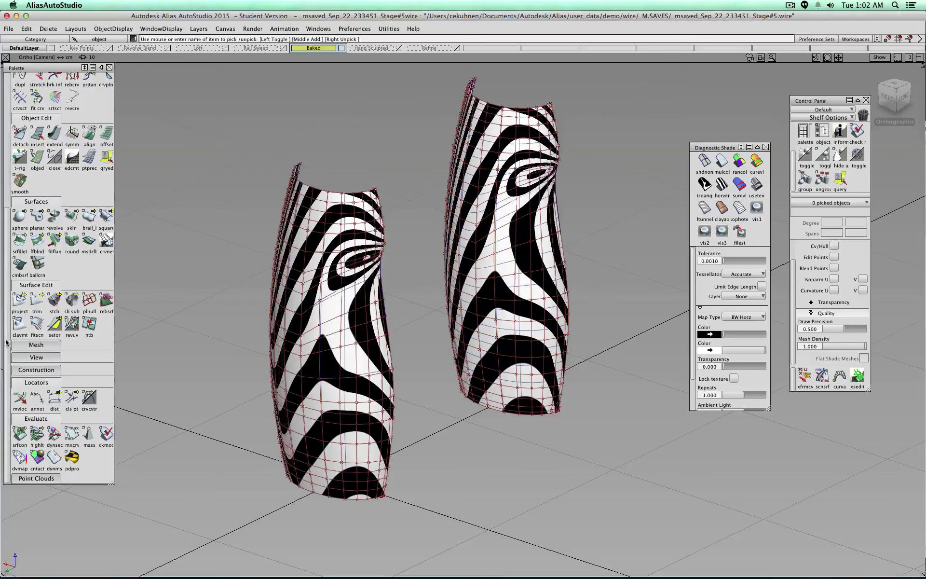
click(19, 457)
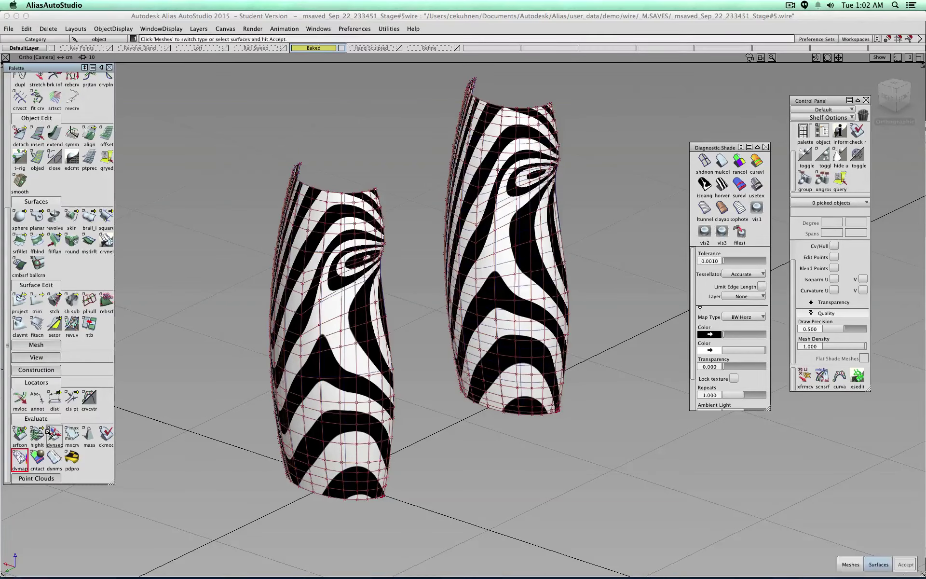
click(55, 435)
click(337, 376)
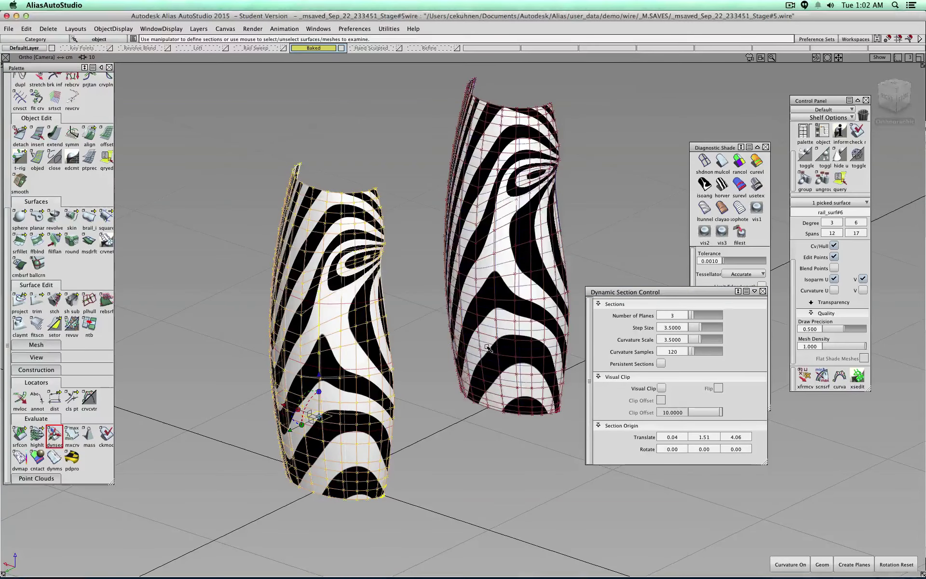
Add the other body half to the section analysis, turn on the curvature combs, and compare both halves from an angled view.
click(458, 354)
click(790, 563)
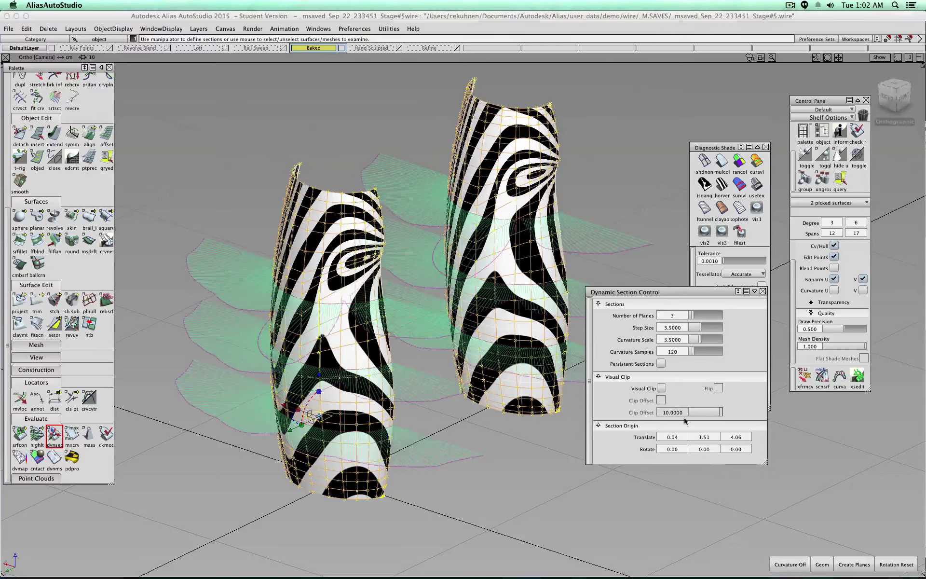
drag(892, 96, 894, 315)
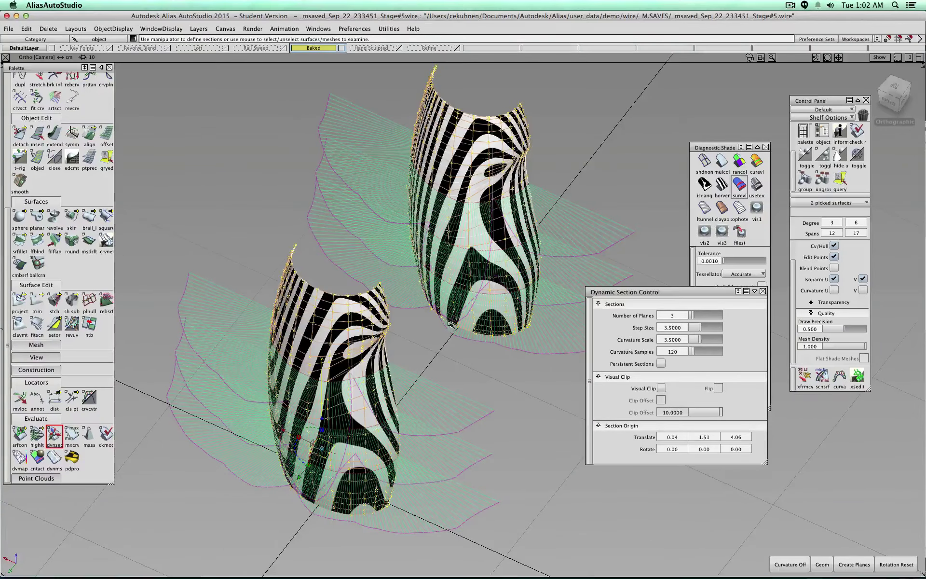
End the section analysis, clear the selection, and switch both body halves back to multi-colour shading.
scroll(4, 141, up, 5)
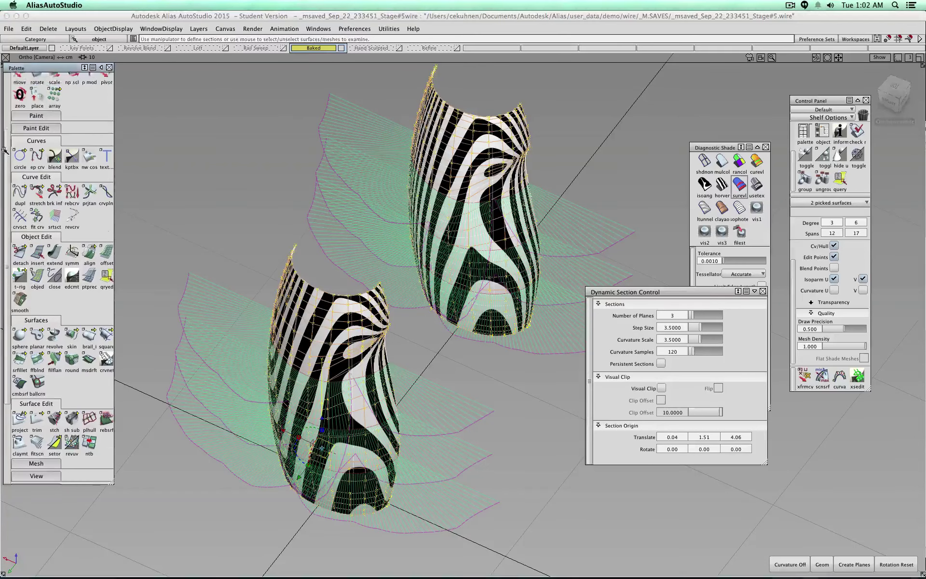
scroll(4, 140, up, 2)
click(19, 94)
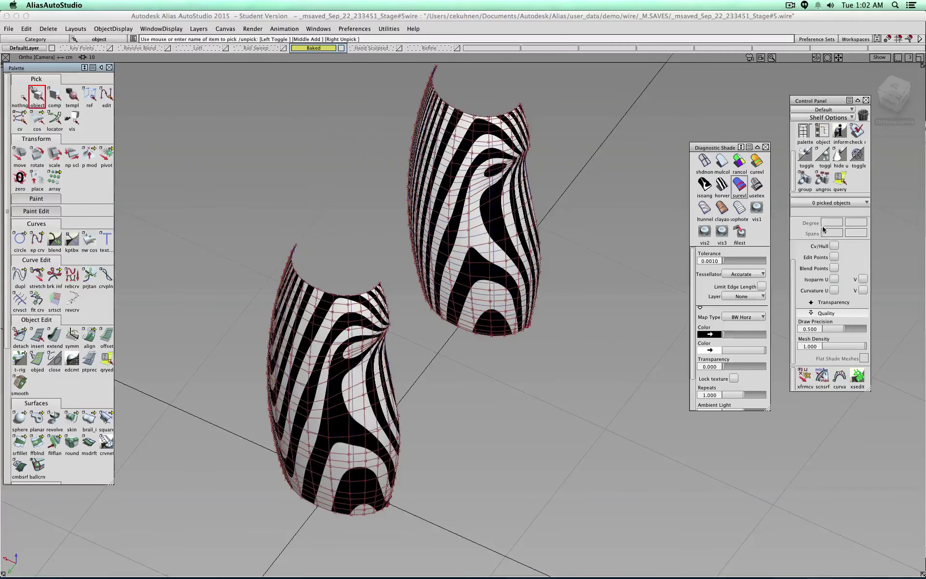
click(721, 161)
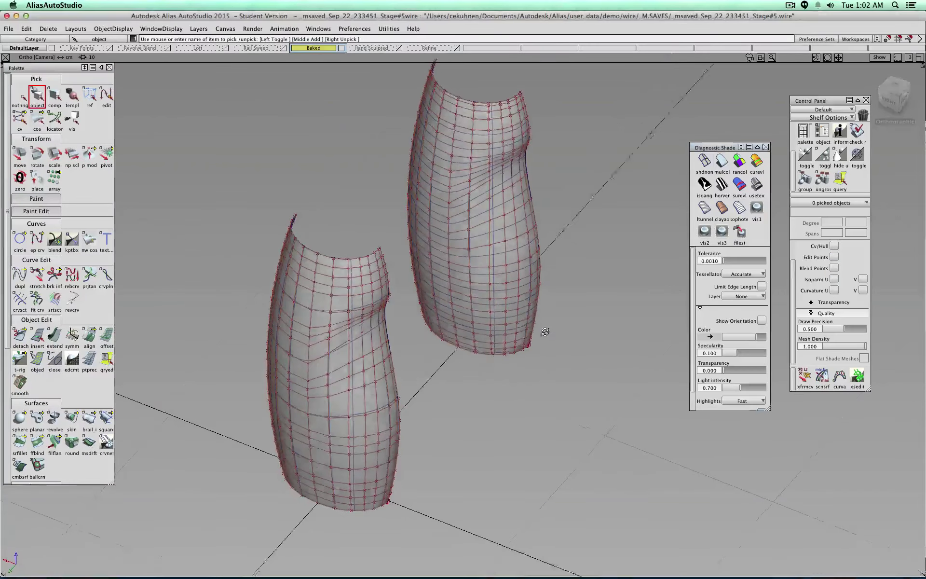
alt+shift+drag(545, 326, 544, 309)
Try a Reduce spans rebuild of the original body half in U and V with tolerance 1.5, keeping the original.
scroll(77, 331, down, 6)
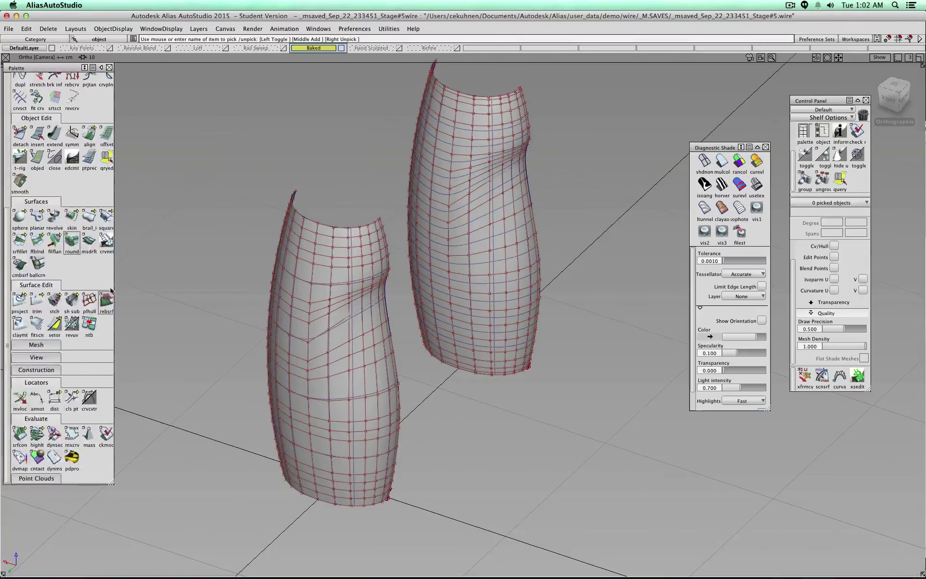
click(106, 300)
click(330, 350)
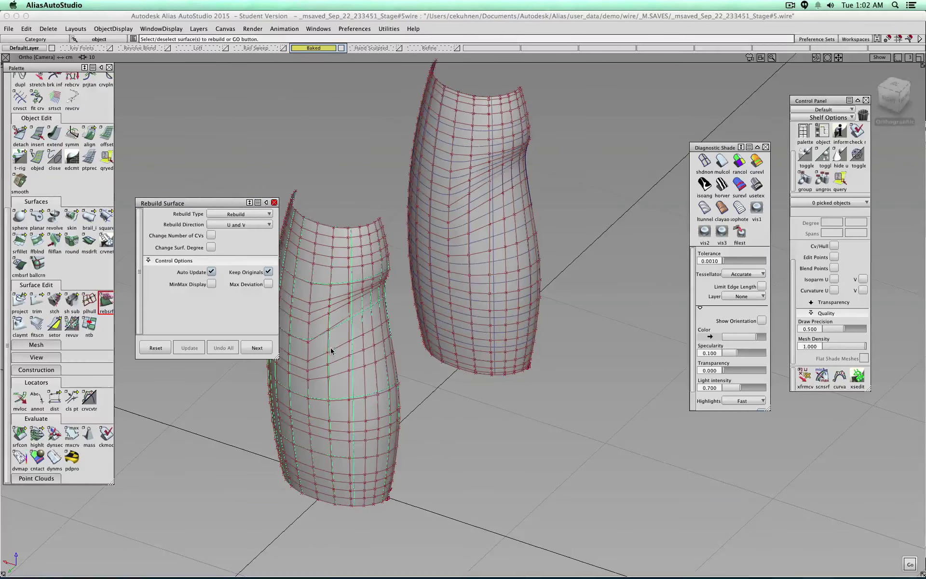
click(240, 214)
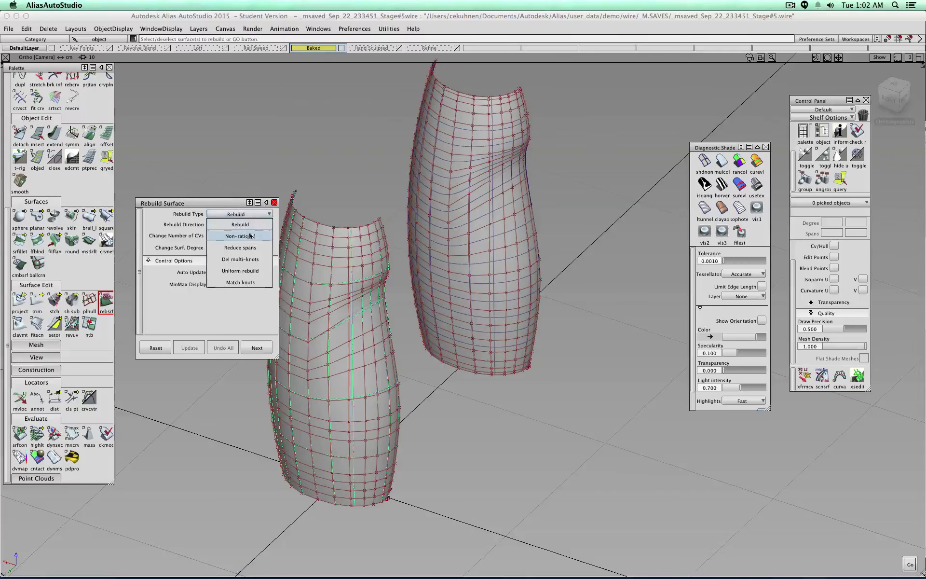
click(248, 247)
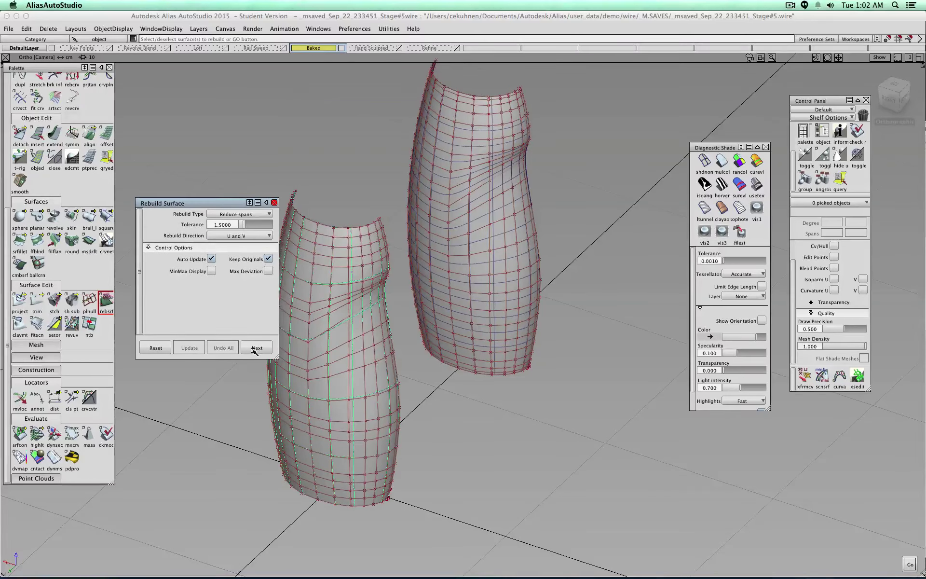
click(907, 561)
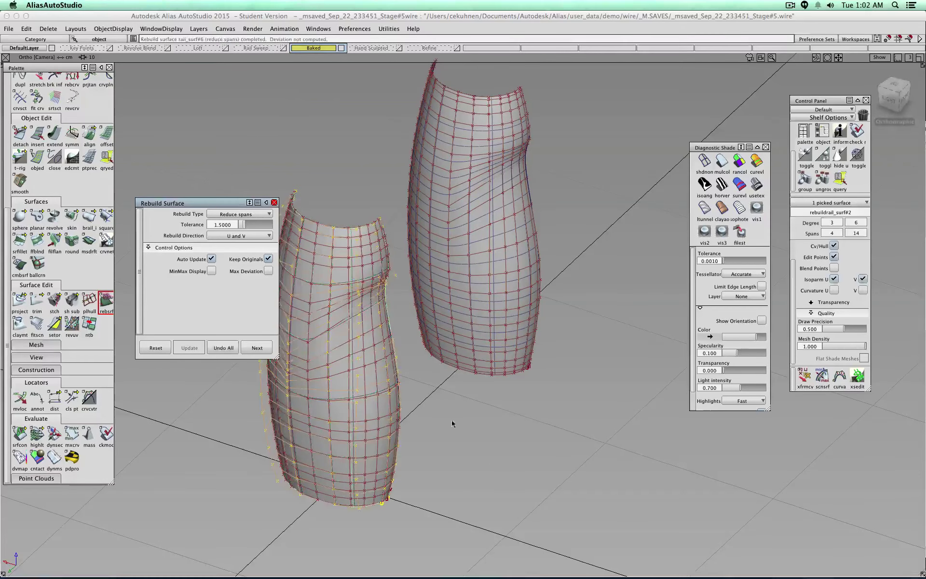
Try tolerance 0.5 for the reduced-span rebuild, undo the whole rebuild, and close its options.
drag(888, 99, 858, 88)
drag(244, 224, 650, 238)
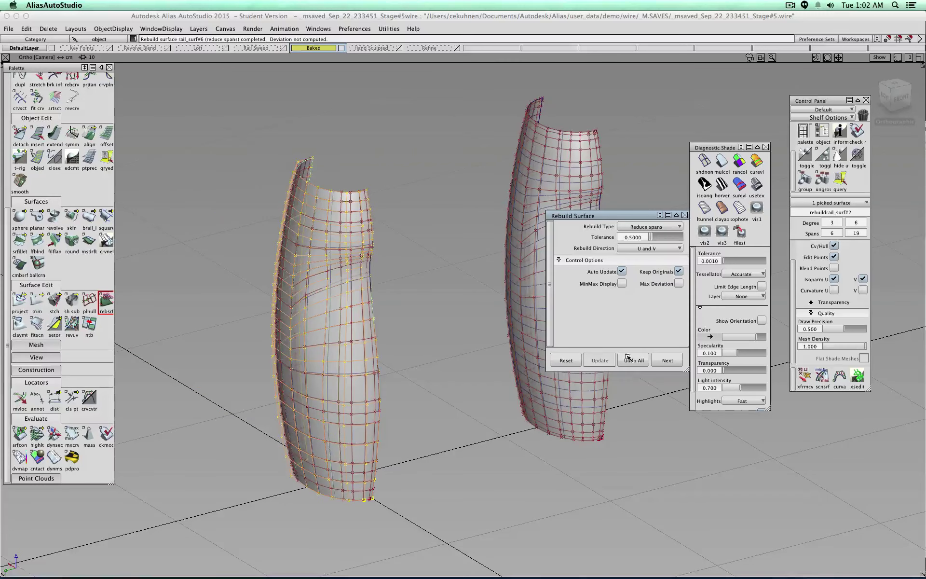
click(630, 358)
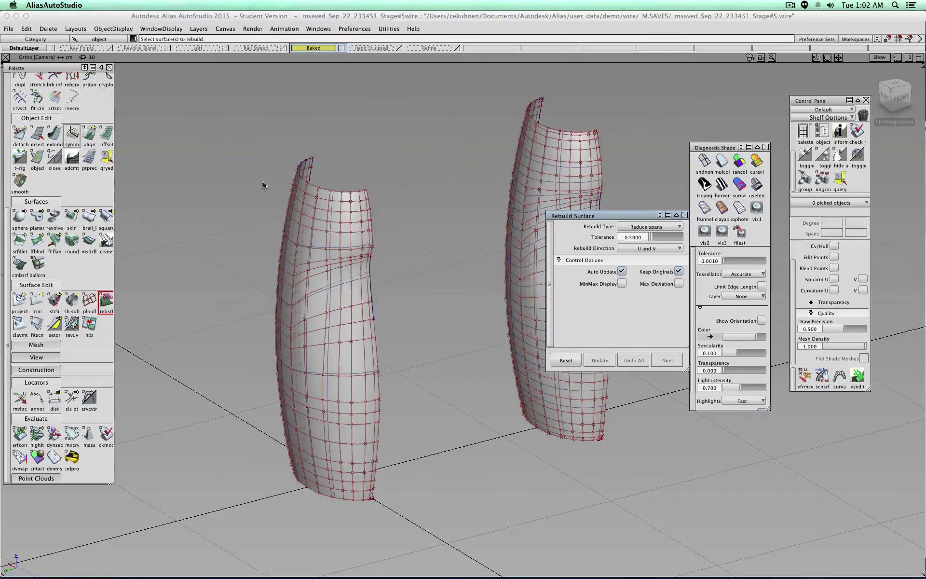
click(685, 215)
Delete the farther body half, the rebuilt copy that was moved aside.
scroll(69, 211, up, 10)
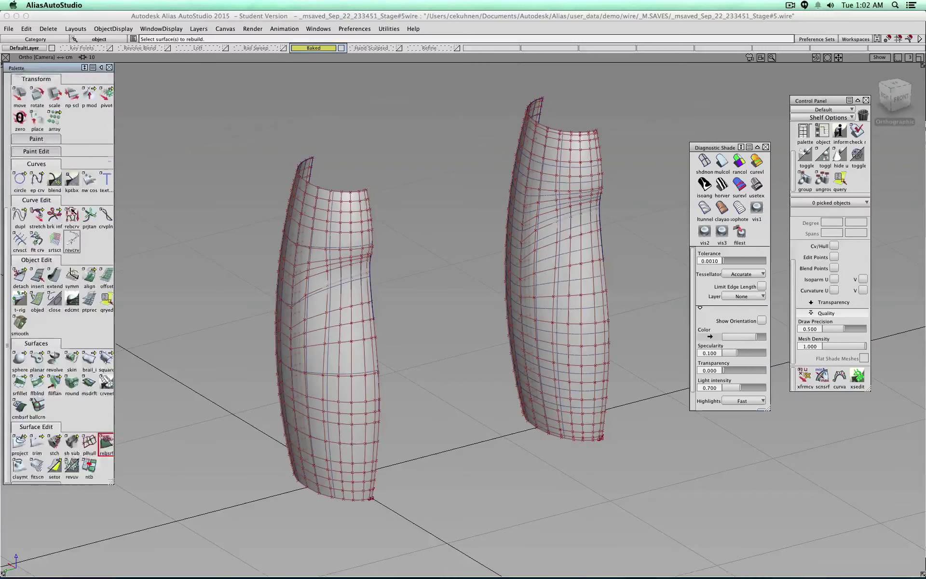
click(38, 96)
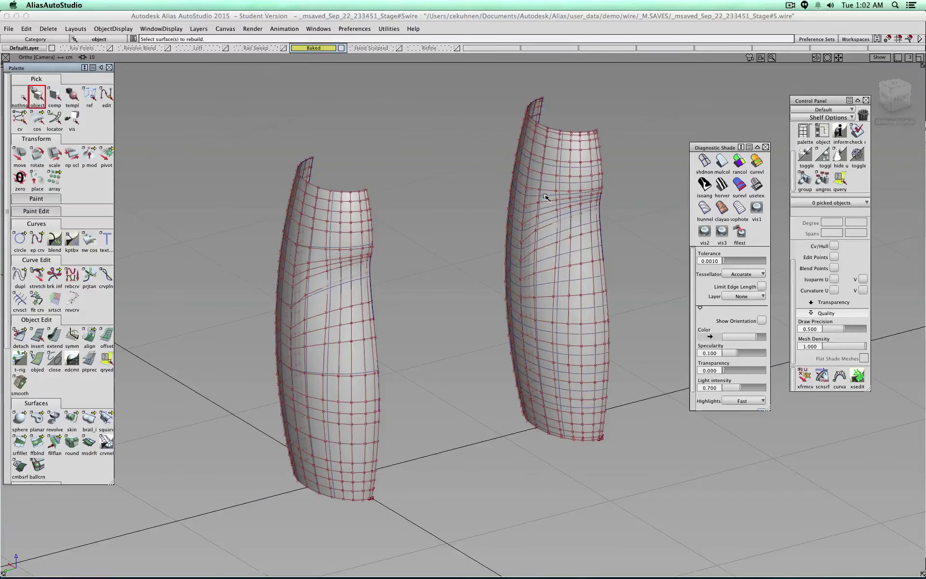
click(563, 210)
key(Delete)
Rebuild the remaining body half in U and V with the Rebuild type, without keeping the original, and clear the selection.
click(337, 252)
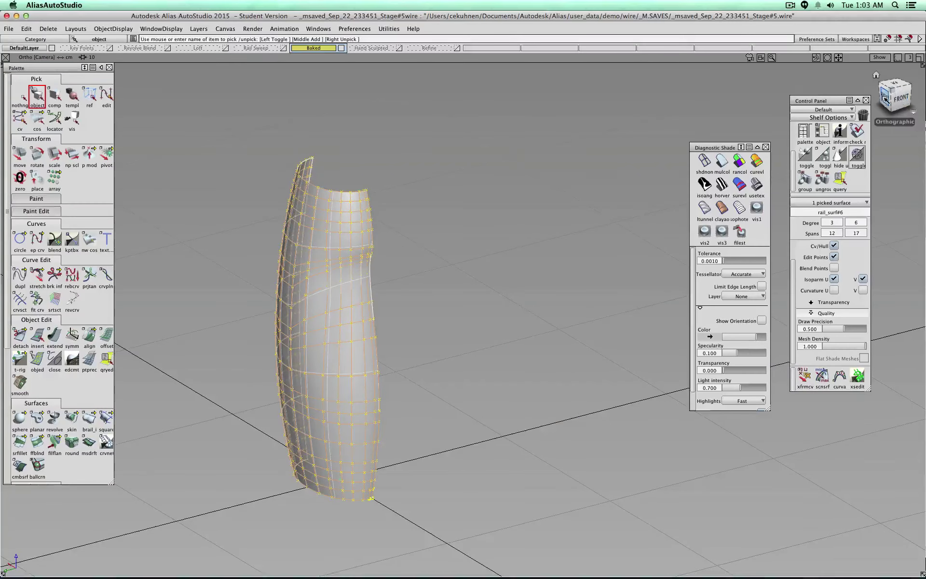
click(885, 96)
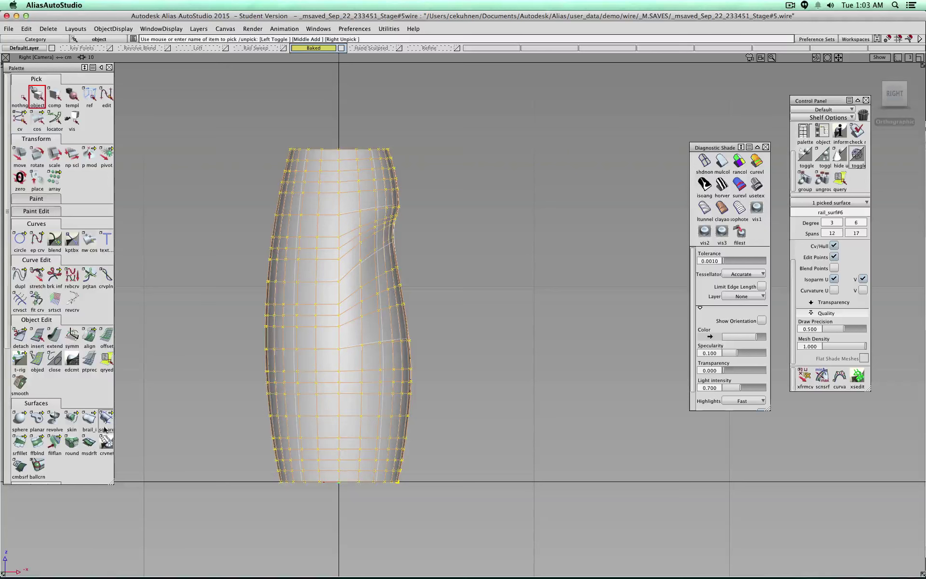
scroll(105, 425, down, 5)
double_click(105, 315)
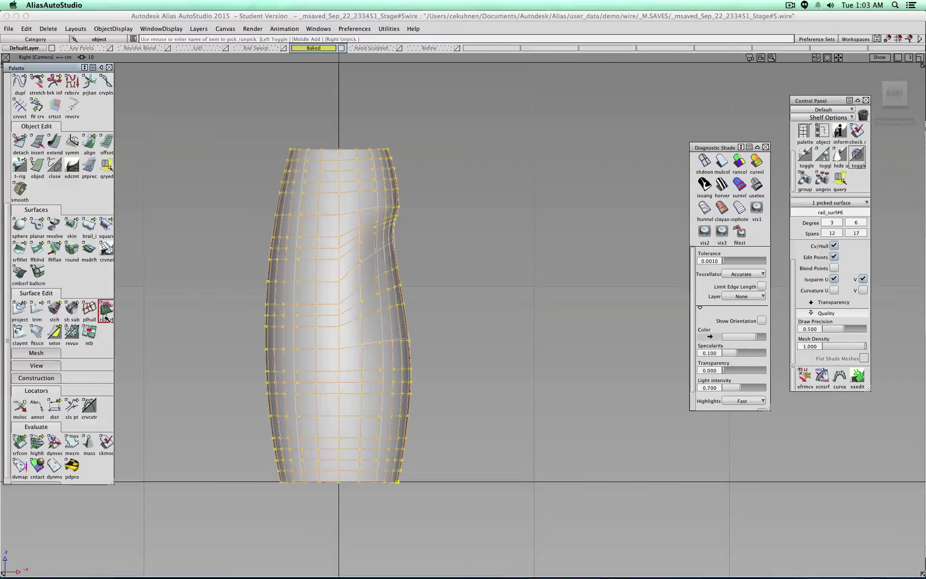
click(654, 227)
click(659, 236)
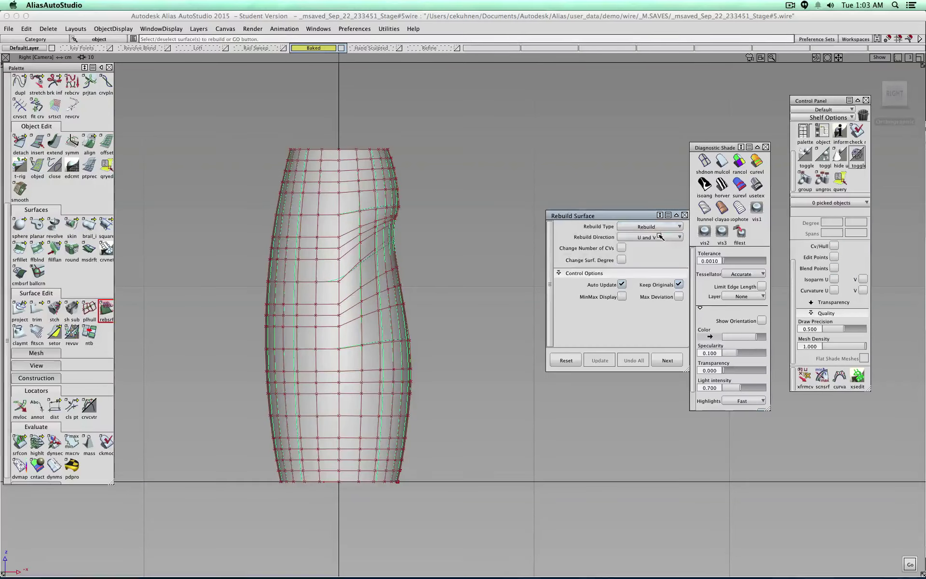
click(666, 360)
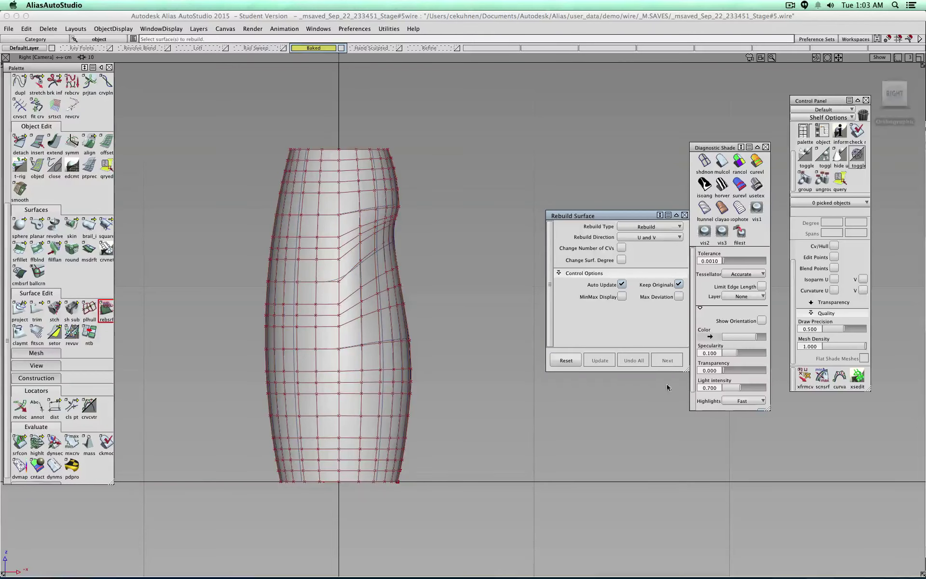
click(352, 291)
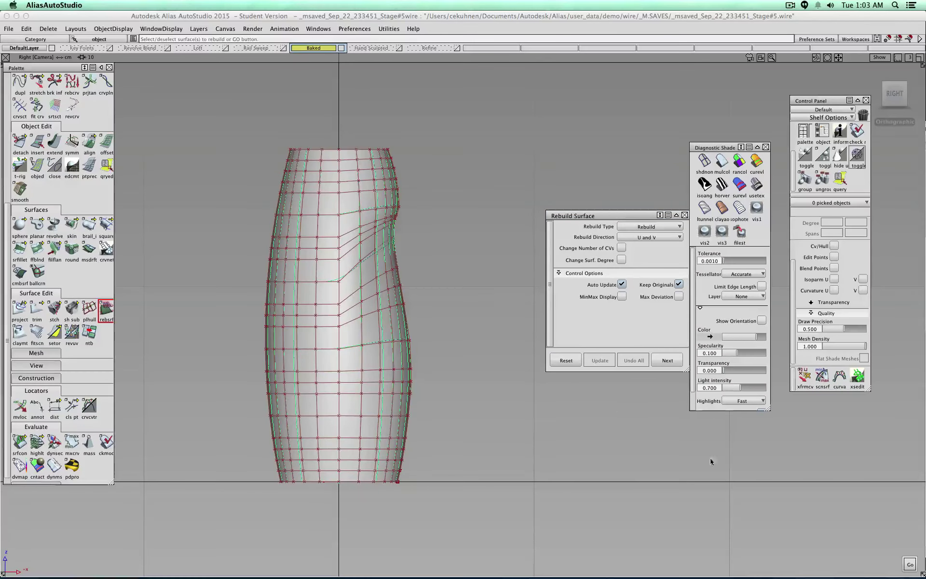
click(910, 563)
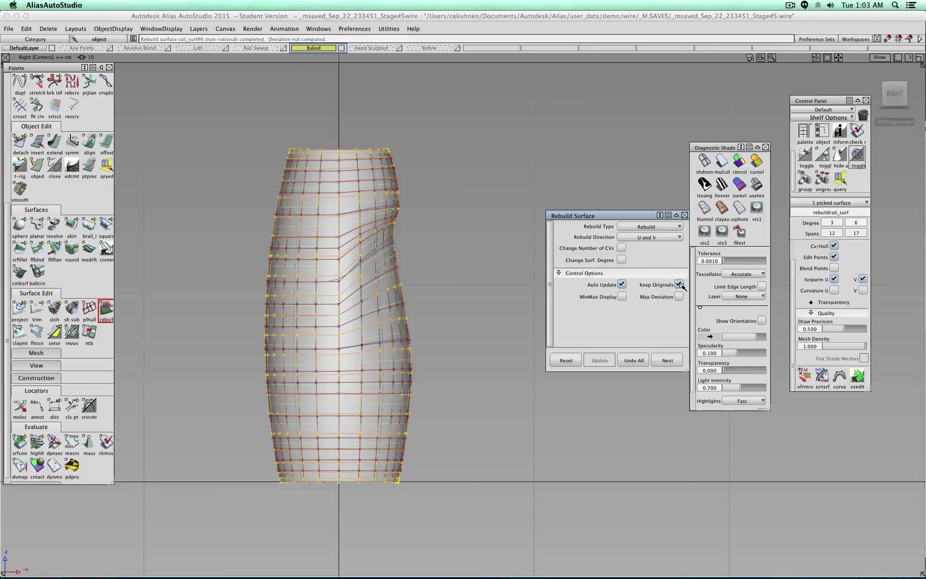
scroll(56, 203, up, 5)
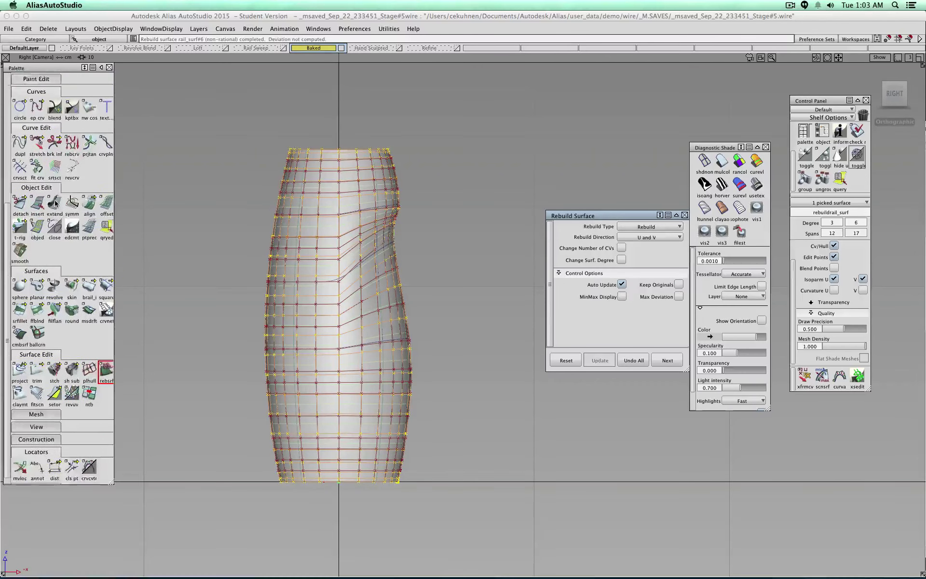
click(21, 95)
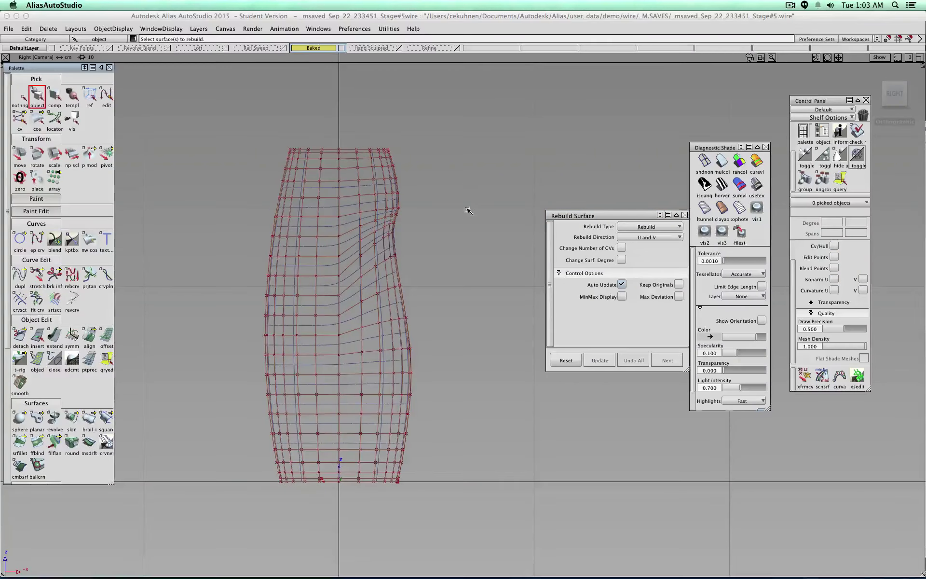
Pick the body half in an angled view, rebuild it again in U and V without keeping the original, and close the options.
alt+shift+drag(478, 202, 355, 253)
click(357, 249)
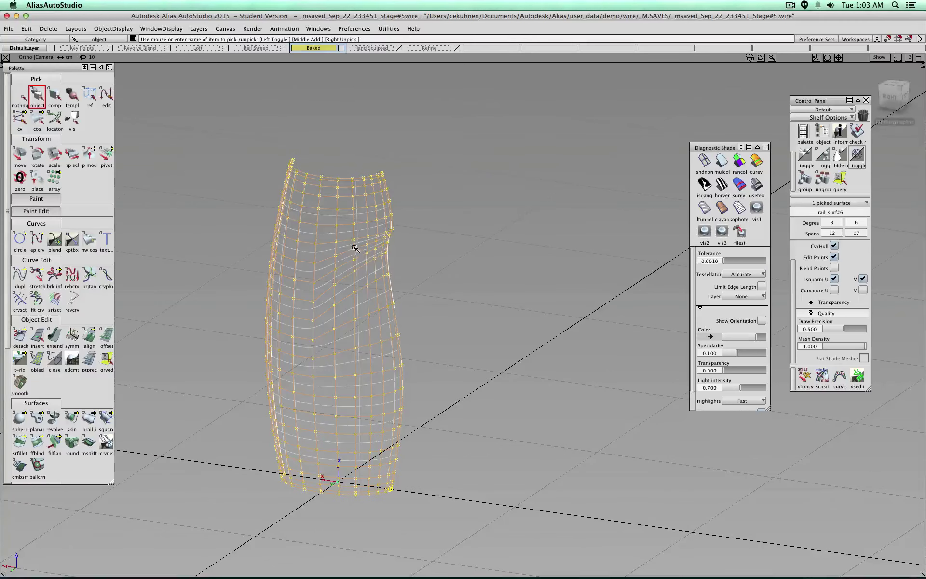
click(835, 248)
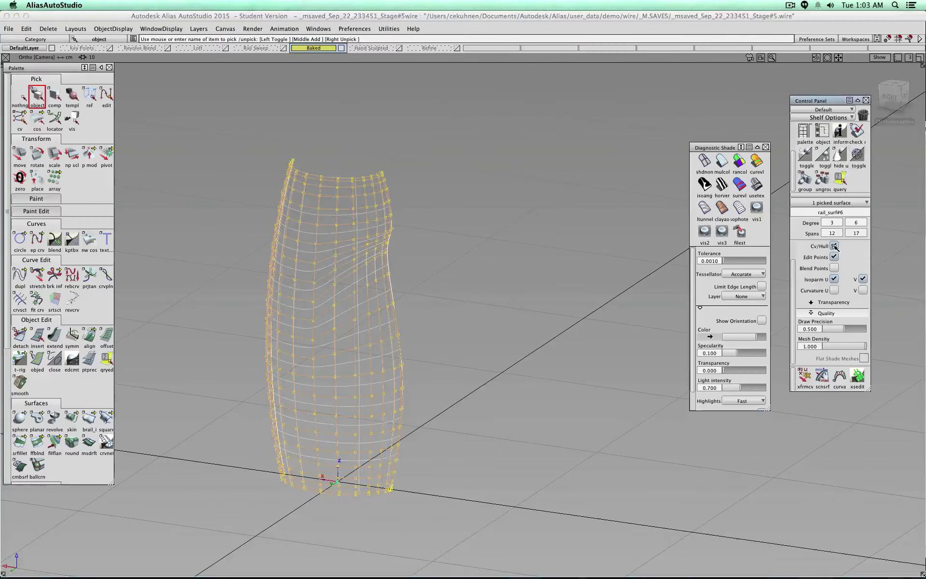
click(835, 248)
scroll(71, 431, down, 5)
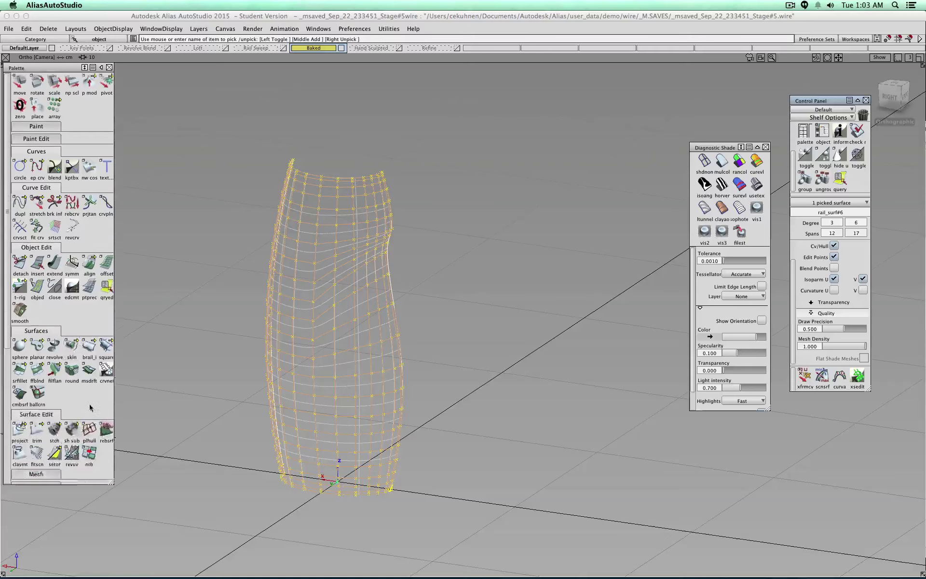
click(103, 303)
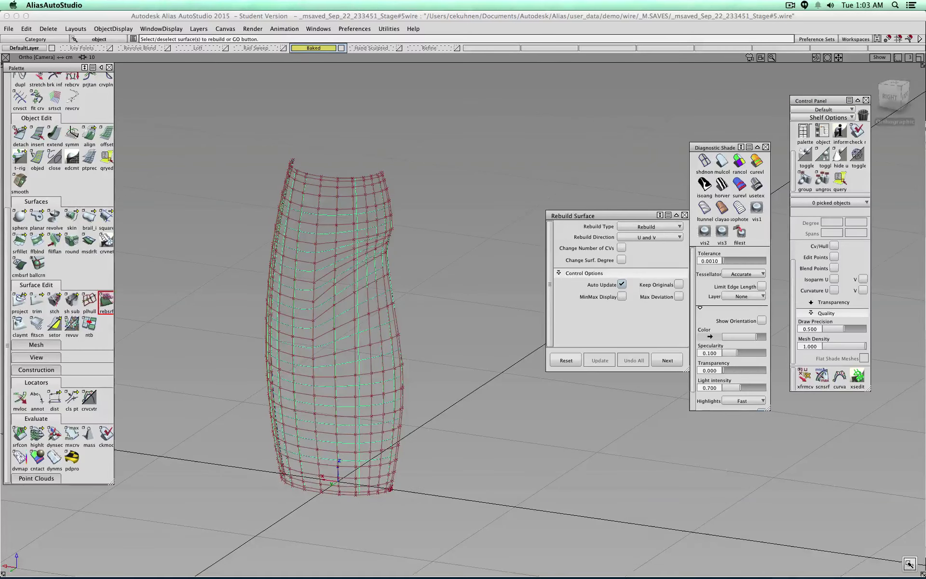
click(909, 564)
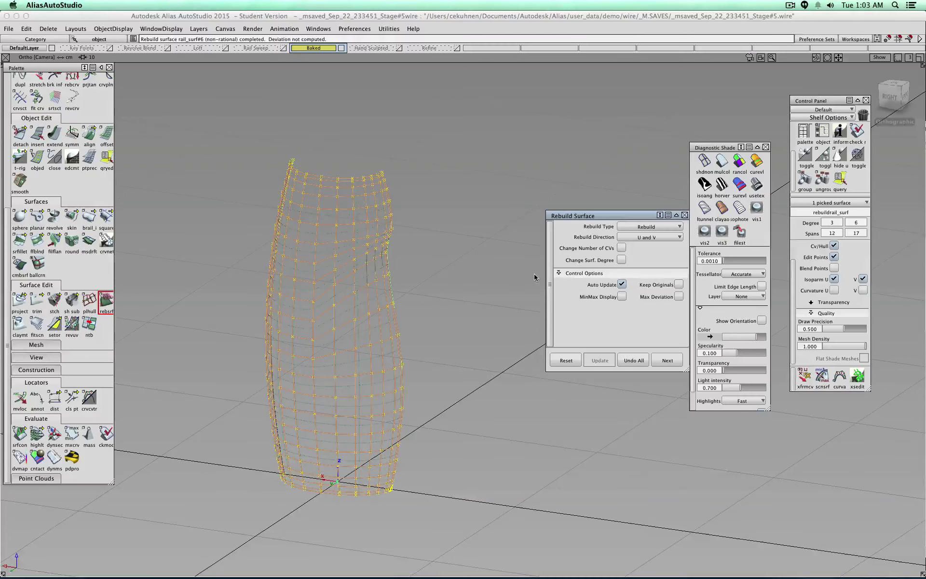
click(684, 215)
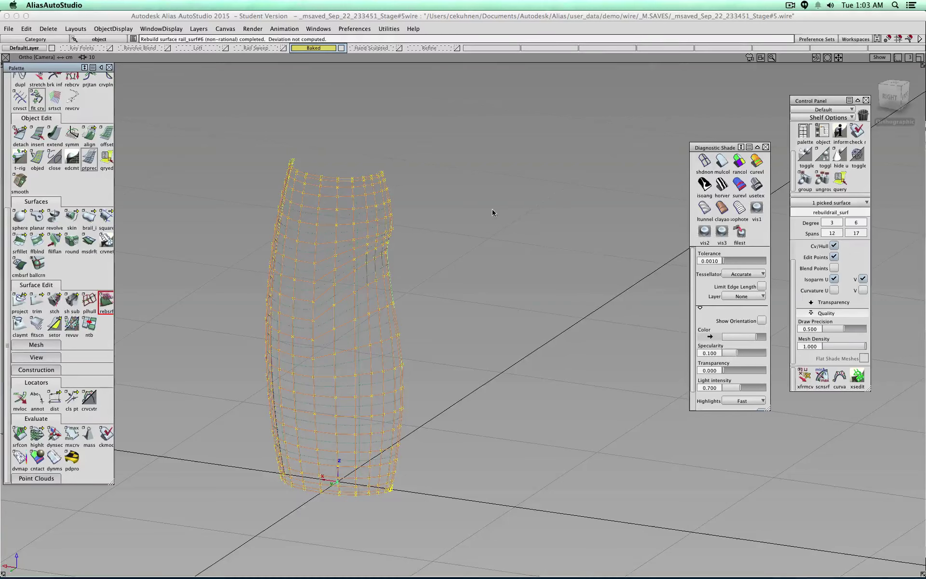
Shade the rebuilt body half and set its spans to 5 in both U and V, allowing its construction history to be removed.
ctrl+shift+right_drag(492, 211, 521, 211)
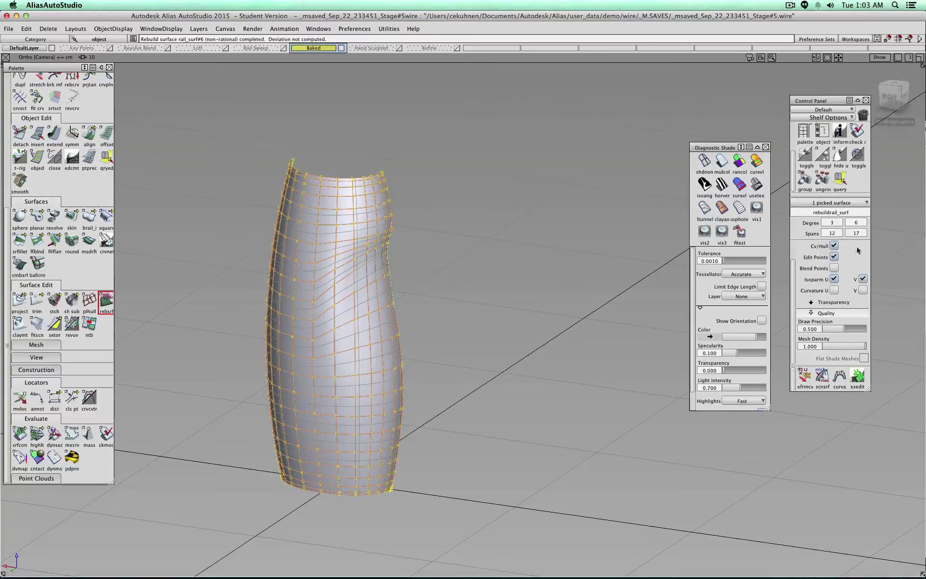
click(865, 234)
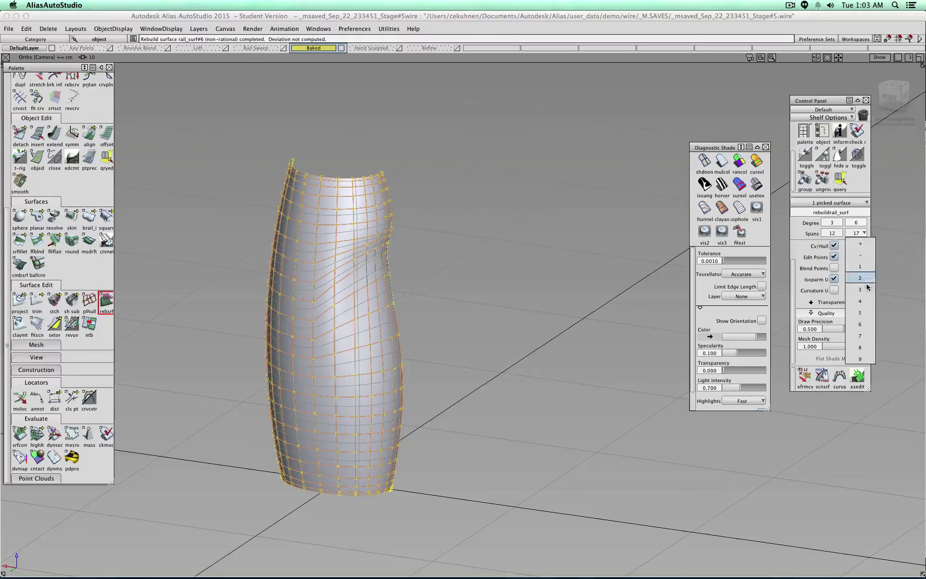
click(867, 312)
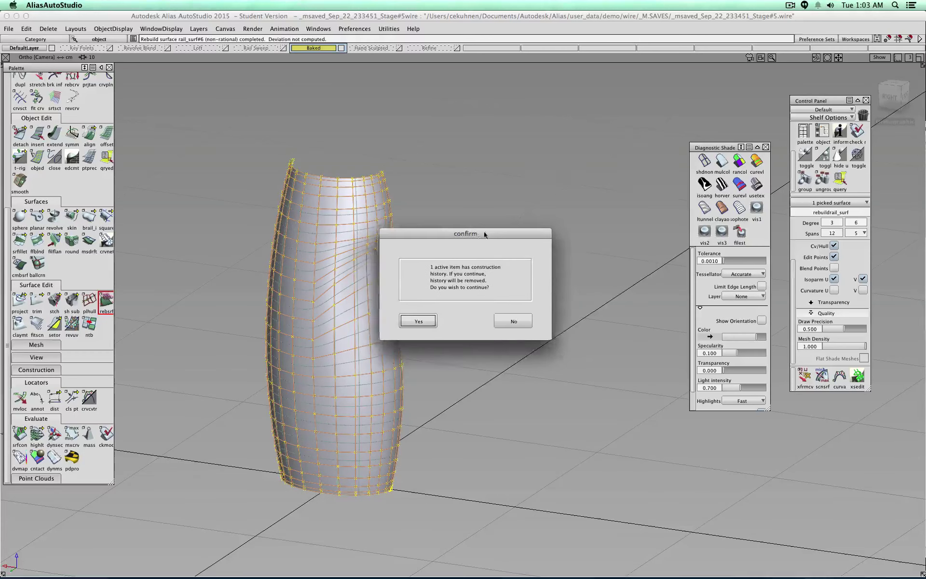
drag(499, 230, 581, 180)
click(509, 266)
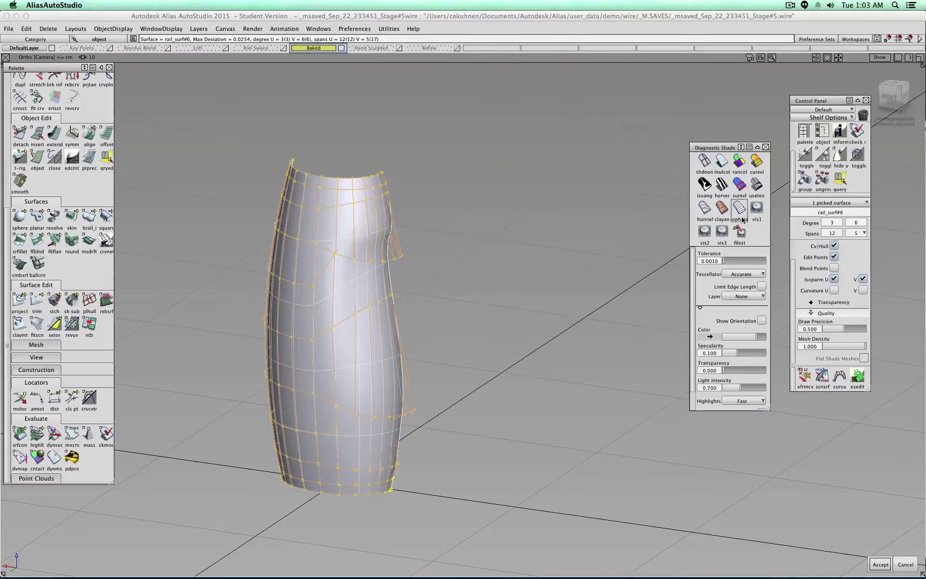
click(840, 234)
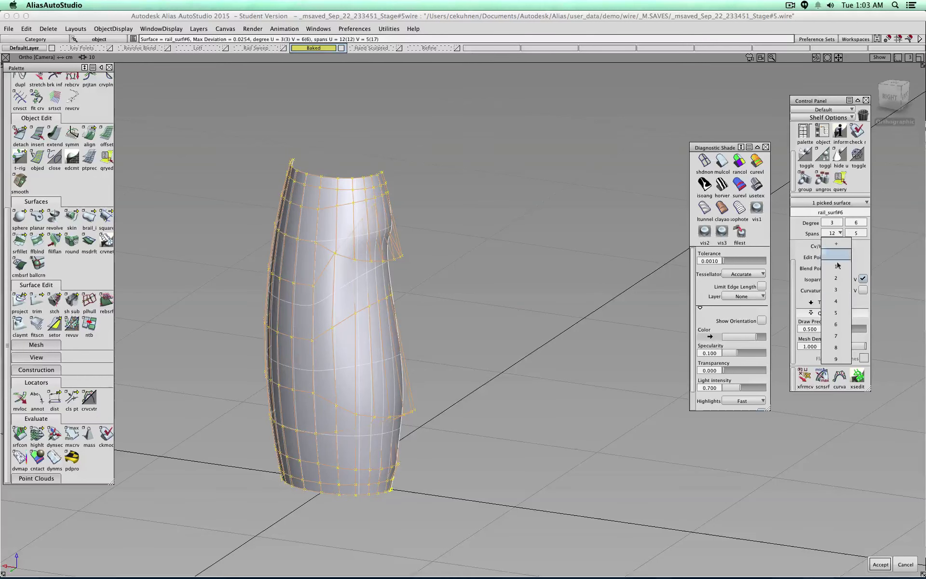
click(841, 311)
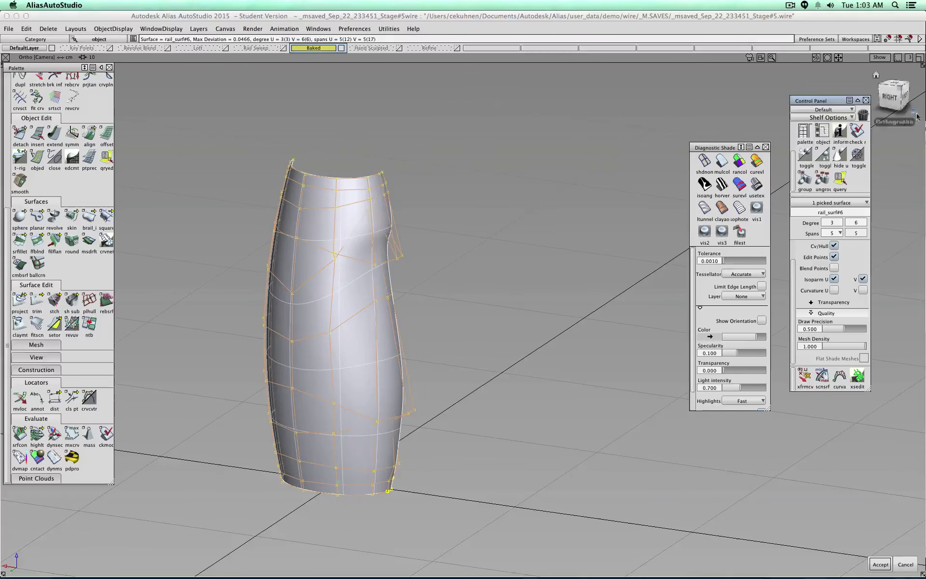
View the body half from the right side and set its U degree to 5 and U spans to 4.
click(896, 99)
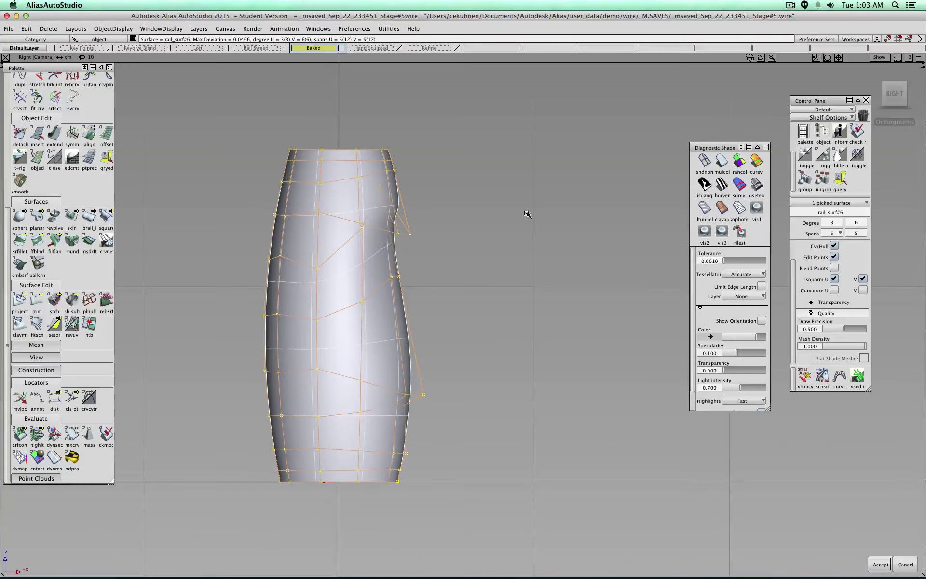
click(840, 222)
click(836, 302)
click(839, 233)
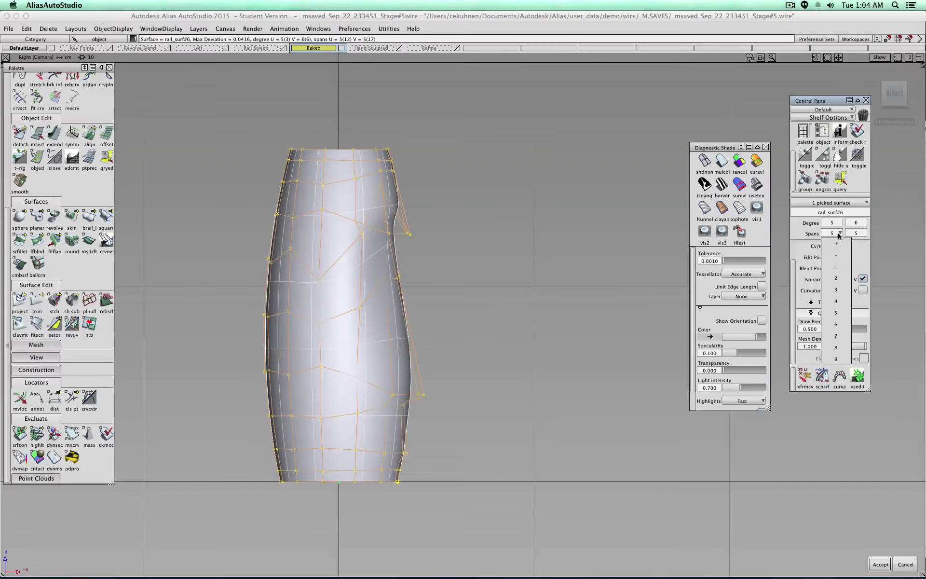
click(838, 300)
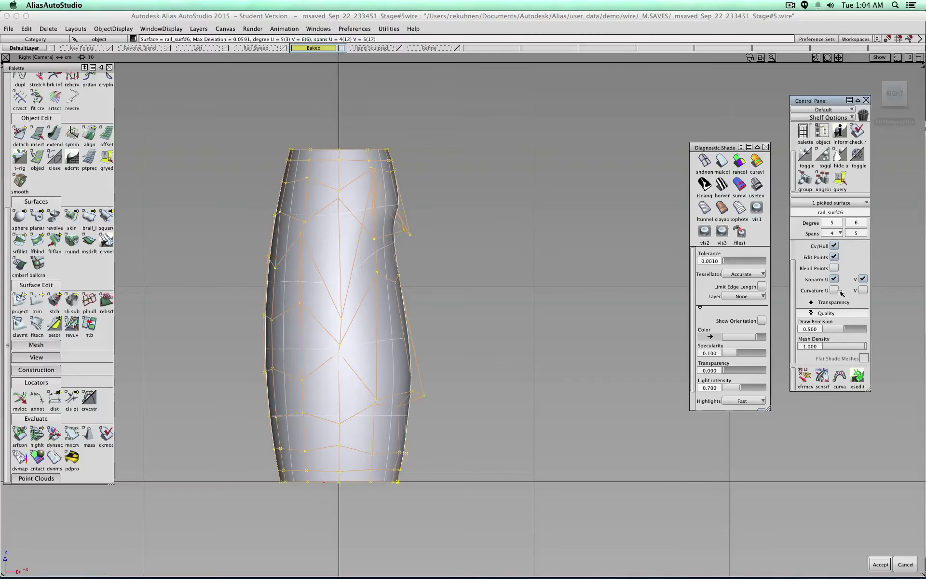
Try 4 spans in V on the body half, and settle on 6 V spans.
click(861, 233)
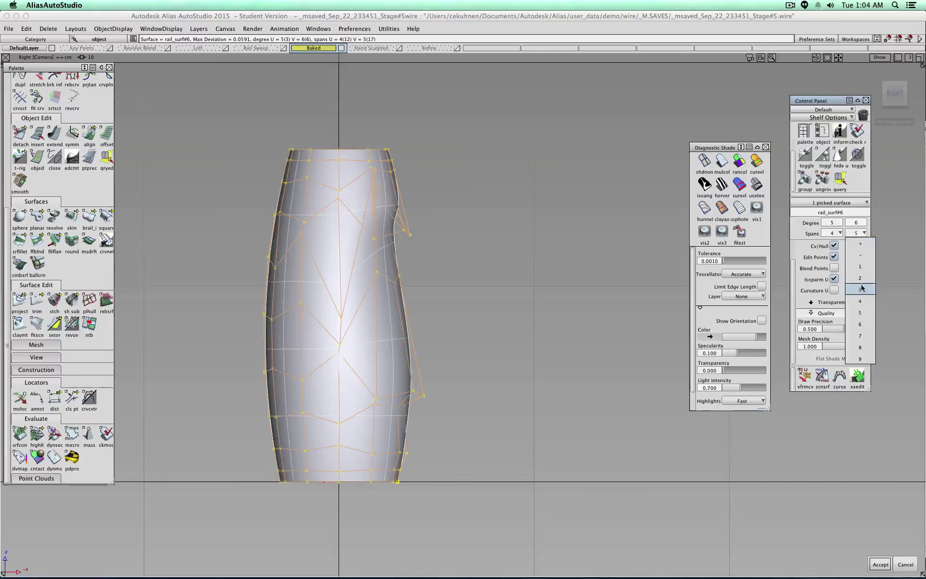
click(862, 301)
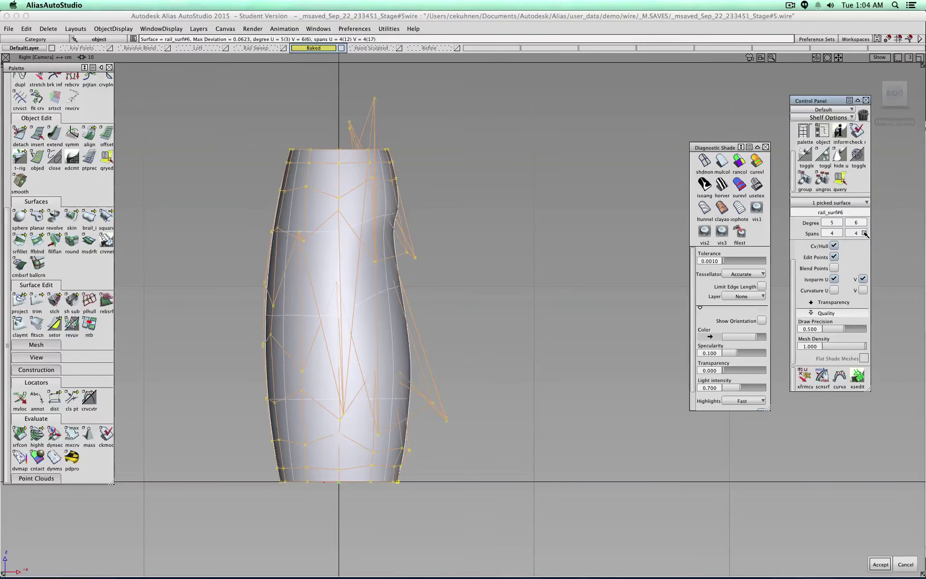
click(865, 232)
click(863, 256)
click(865, 234)
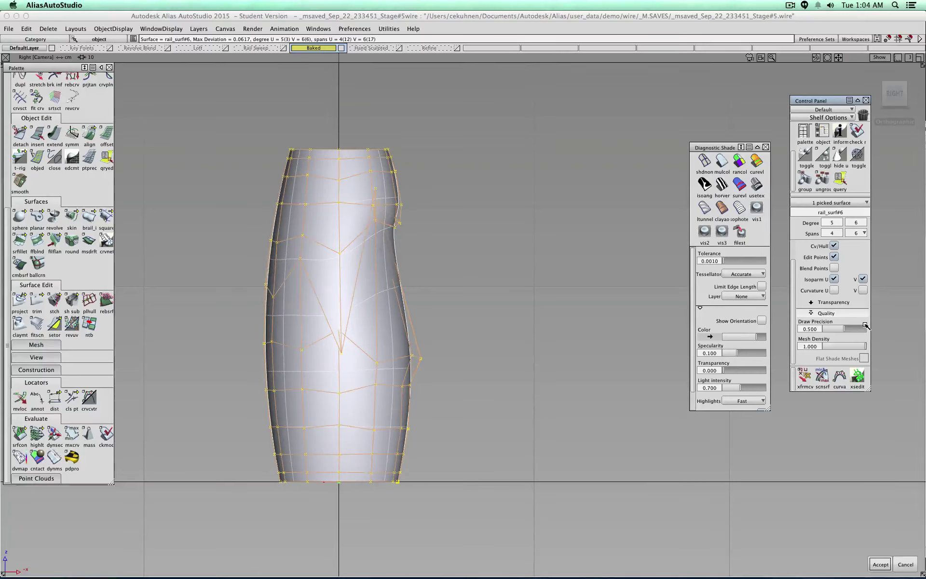
Try a U degree of 2 on the body half, and return it to degree 5.
mouse_move(843, 225)
click(840, 225)
click(842, 270)
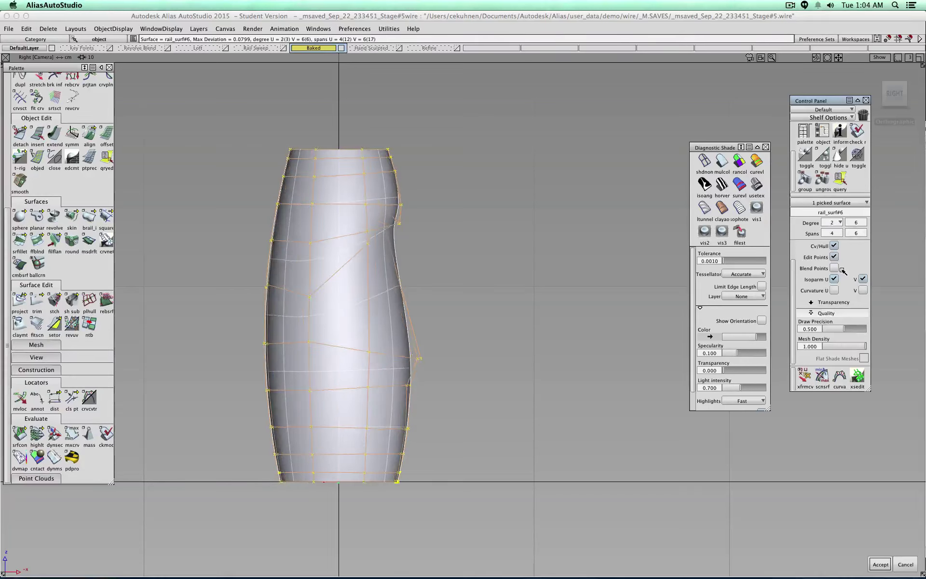
click(839, 223)
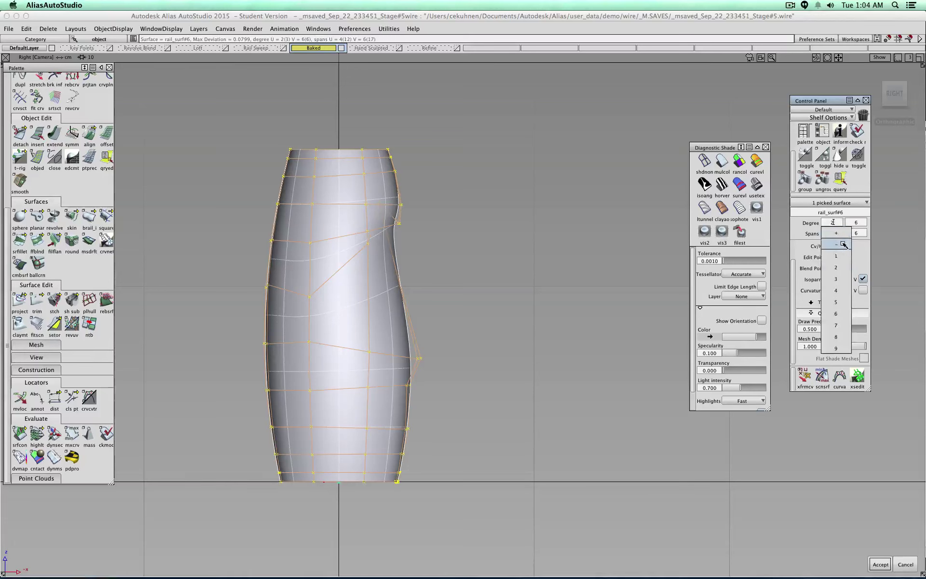
click(837, 302)
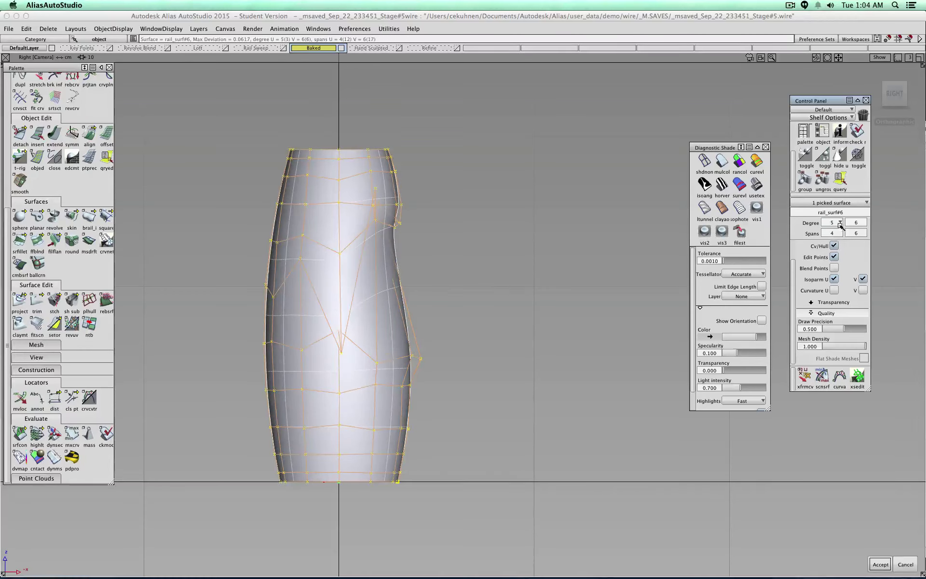
Set the body half's degree to 3 in both U and V, and accept the surface changes.
click(839, 222)
click(838, 280)
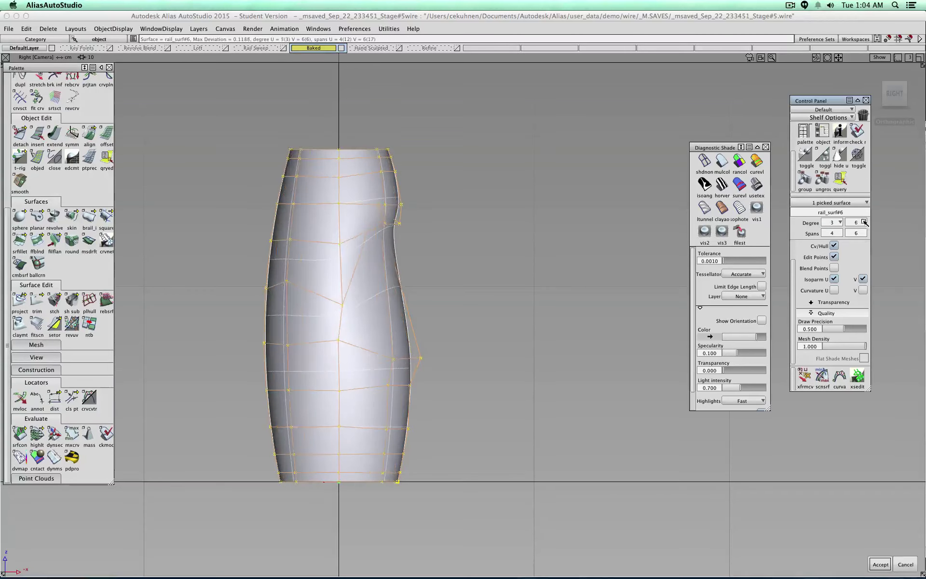
click(865, 222)
click(856, 280)
click(880, 565)
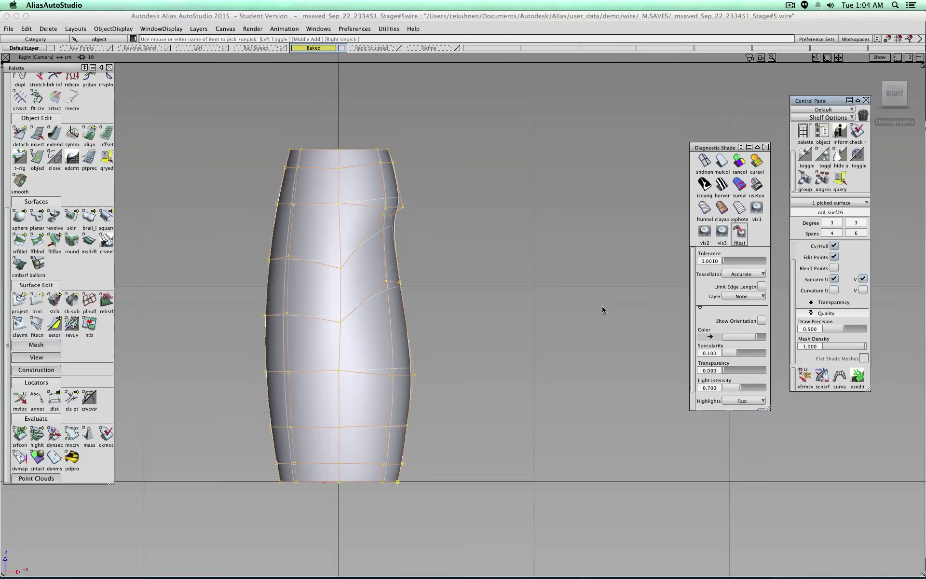
Examine the body half's shape and control point layout from front, raised and angled views.
drag(894, 94, 791, 110)
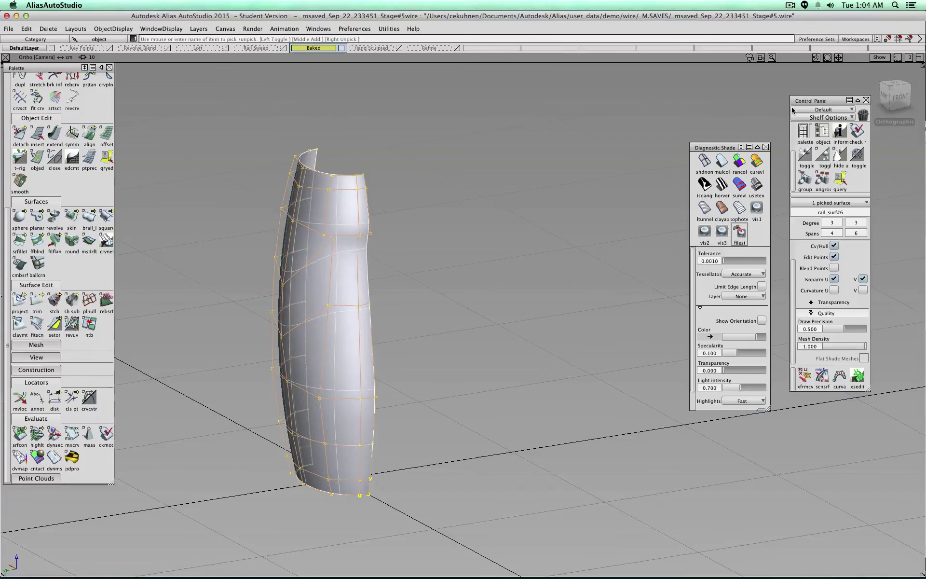
click(898, 86)
click(898, 85)
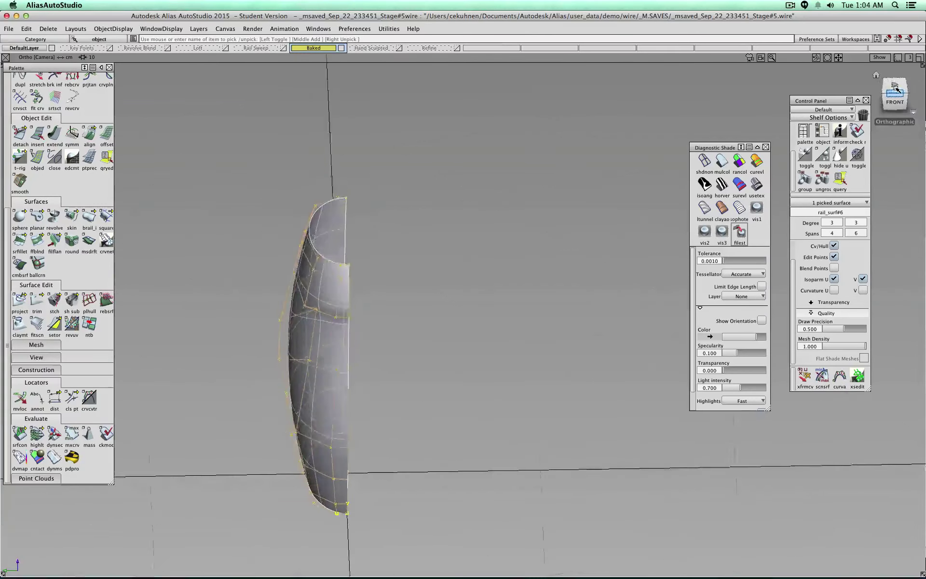
alt+shift+middle_drag(482, 386, 555, 192)
alt+shift+drag(555, 193, 455, 232)
alt+shift+middle_drag(456, 232, 541, 331)
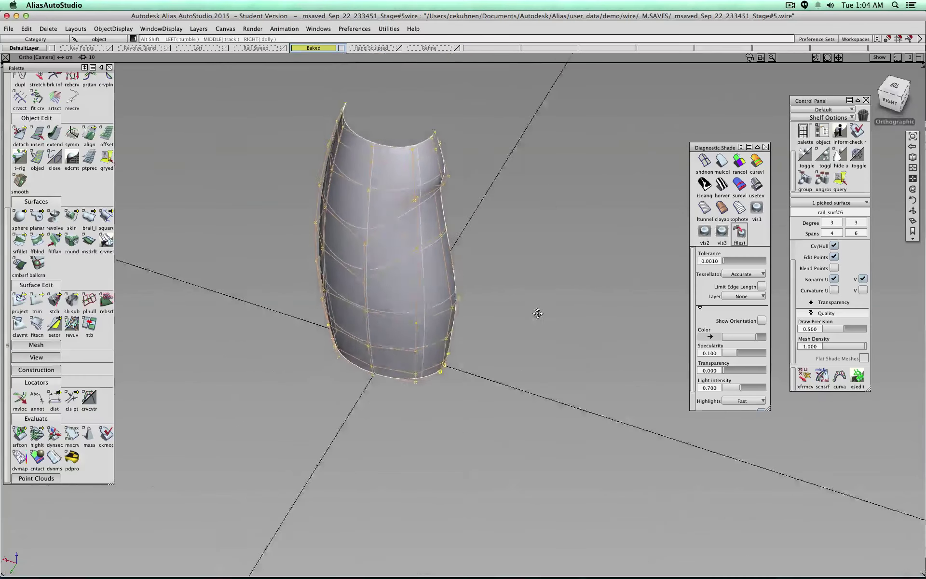
alt+shift+drag(542, 331, 407, 242)
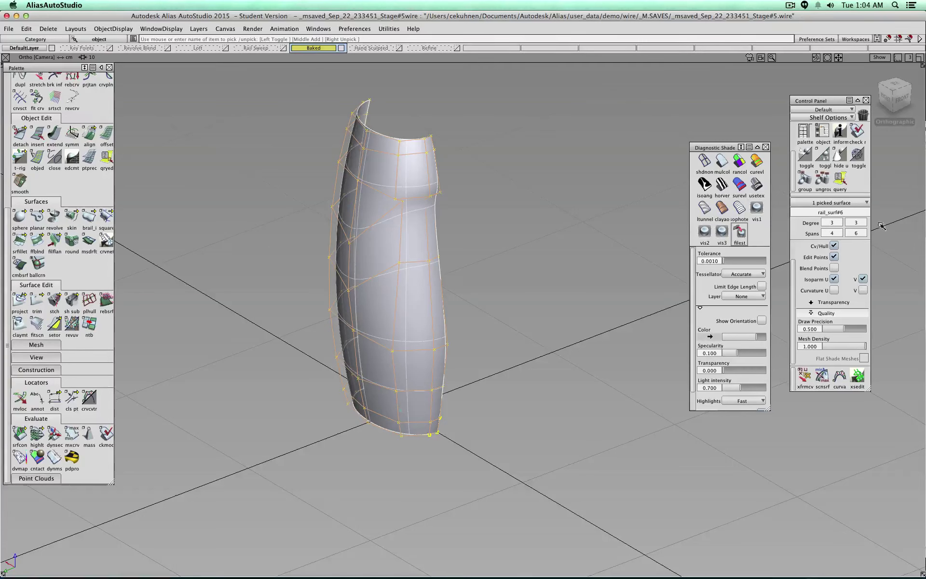
Show the Baked layer's mirrored half through layer symmetry, and apply multi-color diagnostic shading to the body.
click(321, 48)
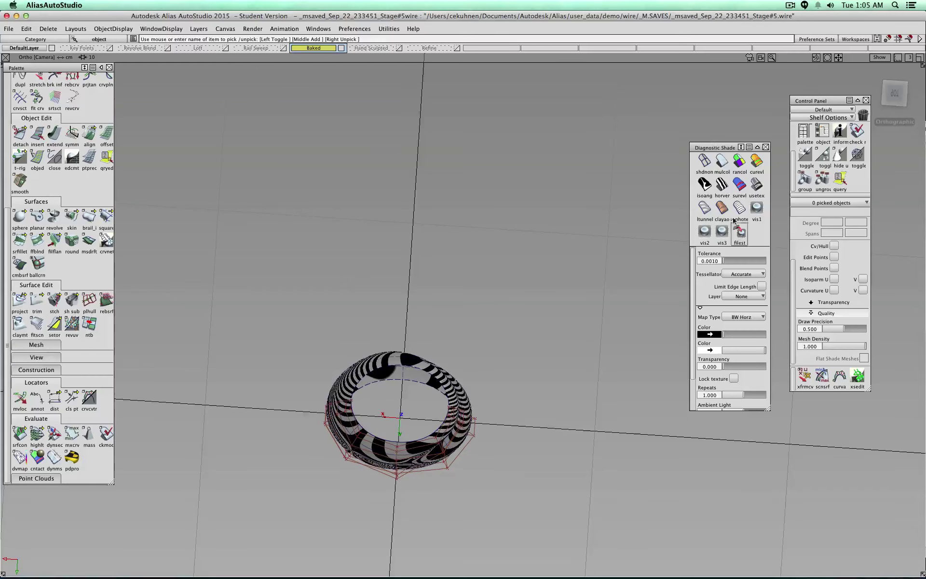
click(722, 162)
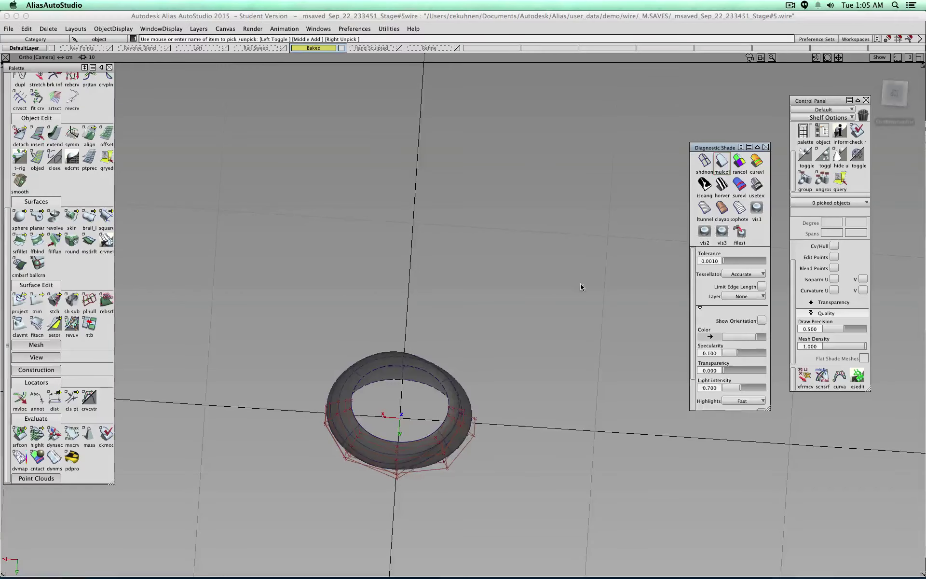
Hide the tube surface's CVs and edit points and examine its curvature with dynamic sections along its height.
alt+shift+drag(577, 279, 351, 170)
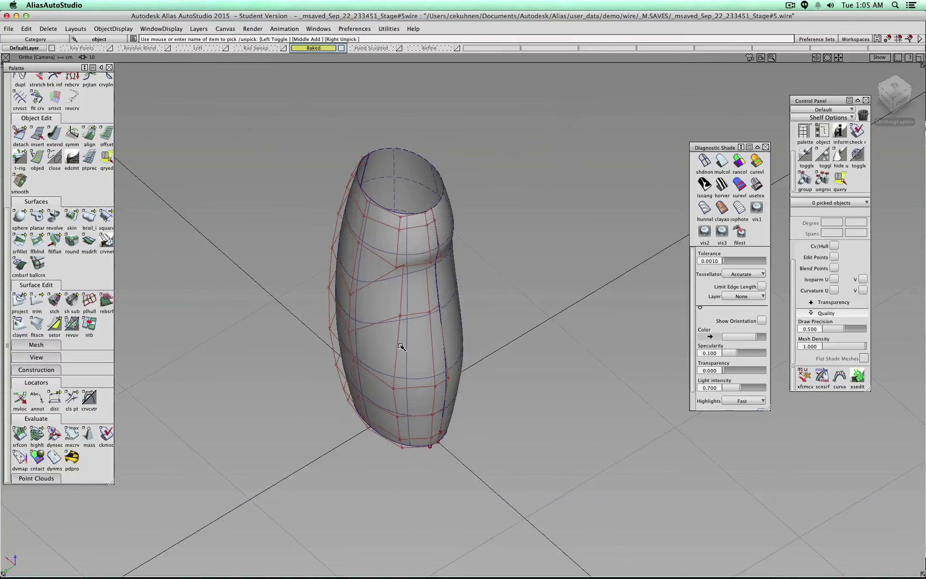
ctrl+shift+drag(401, 346, 399, 369)
click(407, 359)
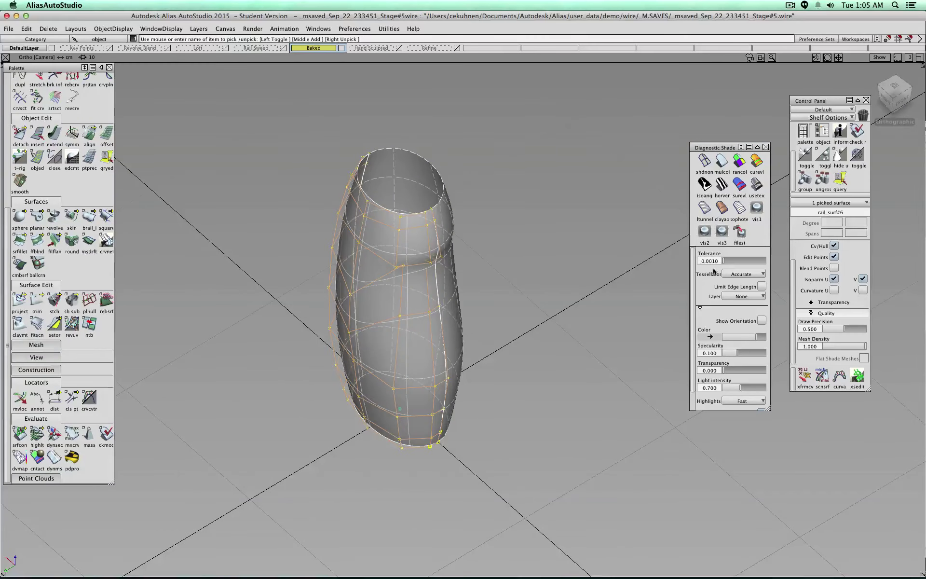
click(834, 245)
click(834, 257)
click(54, 437)
alt+shift+drag(337, 289, 424, 260)
drag(416, 338, 416, 378)
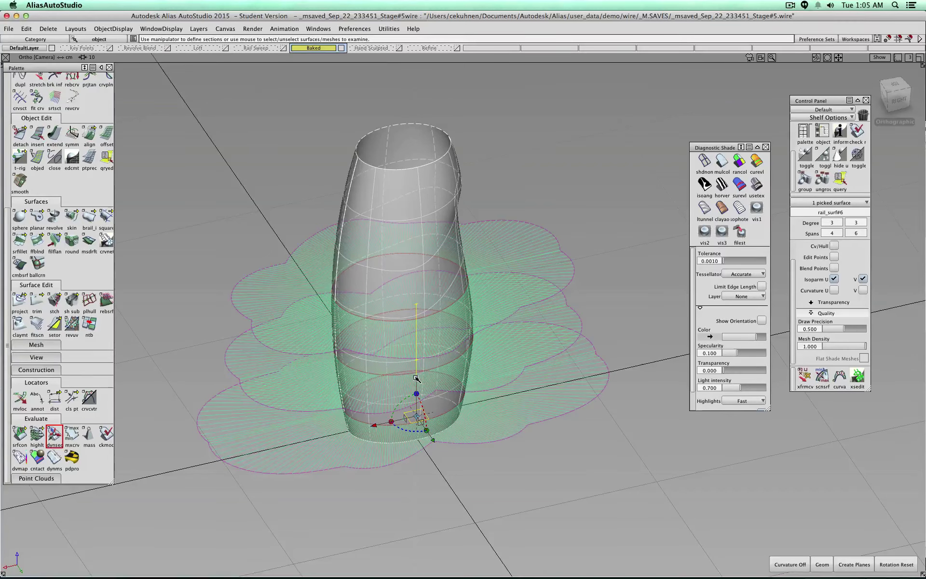
Pick the CVs at the front edge below the overhanging ledge and move them to reshape the notch.
ctrl+shift+middle_drag(550, 304, 548, 291)
drag(549, 290, 519, 192)
alt+shift+right_drag(527, 229, 531, 215)
alt+shift+middle_drag(531, 215, 535, 306)
alt+shift+right_drag(535, 306, 512, 261)
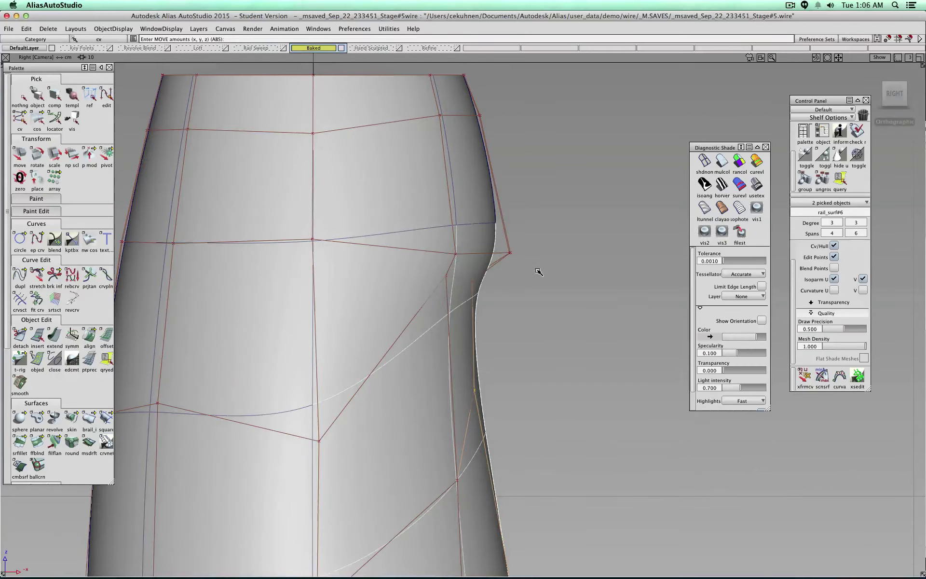
Pick a single CV on the side of the surface below the ledge and move it.
alt+shift+drag(538, 272, 588, 295)
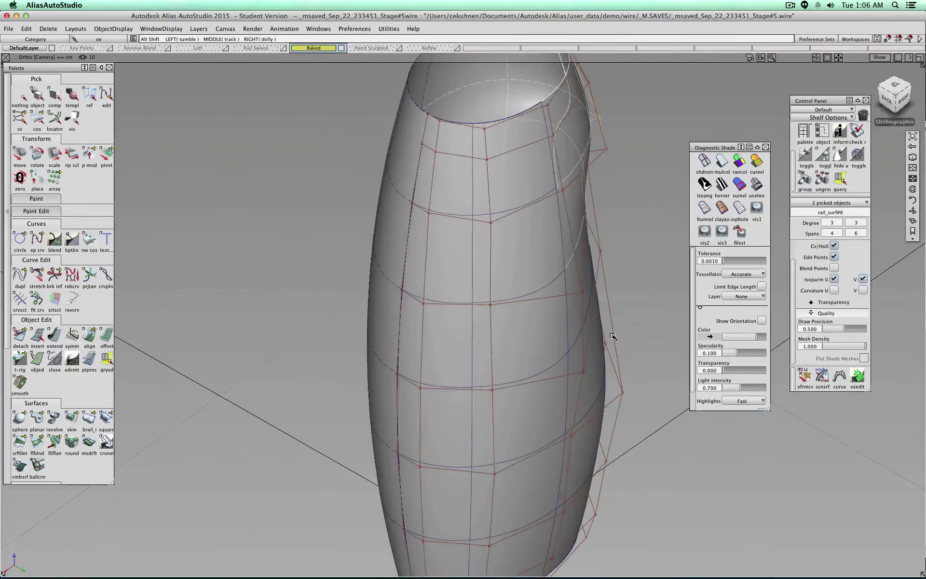
ctrl+shift+drag(616, 248, 617, 225)
click(590, 295)
alt+shift+drag(620, 304, 287, 277)
middle_drag(288, 277, 341, 292)
mouse_move(341, 296)
alt+shift+mouse_down()
mouse_move(672, 264)
mouse_move(523, 308)
mouse_move(350, 303)
alt+shift+mouse_up()
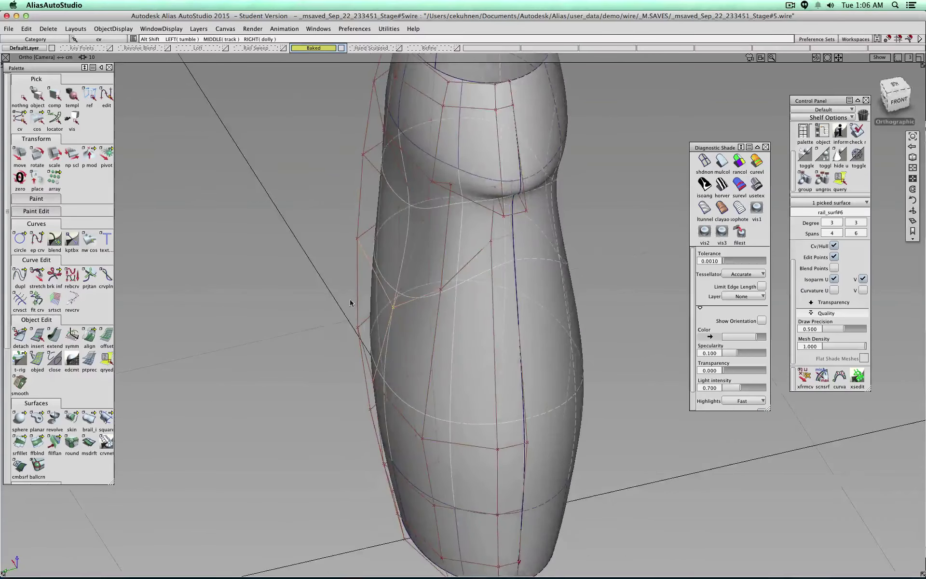
Move the neighbouring side CV nearer the front to shape the hollow under the ledge.
click(440, 289)
middle_drag(393, 291, 413, 284)
alt+shift+drag(426, 310, 616, 307)
middle_drag(582, 303, 595, 306)
Shade the surface with the Showroom environment map and reposition the CV at the side of the ledge.
click(756, 187)
alt+shift+middle_drag(505, 172, 500, 304)
mouse_move(500, 304)
alt+shift+mouse_down()
mouse_move(403, 266)
mouse_move(457, 220)
mouse_move(399, 300)
mouse_move(358, 304)
alt+shift+mouse_up()
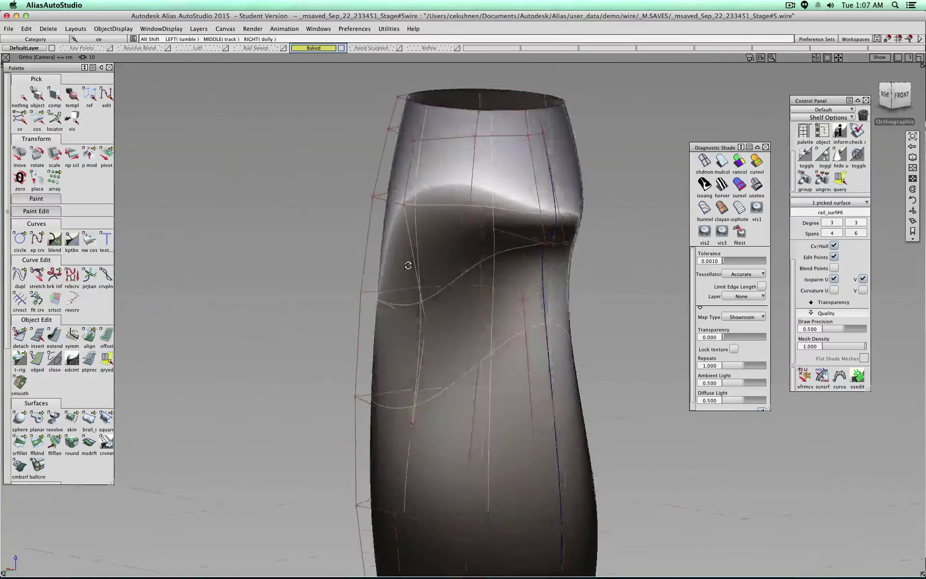
click(455, 207)
middle_drag(397, 298, 381, 301)
alt+shift+drag(381, 301, 562, 285)
right_click(564, 284)
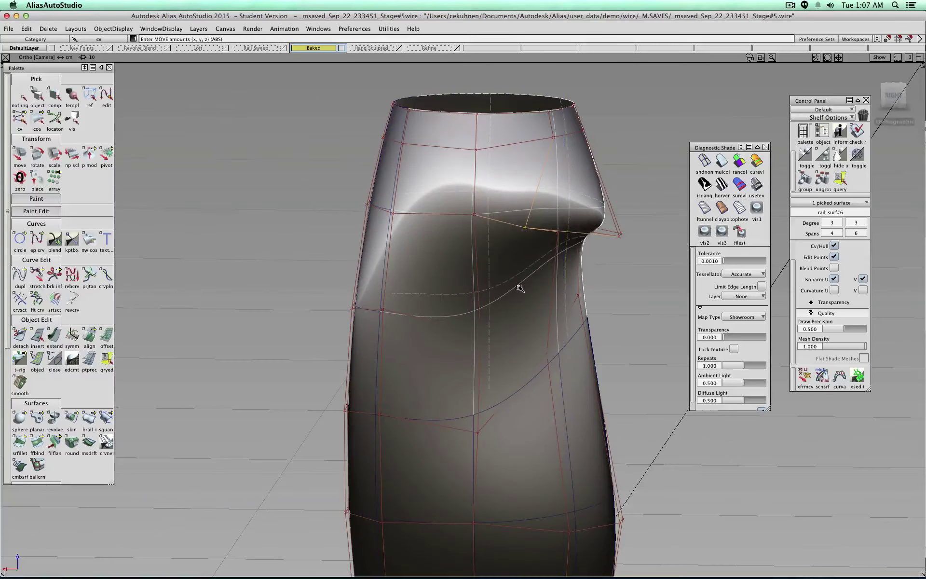
In the Right view, move the CVs at the ledge and in the side hollow to even out the hull rows.
click(893, 101)
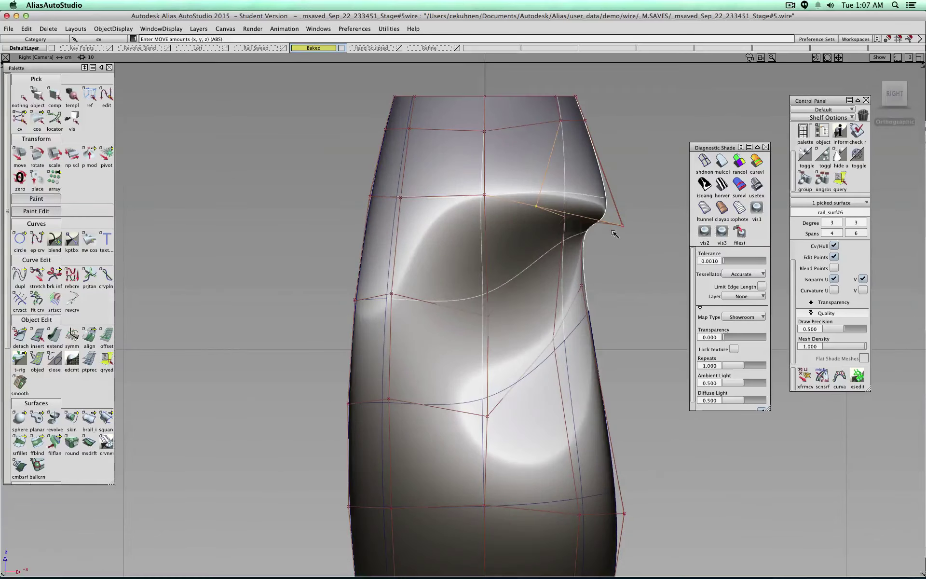
drag(603, 258, 624, 249)
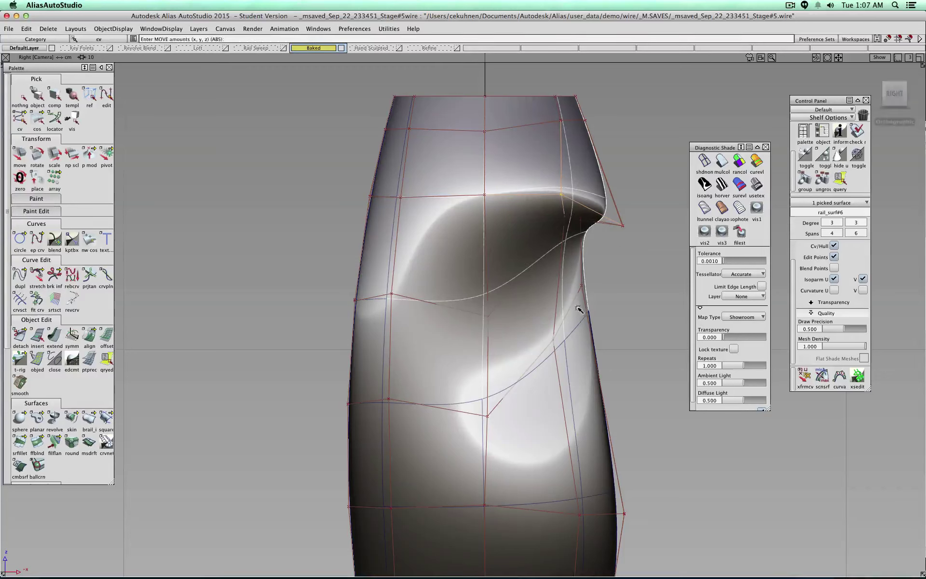
drag(487, 314, 520, 403)
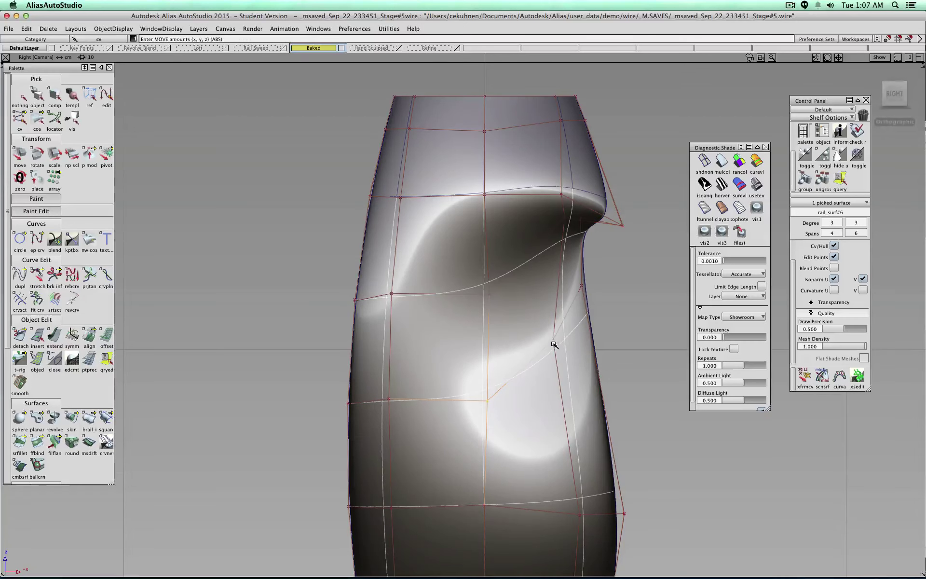
drag(568, 351, 578, 391)
Clear the selection, switch off shading and move the front-edge CVs below the ledge in the Right view.
mouse_move(620, 288)
ctrl+shift+mouse_down()
mouse_move(642, 292)
mouse_move(603, 269)
mouse_move(601, 277)
mouse_move(636, 288)
mouse_move(605, 281)
ctrl+shift+mouse_up()
click(21, 95)
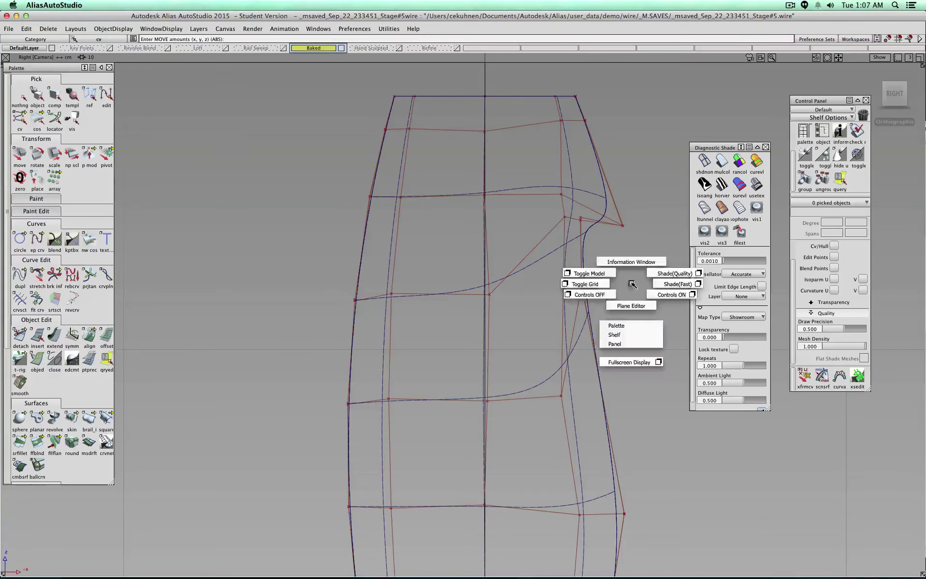
ctrl+shift+drag(631, 284, 667, 284)
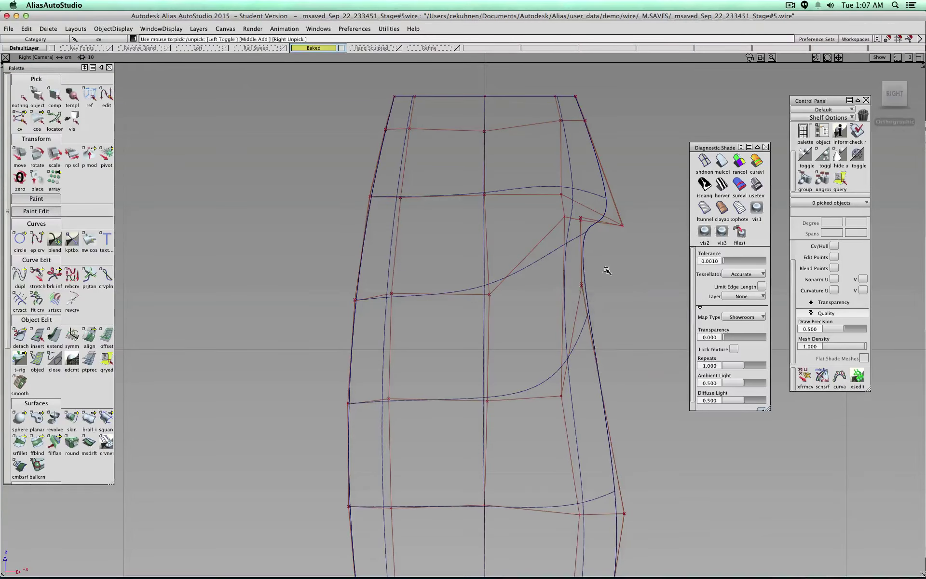
drag(606, 270, 574, 294)
ctrl+shift+drag(607, 270, 607, 251)
drag(606, 248, 621, 298)
ctrl+shift+right_drag(616, 293, 660, 292)
mouse_move(660, 292)
alt+shift+mouse_down()
mouse_move(539, 295)
mouse_move(552, 378)
mouse_move(620, 374)
mouse_move(569, 337)
alt+shift+mouse_up()
Shade the model with Multi Color, clear the CV selection and examine the reshaped surface from several sides.
click(721, 163)
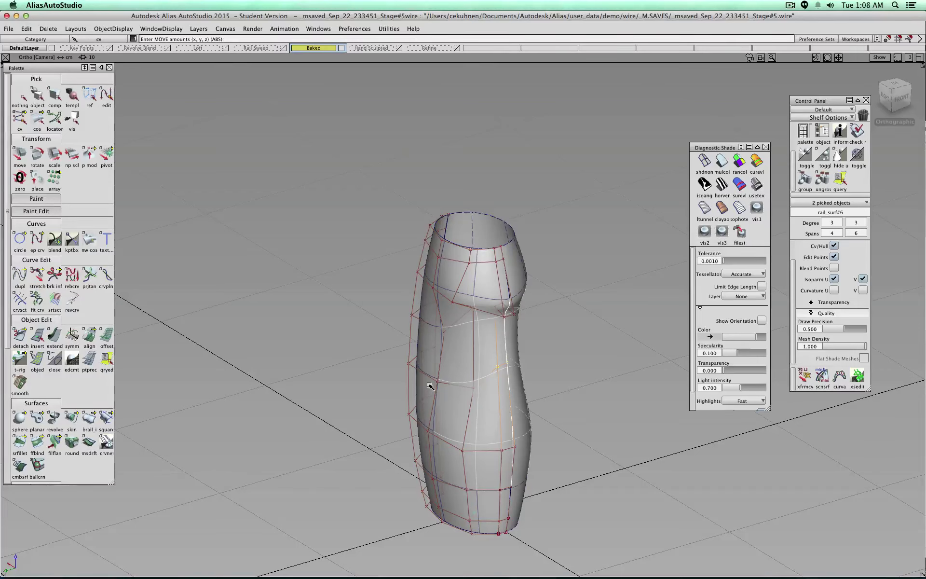
alt+shift+drag(314, 490, 389, 435)
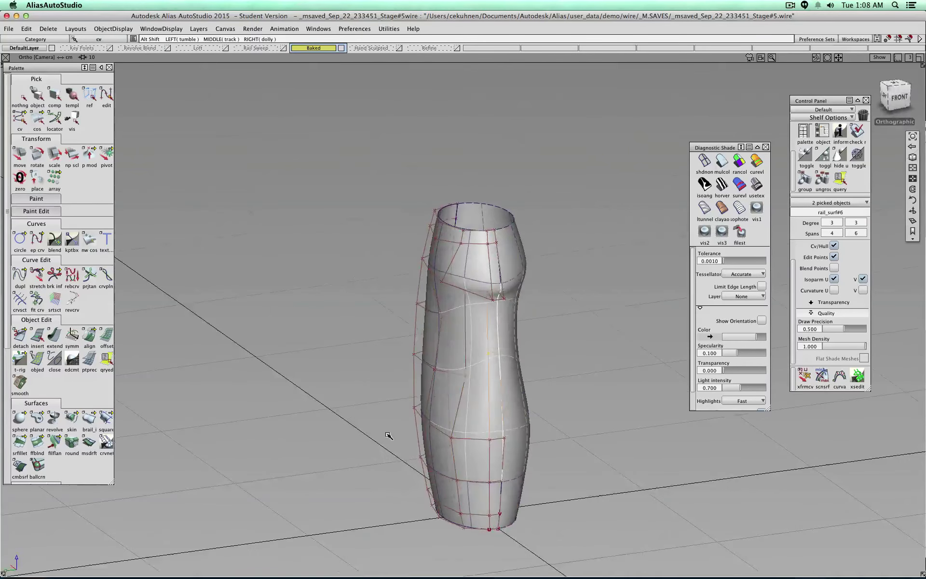
click(20, 99)
alt+shift+drag(562, 374, 405, 384)
alt+shift+drag(554, 395, 438, 274)
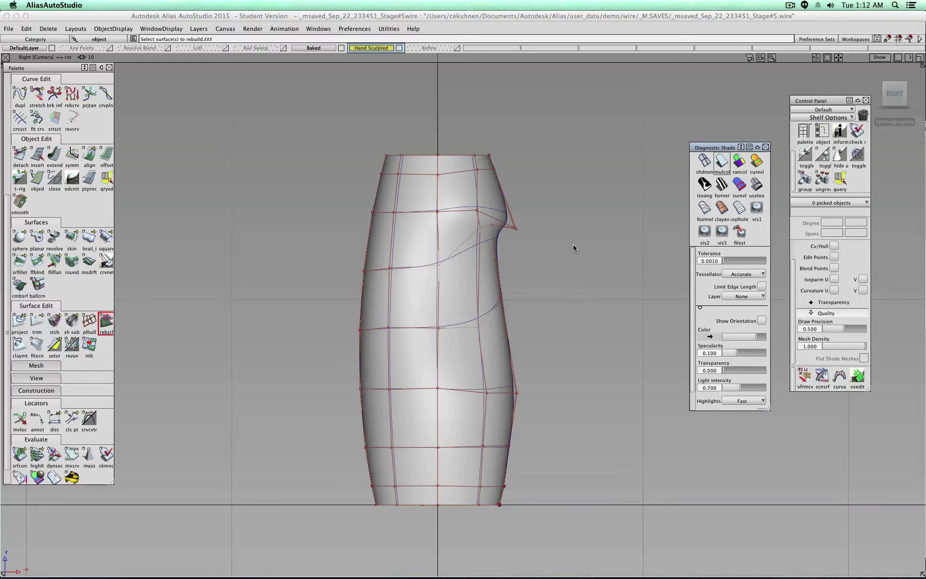
Pick the hand-sculpted half surface and assign it to the Baked layer.
drag(894, 92, 791, 123)
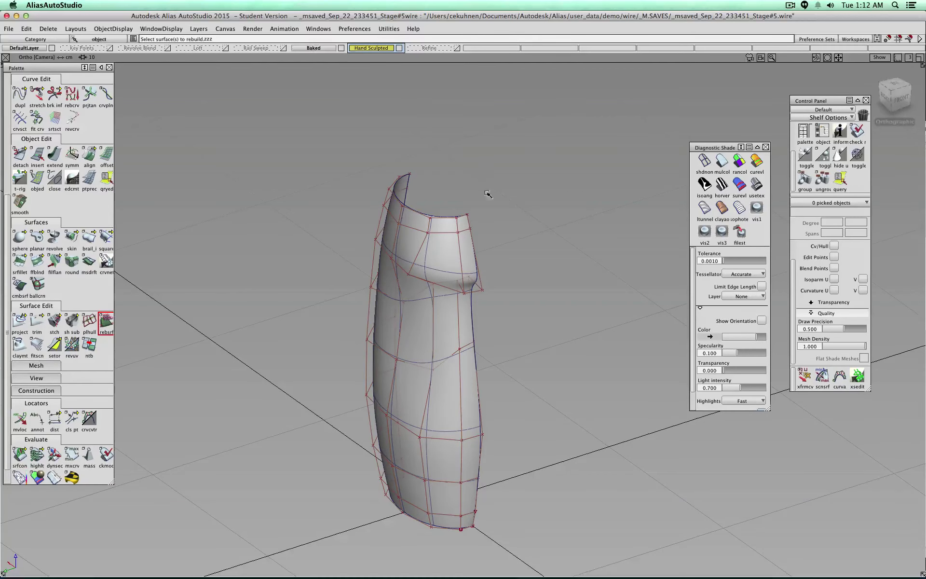
alt+shift+middle_drag(490, 201, 490, 149)
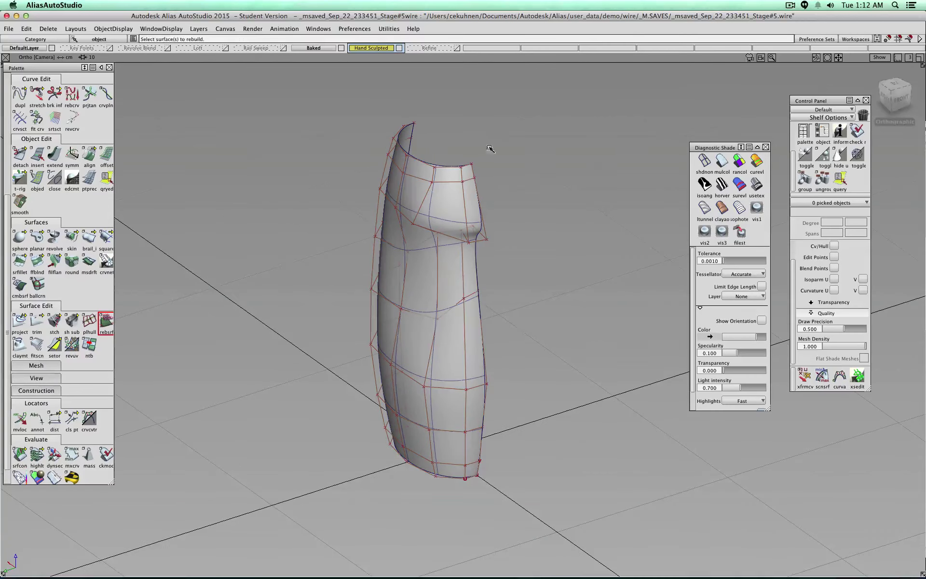
click(896, 83)
alt+shift+drag(554, 312, 314, 6)
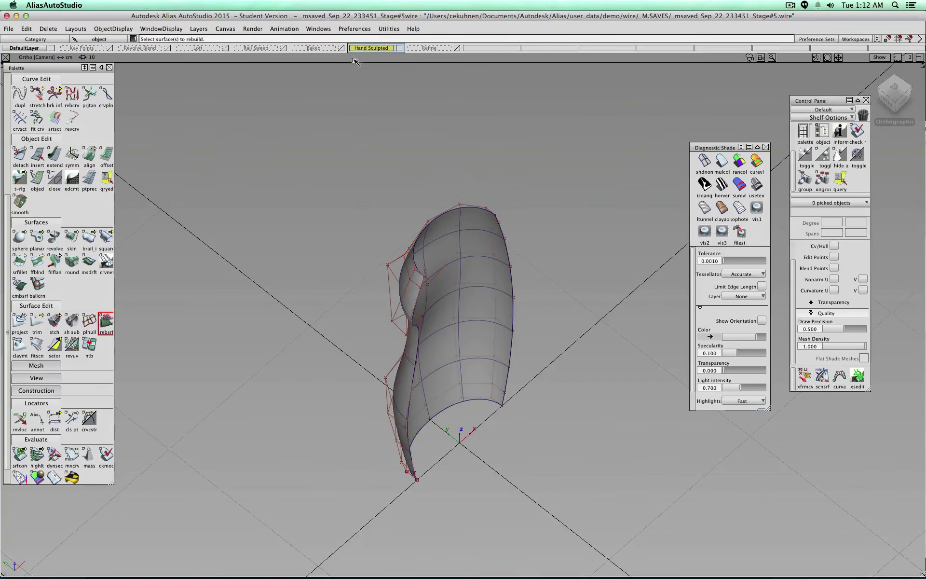
scroll(24, 93, up, 5)
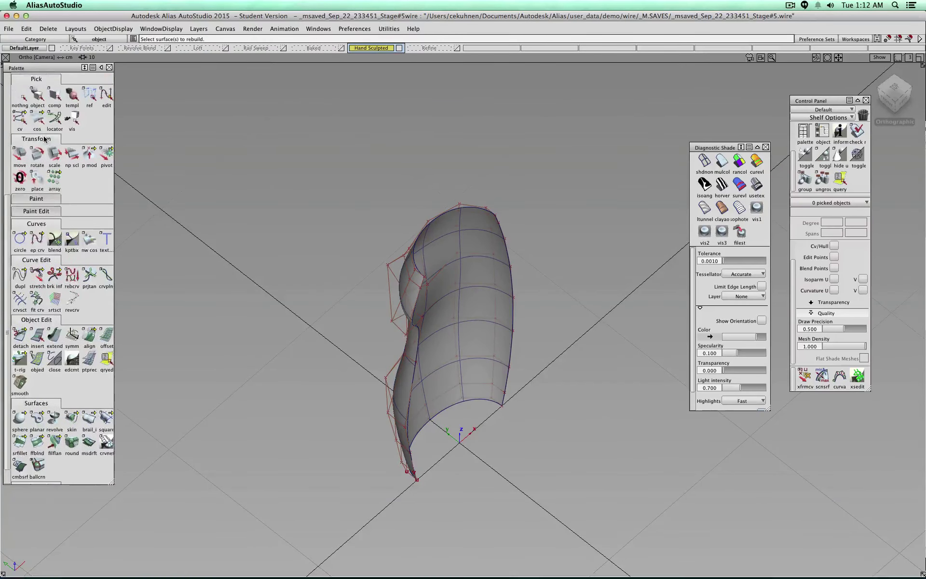
click(38, 95)
click(441, 272)
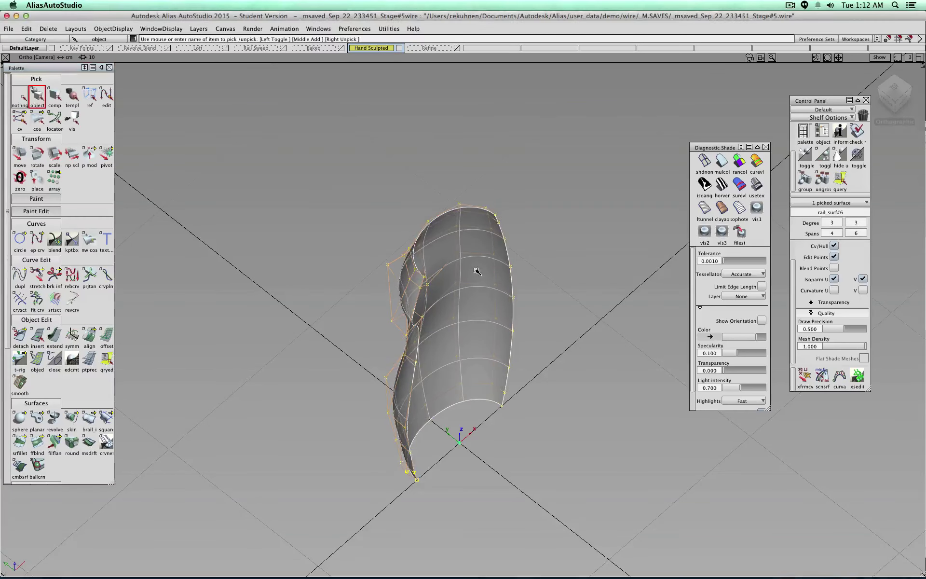
right_click(330, 50)
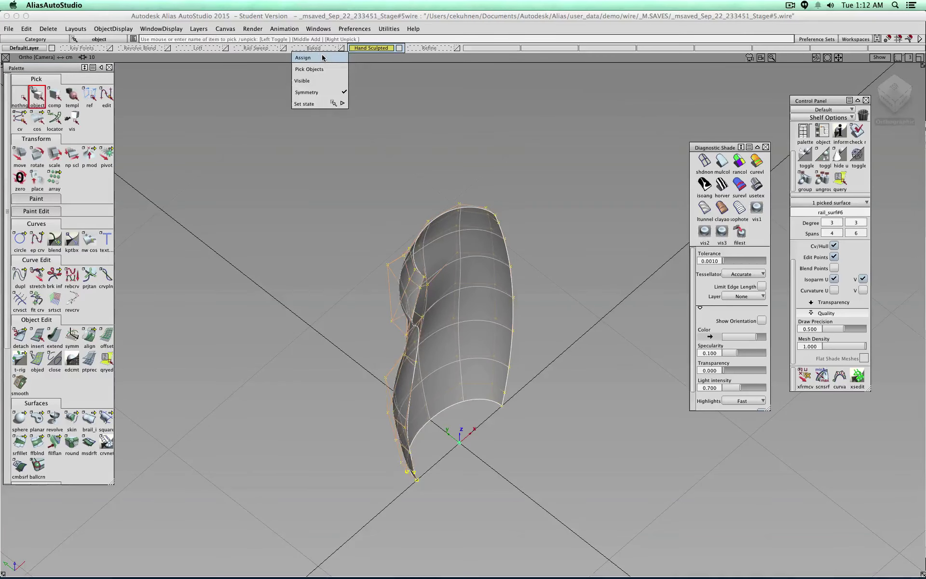
click(322, 58)
Make the Baked layer visible and turn off its symmetry.
click(341, 48)
click(448, 244)
right_click(322, 48)
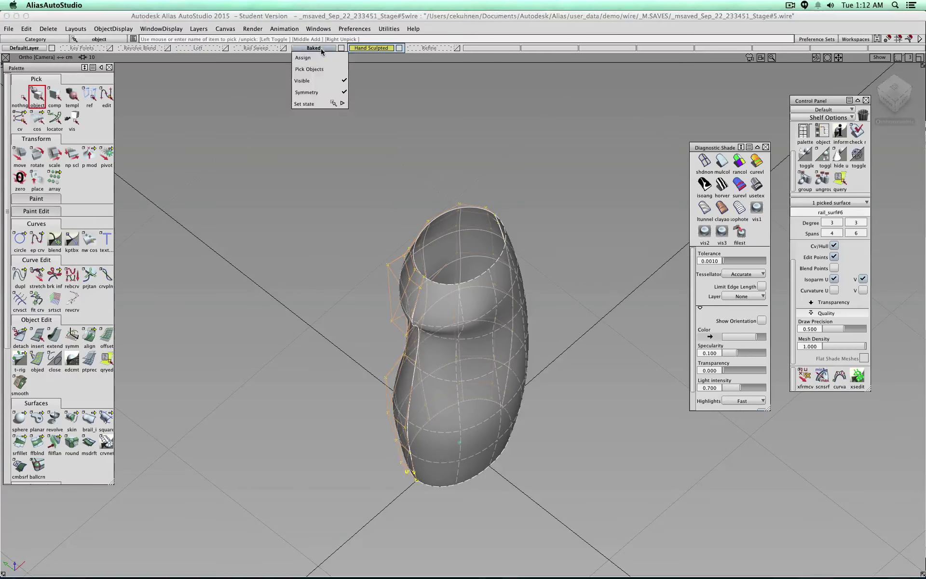
click(323, 99)
click(501, 276)
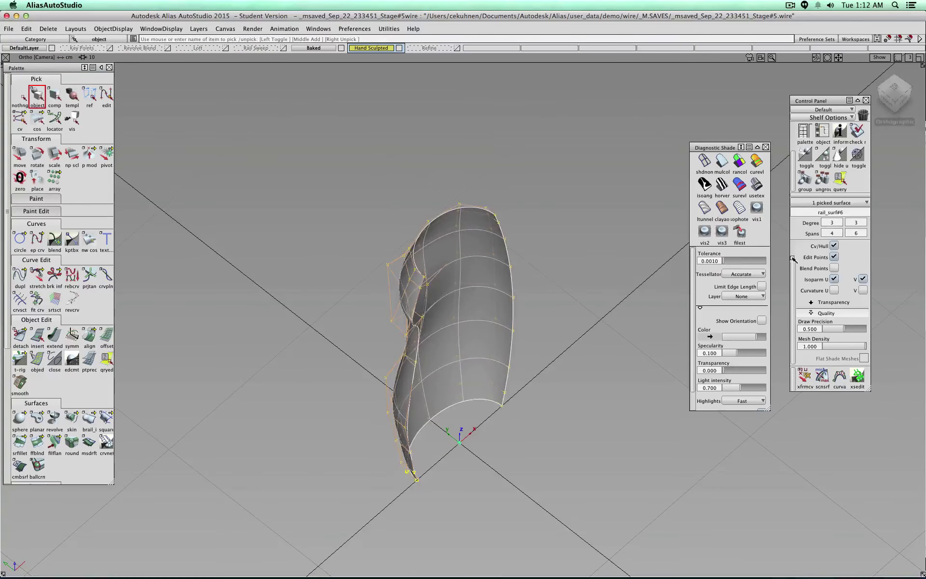
Hide the CVs, hulls and edit points of the picked surface and clear the selection.
click(834, 245)
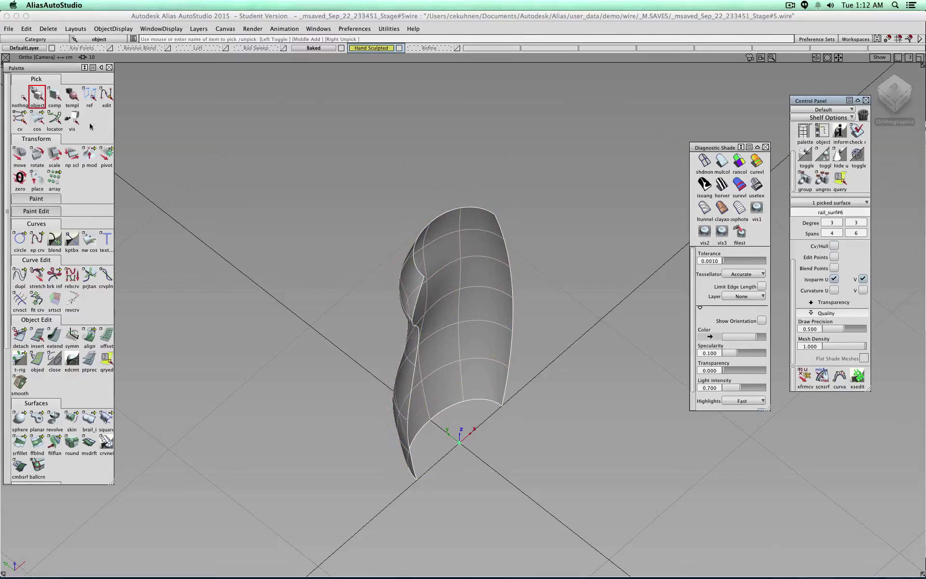
click(26, 103)
mouse_move(430, 231)
alt+shift+mouse_down()
mouse_move(356, 286)
mouse_move(347, 335)
mouse_move(430, 214)
alt+shift+mouse_up()
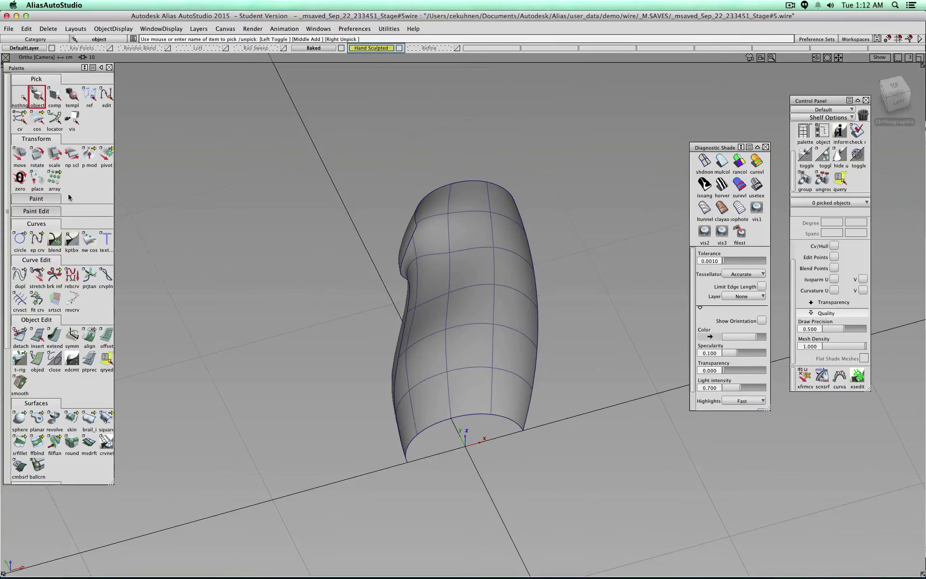
Set the Circle tool to two segments and start it.
double_click(20, 241)
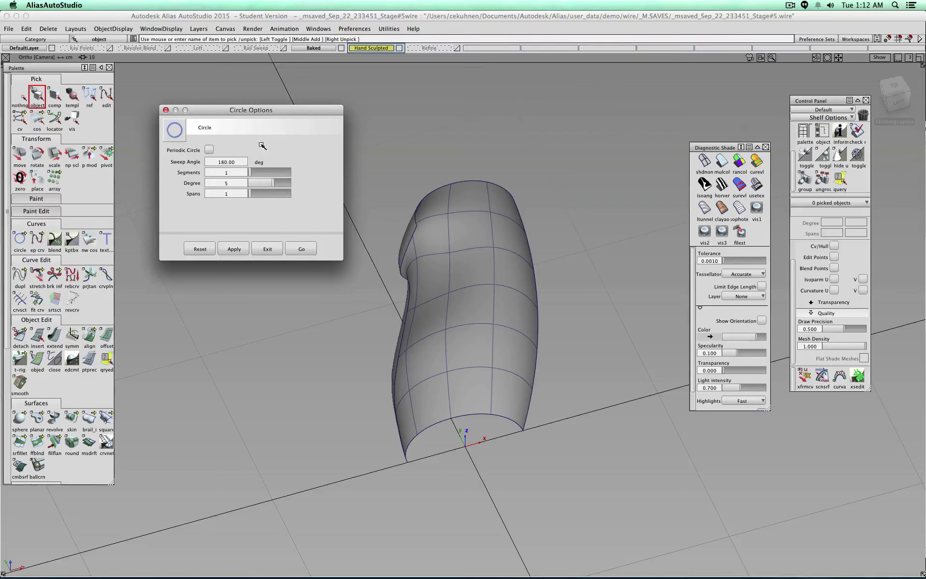
click(246, 162)
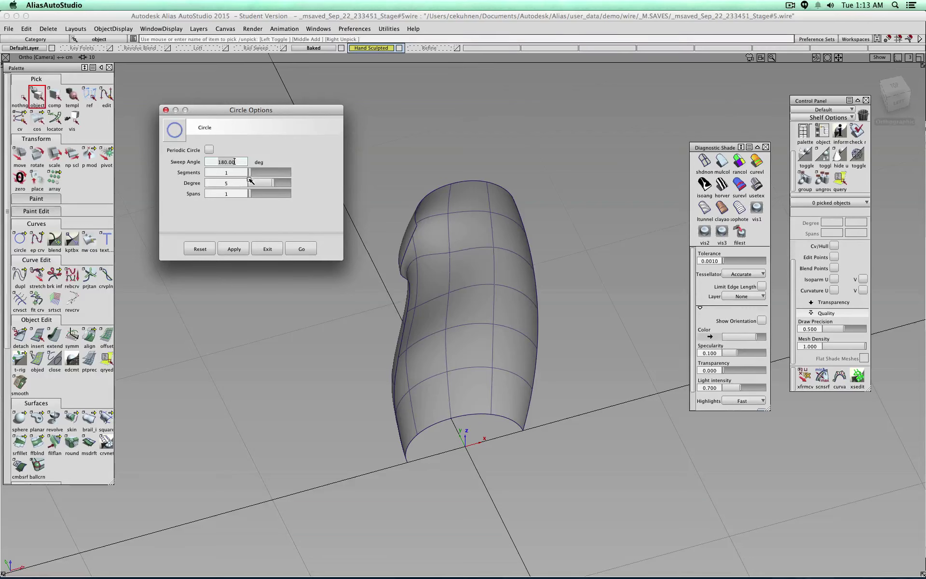
drag(250, 176, 252, 176)
click(301, 249)
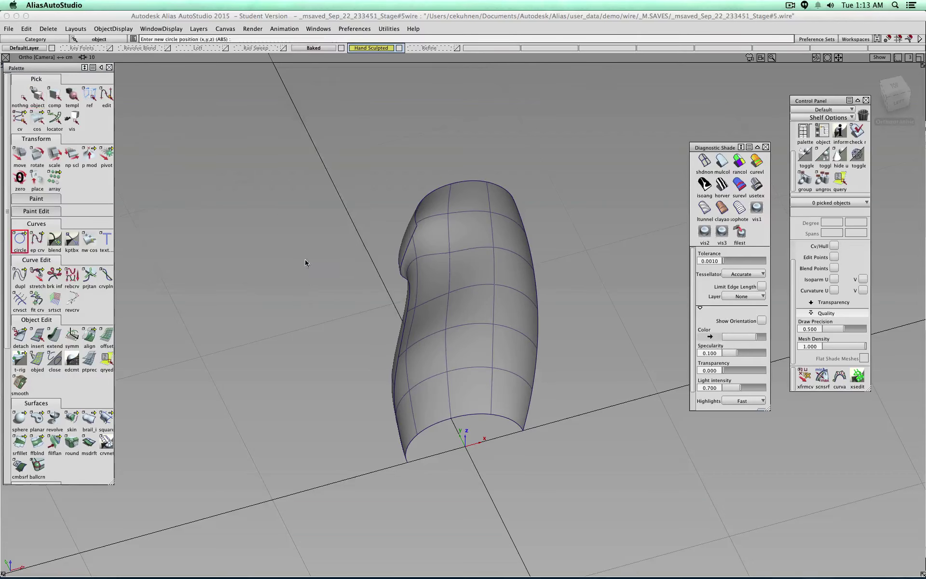
Try to place a two-segment half circle at the origin.
click(465, 447)
scroll(466, 391, down, 8)
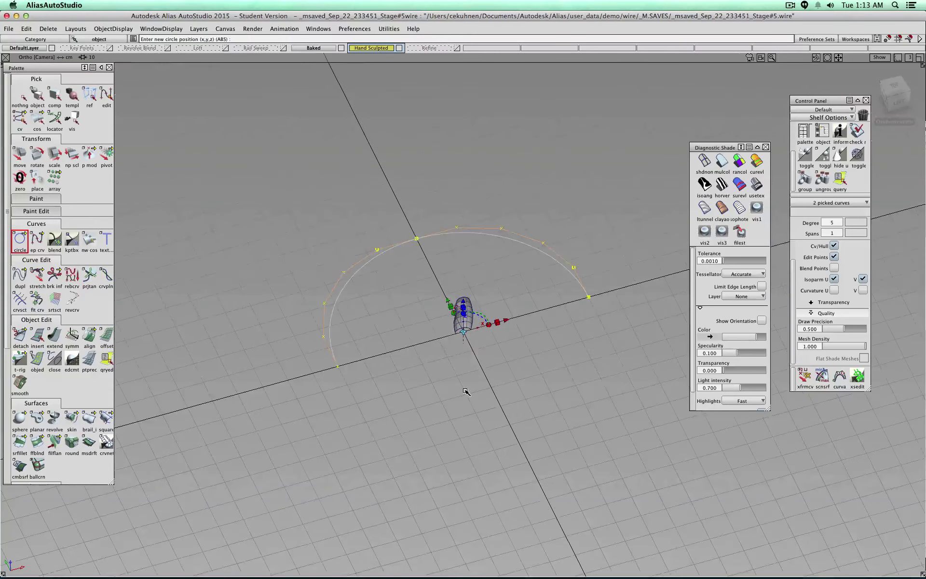
scroll(466, 392, up, 2)
key(super+z)
scroll(398, 303, up, 2)
Delete both segments of the half circle.
click(20, 98)
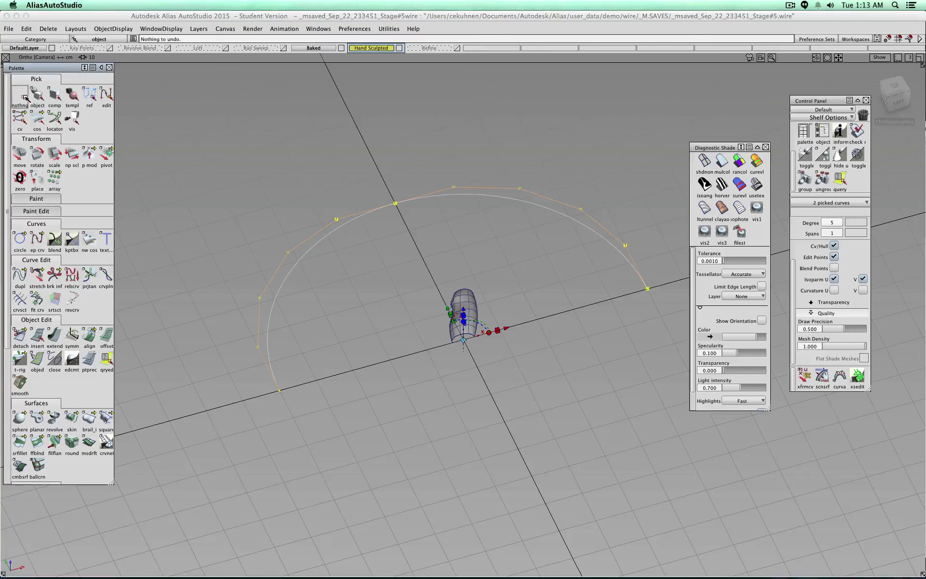
click(37, 97)
drag(365, 162, 426, 228)
key(Delete)
Set the Circle tool's sweep angle to 360 degrees and start it.
double_click(20, 238)
click(234, 162)
text(360)
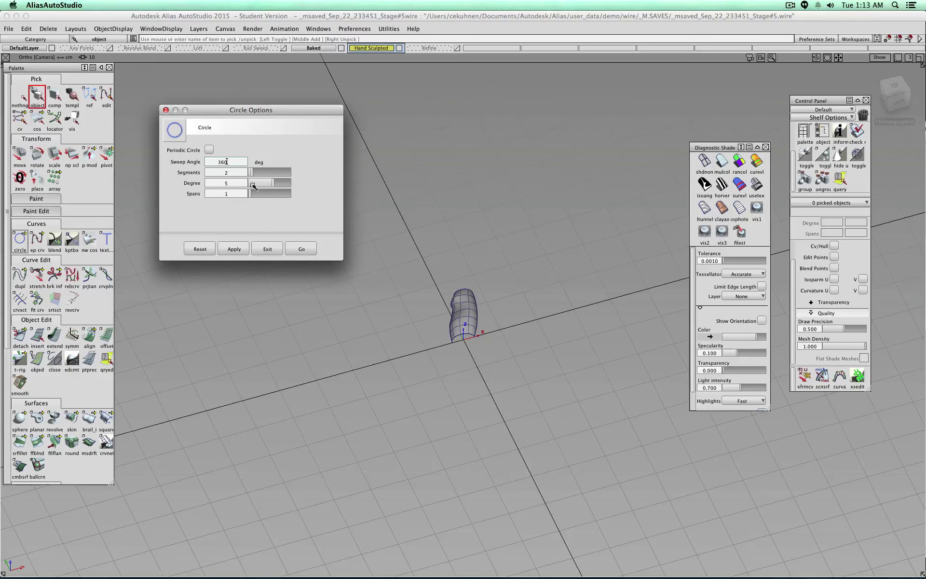
click(302, 248)
Place the two-segment full circle at the origin, beneath the tube surface.
scroll(461, 403, up, 5)
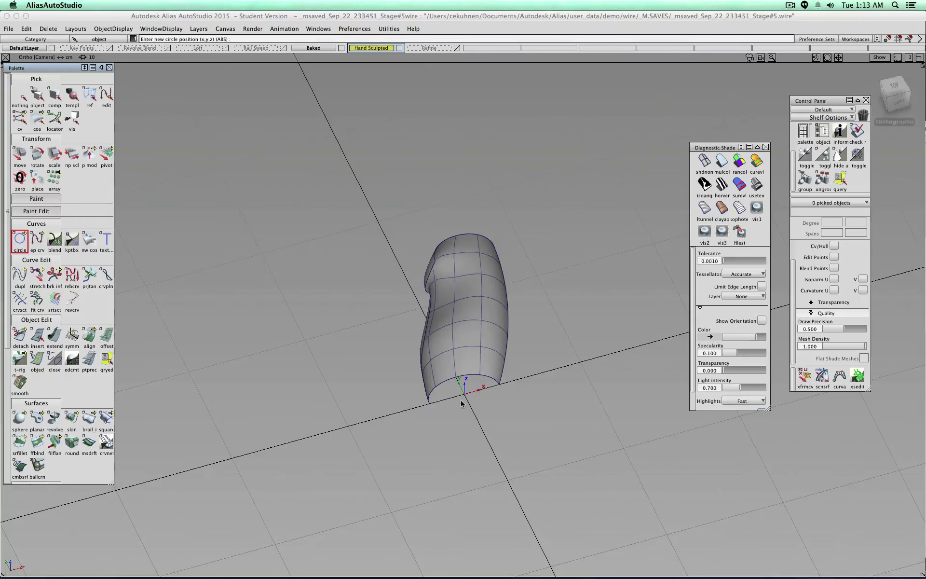
click(464, 395)
scroll(470, 391, down, 5)
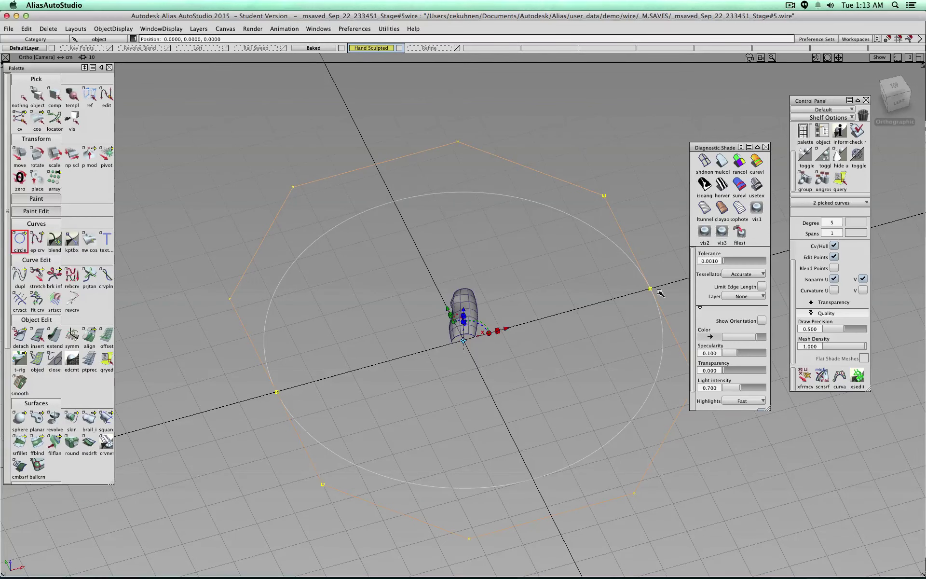
scroll(483, 350, up, 2)
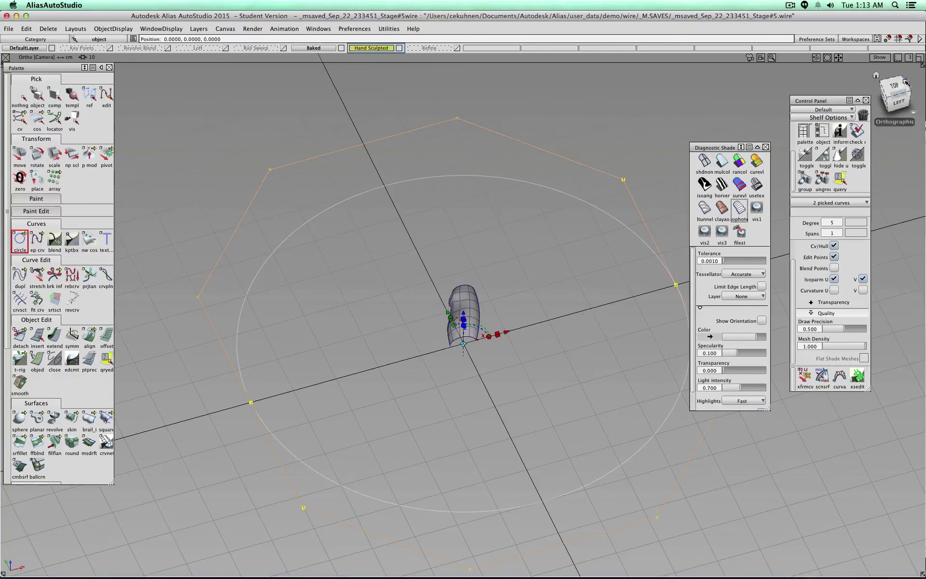
Rotate the full circle -90 degrees about the vertical axis at the origin, using snapping for the exact angle.
drag(895, 94, 720, 93)
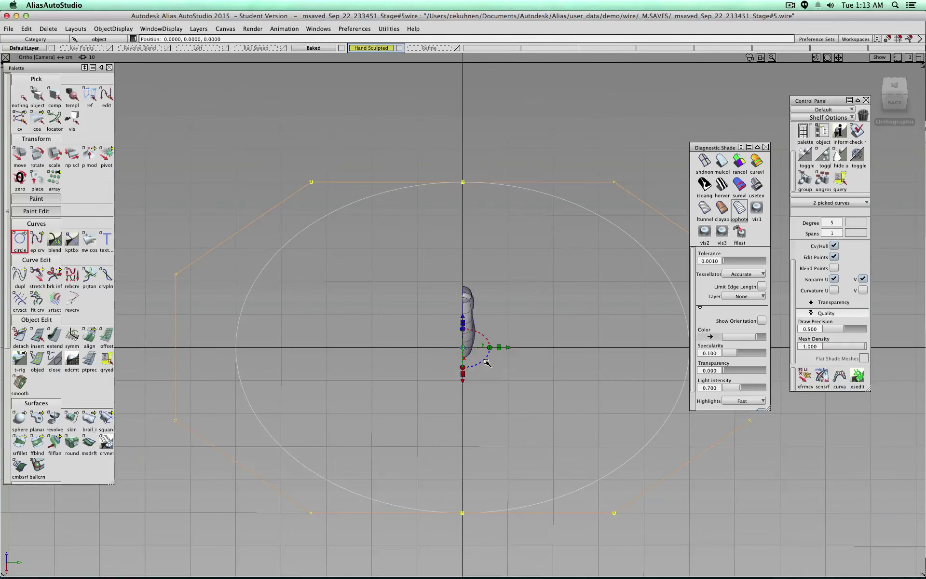
drag(485, 362, 419, 355)
key(super+z)
click(898, 39)
drag(485, 359, 449, 377)
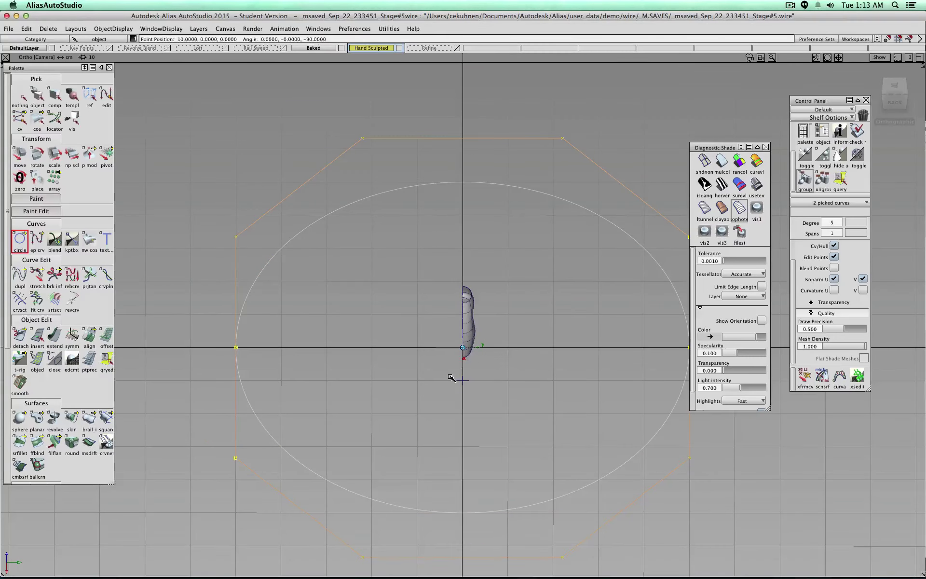
click(896, 41)
Scale the circle down uniformly about the origin towards the size of the tube's bottom opening.
alt+shift+drag(372, 366, 450, 362)
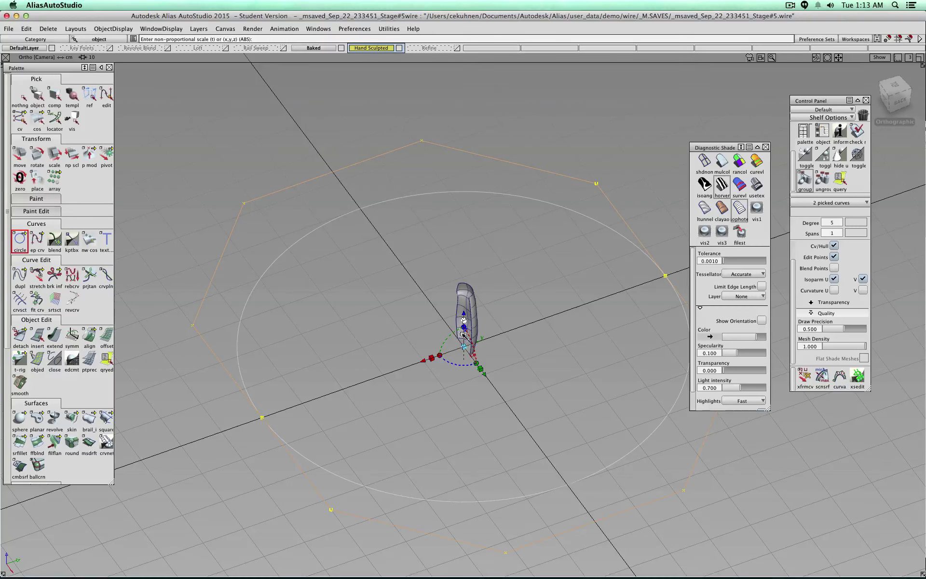
drag(463, 346, 394, 347)
alt+shift+right_drag(394, 347, 457, 391)
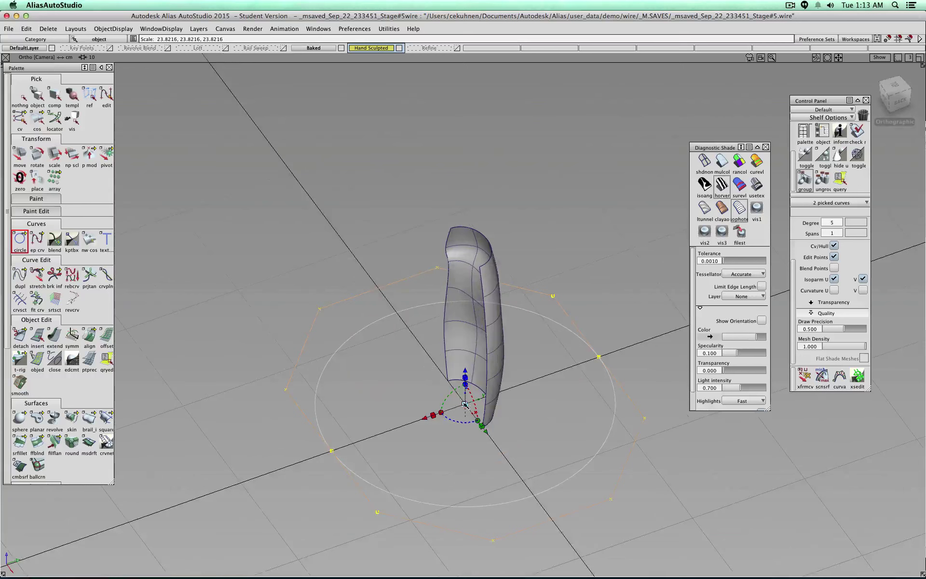
drag(464, 403, 392, 399)
Scale the circle non-proportionally to about 3.95 in X and 6.03 in Y to match the tube's bottom edge.
alt+shift+drag(370, 374, 591, 387)
alt+shift+drag(193, 383, 492, 381)
alt+shift+right_drag(454, 395, 514, 413)
alt+shift+middle_drag(515, 413, 496, 236)
alt+shift+right_drag(496, 235, 496, 291)
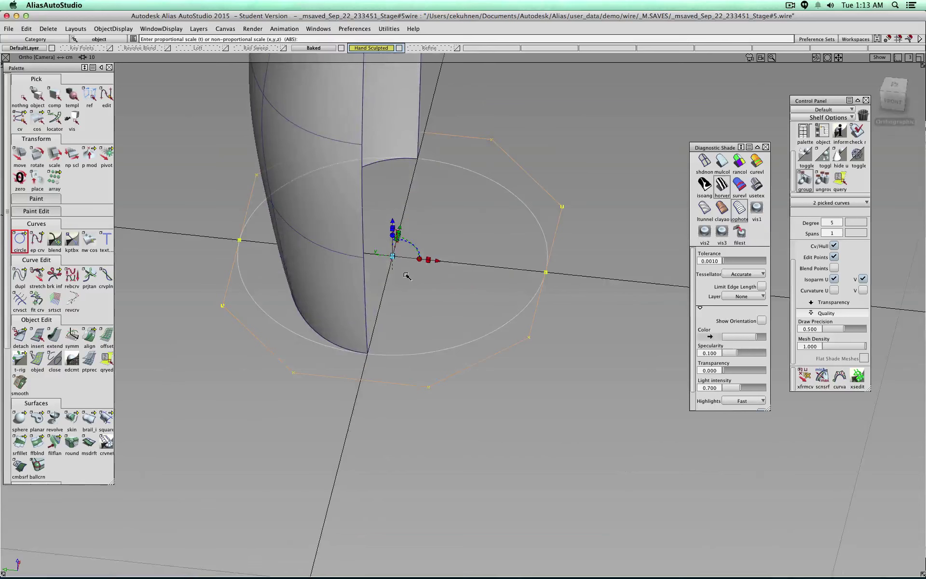
alt+shift+drag(428, 260, 505, 306)
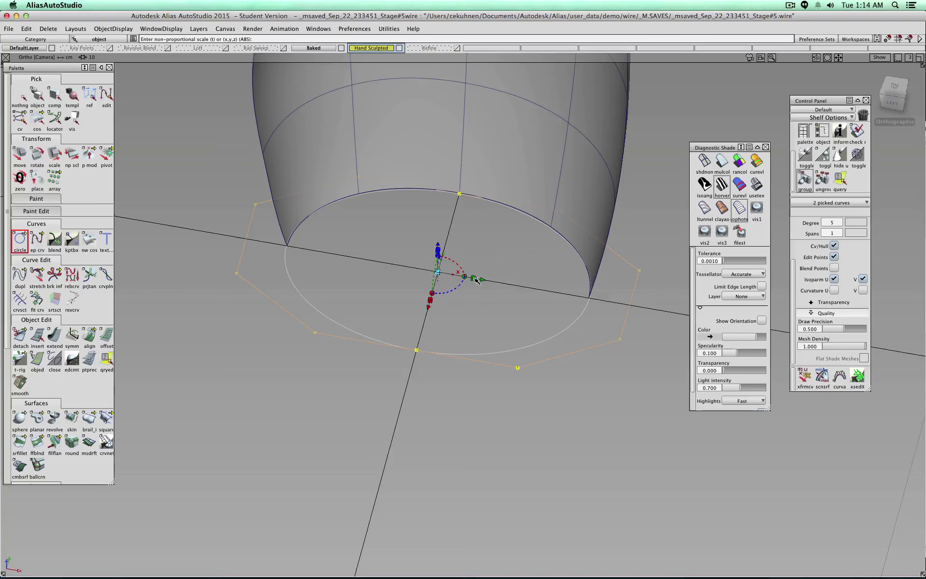
drag(474, 280, 474, 278)
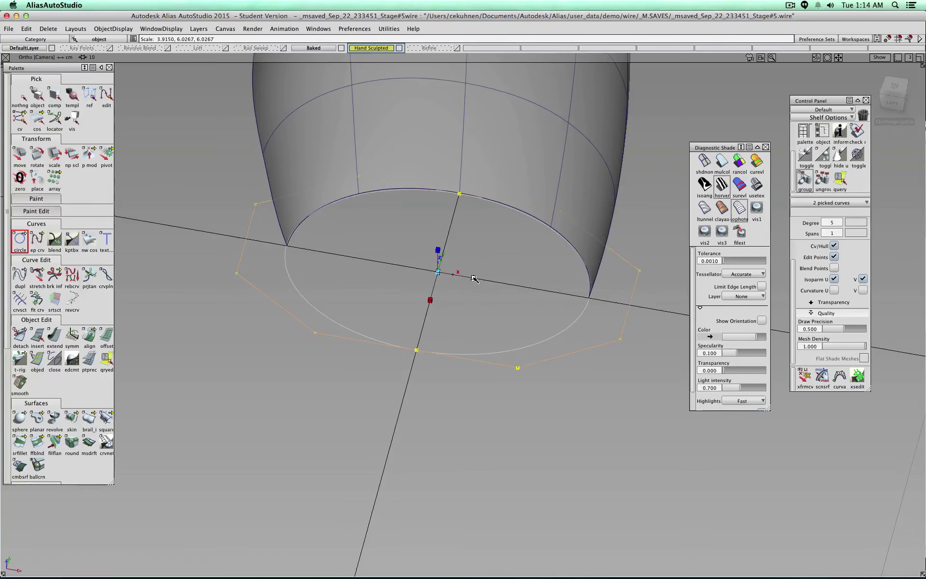
alt+shift+drag(474, 279, 475, 324)
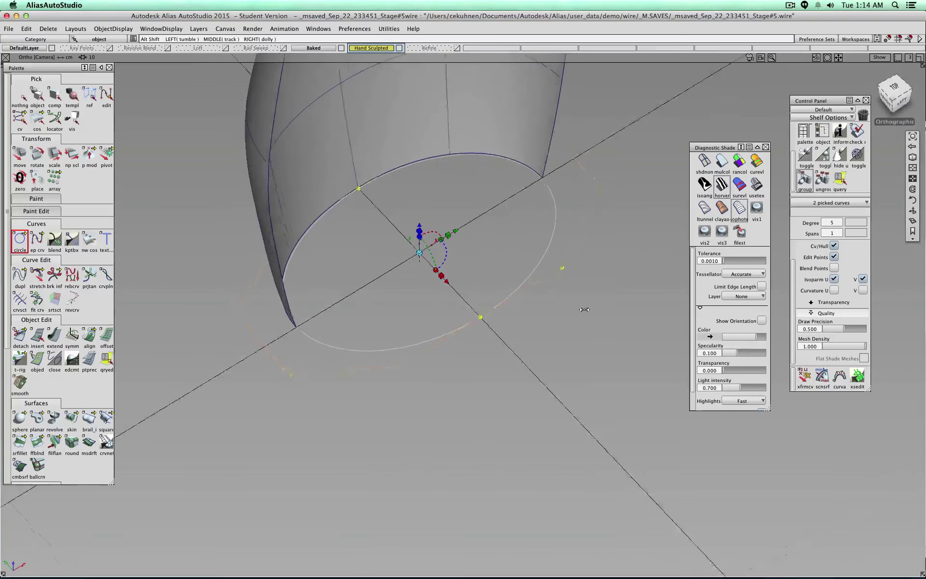
alt+shift+right_drag(591, 308, 478, 278)
drag(440, 273, 443, 274)
Select both segments of the bottom circle and paste a copy of them in place.
alt+shift+right_drag(442, 274, 514, 333)
alt+shift+drag(514, 333, 434, 327)
click(17, 100)
click(37, 96)
alt+shift+right_drag(473, 309, 440, 330)
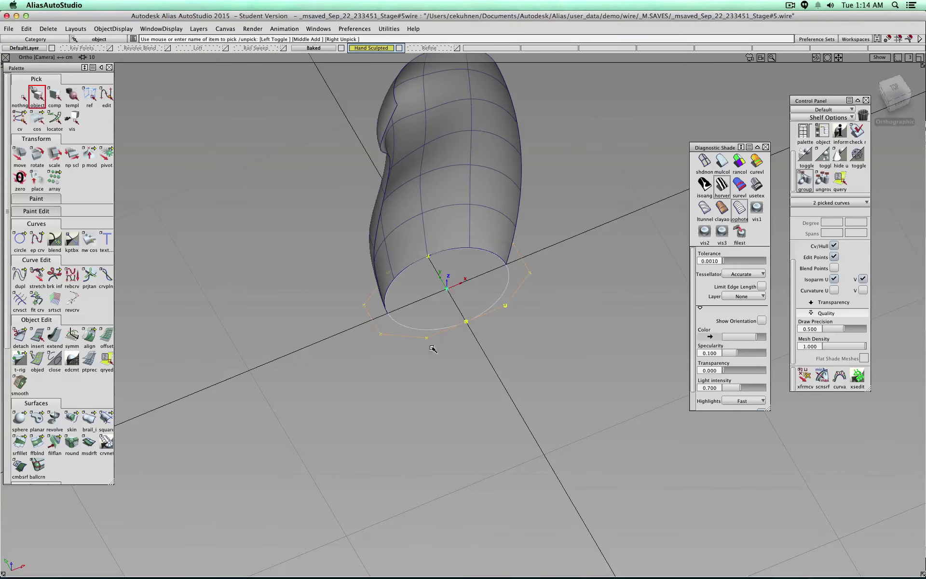
alt+shift+drag(640, 413, 479, 407)
click(480, 407)
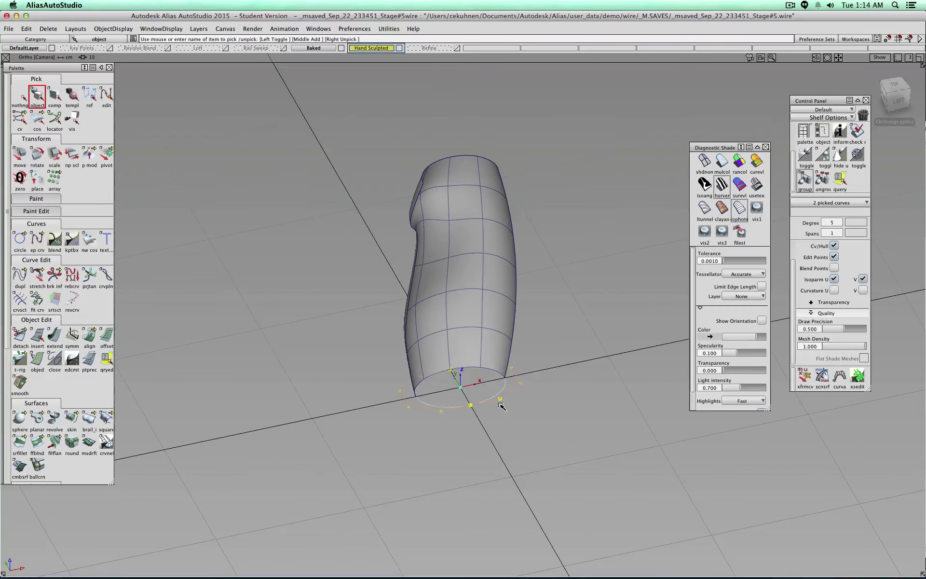
key(super+v)
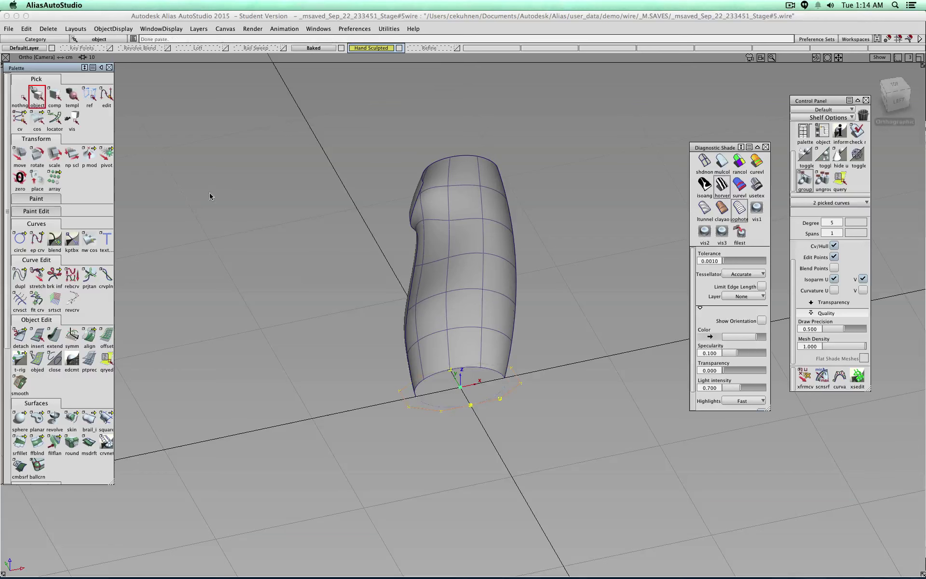
Move the pasted circle straight up to the height of the tube's top opening.
click(20, 154)
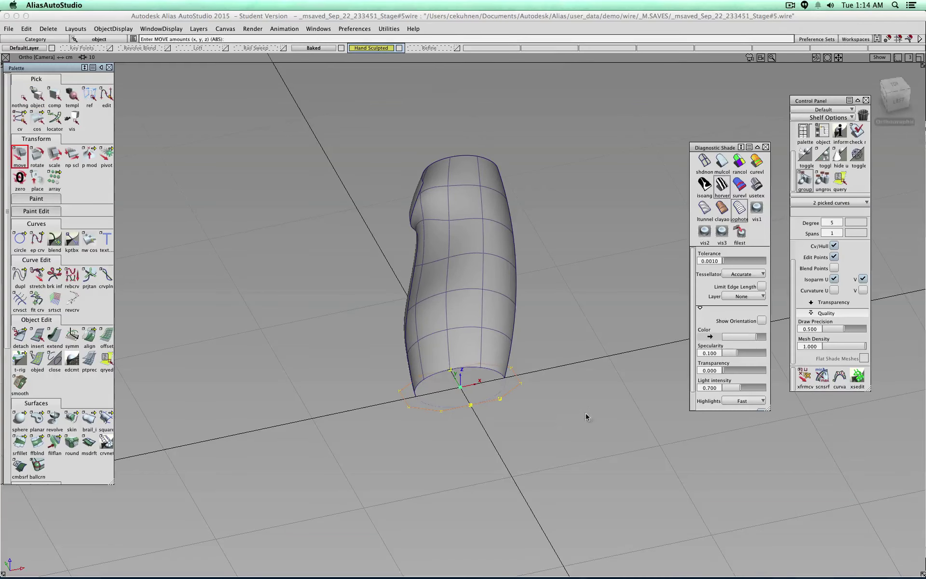
right_drag(553, 412, 549, 164)
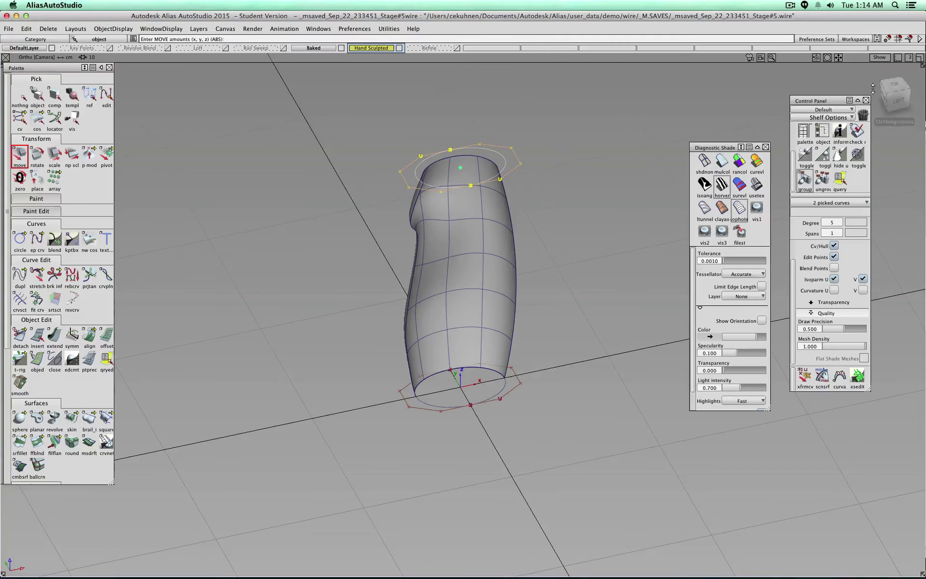
click(896, 101)
scroll(554, 219, up, 5)
right_drag(609, 196, 610, 207)
Scale the top circle non-proportionally to about 5.11 in Y so it fits the tube's top edge.
alt+shift+drag(427, 190, 329, 318)
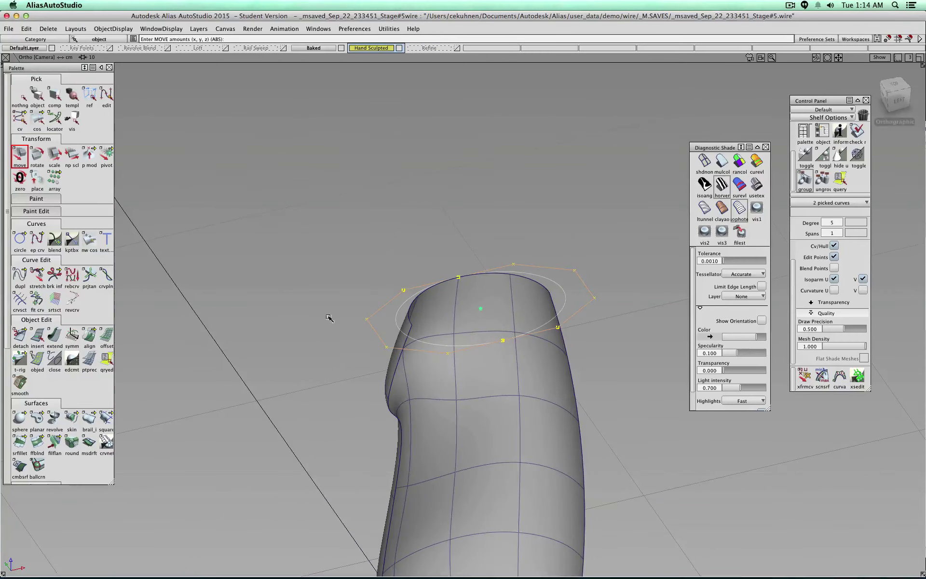
click(72, 156)
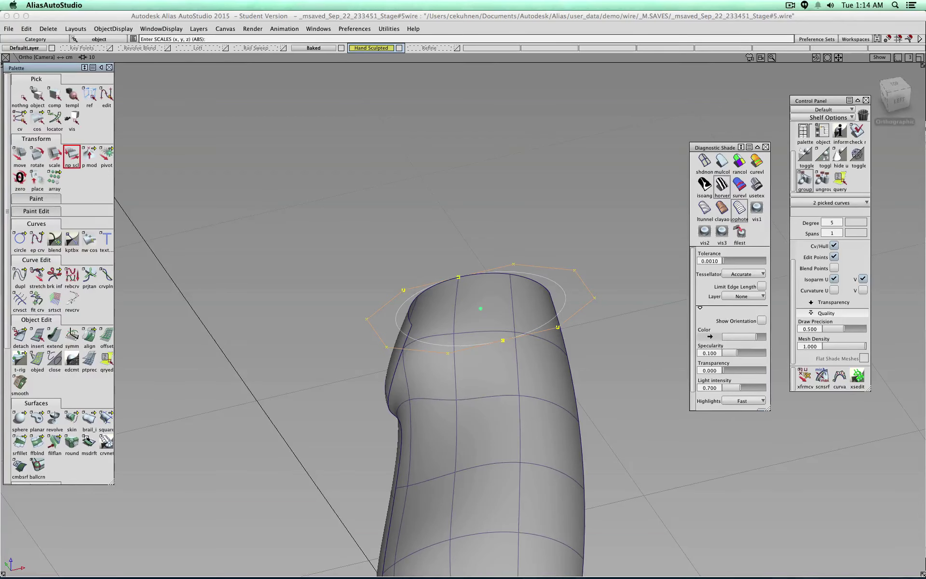
drag(626, 256, 639, 255)
key(super+z)
middle_drag(639, 250, 641, 246)
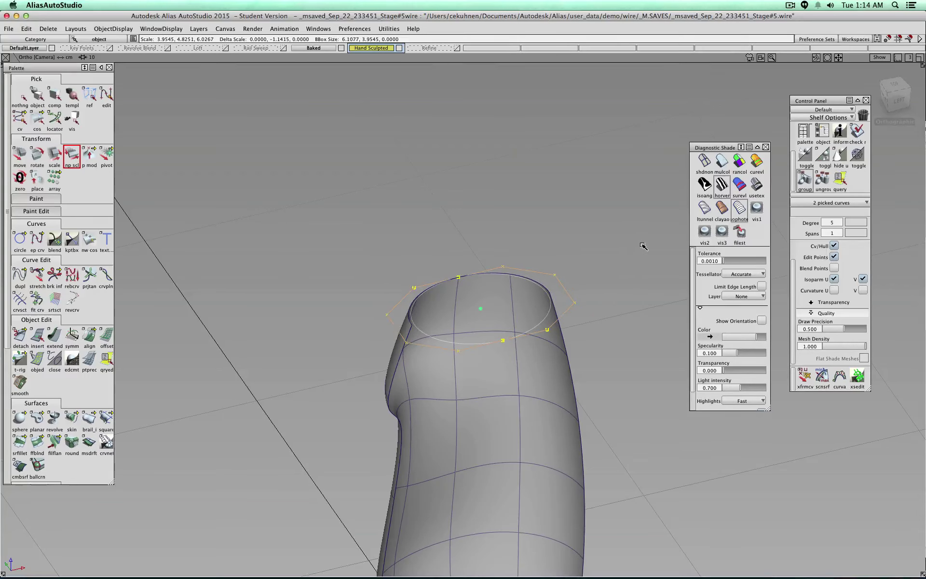
alt+shift+right_drag(637, 256, 618, 285)
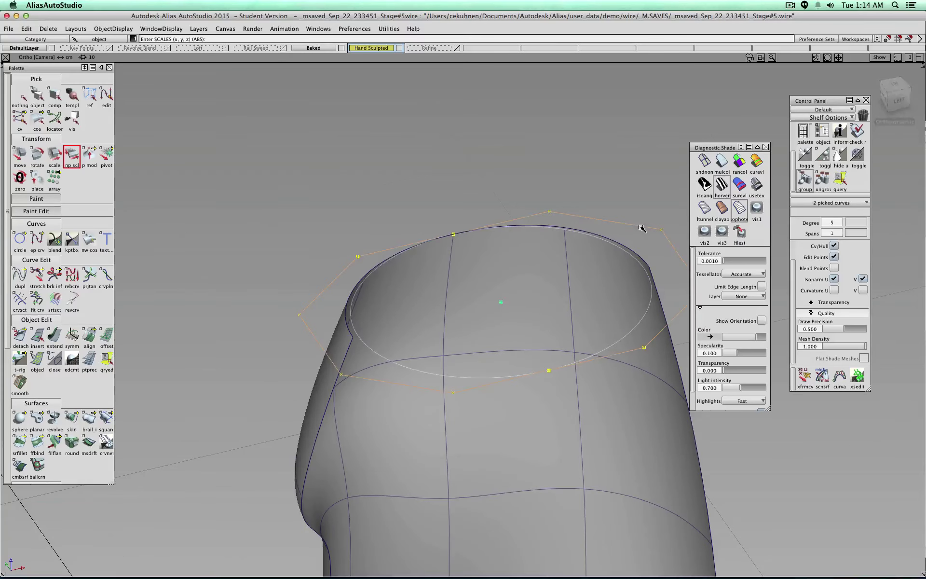
middle_drag(638, 175, 641, 179)
key(ctrl+z)
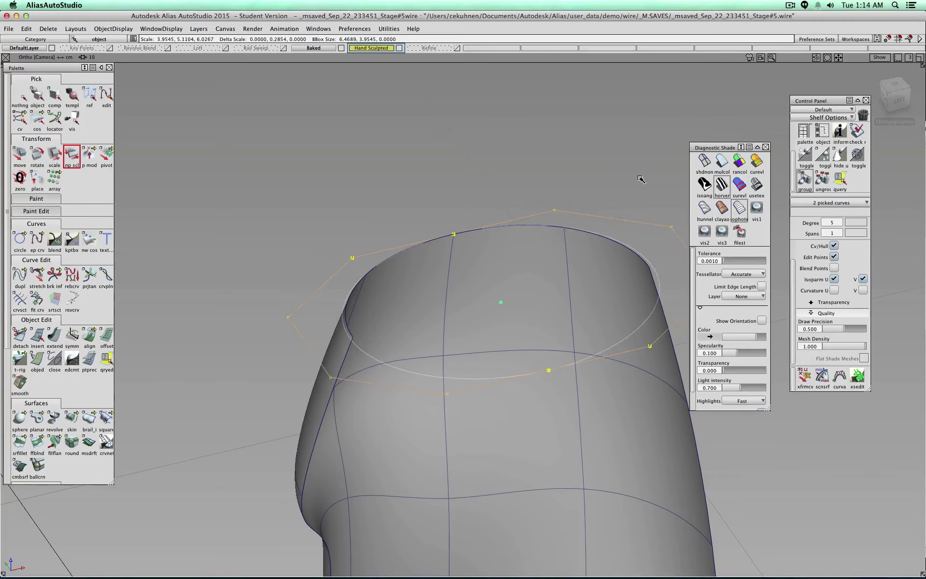
Deselect everything and change the Baked layer's state so its tube surface serves as an unshaded wireframe reference.
alt+shift+drag(589, 173, 407, 165)
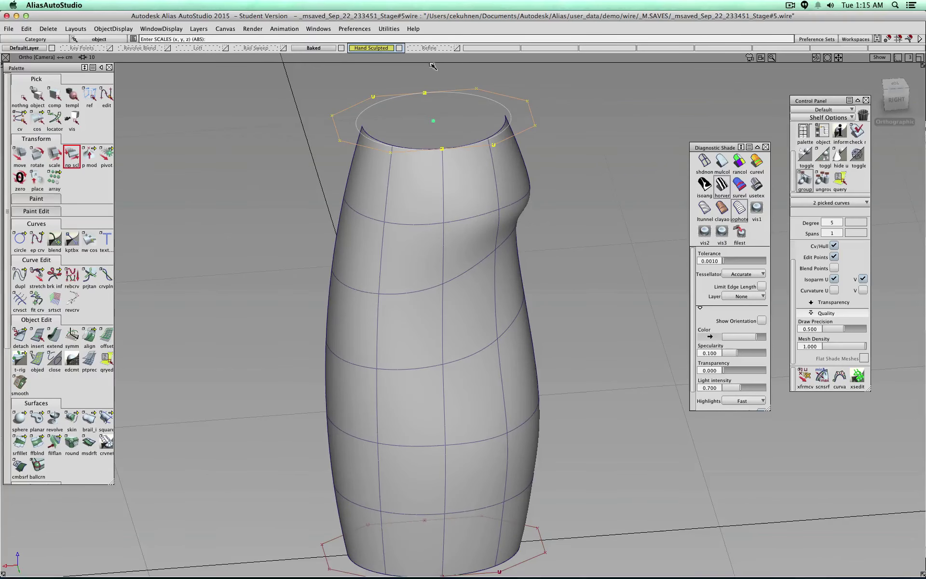
click(20, 96)
click(54, 95)
click(314, 47)
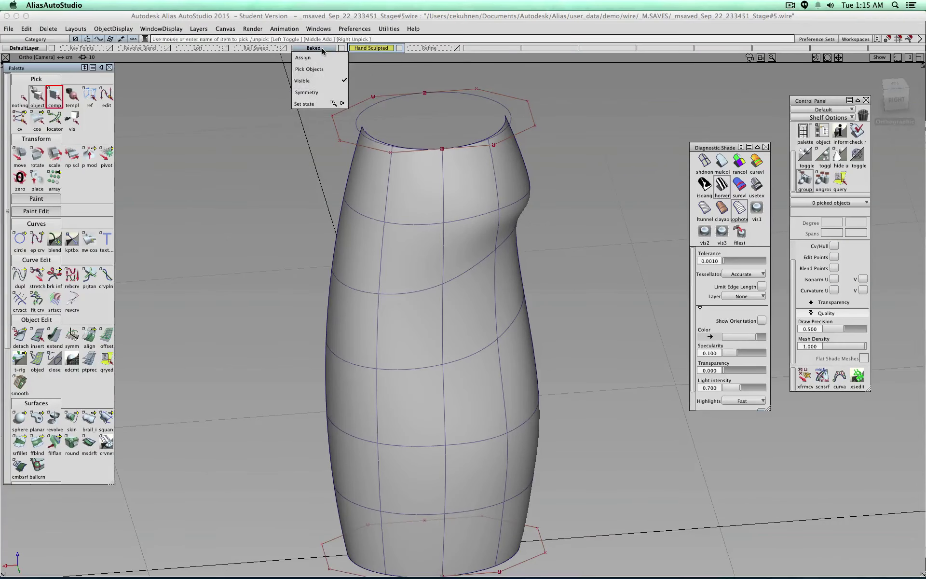
mouse_move(318, 103)
click(371, 116)
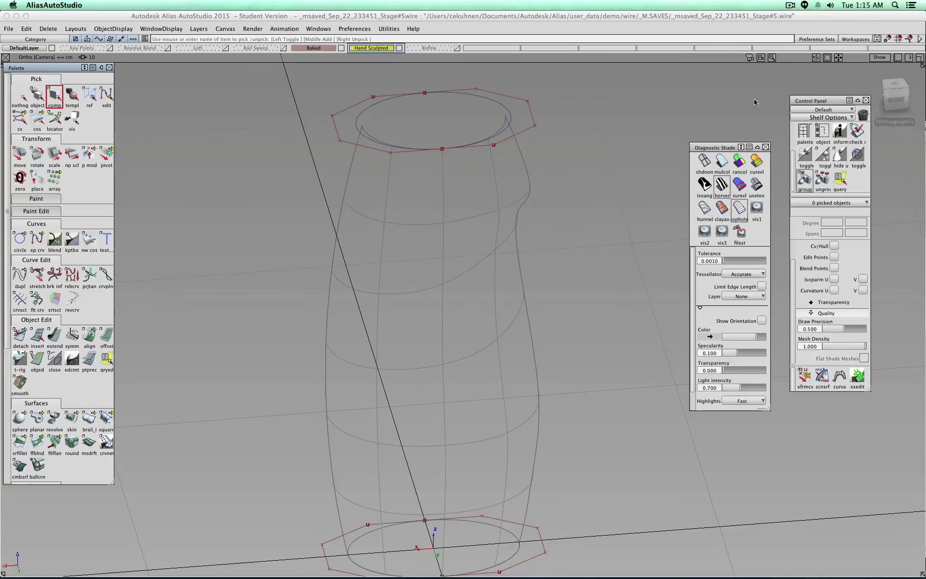
Hide the CVs and hulls of the top and bottom circle curves, then clear the selection.
click(895, 99)
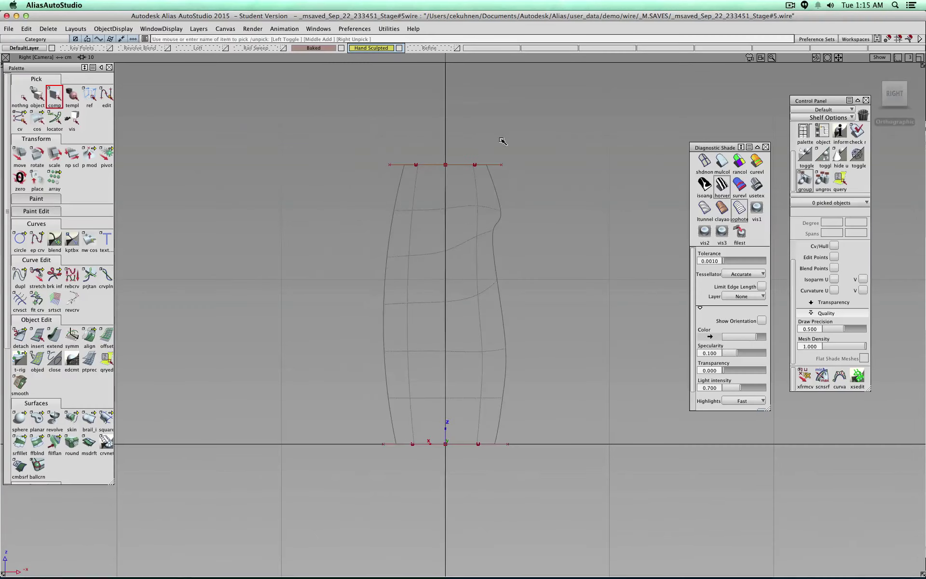
alt+shift+drag(502, 140, 374, 186)
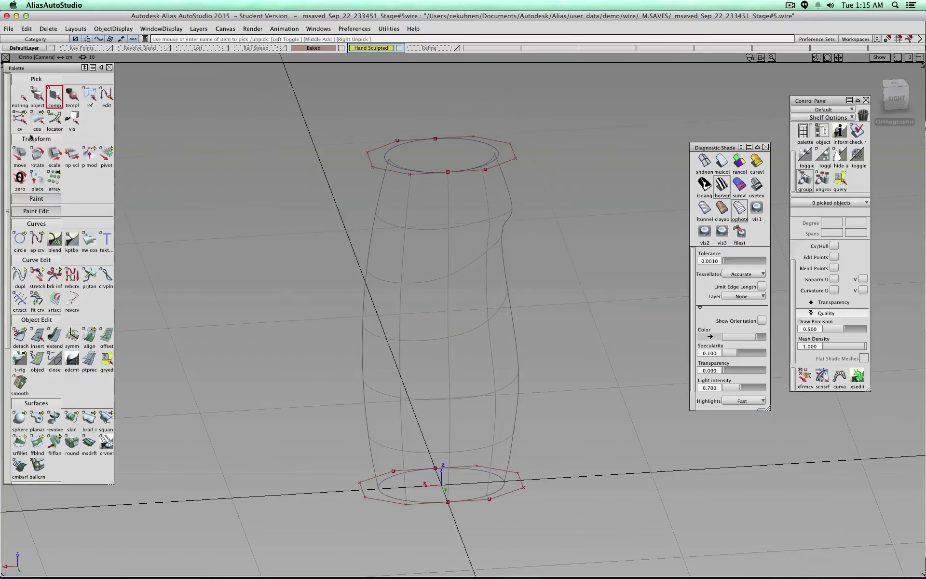
click(38, 97)
drag(354, 126, 583, 520)
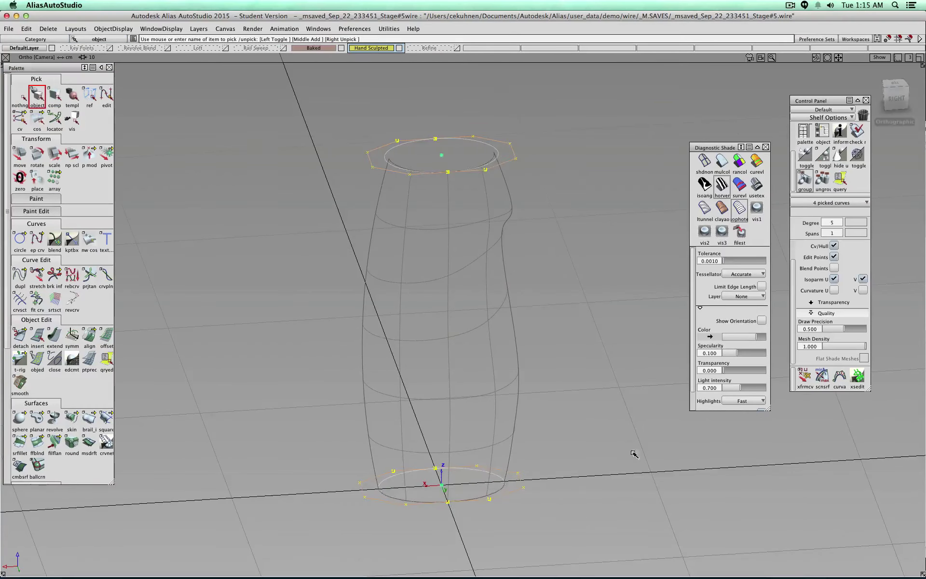
click(835, 245)
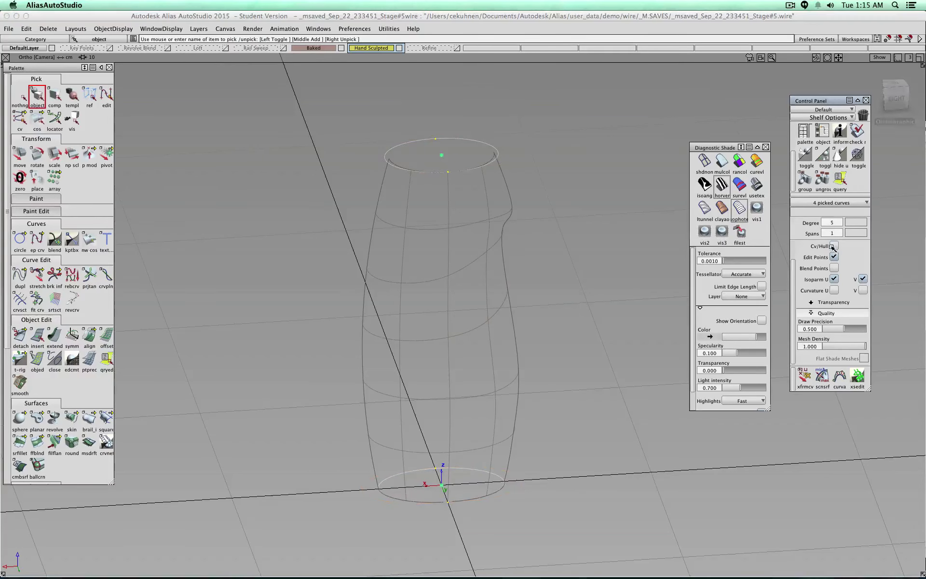
click(20, 96)
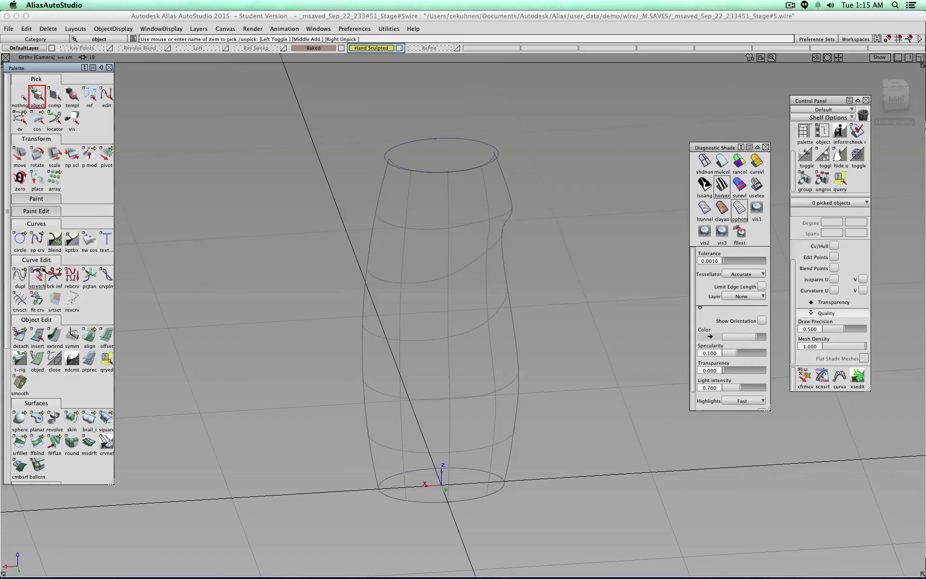
Draw a degree-3, chord-spaced edit point curve from the top circle to the bottom circle on the +X side, snapped to both.
double_click(37, 240)
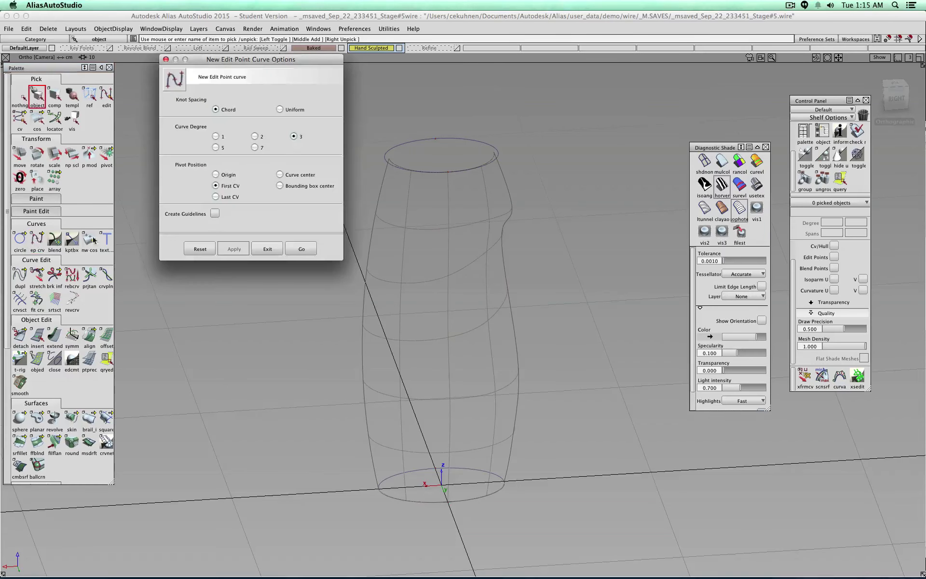
click(302, 249)
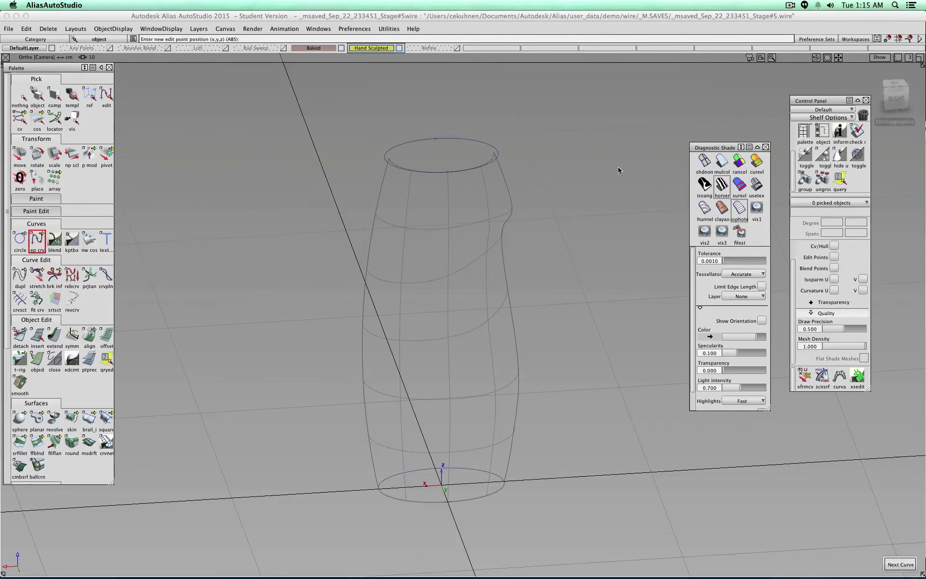
click(910, 41)
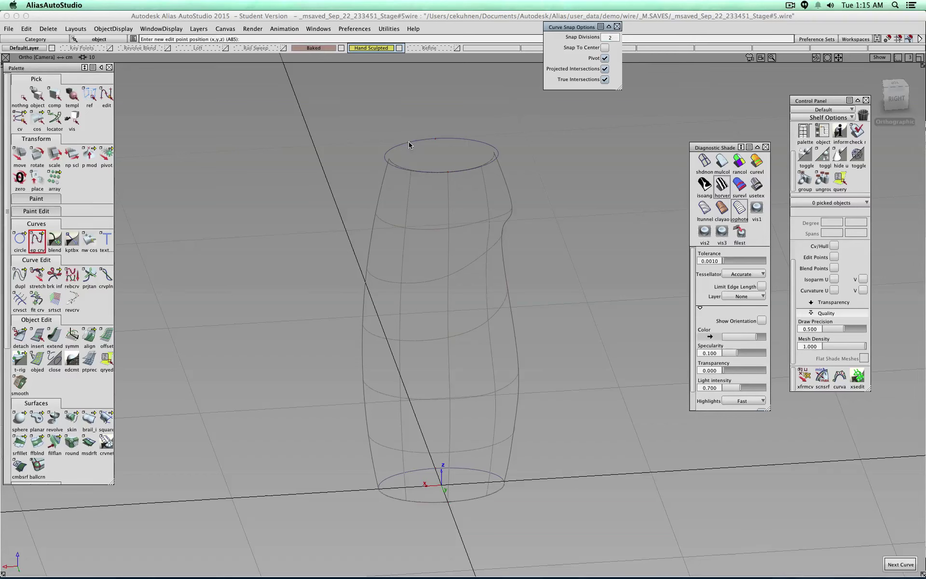
drag(409, 140, 384, 159)
drag(425, 470, 379, 490)
click(892, 566)
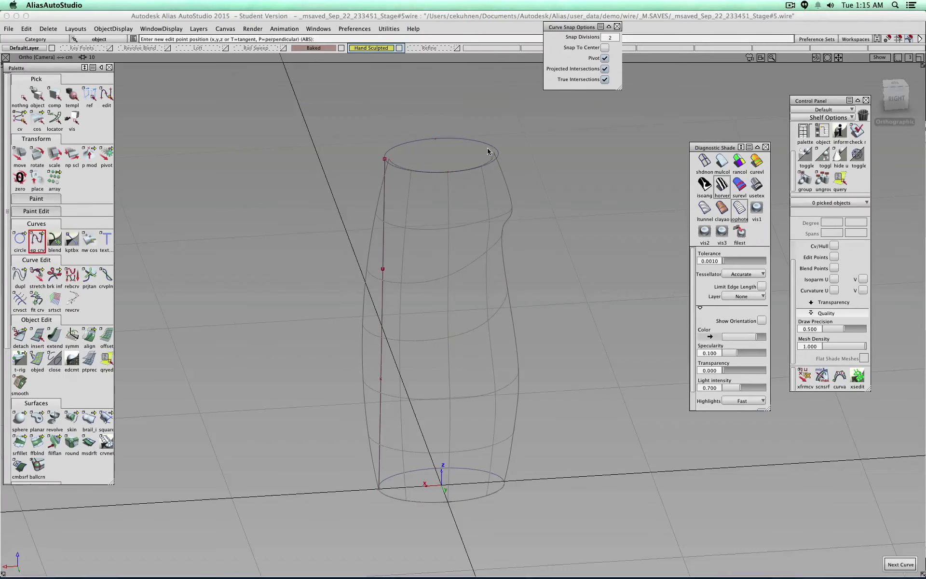
Draw two more snapped edit point curves between the circles, one on the -X side and one on the near side.
drag(476, 145, 497, 152)
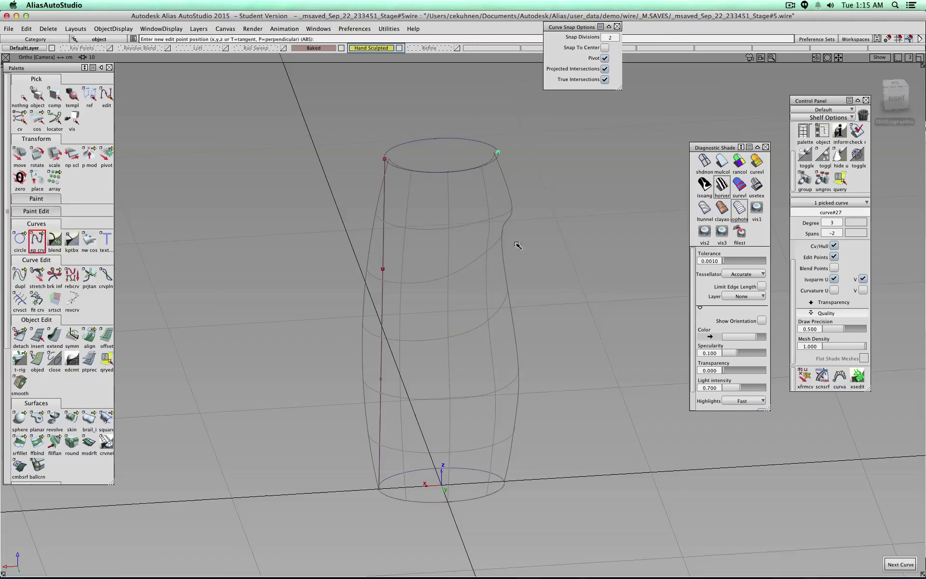
click(503, 480)
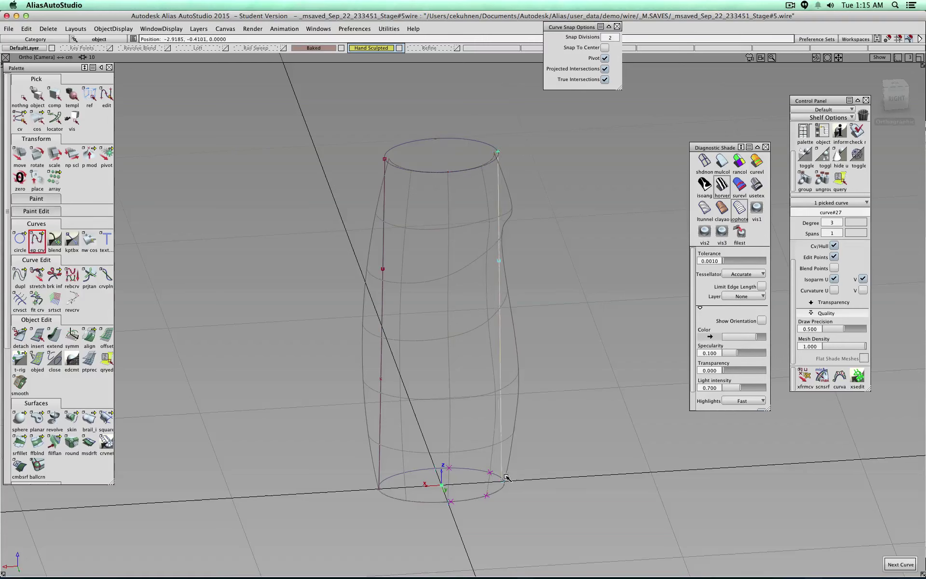
click(909, 566)
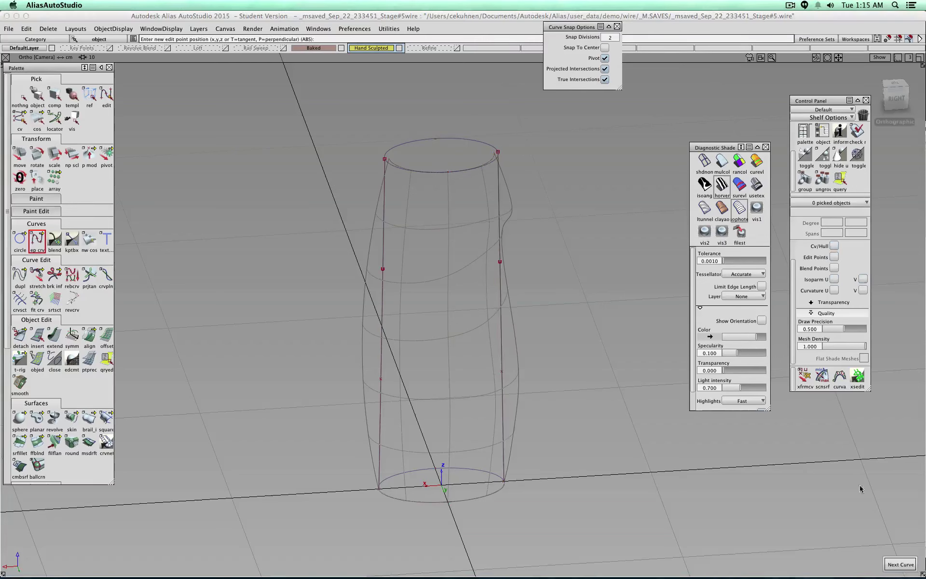
click(448, 172)
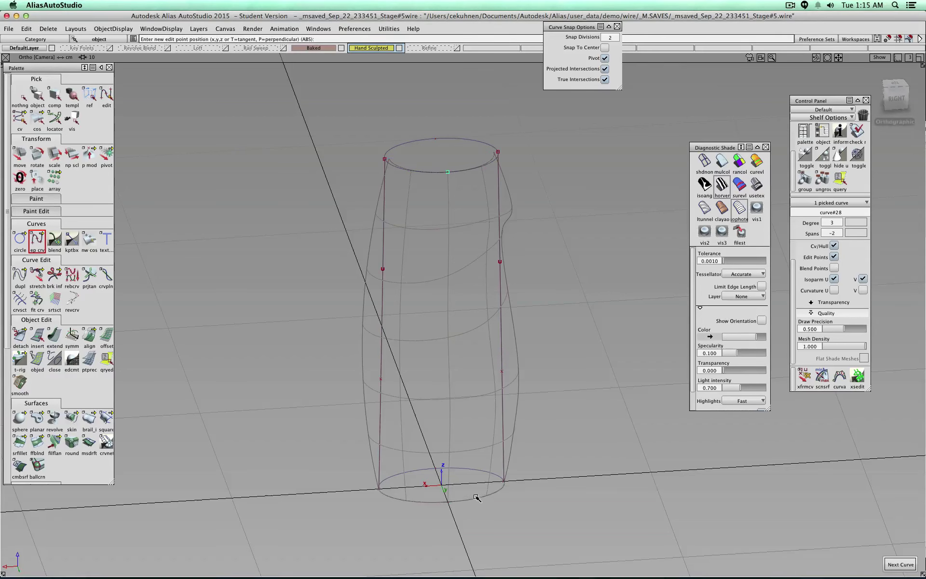
click(449, 502)
click(37, 96)
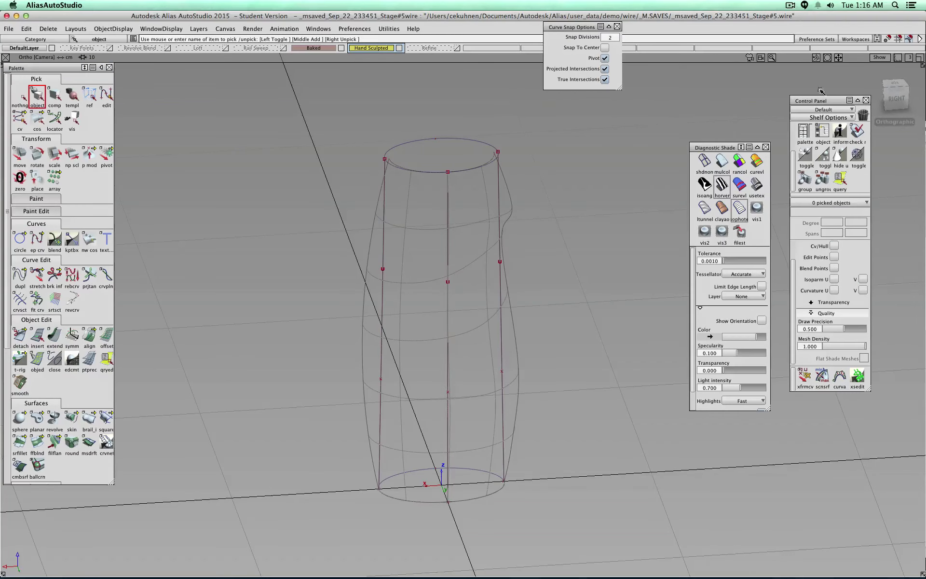
In the Right view, move the two interior CVs of the +X side curve outward to match the reference surface's silhouette.
click(896, 98)
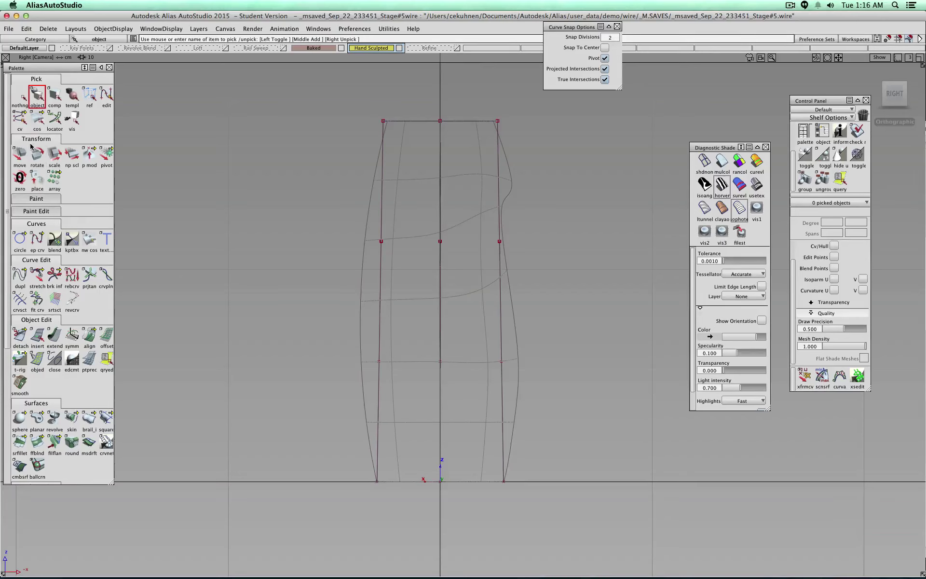
click(20, 118)
drag(309, 206, 400, 389)
click(20, 155)
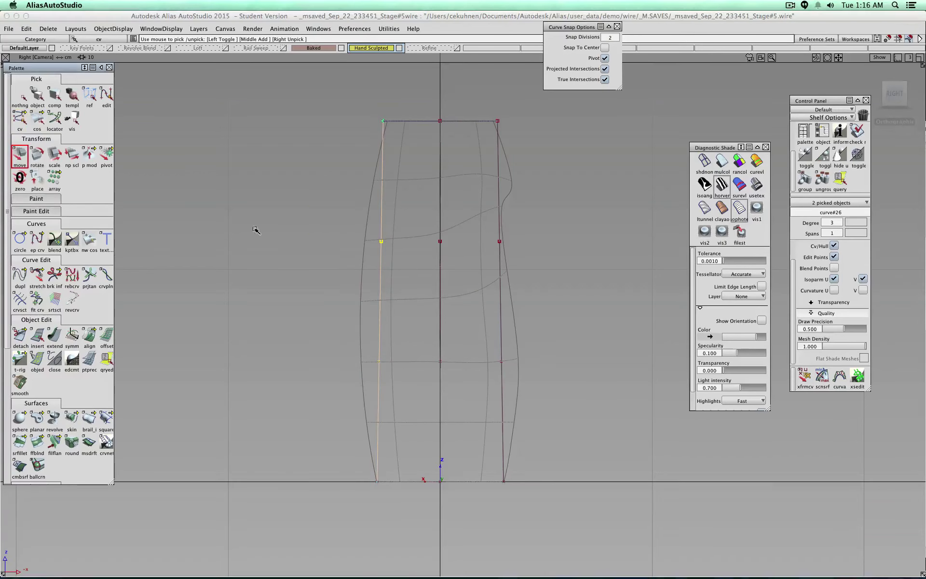
drag(322, 302, 316, 304)
key(ctrl+z)
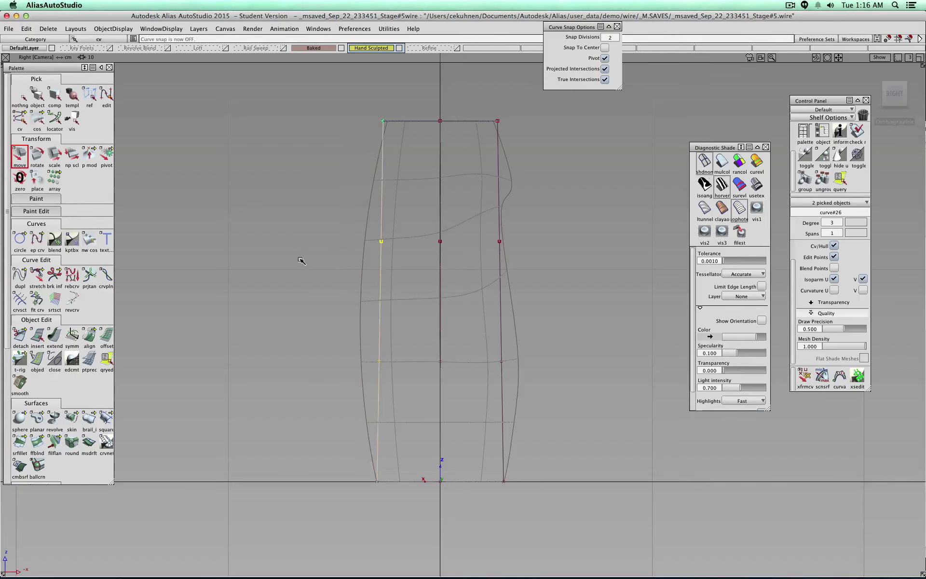
drag(304, 258, 276, 256)
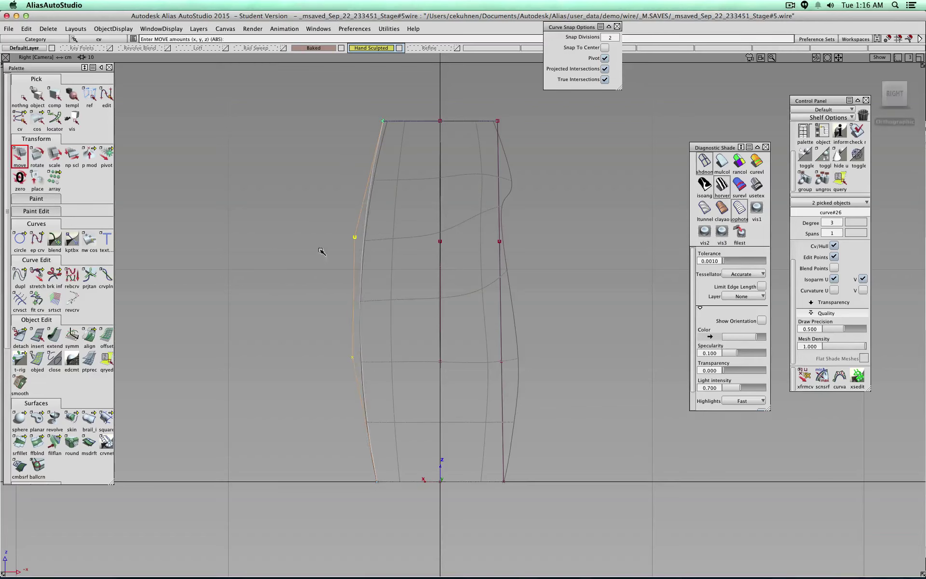
Move the two interior CVs of the -X side curve outward, roughly following the reference surface's silhouette.
click(498, 241)
drag(516, 244, 553, 189)
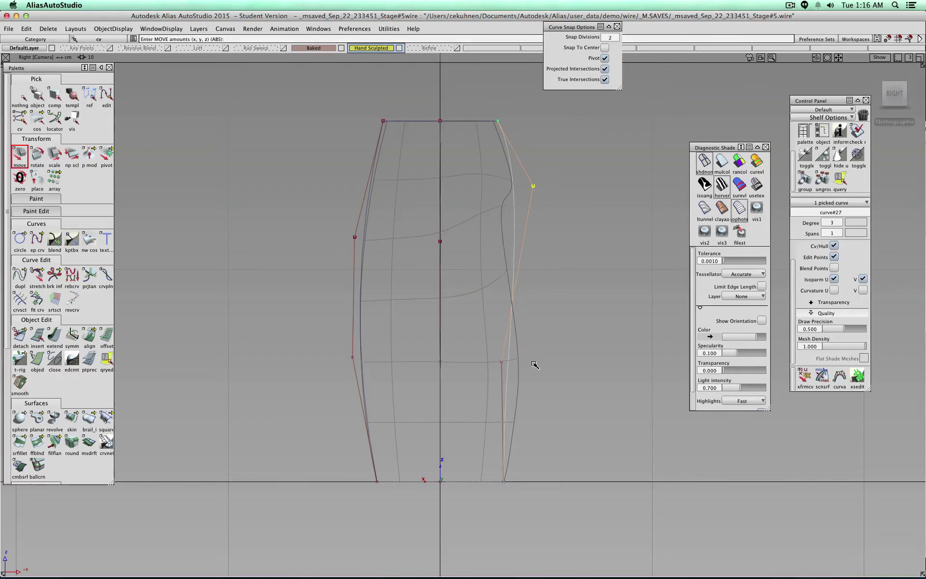
click(504, 367)
drag(525, 345, 556, 355)
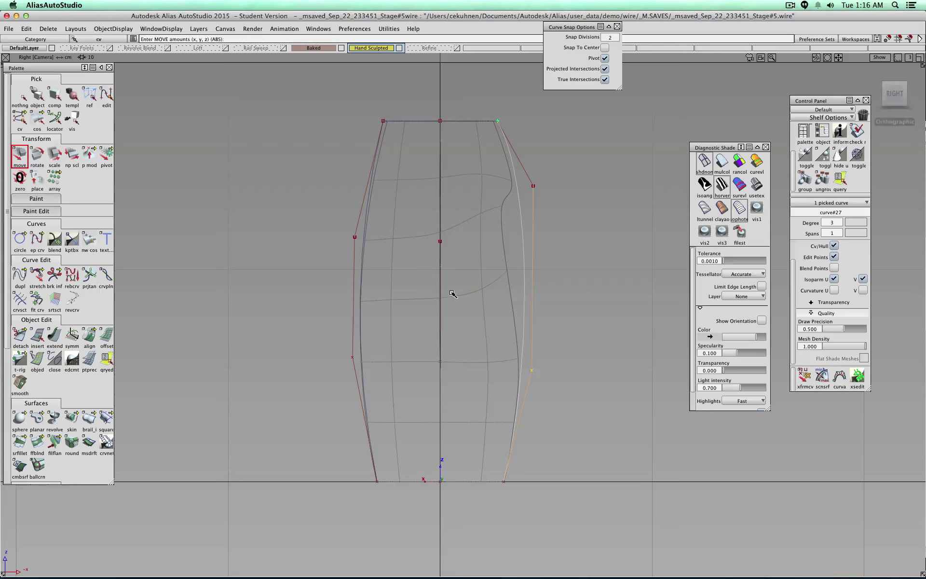
In the Back view, move the two interior CVs of the +Y side curve outward to bulge it around the reference surface.
click(921, 91)
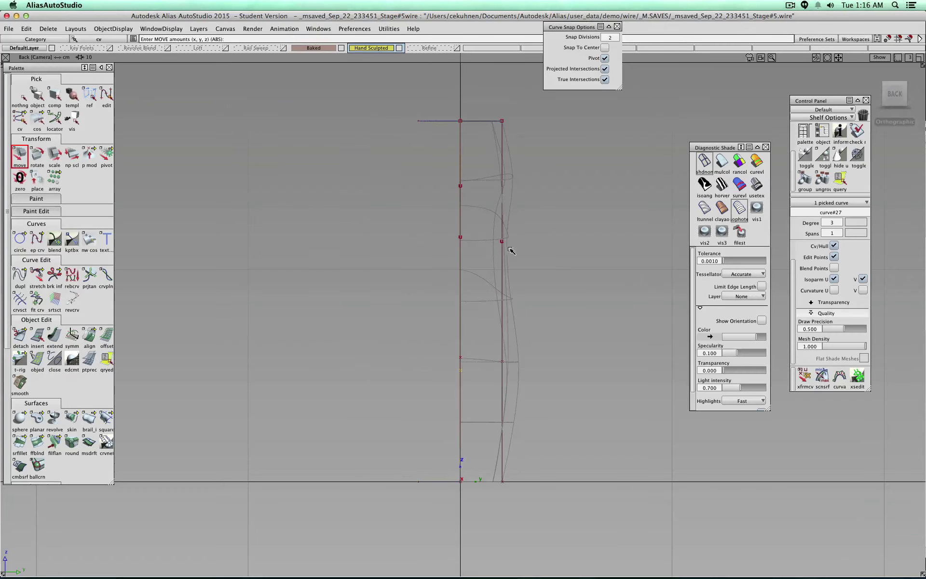
mouse_move(552, 241)
ctrl+shift+mouse_down()
mouse_move(549, 218)
mouse_move(549, 239)
mouse_move(565, 235)
ctrl+shift+mouse_up()
click(502, 242)
click(509, 362)
drag(506, 364, 578, 374)
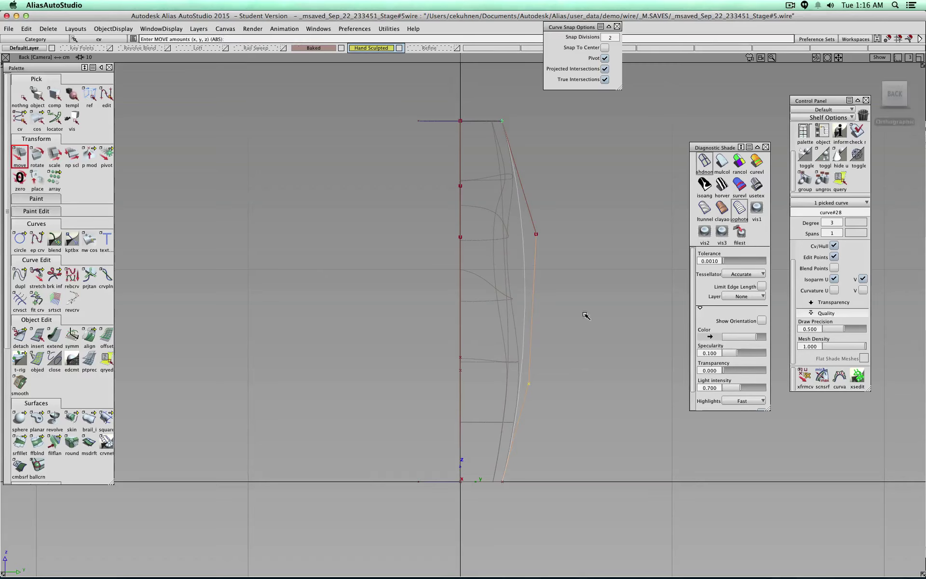
alt+shift+drag(603, 221, 507, 263)
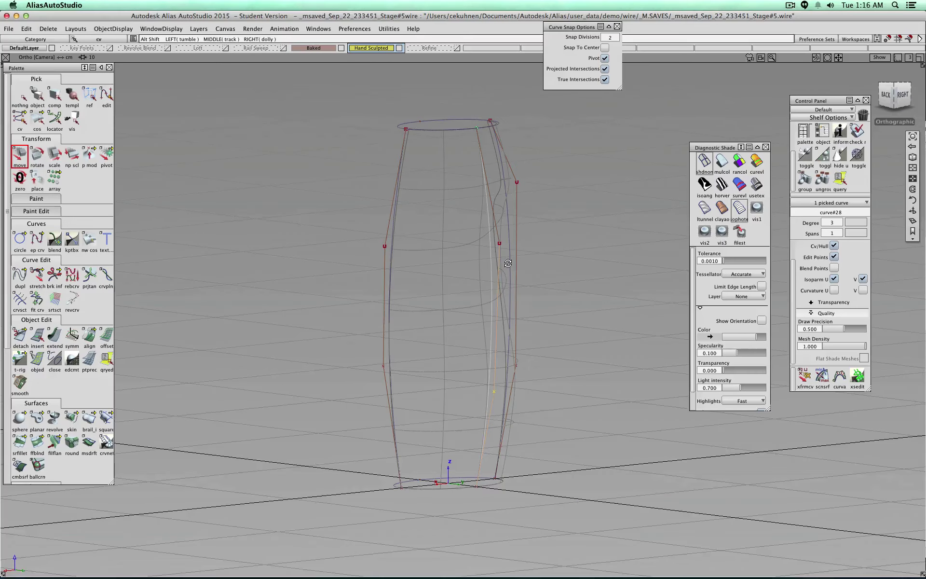
Raise all three side curves to degree 4 and accept the change.
click(20, 96)
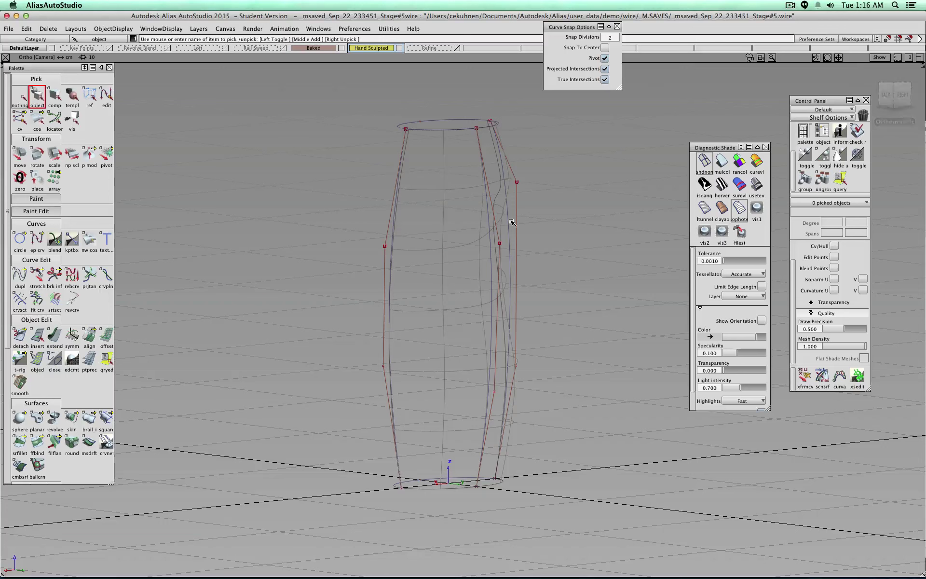
click(510, 244)
click(491, 257)
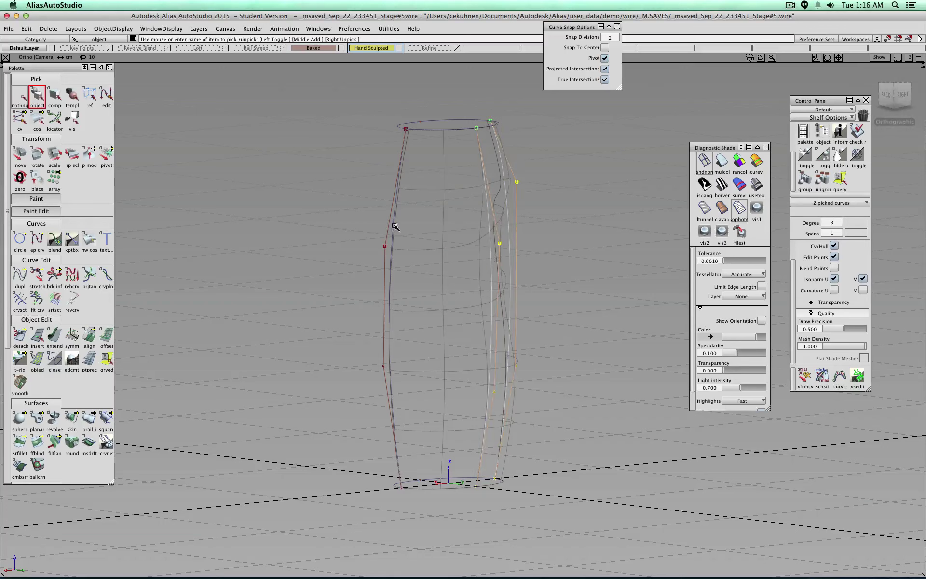
click(393, 225)
click(838, 223)
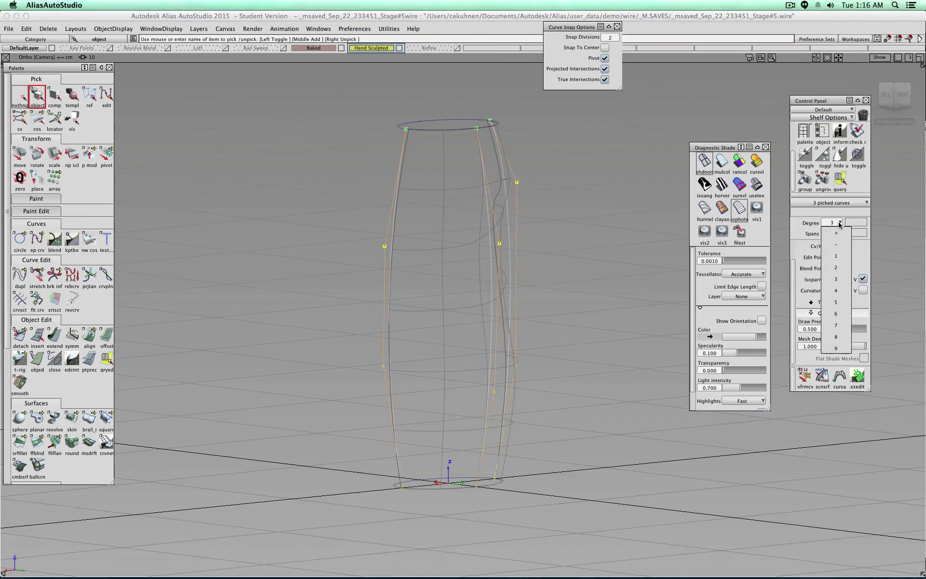
click(846, 289)
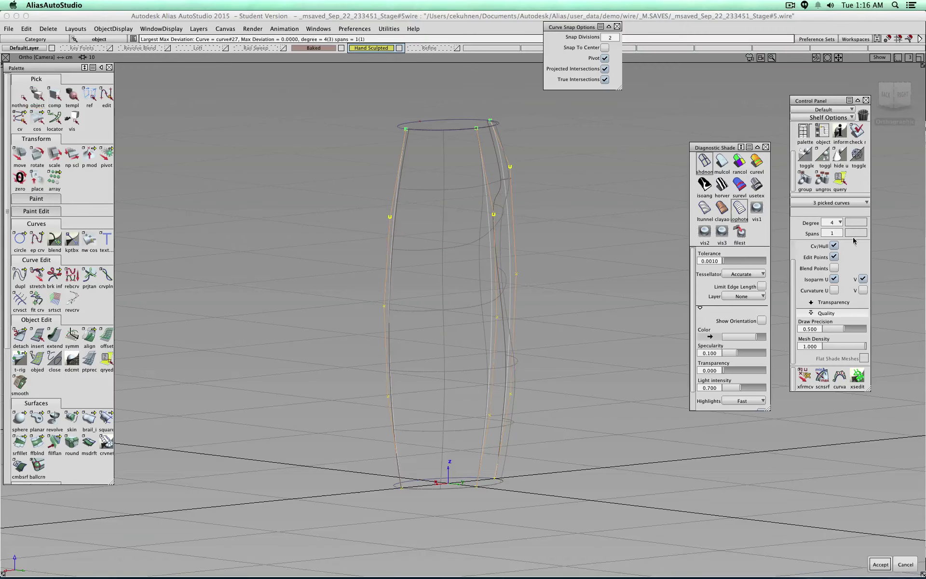
alt+shift+drag(601, 270, 457, 275)
click(878, 564)
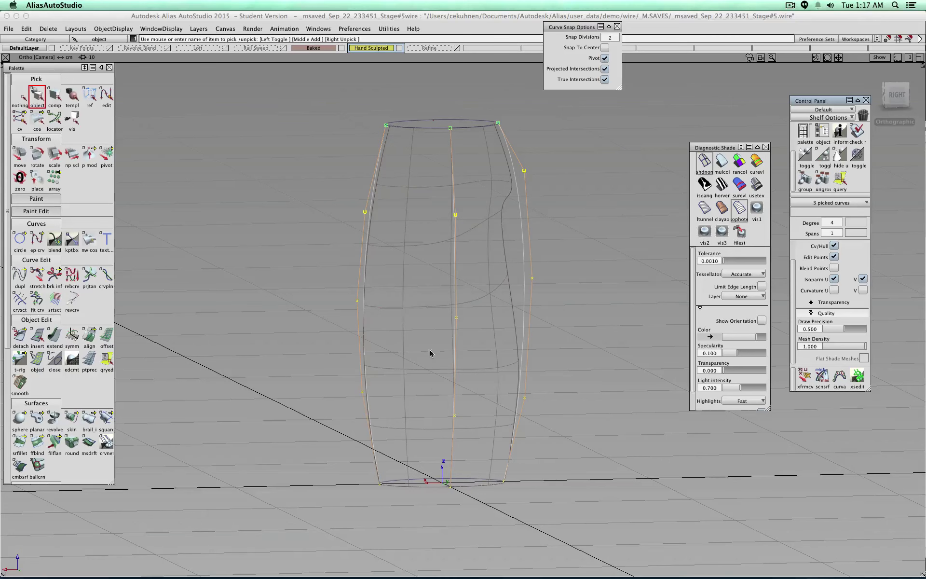
In the Back view, raise only the +Y side curve to degree 5 and accept the change.
click(890, 98)
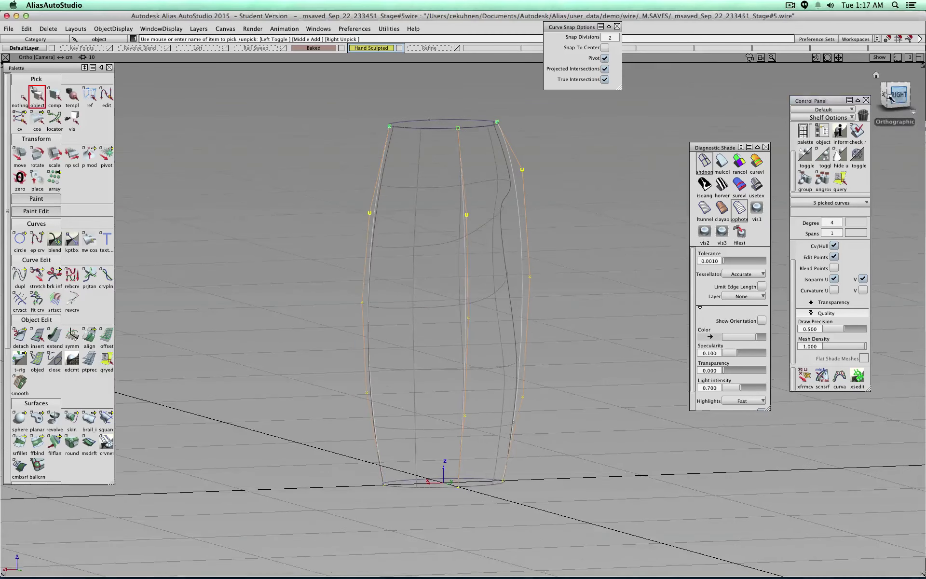
click(886, 95)
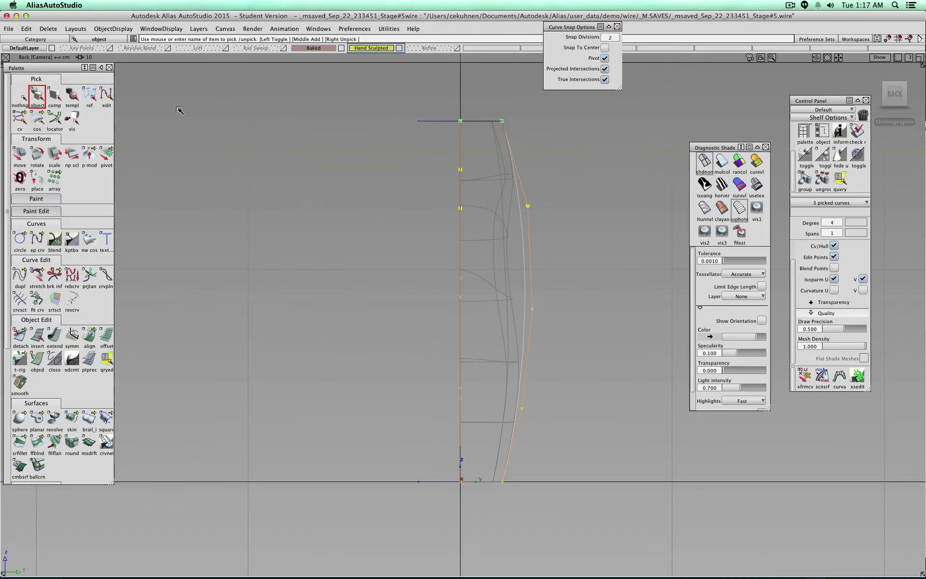
click(20, 118)
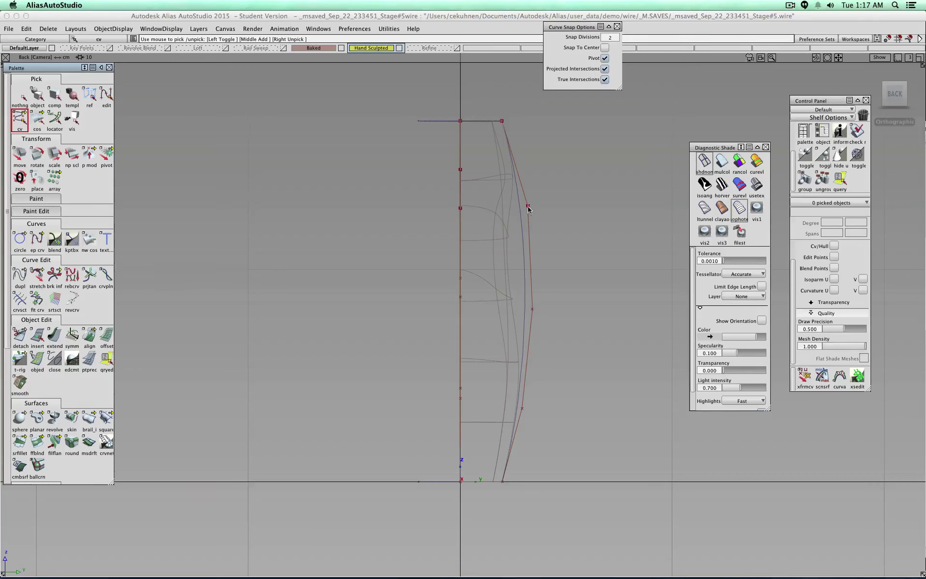
click(522, 230)
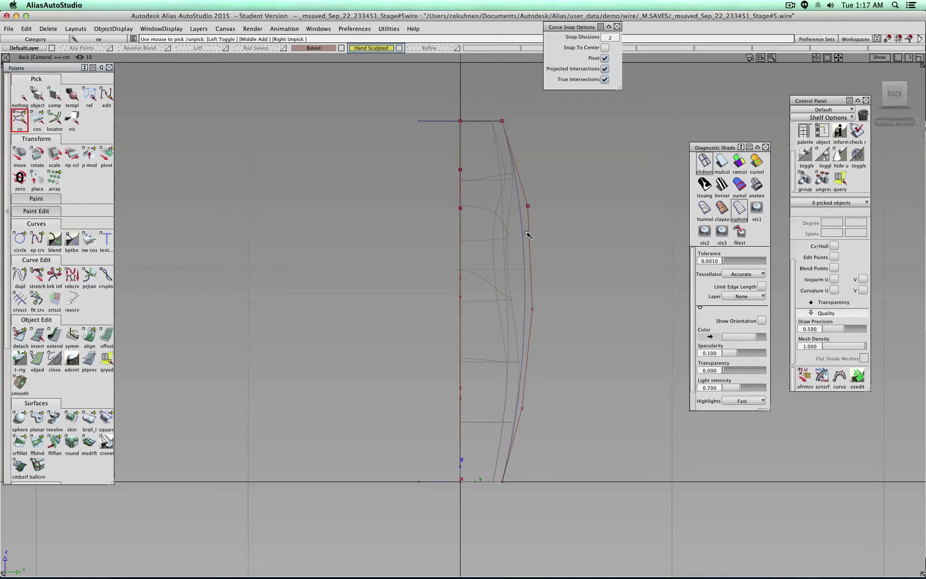
click(37, 97)
click(529, 241)
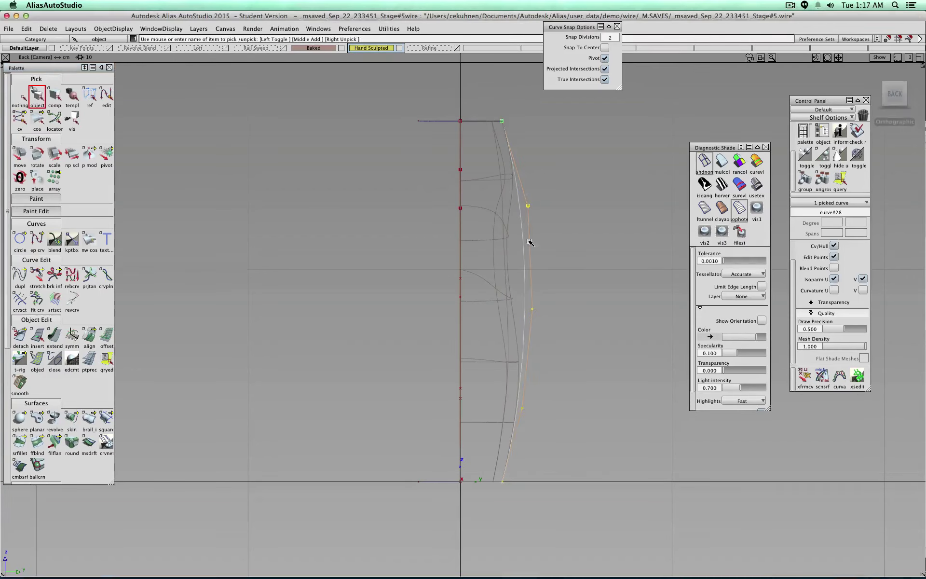
click(838, 225)
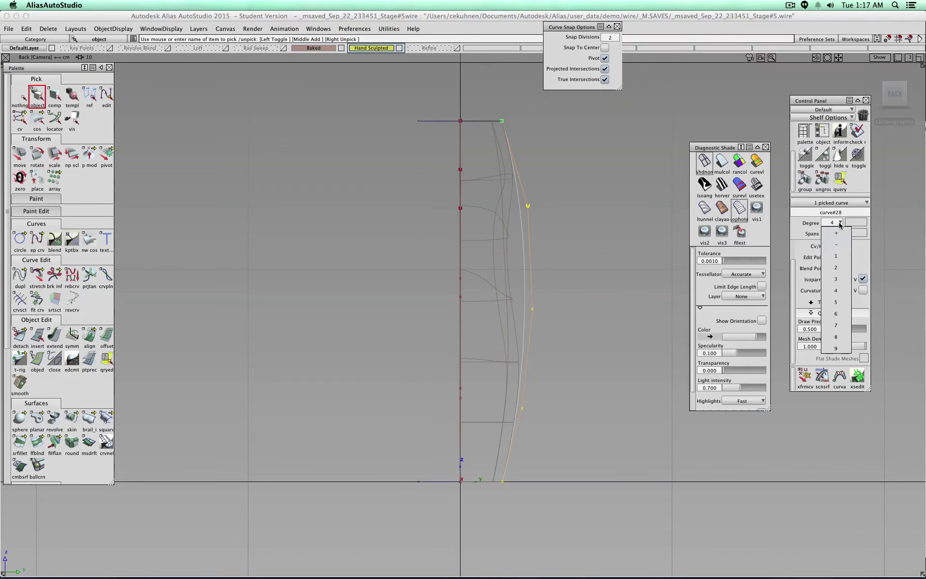
click(844, 300)
click(880, 563)
Pull the +Y side curve's second interior CV from the top inward so the curve follows the reference surface's waist.
ctrl+shift+drag(591, 233, 580, 211)
ctrl+shift+drag(576, 251, 596, 253)
drag(568, 246, 528, 272)
ctrl+shift+middle_drag(574, 262, 574, 254)
mouse_move(574, 254)
mouse_down()
mouse_move(535, 251)
mouse_move(564, 253)
mouse_up()
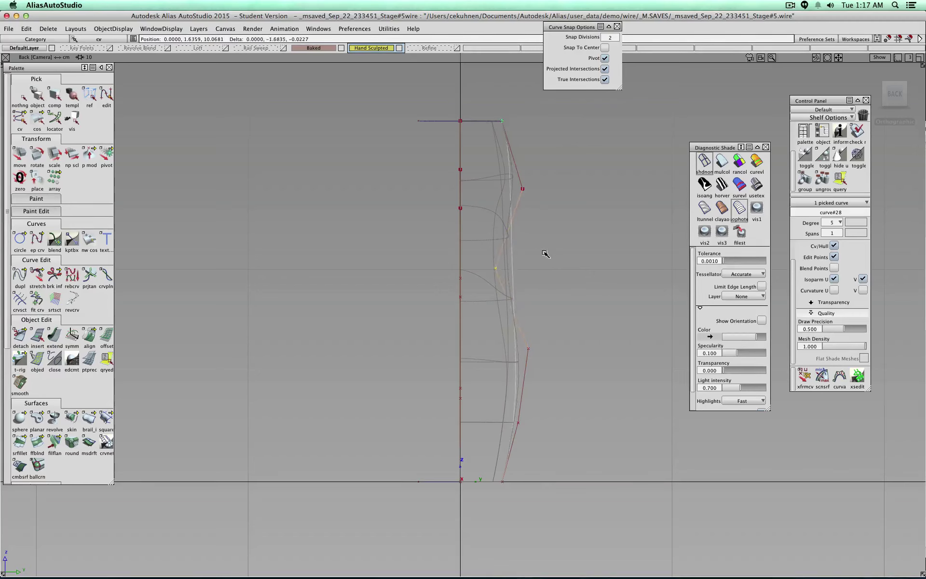
drag(548, 254, 366, 268)
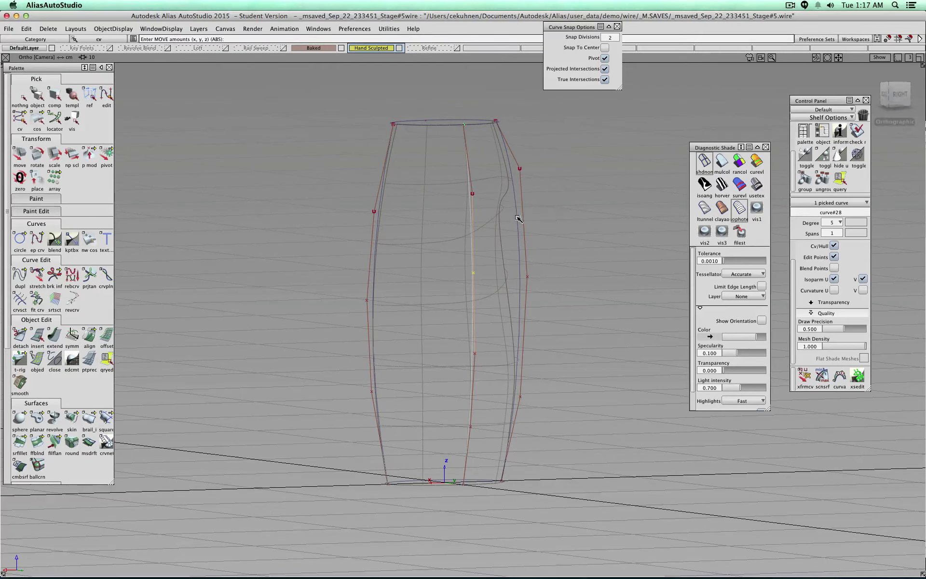
key(super+z)
Raise the -X side curve to degree 5, view it from the right, and accept the change.
ctrl+shift+middle_drag(576, 238, 577, 227)
ctrl+shift+drag(570, 237, 537, 255)
click(519, 247)
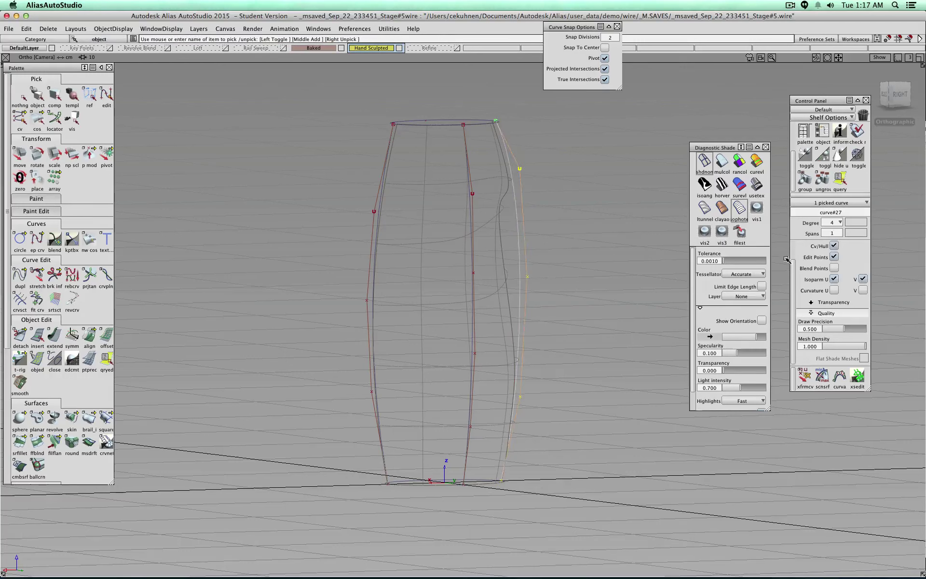
click(843, 223)
click(837, 292)
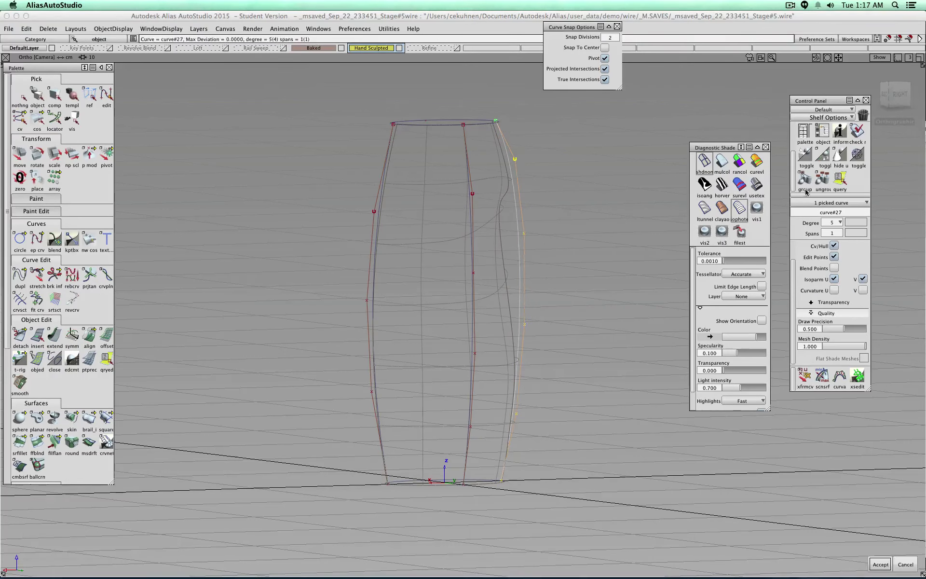
click(895, 94)
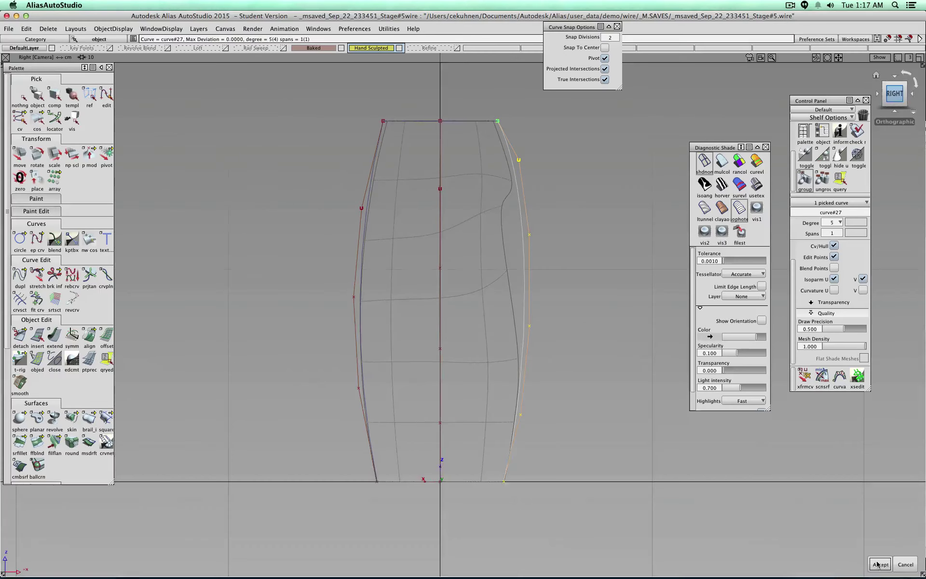
click(878, 565)
Raise the -X side curve to degree 6 and accept the change.
ctrl+shift+click(615, 227)
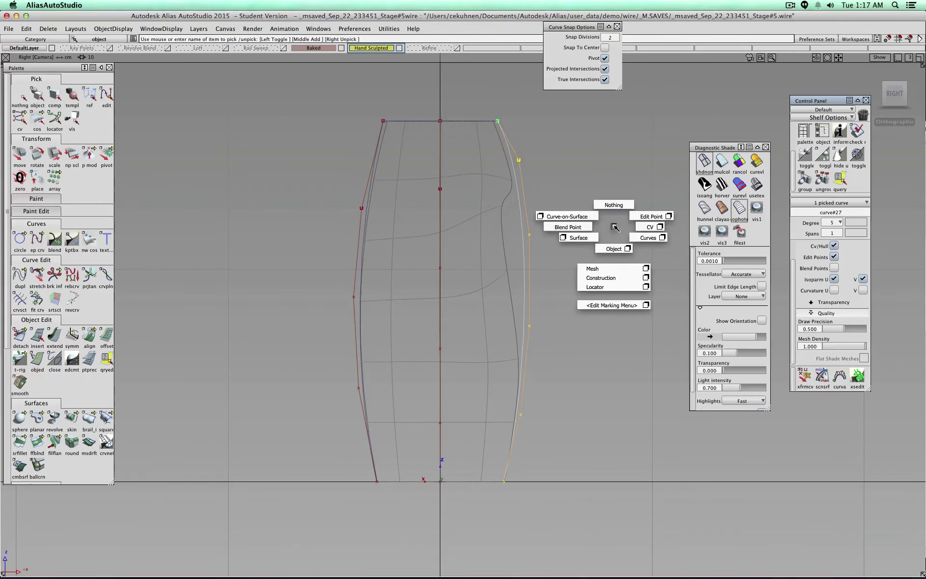
ctrl+shift+drag(614, 226, 781, 232)
click(837, 222)
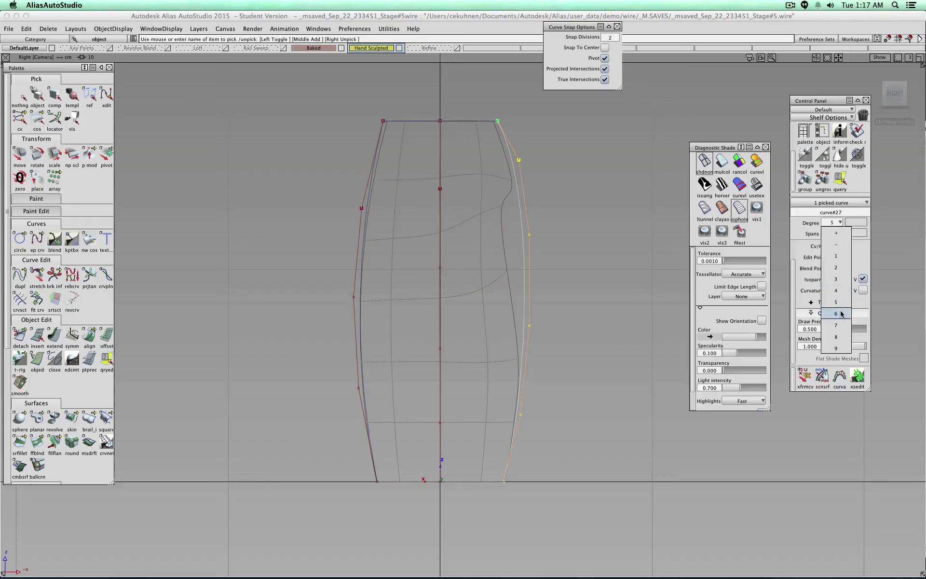
click(834, 282)
click(878, 564)
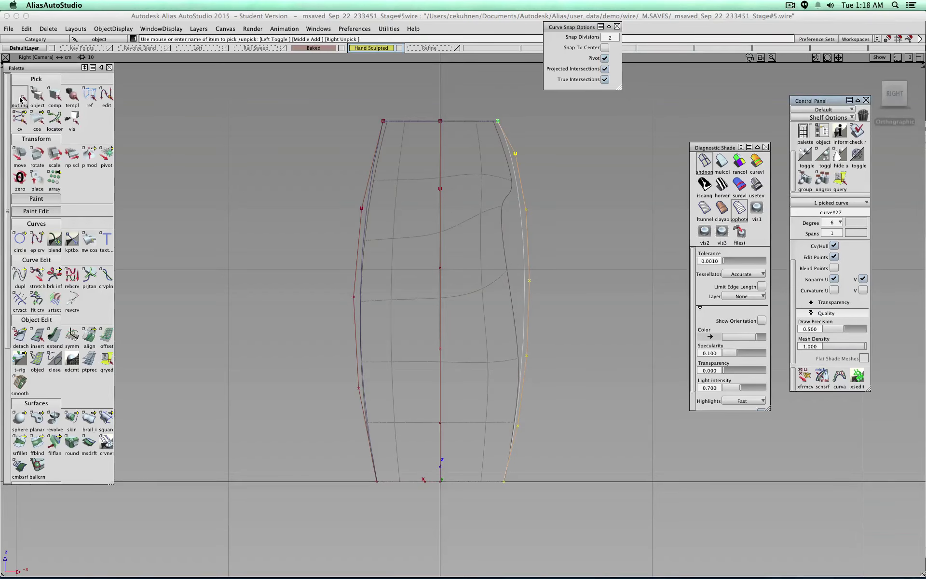
Try to reposition the -X side curve's middle CV, and undo both the move and the last degree change.
click(20, 119)
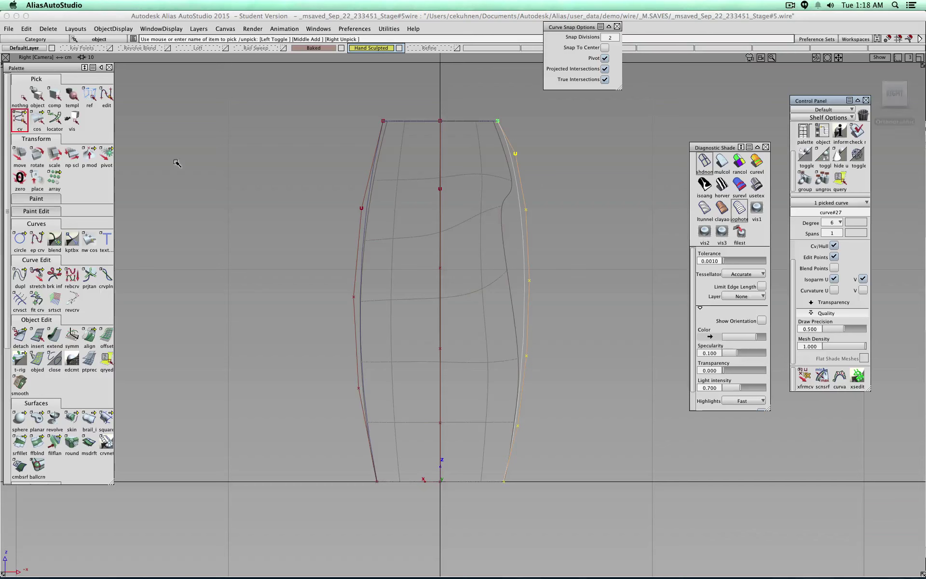
click(532, 283)
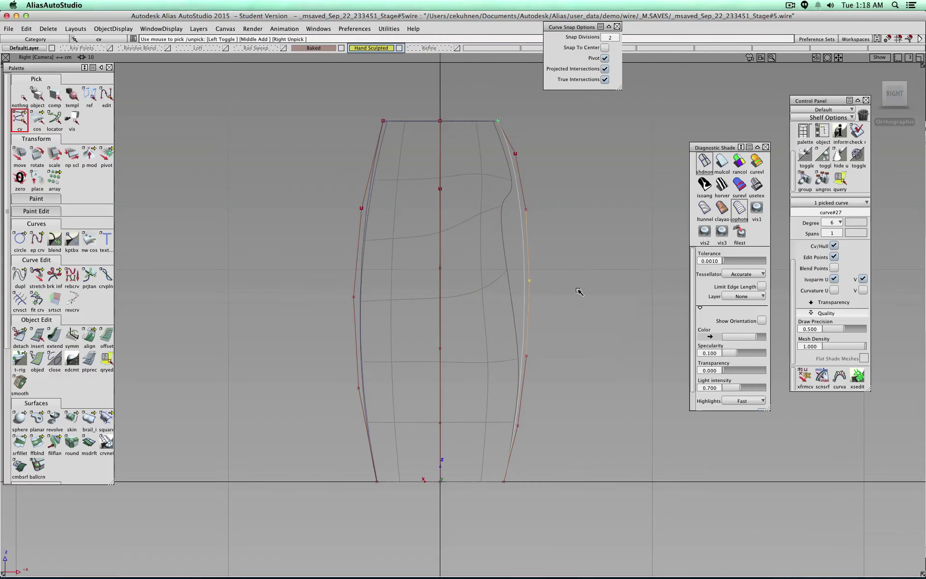
ctrl+shift+right_drag(578, 290, 577, 270)
drag(576, 270, 534, 208)
key(ctrl+z)
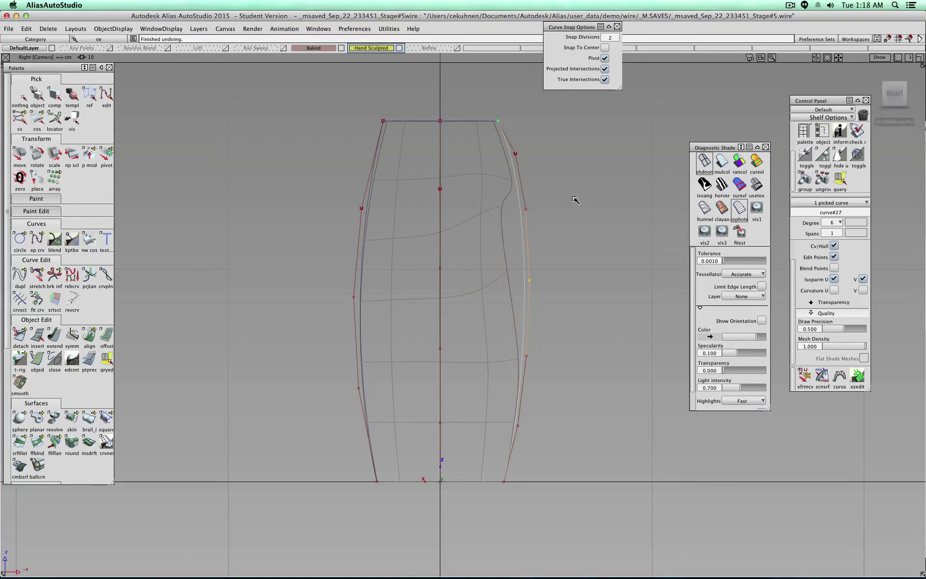
key(ctrl+z)
Try the -X side curve with 2 spans at degree 6 and at degree 3.
click(846, 240)
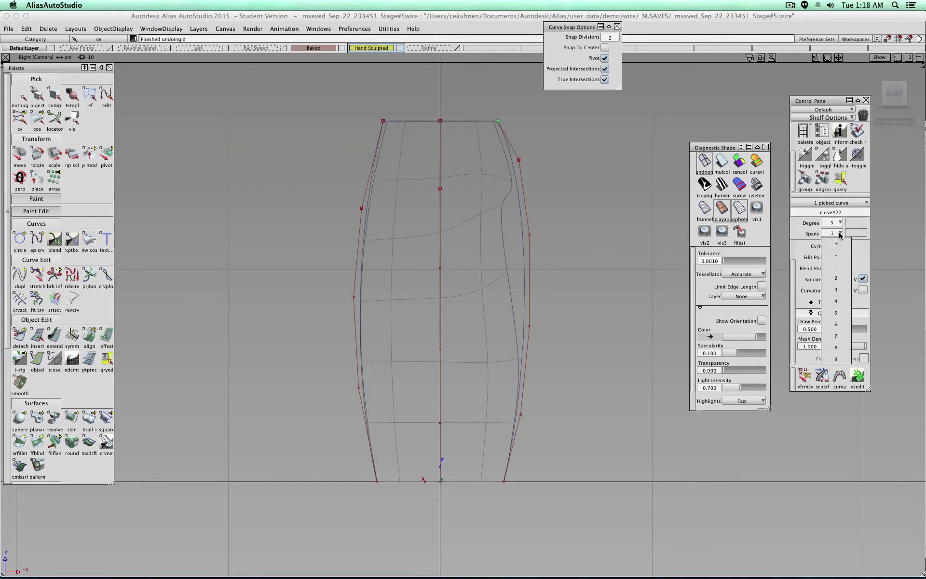
click(838, 277)
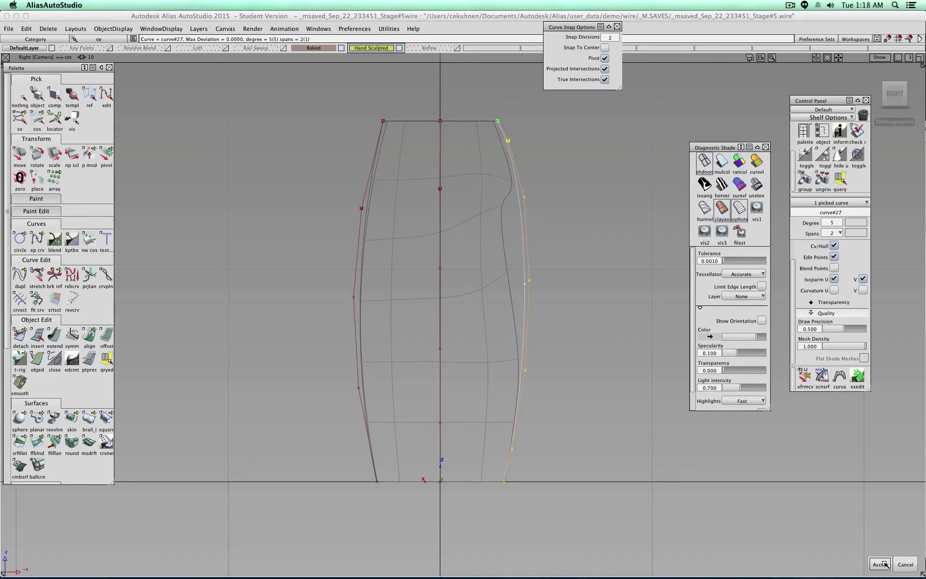
click(841, 225)
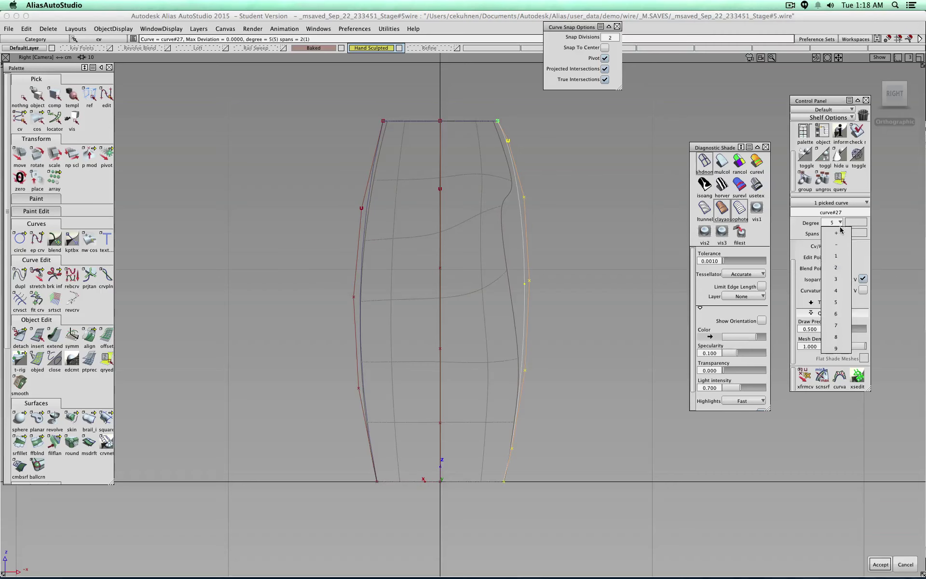
click(845, 316)
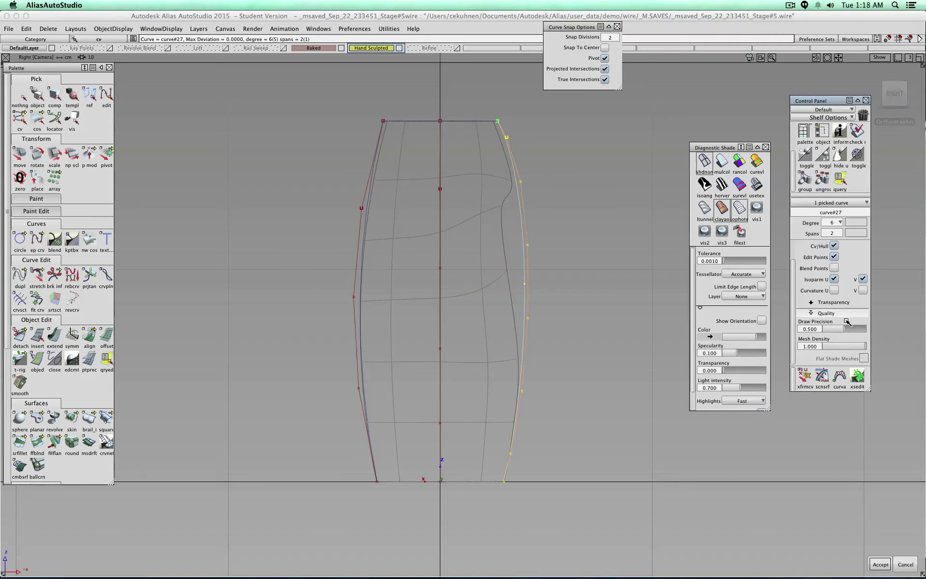
click(840, 222)
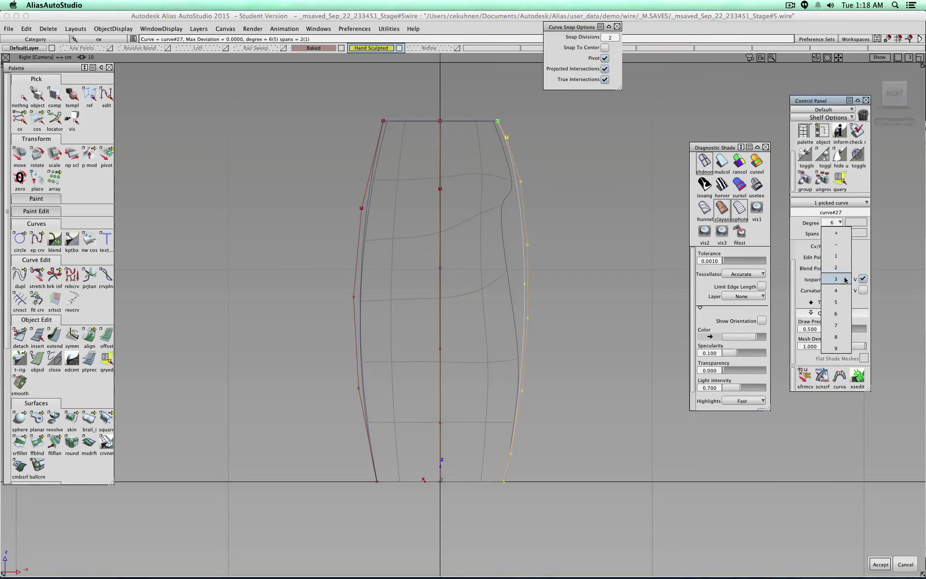
click(840, 278)
Set the -X side curve to degree 4 with 3 spans and accept the change.
click(839, 223)
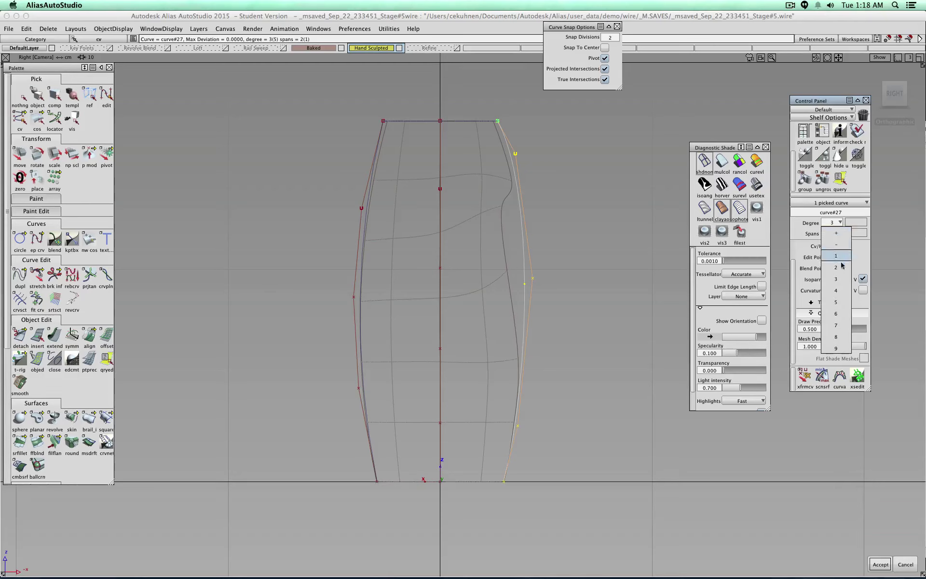
click(839, 290)
click(841, 233)
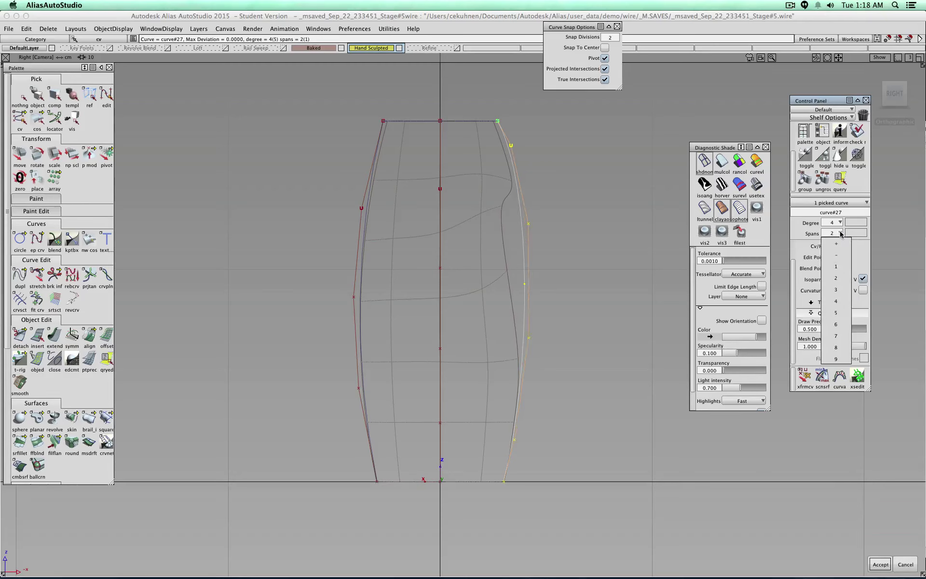
click(839, 290)
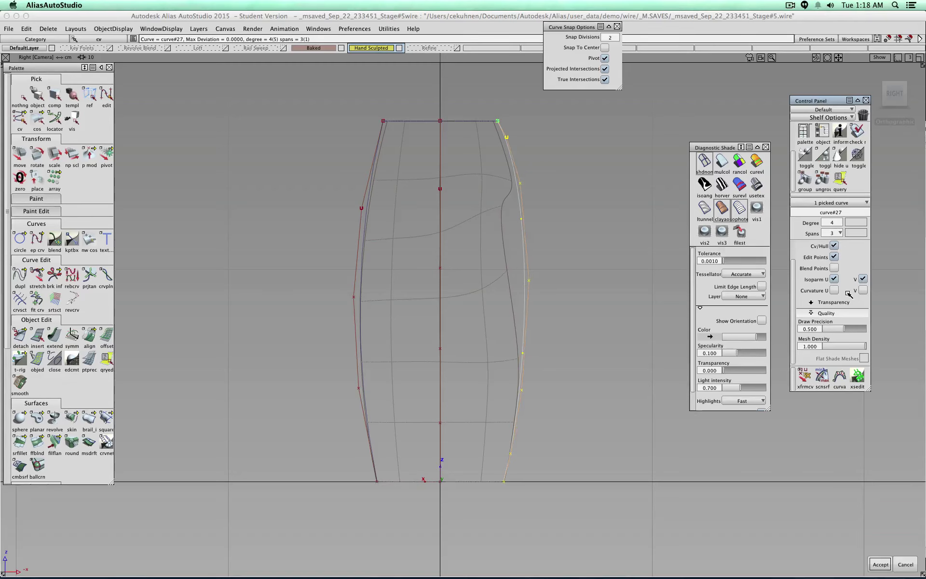
click(880, 564)
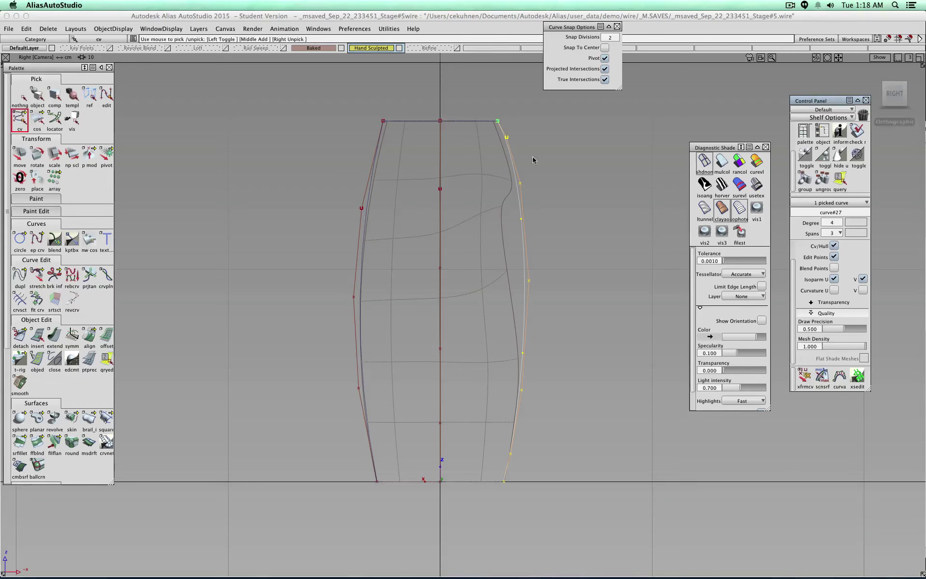
Move the -X side curve's upper interior edit point slightly inward toward the reference surface's waist.
click(19, 96)
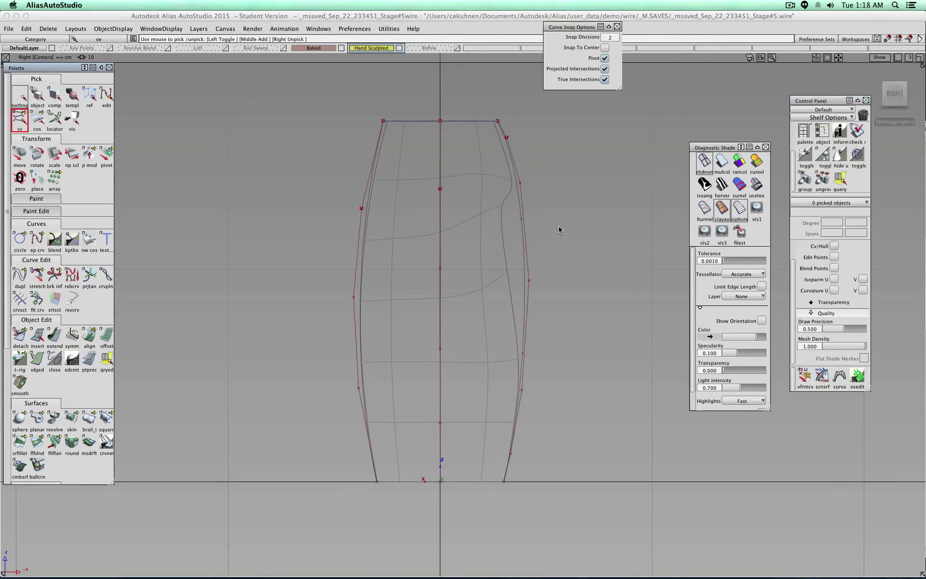
ctrl+shift+drag(559, 230, 558, 227)
click(106, 95)
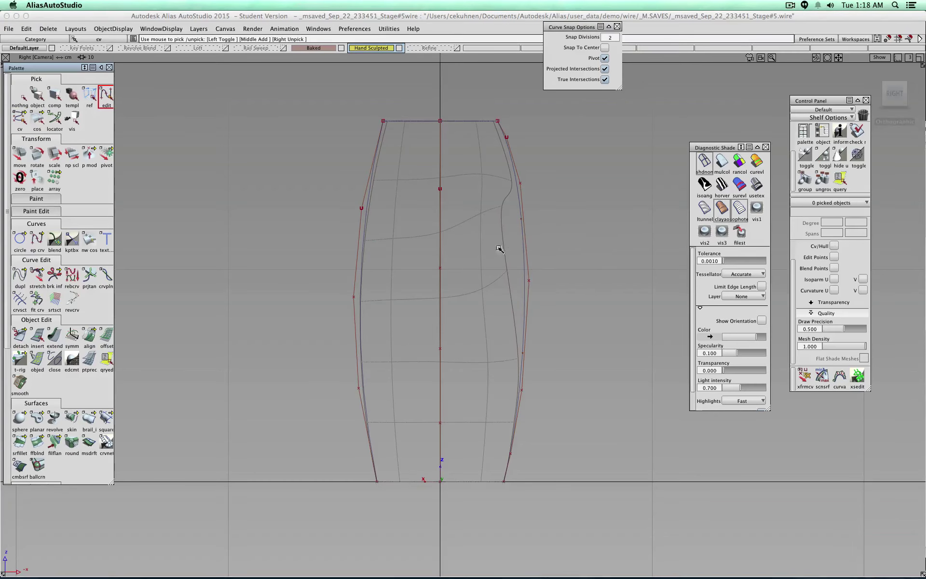
click(524, 227)
mouse_move(584, 216)
ctrl+shift+mouse_down()
mouse_move(574, 232)
mouse_move(569, 218)
ctrl+shift+mouse_up()
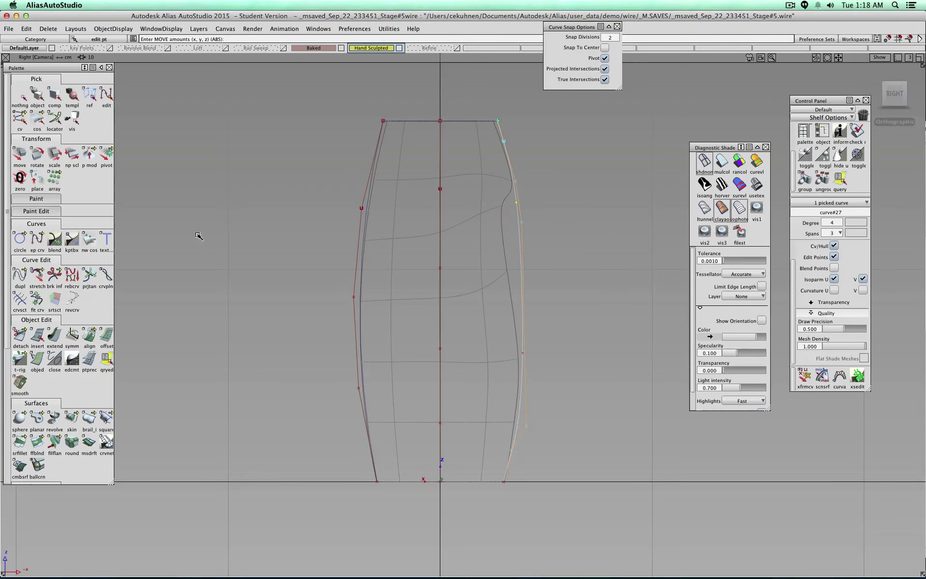
Pull the -X side curve's waist CV inward onto the reference outline and raise the CV below it to the lower bulge.
click(20, 118)
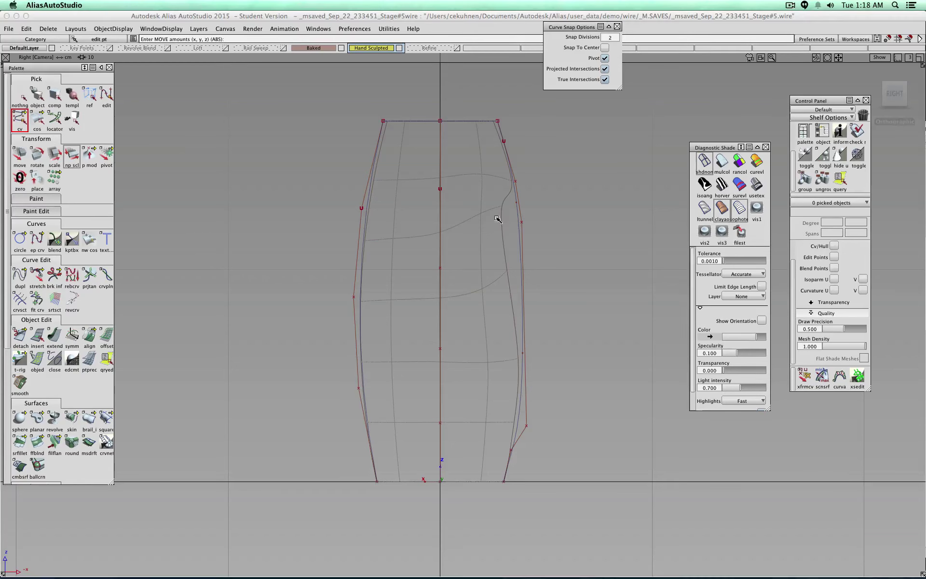
click(521, 223)
ctrl+shift+middle_drag(576, 255, 578, 234)
drag(579, 259, 550, 263)
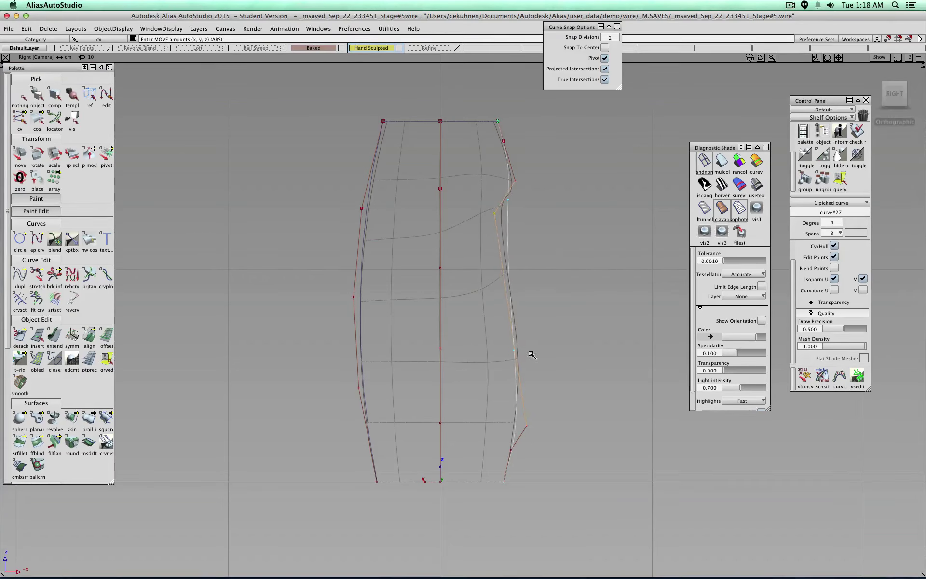
drag(540, 426, 547, 320)
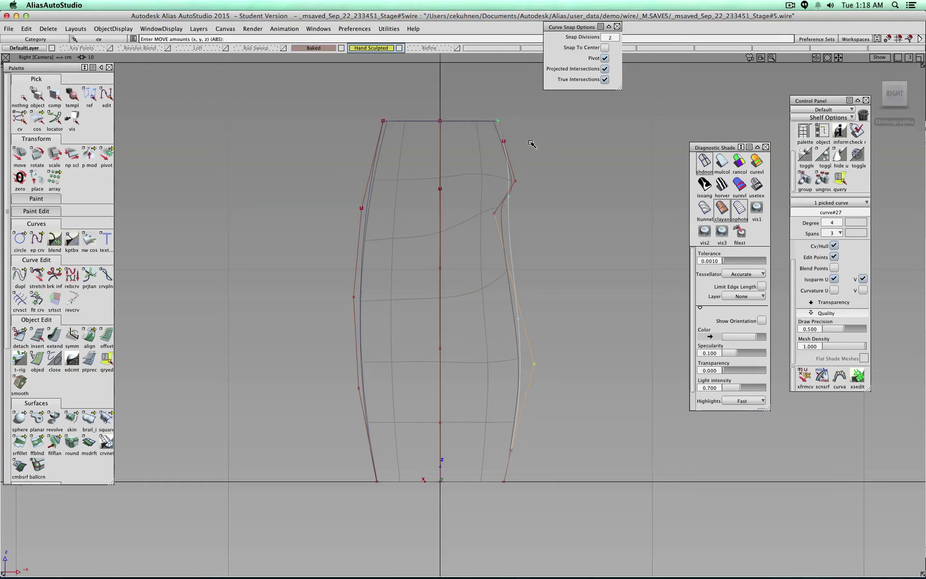
Shift the -X side curve's shoulder CVs outward, tighten the waist CVs, and raise the lowest interior CV to fit the lower bulge.
click(503, 141)
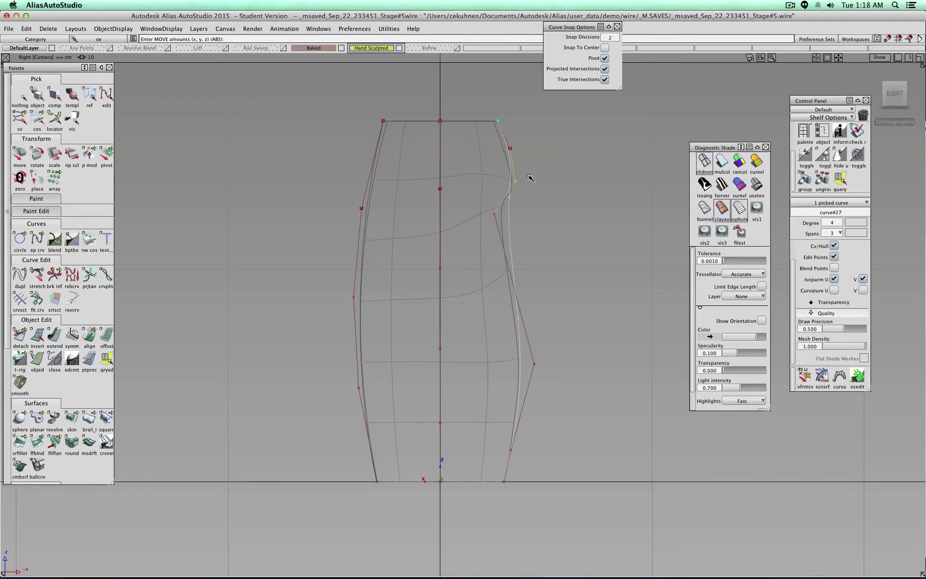
drag(529, 175, 491, 201)
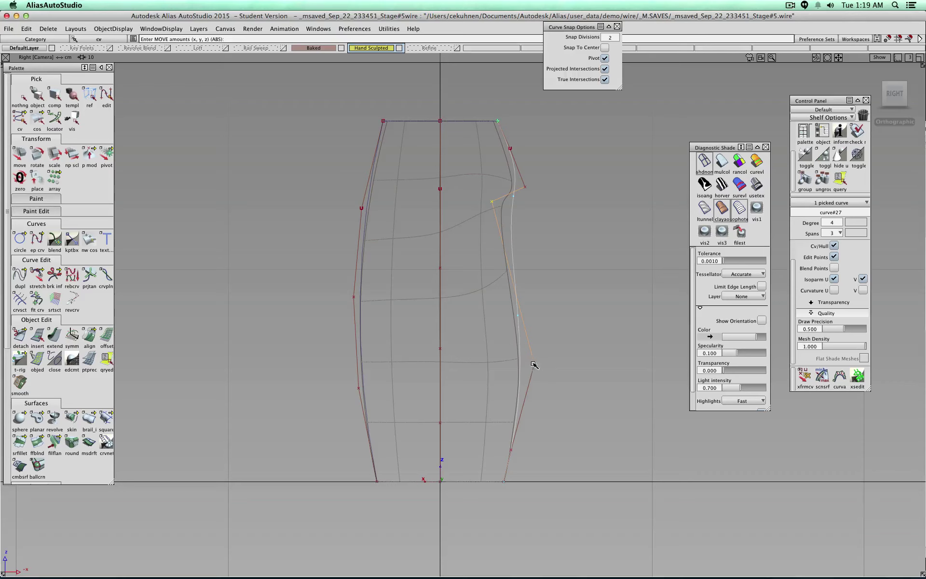
drag(533, 365, 531, 237)
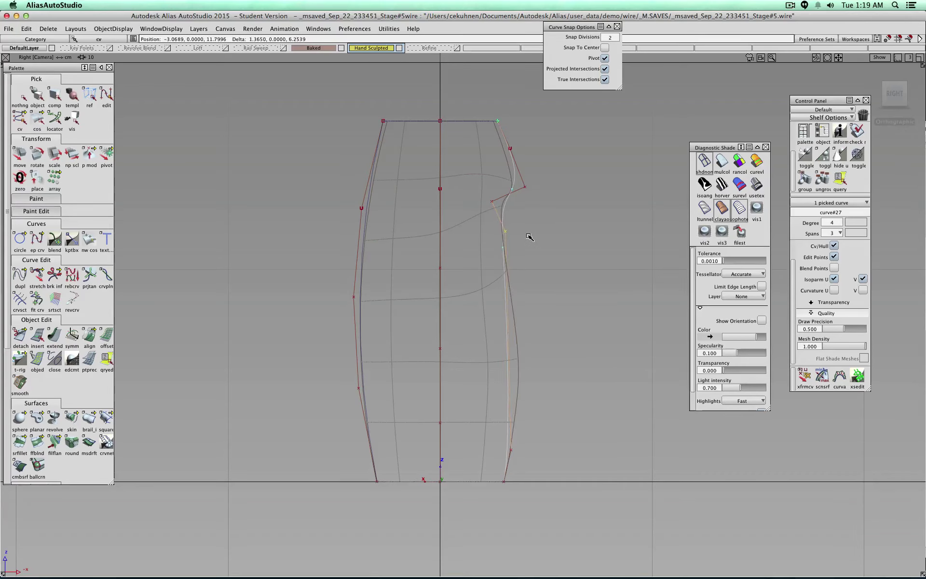
click(511, 450)
drag(524, 393, 546, 332)
click(505, 232)
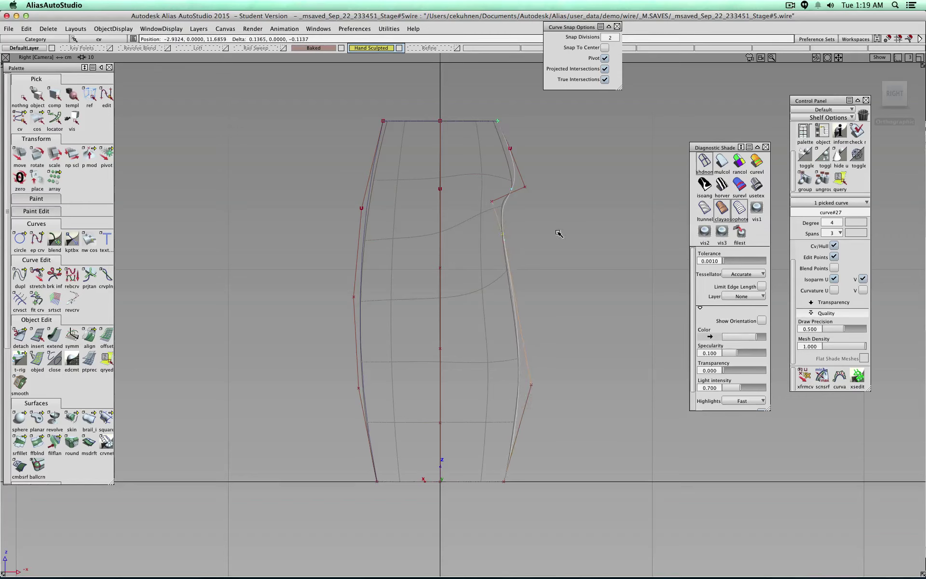
Fine-tune the two -X side curve CVs above the waist to match the reference outline, and clear the selection.
drag(522, 176, 543, 202)
click(509, 150)
drag(520, 150, 542, 160)
click(21, 96)
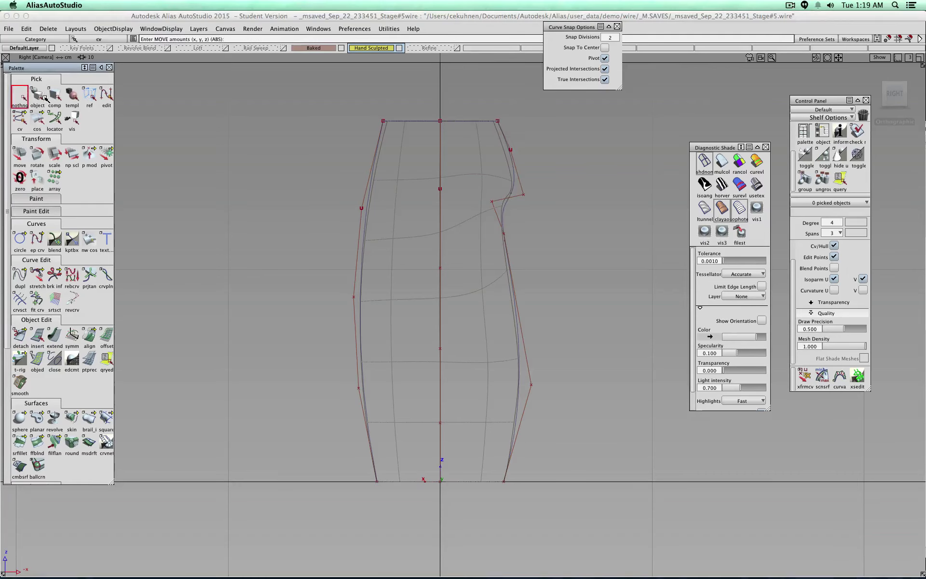
Copy and paste the +Y side curve, and snap the copy to the -Y side of the top circle.
alt+shift+drag(606, 216, 456, 263)
alt+shift+drag(542, 318, 576, 287)
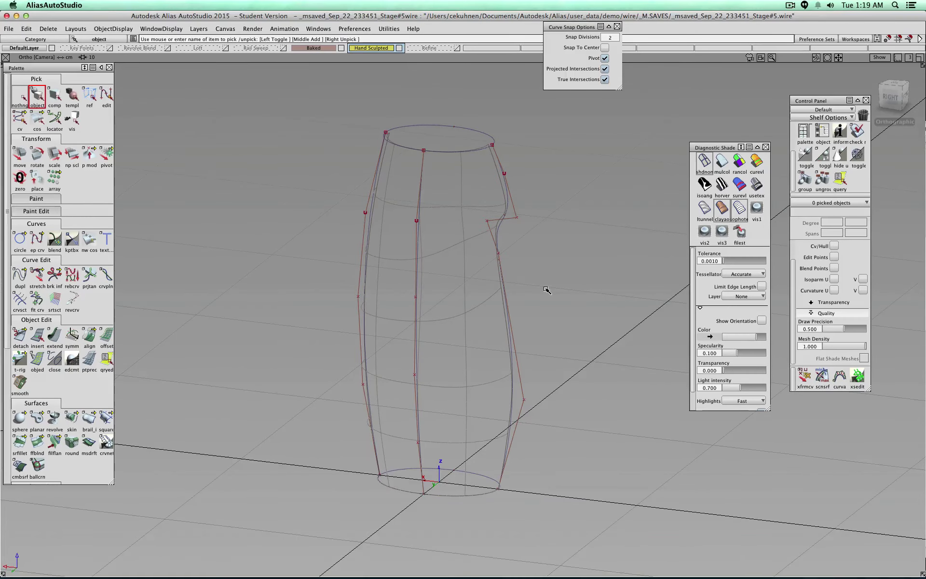
alt+shift+drag(544, 292, 433, 325)
click(411, 200)
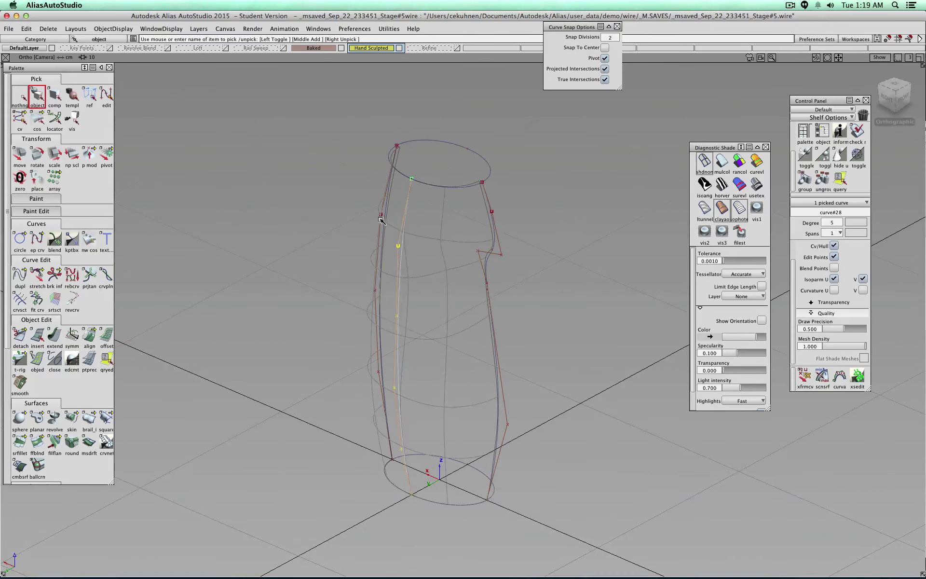
key(super+c)
key(super+v)
click(26, 158)
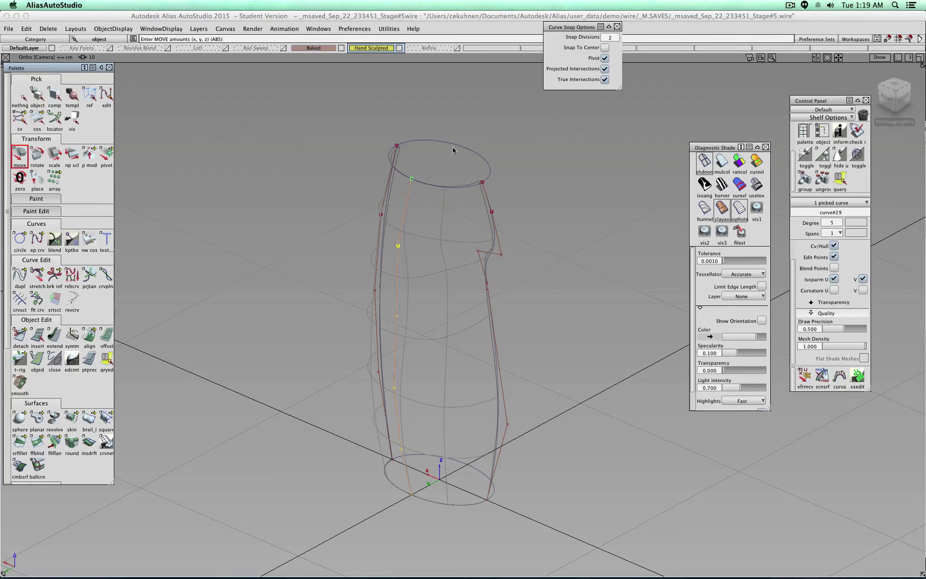
drag(454, 156, 472, 153)
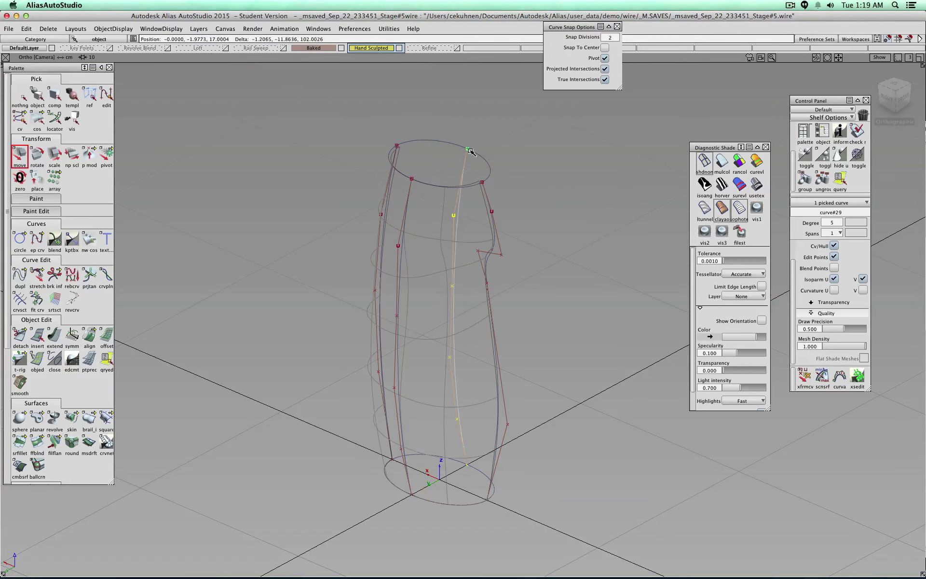
Try to rotate the copied side curve from the top view, and undo the attempt.
click(894, 87)
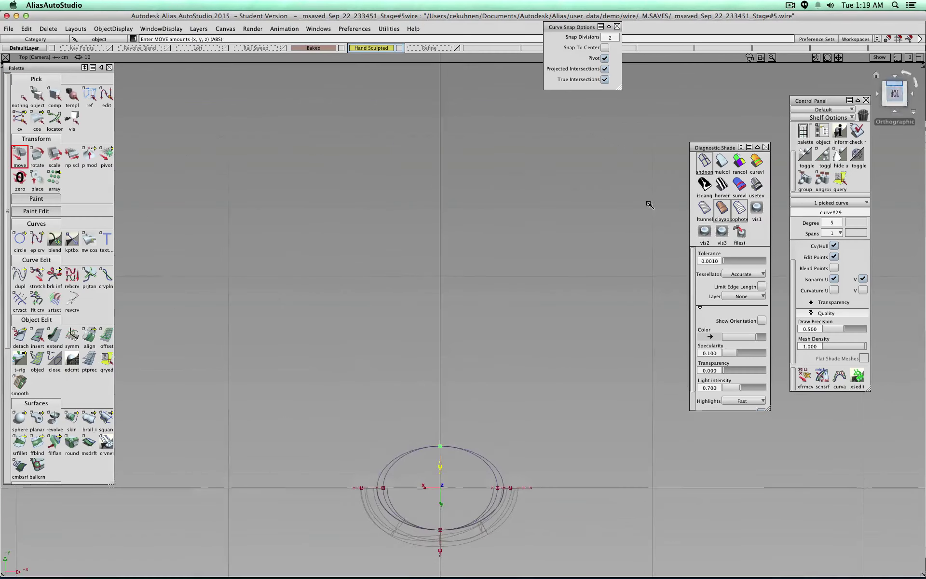
click(37, 155)
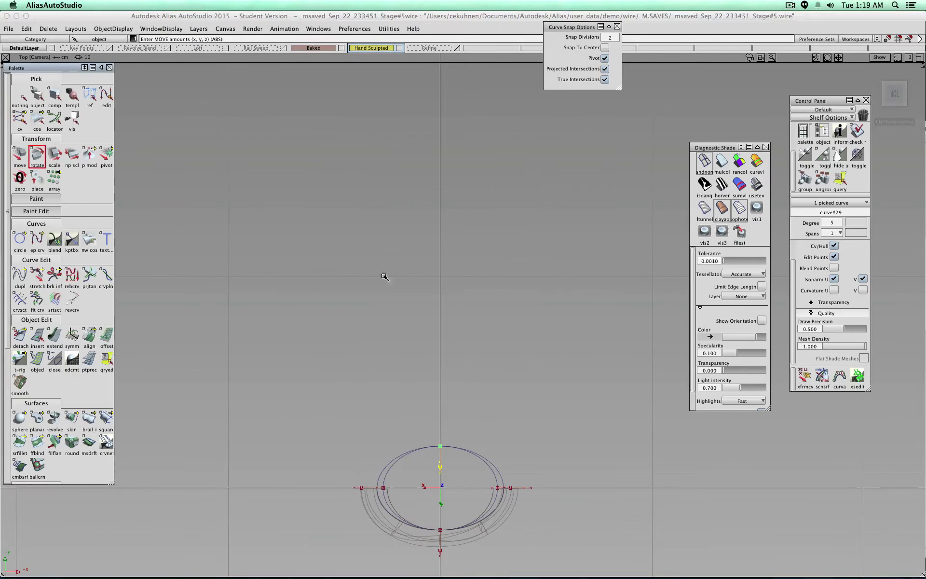
key(Return)
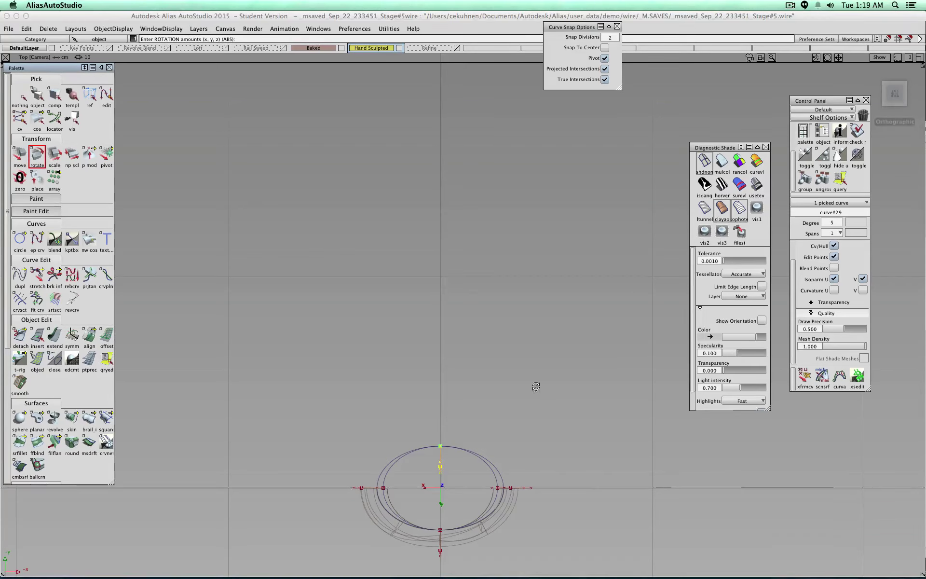
alt+shift+drag(527, 379, 275, 292)
key(super+z)
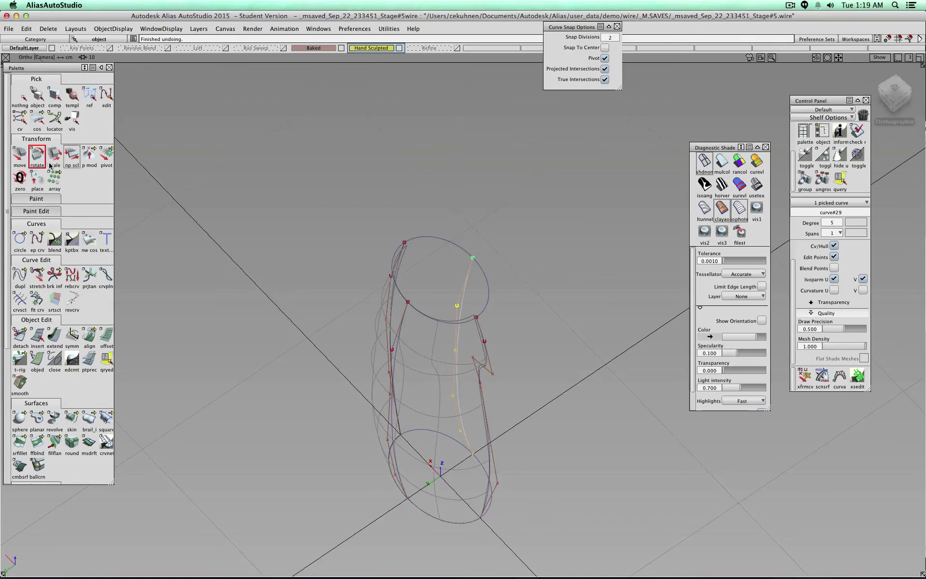
right_drag(542, 270, 328, 237)
key(super+z)
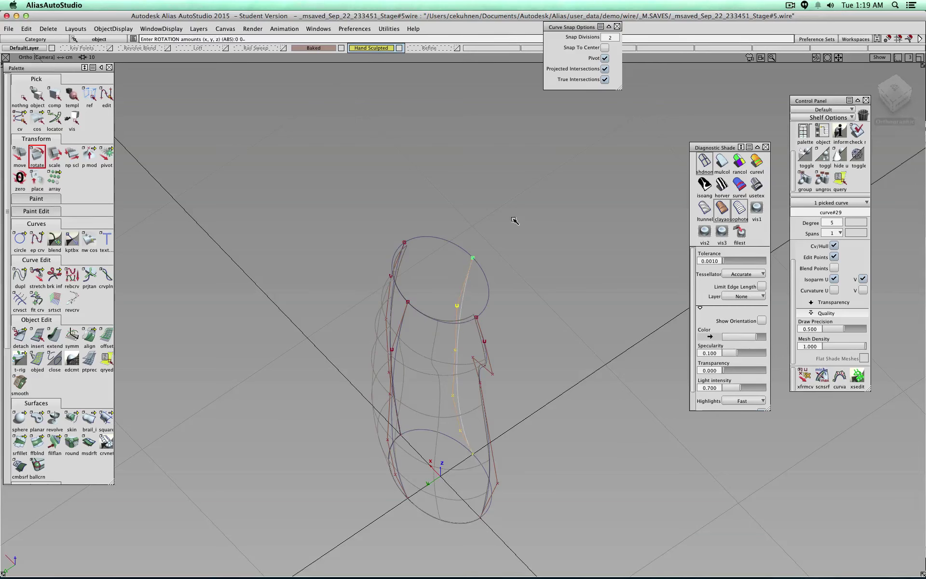
Rotate the copied side curve 180 degrees about Z and hide the Baked reference layer.
text(180)
key(Return)
alt+shift+drag(771, 141, 293, 57)
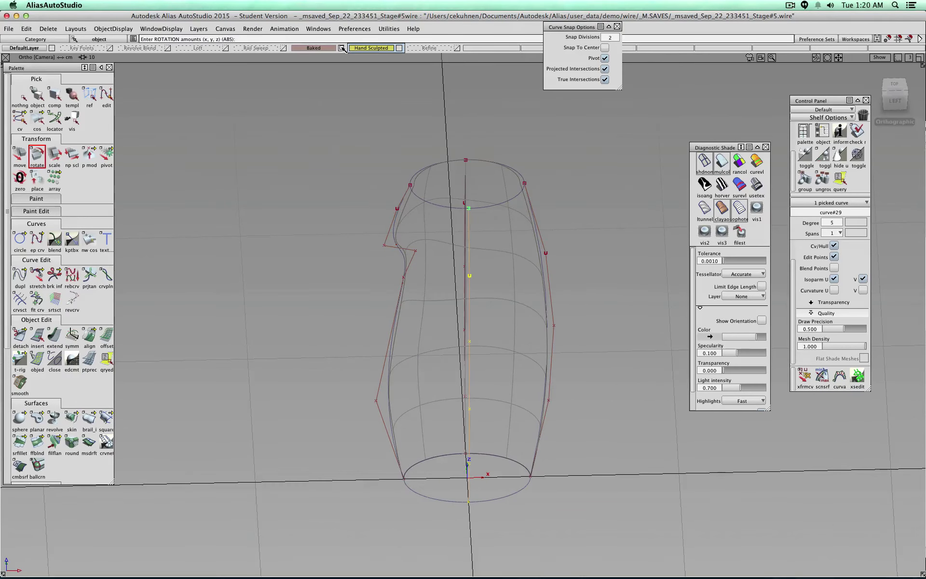
alt+shift+drag(323, 232, 284, 226)
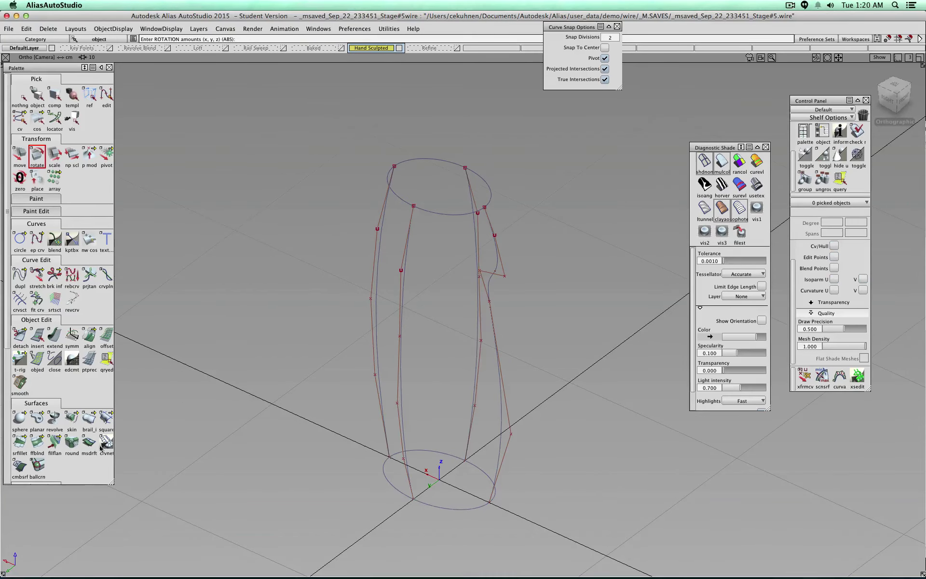
Discard the single-generation birail selection and set Birail to 2+ generation curves with two rails.
click(87, 424)
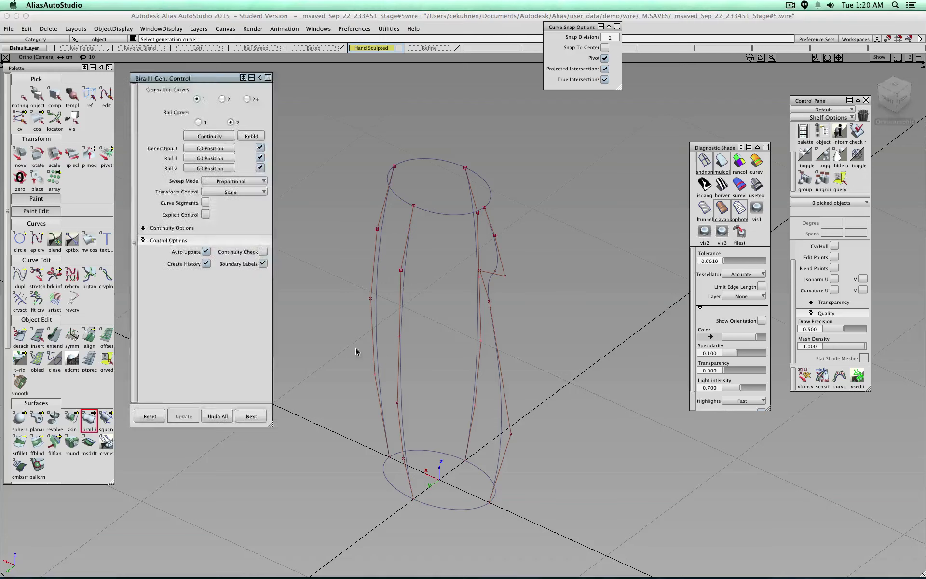
click(401, 319)
click(381, 303)
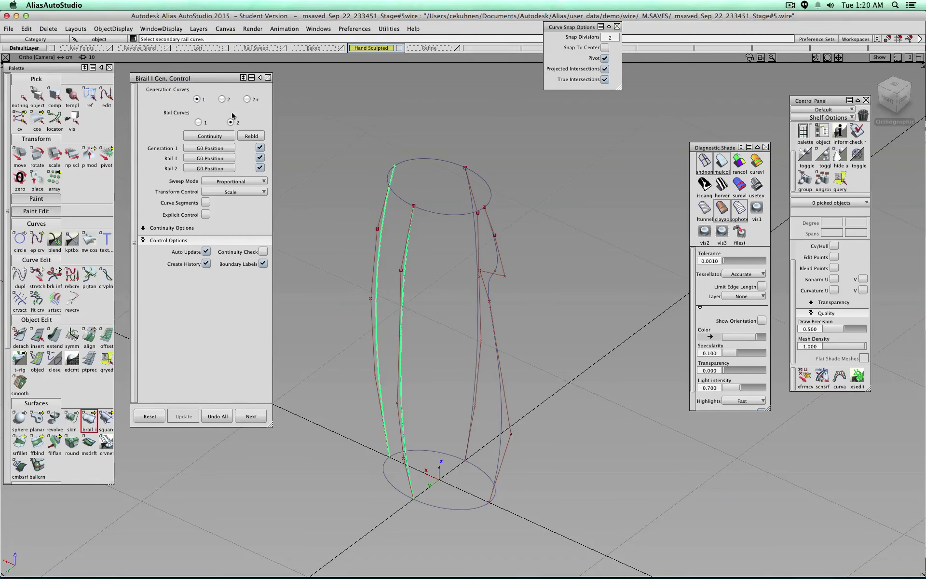
click(236, 414)
click(247, 99)
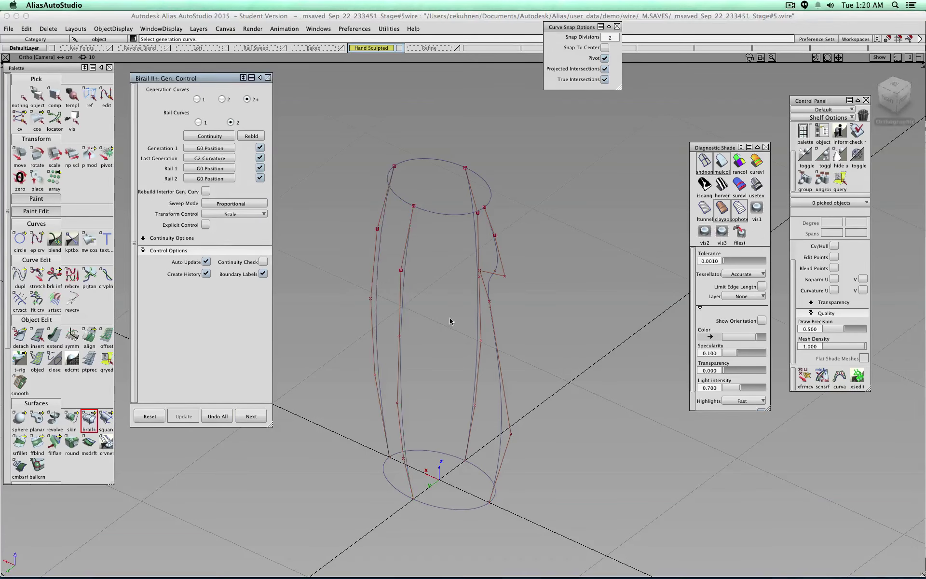
Try a birail through the +Y, +X and -Y side curves along both circles, turn all rebuilds off, and undo it.
click(401, 313)
click(377, 309)
click(467, 345)
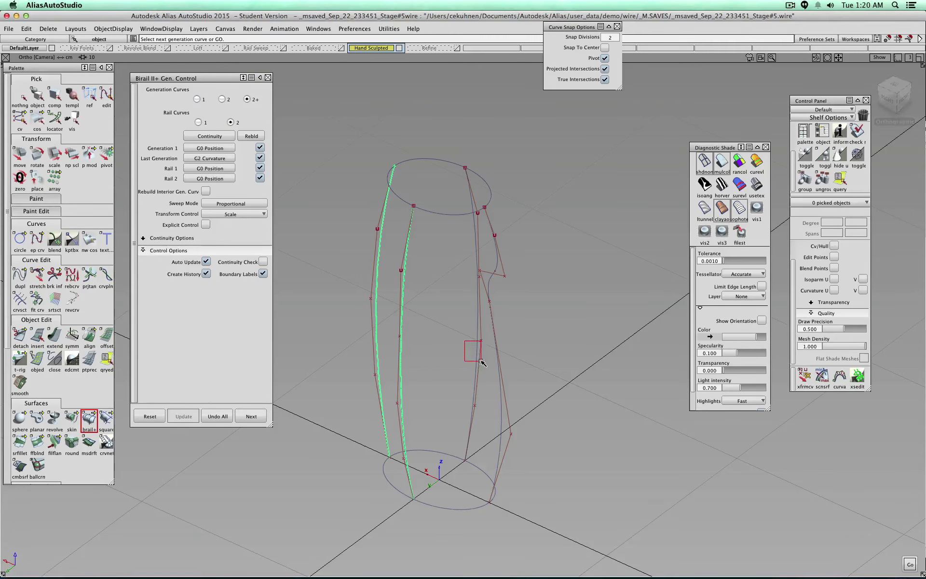
click(399, 470)
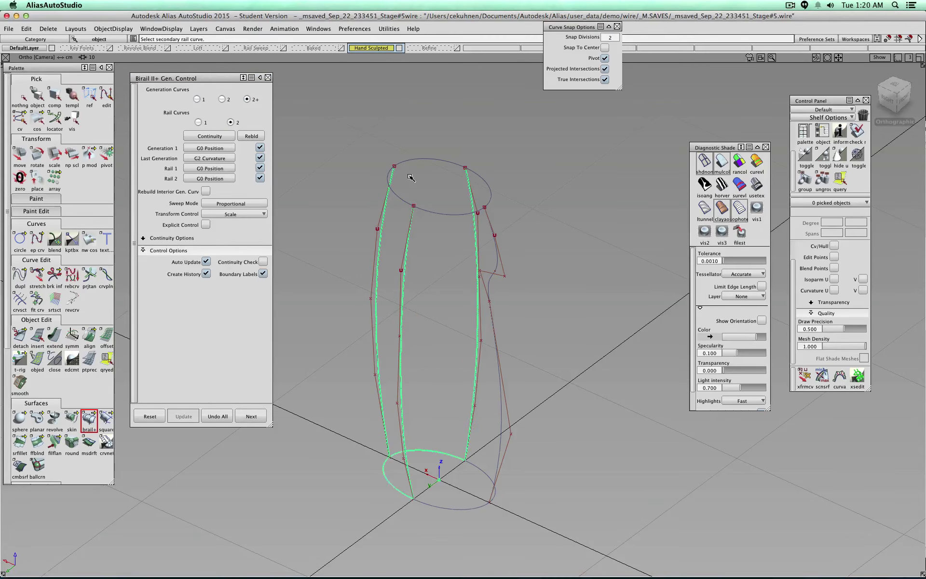
click(396, 199)
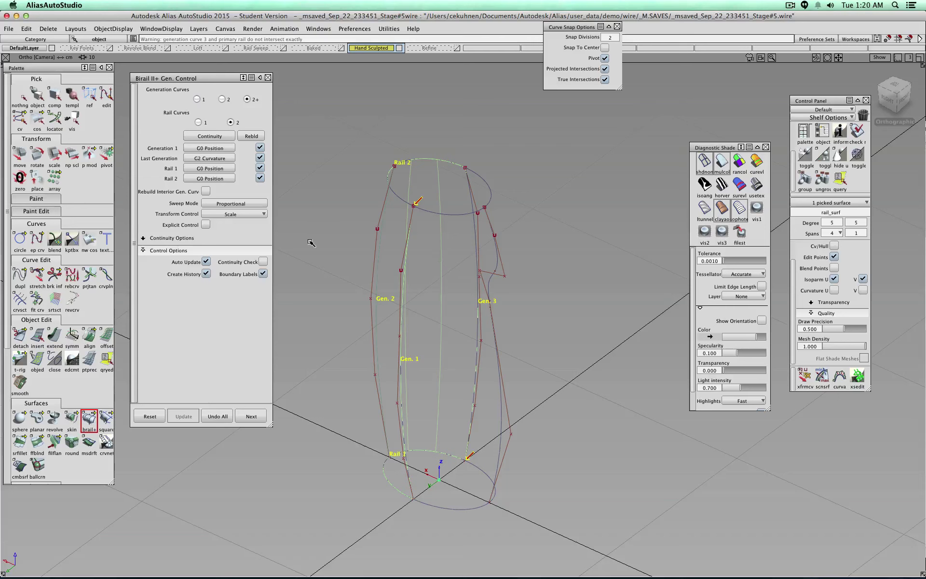
click(256, 137)
click(260, 158)
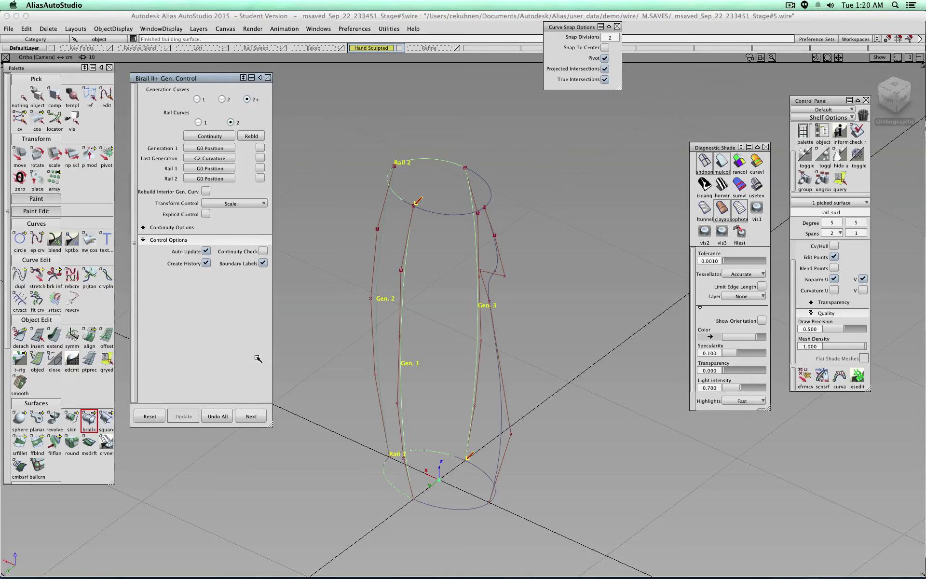
click(224, 416)
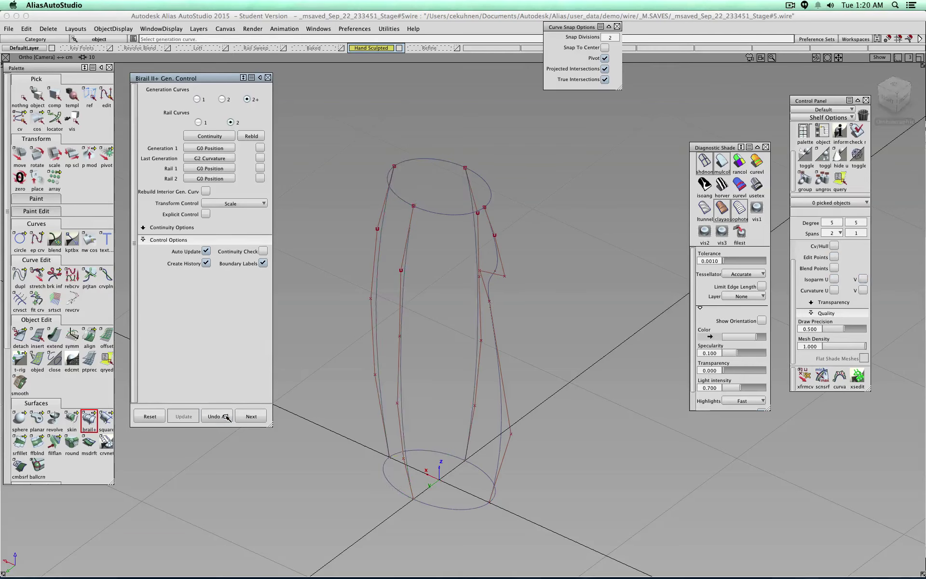
Stretch the top end of the +Y side curve and snap it onto the top circle.
click(266, 87)
click(44, 94)
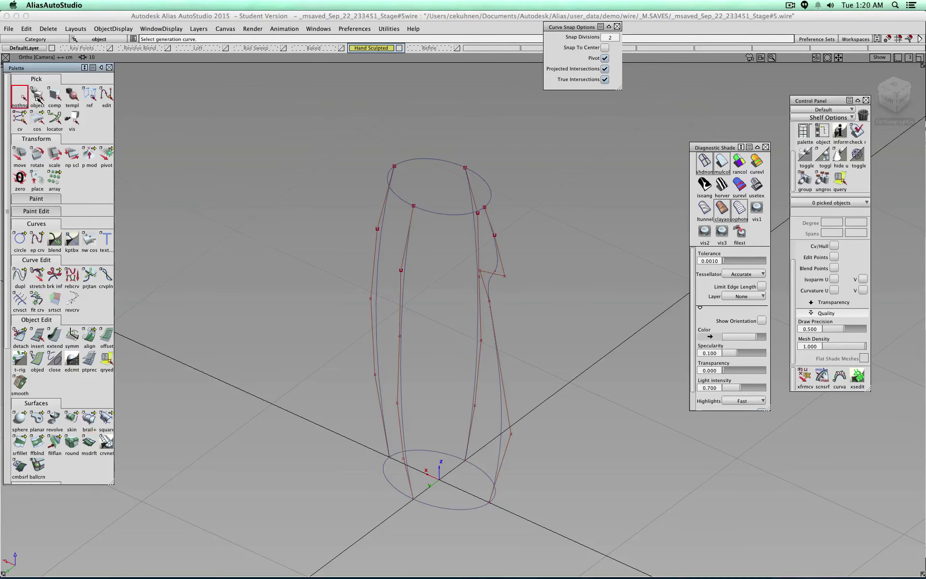
click(394, 242)
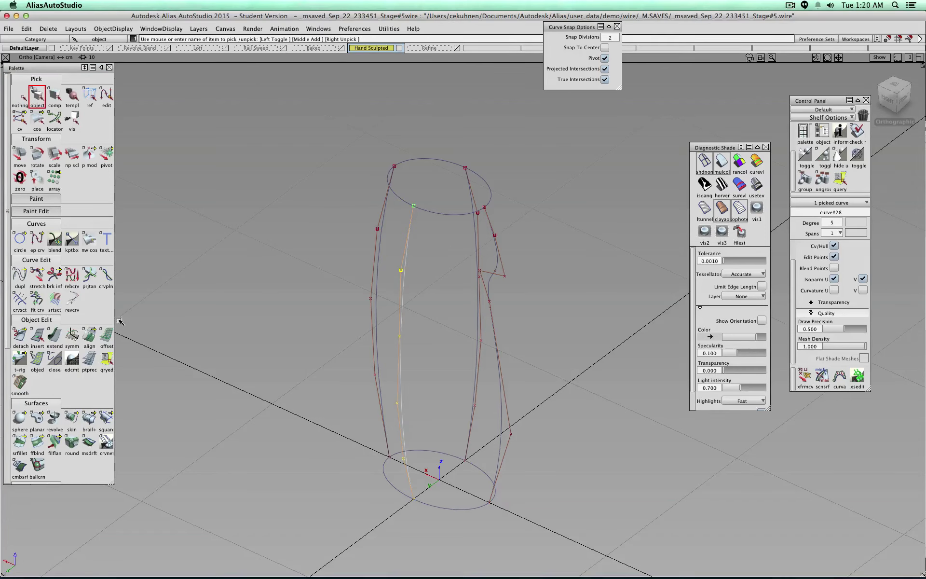
click(37, 275)
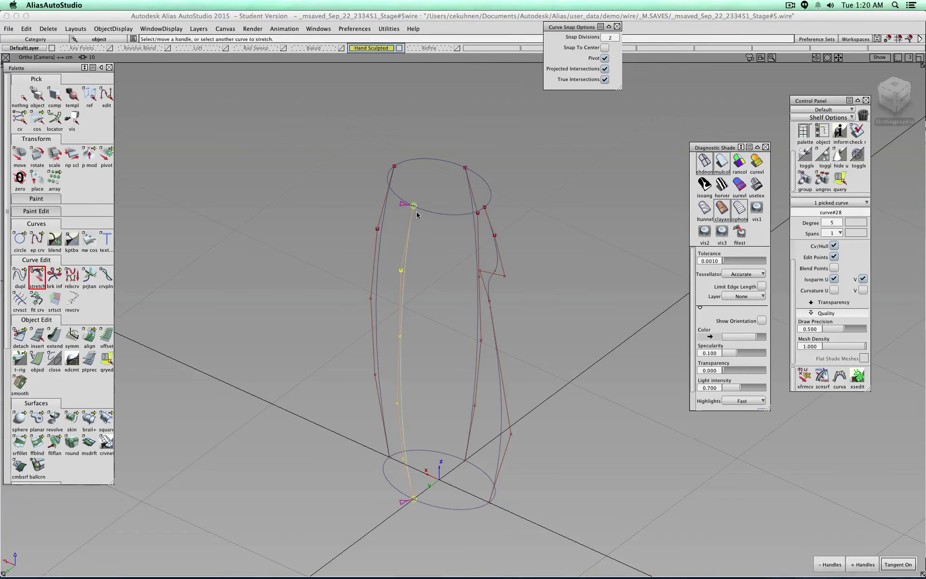
drag(414, 205, 448, 199)
Stretch the top end of the -Y side curve onto the top circle and clear the selection.
click(468, 186)
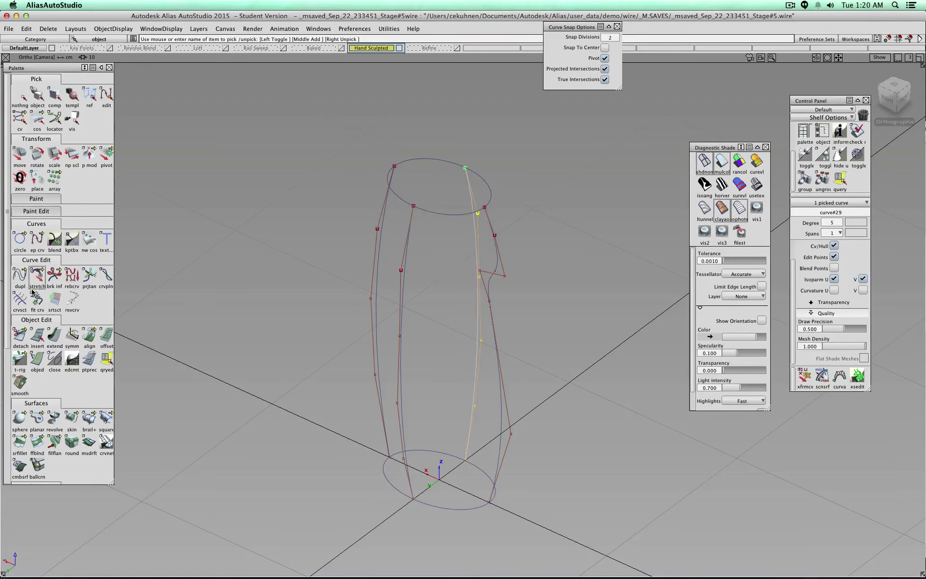
click(37, 274)
click(465, 167)
mouse_move(465, 168)
mouse_down()
mouse_move(539, 204)
mouse_move(465, 168)
mouse_up()
click(21, 96)
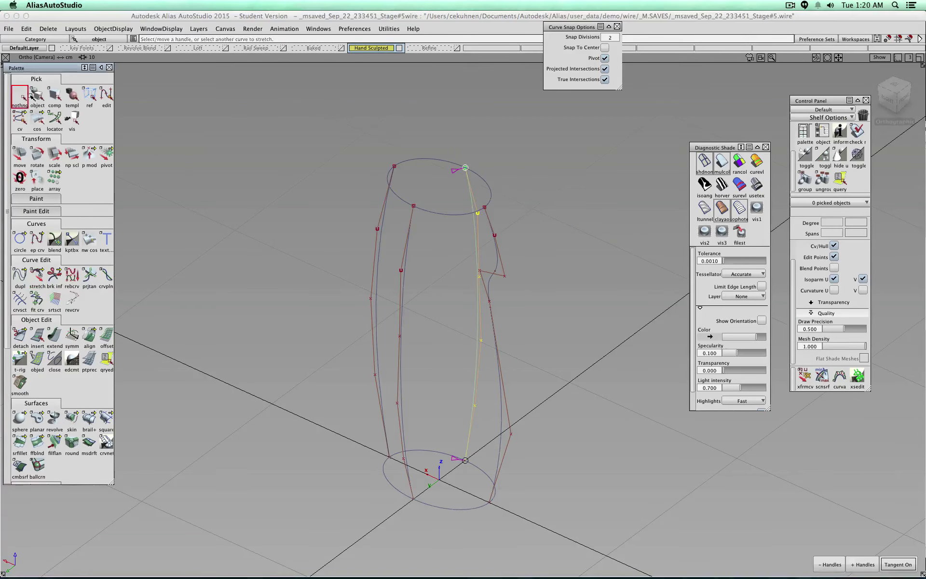
Retry the birail through the +Y, +X and -Y side curves, picking the bottom circle as first rail and the top circle as second.
double_click(72, 417)
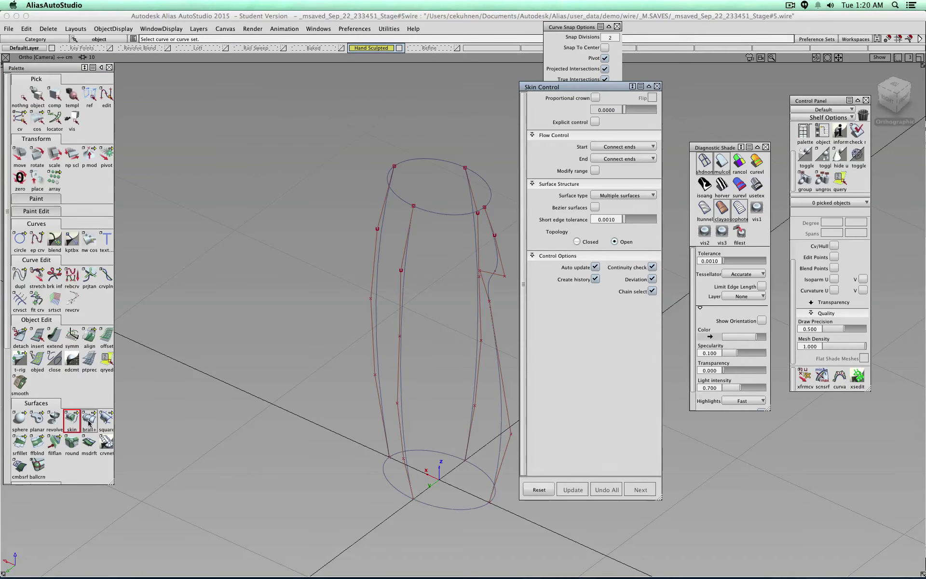
double_click(88, 418)
click(403, 299)
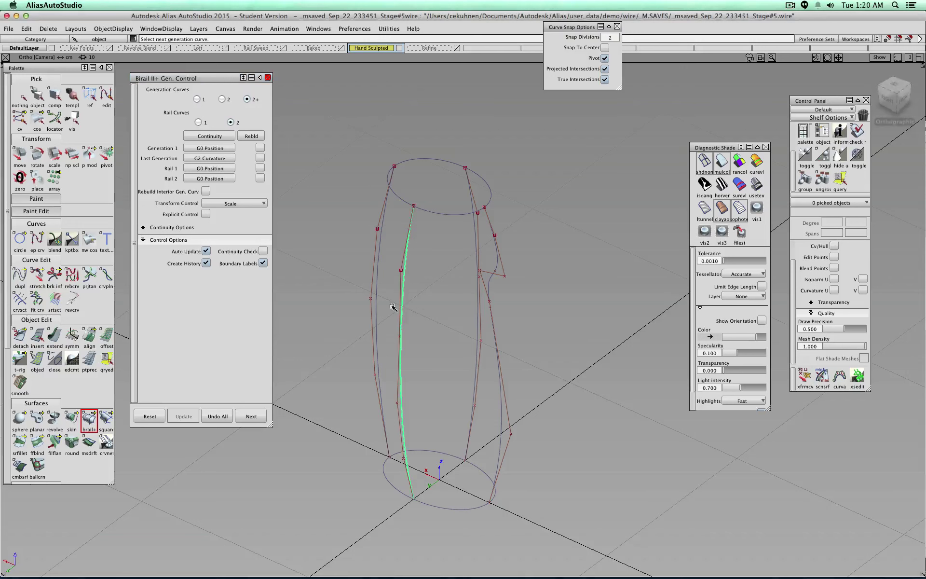
click(477, 342)
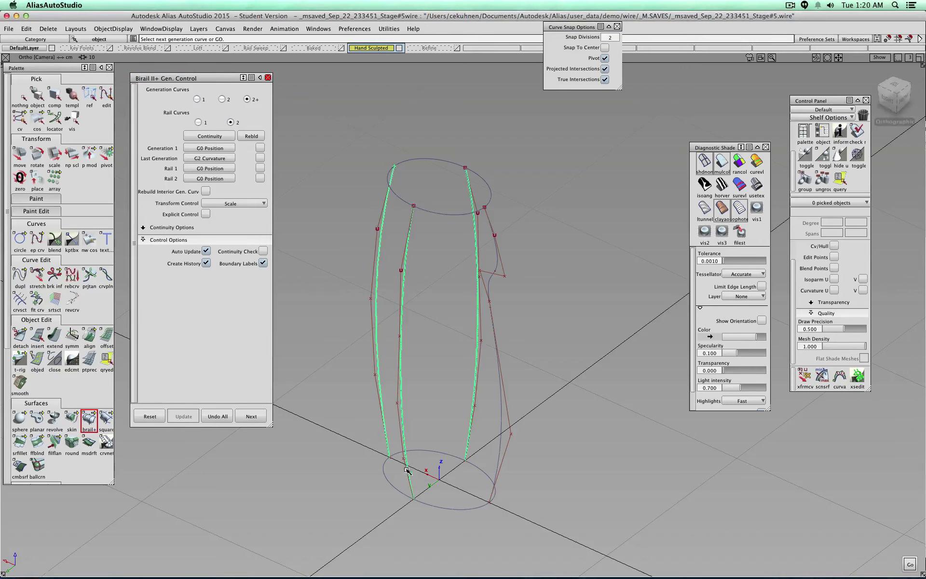
click(403, 201)
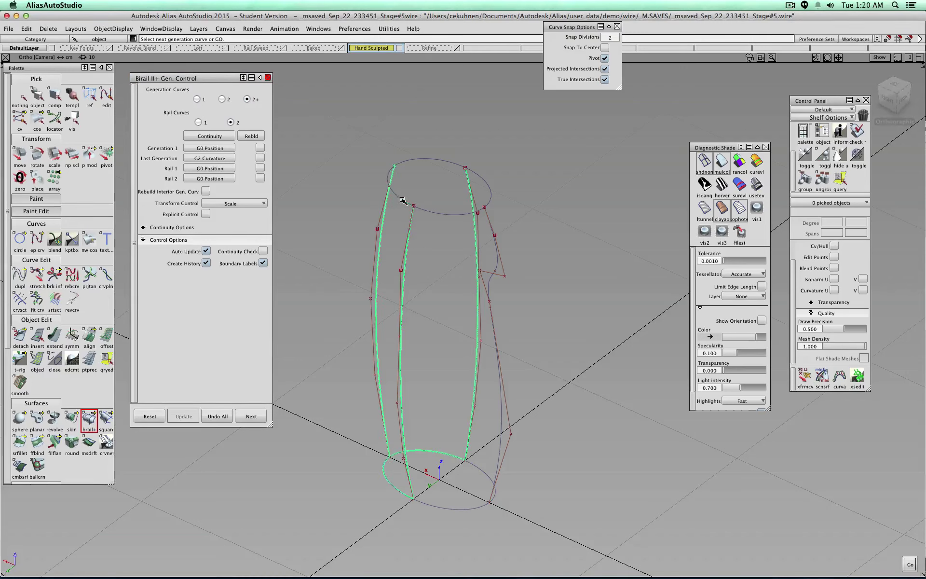
click(392, 488)
key(space)
click(393, 488)
click(398, 194)
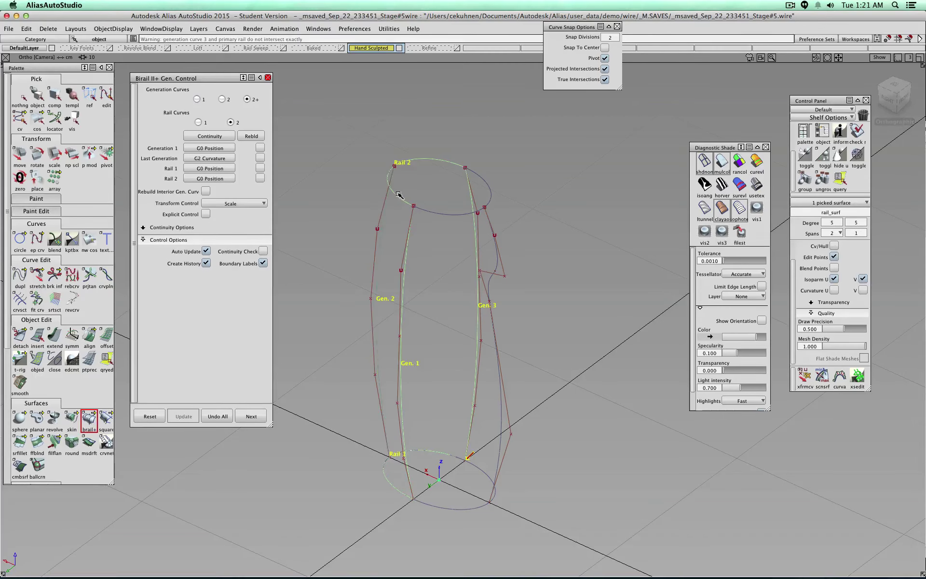
Shade the model and compare the birail surface with all rebuild options on, leaving them all off.
click(259, 137)
ctrl+shift+right_drag(341, 172, 363, 177)
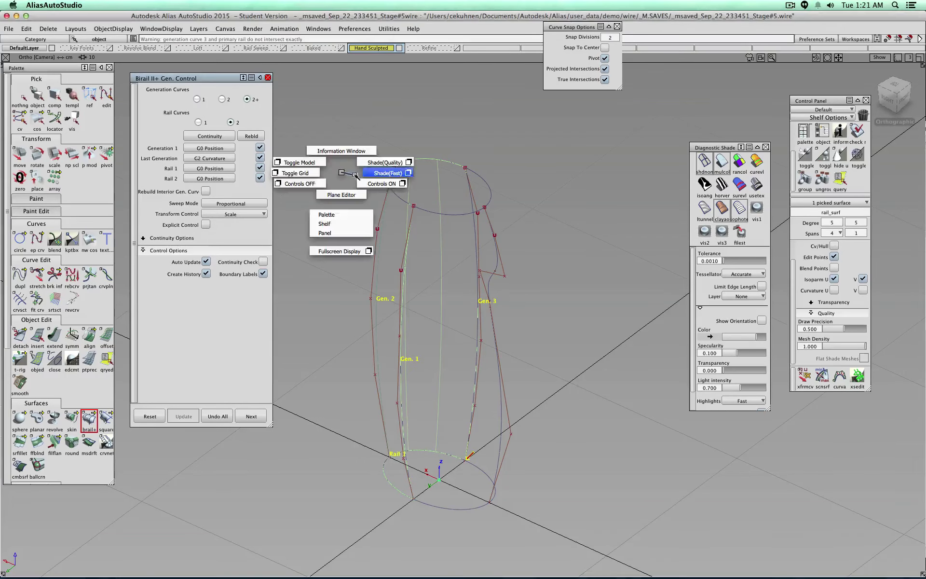
mouse_move(363, 177)
alt+shift+mouse_down()
mouse_move(672, 207)
mouse_move(306, 304)
mouse_move(309, 281)
mouse_move(299, 279)
alt+shift+mouse_up()
click(259, 139)
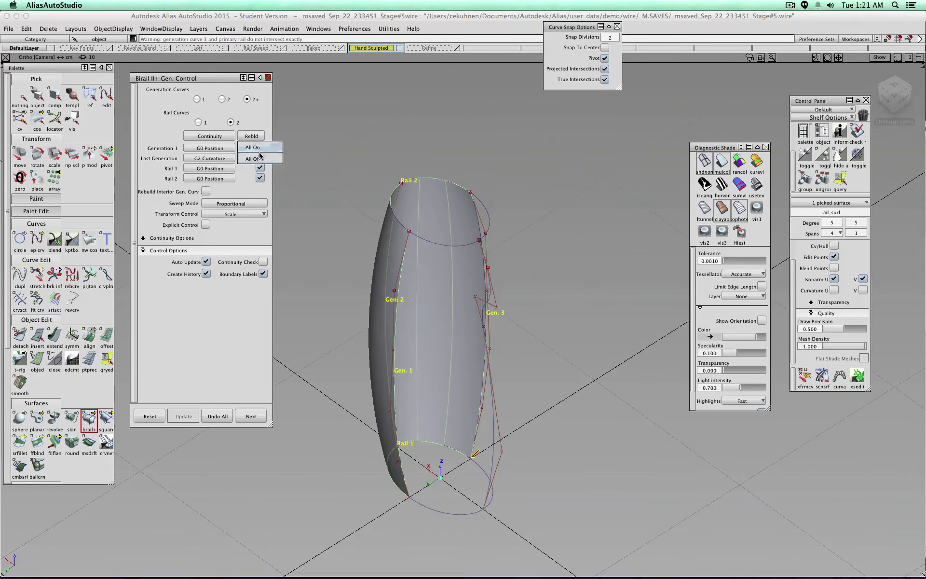
drag(259, 157, 260, 157)
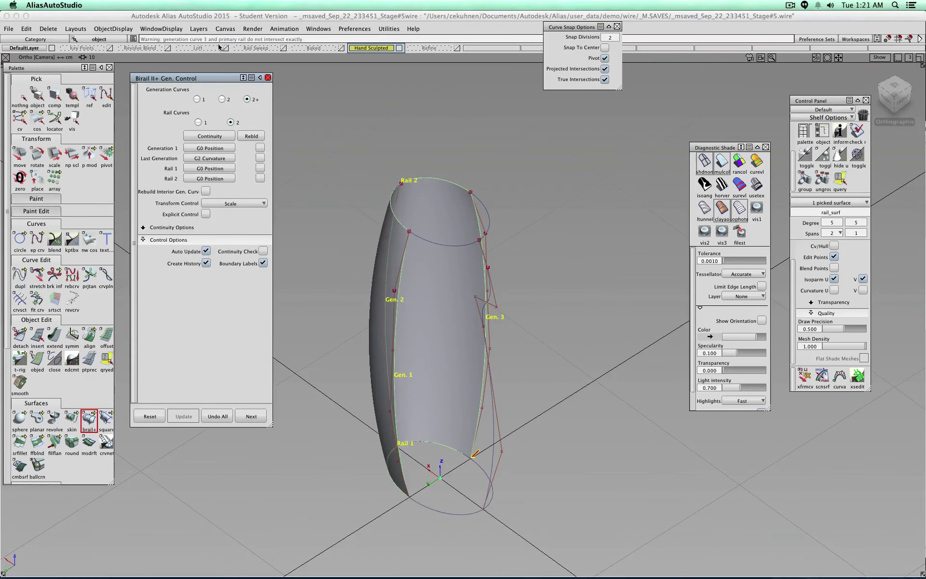
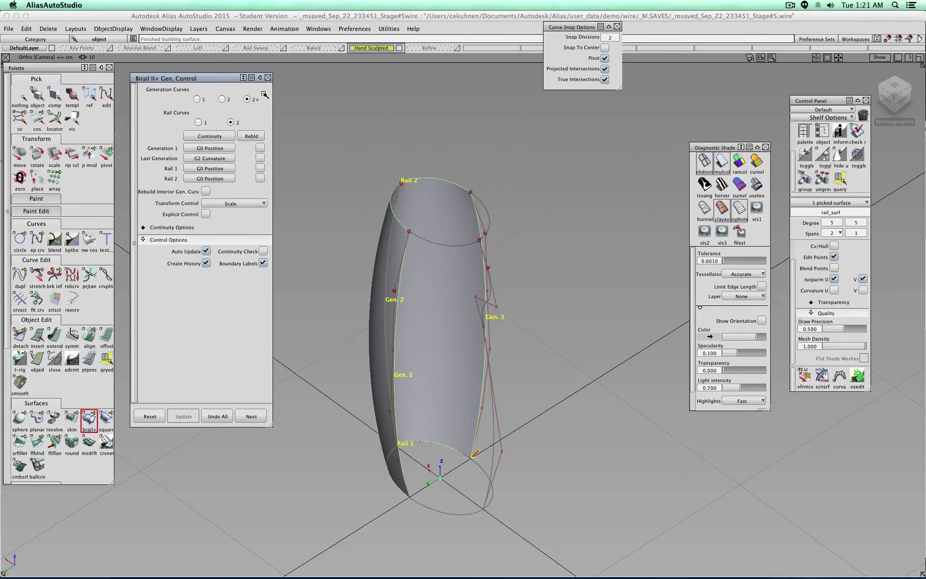
Close the birail settings and delete the shaded birail surface.
click(267, 77)
click(17, 97)
click(39, 96)
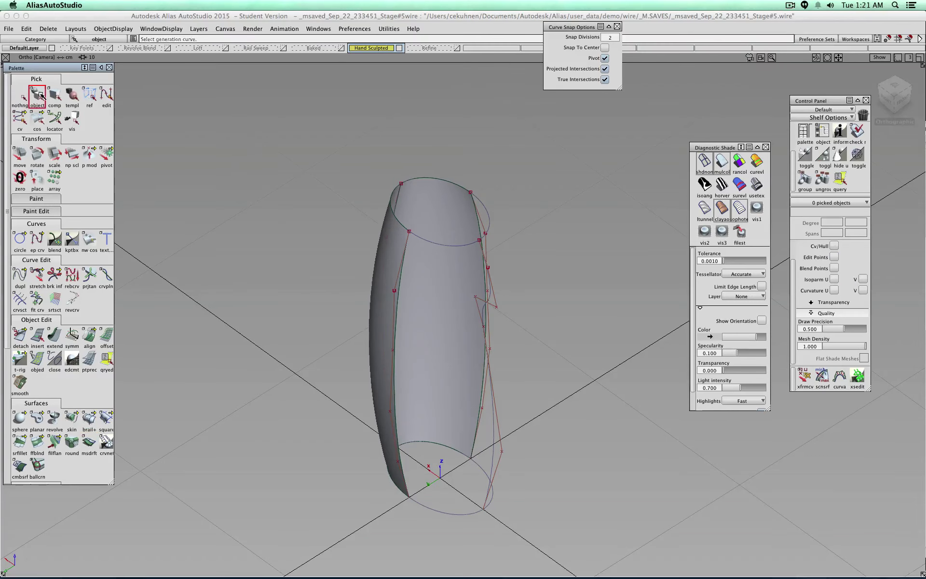
click(449, 305)
key(Delete)
Stretch the bottom end of the -Y side curve and snap it onto the bottom circle.
click(476, 407)
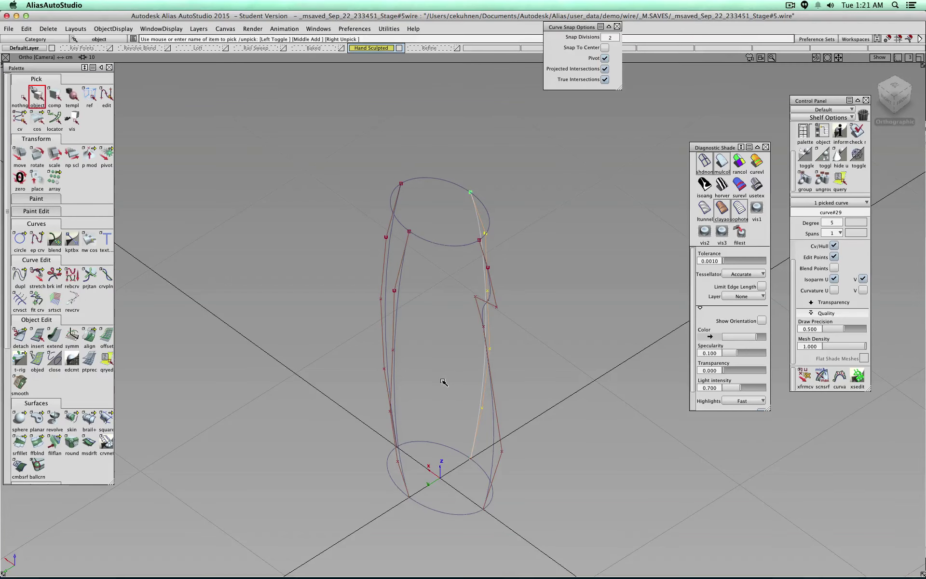
alt+shift+middle_drag(440, 380, 450, 289)
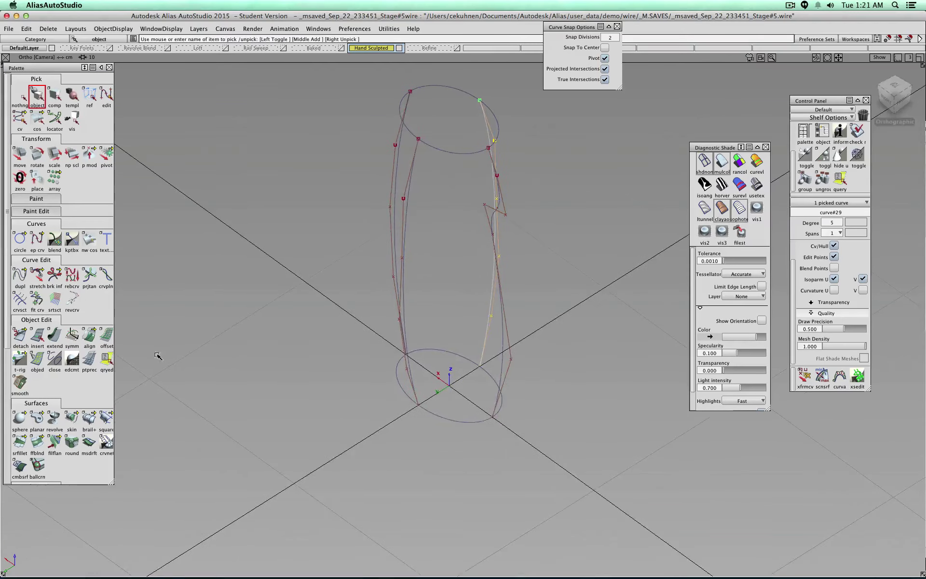
click(37, 277)
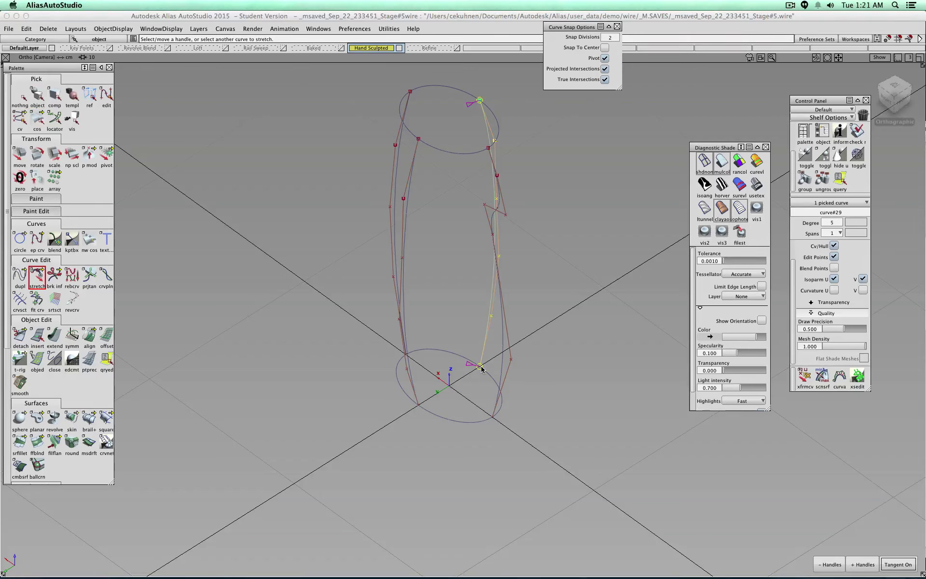
mouse_move(481, 368)
mouse_down()
mouse_move(504, 335)
mouse_move(584, 287)
mouse_move(552, 320)
mouse_move(529, 297)
mouse_move(481, 366)
mouse_up()
Stretch the bottom end of the +Y side curve onto the bottom circle and clear the selection.
click(413, 390)
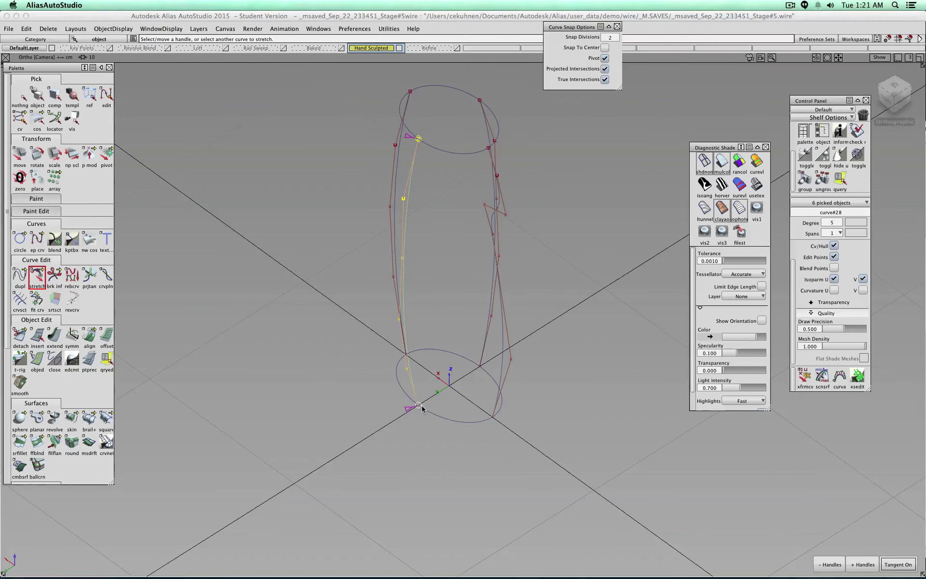
middle_drag(421, 406, 435, 226)
drag(435, 227, 419, 405)
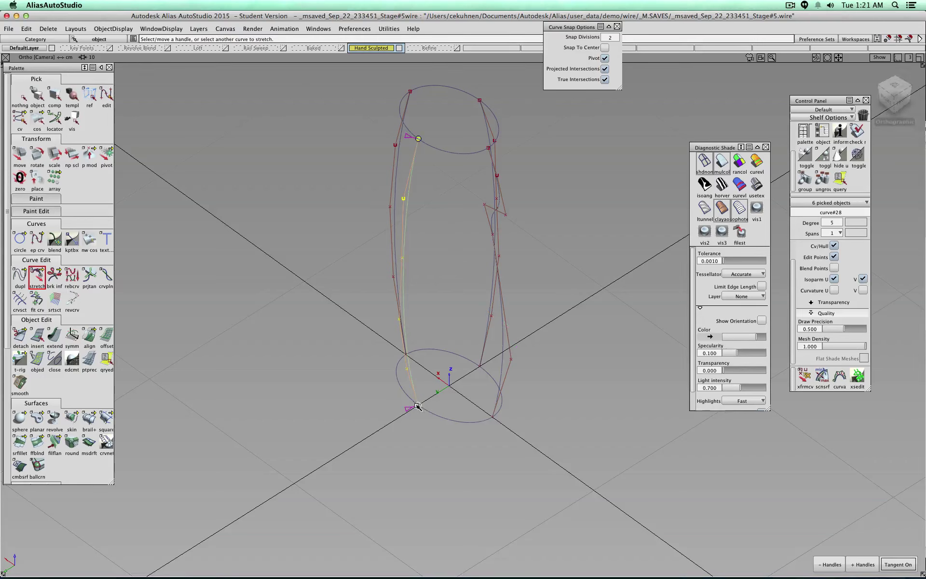
click(21, 93)
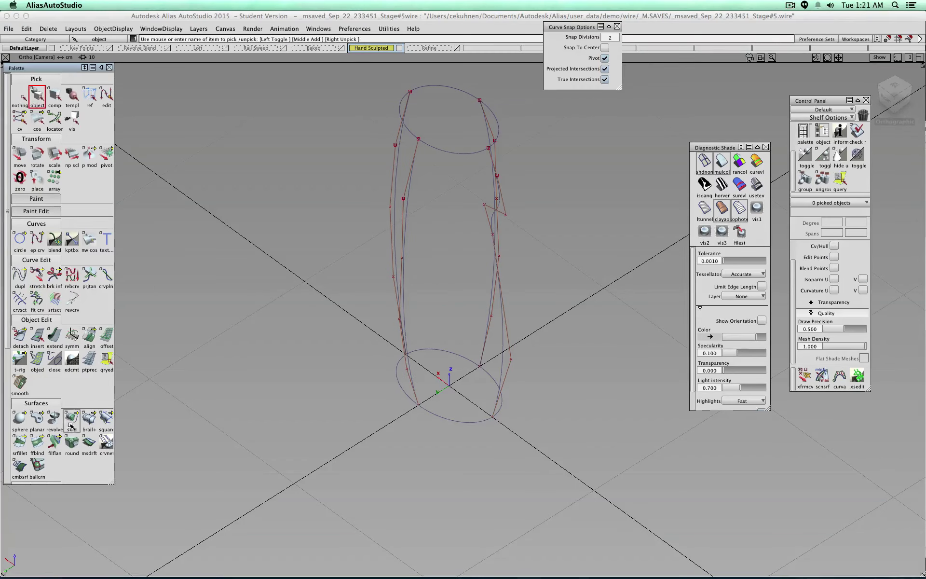
Birail a surface through the +Y, +X and -Y side curves with the top and bottom circles as rails, and accept it.
click(89, 418)
click(401, 172)
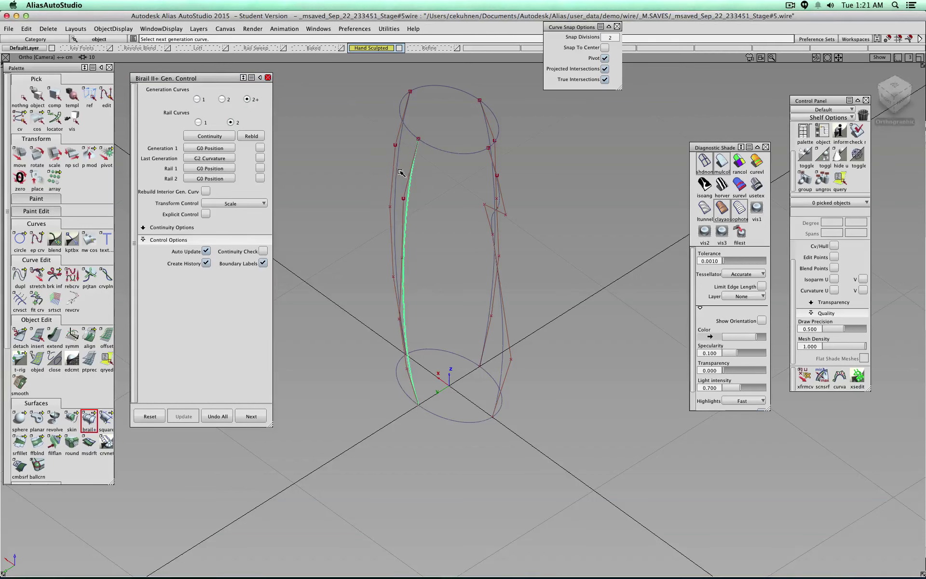
click(397, 172)
click(485, 130)
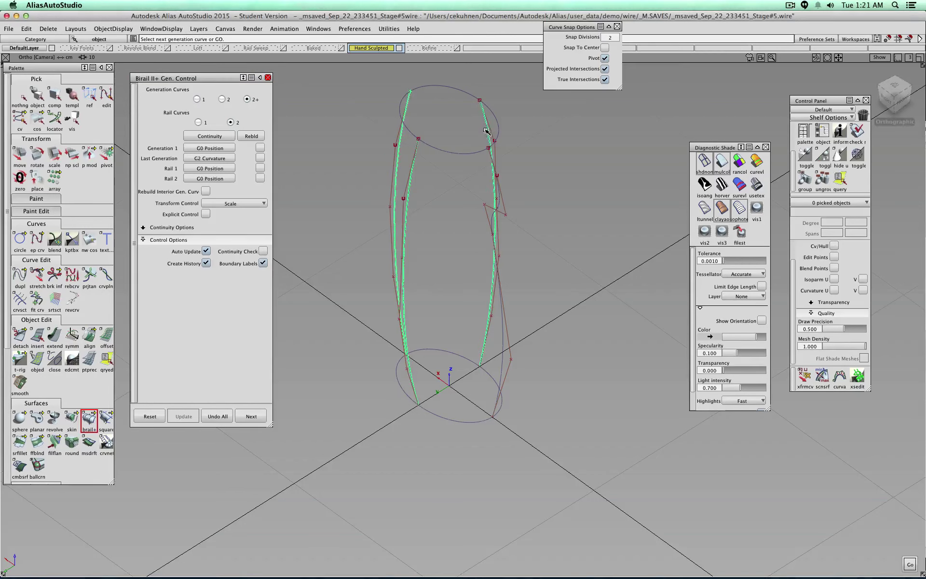
click(413, 137)
click(402, 392)
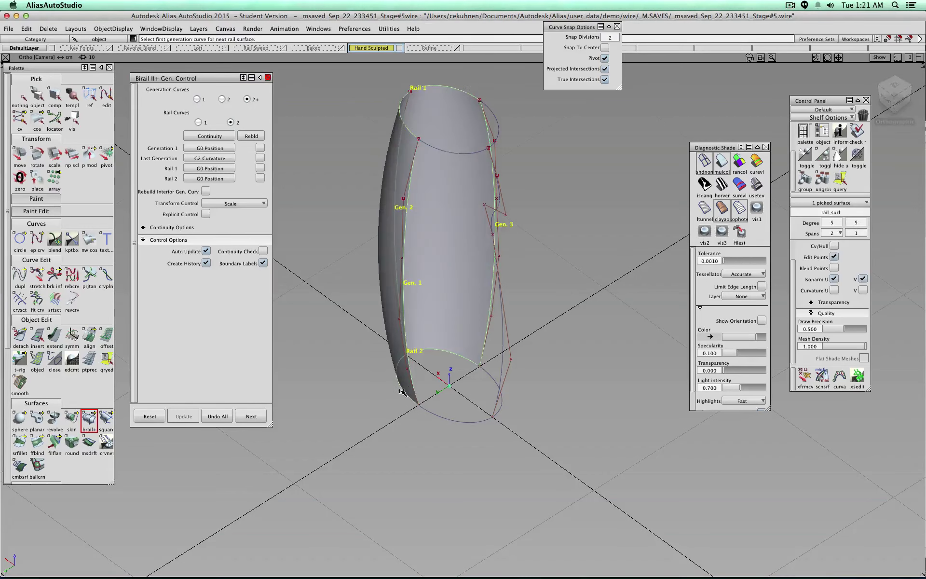
alt+shift+drag(336, 282, 521, 294)
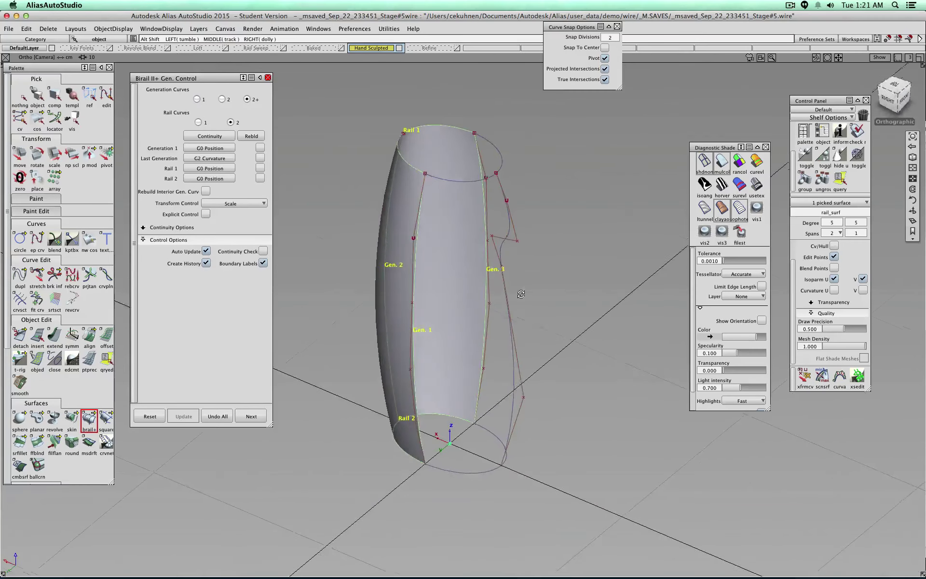
click(256, 416)
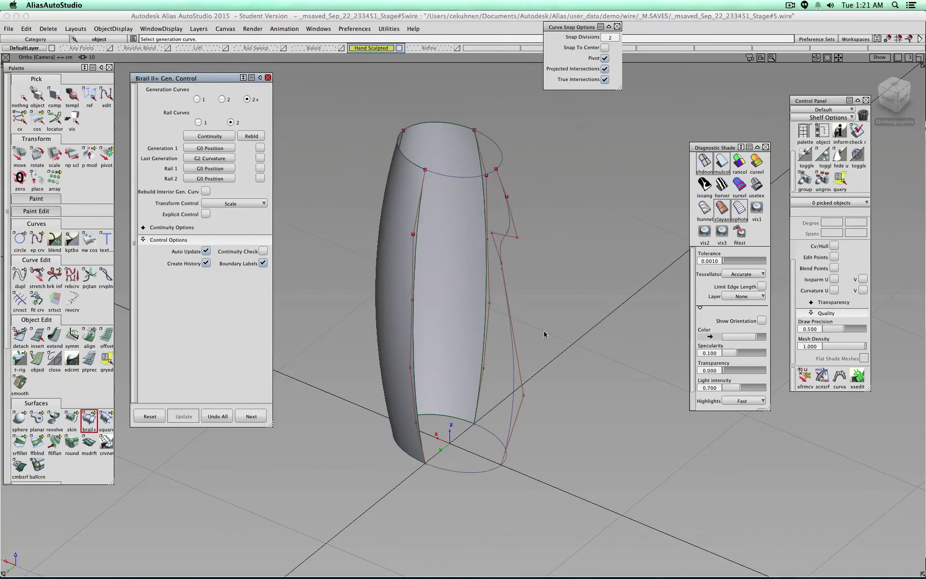
Birail a second surface from the existing surface's edge through the -X curve to the opposite side curve, with the bottom and top circles as rails.
click(417, 256)
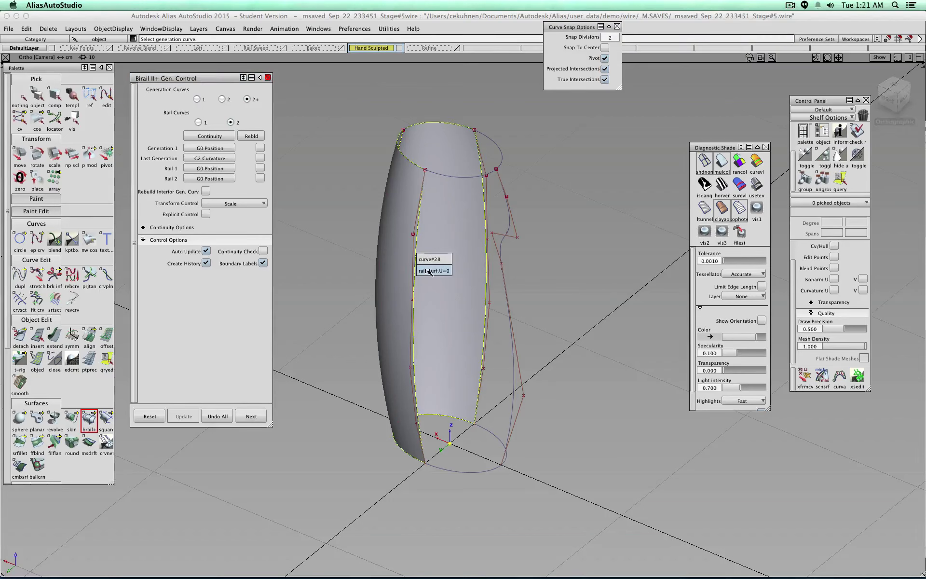
click(428, 272)
click(501, 263)
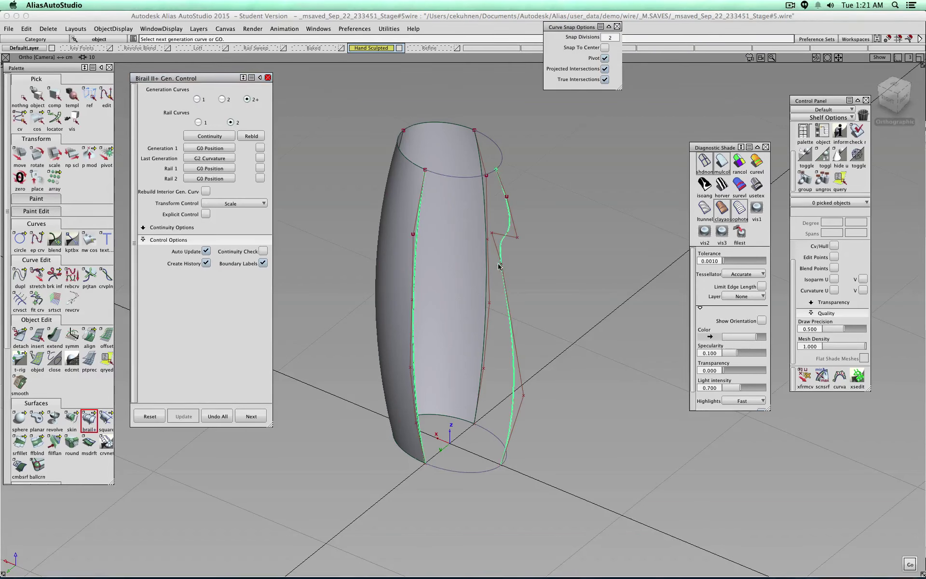
click(483, 217)
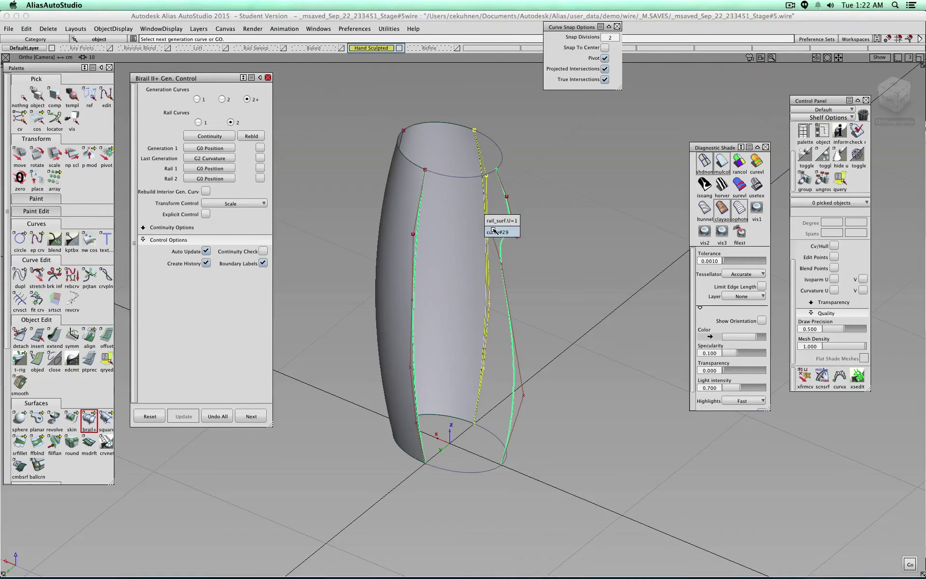
click(496, 232)
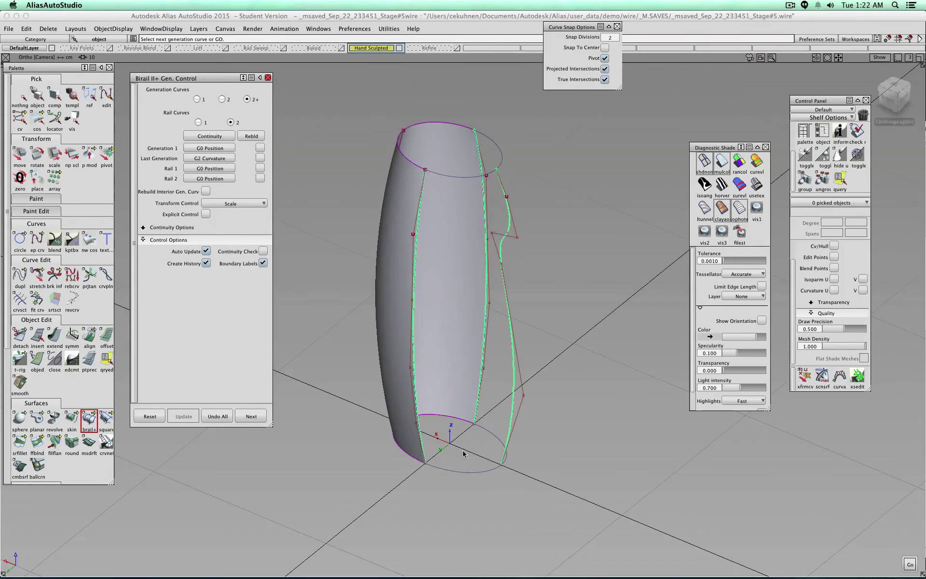
click(469, 474)
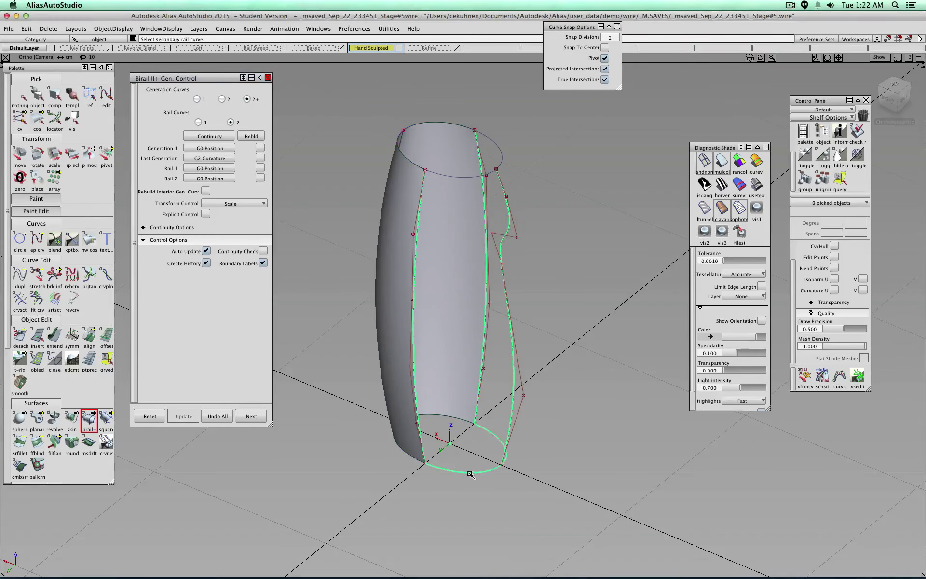
click(457, 179)
alt+shift+drag(458, 181, 606, 317)
Set the first generation's continuity to G2 Curvature, view the grip from several sides, and close the birail settings.
click(210, 152)
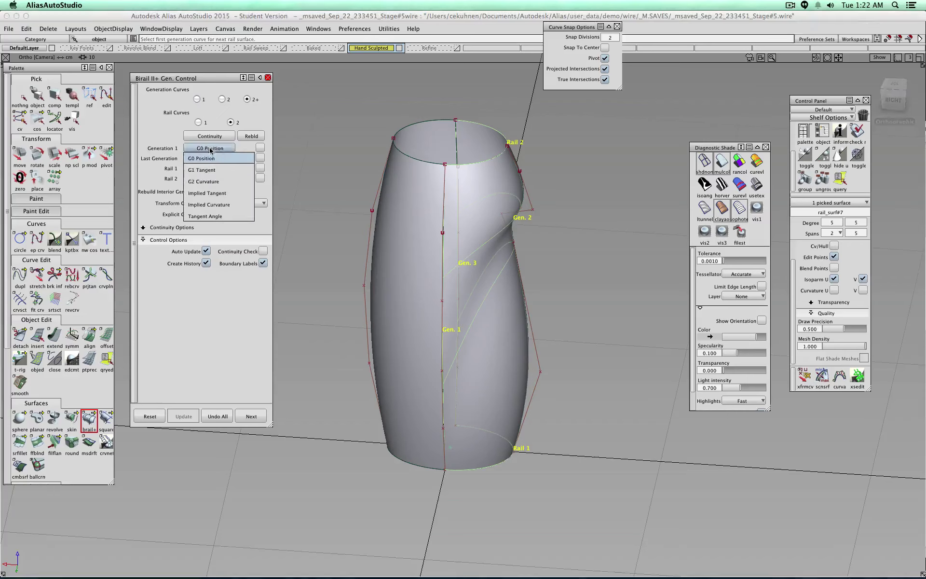
click(218, 180)
drag(888, 100, 804, 86)
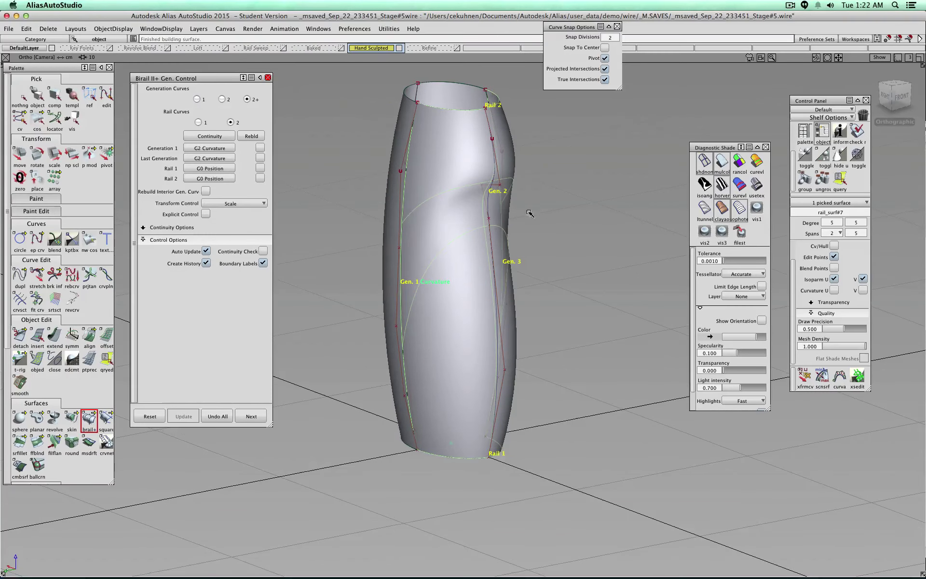
click(911, 94)
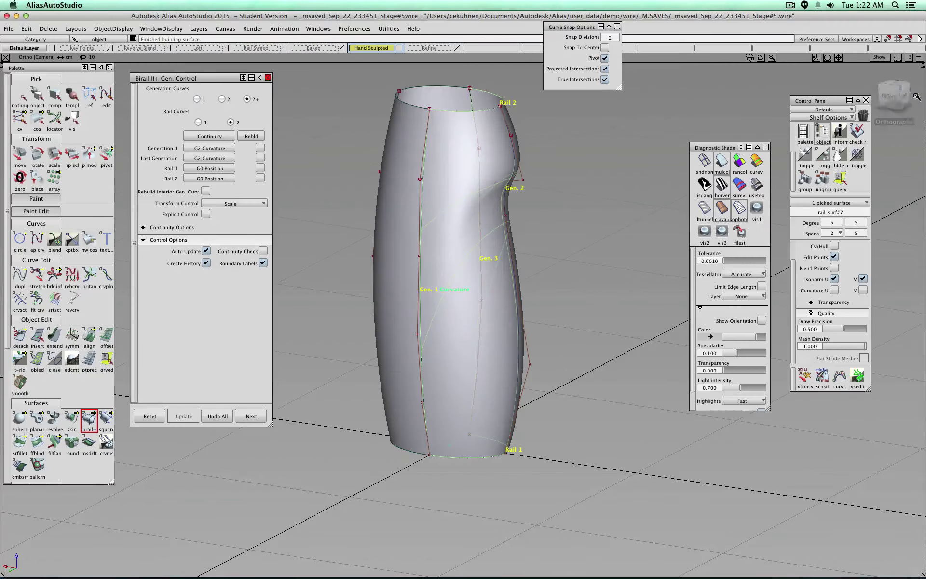
drag(889, 96, 914, 103)
click(914, 102)
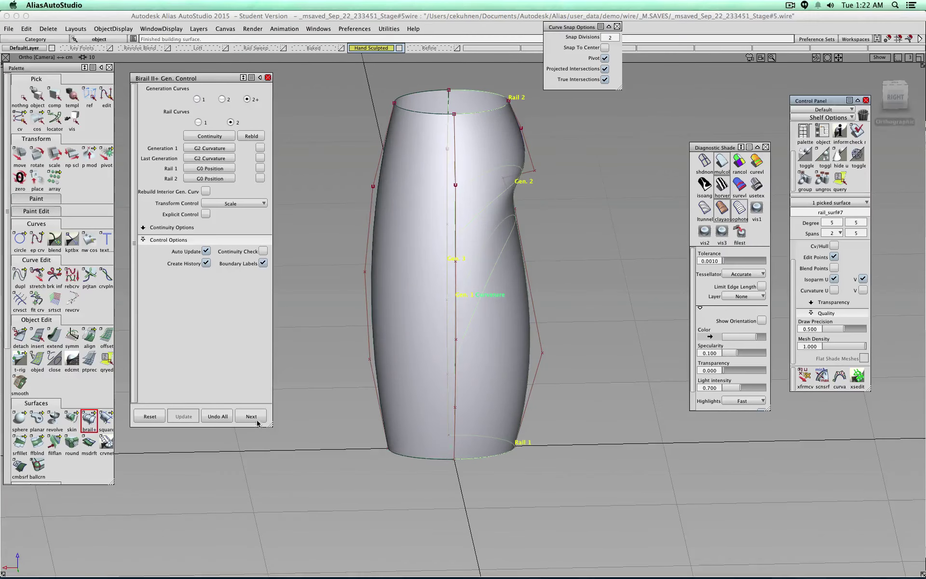
click(267, 77)
click(37, 95)
click(252, 124)
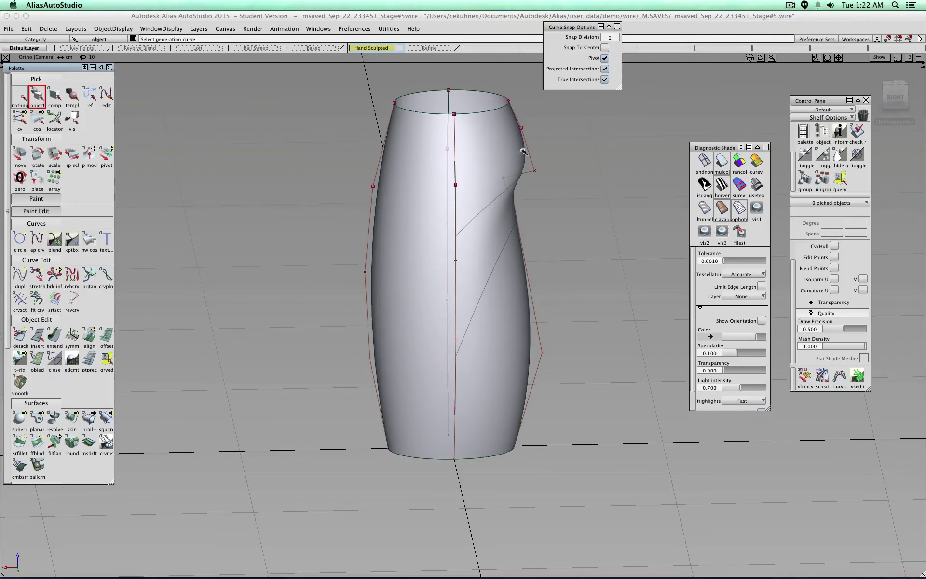
Inspect the degree and spans of each of the two birail surfaces and clear the selection.
click(494, 167)
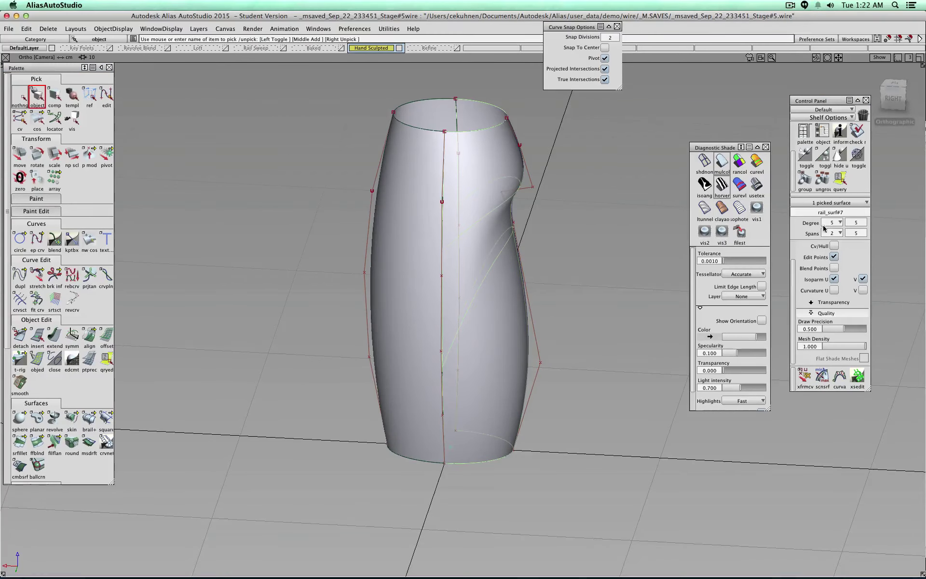
ctrl+shift+drag(622, 229, 624, 207)
click(414, 207)
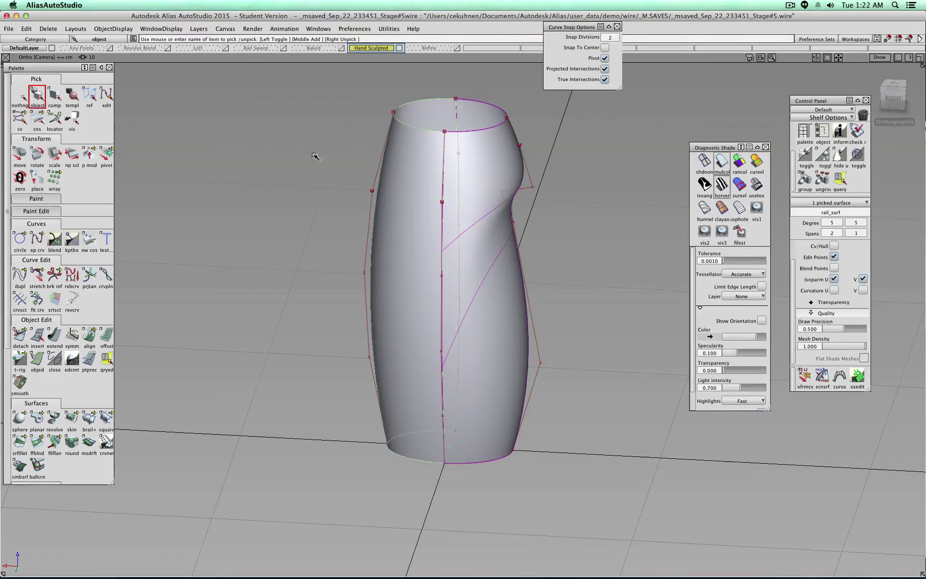
click(619, 190)
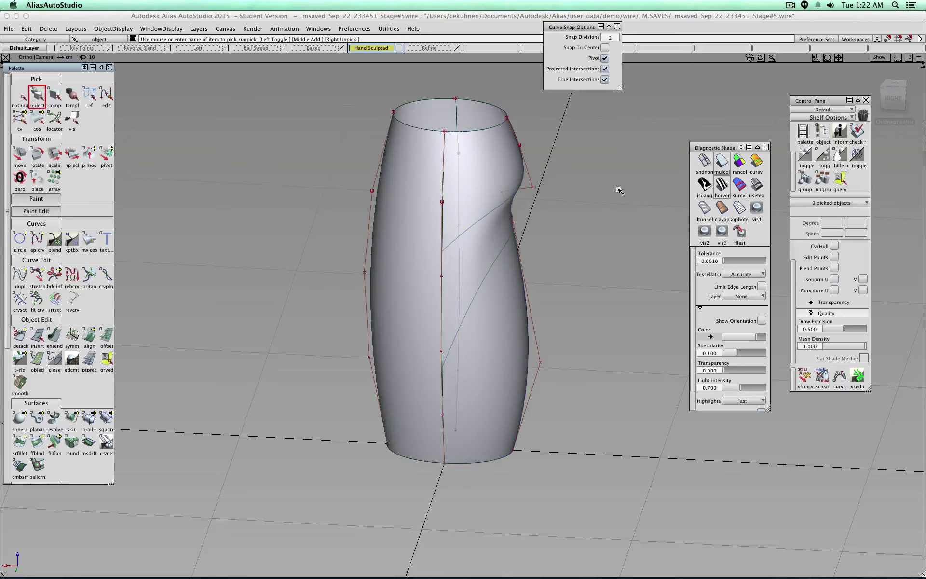
Examine the seams between the two surfaces from several sides with horizontal/vertical diagnostic shading, and return to multi-color shading.
click(726, 185)
mouse_move(599, 239)
alt+shift+mouse_down()
mouse_move(240, 225)
mouse_move(738, 248)
mouse_move(657, 222)
mouse_move(684, 227)
mouse_move(390, 209)
mouse_move(635, 232)
mouse_move(479, 235)
alt+shift+mouse_up()
alt+shift+drag(539, 236, 425, 265)
ctrl+shift+drag(573, 221, 577, 211)
click(722, 162)
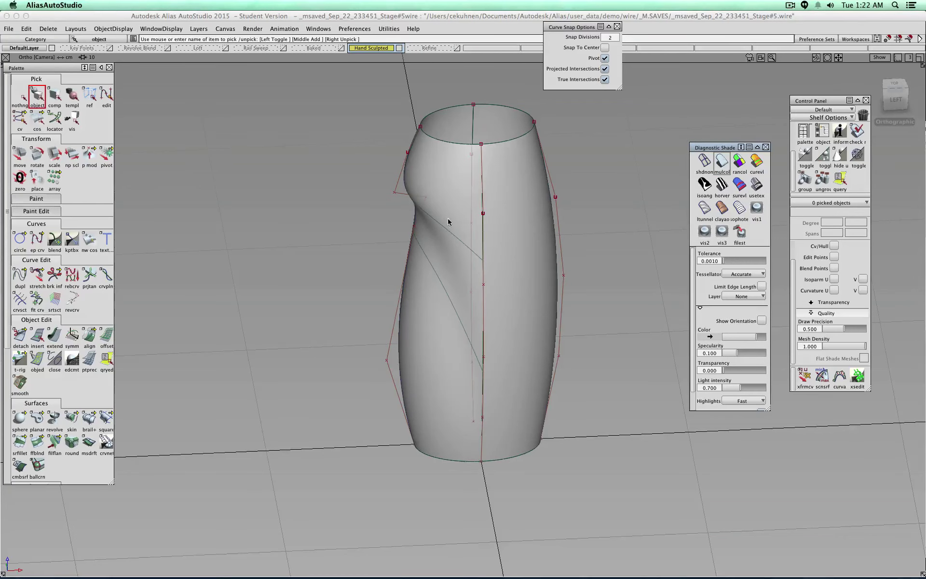
alt+shift+drag(429, 338, 550, 357)
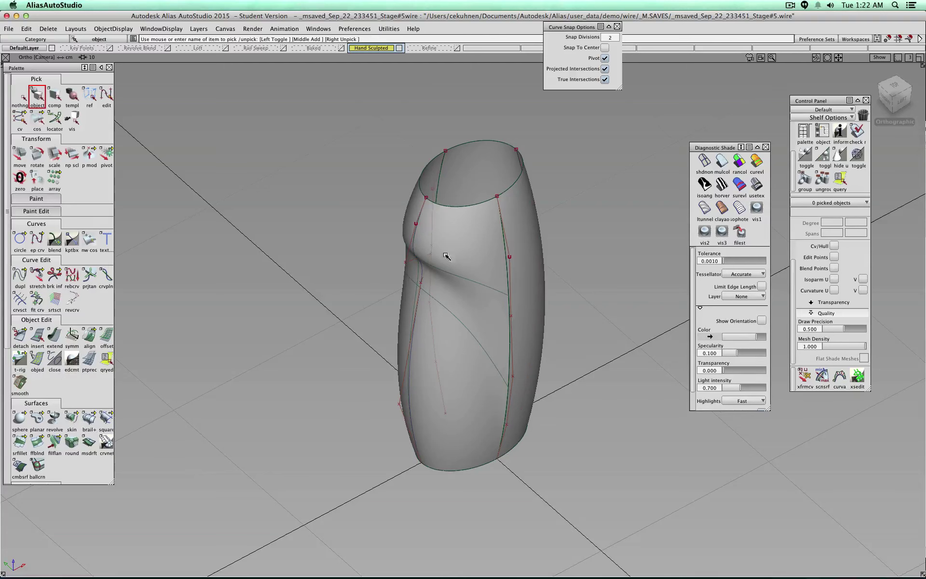
Reopen the second birail surface's settings and undo the whole surface.
click(458, 249)
click(85, 422)
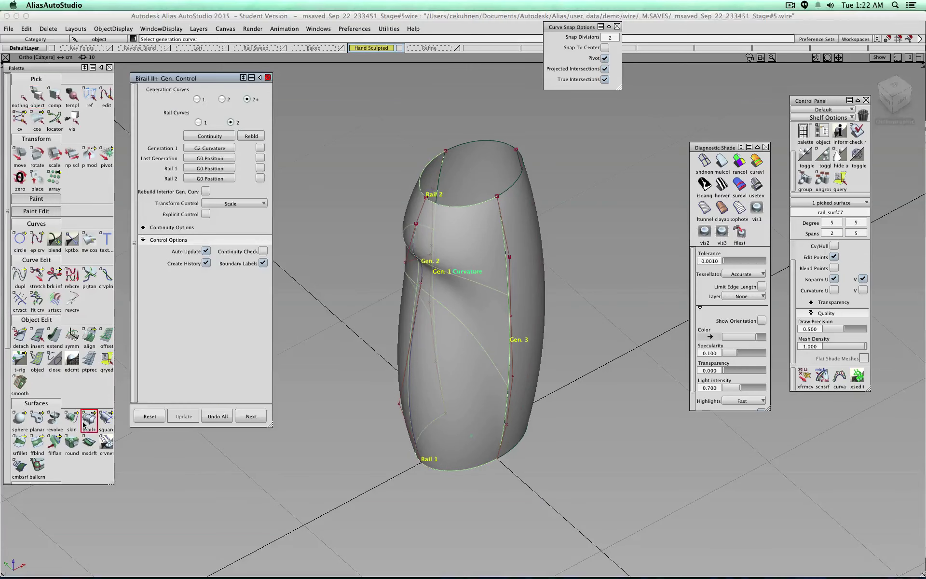
click(224, 160)
click(222, 169)
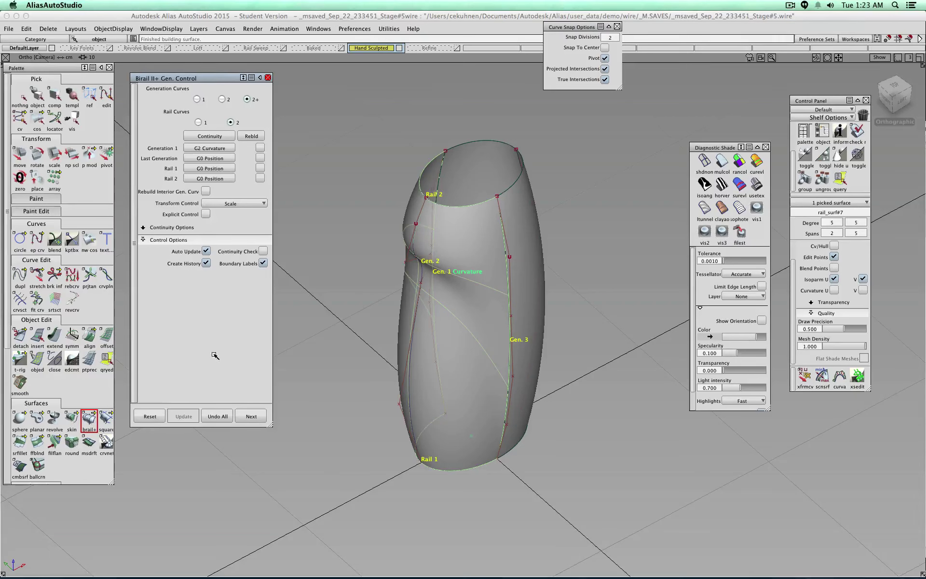
click(224, 414)
Birail a surface between both side edges of the existing surface through the -X curve, with the bottom and top circles as rails.
alt+shift+drag(404, 205, 422, 209)
click(412, 212)
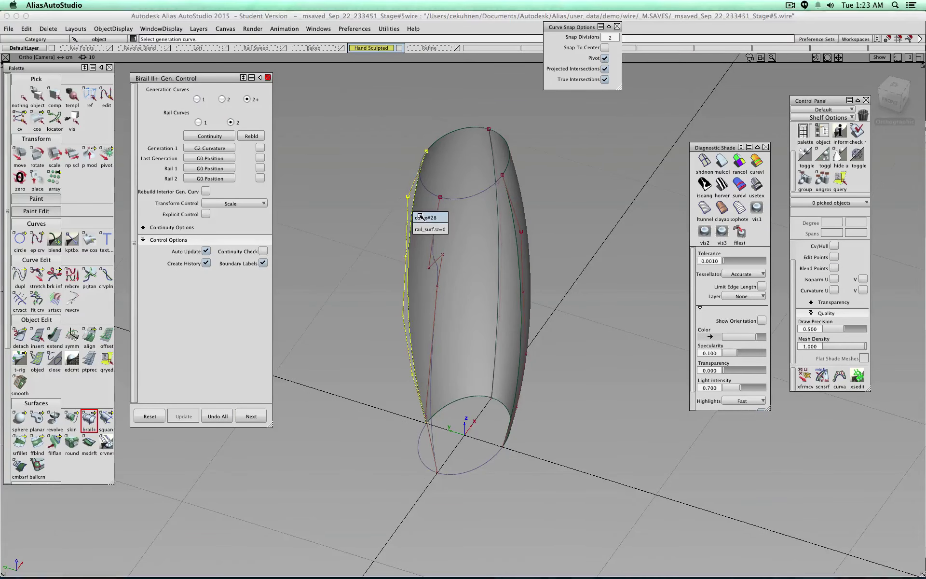
click(423, 229)
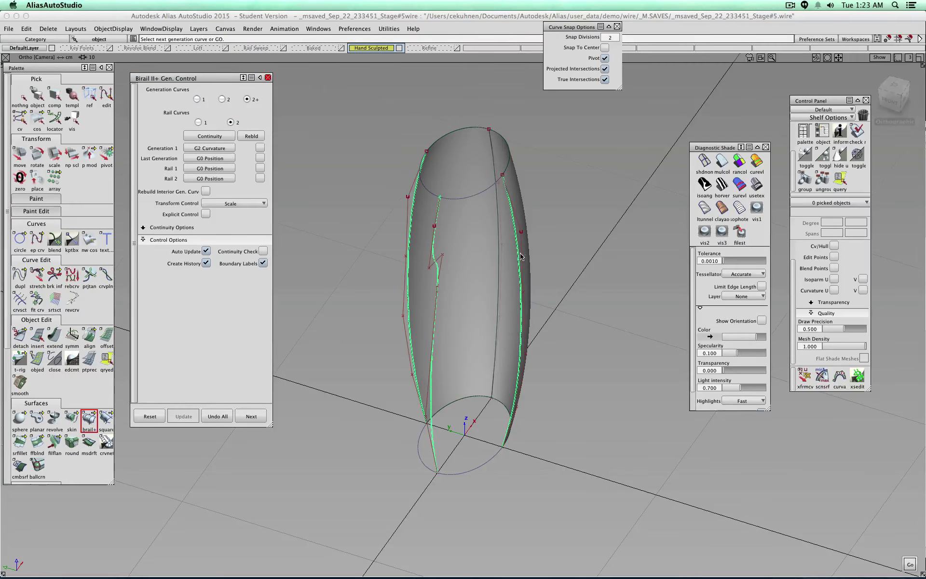
click(477, 475)
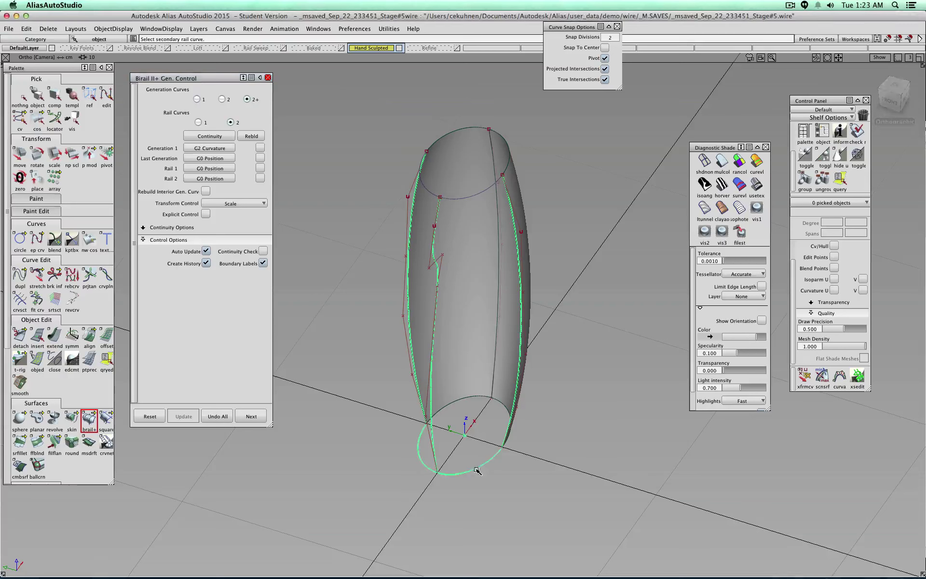
click(481, 195)
Set the last generation's continuity to G2 Curvature, accept the surface, and close the birail settings.
click(222, 158)
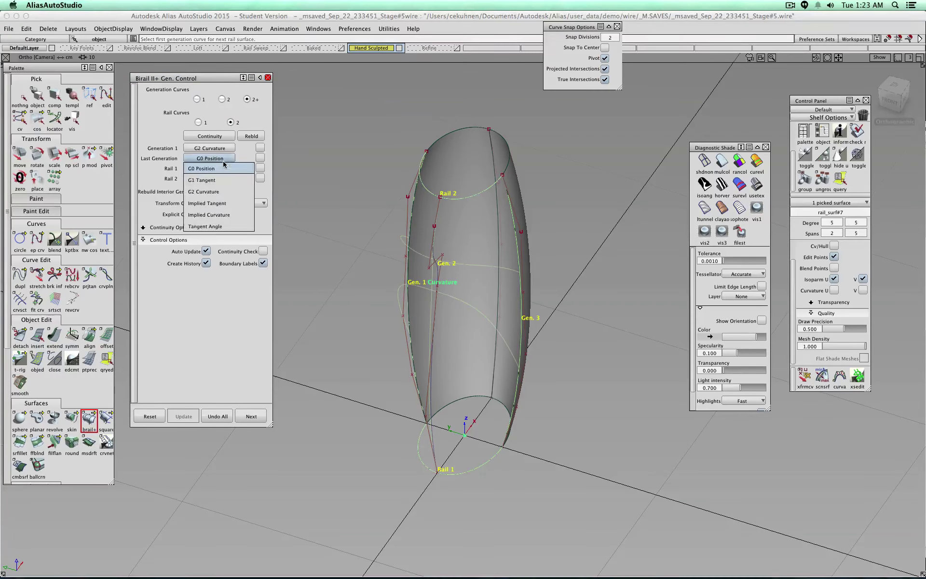
click(222, 190)
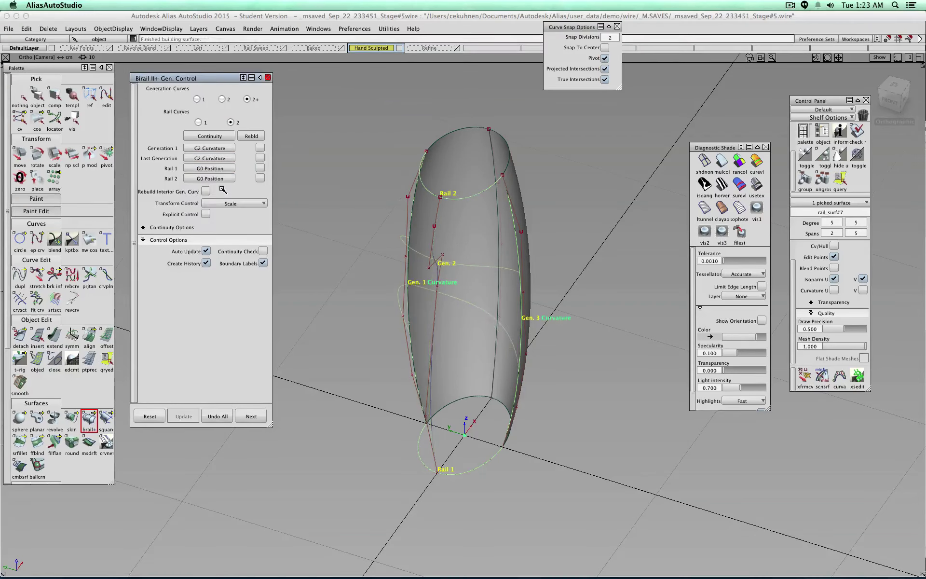
click(252, 415)
click(722, 164)
mouse_move(606, 269)
alt+shift+mouse_down()
mouse_move(299, 259)
mouse_move(693, 234)
mouse_move(646, 178)
mouse_move(555, 154)
alt+shift+mouse_up()
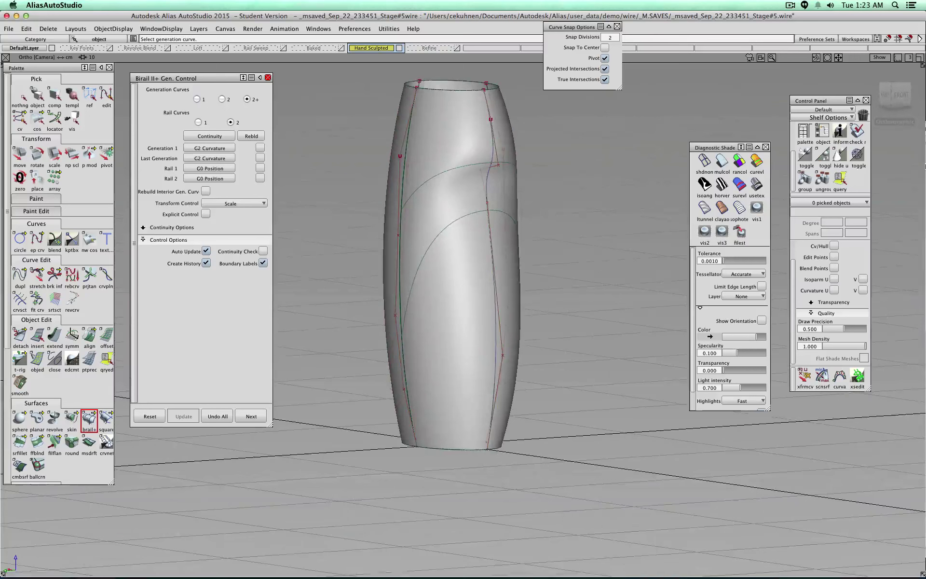
click(269, 78)
click(37, 95)
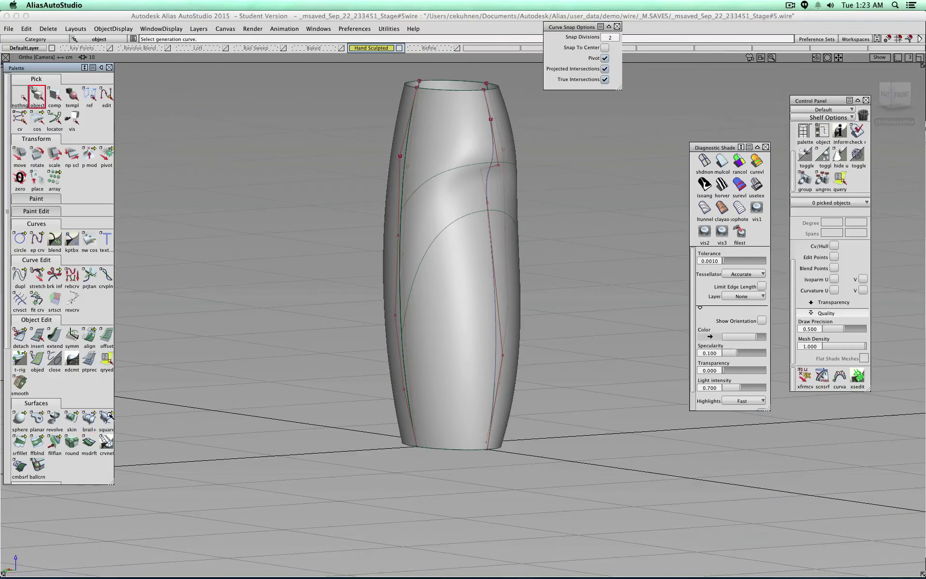
Run dynamic sections on both birail surfaces with the curvature combs turned on and examine the seams.
scroll(67, 410, down, 10)
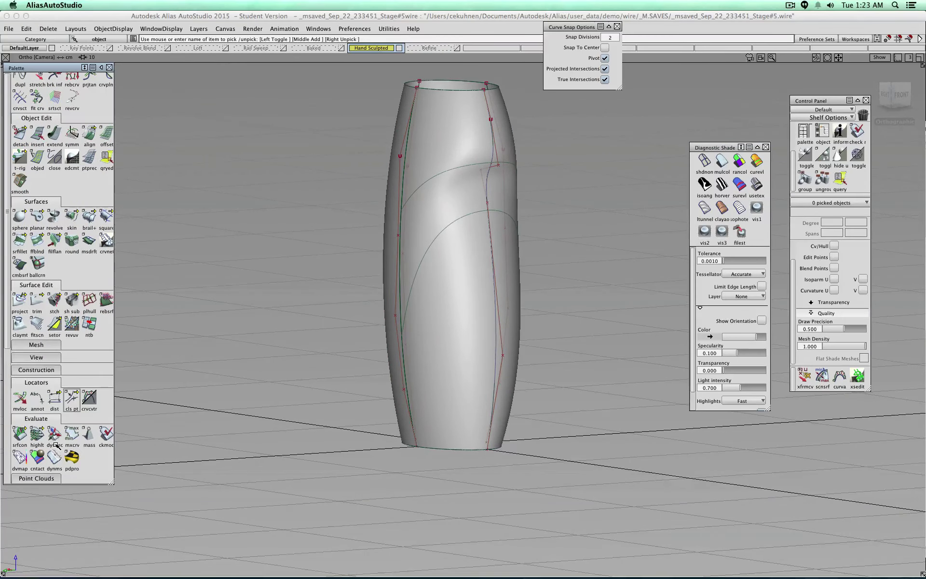
click(55, 434)
click(427, 318)
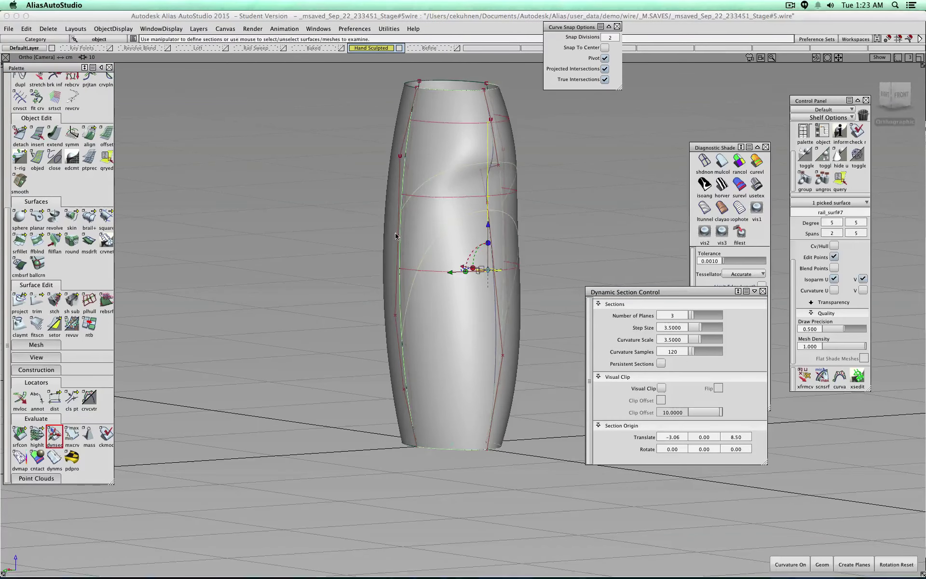
click(790, 565)
alt+shift+drag(562, 270, 116, 347)
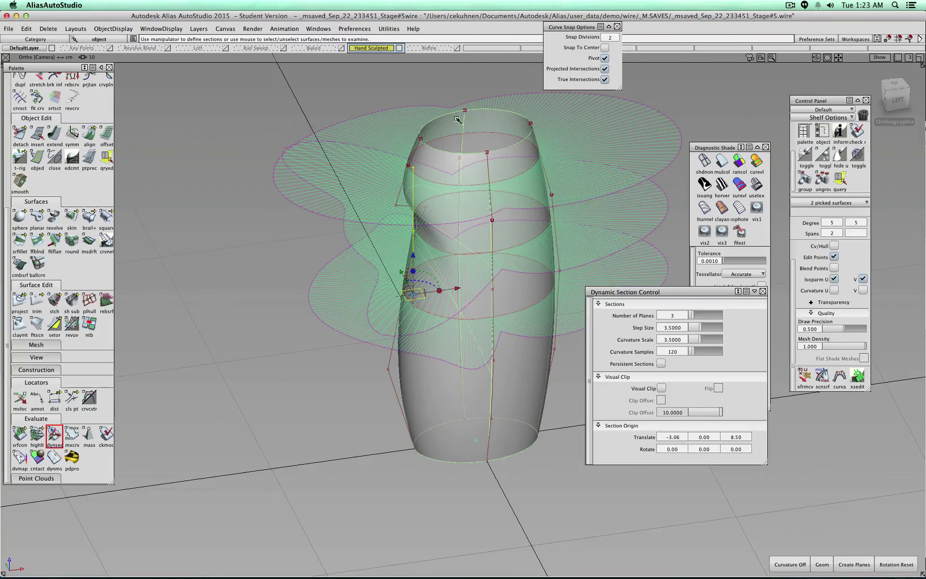
alt+shift+drag(499, 192, 385, 192)
Examine the curvature combs from above and set the curvature scale to 2.0.
click(893, 84)
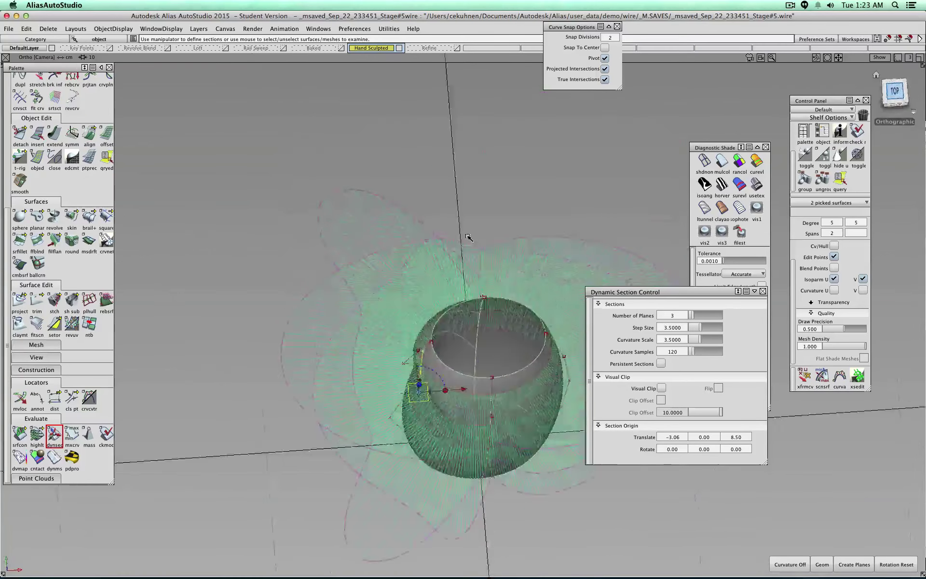
alt+shift+middle_drag(477, 456, 463, 138)
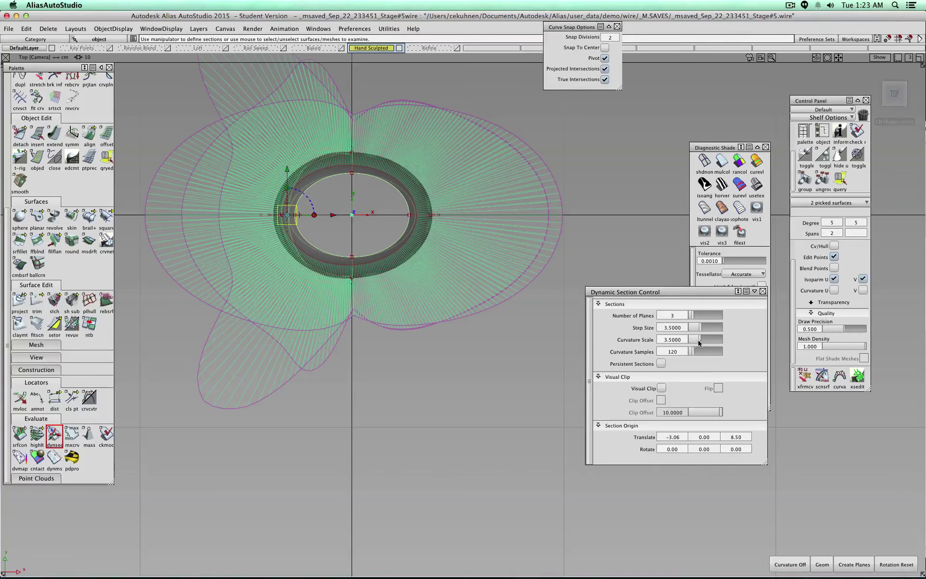
drag(698, 340, 696, 340)
alt+shift+drag(347, 333, 624, 200)
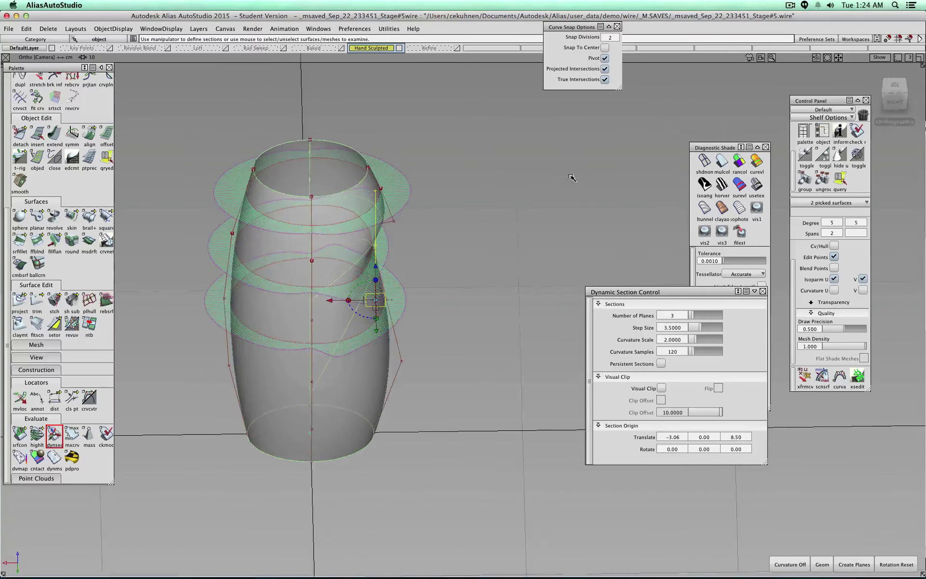
Slide the section planes up and down the grip's height to check the curvature, ending at about Z 8.01.
alt+shift+drag(569, 181, 363, 280)
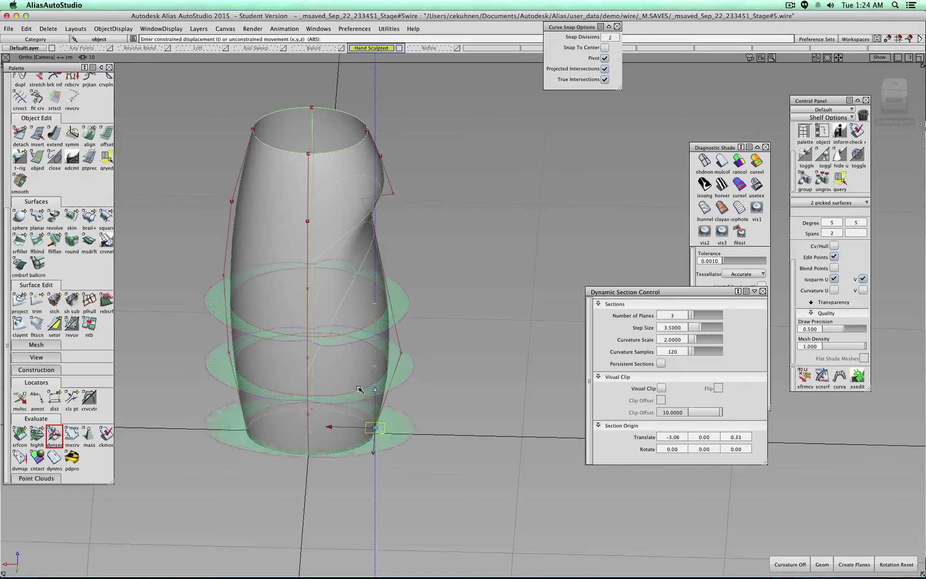
drag(365, 280, 370, 237)
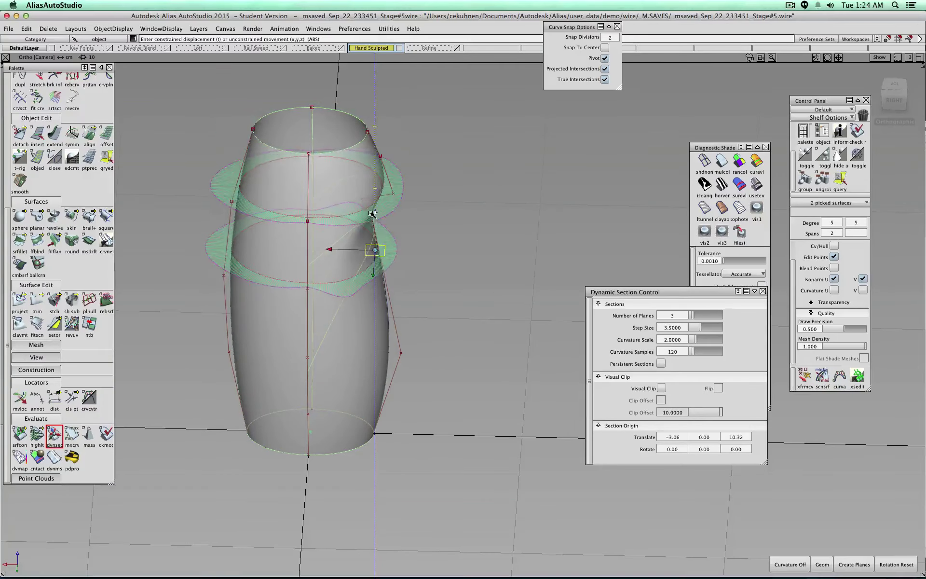
drag(372, 215, 372, 255)
alt+shift+drag(515, 151, 347, 207)
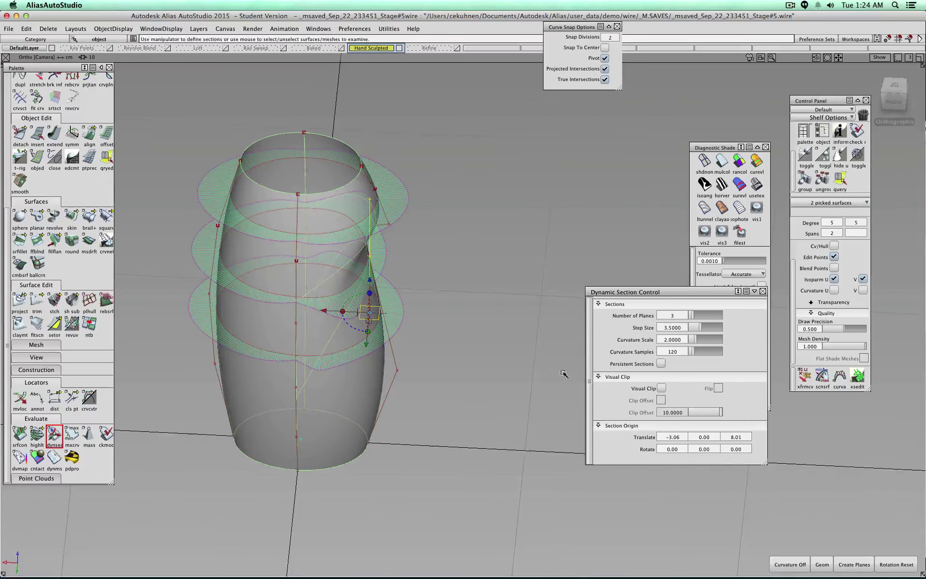
Show the CVs and hulls of both birail surfaces.
click(834, 245)
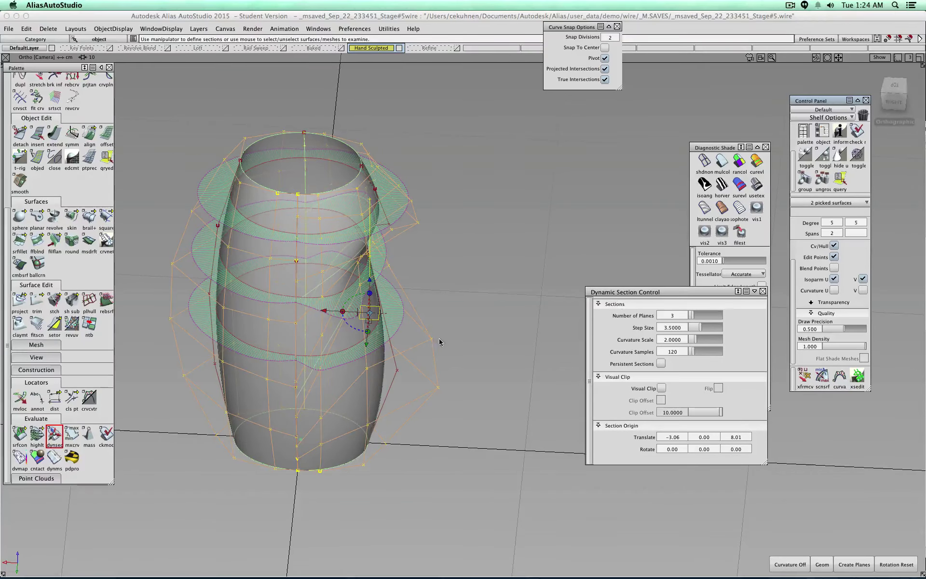
alt+shift+drag(263, 205, 591, 277)
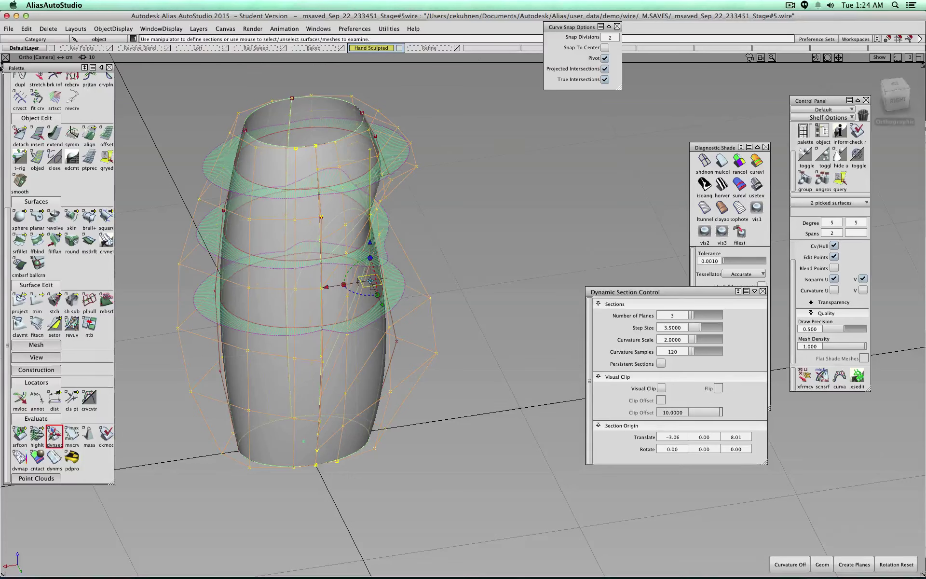
Leave the dynamic sections and hide the CVs and hulls of both birail surfaces.
scroll(106, 168, up, 10)
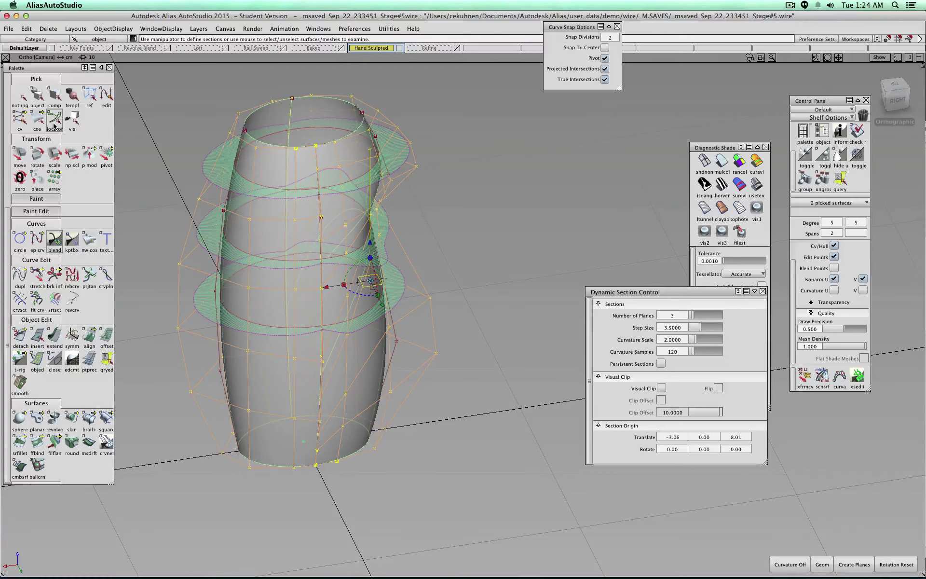
click(20, 97)
click(37, 95)
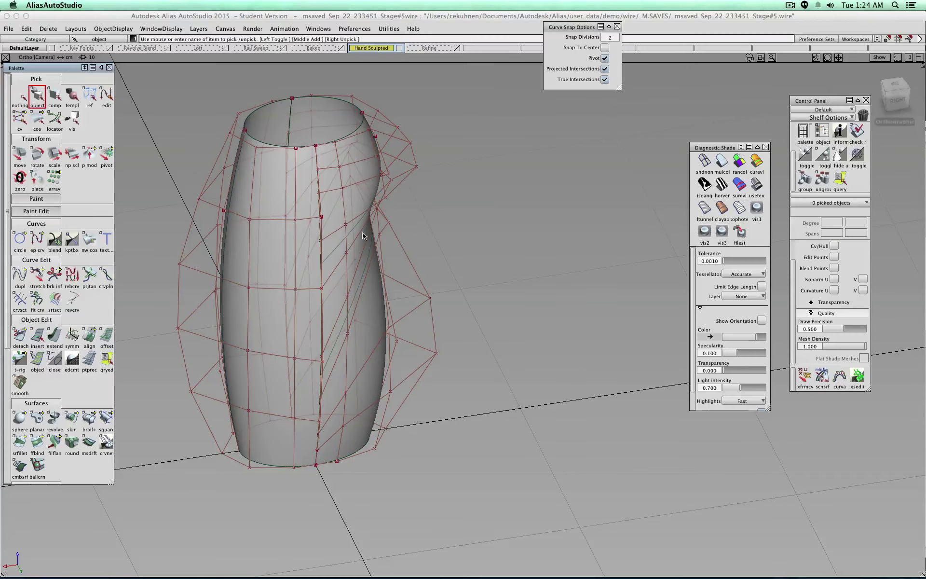
click(334, 212)
click(270, 200)
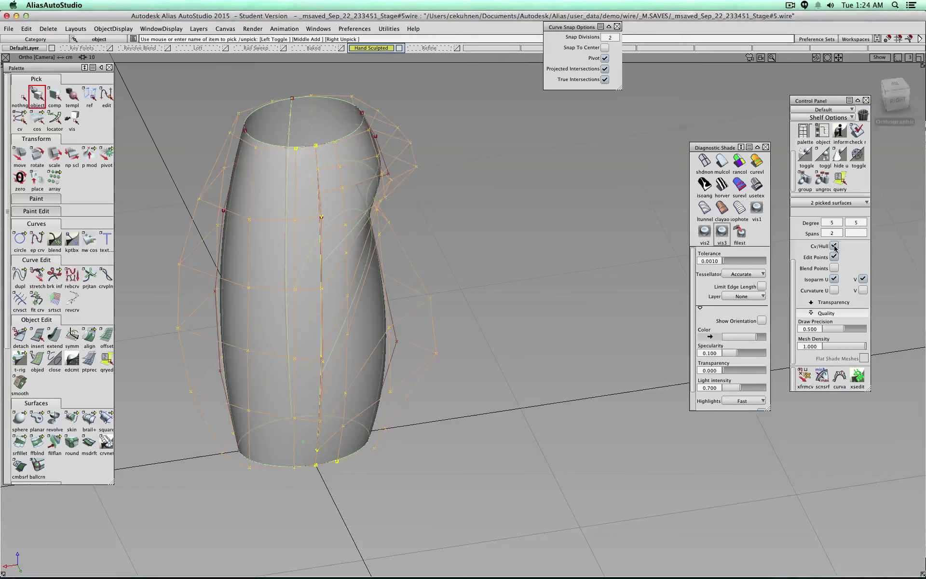
Show and hide the Baked and Rail Sweep layers in turn to compare them with the hand-sculpted grip.
alt+shift+drag(567, 305, 439, 228)
alt+shift+middle_drag(439, 227, 540, 304)
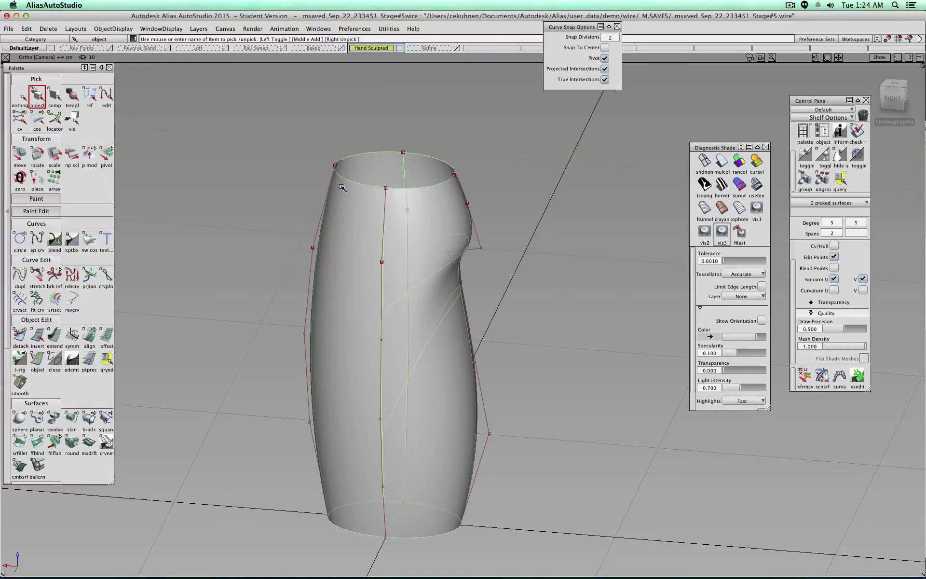
click(341, 48)
click(339, 49)
click(284, 48)
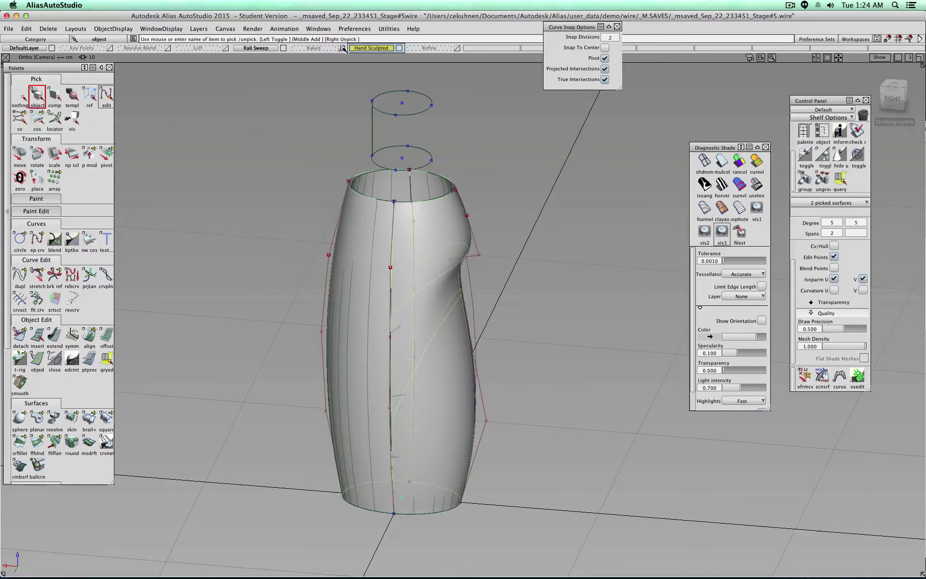
click(284, 49)
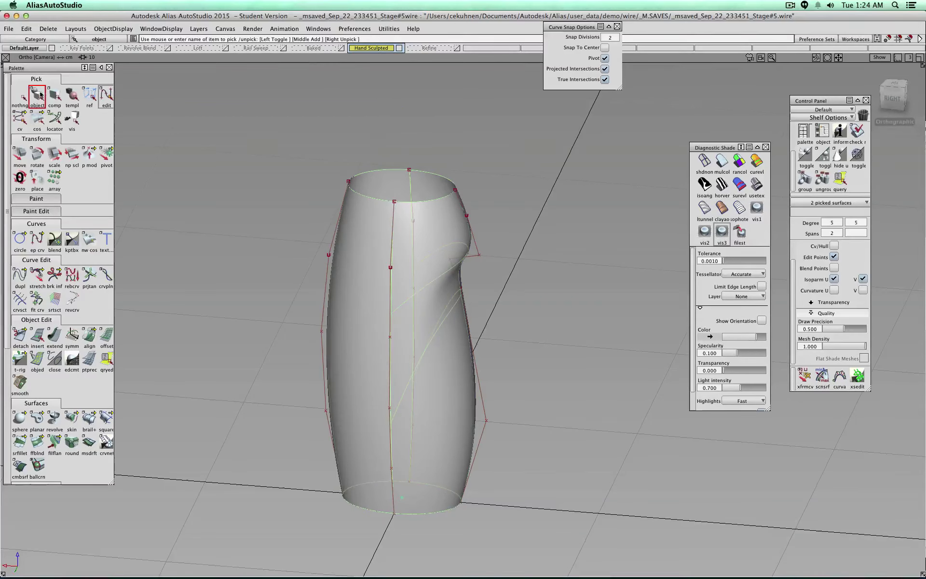
Make the two birail grip surfaces invisible, leaving only their curves in view.
click(20, 96)
click(392, 258)
click(112, 28)
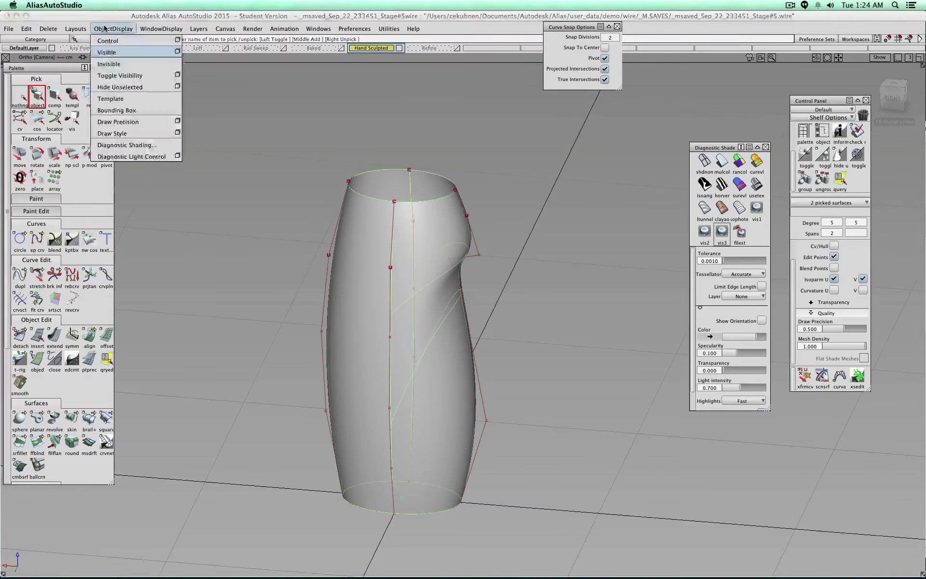
click(114, 61)
Create a two-segment, degree 5, single-span circle at the origin and scale it down to fit inside the grip's base.
double_click(18, 237)
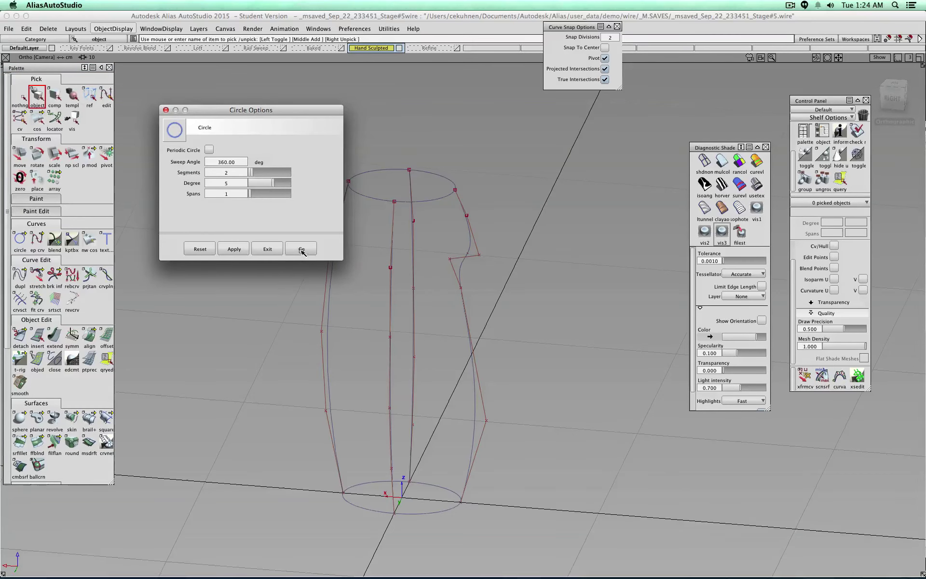
click(302, 249)
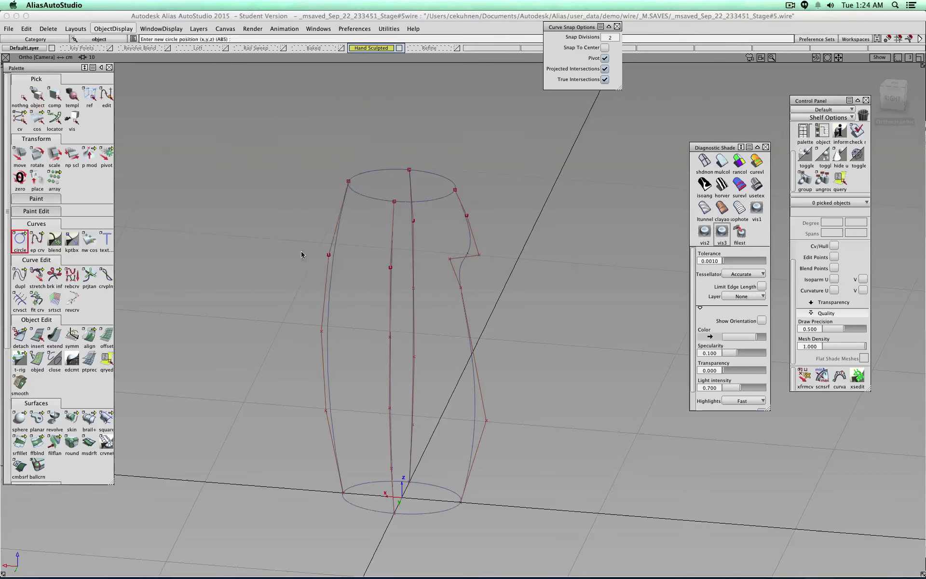
click(402, 500)
alt+shift+right_drag(506, 471, 436, 409)
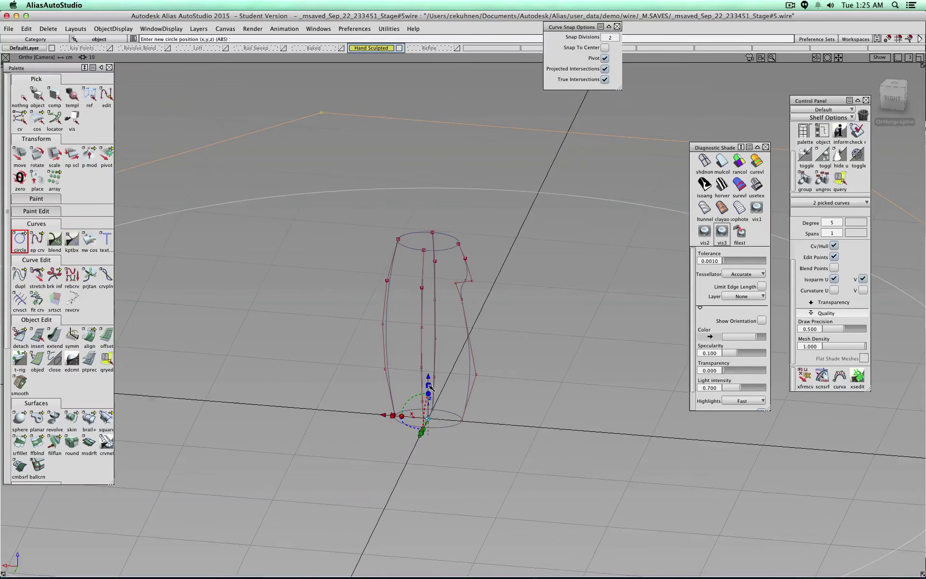
click(428, 385)
drag(431, 418, 256, 443)
Rotate the small circle 90 degrees about the vertical axis.
alt+shift+middle_drag(422, 431, 424, 353)
alt+shift+right_drag(424, 353, 487, 337)
click(897, 39)
drag(377, 372, 606, 381)
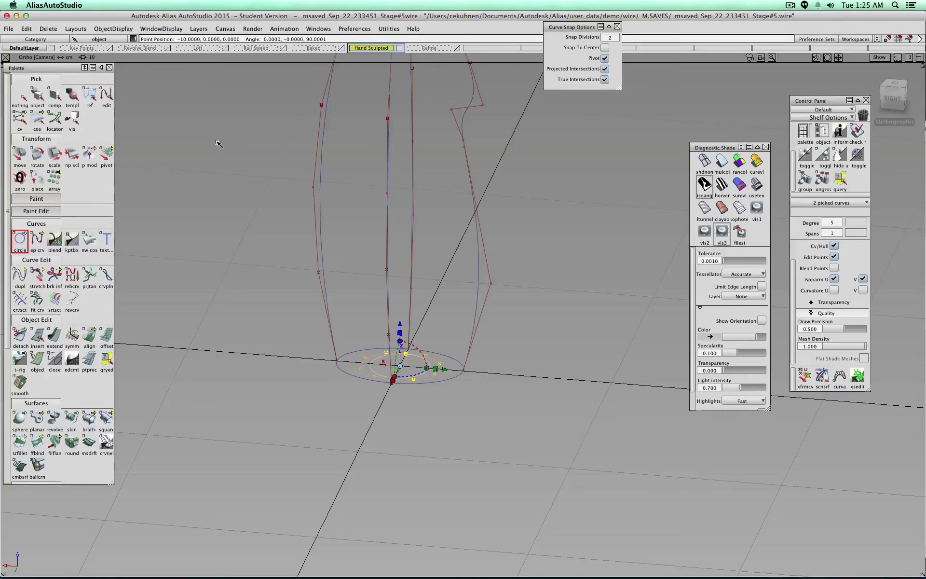
Raise the small circle along the vertical axis to just above the grip's upper rim, at about Z 18.85.
click(54, 95)
alt+drag(400, 324, 399, 223)
click(898, 39)
drag(400, 325, 400, 131)
alt+shift+middle_drag(400, 131, 398, 390)
drag(398, 390, 413, 212)
click(892, 99)
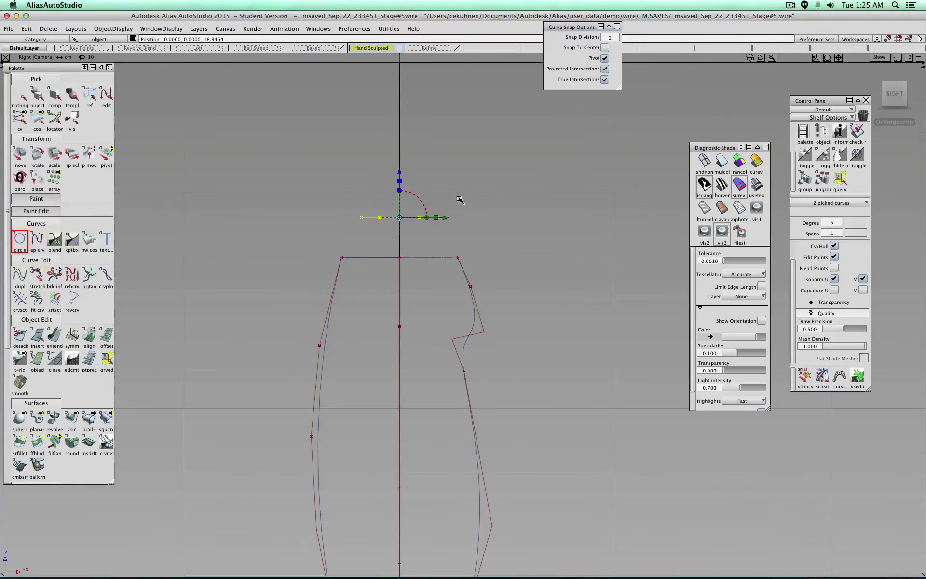
Paste a copy of the small circle and raise it a short distance above the original.
key(super+v)
drag(400, 173, 403, 136)
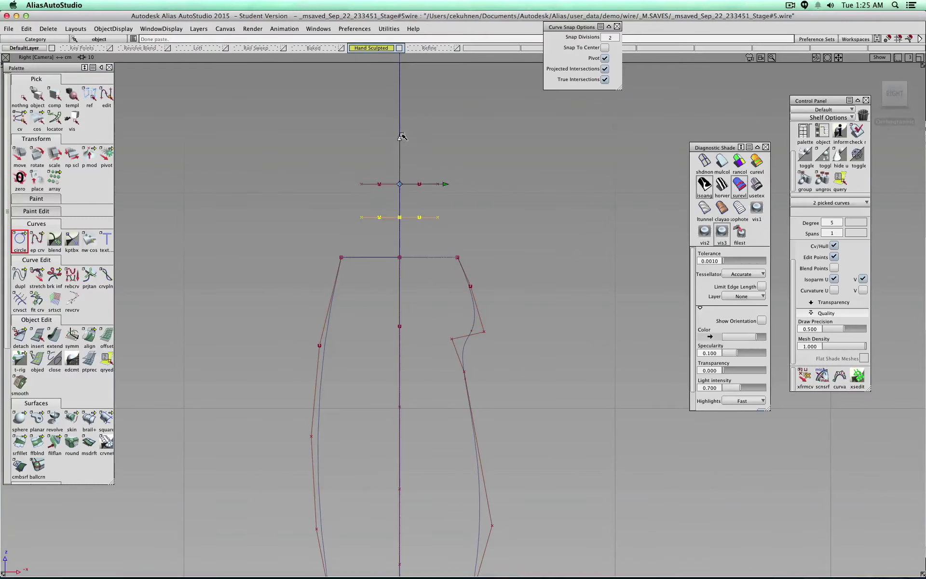
alt+shift+drag(460, 226, 290, 311)
Hide the CVs and hulls of both small circles and clear the selection.
click(834, 247)
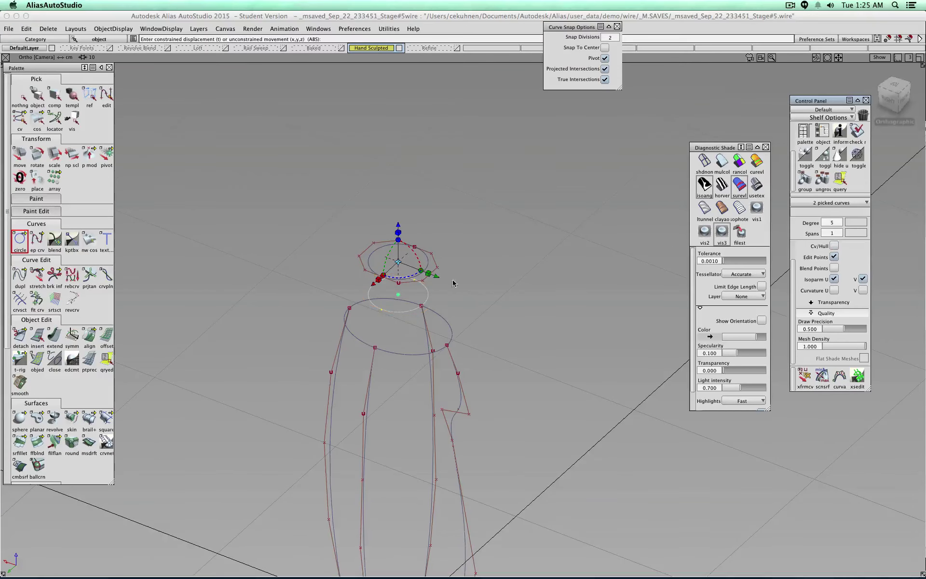
mouse_move(498, 257)
ctrl+shift+mouse_down()
mouse_move(500, 234)
mouse_move(501, 259)
ctrl+shift+mouse_up()
click(424, 267)
click(831, 248)
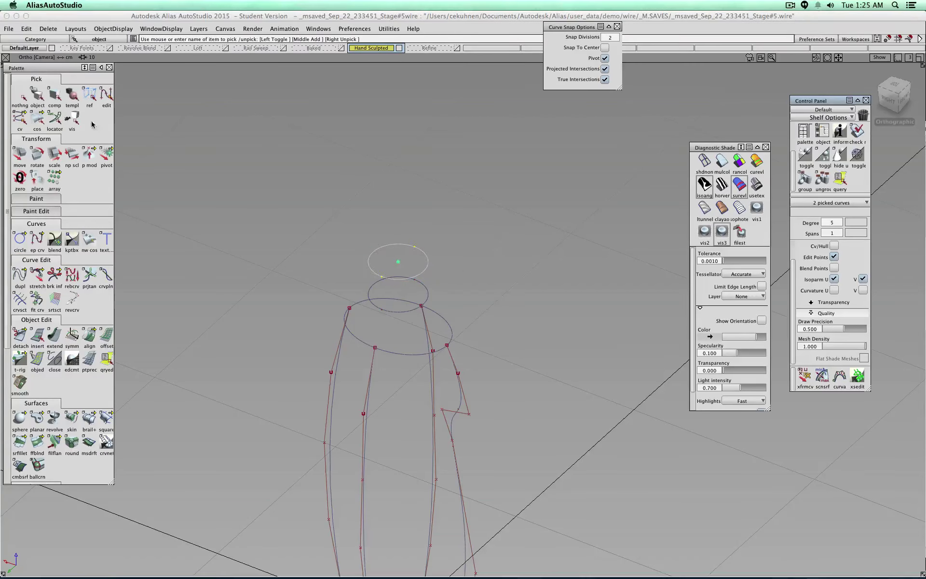
click(20, 96)
Make the hidden grip surfaces visible again and view their open upper end below the two circles.
alt+shift+drag(541, 302, 535, 275)
click(160, 29)
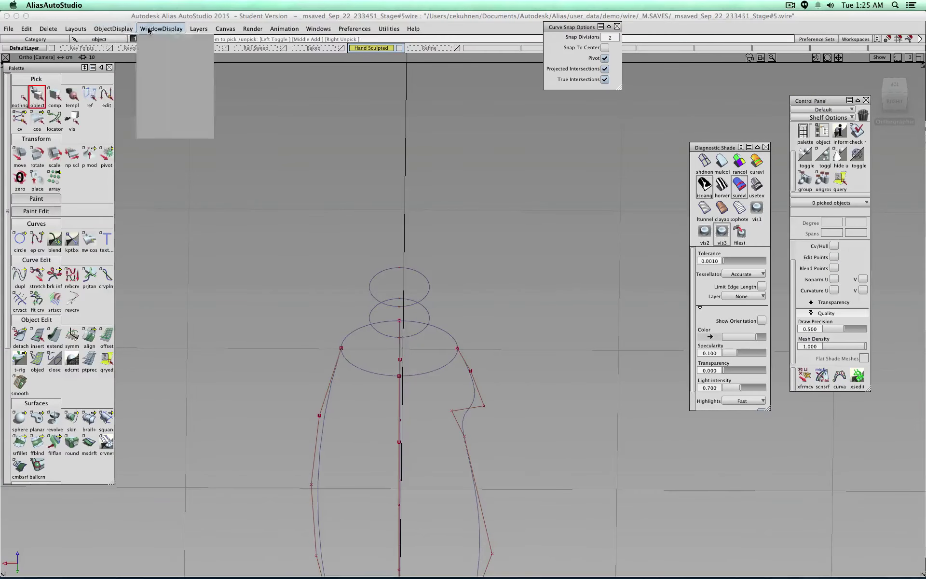
mouse_move(121, 30)
click(122, 52)
mouse_move(455, 207)
alt+shift+mouse_down()
mouse_move(476, 294)
mouse_move(447, 253)
mouse_move(473, 345)
mouse_move(487, 275)
mouse_move(413, 307)
alt+shift+mouse_up()
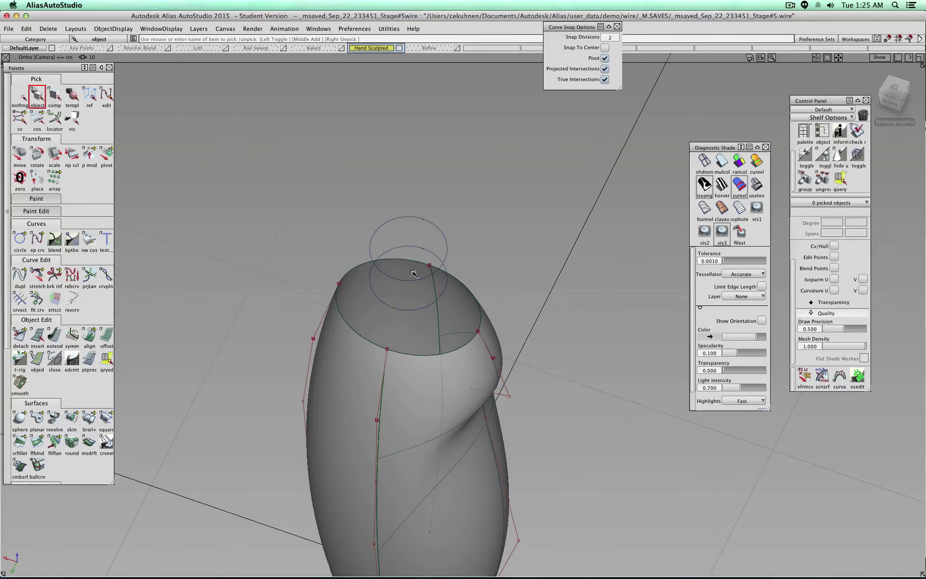
alt+shift+drag(420, 368, 527, 338)
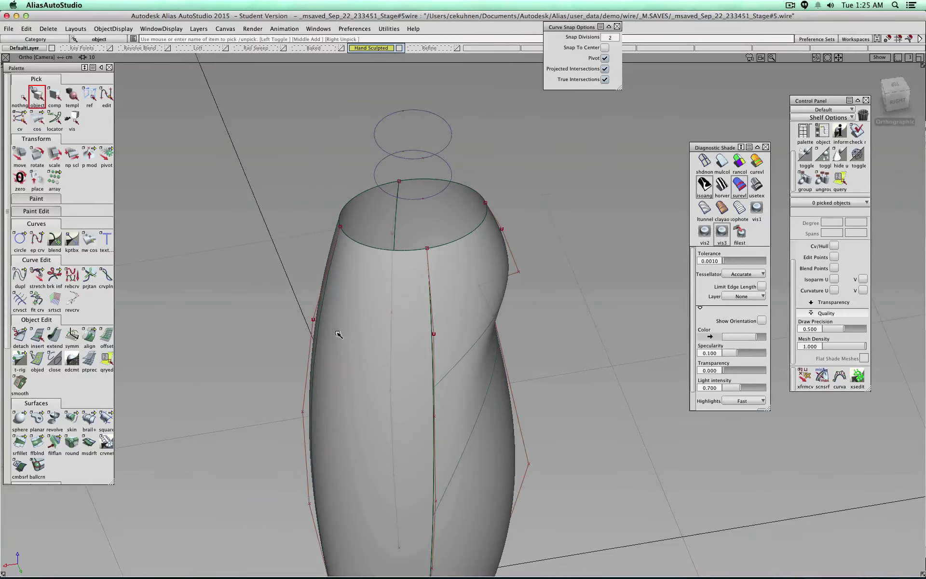
alt+shift+drag(342, 368, 320, 335)
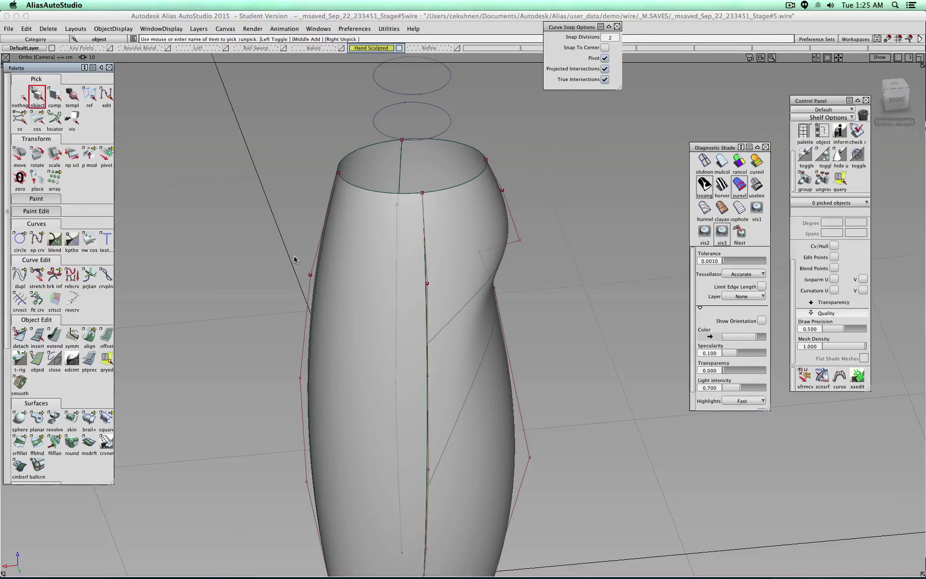
Skin a surface between the two small circles with Connect ends at start and end, and accept it.
double_click(72, 418)
click(383, 119)
click(391, 91)
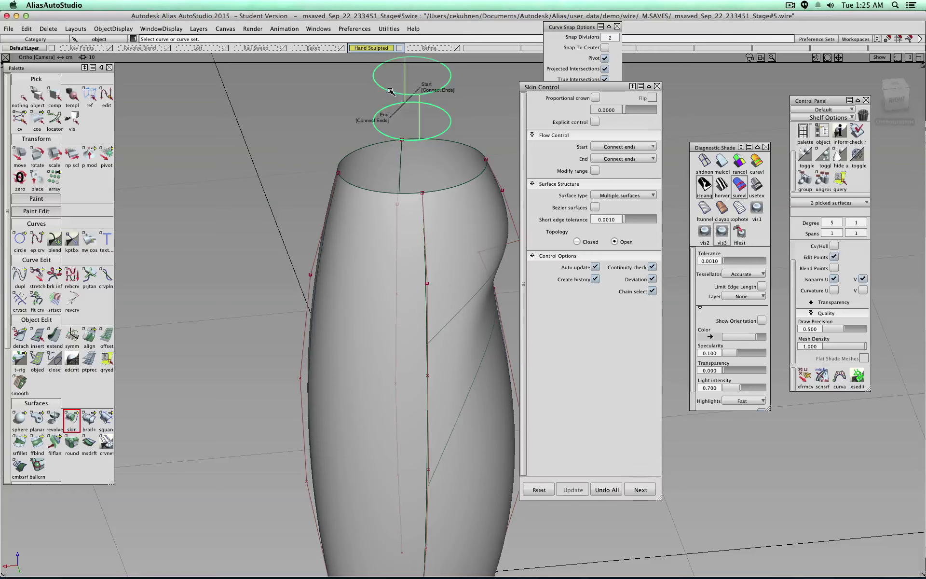
click(652, 493)
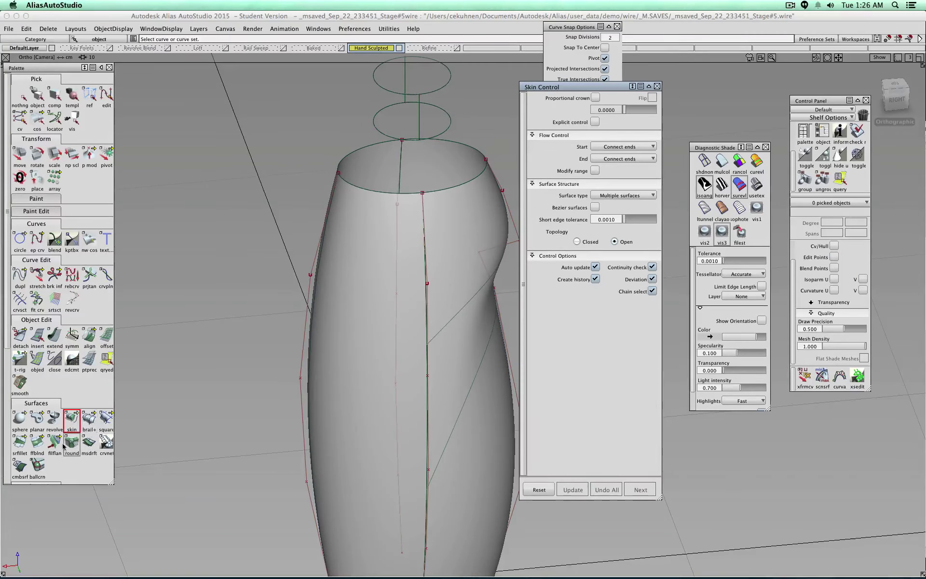
Try a single-surface freeform blend from the grip's upper rim to the lower edge of the small skinned cylinder.
click(44, 443)
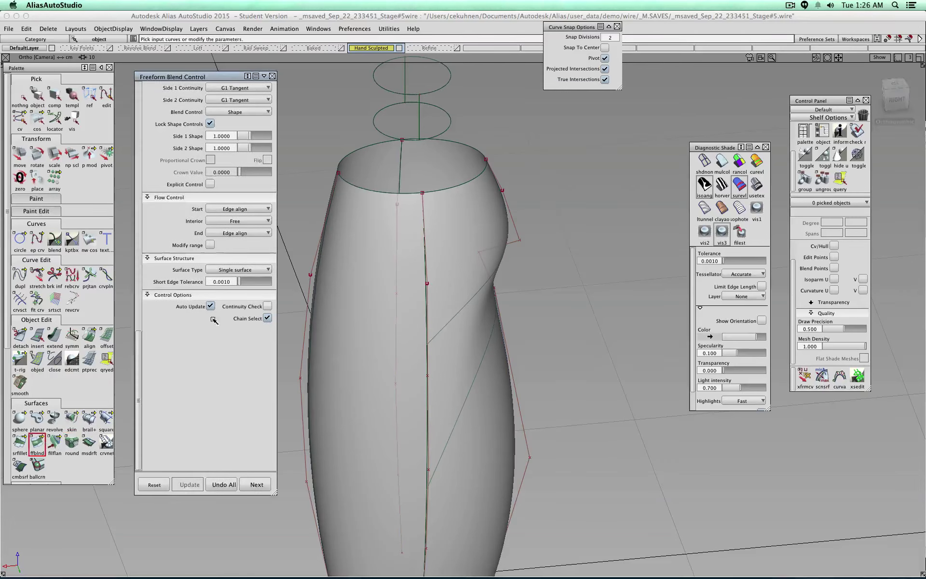
click(367, 192)
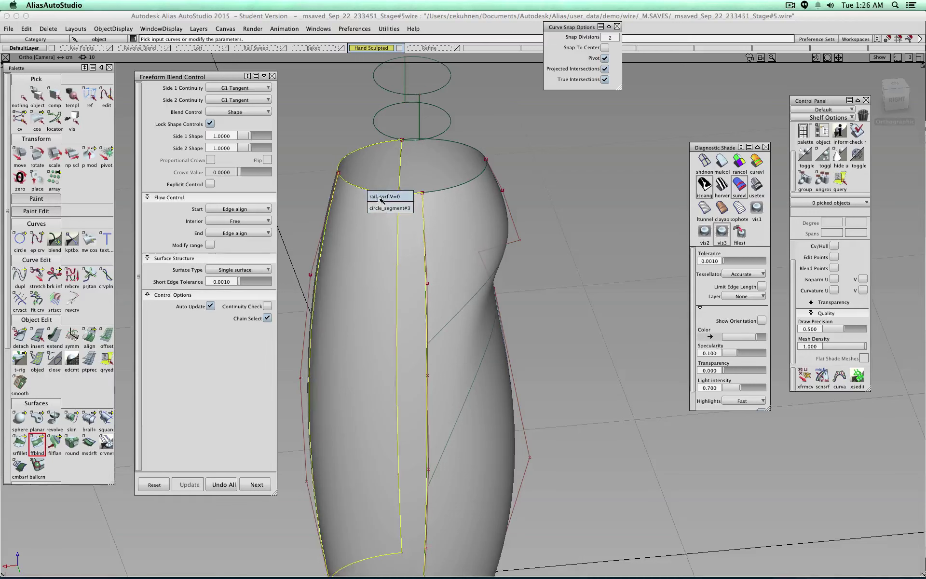
click(380, 197)
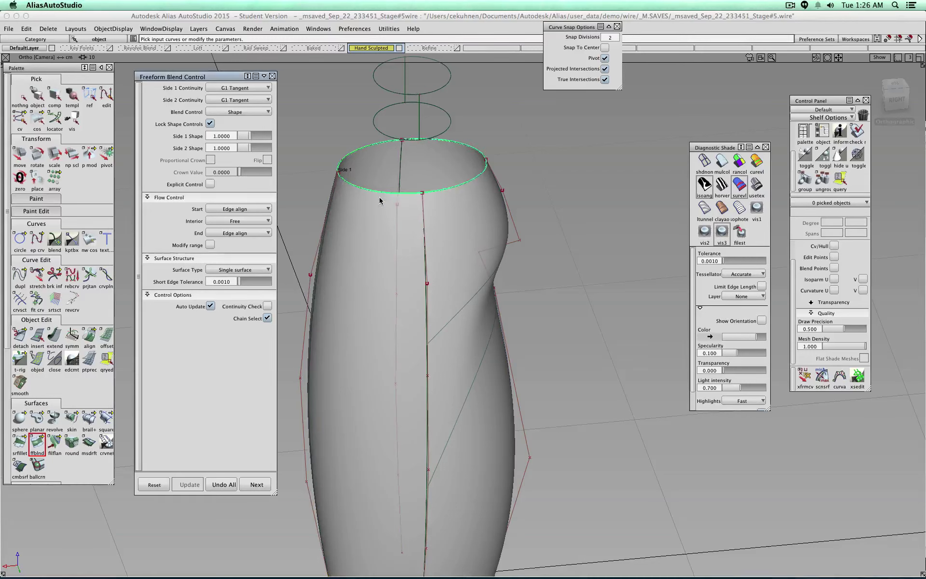
click(381, 133)
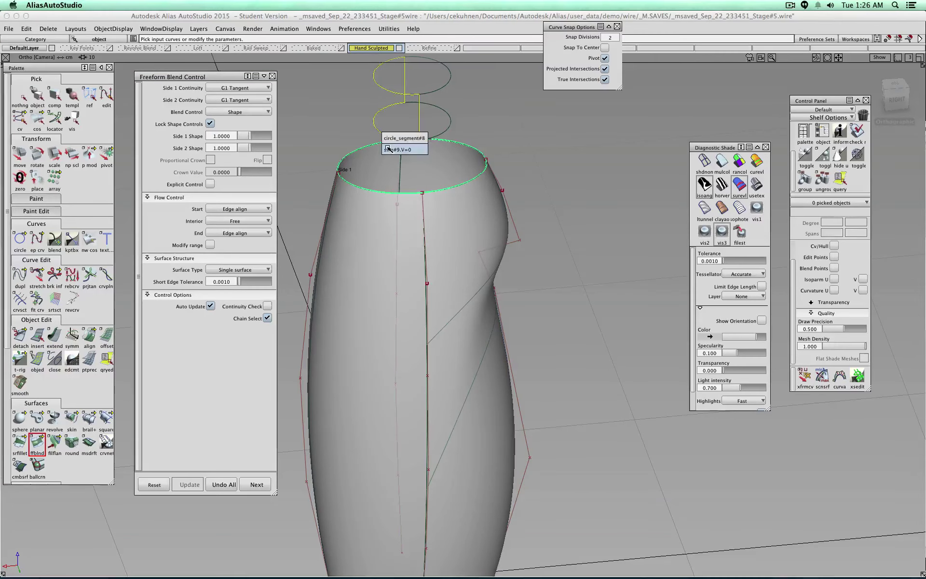
click(388, 149)
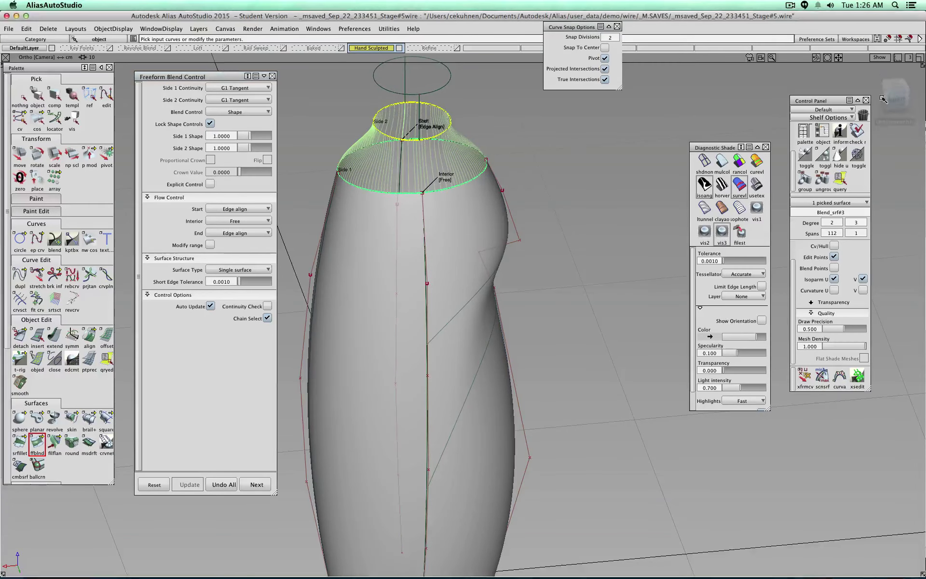
click(897, 99)
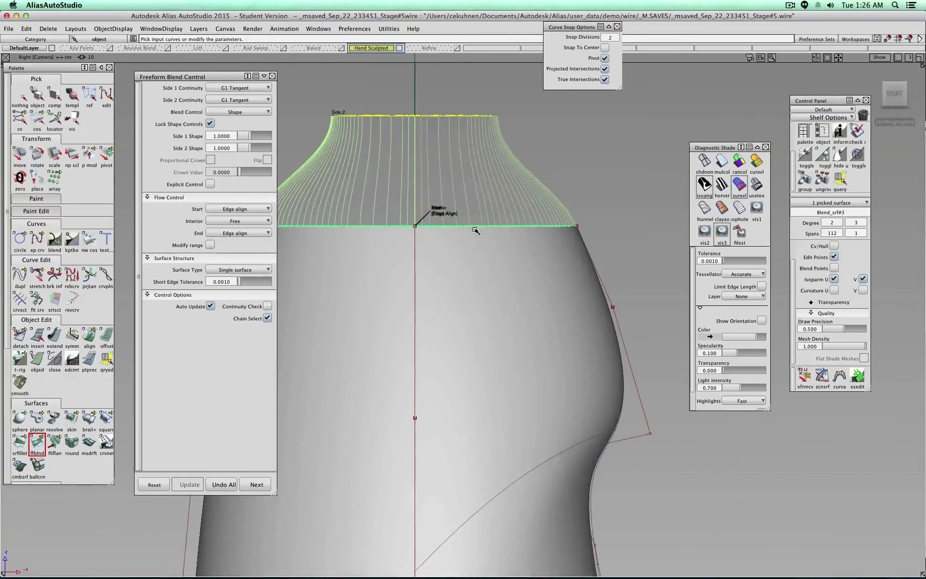
Set the freeform blend's continuity to G2 Curvature on both sides.
click(248, 88)
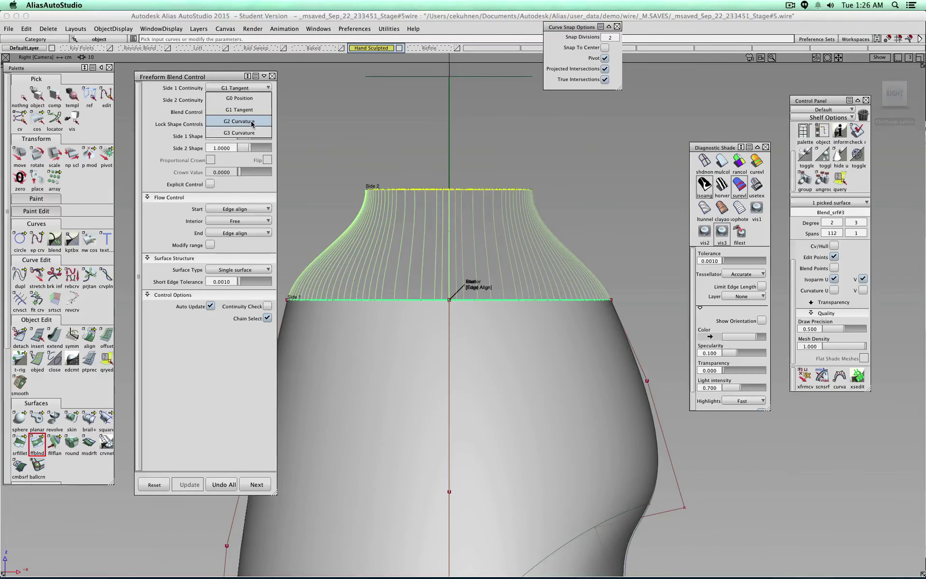
click(251, 123)
click(255, 100)
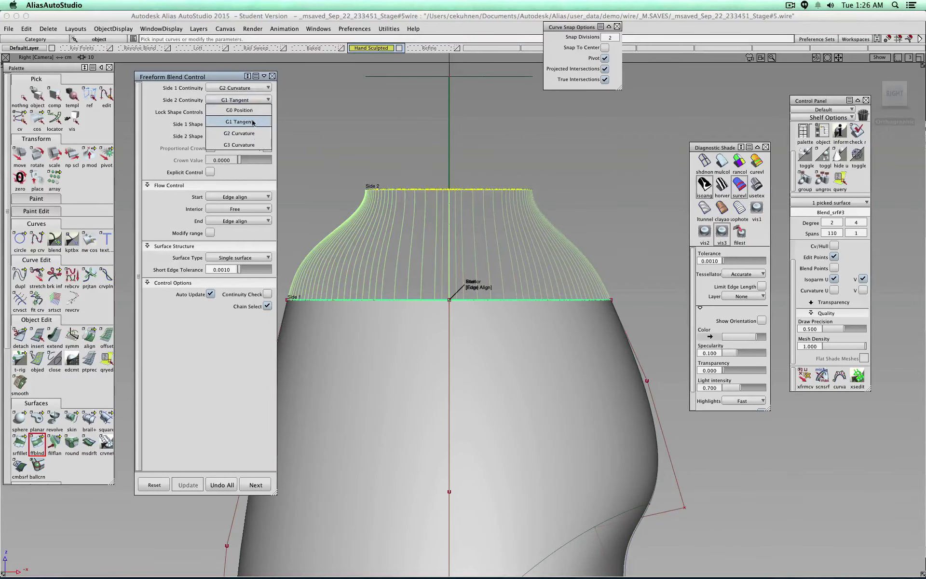
click(248, 129)
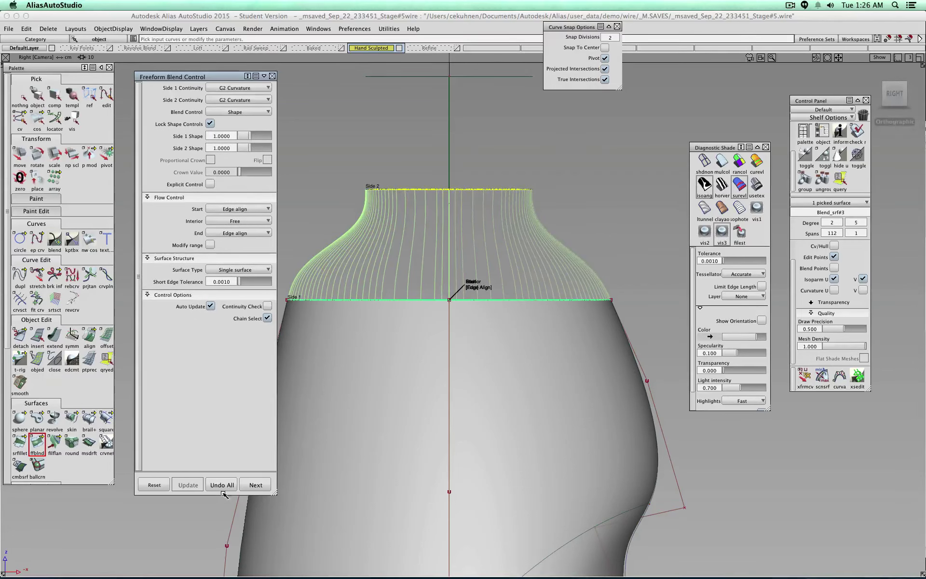
Set both sides of the freeform blend to G0 Position and accept the surface.
click(248, 88)
click(249, 98)
click(246, 100)
click(243, 110)
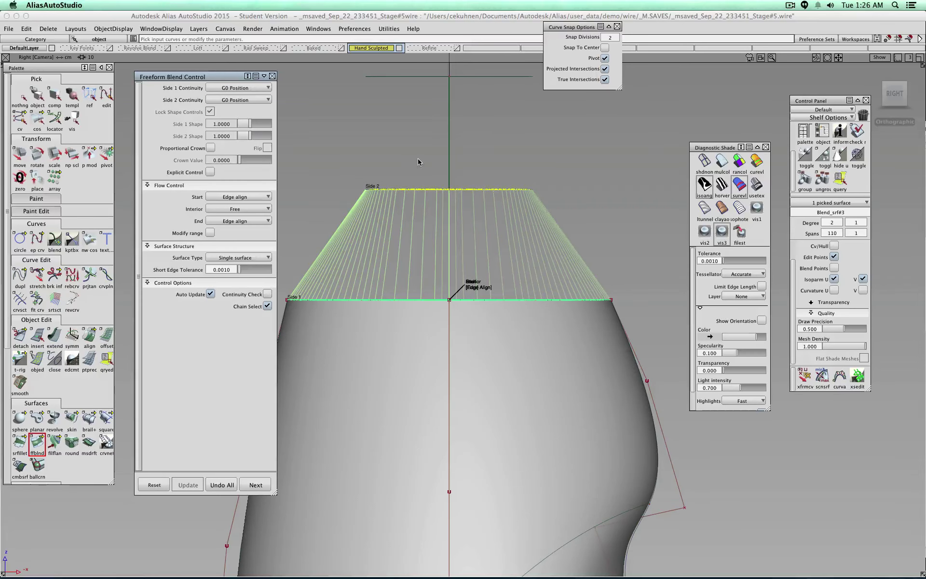
click(254, 485)
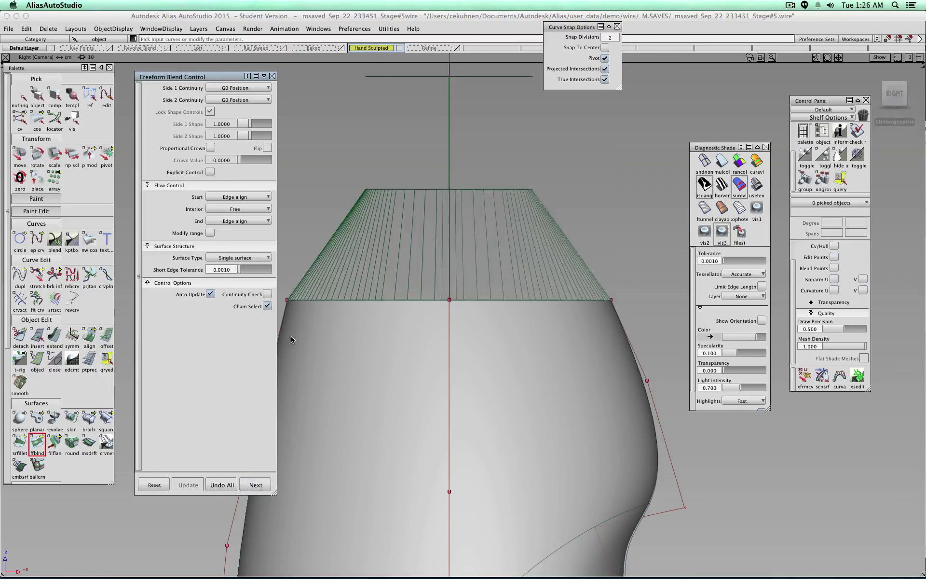
Close the Freeform Blend options and delete the blend surface.
click(273, 76)
click(37, 97)
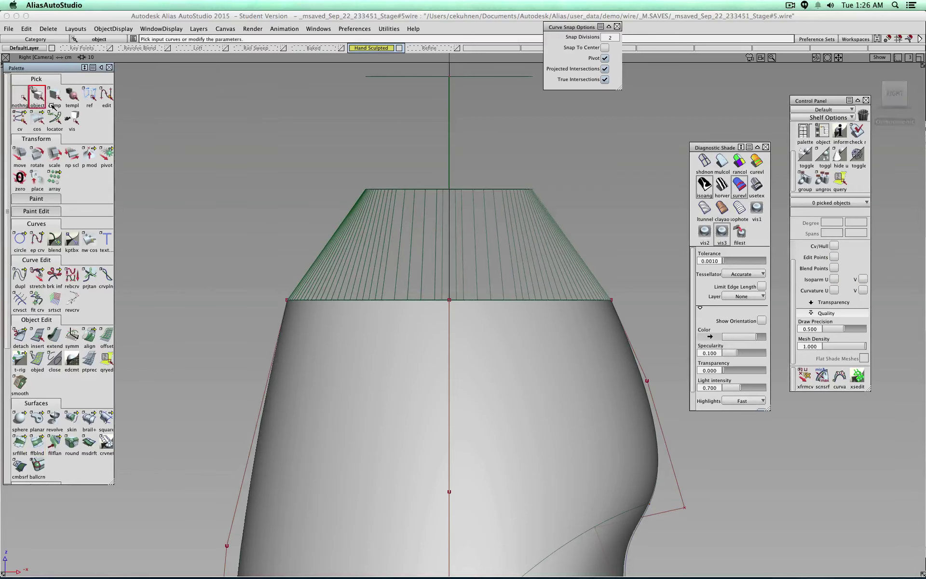
click(341, 241)
key(Delete)
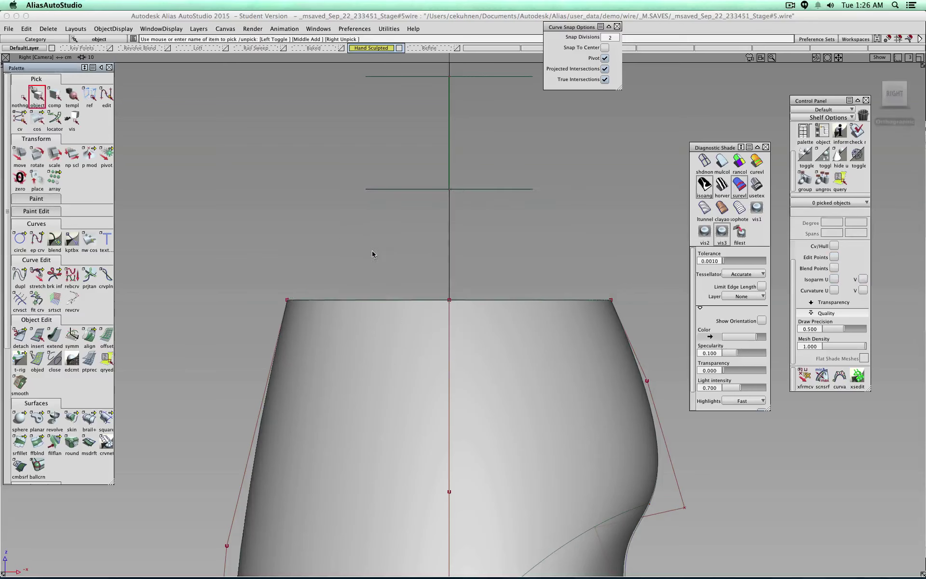
Shade the small skinned cylinder together with the grip surfaces.
alt+shift+drag(376, 255, 454, 294)
ctrl+shift+right_drag(310, 232, 334, 235)
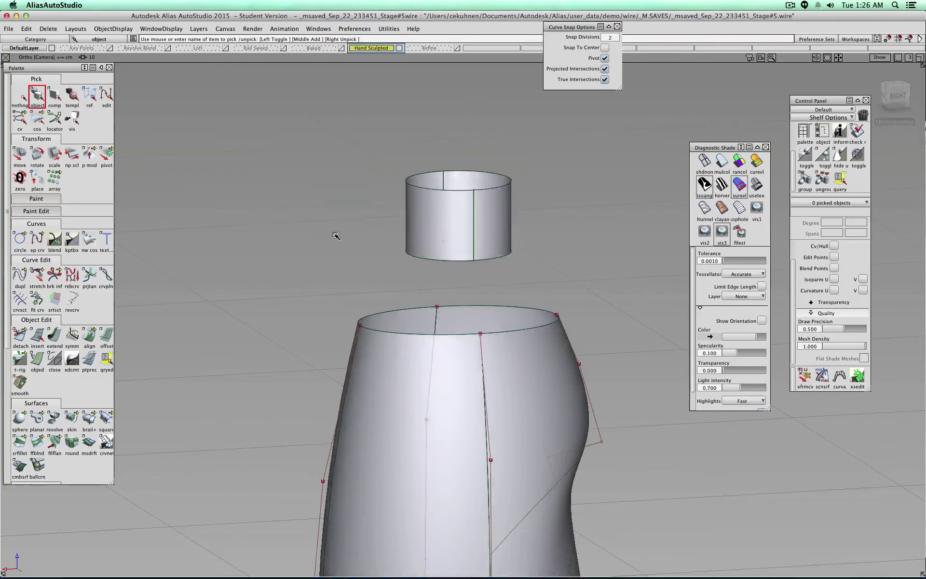
Draw an edit point curve from the collar's lower rim to the grip's upper rim along the near-side seam.
alt+shift+drag(334, 236, 416, 279)
alt+shift+middle_drag(480, 282, 447, 200)
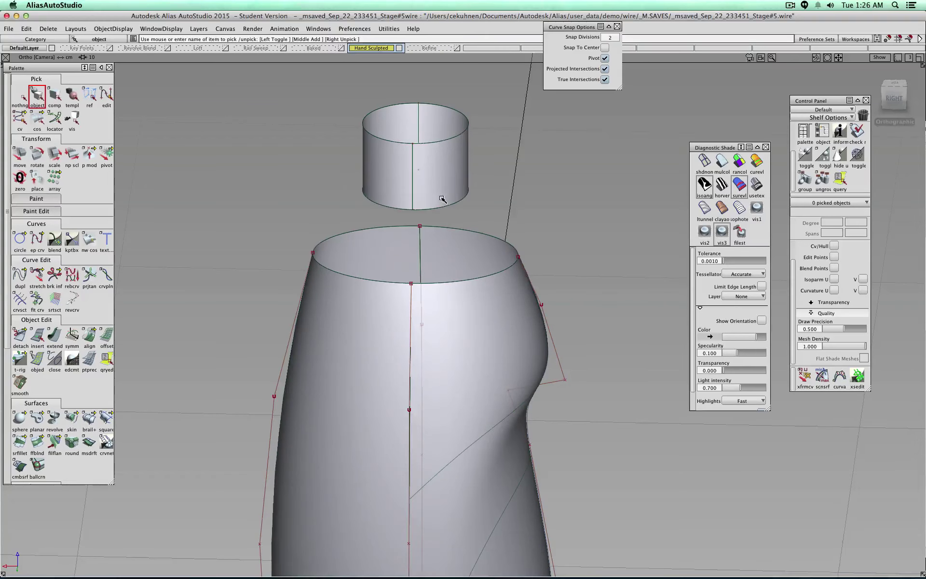
alt+shift+drag(441, 198, 326, 222)
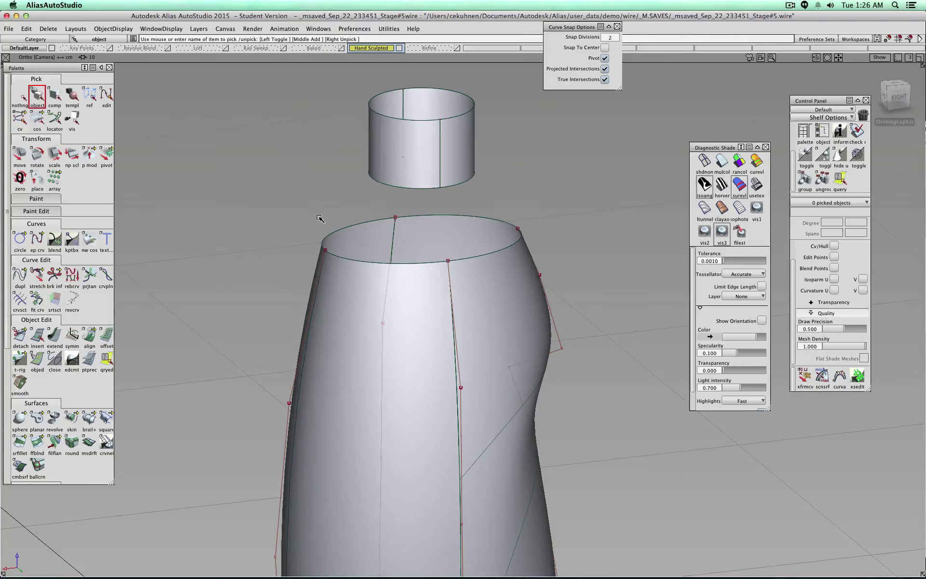
click(43, 239)
ctrl+click(440, 188)
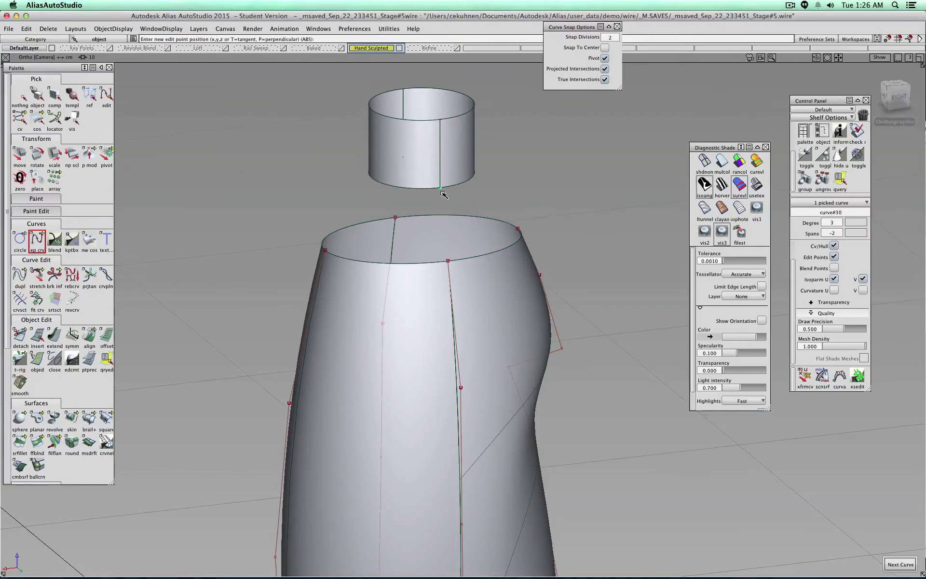
ctrl+click(446, 260)
Draw a second edit point curve from the collar's lower rim to the grip's upper rim along the opposite seam.
ctrl+shift+drag(582, 190, 581, 169)
alt+shift+drag(299, 235, 563, 220)
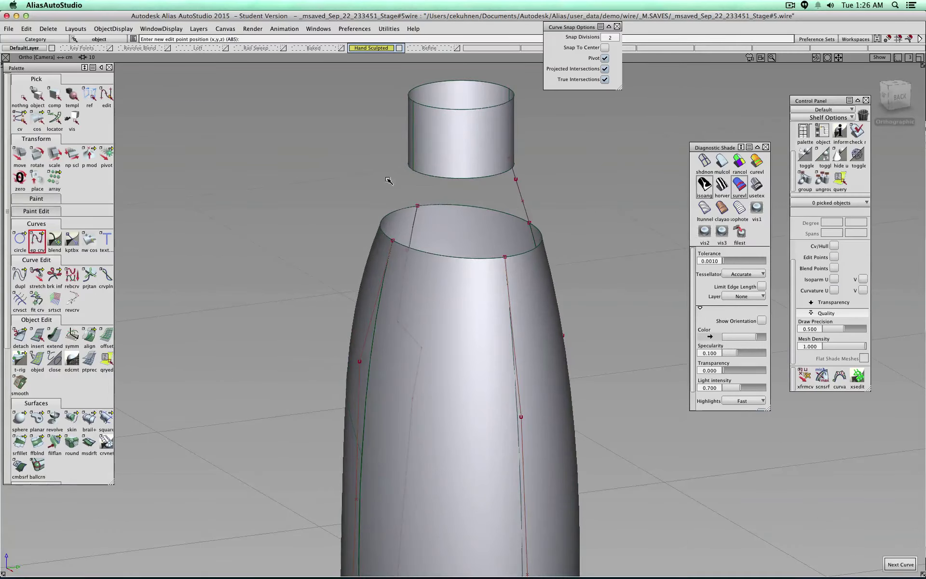
ctrl+click(413, 170)
ctrl+click(394, 243)
mouse_move(609, 199)
alt+shift+mouse_down()
mouse_move(613, 213)
mouse_move(610, 191)
alt+shift+mouse_up()
alt+shift+drag(559, 210, 329, 176)
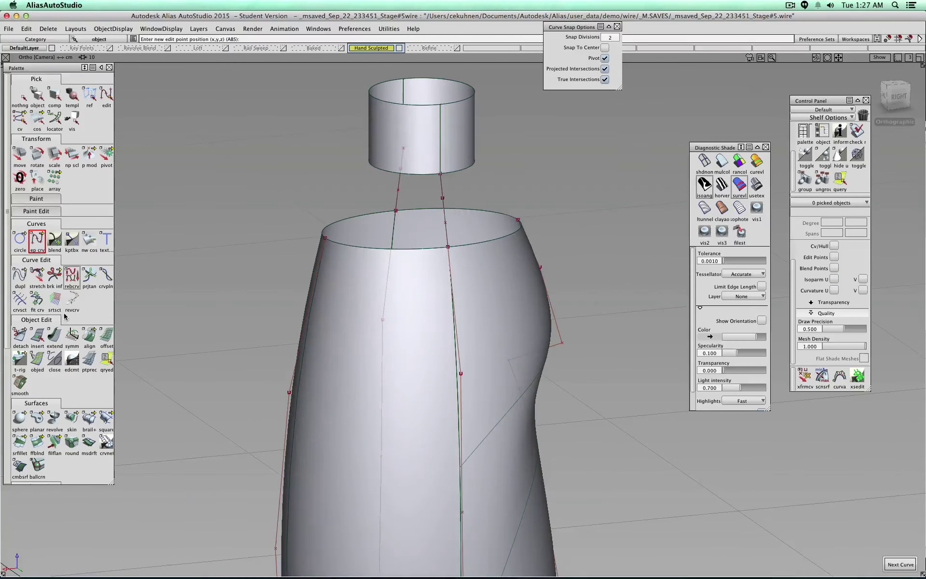
Build a Birail with two generation curves from the connecting curves, using the grip's rim as Rail 1 and the collar's lower edge as Rail 2.
click(89, 419)
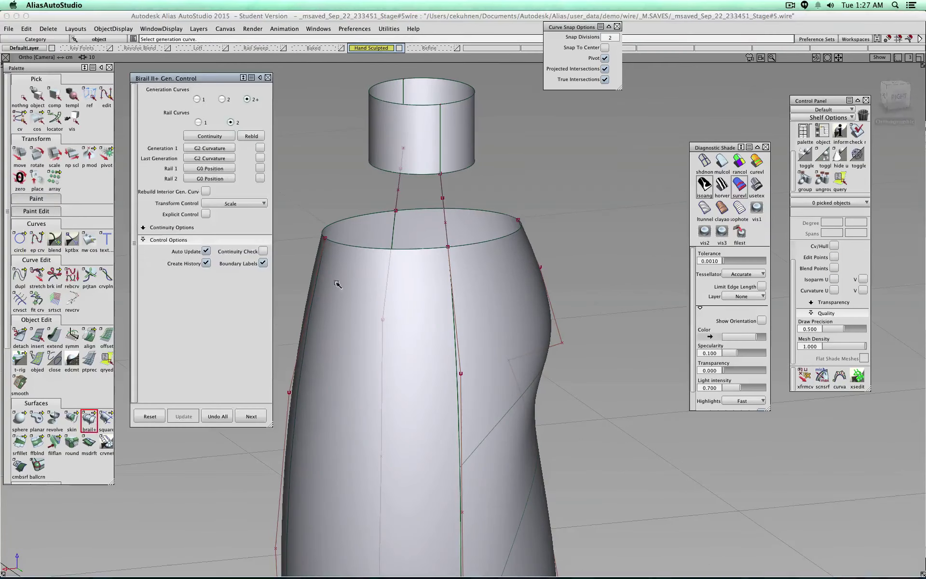
click(222, 99)
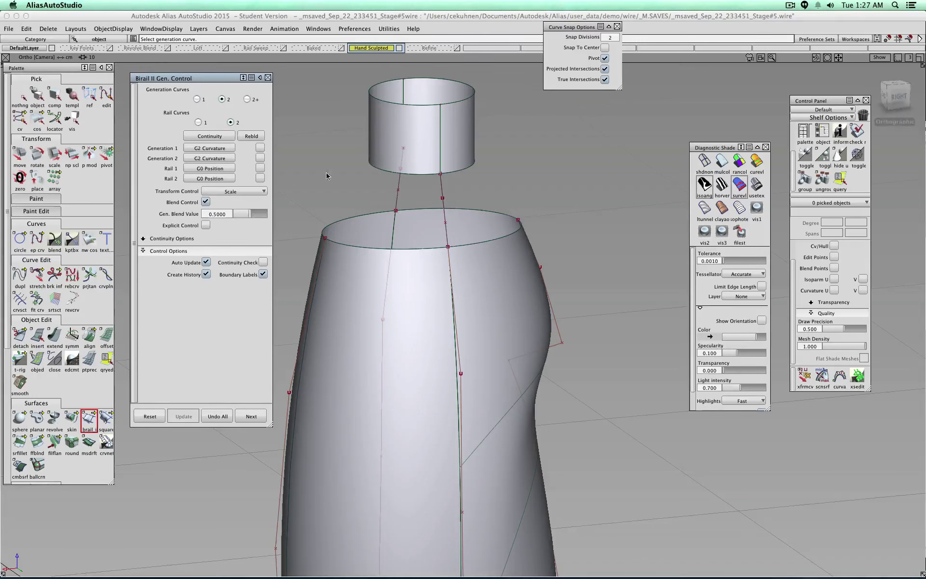
click(444, 190)
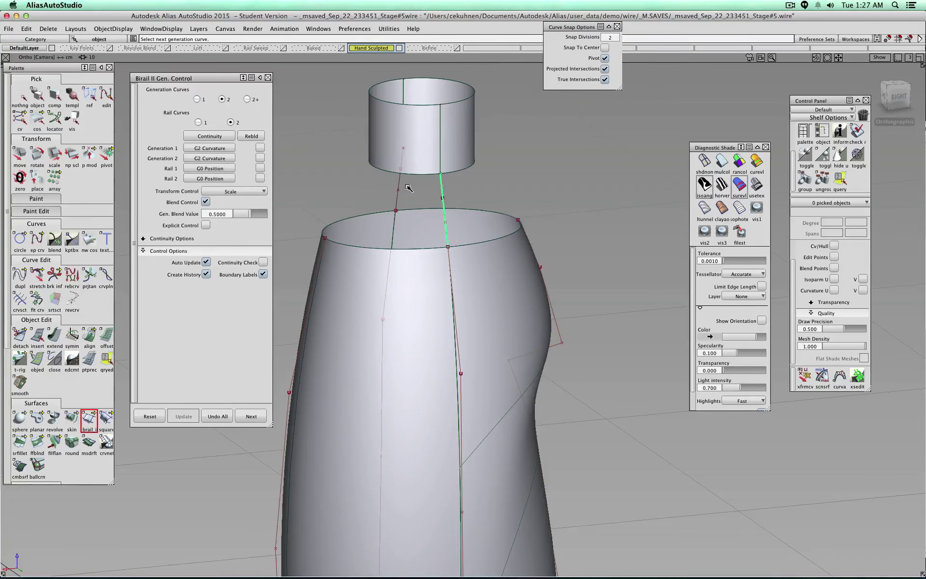
click(398, 191)
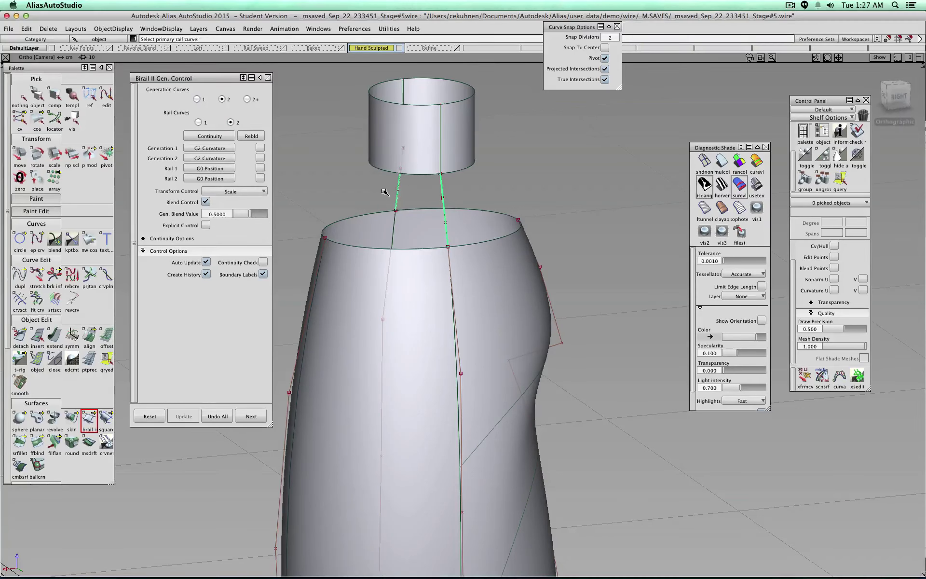
click(405, 249)
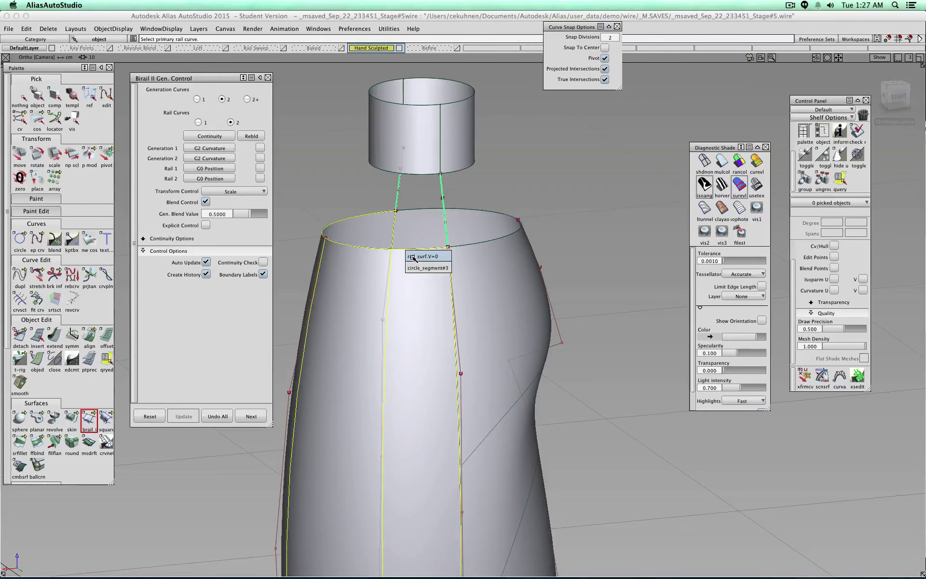
click(414, 256)
click(423, 175)
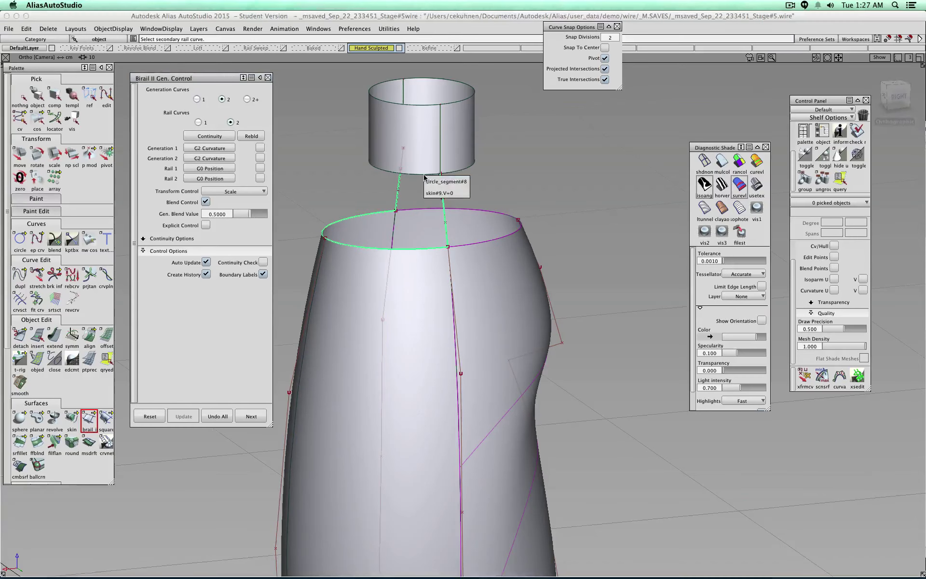
click(428, 184)
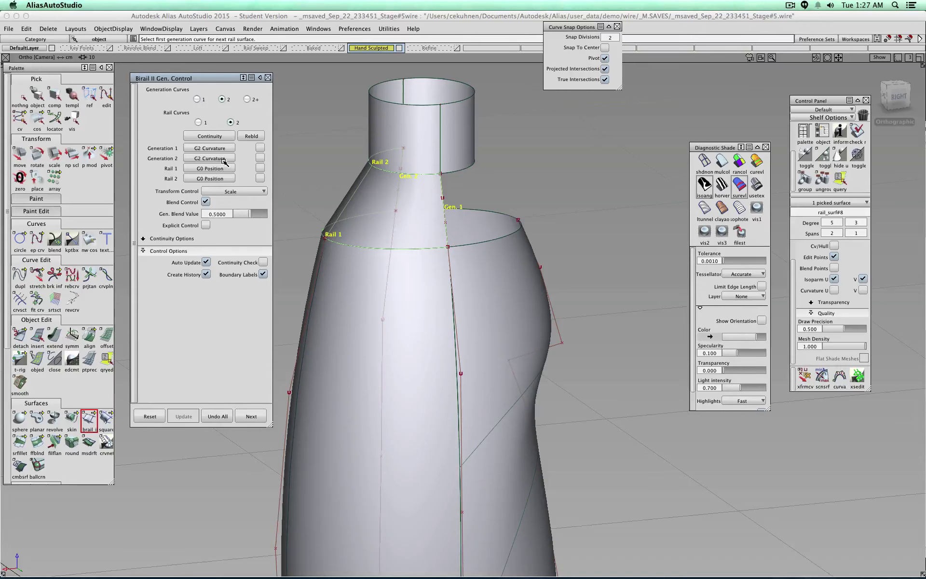
Set Rail 1's continuity to G1 Tangent and undo the birail surface.
click(220, 178)
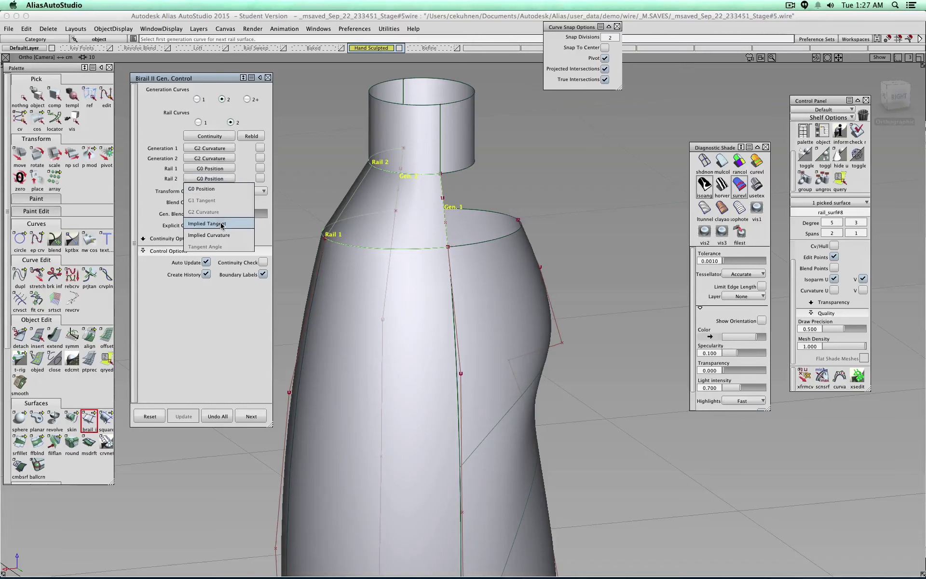
click(220, 189)
click(219, 178)
click(218, 191)
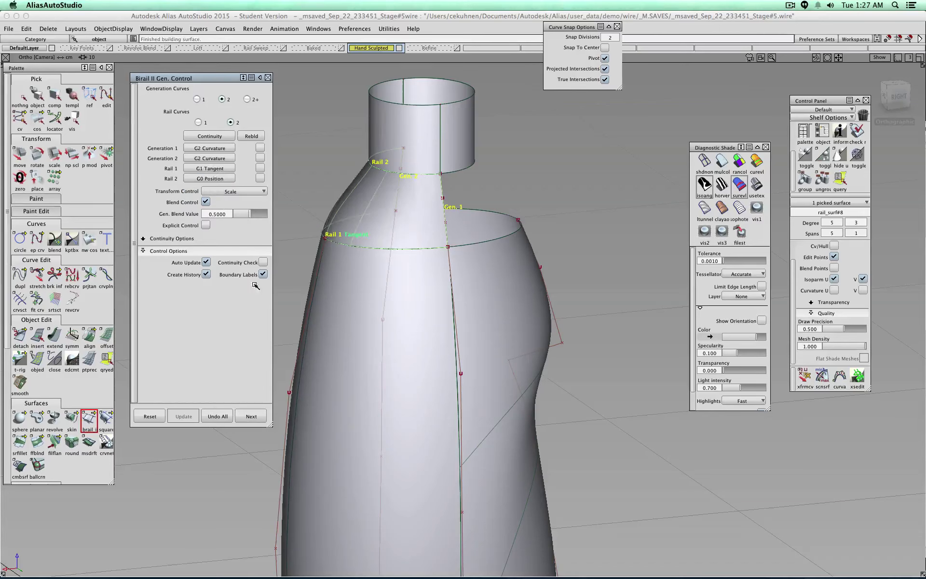
click(229, 416)
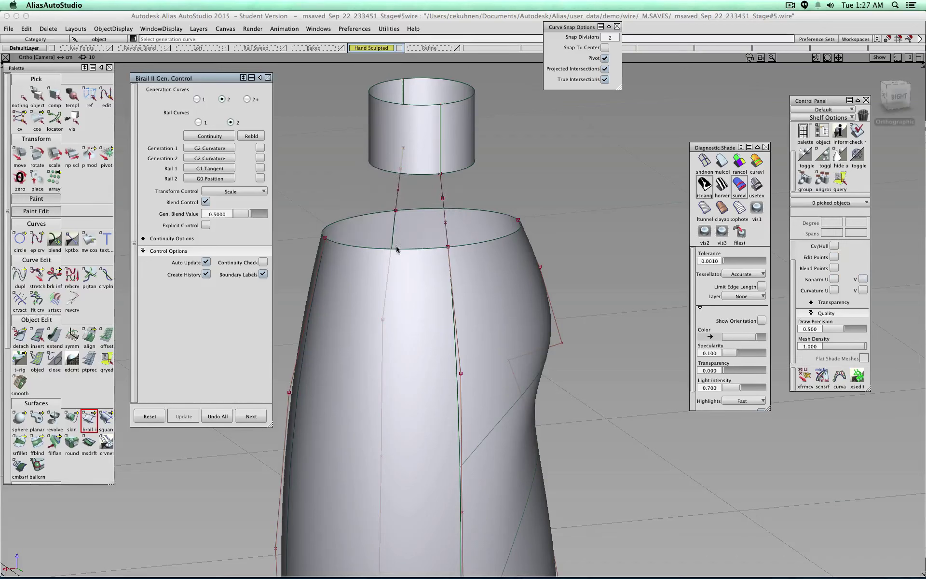
Rebuild the birail half between the connecting curves, using the collar's surface edge as Rail 1 and the grip's surface edge as Rail 2.
click(443, 188)
click(398, 190)
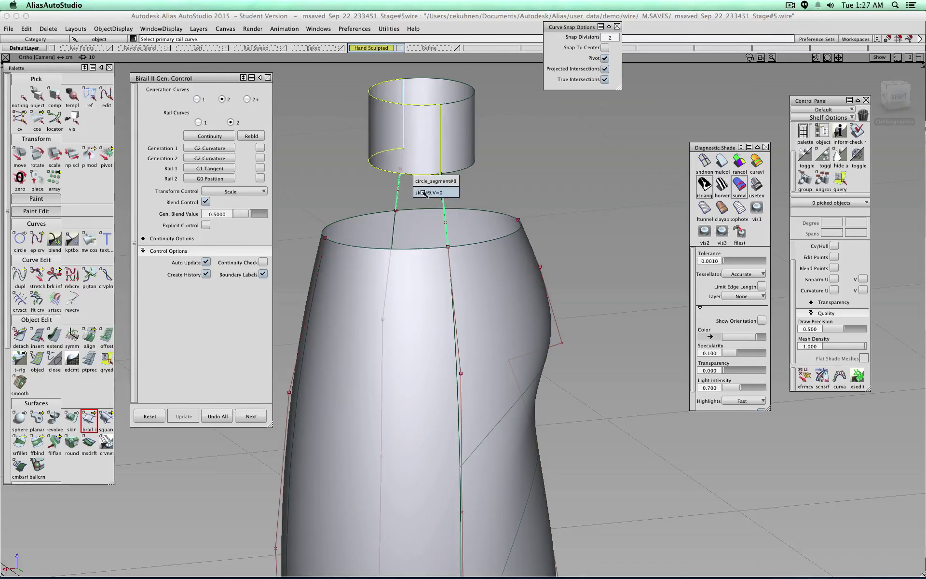
click(424, 193)
click(415, 249)
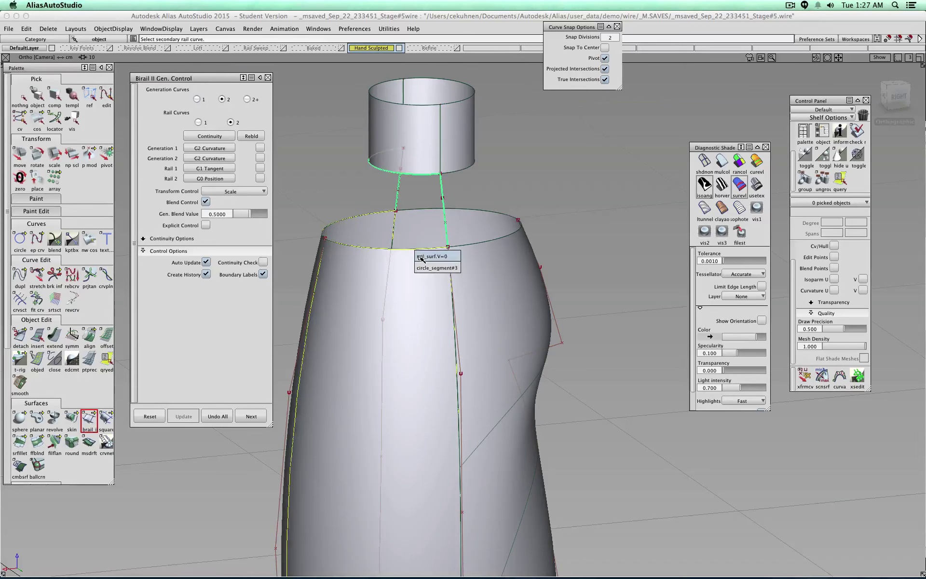
click(421, 256)
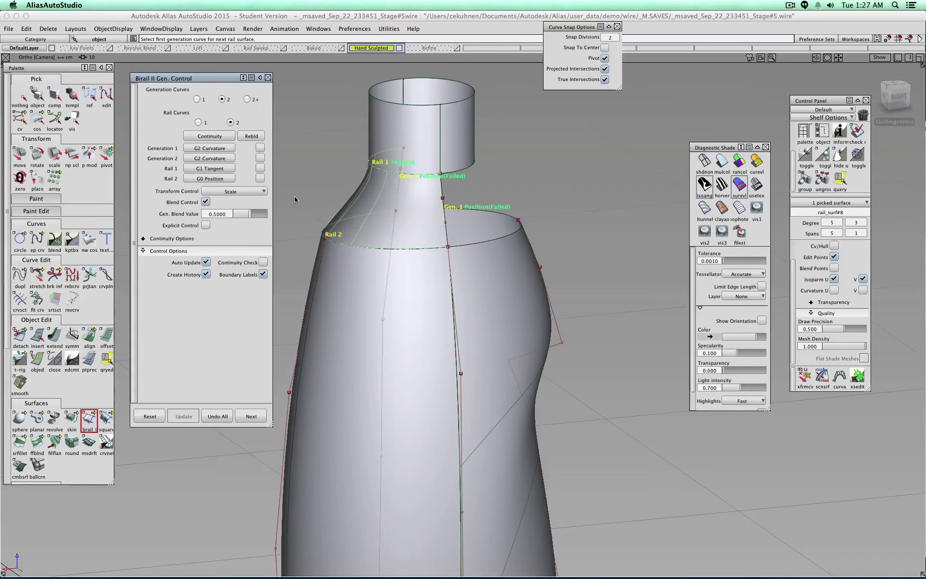
Set Rail 2's continuity to G1 Tangent and accept the first birail half.
click(219, 179)
click(221, 202)
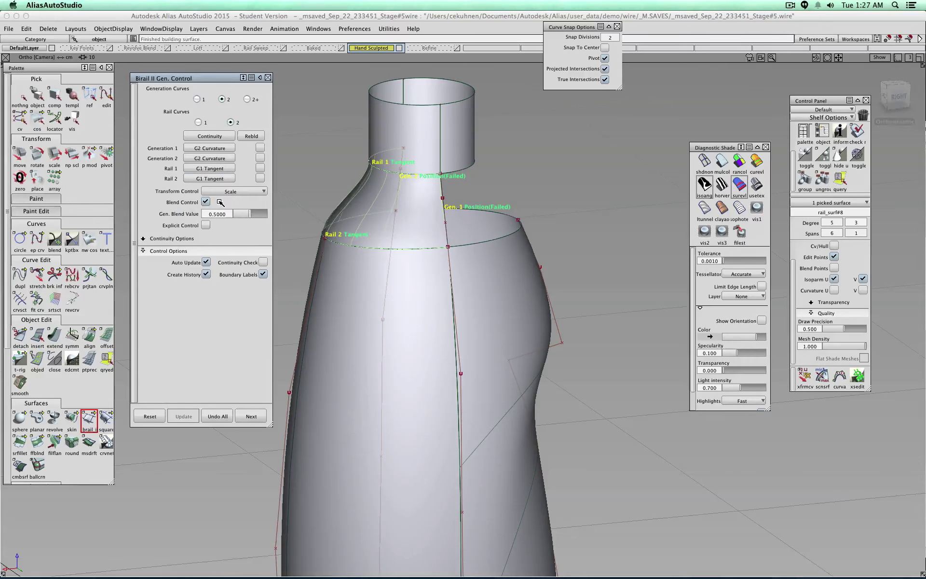
click(895, 96)
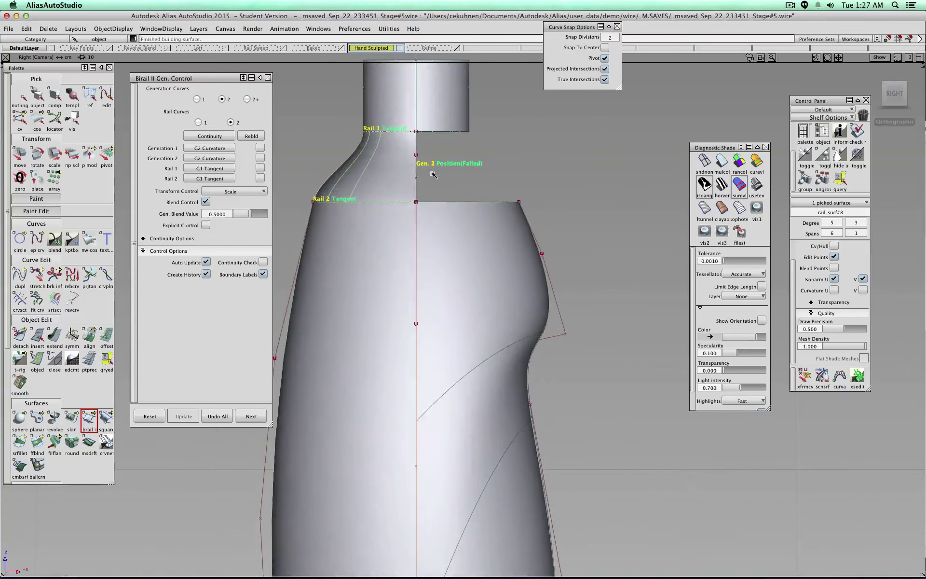
click(251, 416)
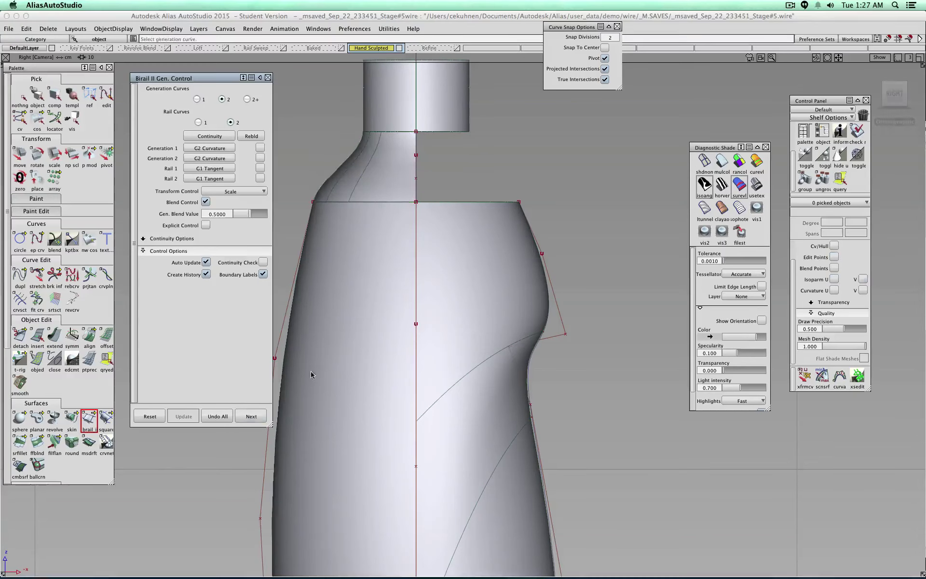
Birail the remaining half between the two connecting curves, with the grip's rim as Rail 1 and the collar's lower edge as Rail 2.
alt+shift+drag(578, 177, 383, 228)
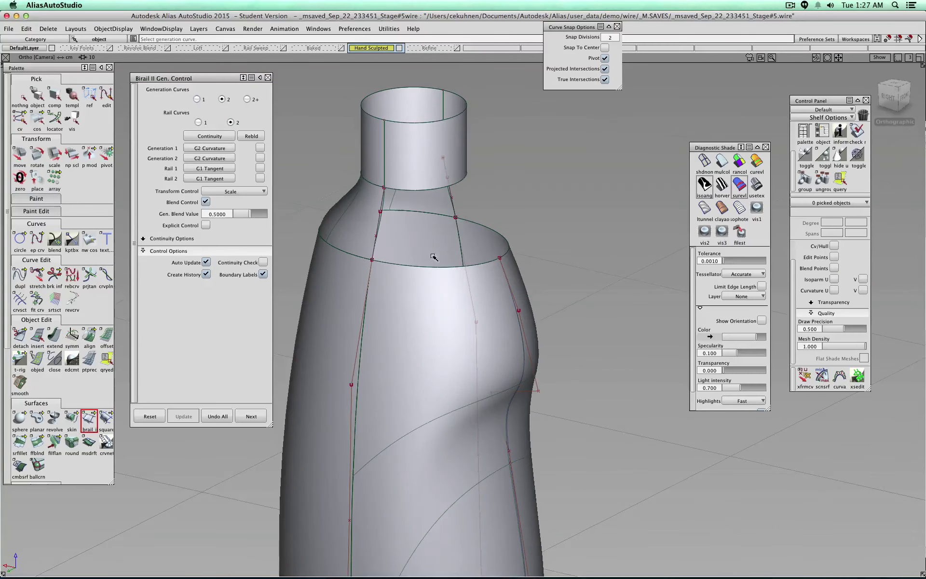
alt+shift+right_drag(429, 254, 388, 219)
alt+shift+middle_drag(405, 221, 441, 252)
alt+shift+right_drag(441, 252, 404, 236)
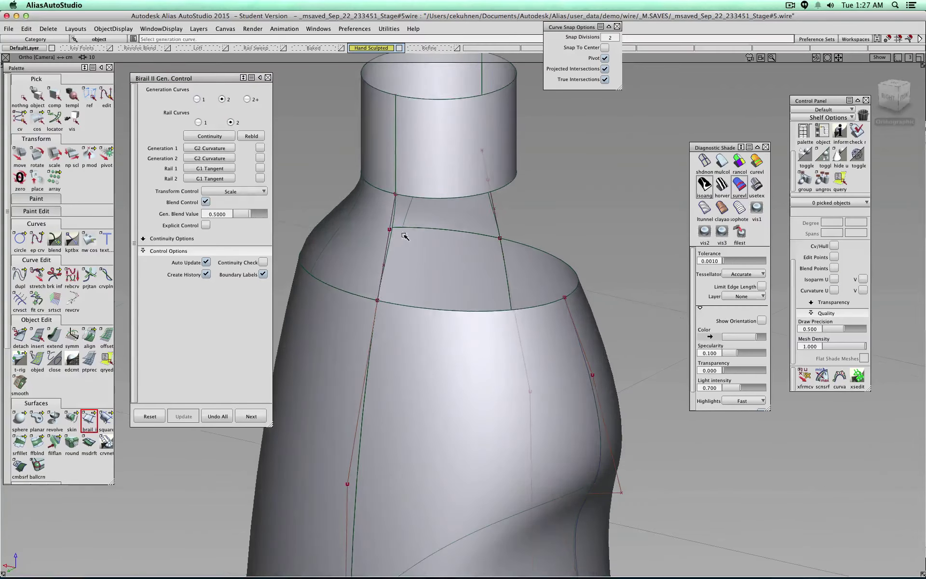
click(394, 221)
click(490, 199)
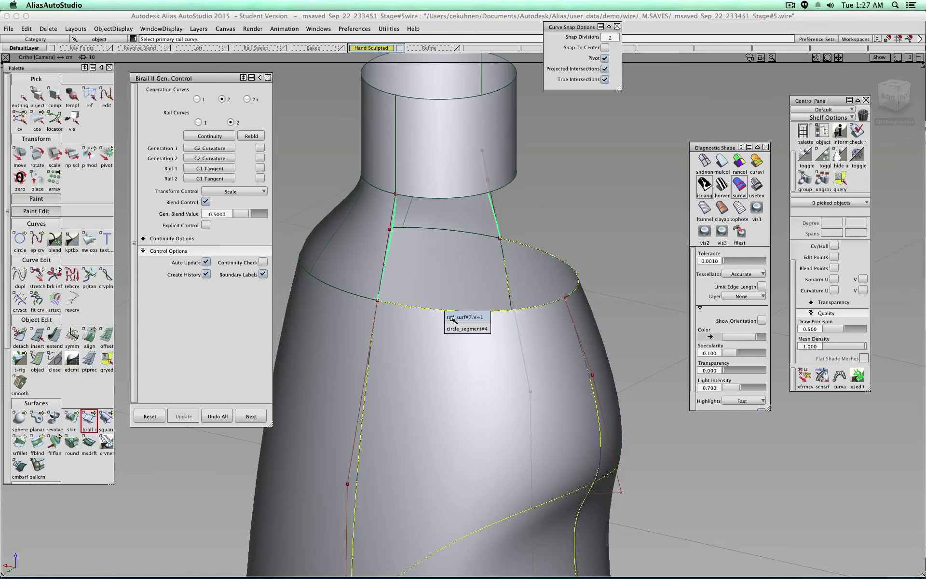
click(444, 311)
click(469, 198)
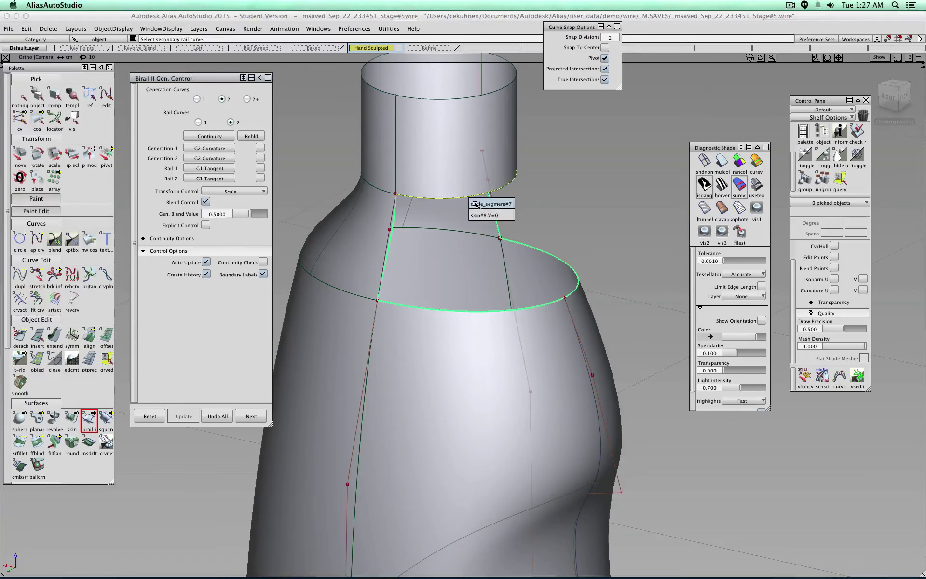
click(476, 204)
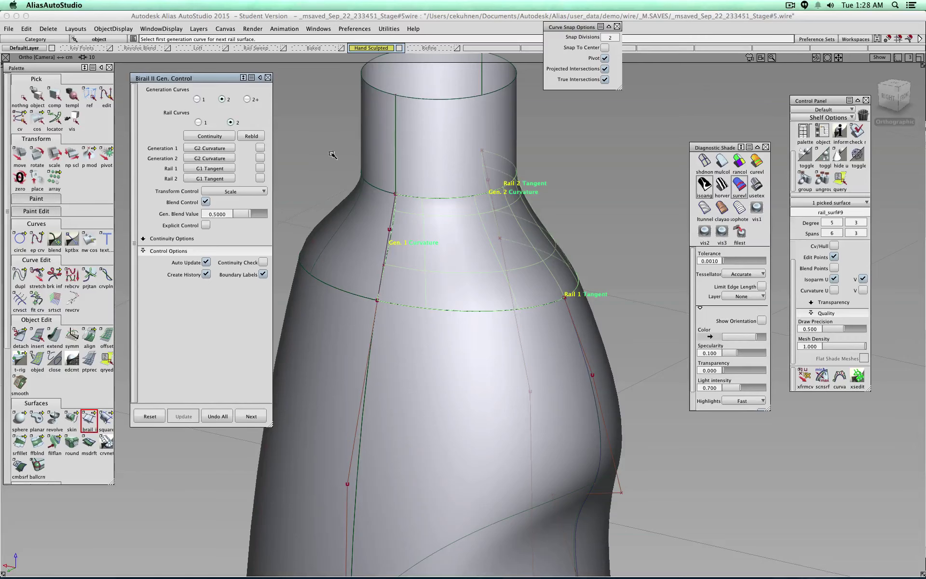
Set Generation 1 and Generation 2 to G1 Tangent and accept the second birail half.
drag(892, 99, 636, 95)
click(210, 148)
click(213, 164)
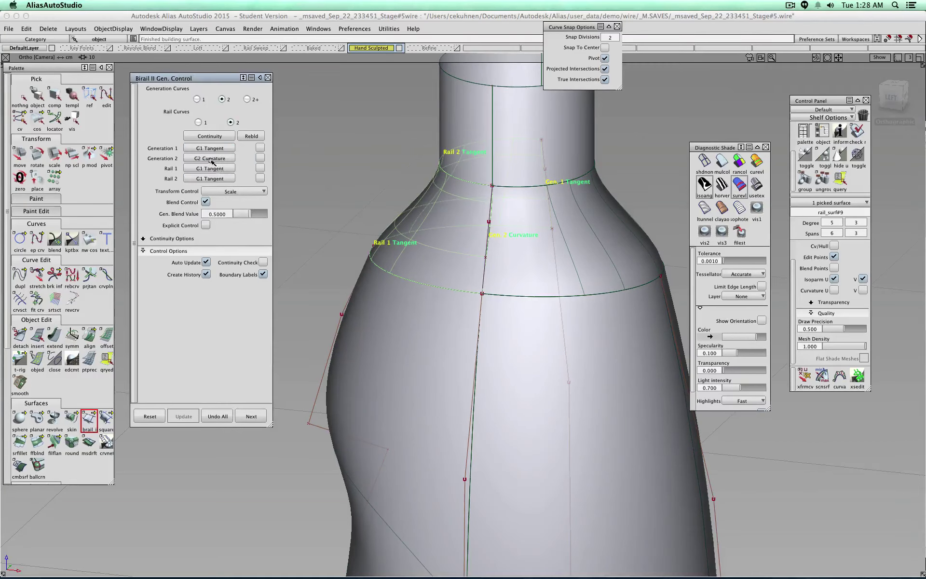
click(212, 180)
click(212, 181)
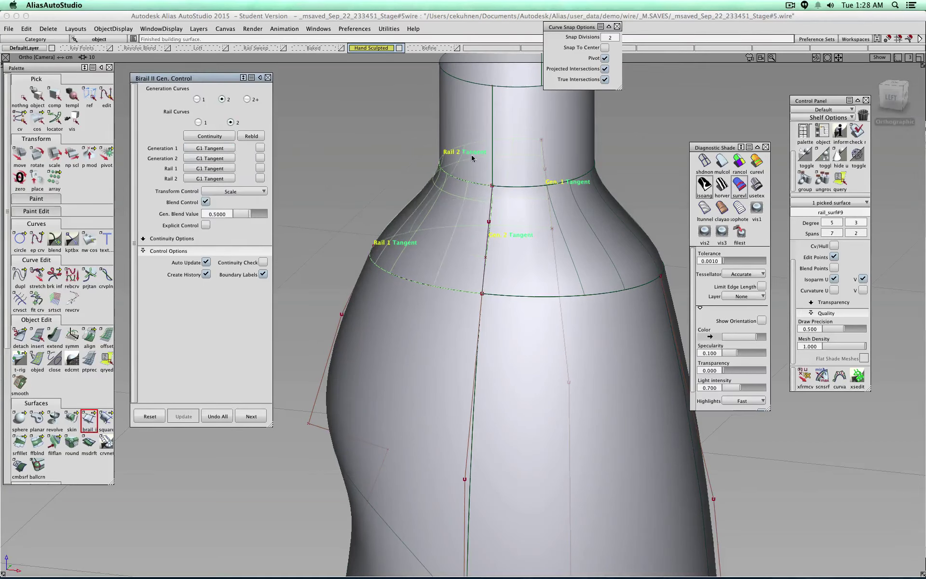
click(253, 417)
Reopen the first birail half's settings and examine its continuity to the neighbouring surfaces.
click(43, 97)
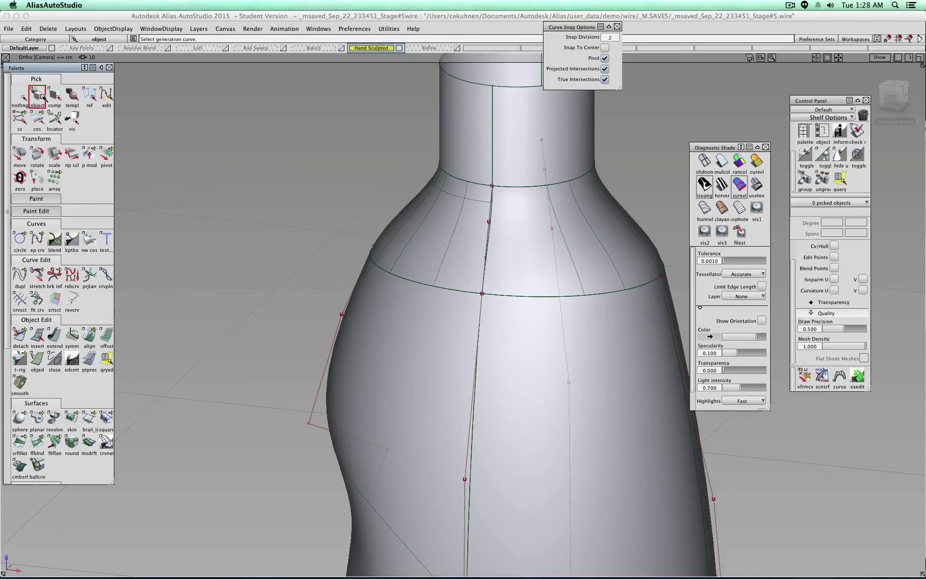
click(587, 229)
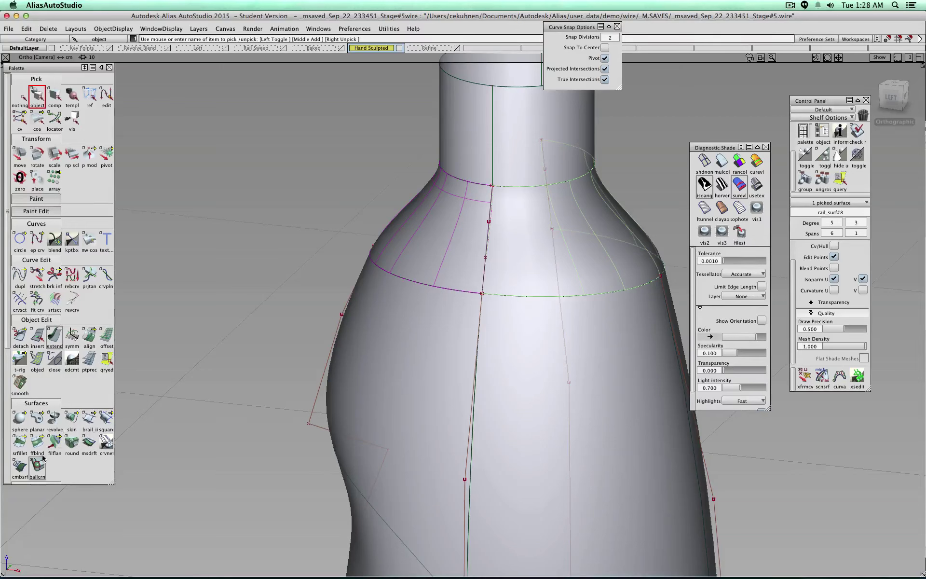
click(89, 420)
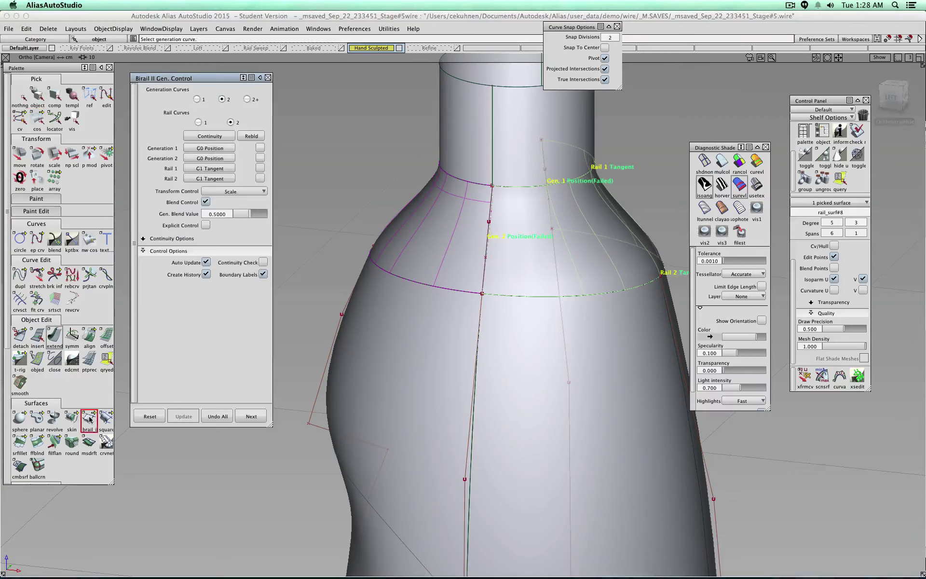
alt+shift+drag(550, 246, 363, 258)
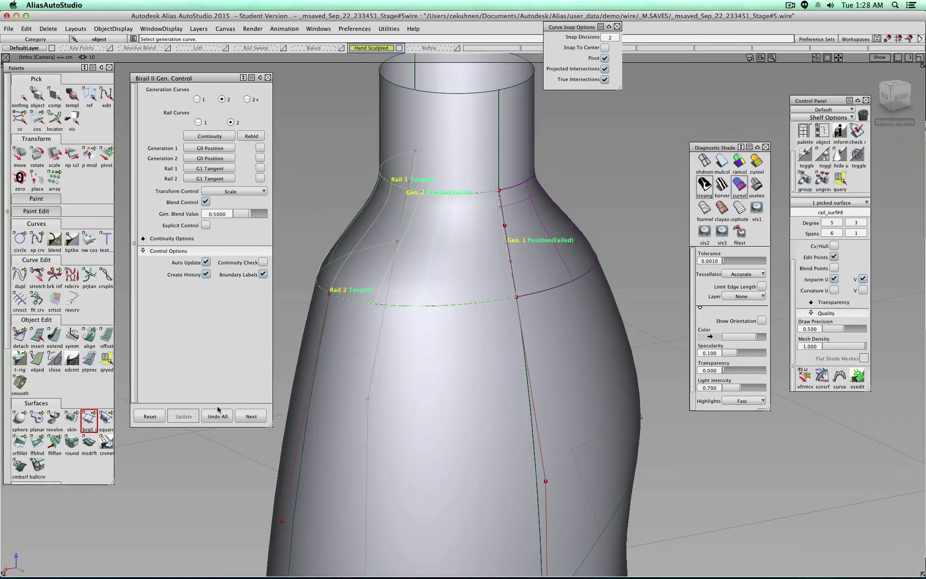
Deselect everything and reopen the continuity settings of the second birail half between the grip's rim and the collar.
click(19, 97)
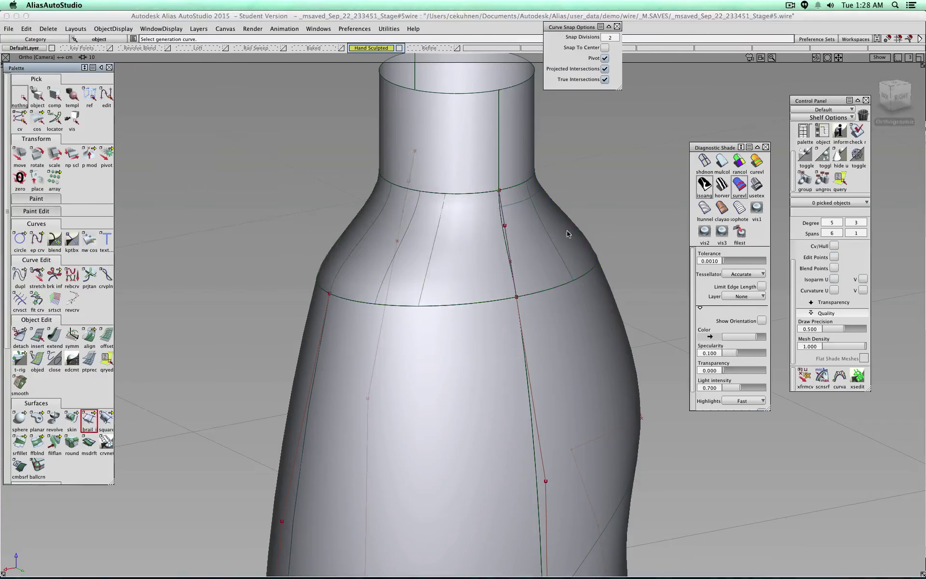
click(541, 217)
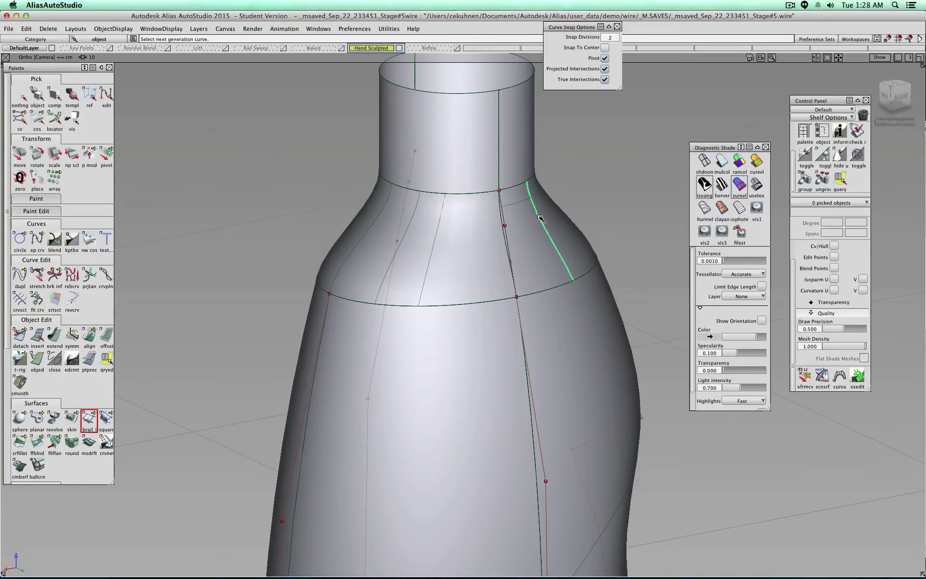
ctrl+shift+drag(621, 217, 601, 222)
click(575, 227)
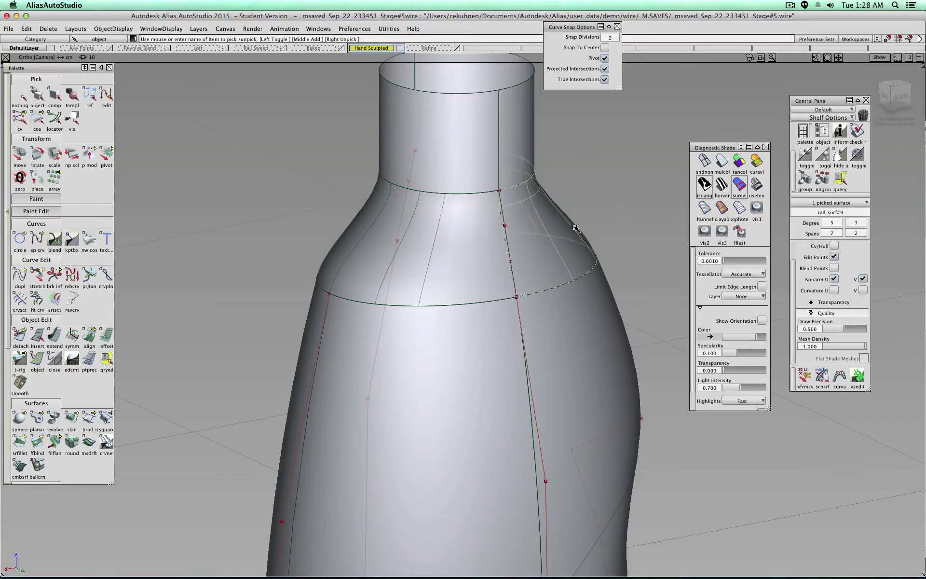
click(90, 420)
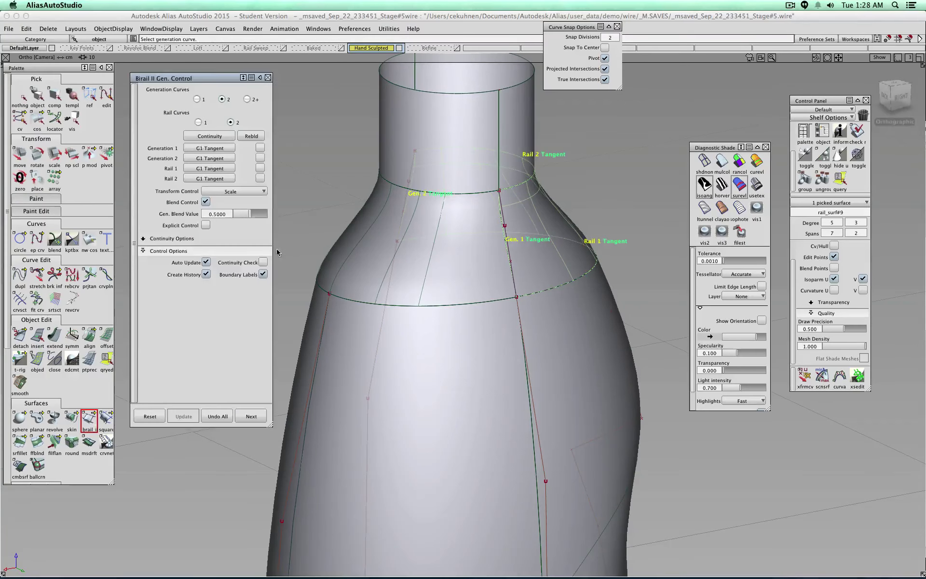
alt+shift+drag(541, 246, 426, 212)
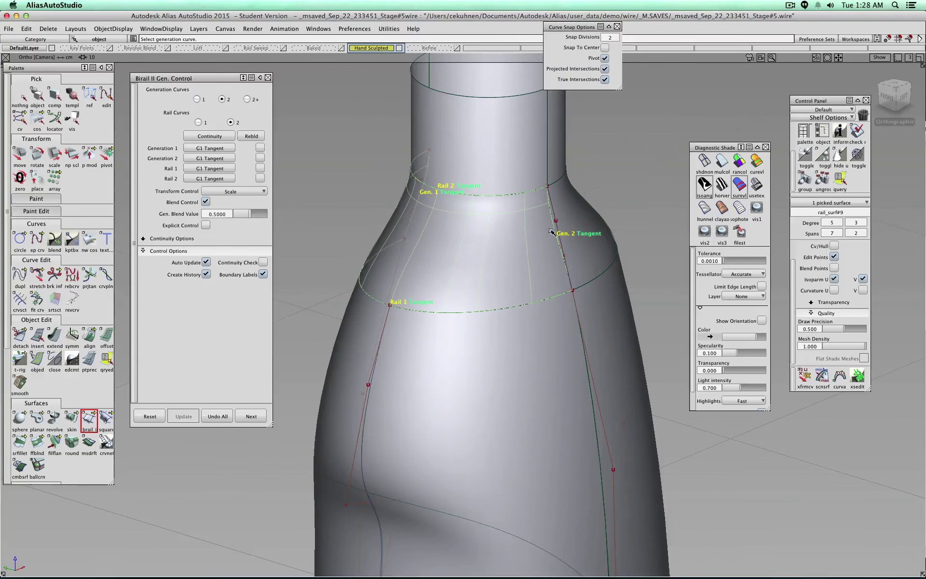
alt+shift+drag(555, 232, 640, 217)
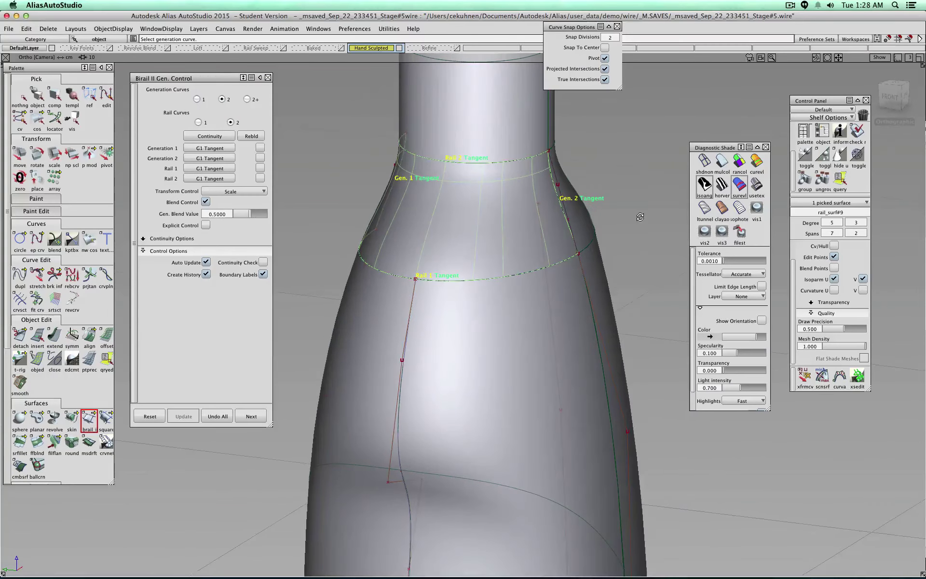
Set the second birail half's Generation 2 and Generation 1 continuity to G2 Curvature.
click(212, 159)
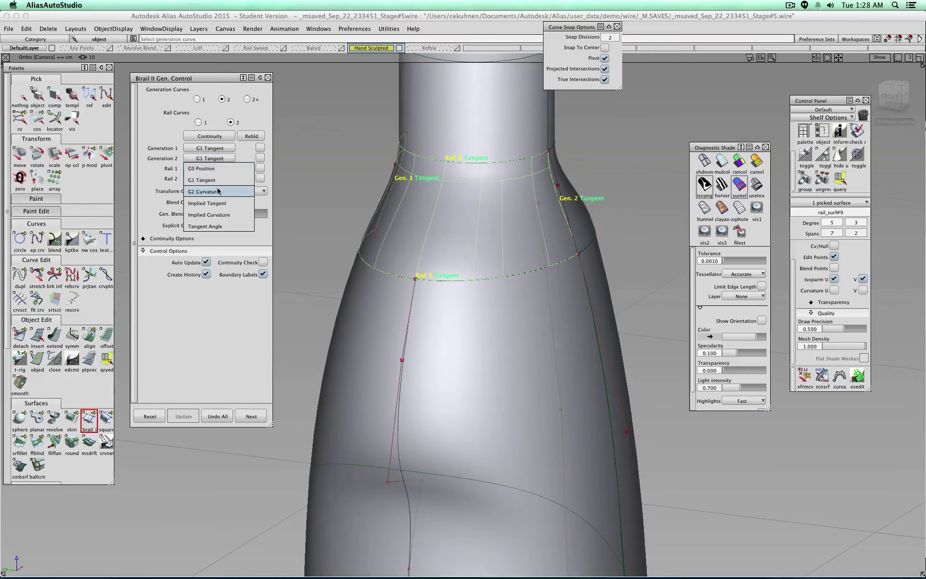
click(219, 191)
click(220, 148)
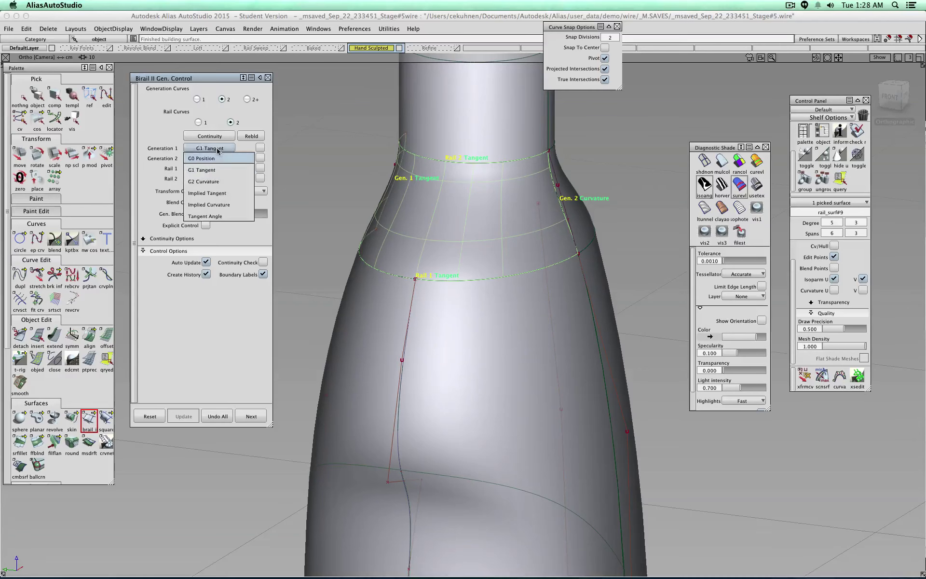
click(222, 182)
alt+shift+drag(494, 198, 736, 176)
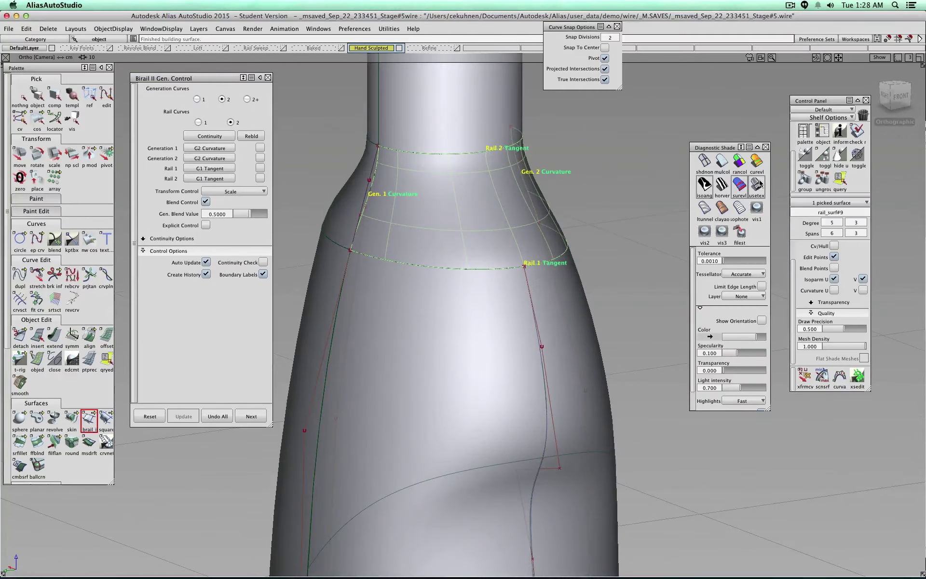
Inspect the birail neck surface with BW Horz zebra stripes, clear the selection and return the whole model to multi-color shading.
click(722, 185)
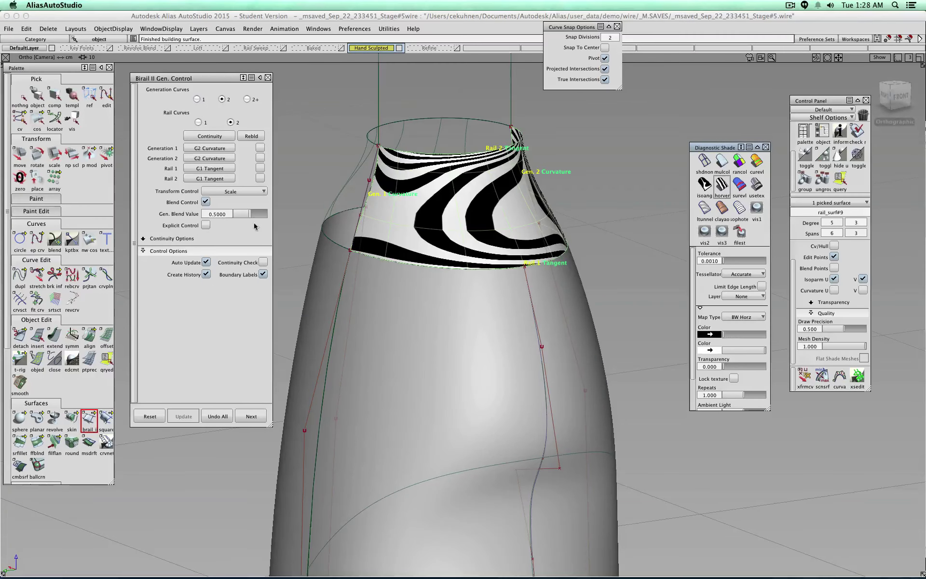
click(37, 95)
click(571, 190)
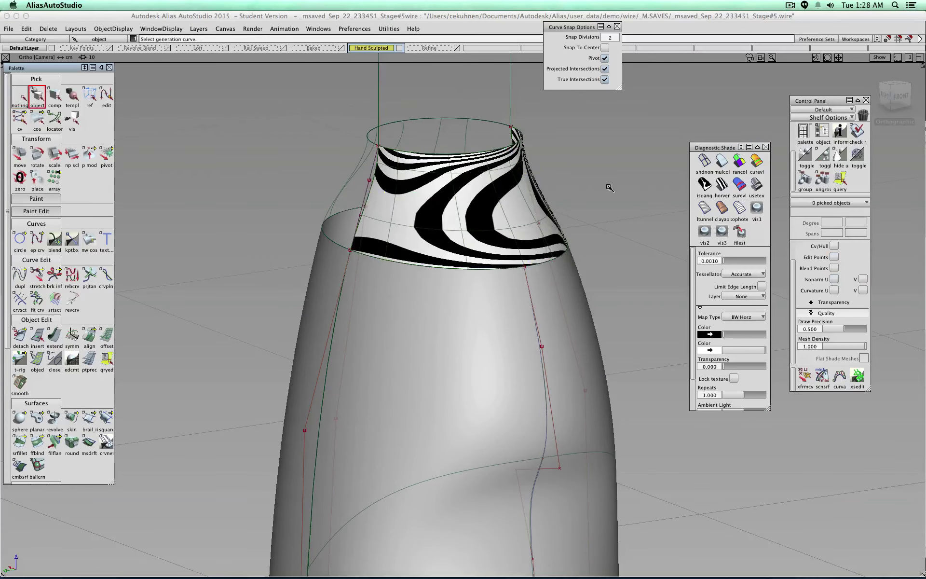
click(722, 162)
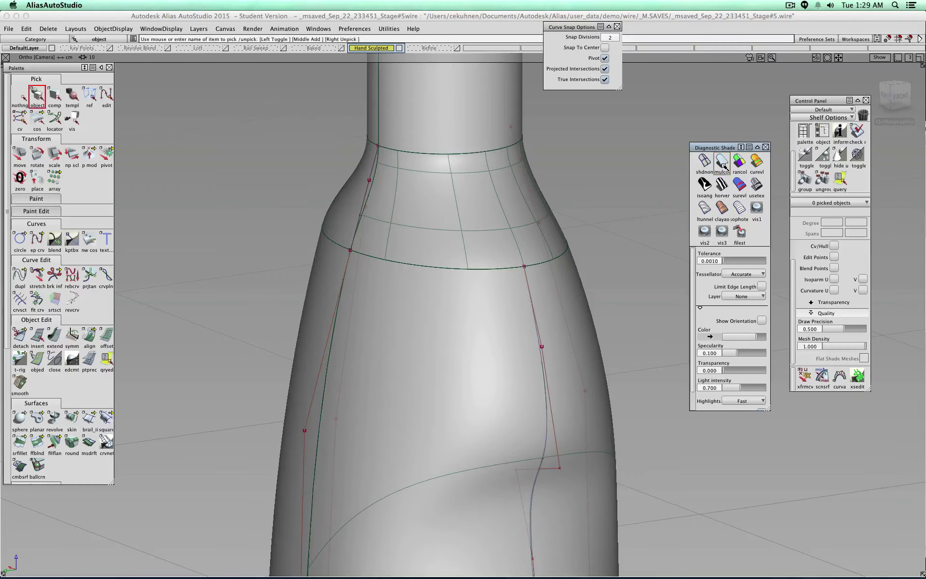
click(722, 185)
alt+shift+right_drag(432, 238, 839, 235)
alt+shift+drag(665, 226, 558, 227)
click(705, 163)
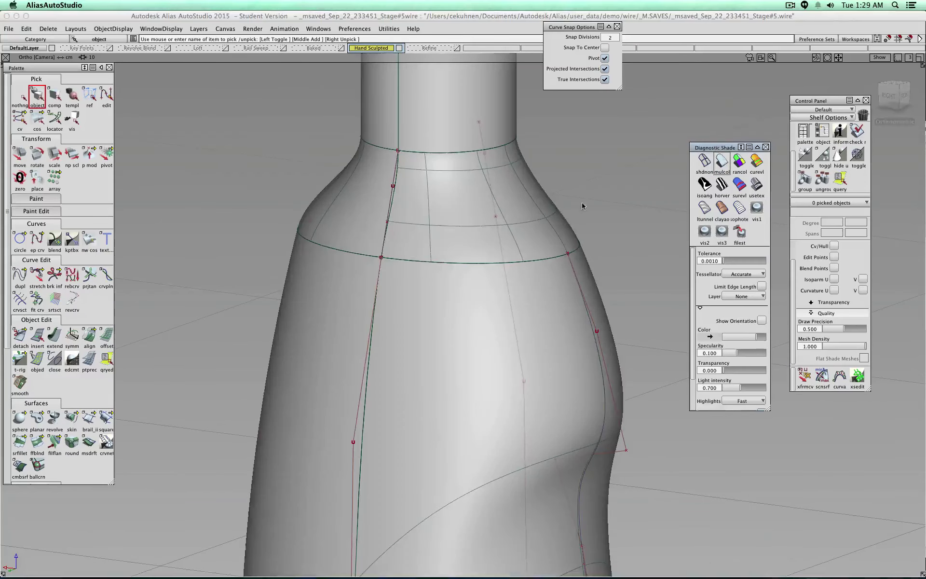
Set up a dynamic section through one half's grip, birail and collar surfaces at Z 17.19, with step size 1 and curvature combs on.
scroll(77, 421, down, 10)
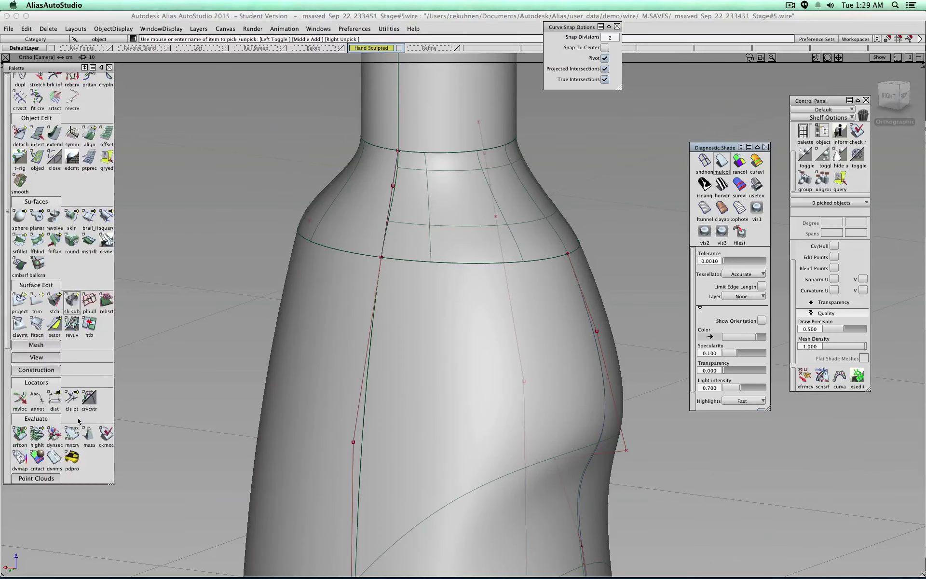
click(55, 432)
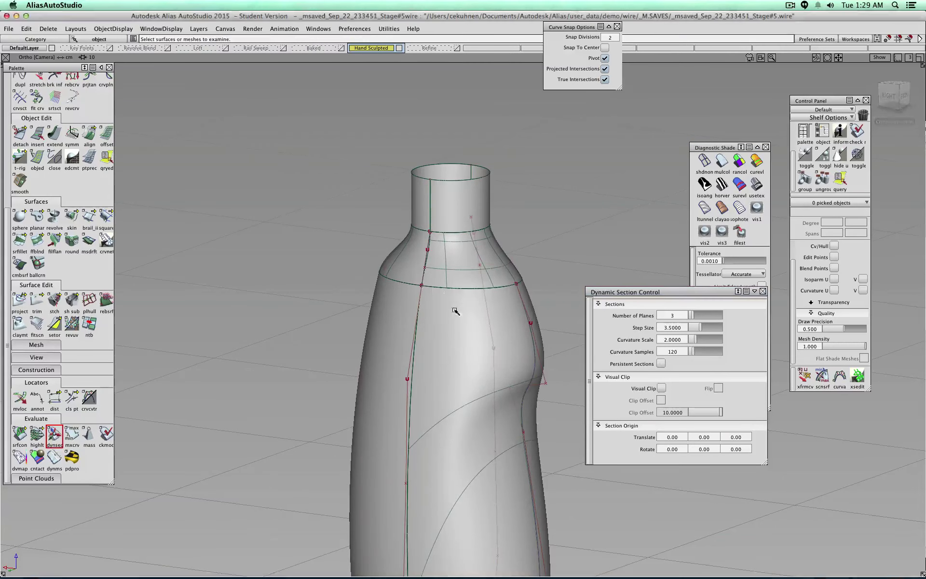
click(459, 272)
click(462, 220)
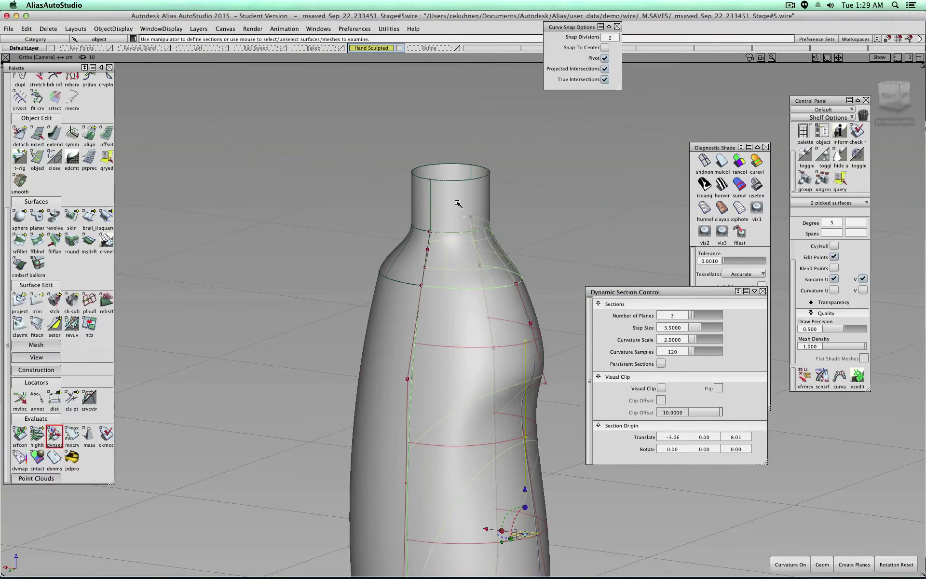
click(458, 203)
drag(524, 490, 524, 236)
drag(698, 329, 696, 328)
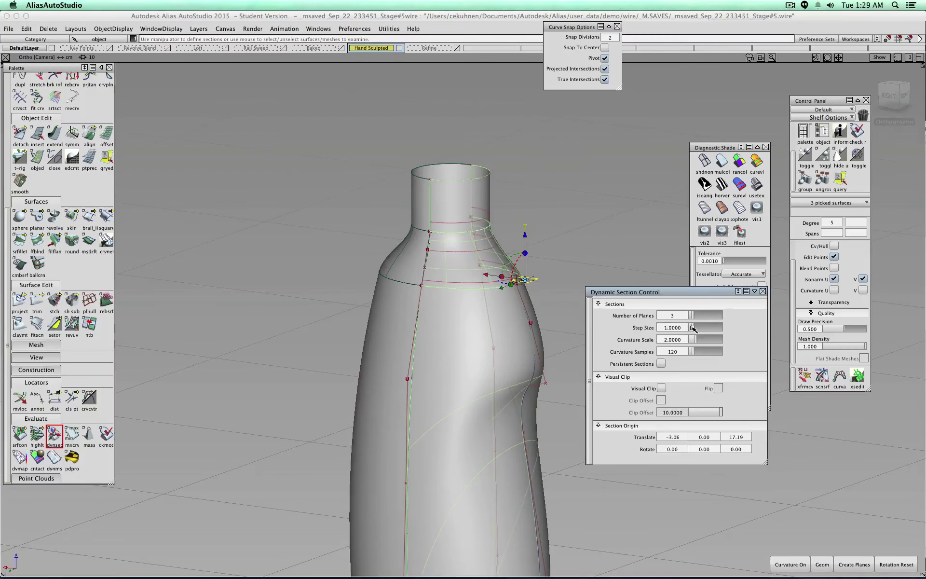
click(796, 566)
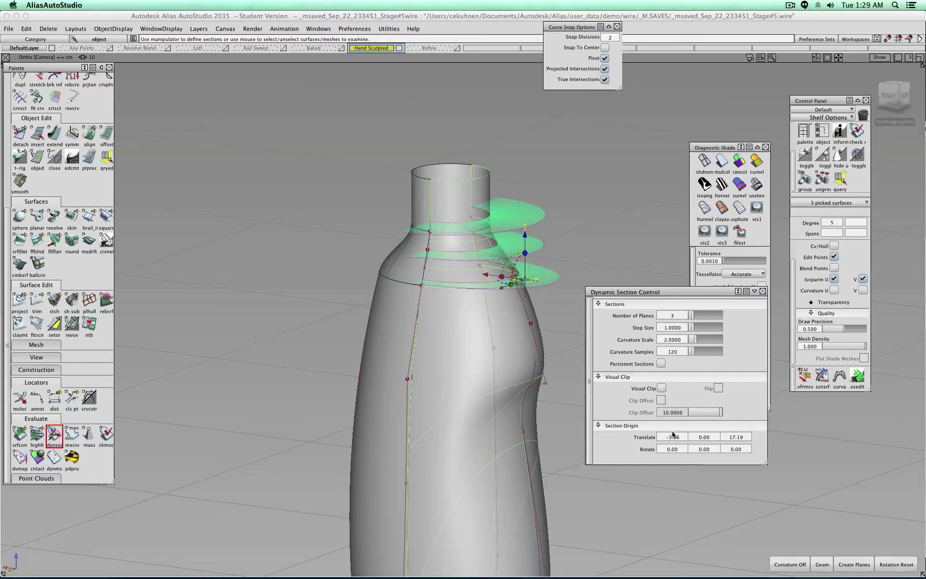
Add the other half's grip, birail and collar surfaces to the dynamic section and move the section origin to Z 16.66.
alt+shift+drag(424, 270, 447, 293)
click(430, 284)
click(430, 243)
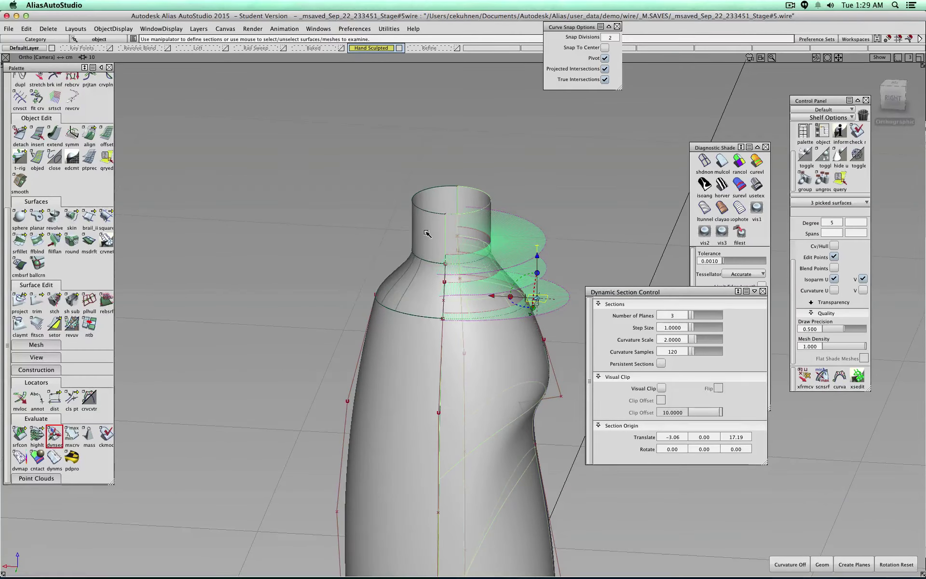
alt+shift+right_drag(475, 291, 565, 271)
drag(587, 245, 591, 269)
alt+shift+middle_drag(607, 165, 607, 235)
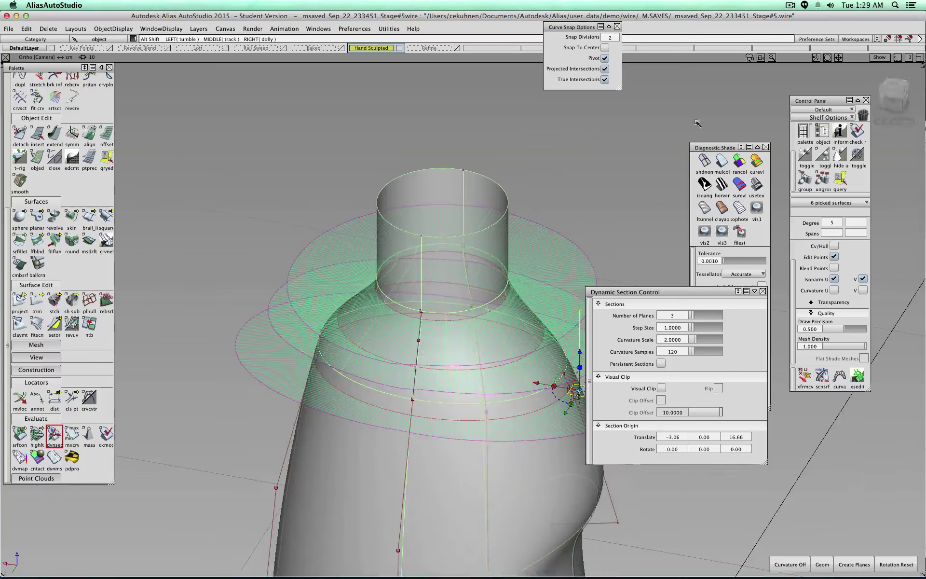
Examine the curvature combs around the neck from above and from several oblique angles.
click(893, 85)
alt+shift+drag(508, 455, 473, 172)
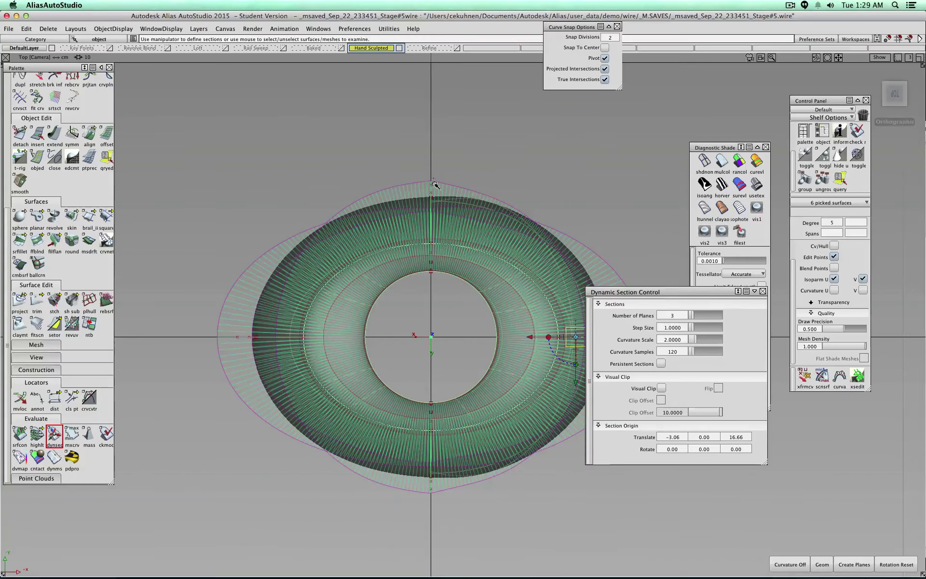
alt+shift+right_drag(433, 185, 430, 167)
alt+shift+drag(436, 147, 310, 294)
alt+shift+drag(504, 250, 405, 338)
alt+shift+drag(514, 281, 534, 170)
alt+shift+middle_drag(534, 170, 543, 359)
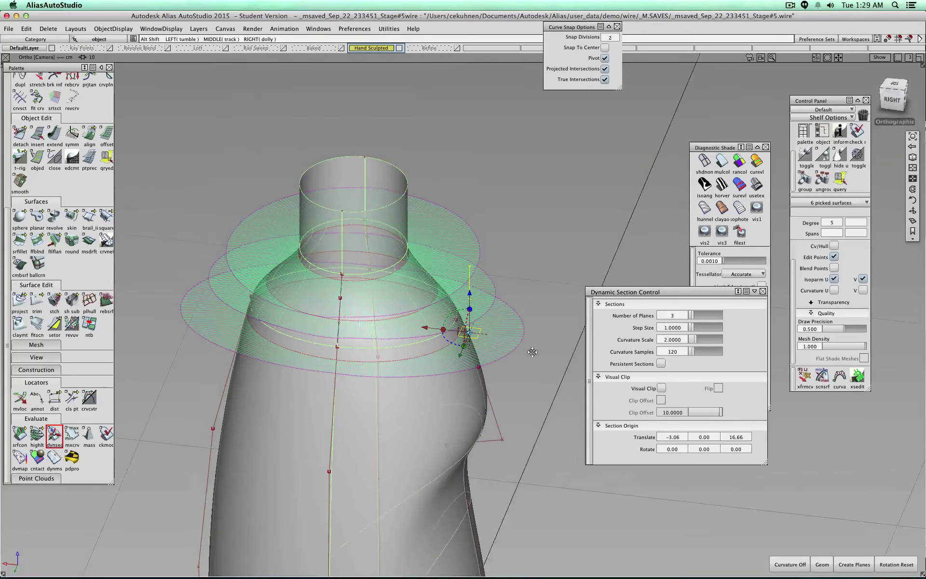
Slide the section planes along the neck through Z 16.31, 17.01 and 17.55 to compare the curvature, and end the dynamic section.
mouse_move(472, 296)
mouse_down()
mouse_move(467, 266)
mouse_move(462, 302)
mouse_up()
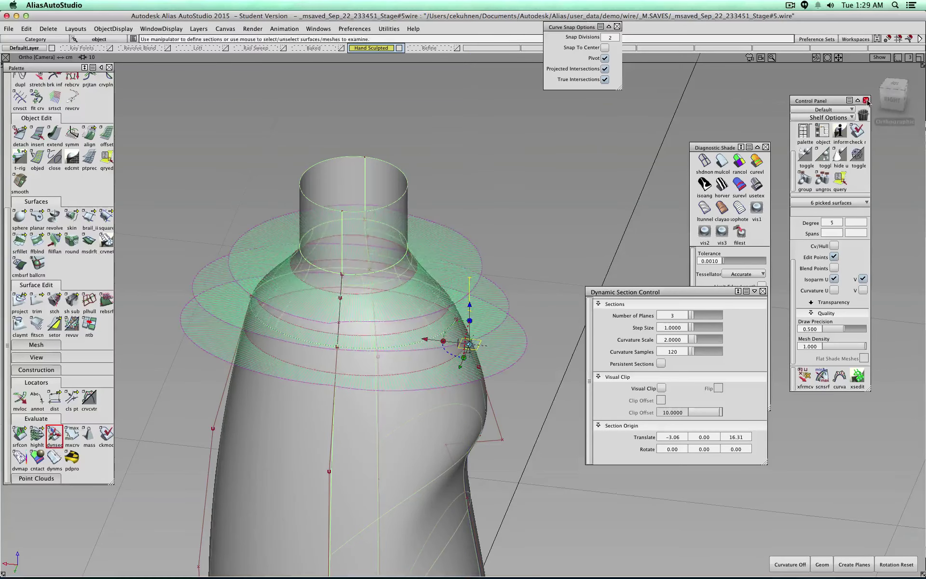
click(892, 100)
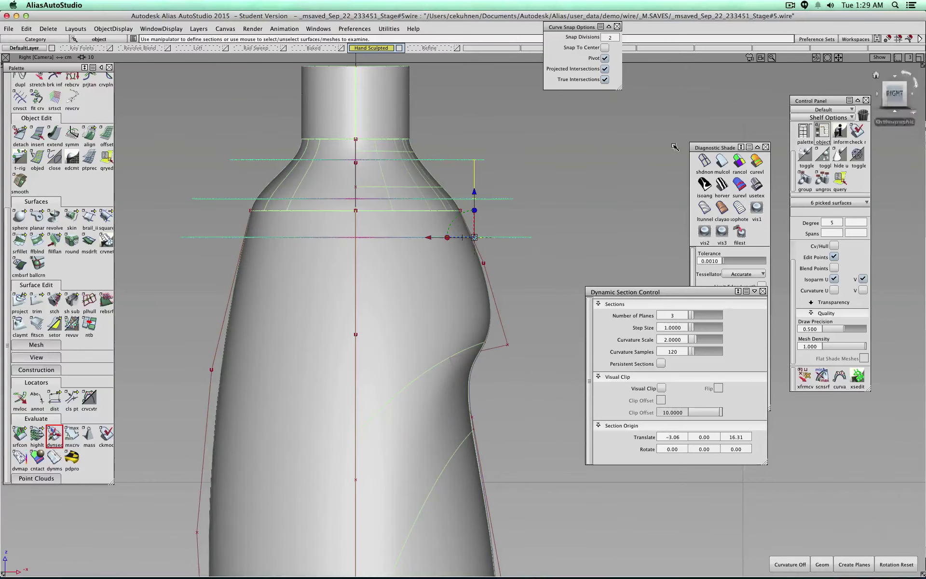
drag(475, 192, 330, 234)
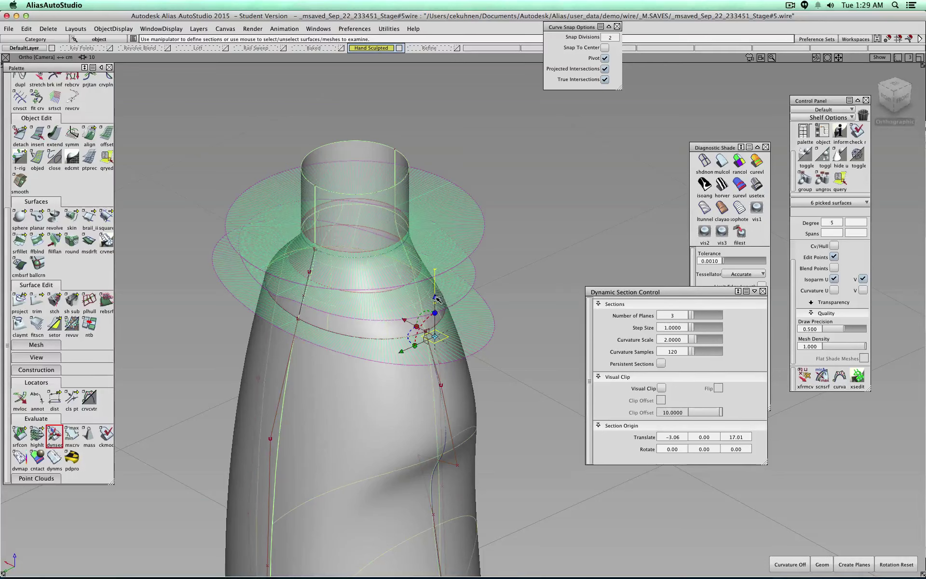
drag(436, 299, 445, 276)
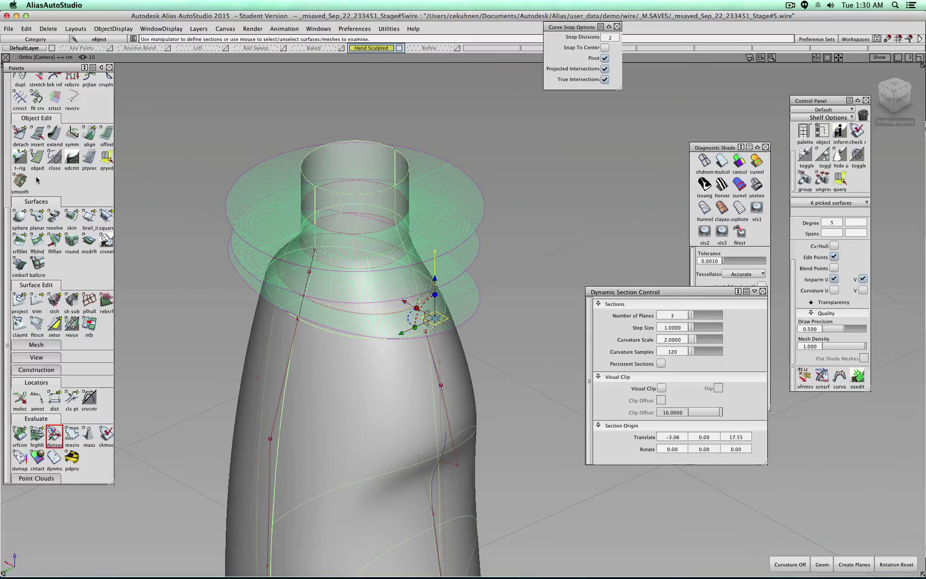
scroll(34, 179, up, 8)
click(20, 96)
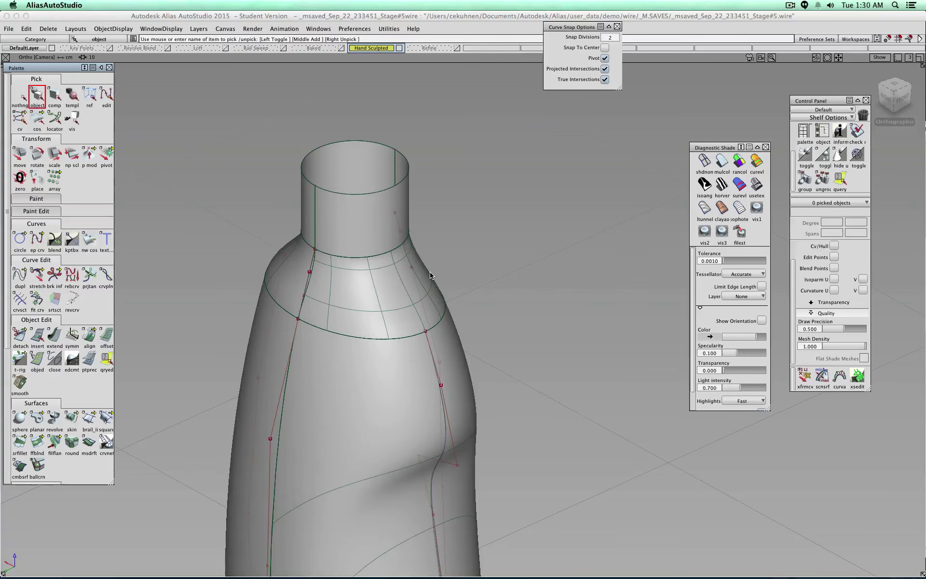
Examine the whole bottle's reflections with the Showroom texture map from several sides and restore the multi-color shading.
mouse_move(540, 374)
alt+shift+mouse_down()
mouse_move(515, 371)
mouse_move(410, 309)
mouse_move(391, 249)
mouse_move(798, 285)
mouse_move(562, 291)
mouse_move(463, 316)
mouse_move(332, 289)
alt+shift+mouse_up()
click(756, 186)
alt+shift+drag(516, 197, 590, 198)
click(880, 100)
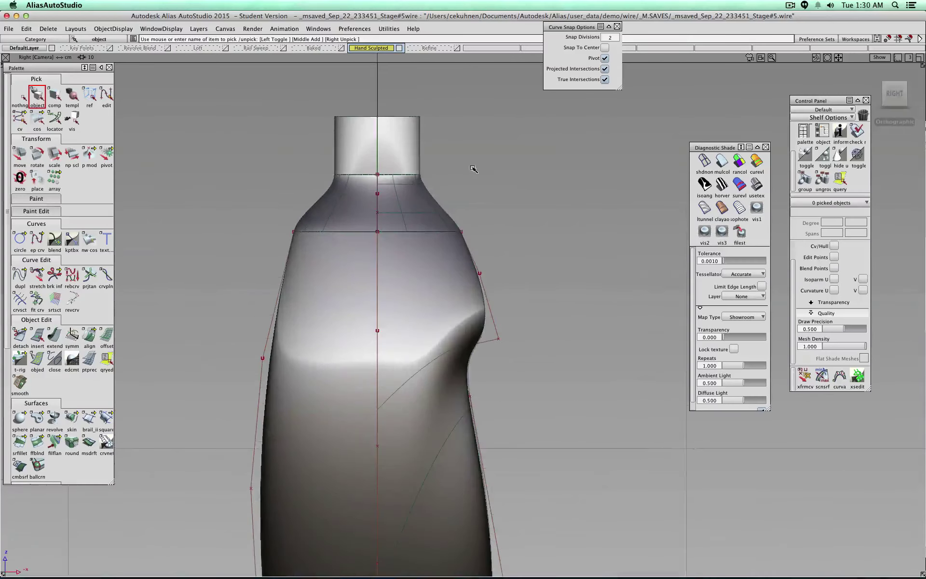
alt+shift+drag(501, 176, 473, 240)
click(893, 93)
alt+shift+right_drag(473, 240, 504, 337)
alt+shift+drag(504, 337, 495, 286)
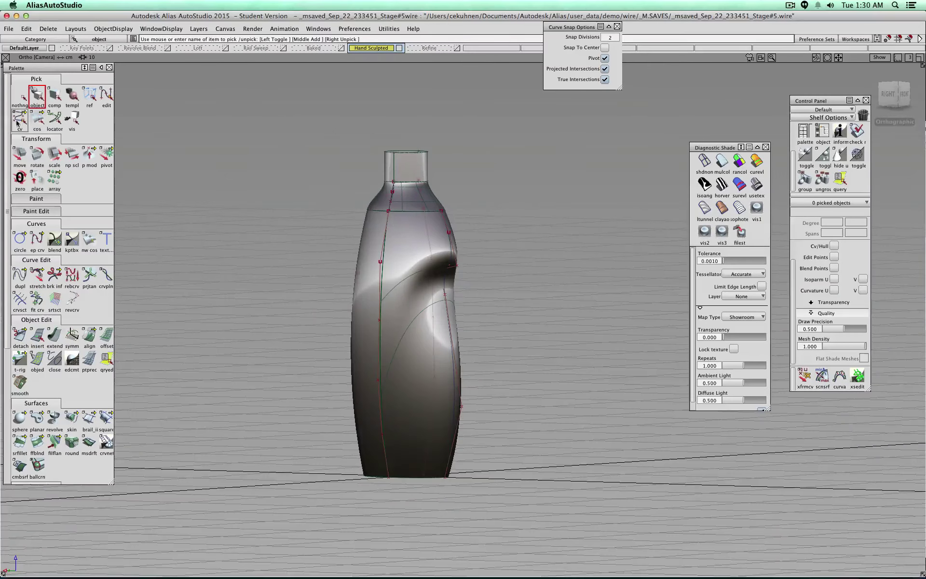
click(722, 161)
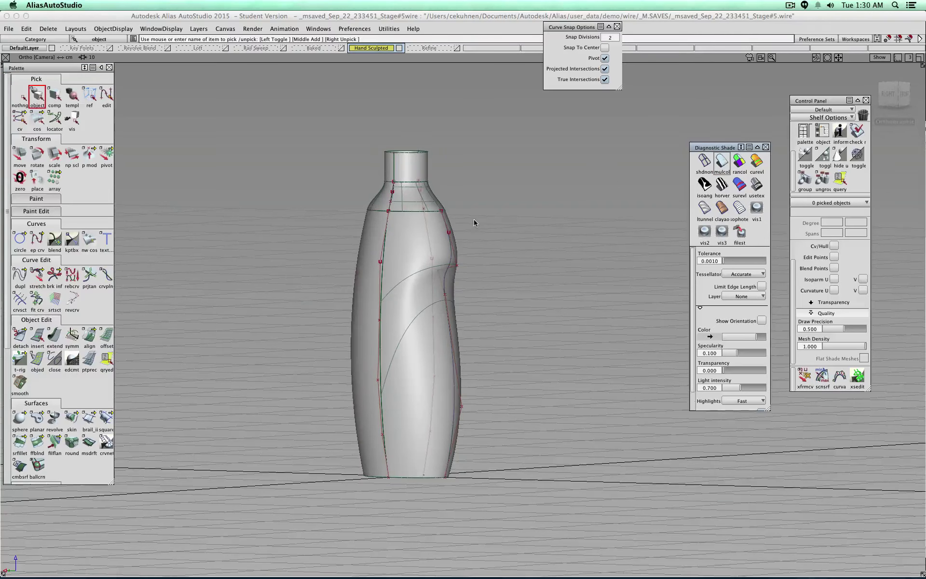
Create a new layer after the Refine layer.
click(457, 47)
click(457, 48)
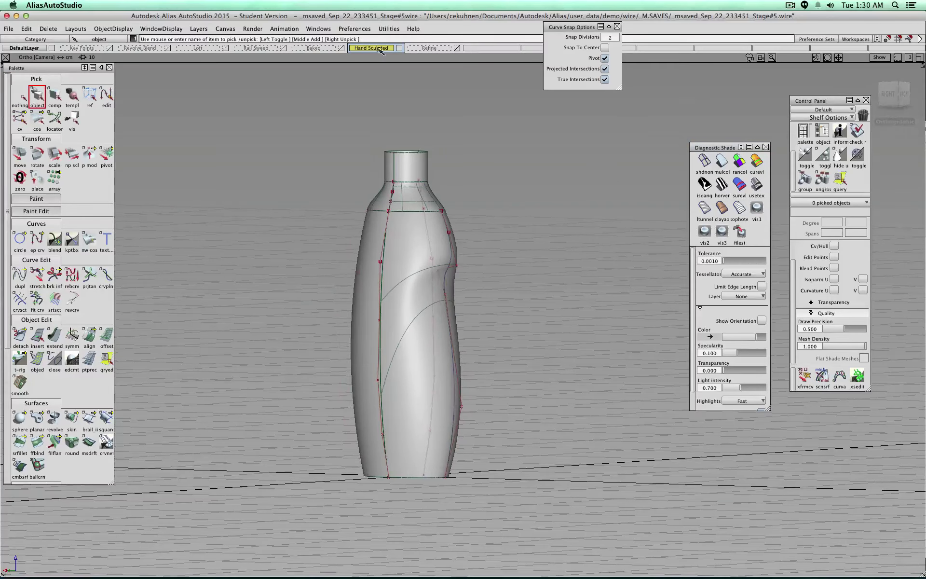
click(226, 30)
click(201, 42)
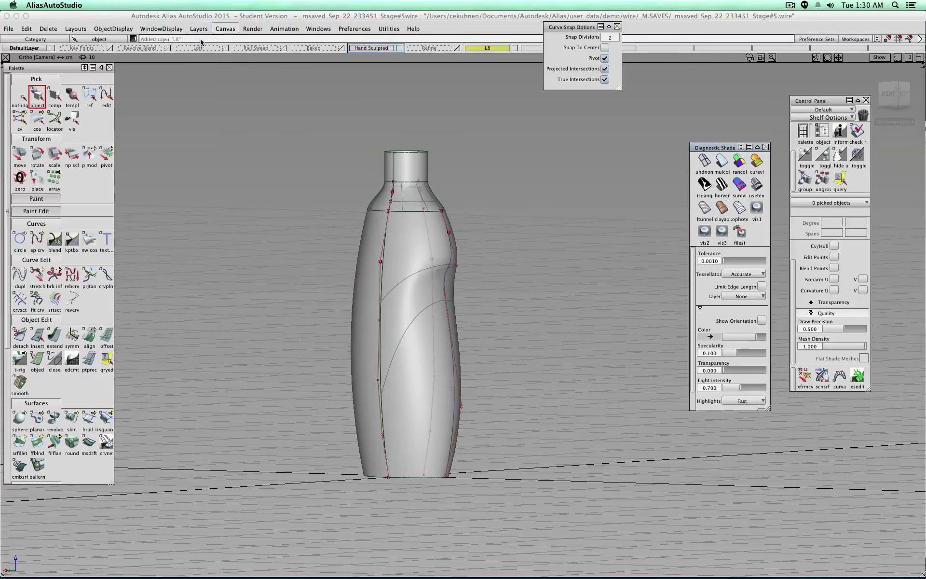
Copy and paste the bottle's six surfaces, and assign the copies to layer L8.
click(28, 96)
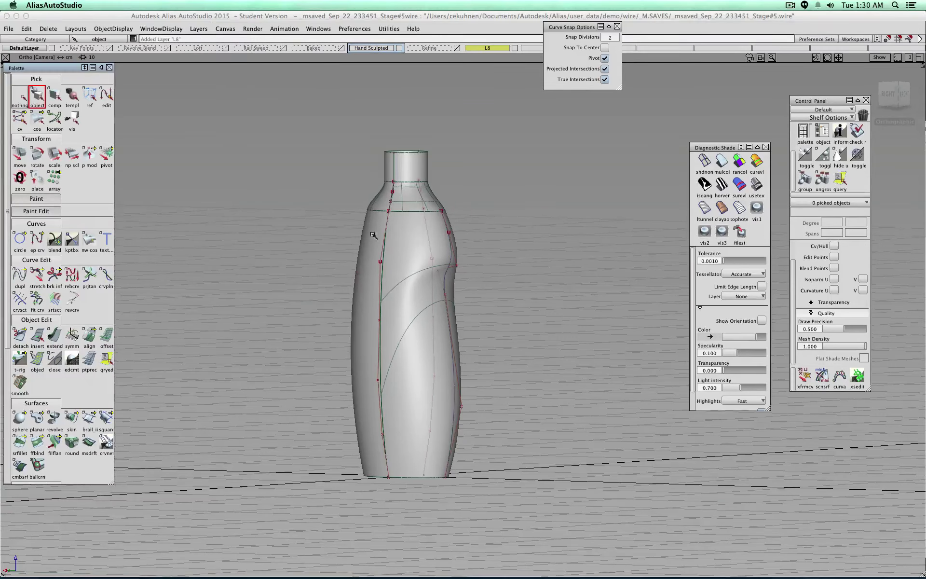
click(389, 244)
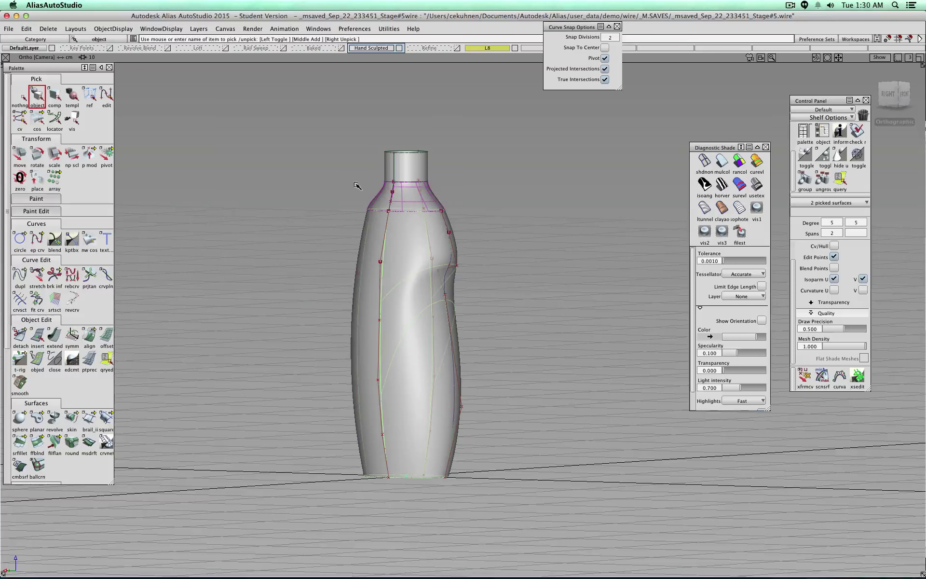
mouse_move(356, 187)
mouse_down()
mouse_move(527, 265)
mouse_move(277, 151)
mouse_move(271, 225)
mouse_move(422, 265)
mouse_up()
click(410, 251)
drag(399, 220, 420, 206)
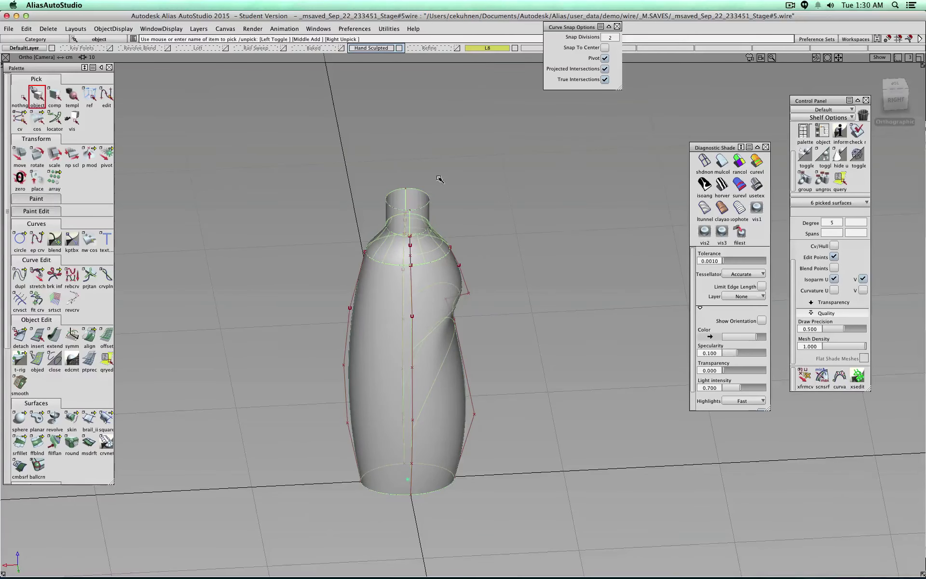
click(483, 49)
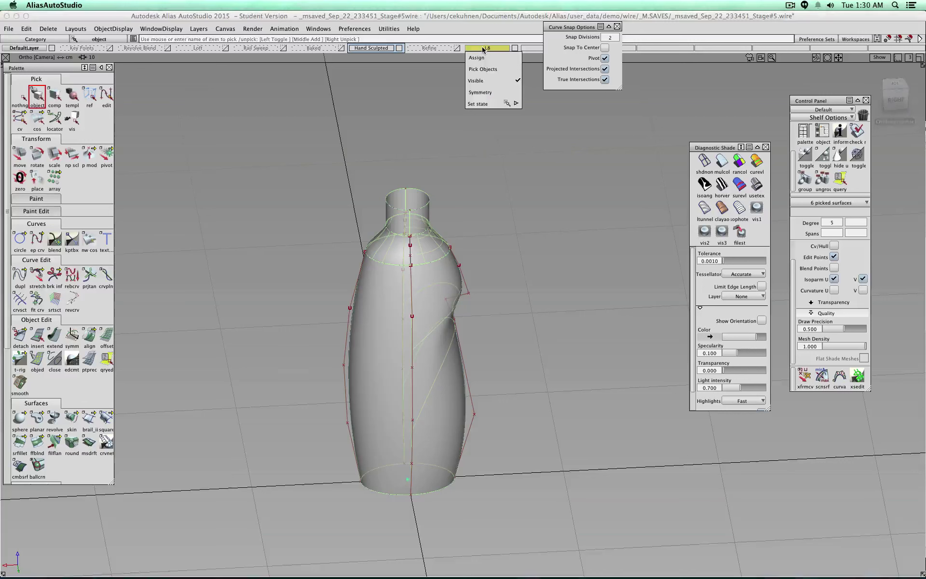
click(319, 141)
key(super+c)
key(super+v)
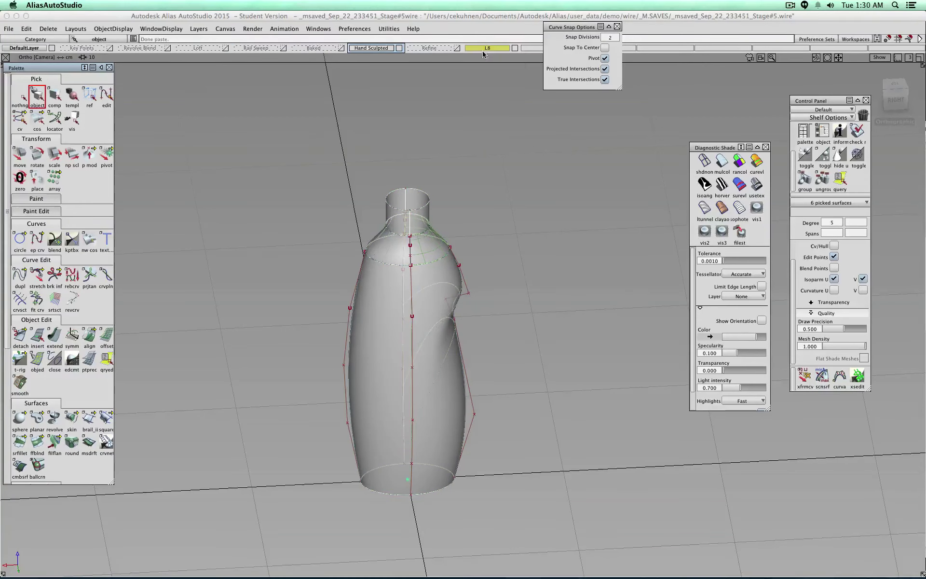
click(482, 49)
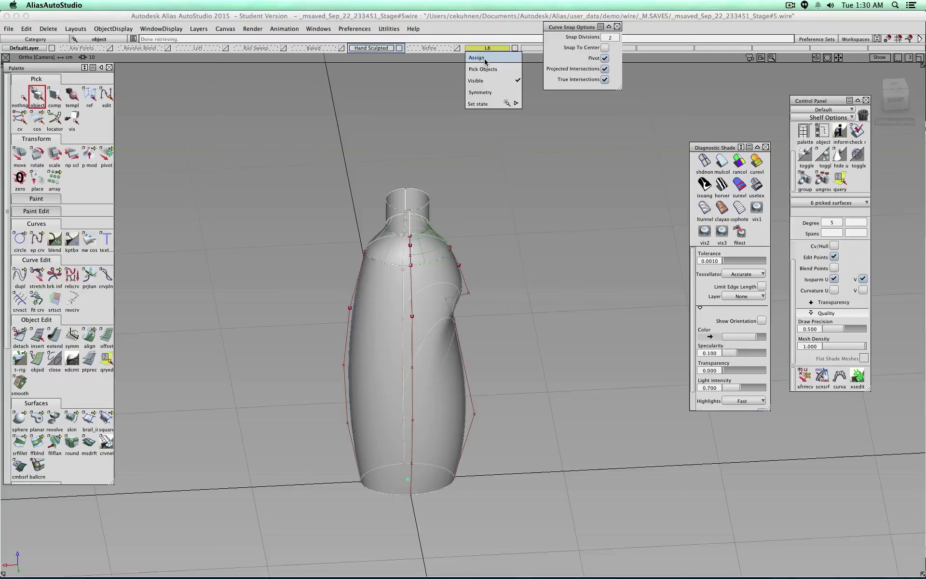
click(485, 58)
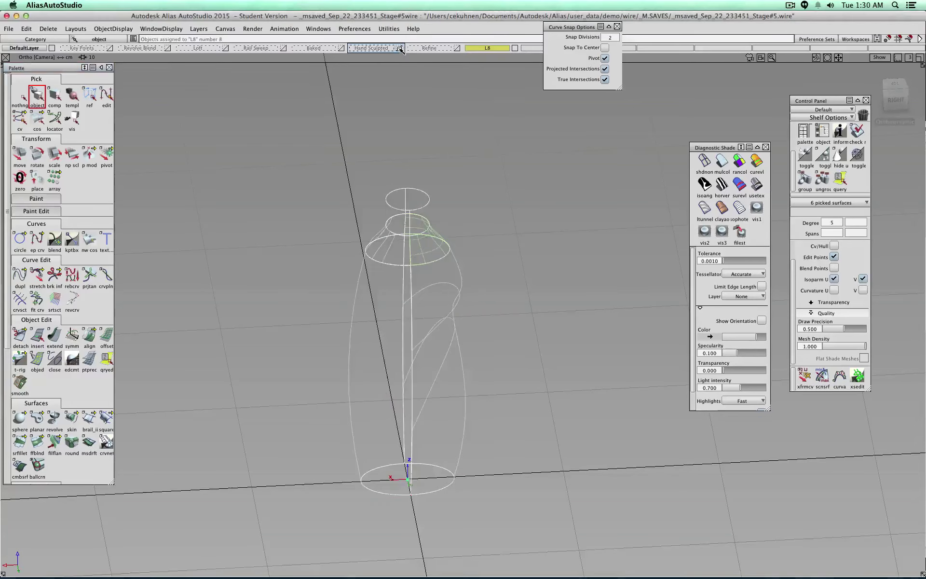
Apply multi-color diagnostic shading to the copied surfaces and leave nothing picked.
click(738, 163)
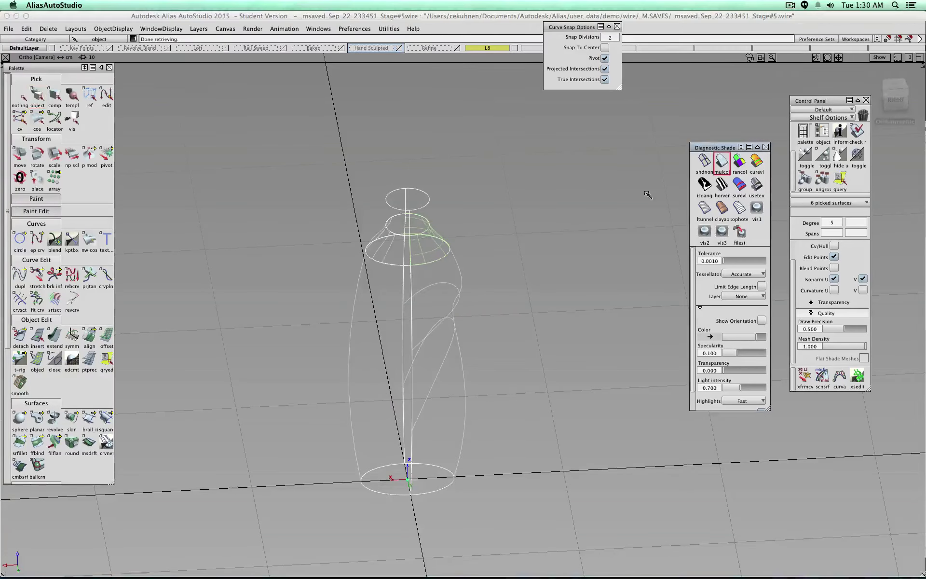
click(27, 103)
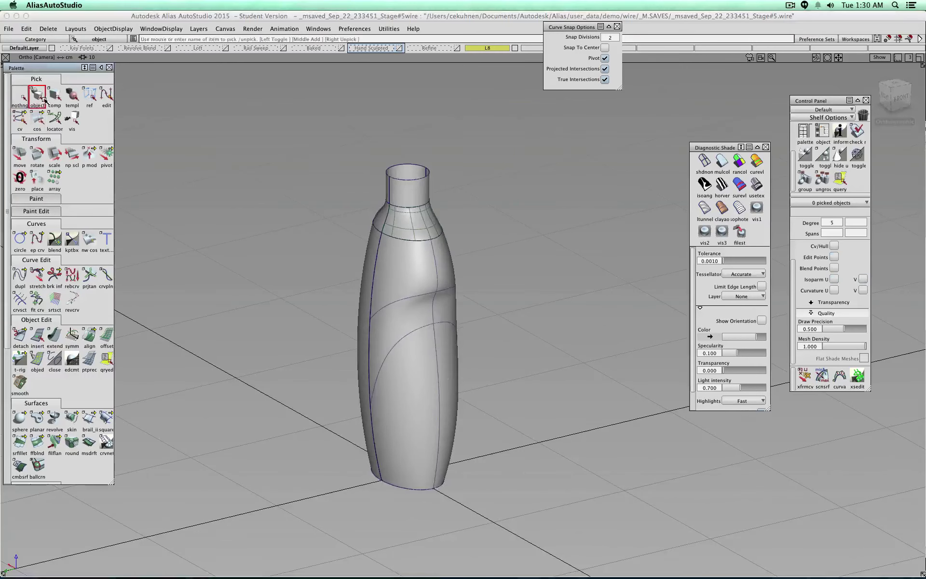
click(416, 233)
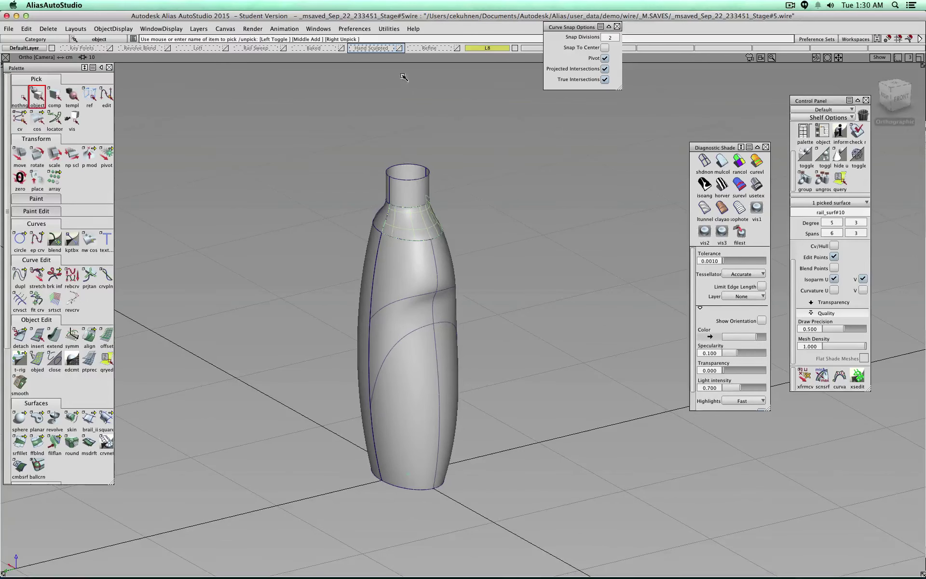
click(21, 97)
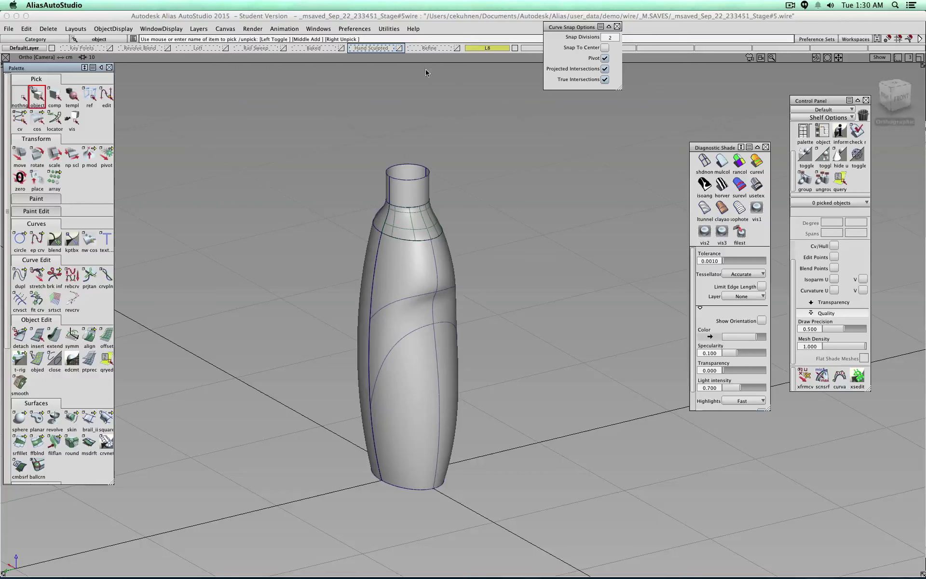
Make L8 the active layer and hide the Hand Sculpted layer.
click(391, 45)
click(514, 48)
click(514, 47)
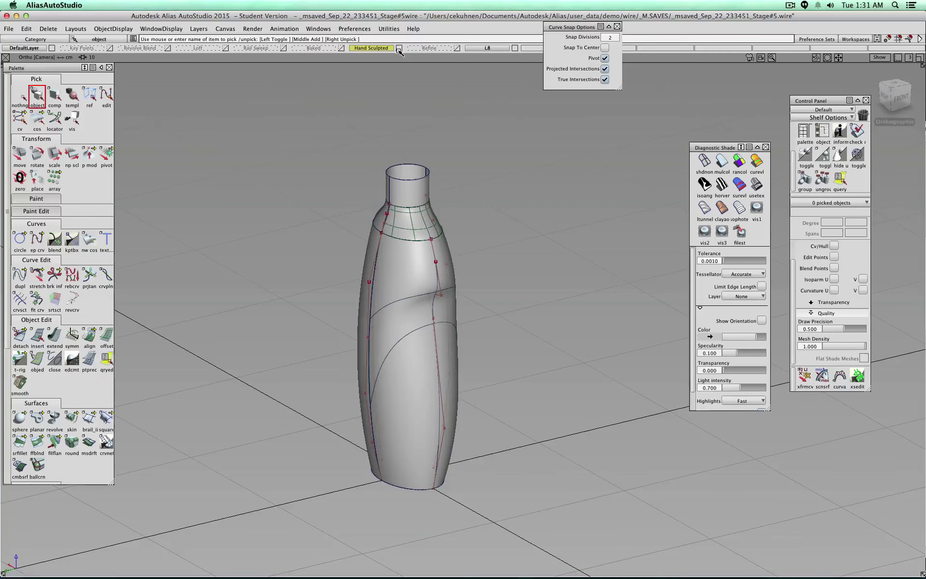
click(485, 48)
click(399, 49)
Delete the copied transition surface between the collar and the grip body.
alt+shift+right_drag(405, 193, 463, 240)
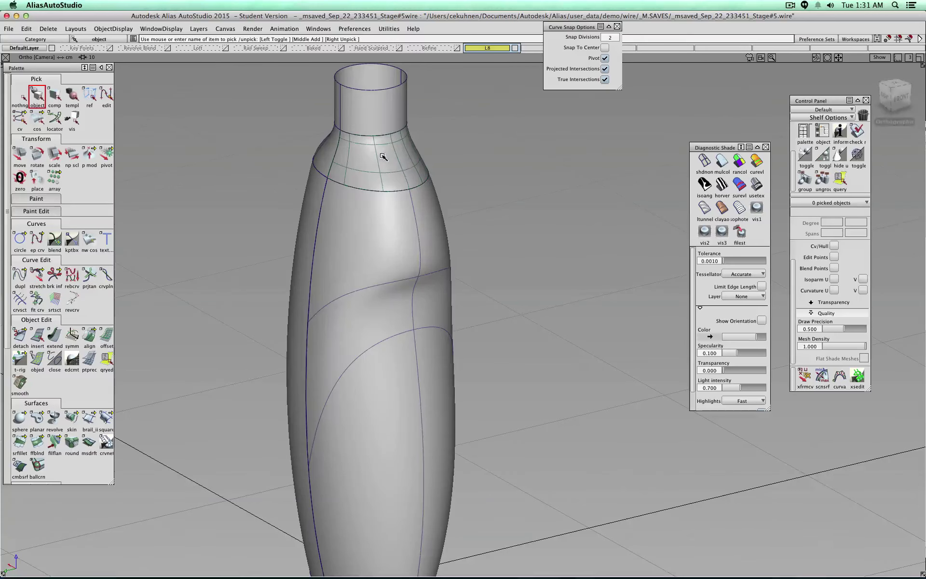
click(384, 157)
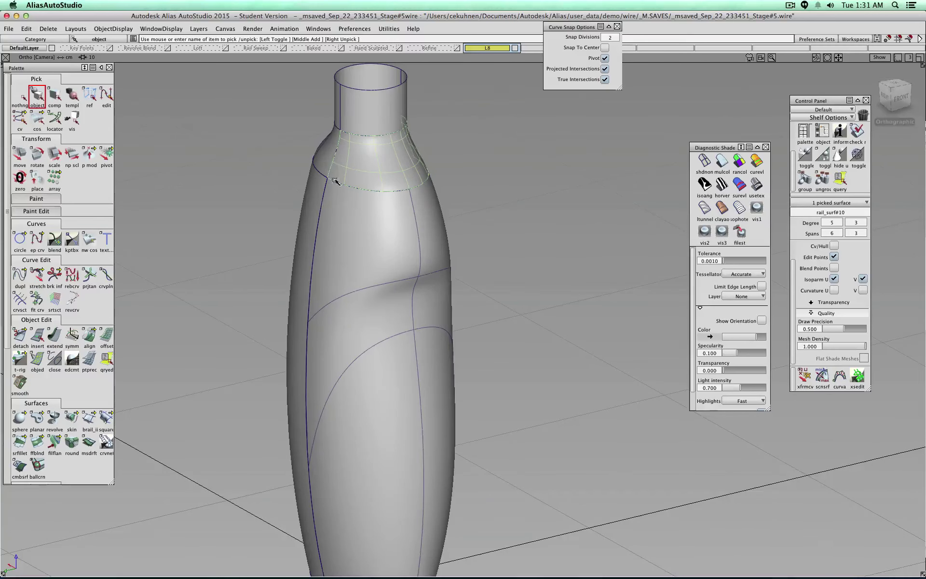
key(Delete)
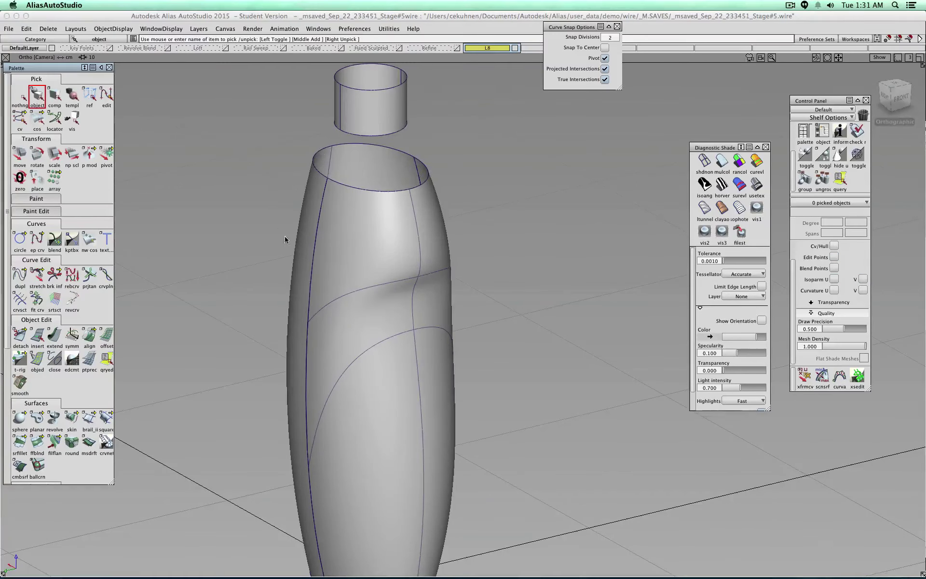
Try to attach the two copied body halves along their side seam, undo the attach, and restore the multi-color shading.
alt+shift+drag(323, 155, 469, 238)
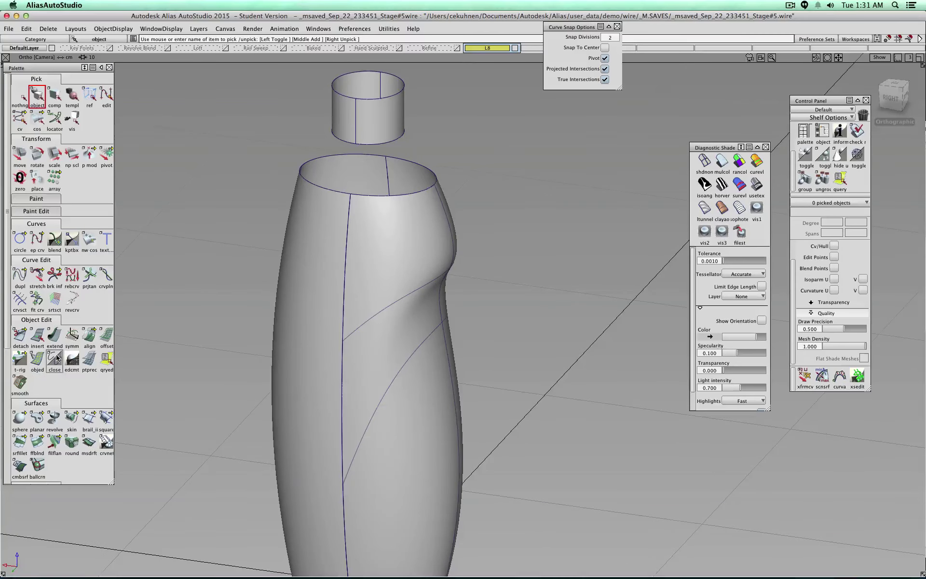
mouse_move(20, 337)
mouse_down()
mouse_move(38, 338)
mouse_move(20, 338)
mouse_up()
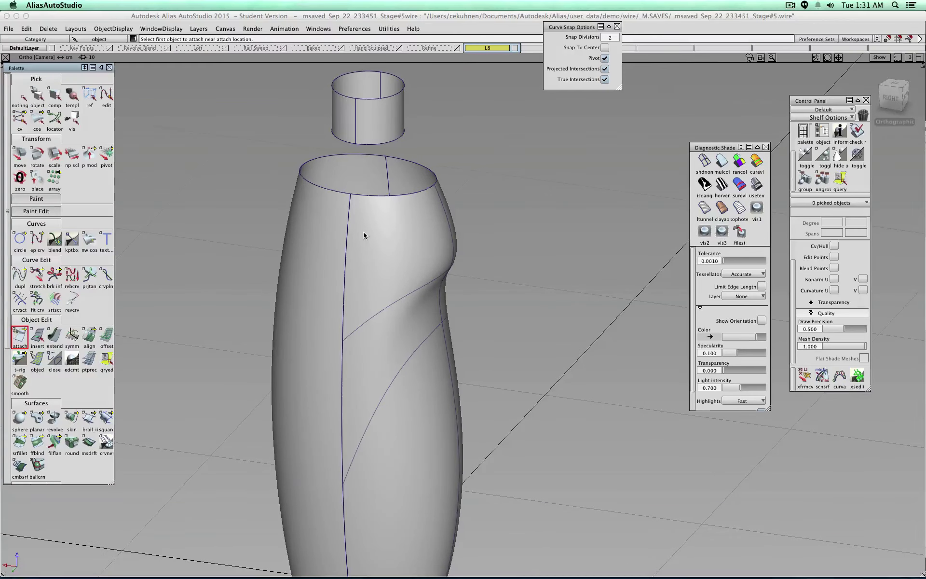
click(351, 224)
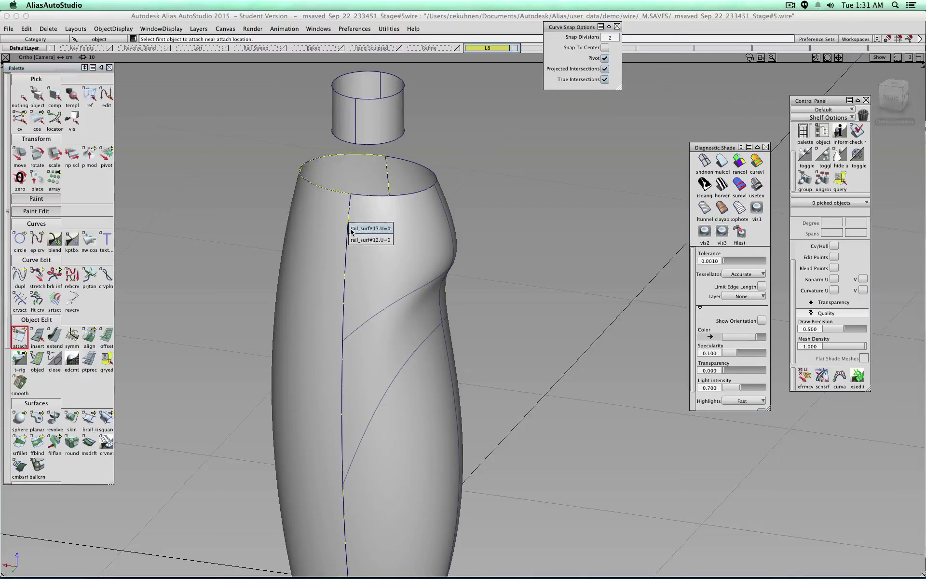
click(350, 225)
click(350, 225)
click(351, 241)
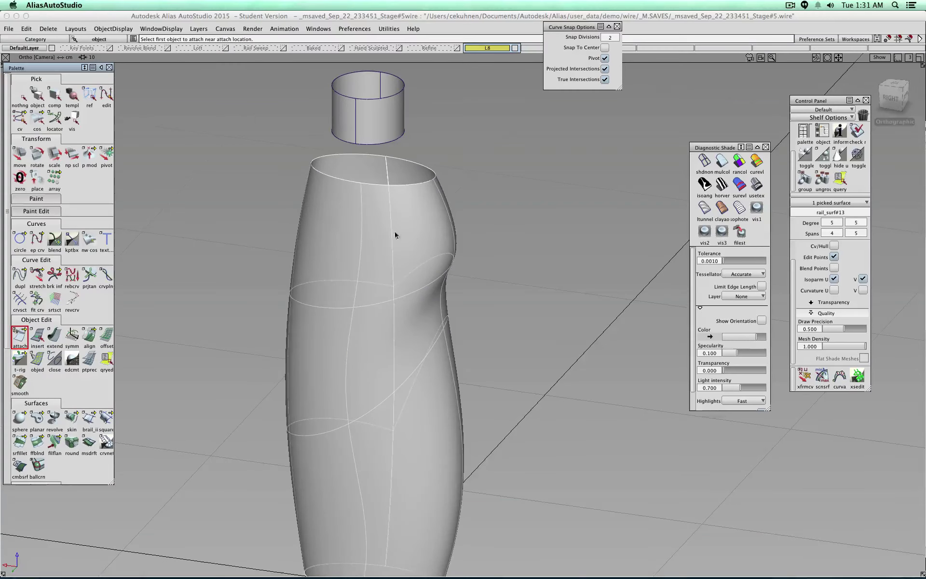
alt+shift+drag(480, 235, 330, 254)
key(super+z)
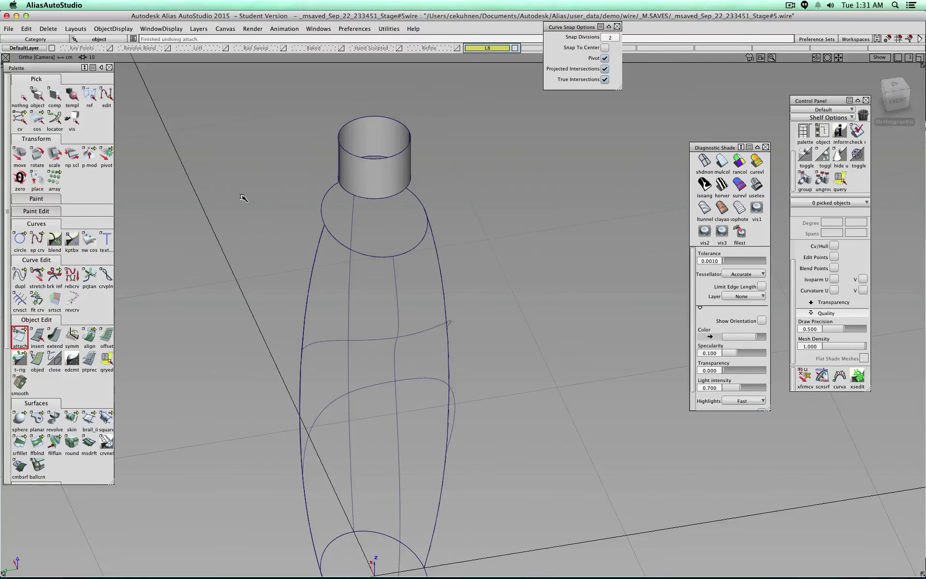
click(722, 164)
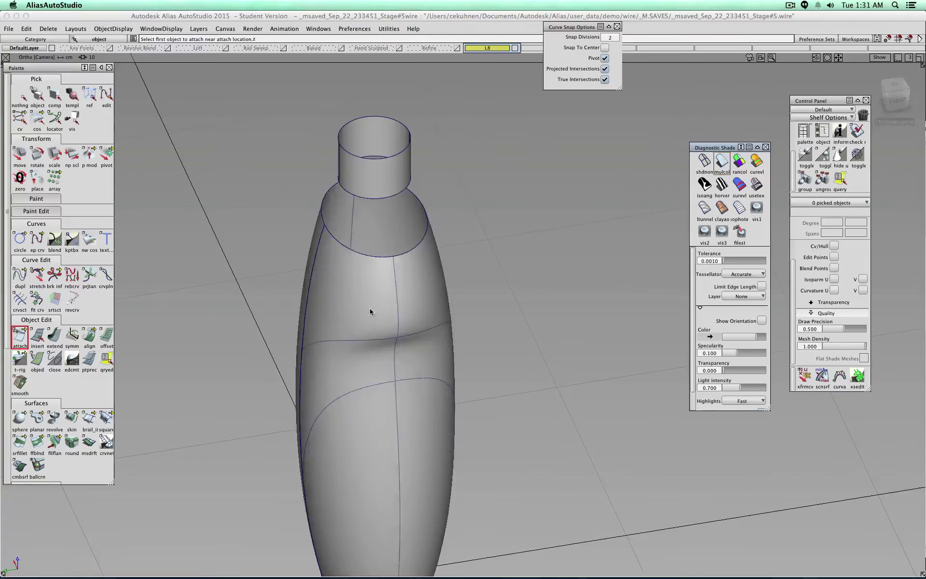
Delete the copied body halves and collar from layer L8.
mouse_move(347, 312)
alt+shift+mouse_down()
mouse_move(626, 262)
mouse_move(436, 265)
alt+shift+mouse_up()
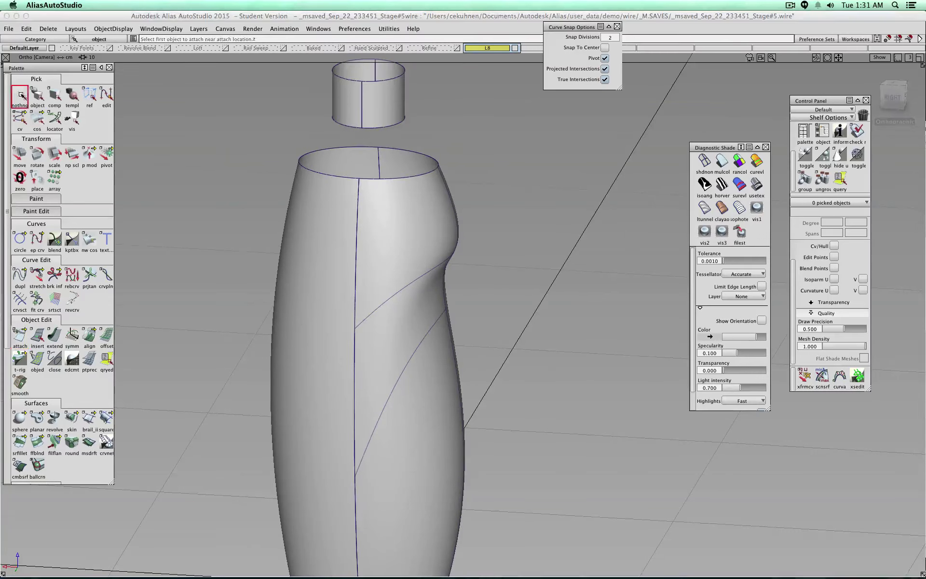
click(38, 96)
click(306, 215)
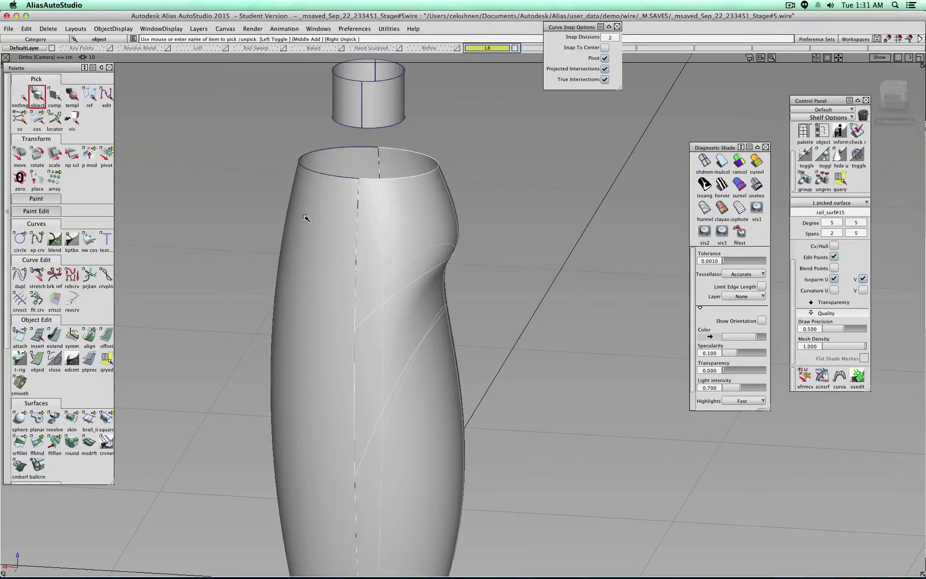
key(Delete)
click(390, 97)
key(Delete)
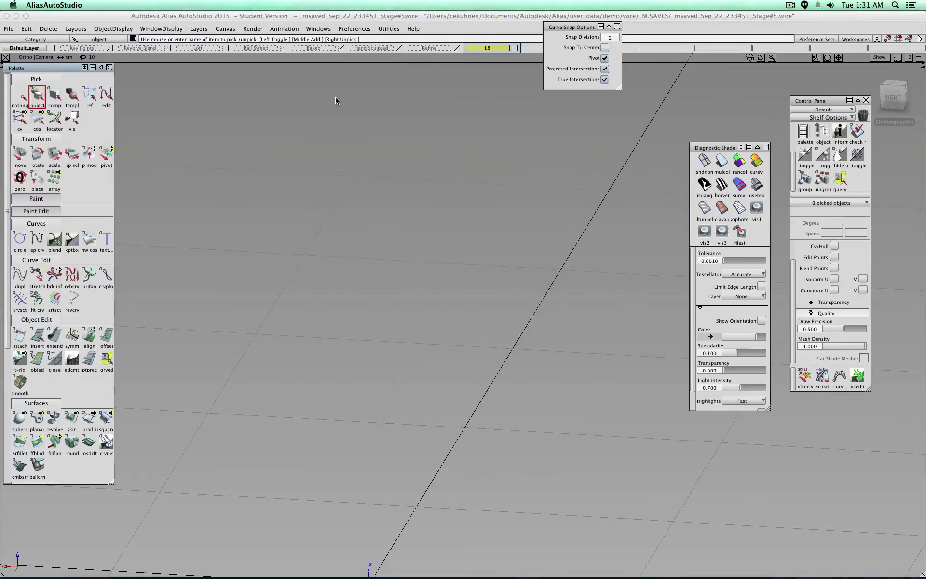
Show the Refine layer to compare its curves with the Hand Sculpted layer, and leave Hand Sculpted visible with Refine hidden.
click(460, 47)
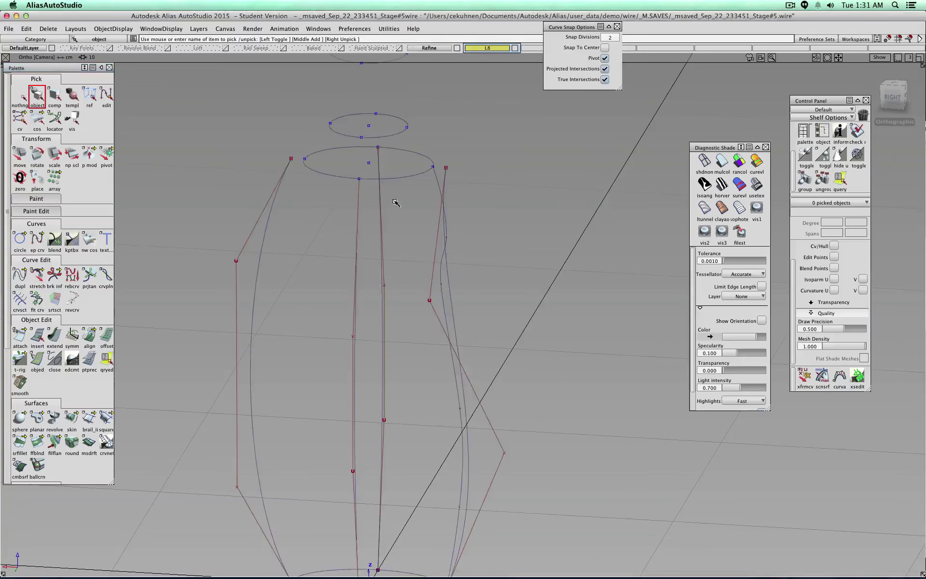
alt+shift+right_drag(396, 200, 415, 197)
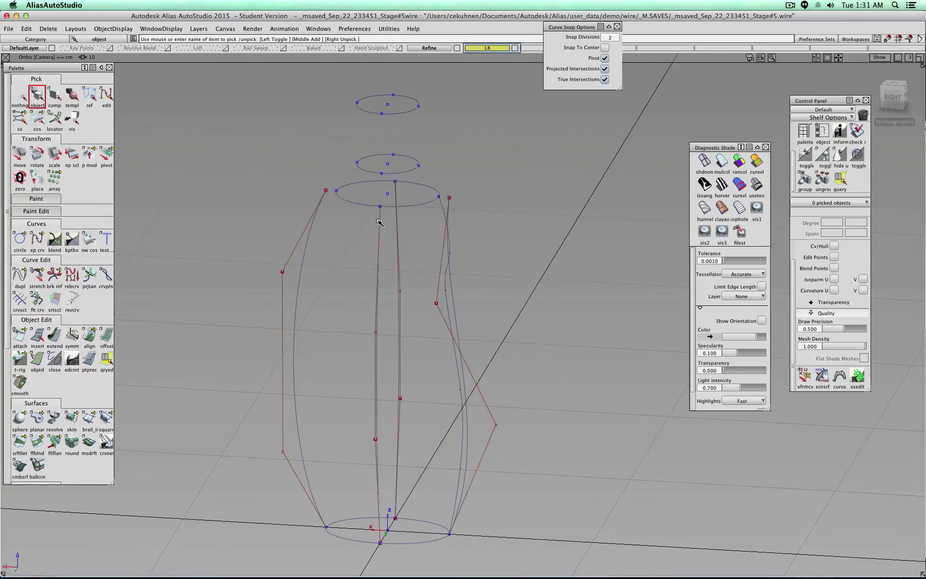
click(400, 48)
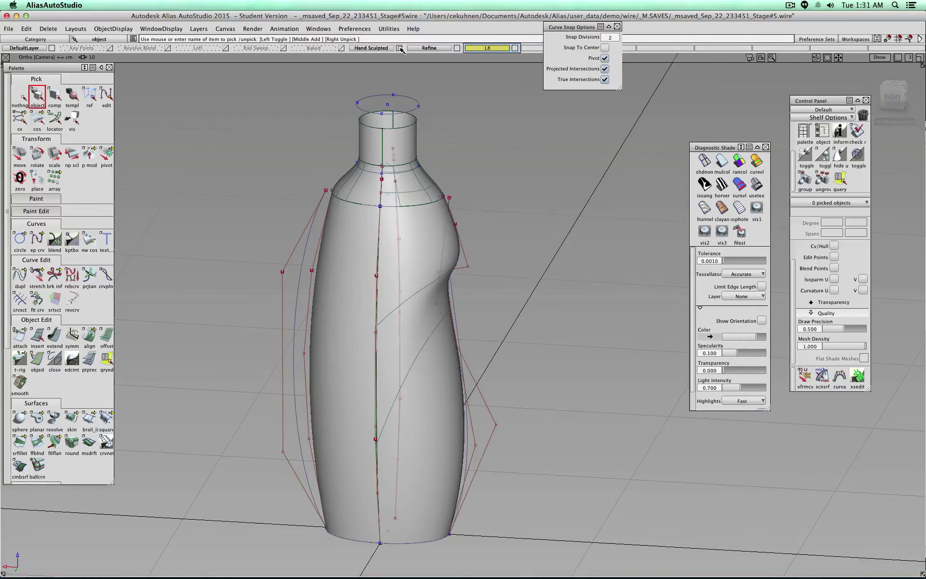
click(400, 48)
click(400, 48)
click(456, 48)
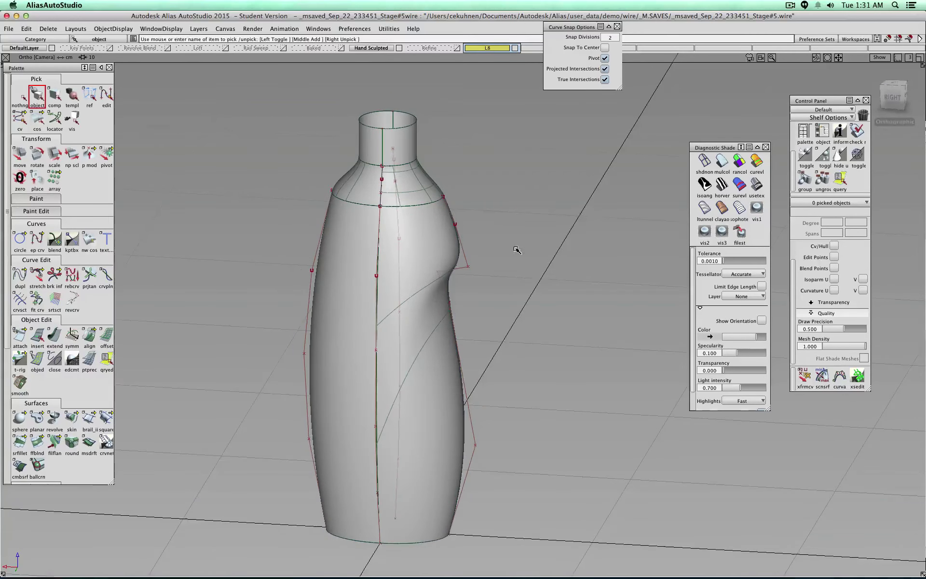
Check the degree and spans of the profile curve along the grip recess, and clear the selection.
alt+shift+drag(523, 249, 463, 266)
click(463, 269)
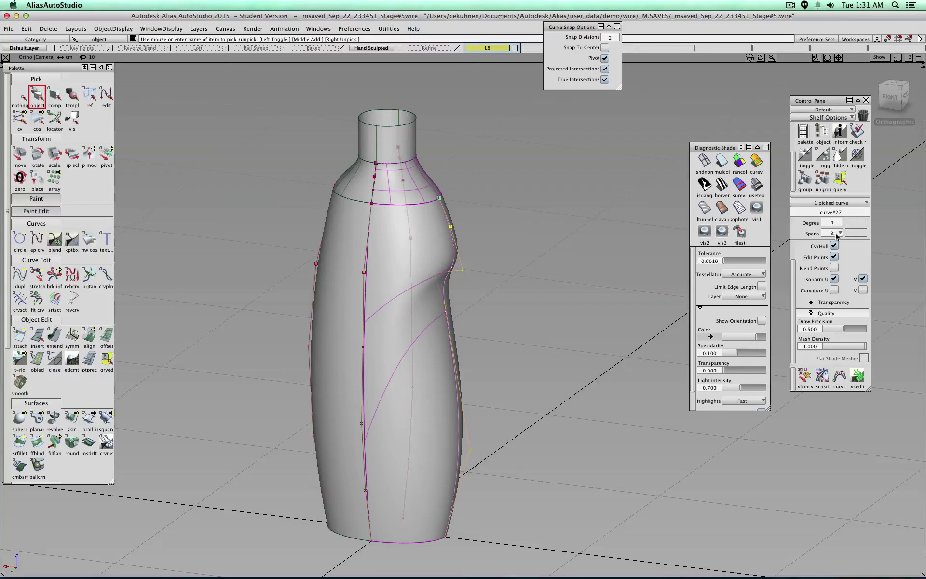
click(20, 99)
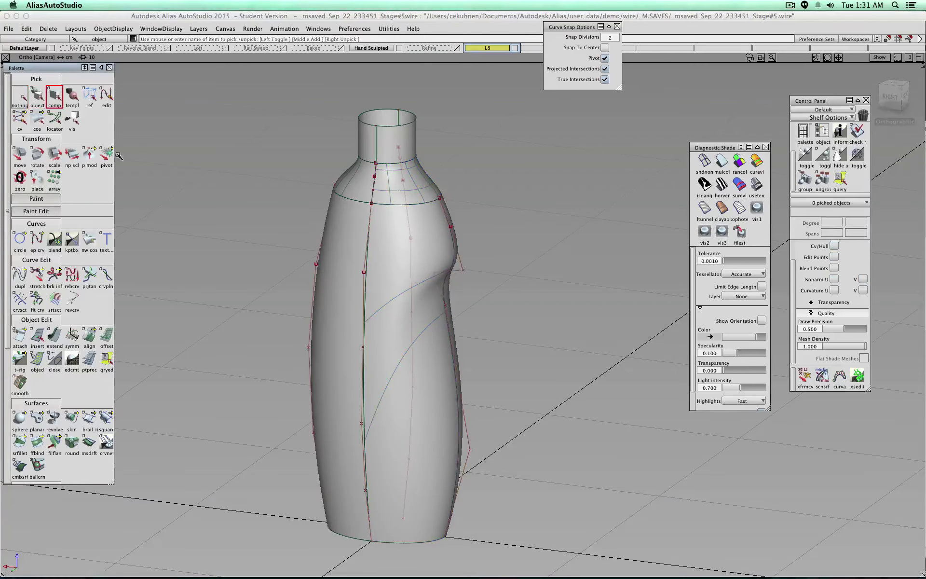
Set the back profile curve and both side profile curves of the body to degree 4 with 3 spans, and accept the change.
click(317, 268)
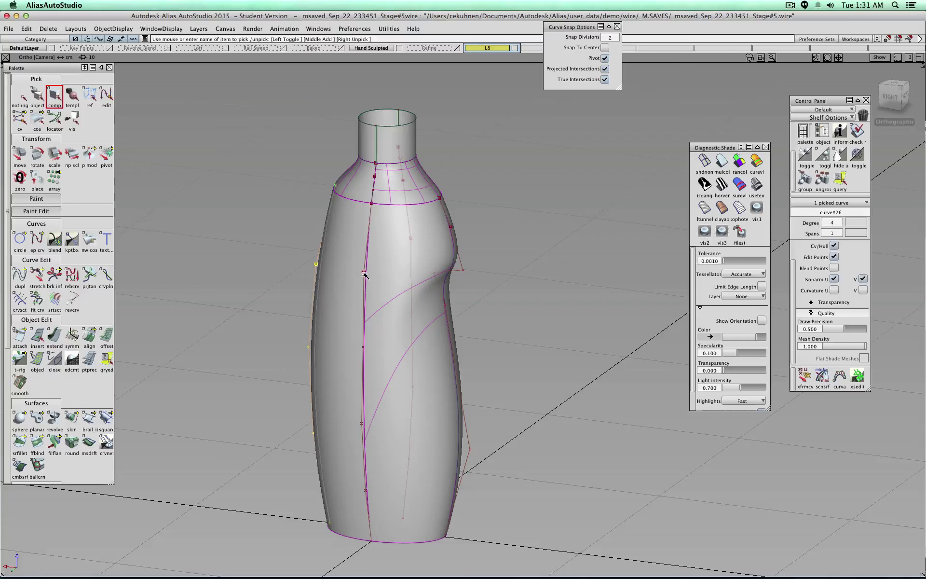
click(365, 275)
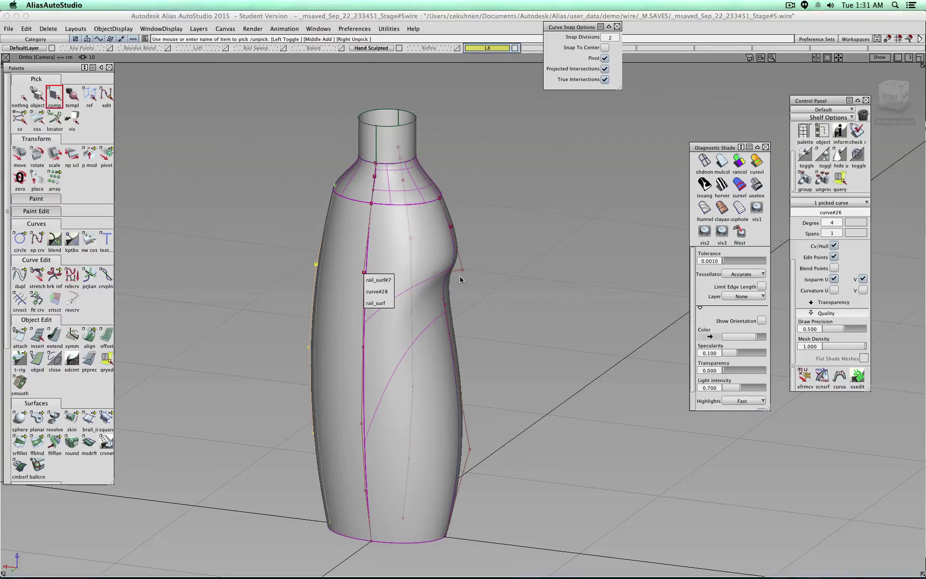
click(386, 292)
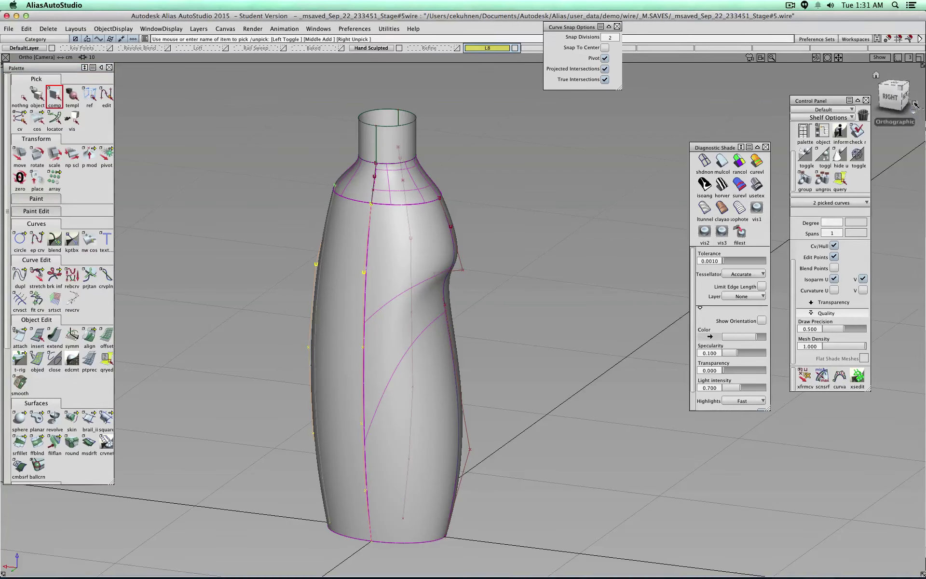
drag(899, 88, 748, 108)
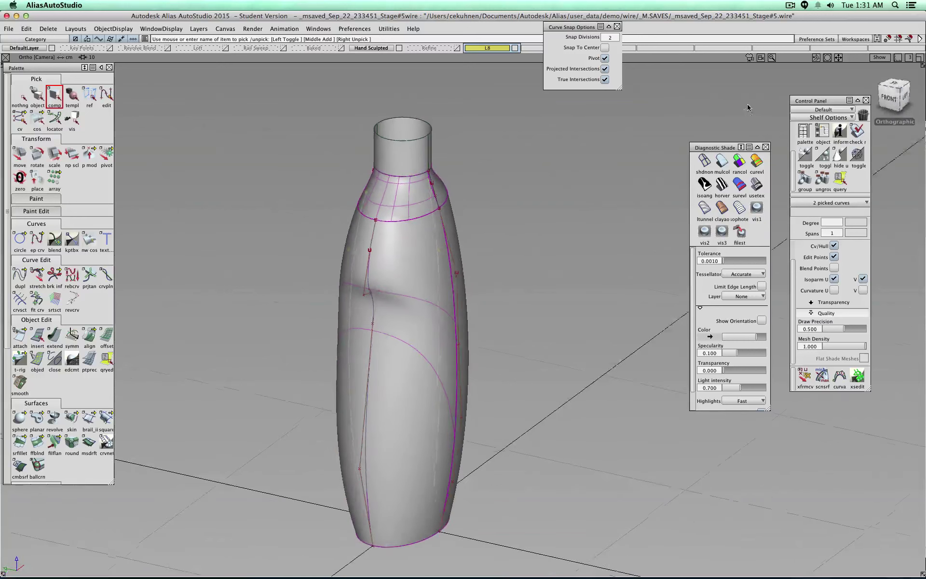
click(458, 272)
click(830, 222)
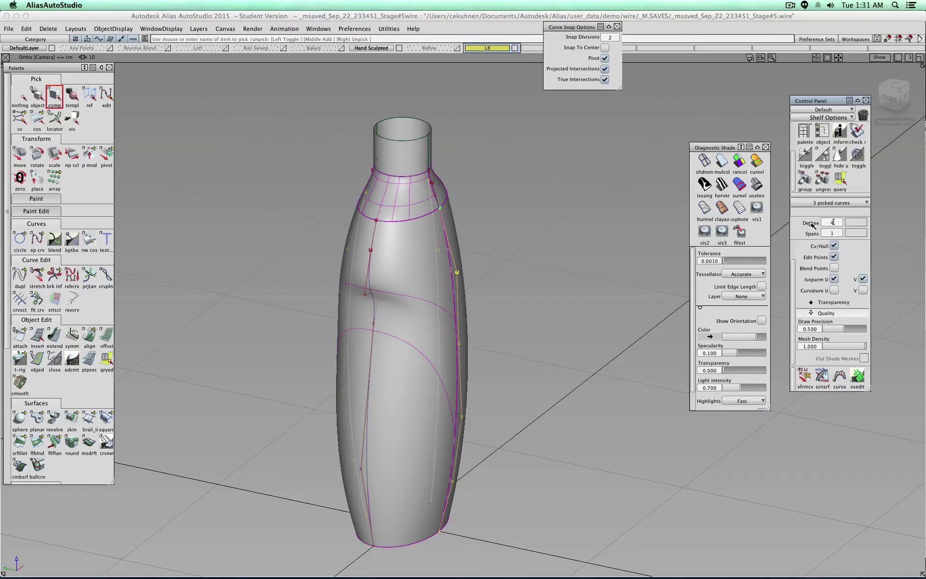
text(4)
click(835, 234)
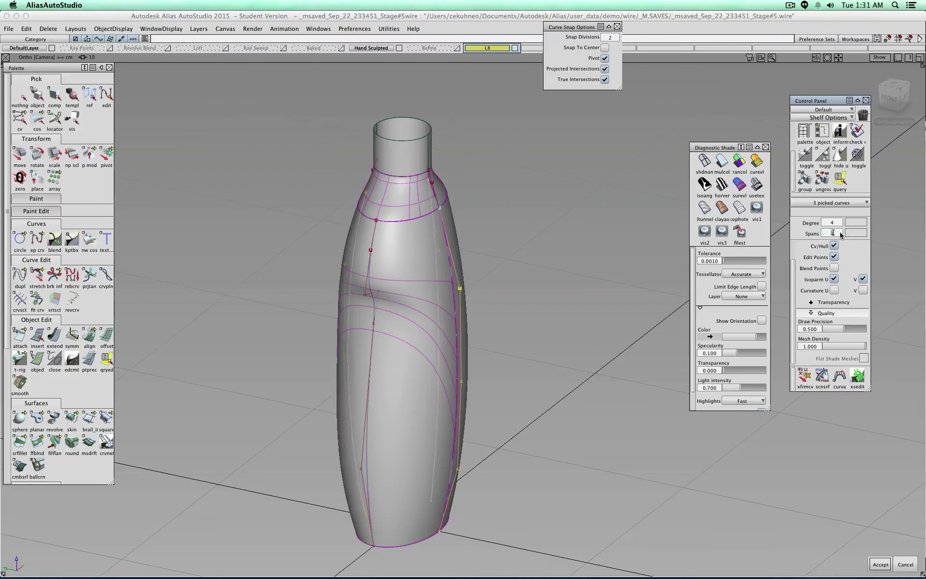
drag(829, 232, 836, 234)
key(Return)
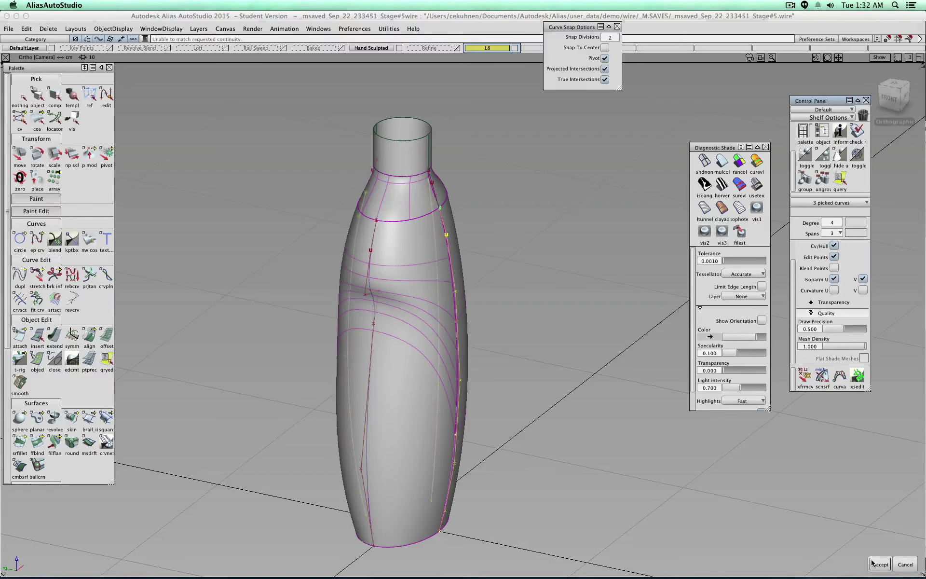
click(880, 564)
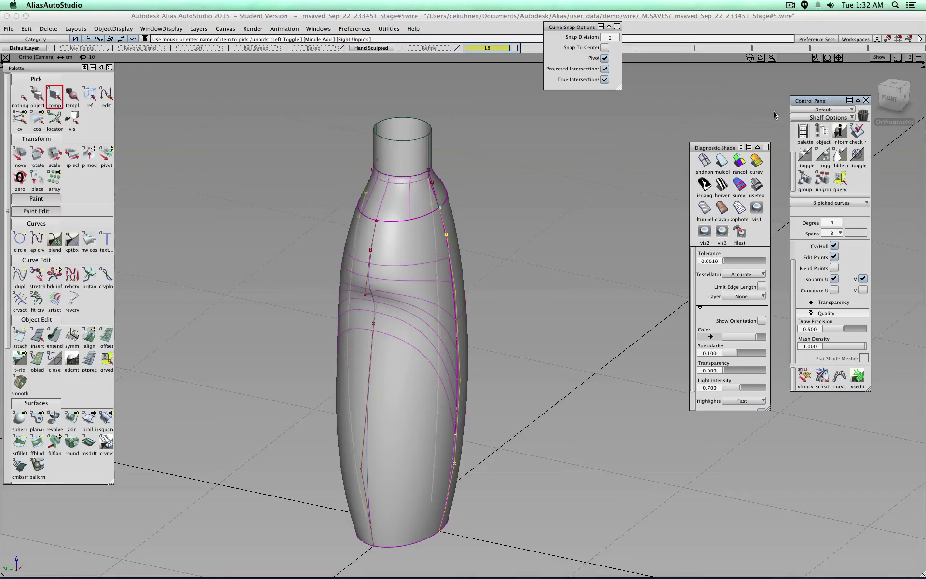
Inspect the bottle surfaces with horizontal black-and-white stripe shading, and switch back to smooth shading.
click(904, 99)
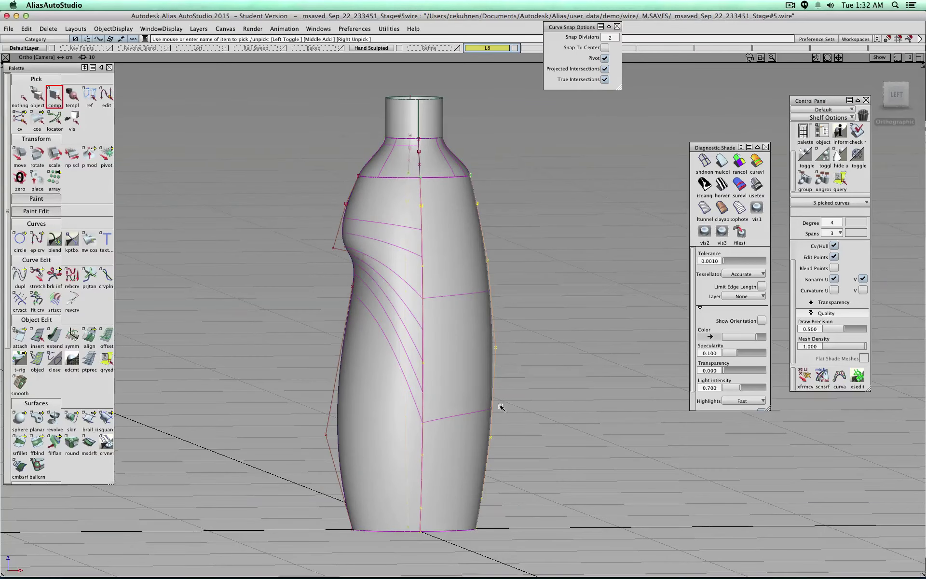
alt+shift+drag(482, 412, 172, 187)
click(37, 96)
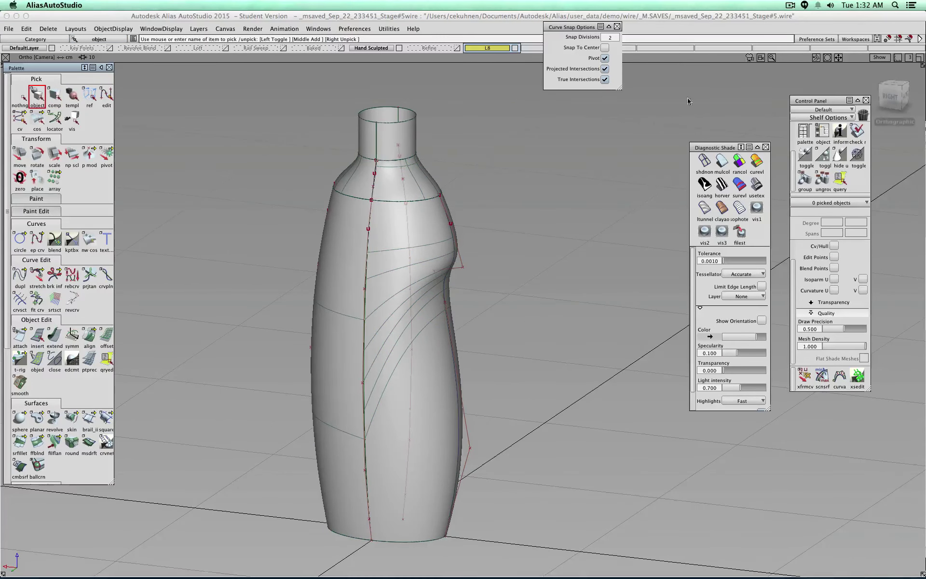
click(722, 183)
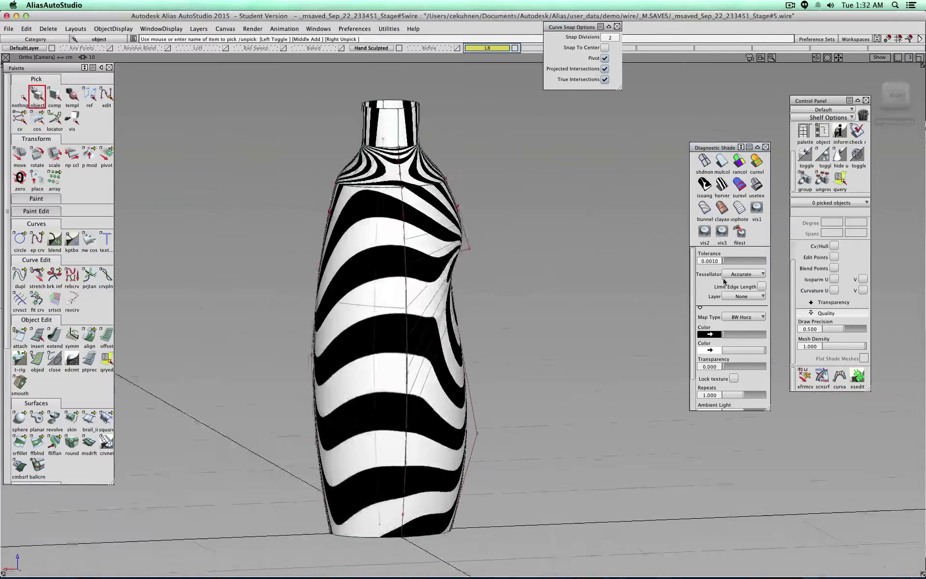
alt+shift+drag(545, 279, 523, 268)
ctrl+shift+right_drag(522, 268, 555, 269)
Show the CVs and hulls of the front and back body surfaces, and clear the selection.
click(339, 271)
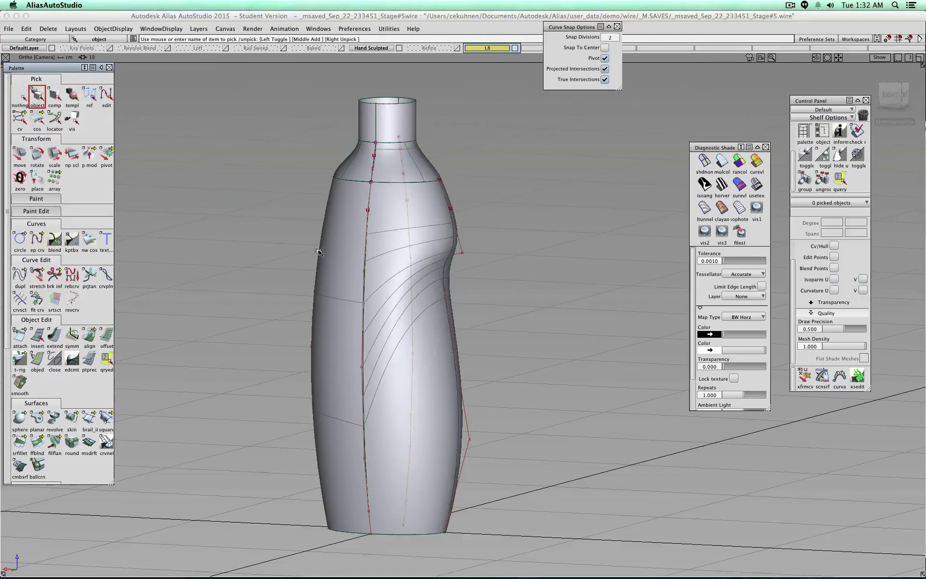
click(388, 254)
click(389, 250)
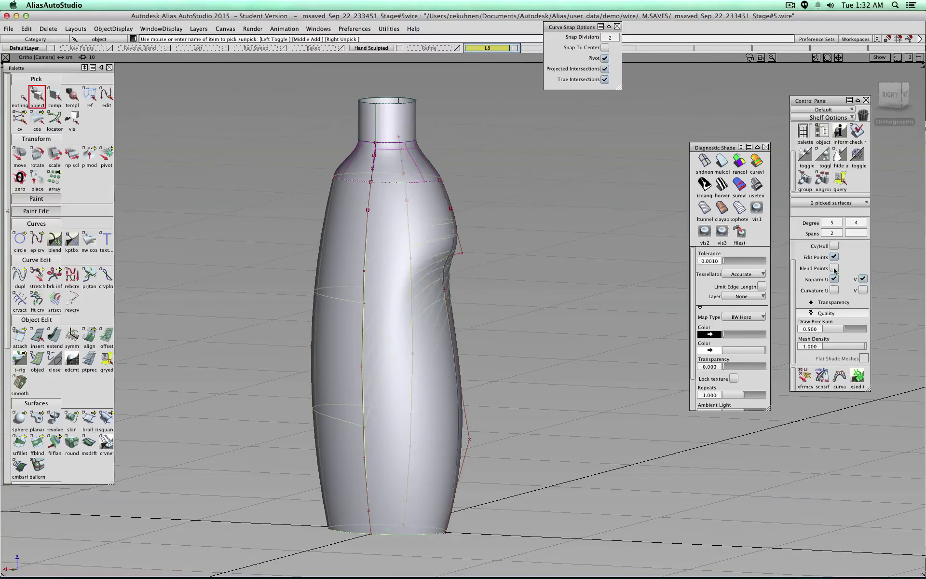
click(834, 245)
alt+shift+drag(490, 310, 497, 289)
click(20, 96)
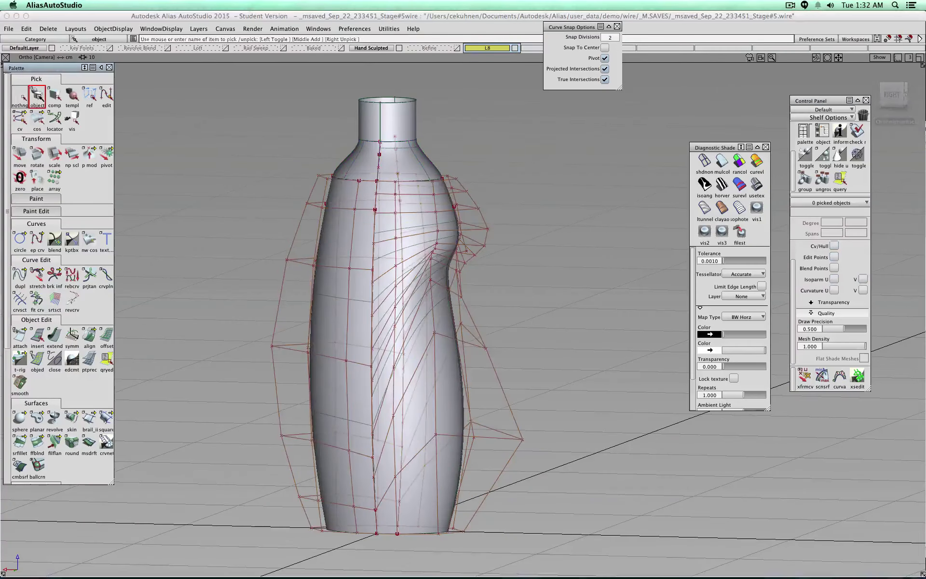
Compare the degree and spans of the front grip surface with those of the back body surface.
ctrl+shift+drag(567, 224, 571, 245)
click(423, 264)
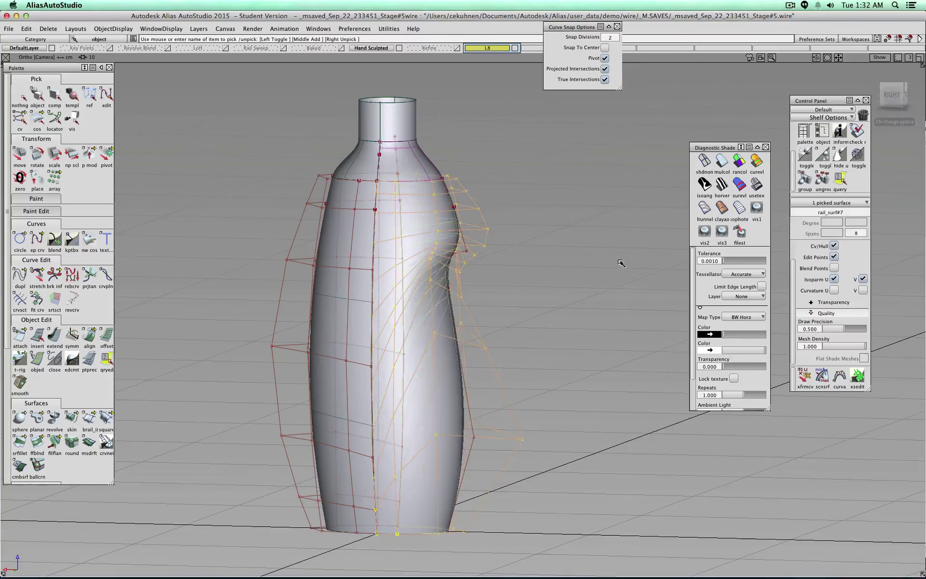
click(368, 244)
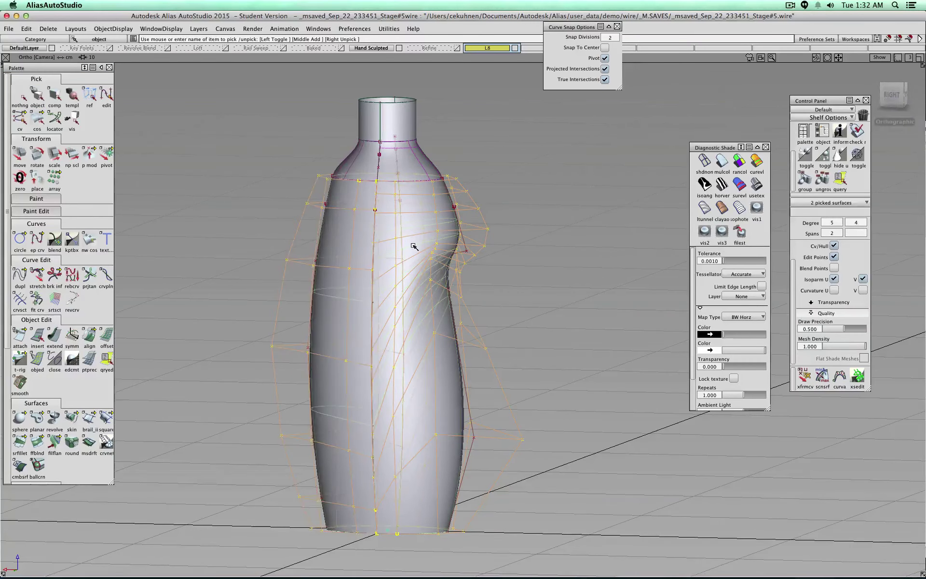
ctrl+shift+drag(237, 236, 239, 215)
click(408, 245)
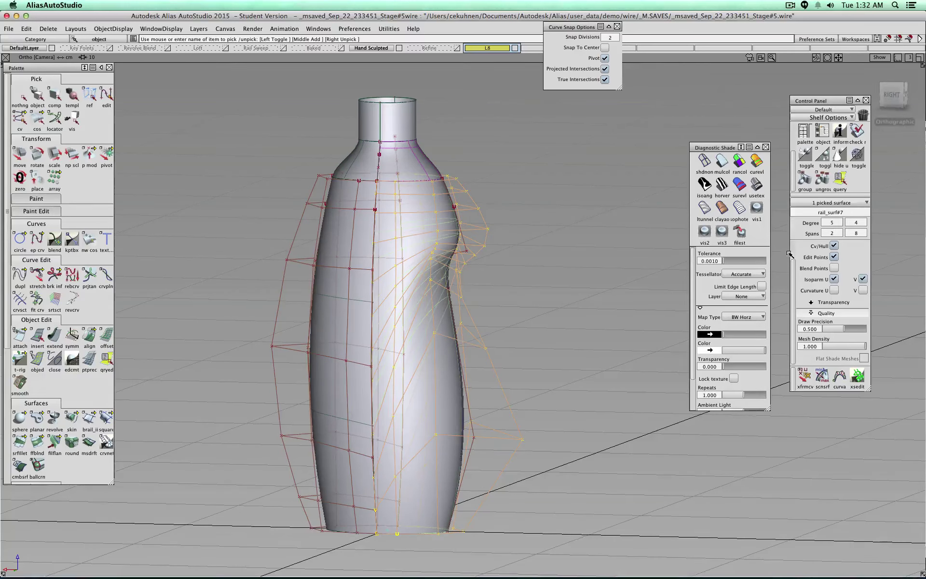
ctrl+shift+drag(569, 236, 569, 217)
click(347, 234)
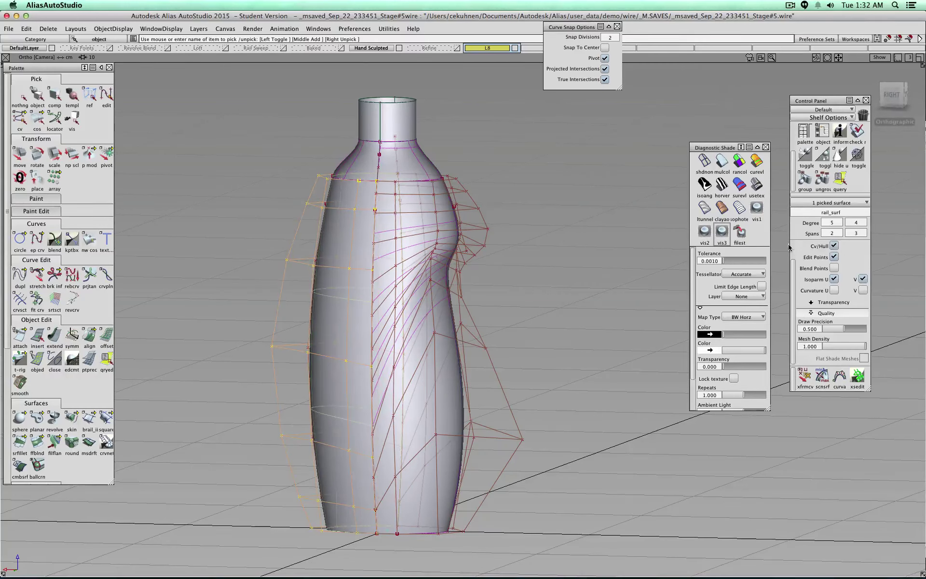
ctrl+shift+drag(585, 250, 584, 225)
Delete the front and back body surfaces, keeping their profile curves and the collar.
click(414, 247)
click(340, 237)
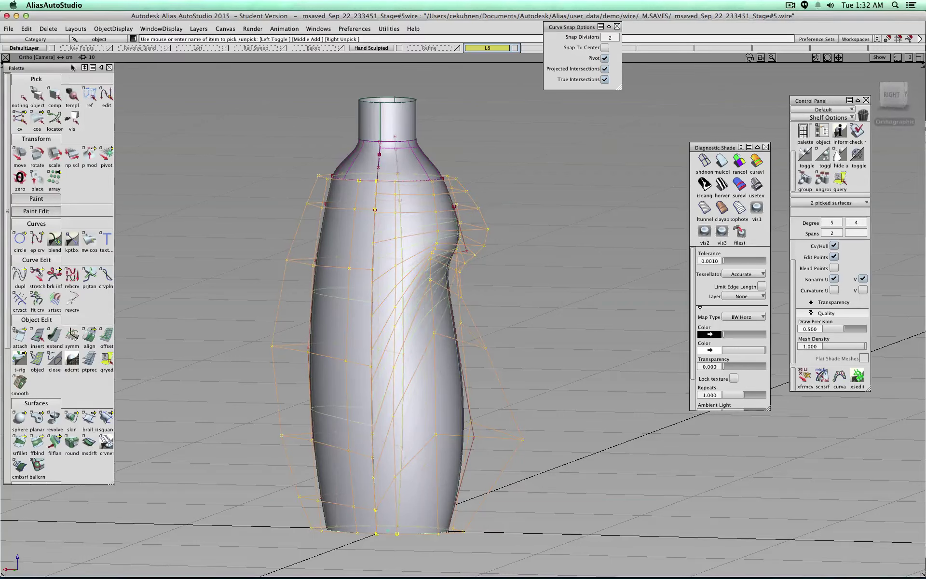
click(81, 30)
mouse_move(110, 29)
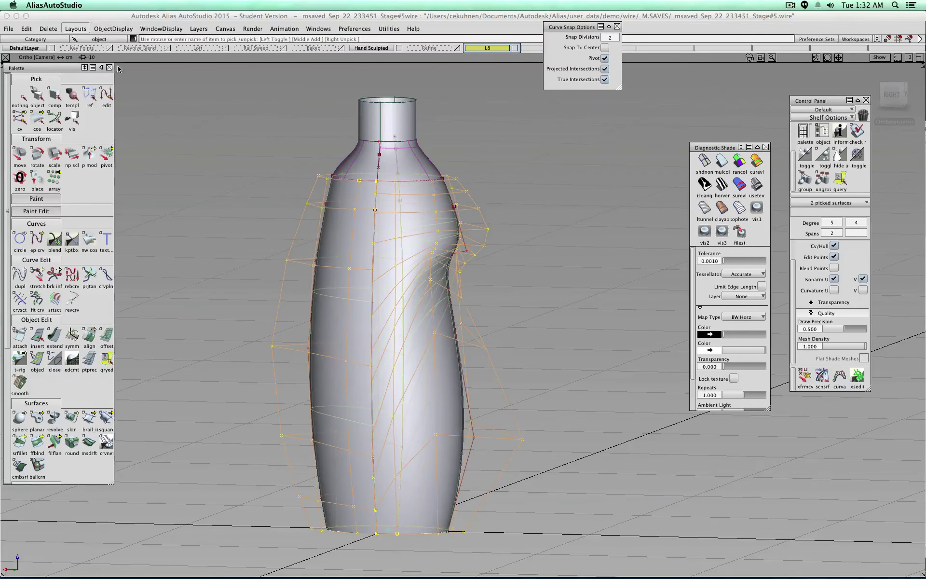
click(115, 73)
Check the degree and spans of the back profile curve, clear the selection, and examine the body curves from the front.
click(318, 272)
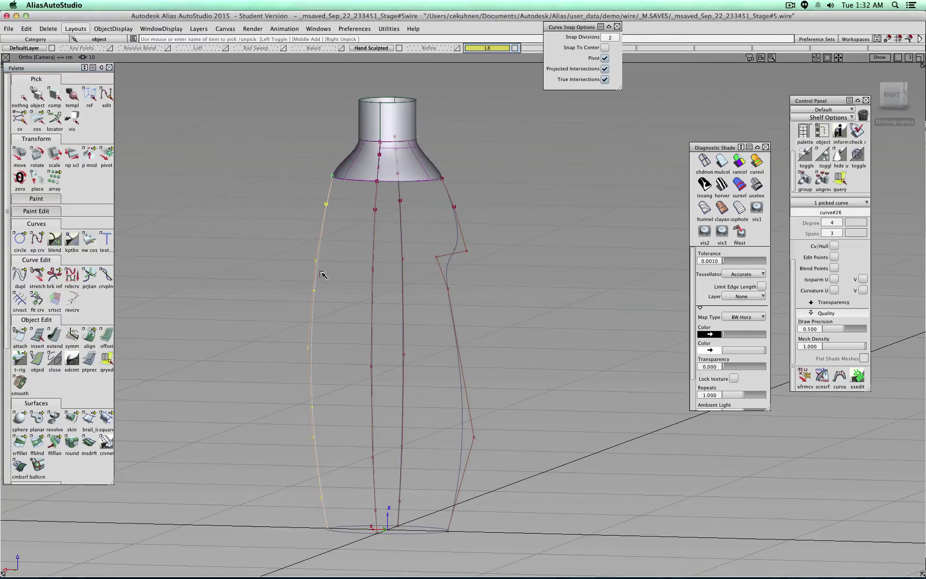
click(446, 279)
click(446, 279)
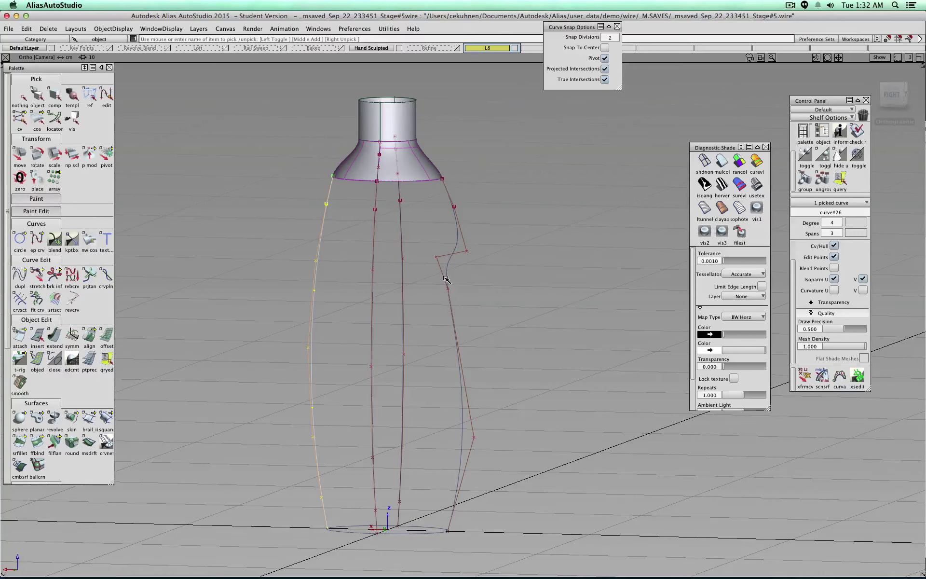
click(314, 284)
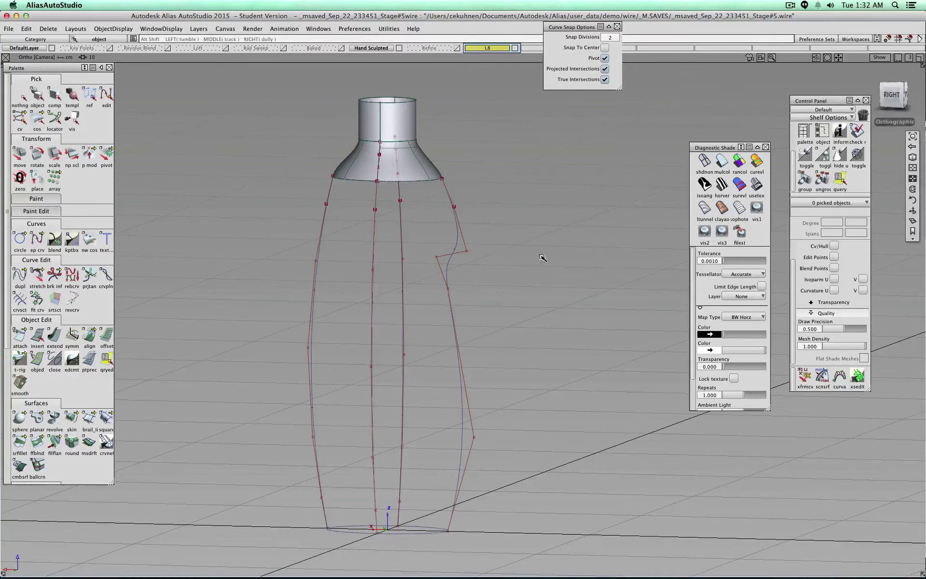
alt+shift+drag(530, 259, 316, 263)
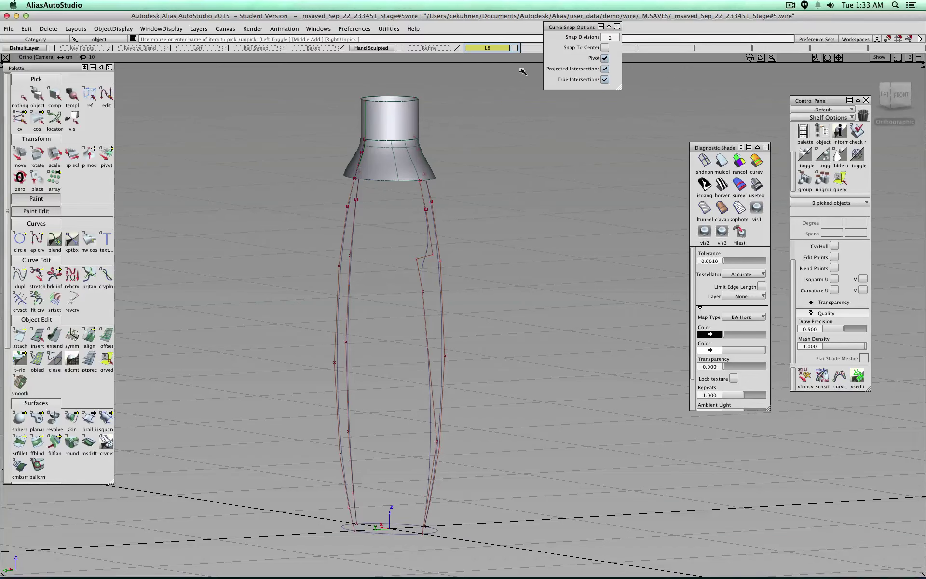
Move the Curve Snap Options window down beside the bottle, and undo the deletion of the two body surfaces.
drag(570, 30, 611, 183)
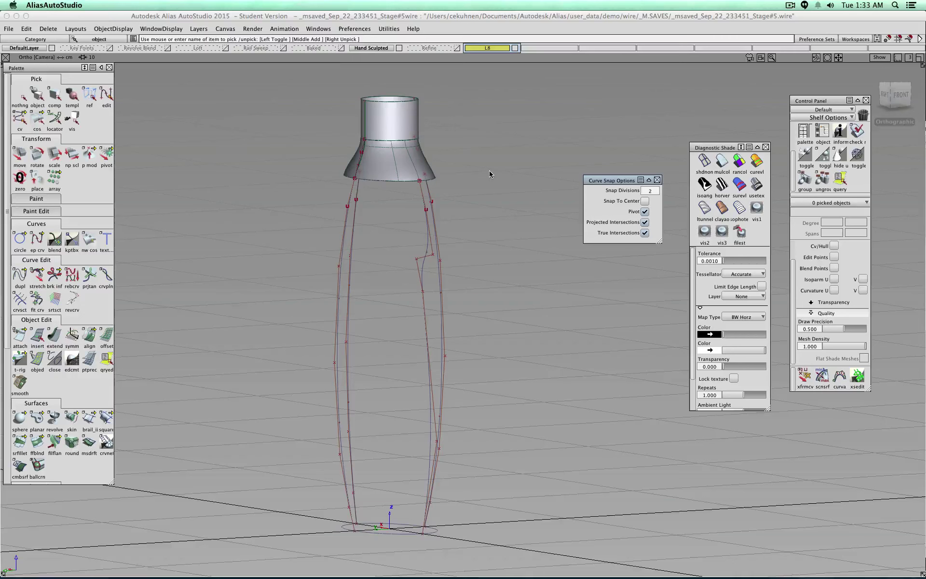
key(super+z)
alt+shift+drag(357, 307, 574, 357)
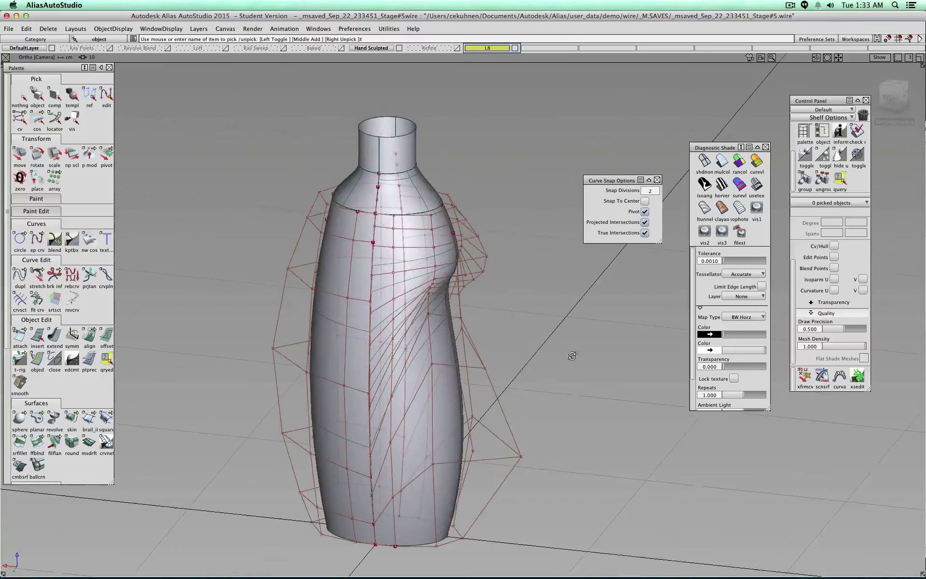